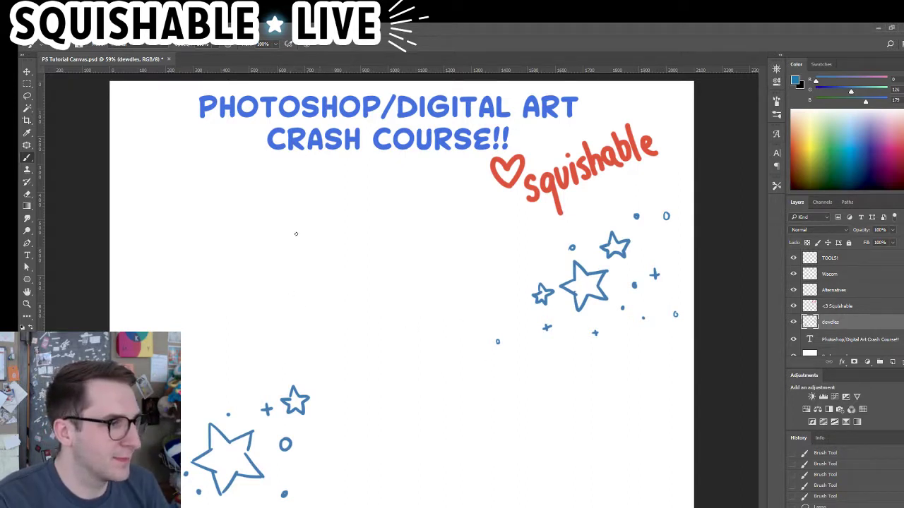
Draw a round cat body in blue on the dewdles layer, with eyes, nose, mouth and two pointed ears
{"action": "mouse_move", "coordinate": [296, 233]}
{"action": "left_mouse_down"}
{"action": "mouse_move", "coordinate": [451, 277]}
{"action": "mouse_move", "coordinate": [308, 295]}
{"action": "mouse_move", "coordinate": [388, 197]}
{"action": "left_mouse_up"}
{"action": "key", "text": "ctrl+z"}
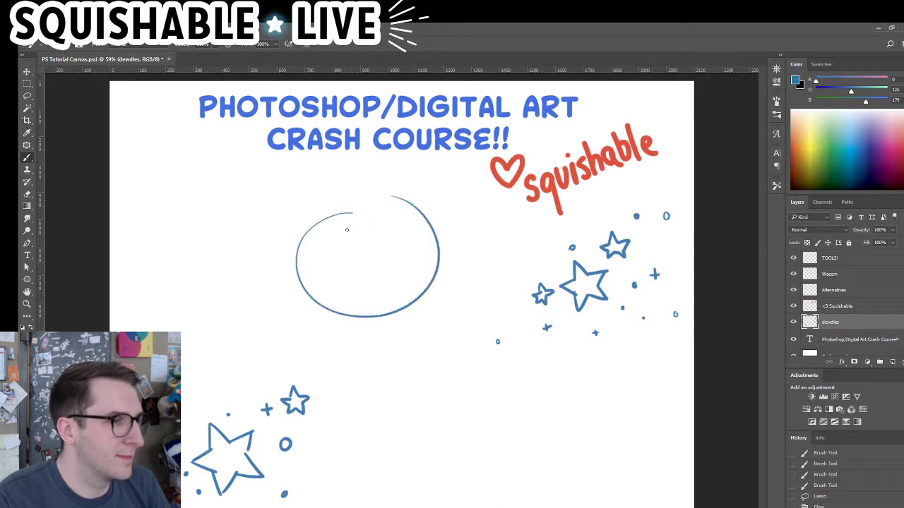
{"action": "left_click_drag", "start_coordinate": [340, 236], "coordinate": [341, 235]}
{"action": "mouse_move", "coordinate": [395, 225]}
{"action": "left_mouse_down"}
{"action": "mouse_move", "coordinate": [369, 237]}
{"action": "mouse_move", "coordinate": [376, 240]}
{"action": "mouse_move", "coordinate": [366, 250]}
{"action": "mouse_move", "coordinate": [375, 250]}
{"action": "mouse_move", "coordinate": [394, 239]}
{"action": "mouse_move", "coordinate": [347, 248]}
{"action": "left_mouse_up"}
{"action": "left_click_drag", "start_coordinate": [378, 211], "coordinate": [396, 207]}
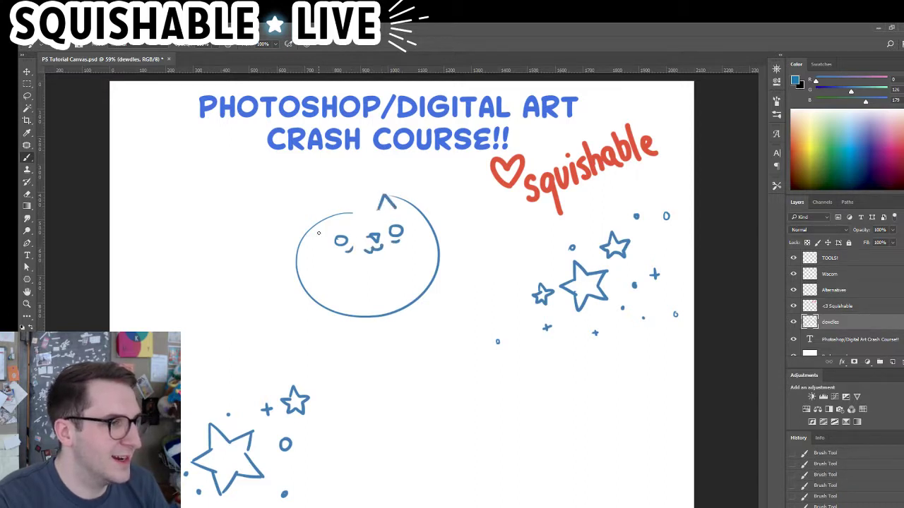
{"action": "mouse_move", "coordinate": [316, 225]}
{"action": "left_mouse_down"}
{"action": "mouse_move", "coordinate": [333, 219]}
{"action": "mouse_move", "coordinate": [302, 214]}
{"action": "mouse_move", "coordinate": [324, 224]}
{"action": "left_mouse_up"}
{"action": "key", "text": "ctrl+z"}
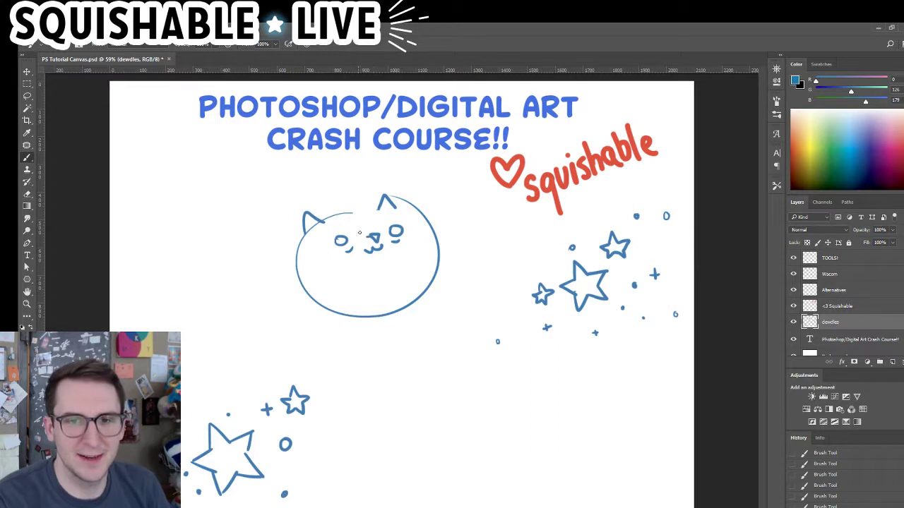
Add a curved belly line, pupils, two front paws and two feet to the cat doodle
{"action": "mouse_move", "coordinate": [329, 305]}
{"action": "left_mouse_down"}
{"action": "mouse_move", "coordinate": [415, 273]}
{"action": "mouse_move", "coordinate": [422, 282]}
{"action": "left_mouse_up"}
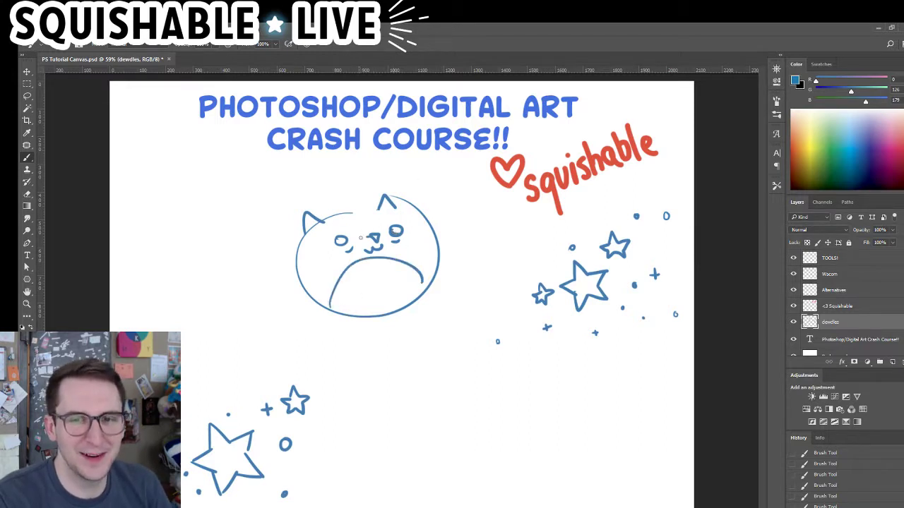
{"action": "left_click_drag", "start_coordinate": [393, 227], "coordinate": [397, 232]}
{"action": "left_click_drag", "start_coordinate": [341, 236], "coordinate": [329, 289]}
{"action": "mouse_move", "coordinate": [400, 281]}
{"action": "left_mouse_down"}
{"action": "mouse_move", "coordinate": [403, 259]}
{"action": "mouse_move", "coordinate": [416, 276]}
{"action": "left_mouse_up"}
{"action": "mouse_move", "coordinate": [329, 308]}
{"action": "left_mouse_down"}
{"action": "mouse_move", "coordinate": [346, 319]}
{"action": "mouse_move", "coordinate": [322, 307]}
{"action": "left_mouse_up"}
{"action": "left_click_drag", "start_coordinate": [424, 283], "coordinate": [415, 305]}
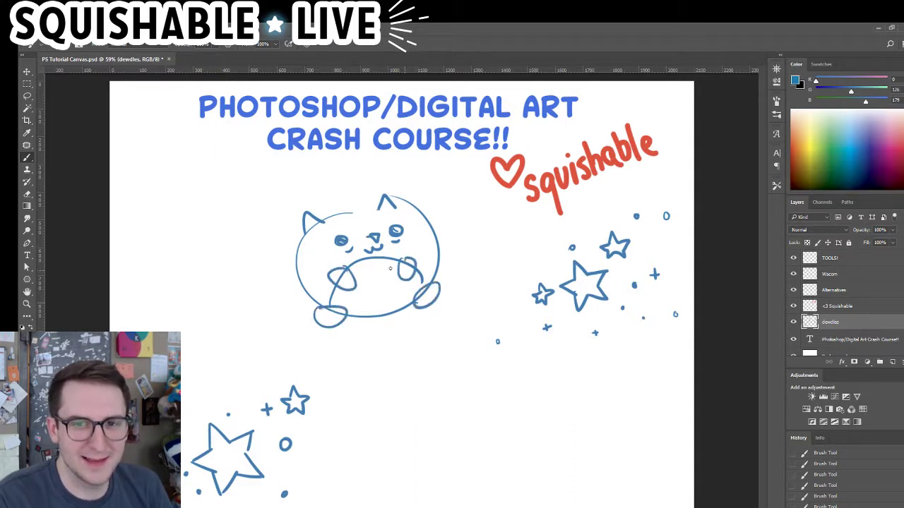
Draw a striped tail beside the cat's lower body, undoing the first tail strokes
{"action": "mouse_move", "coordinate": [308, 293]}
{"action": "left_mouse_down"}
{"action": "mouse_move", "coordinate": [256, 274]}
{"action": "mouse_move", "coordinate": [300, 301]}
{"action": "mouse_move", "coordinate": [274, 271]}
{"action": "mouse_move", "coordinate": [320, 286]}
{"action": "mouse_move", "coordinate": [265, 271]}
{"action": "mouse_move", "coordinate": [311, 291]}
{"action": "mouse_move", "coordinate": [299, 308]}
{"action": "left_mouse_up"}
{"action": "key", "text": "ctrl+z"}
{"action": "key", "text": "ctrl+z"}
{"action": "key", "text": "ctrl+z"}
{"action": "mouse_move", "coordinate": [272, 277]}
{"action": "left_mouse_down"}
{"action": "mouse_move", "coordinate": [289, 302]}
{"action": "mouse_move", "coordinate": [300, 297]}
{"action": "left_mouse_up"}
{"action": "left_click_drag", "start_coordinate": [308, 304], "coordinate": [308, 316]}
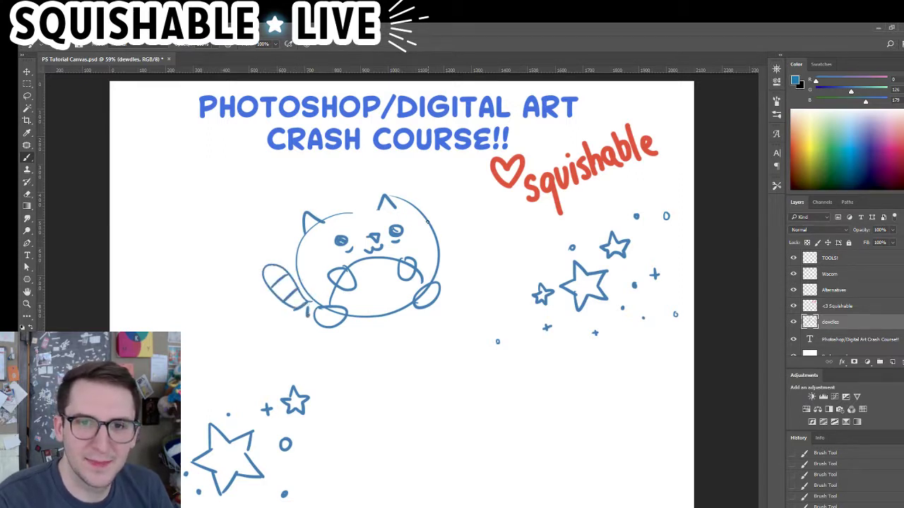
Refine the cat doodle with closed triangular ears, a hair tuft between them and toe lines on the front paws
{"action": "left_click_drag", "start_coordinate": [378, 205], "coordinate": [399, 210]}
{"action": "left_click_drag", "start_coordinate": [305, 237], "coordinate": [325, 224]}
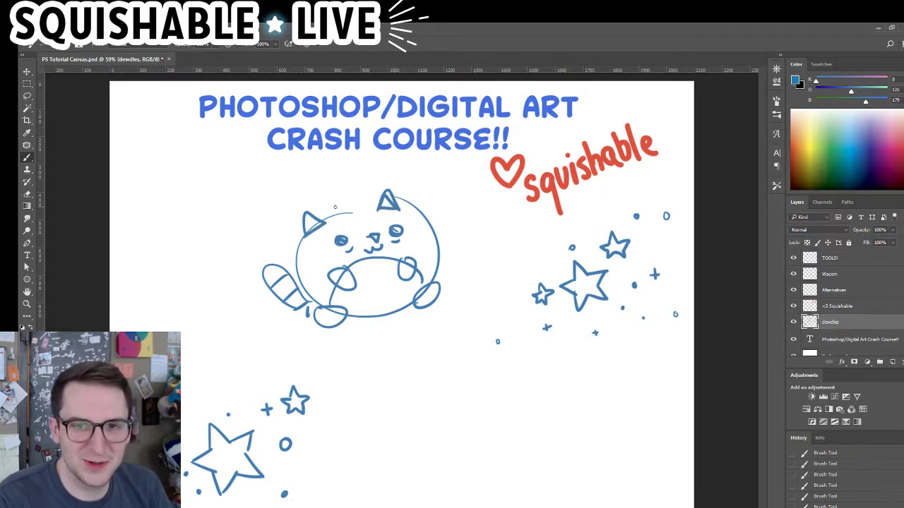
{"action": "left_click_drag", "start_coordinate": [346, 212], "coordinate": [358, 212]}
{"action": "left_click_drag", "start_coordinate": [375, 206], "coordinate": [358, 213]}
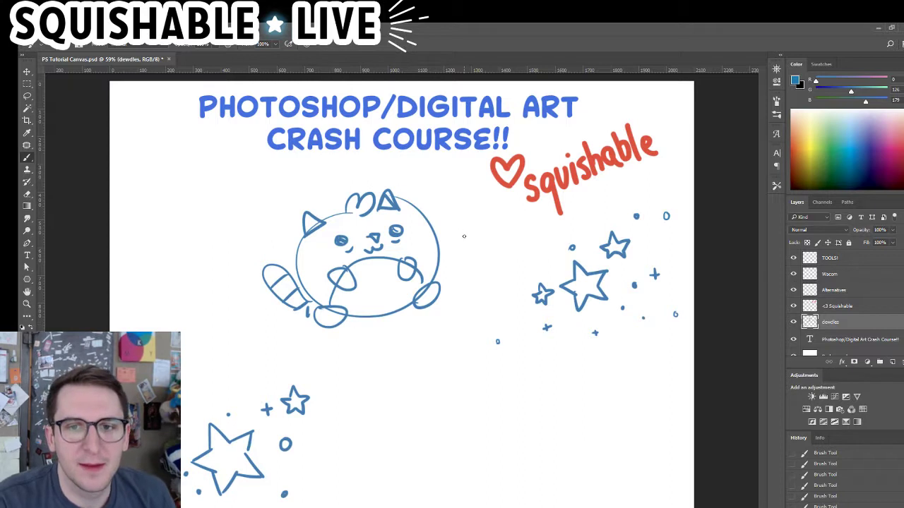
{"action": "left_click_drag", "start_coordinate": [402, 270], "coordinate": [411, 280]}
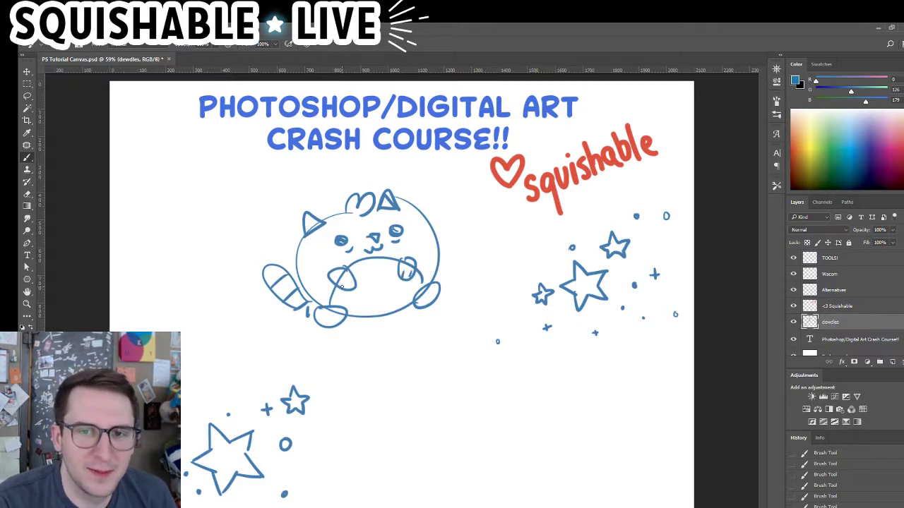
{"action": "left_click_drag", "start_coordinate": [344, 281], "coordinate": [345, 289]}
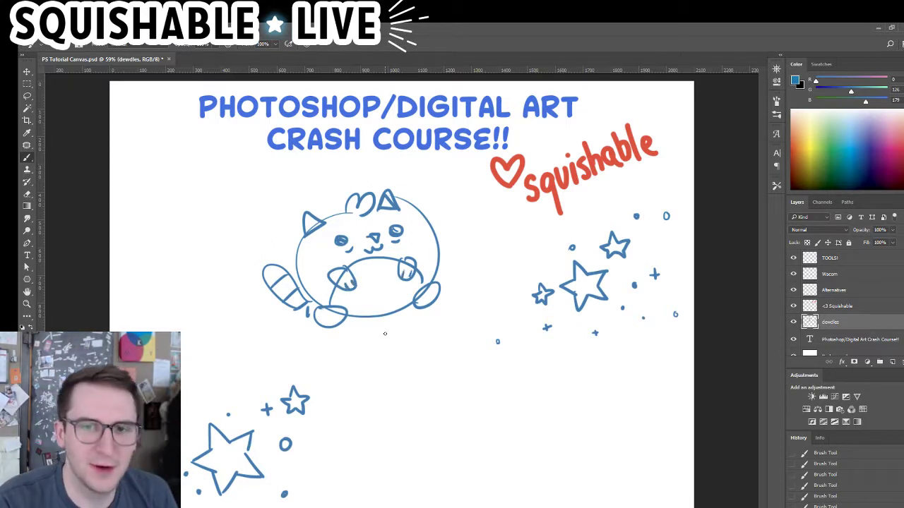
Handwrite "HOW 2 PHOTOSHOP" in blue brush strokes on two lines below the cat
{"action": "left_click_drag", "start_coordinate": [375, 364], "coordinate": [375, 407]}
{"action": "mouse_move", "coordinate": [398, 361]}
{"action": "left_mouse_down"}
{"action": "mouse_move", "coordinate": [398, 403]}
{"action": "mouse_move", "coordinate": [397, 386]}
{"action": "left_mouse_up"}
{"action": "mouse_move", "coordinate": [423, 368]}
{"action": "left_mouse_down"}
{"action": "mouse_move", "coordinate": [457, 399]}
{"action": "mouse_move", "coordinate": [470, 365]}
{"action": "left_mouse_up"}
{"action": "mouse_move", "coordinate": [491, 364]}
{"action": "left_mouse_down"}
{"action": "mouse_move", "coordinate": [500, 383]}
{"action": "mouse_move", "coordinate": [525, 387]}
{"action": "left_mouse_up"}
{"action": "mouse_move", "coordinate": [402, 434]}
{"action": "left_mouse_down"}
{"action": "mouse_move", "coordinate": [399, 478]}
{"action": "mouse_move", "coordinate": [397, 459]}
{"action": "left_mouse_up"}
{"action": "mouse_move", "coordinate": [441, 436]}
{"action": "left_mouse_down"}
{"action": "mouse_move", "coordinate": [439, 477]}
{"action": "mouse_move", "coordinate": [463, 472]}
{"action": "left_mouse_up"}
{"action": "left_click_drag", "start_coordinate": [441, 455], "coordinate": [479, 431]}
{"action": "left_click_drag", "start_coordinate": [511, 426], "coordinate": [515, 461]}
{"action": "left_click_drag", "start_coordinate": [482, 425], "coordinate": [533, 423]}
{"action": "left_click_drag", "start_coordinate": [572, 416], "coordinate": [551, 453]}
{"action": "mouse_move", "coordinate": [575, 408]}
{"action": "left_mouse_down"}
{"action": "mouse_move", "coordinate": [575, 449]}
{"action": "mouse_move", "coordinate": [597, 446]}
{"action": "left_mouse_up"}
{"action": "left_click_drag", "start_coordinate": [576, 421], "coordinate": [592, 416]}
{"action": "mouse_move", "coordinate": [611, 404]}
{"action": "left_mouse_down"}
{"action": "mouse_move", "coordinate": [600, 423]}
{"action": "mouse_move", "coordinate": [621, 436]}
{"action": "left_mouse_up"}
{"action": "mouse_move", "coordinate": [626, 385]}
{"action": "left_mouse_down"}
{"action": "mouse_move", "coordinate": [624, 445]}
{"action": "mouse_move", "coordinate": [636, 410]}
{"action": "left_mouse_up"}
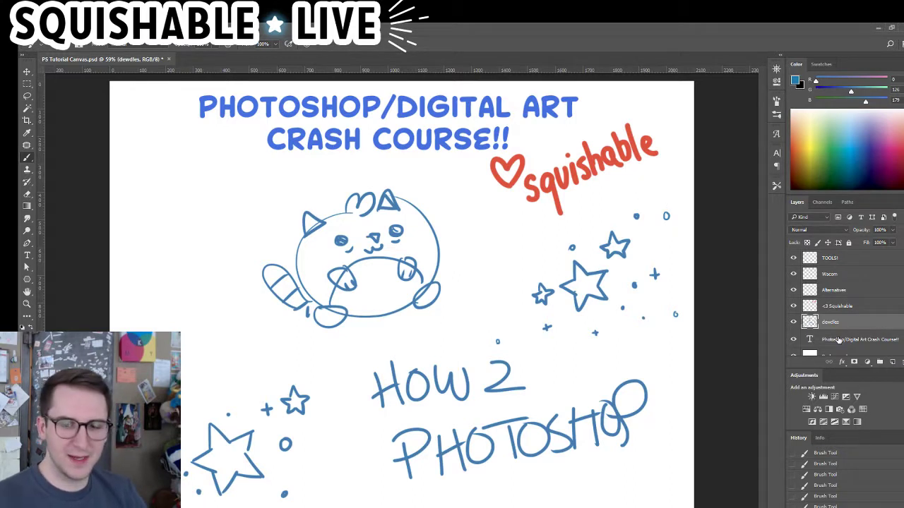
Lasso the cat doodle together with the handwritten text, delete them and clear the selection
{"action": "key", "text": "l"}
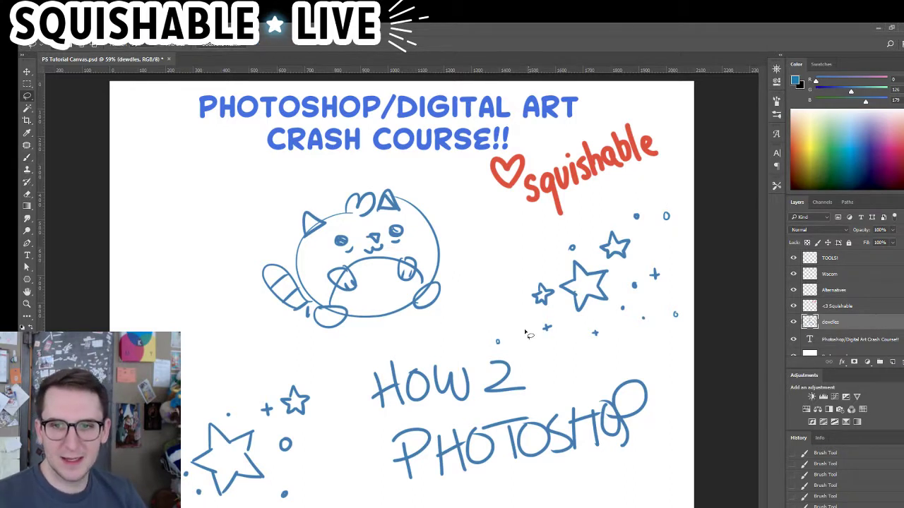
{"action": "mouse_move", "coordinate": [525, 330]}
{"action": "left_mouse_down"}
{"action": "mouse_move", "coordinate": [567, 369]}
{"action": "mouse_move", "coordinate": [634, 349]}
{"action": "mouse_move", "coordinate": [672, 432]}
{"action": "mouse_move", "coordinate": [358, 448]}
{"action": "mouse_move", "coordinate": [344, 394]}
{"action": "mouse_move", "coordinate": [285, 335]}
{"action": "mouse_move", "coordinate": [257, 212]}
{"action": "mouse_move", "coordinate": [358, 173]}
{"action": "mouse_move", "coordinate": [492, 266]}
{"action": "left_mouse_up"}
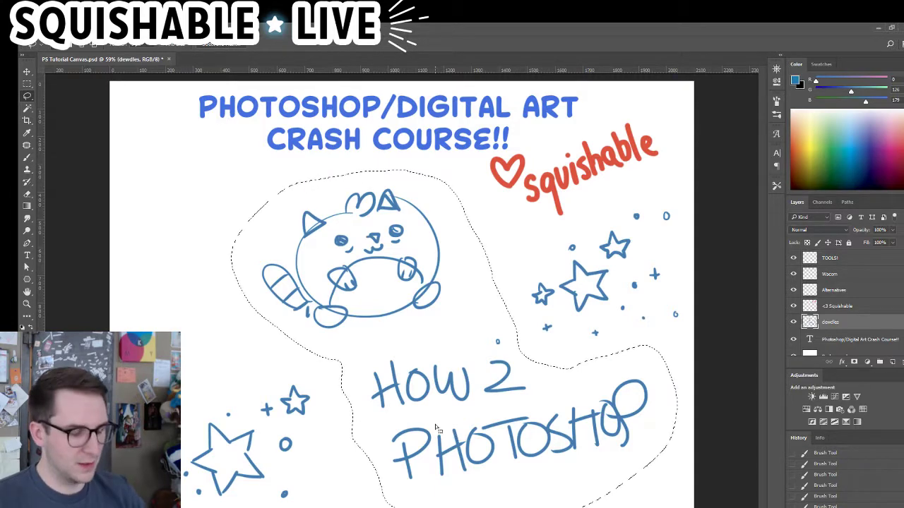
{"action": "key", "text": "Delete"}
{"action": "key", "text": "ctrl+d"}
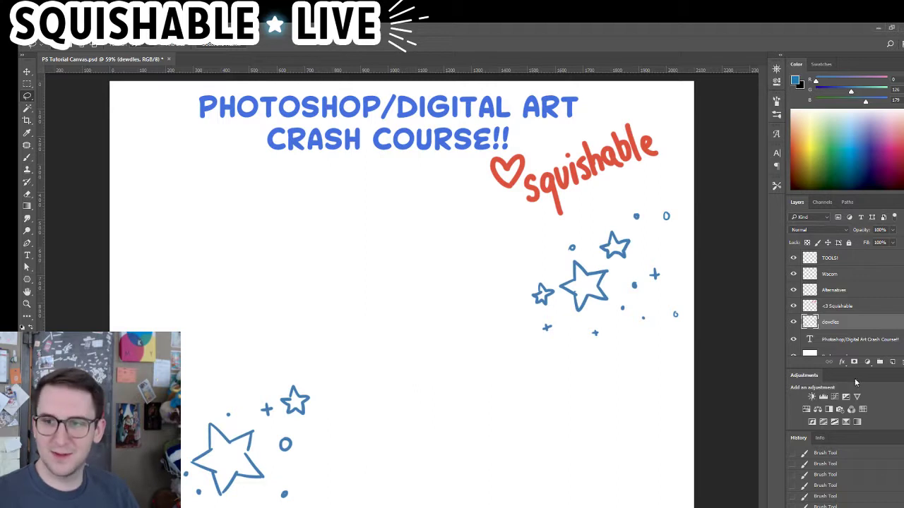
Select the <3 Squishable layer and collapse the History panel to make room for the full layer list
{"action": "left_click", "coordinate": [857, 308]}
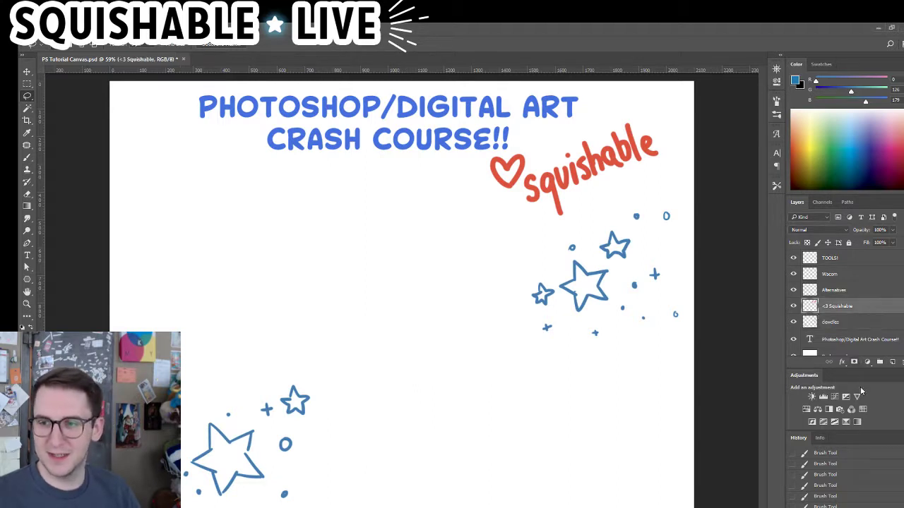
{"action": "double_click", "coordinate": [885, 438]}
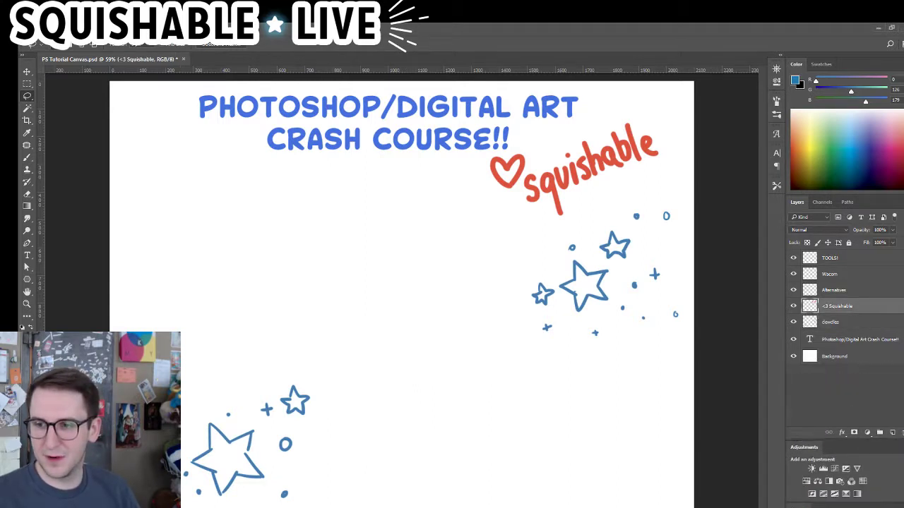
Move the Alternatives layer's painting software images onto the canvas with the Move tool
{"action": "left_click", "coordinate": [879, 323]}
{"action": "left_click", "coordinate": [873, 291]}
{"action": "left_click", "coordinate": [26, 72]}
{"action": "left_click_drag", "start_coordinate": [141, 338], "coordinate": [737, 306]}
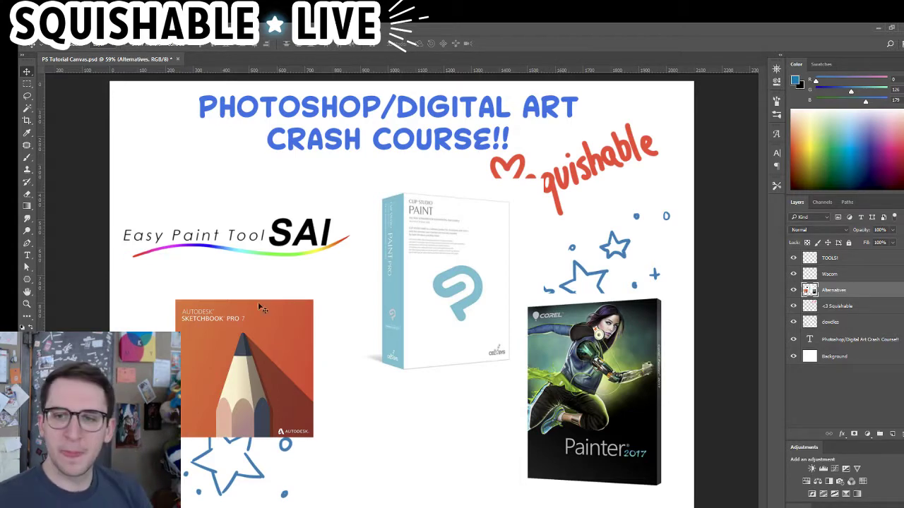
{"action": "left_click_drag", "start_coordinate": [432, 250], "coordinate": [550, 376]}
{"action": "left_click_drag", "start_coordinate": [550, 376], "coordinate": [509, 294]}
{"action": "left_click_drag", "start_coordinate": [575, 287], "coordinate": [448, 300]}
{"action": "left_click_drag", "start_coordinate": [250, 363], "coordinate": [839, 393]}
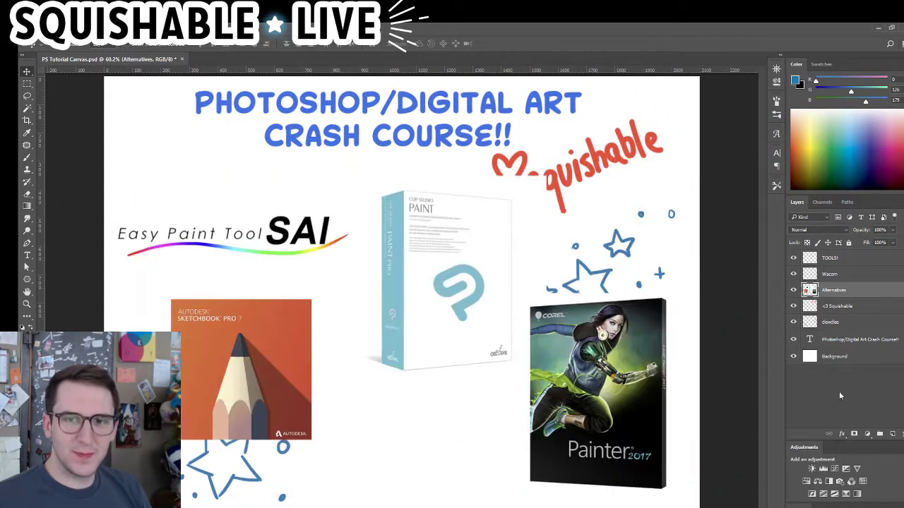
Move the painting software images on the Alternatives layer back off the canvas
{"action": "left_click_drag", "start_coordinate": [216, 348], "coordinate": [734, 326]}
{"action": "left_click_drag", "start_coordinate": [494, 319], "coordinate": [734, 319]}
{"action": "left_click_drag", "start_coordinate": [489, 350], "coordinate": [488, 357]}
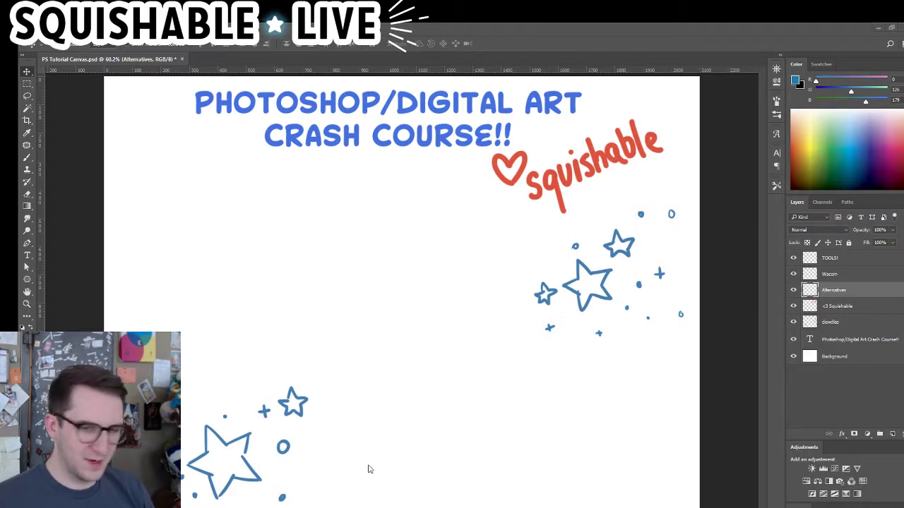
Move the Wacom layer's tablet and stylus images onto the canvas below the title
{"action": "left_click", "coordinate": [832, 276]}
{"action": "left_click_drag", "start_coordinate": [212, 367], "coordinate": [674, 400]}
{"action": "left_click_drag", "start_coordinate": [326, 375], "coordinate": [521, 334]}
{"action": "left_click_drag", "start_coordinate": [517, 331], "coordinate": [462, 342]}
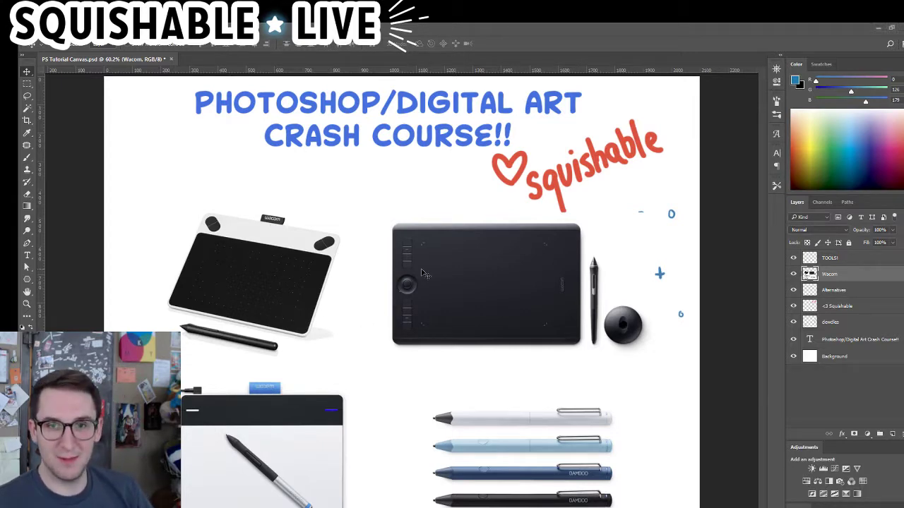
{"action": "left_click_drag", "start_coordinate": [407, 311], "coordinate": [410, 302]}
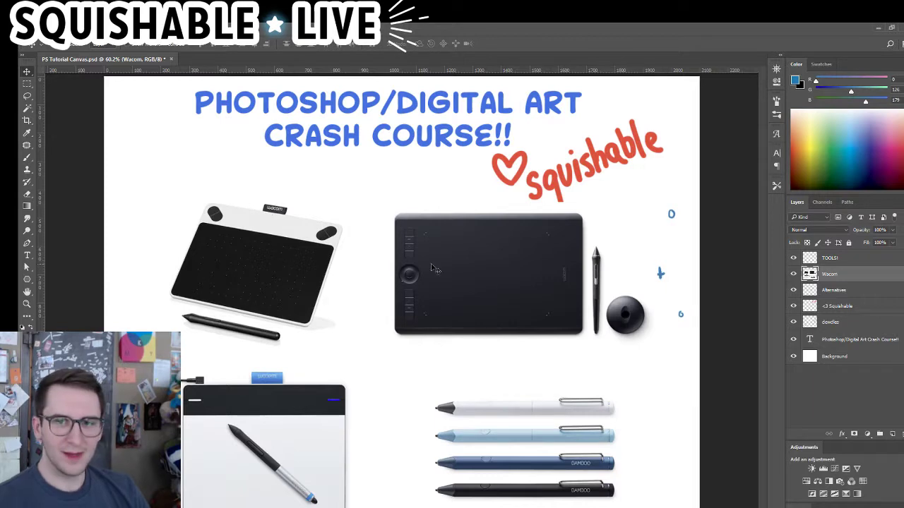
Move the tablet and stylus images on the Wacom layer back off the canvas
{"action": "mouse_move", "coordinate": [322, 299]}
{"action": "left_mouse_down"}
{"action": "mouse_move", "coordinate": [468, 283]}
{"action": "mouse_move", "coordinate": [576, 299]}
{"action": "mouse_move", "coordinate": [856, 282]}
{"action": "left_mouse_up"}
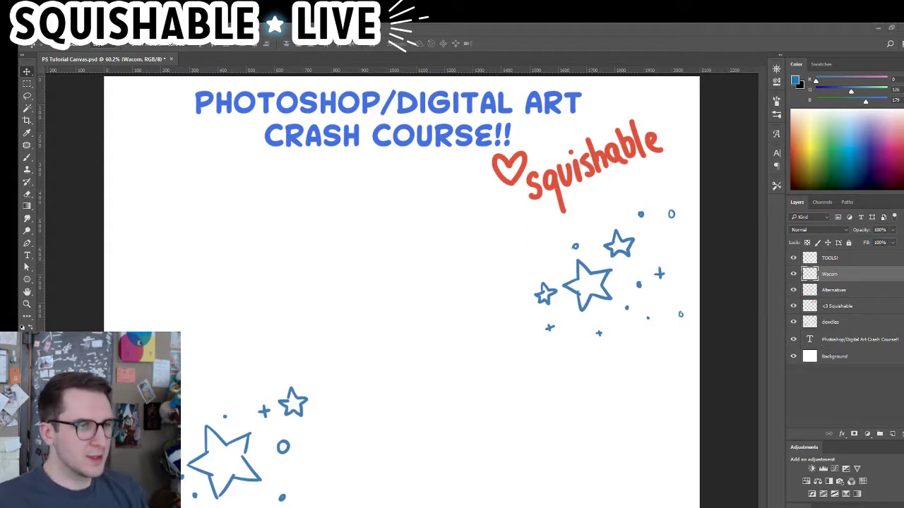
{"action": "left_click_drag", "start_coordinate": [460, 247], "coordinate": [470, 233]}
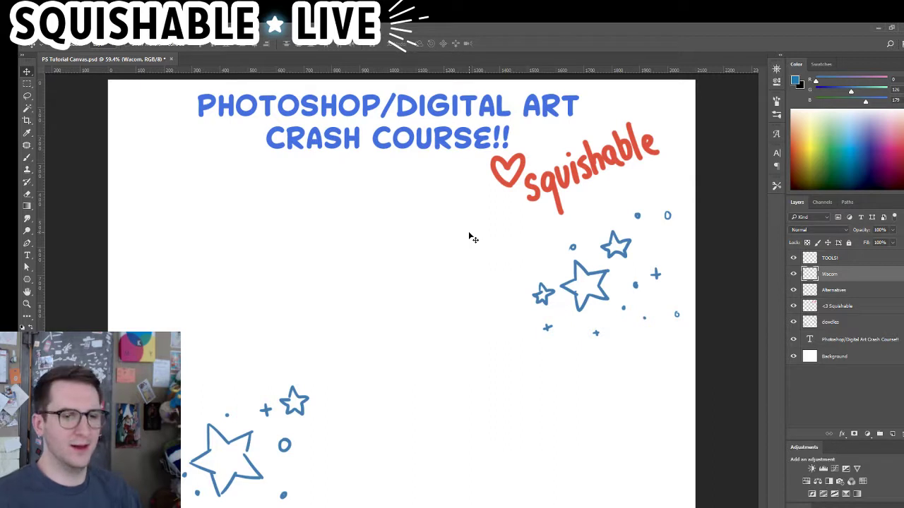
Select the TOOLS! layer and move its tool shortcut chart onto the middle of the canvas
{"action": "key", "text": "e"}
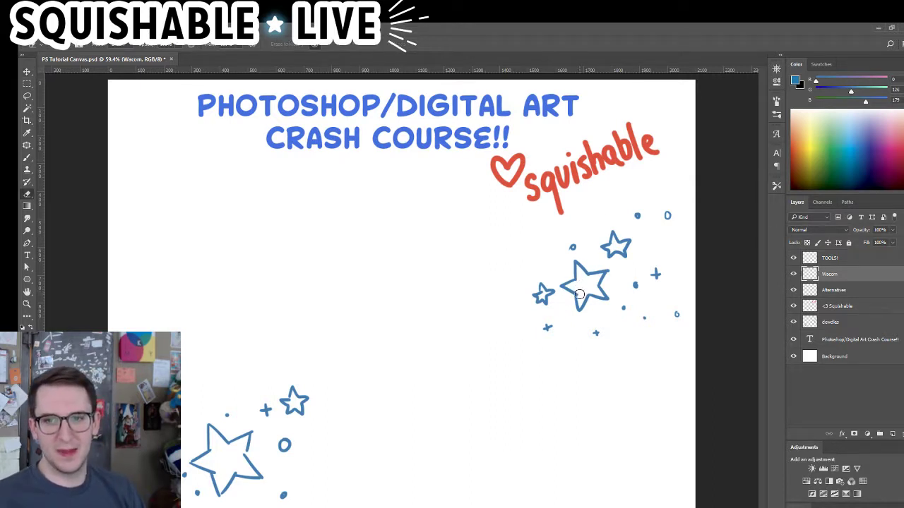
{"action": "left_click", "coordinate": [837, 321]}
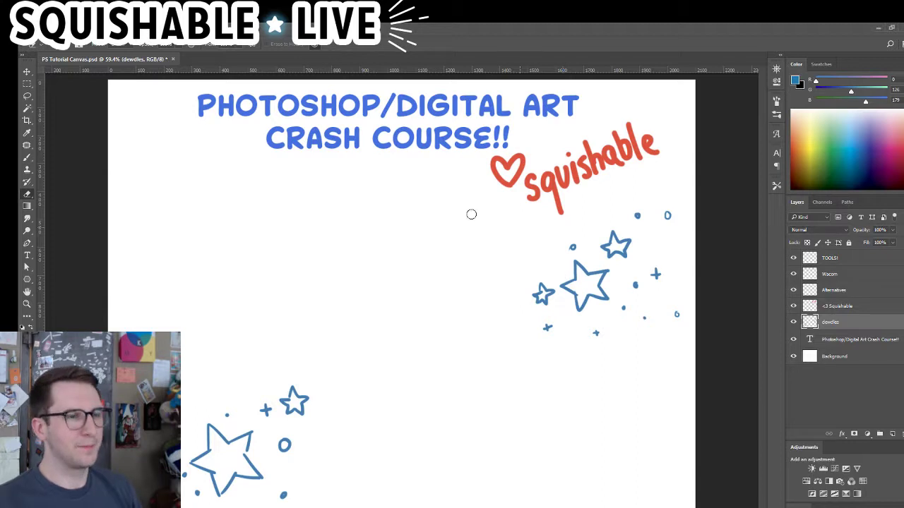
{"action": "key", "text": "alt+bracketright"}
{"action": "key", "text": "alt+bracketright"}
{"action": "key", "text": "alt+bracketright"}
{"action": "key", "text": "alt+bracketright"}
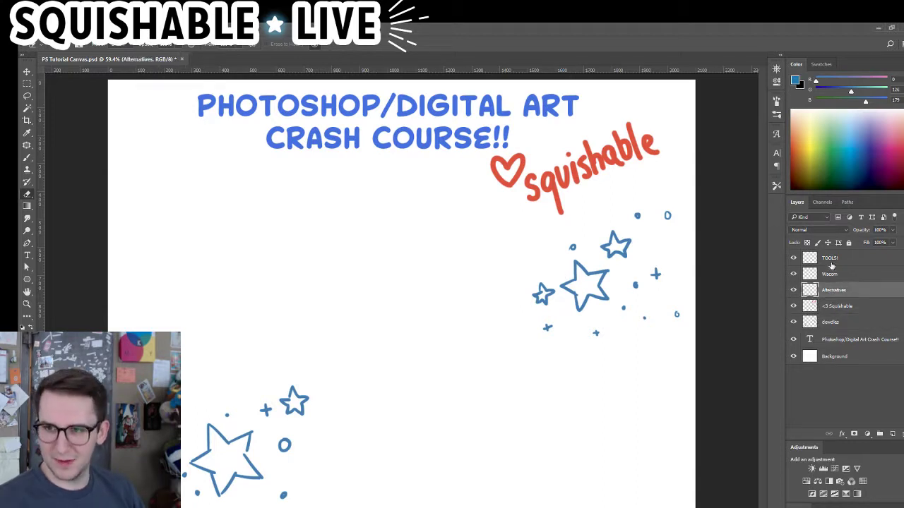
{"action": "key", "text": "v"}
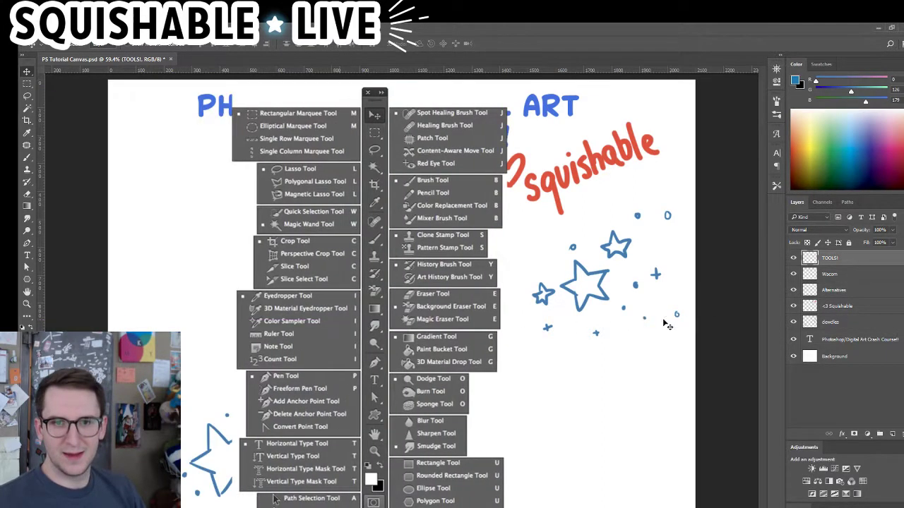
{"action": "left_click_drag", "start_coordinate": [367, 327], "coordinate": [366, 329]}
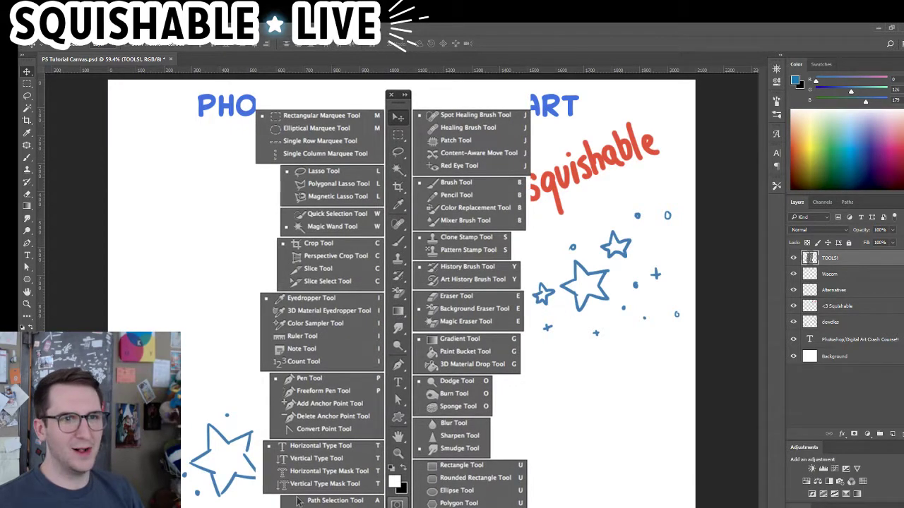
Undock the toolbar to float over the canvas and dock it back at the window edge
{"action": "left_click_drag", "start_coordinate": [27, 63], "coordinate": [202, 124]}
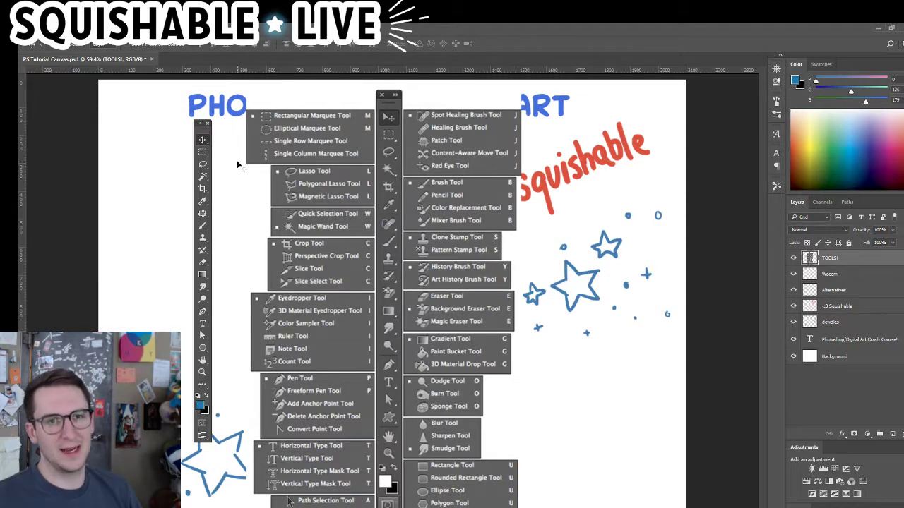
{"action": "left_click_drag", "start_coordinate": [198, 125], "coordinate": [27, 134]}
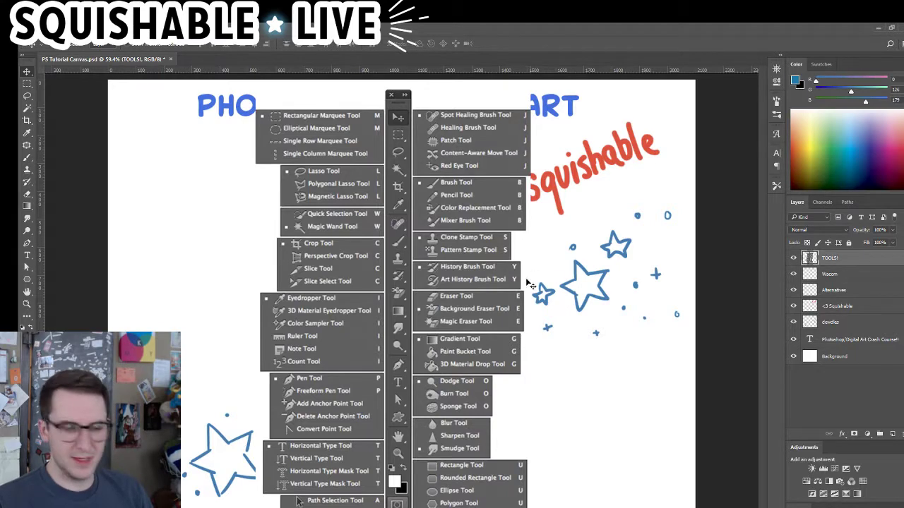
Switch to the Brush tool and set the foreground colour to bright mint green, RGB 0, 255, 198
{"action": "key", "text": "b"}
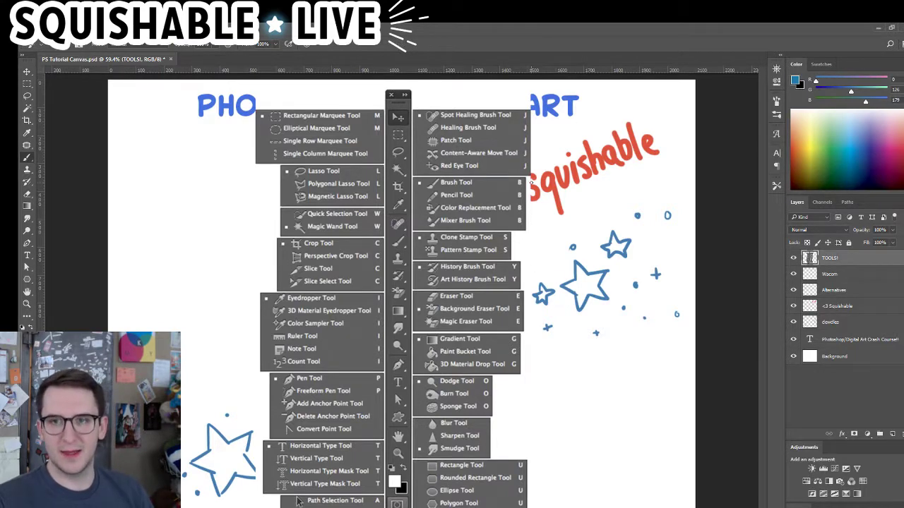
{"action": "key", "text": "ctrl+z"}
{"action": "left_click", "coordinate": [836, 121]}
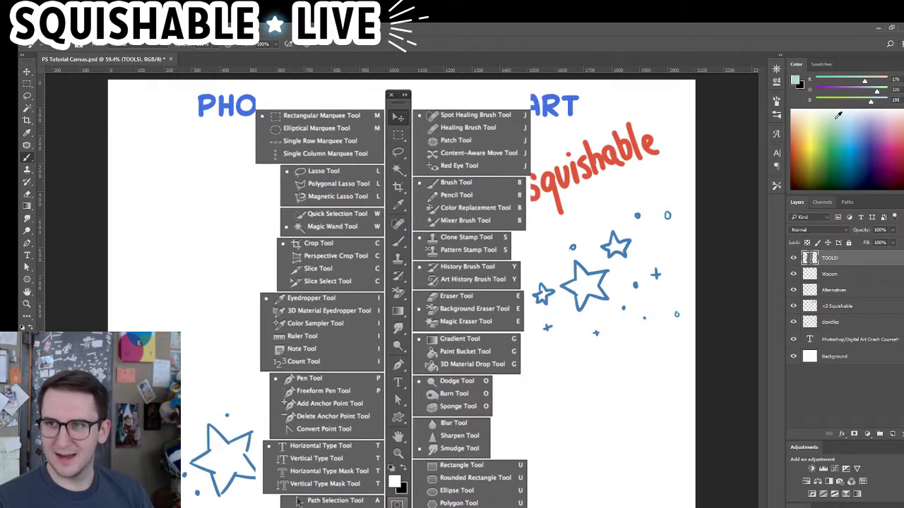
{"action": "left_click_drag", "start_coordinate": [863, 81], "coordinate": [815, 81]}
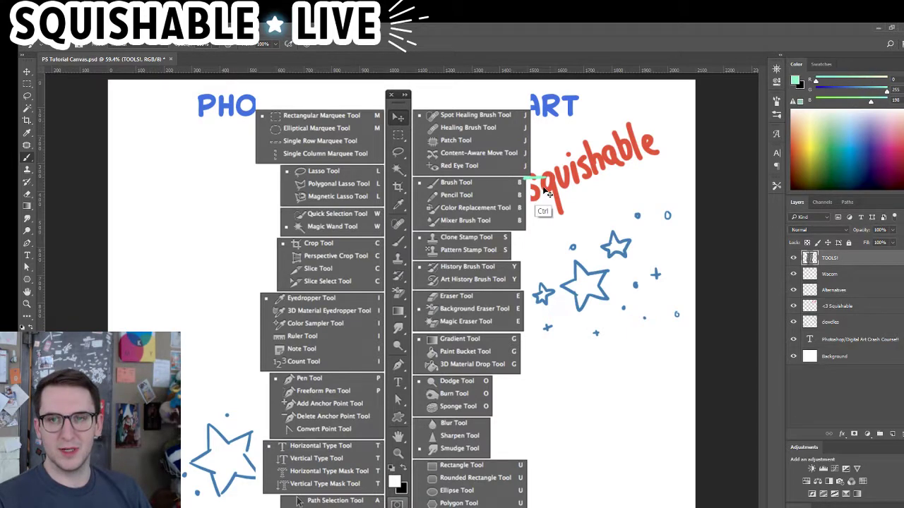
Draw mint green arrows pointing at the Brush Tool, Eraser Tool and Gradient Tool entries on the chart
{"action": "left_click_drag", "start_coordinate": [520, 183], "coordinate": [547, 184]}
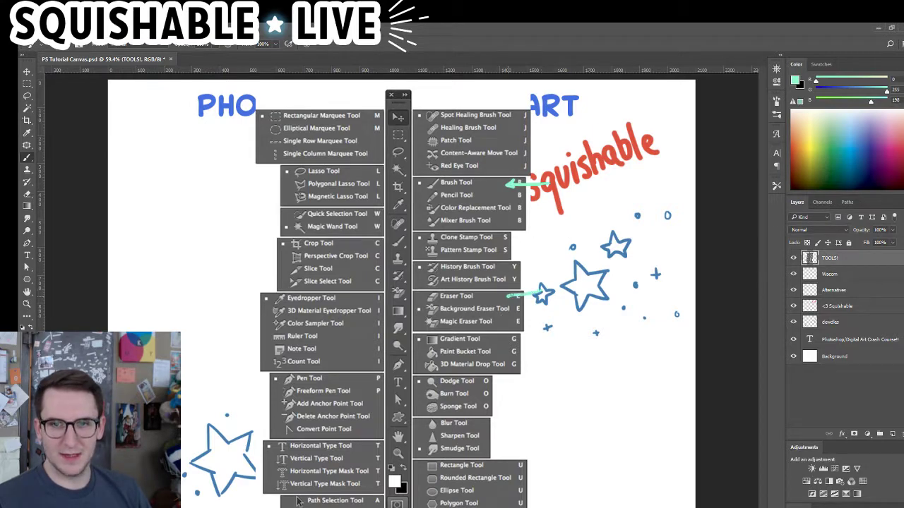
{"action": "left_click_drag", "start_coordinate": [530, 336], "coordinate": [500, 337]}
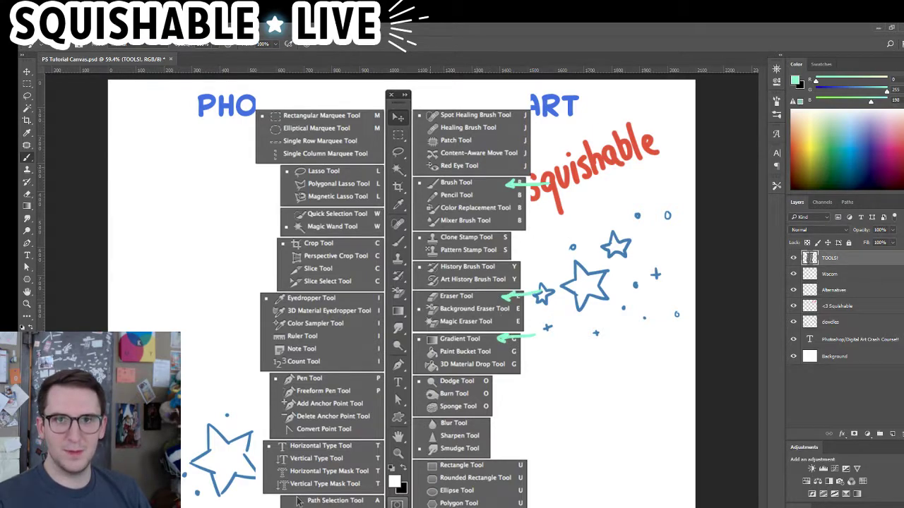
Draw mint green arrows at the Rectangular Marquee and Lasso entries, and circle the move, marquee, lasso, brush, eraser, gradient, hand and zoom icons
{"action": "left_click_drag", "start_coordinate": [237, 118], "coordinate": [247, 124]}
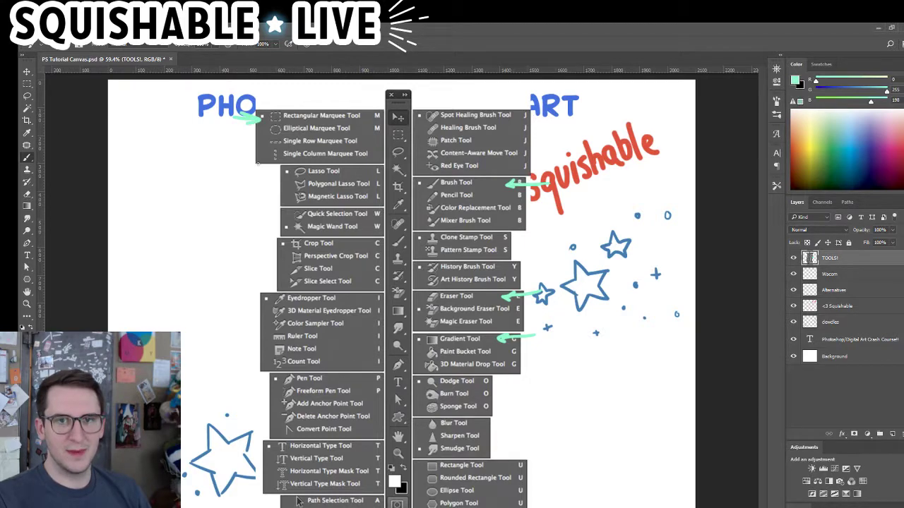
{"action": "left_click_drag", "start_coordinate": [253, 173], "coordinate": [278, 168]}
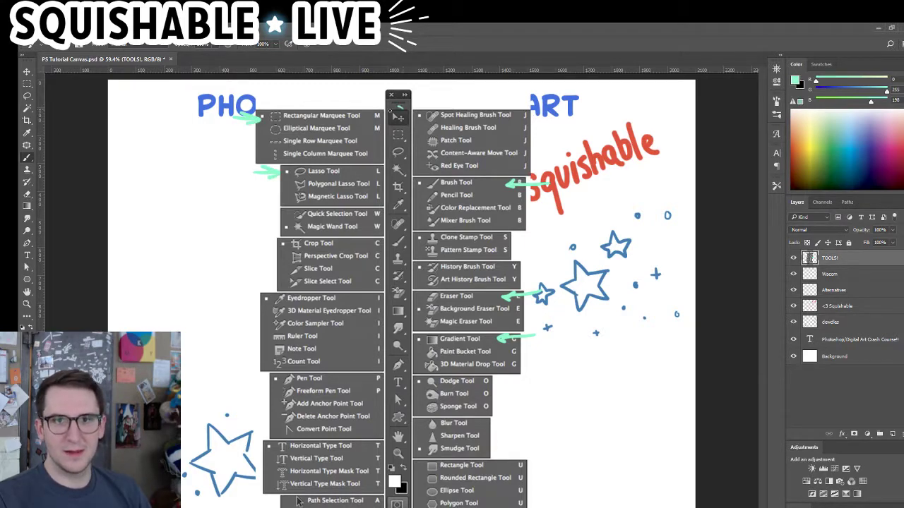
{"action": "left_click_drag", "start_coordinate": [389, 110], "coordinate": [399, 172]}
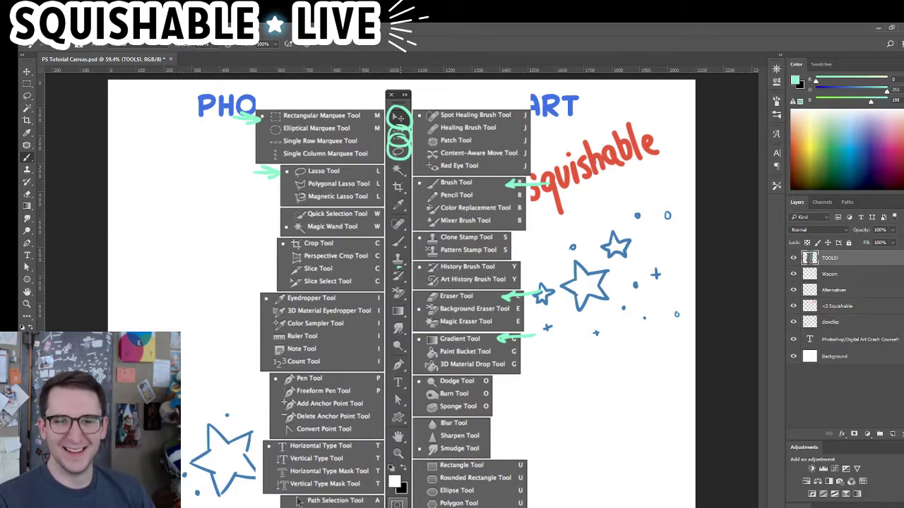
{"action": "mouse_move", "coordinate": [402, 229]}
{"action": "left_mouse_down"}
{"action": "mouse_move", "coordinate": [398, 253]}
{"action": "mouse_move", "coordinate": [408, 227]}
{"action": "left_mouse_up"}
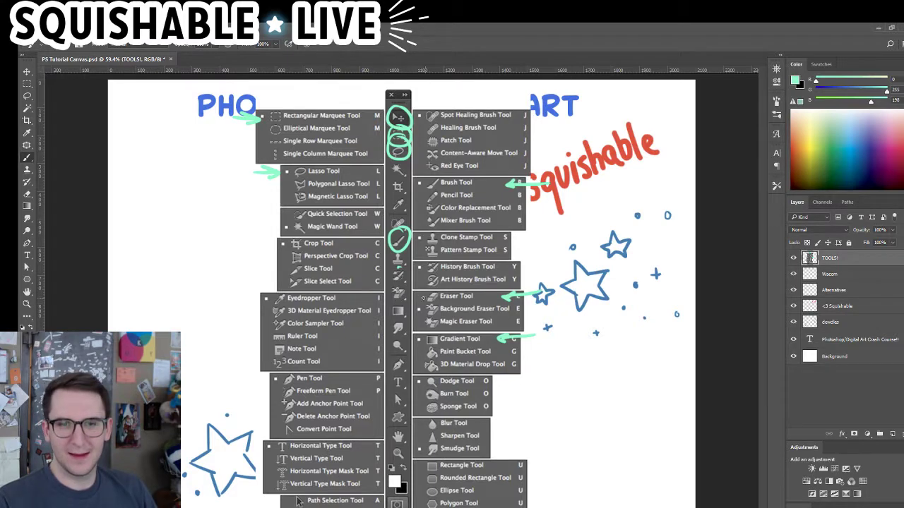
{"action": "mouse_move", "coordinate": [404, 284]}
{"action": "left_mouse_down"}
{"action": "mouse_move", "coordinate": [409, 308]}
{"action": "mouse_move", "coordinate": [399, 322]}
{"action": "mouse_move", "coordinate": [403, 303]}
{"action": "left_mouse_up"}
{"action": "key", "text": "ctrl+z"}
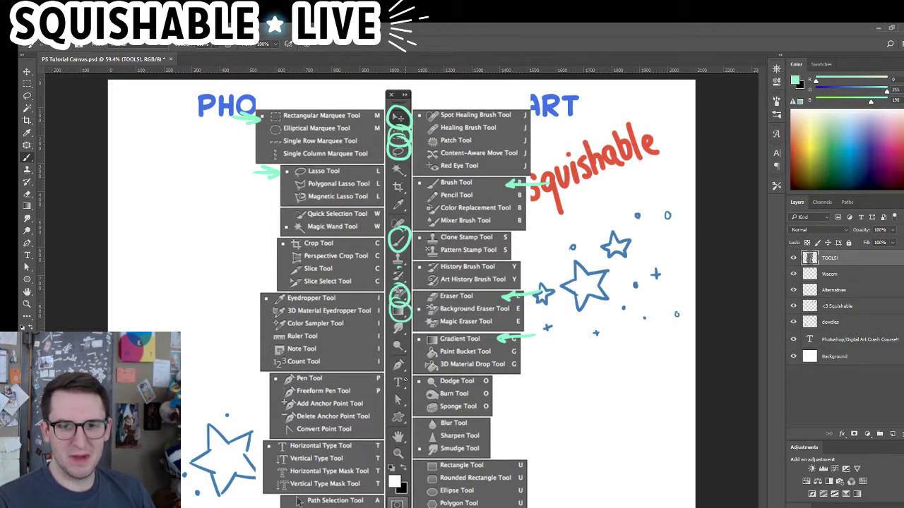
{"action": "mouse_move", "coordinate": [387, 442]}
{"action": "left_mouse_down"}
{"action": "mouse_move", "coordinate": [400, 446]}
{"action": "mouse_move", "coordinate": [414, 482]}
{"action": "left_mouse_up"}
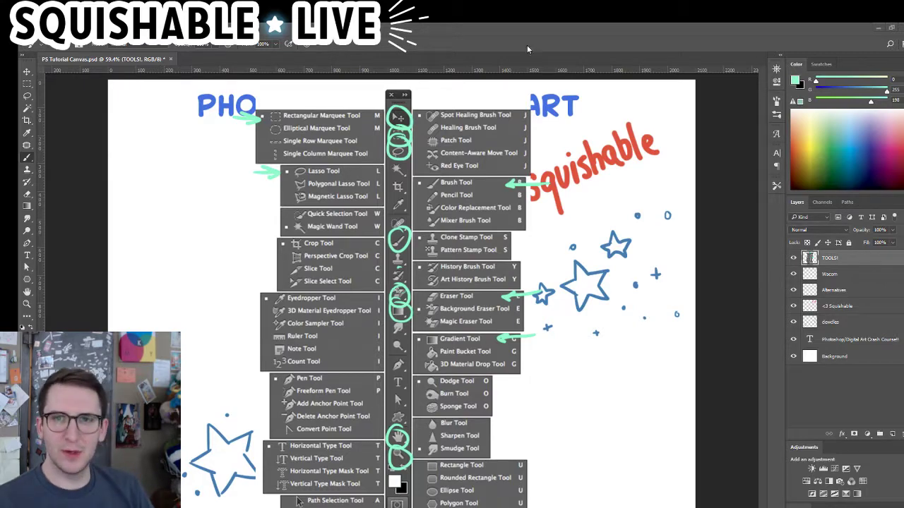
Switch to the Hand tool and demonstrate panning and zooming around the tool chart in the standard screen mode
{"action": "left_click_drag", "start_coordinate": [430, 233], "coordinate": [422, 254]}
{"action": "scroll", "coordinate": [422, 251], "scroll_direction": "up", "scroll_amount": 1}
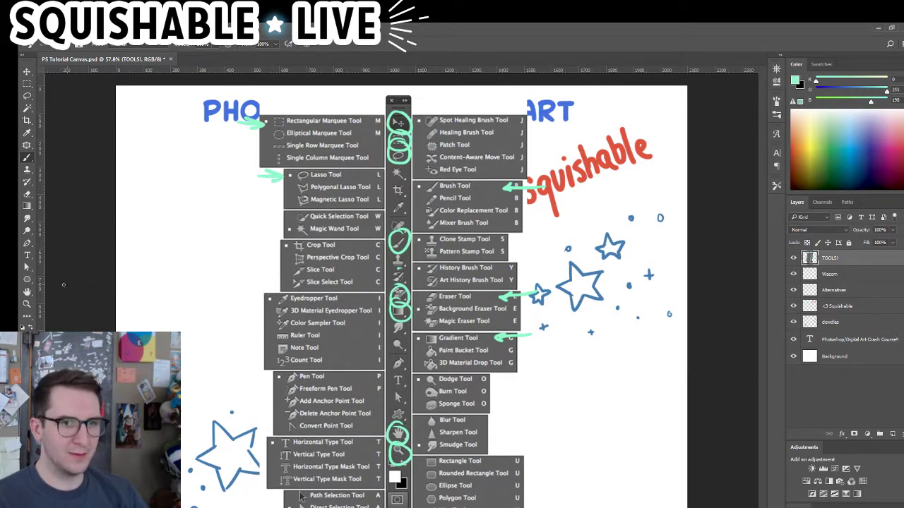
{"action": "key", "text": "h"}
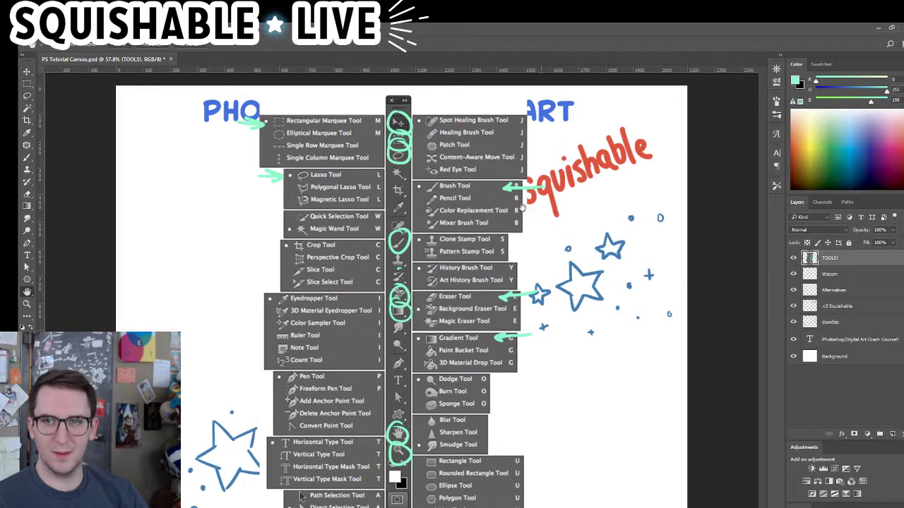
{"action": "left_click_drag", "start_coordinate": [380, 332], "coordinate": [403, 341]}
{"action": "left_click_drag", "start_coordinate": [533, 209], "coordinate": [526, 153]}
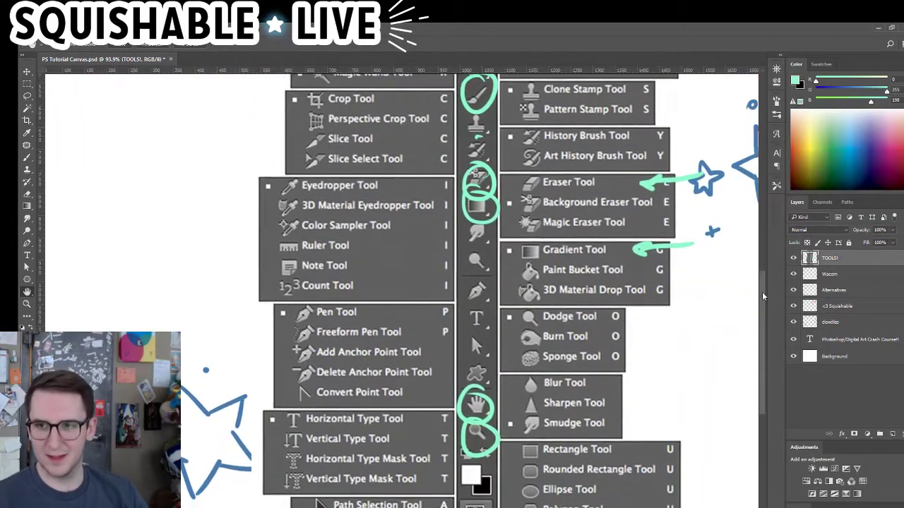
{"action": "left_click_drag", "start_coordinate": [762, 296], "coordinate": [762, 276]}
{"action": "left_click_drag", "start_coordinate": [613, 312], "coordinate": [567, 442]}
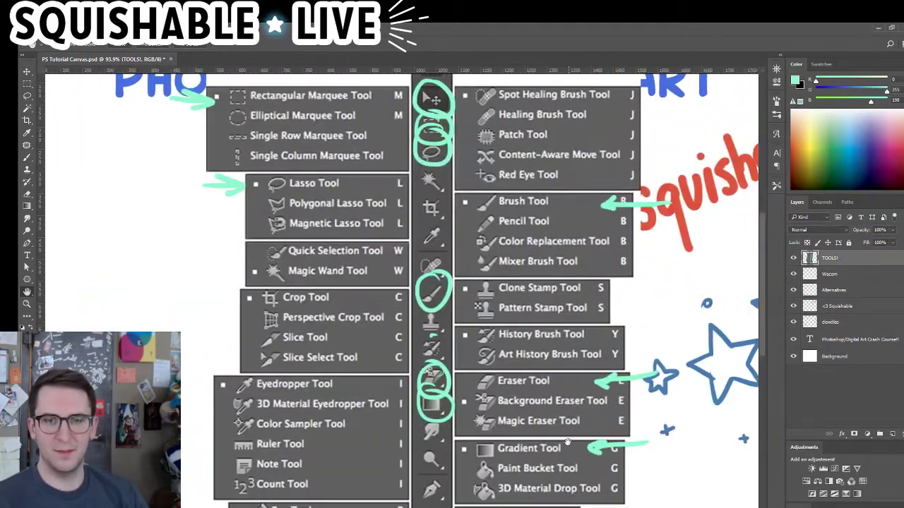
{"action": "key", "text": "ctrl+minus"}
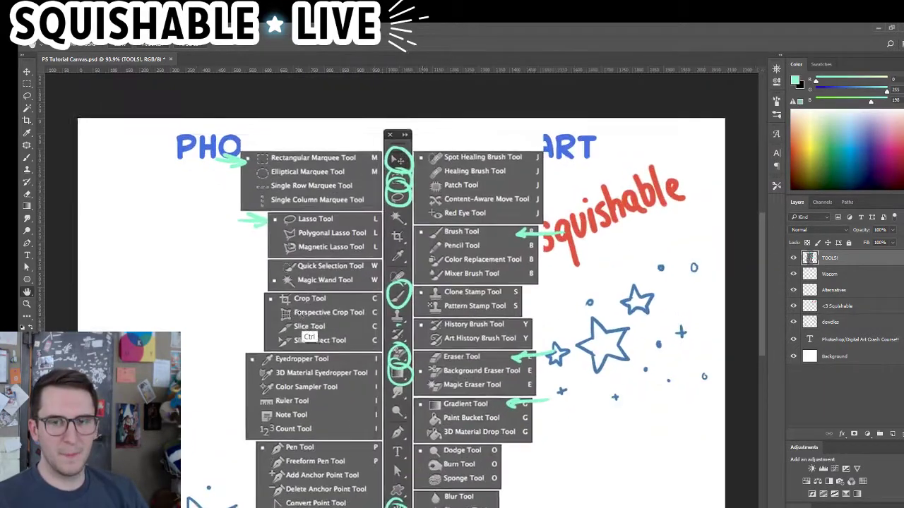
{"action": "left_click_drag", "start_coordinate": [299, 313], "coordinate": [368, 338]}
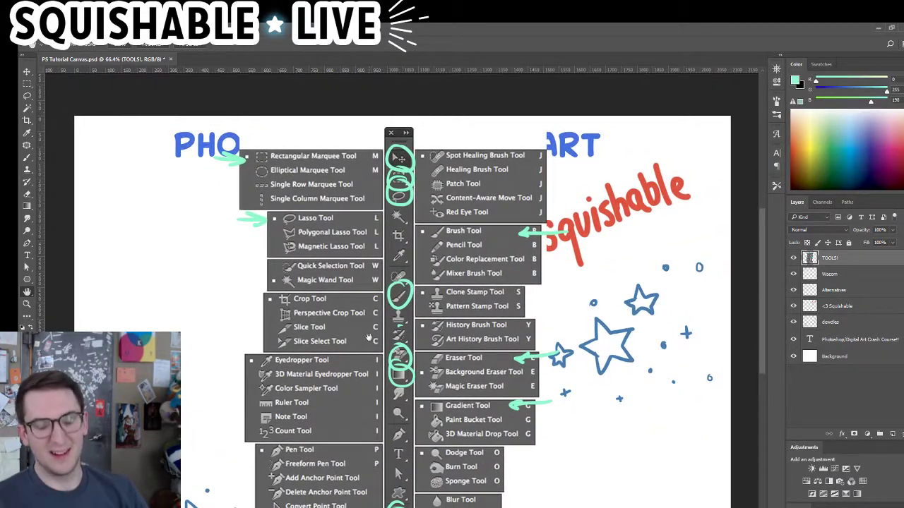
{"action": "scroll", "coordinate": [380, 331], "scroll_direction": "down", "scroll_amount": 2}
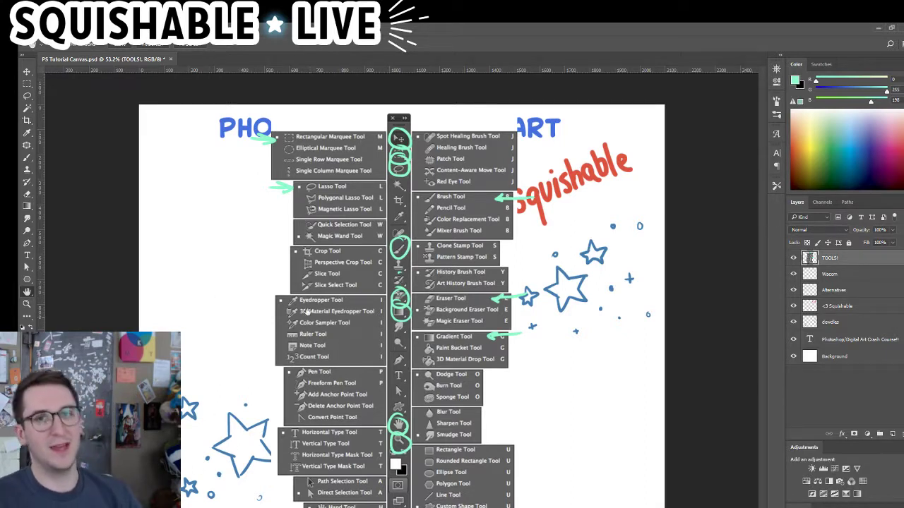
Switch to full screen mode with menu bar and pan the canvas freely around the workspace and back
{"action": "key", "text": "f"}
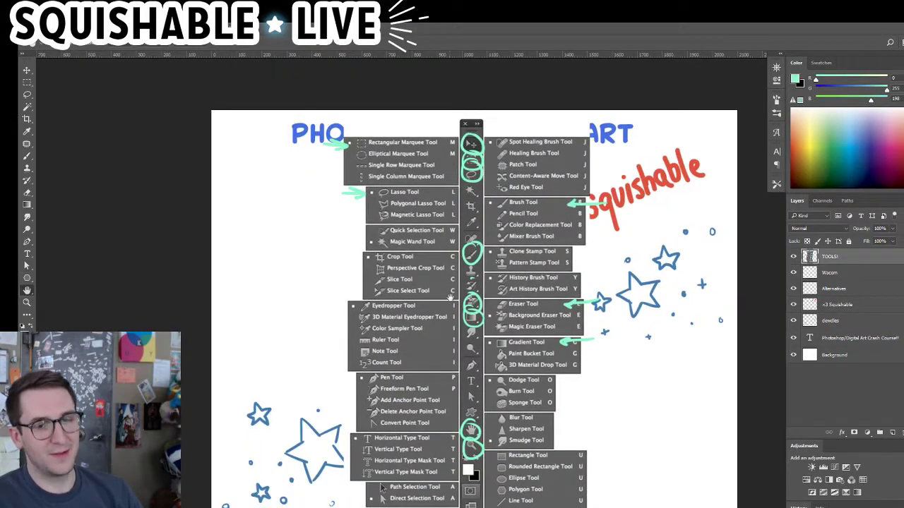
{"action": "left_click_drag", "start_coordinate": [386, 354], "coordinate": [465, 463]}
{"action": "left_click_drag", "start_coordinate": [297, 306], "coordinate": [475, 342]}
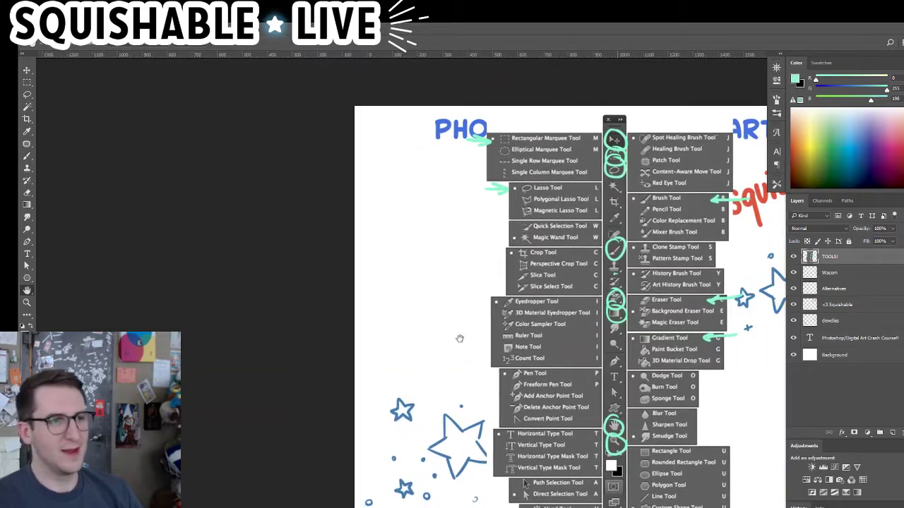
{"action": "left_click_drag", "start_coordinate": [400, 363], "coordinate": [400, 250]}
{"action": "left_click_drag", "start_coordinate": [401, 324], "coordinate": [363, 295]}
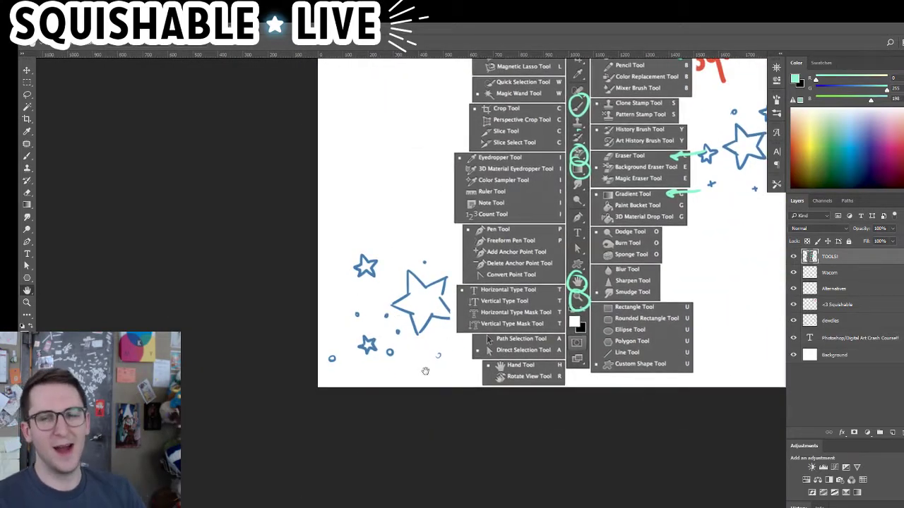
{"action": "mouse_move", "coordinate": [426, 374]}
{"action": "left_mouse_down"}
{"action": "mouse_move", "coordinate": [487, 282]}
{"action": "mouse_move", "coordinate": [430, 373]}
{"action": "left_mouse_up"}
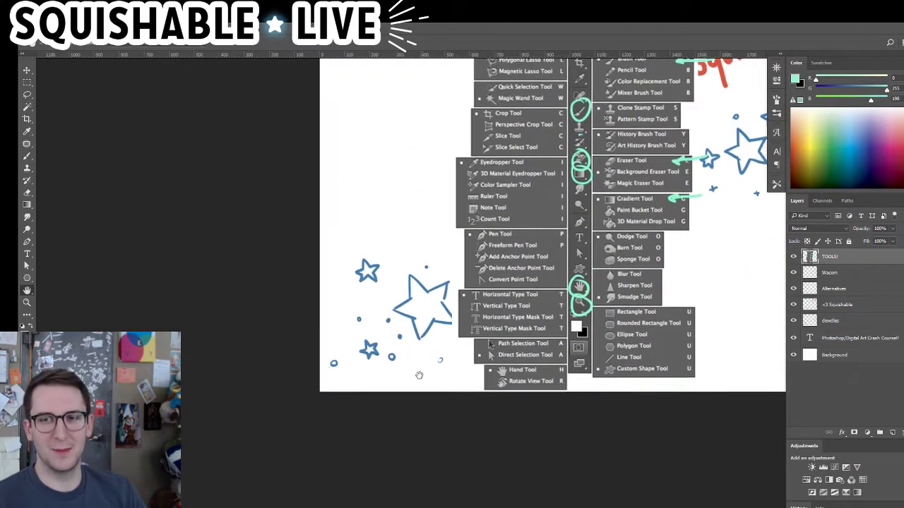
{"action": "left_click_drag", "start_coordinate": [418, 279], "coordinate": [298, 385]}
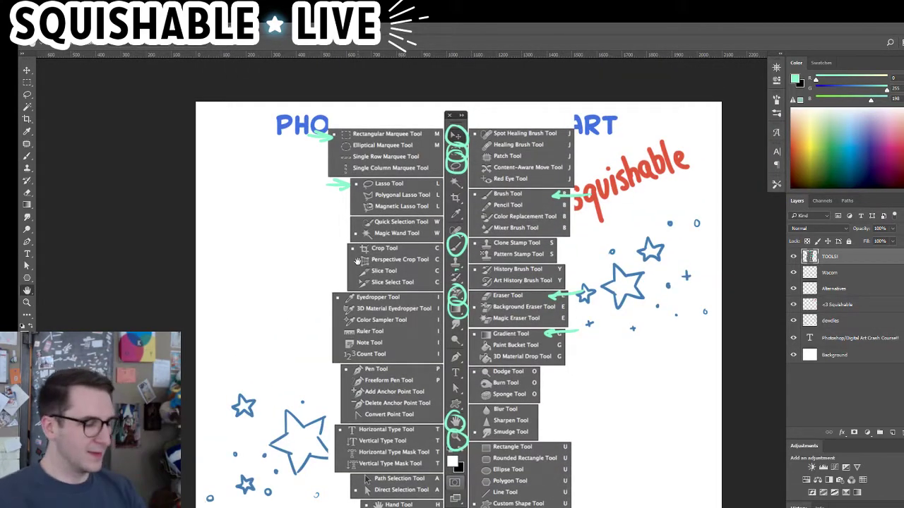
Cycle through the full screen and standard screen modes, returning to full screen mode with menu bar
{"action": "key", "text": "f"}
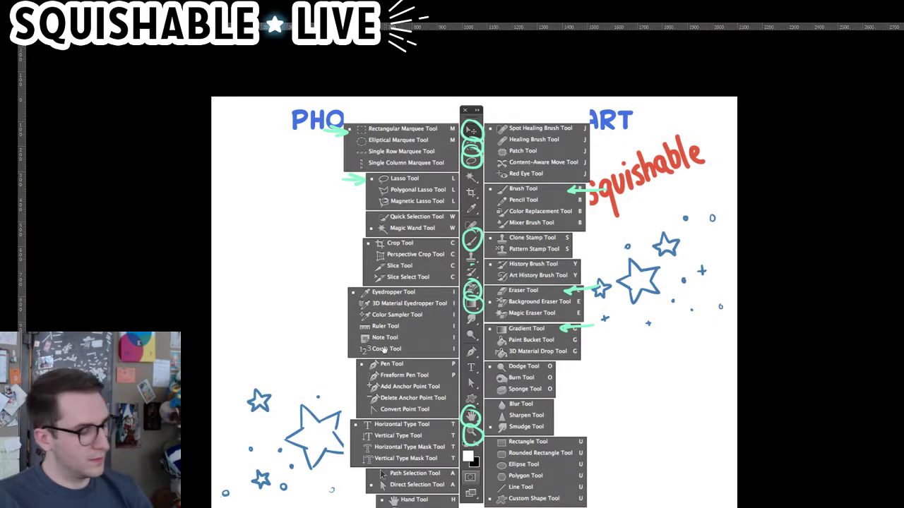
{"action": "key", "text": "f"}
{"action": "key", "text": "f"}
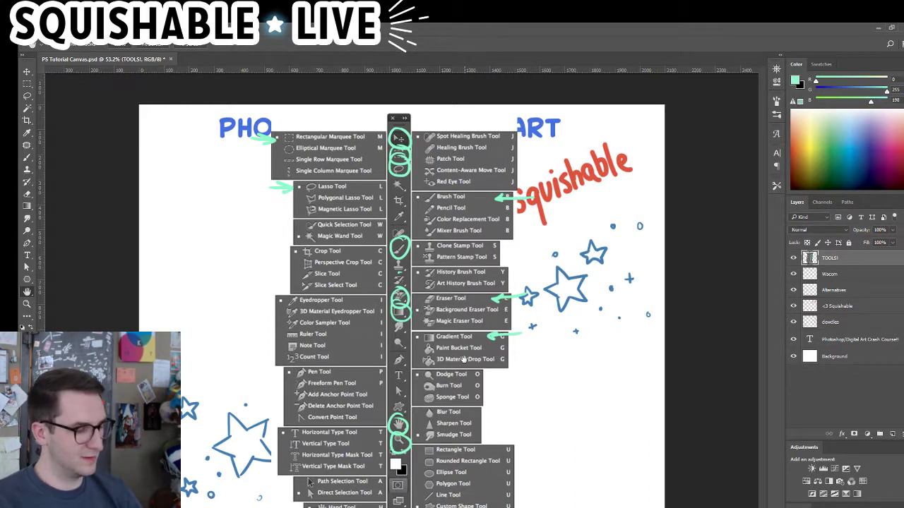
{"action": "key", "text": "f"}
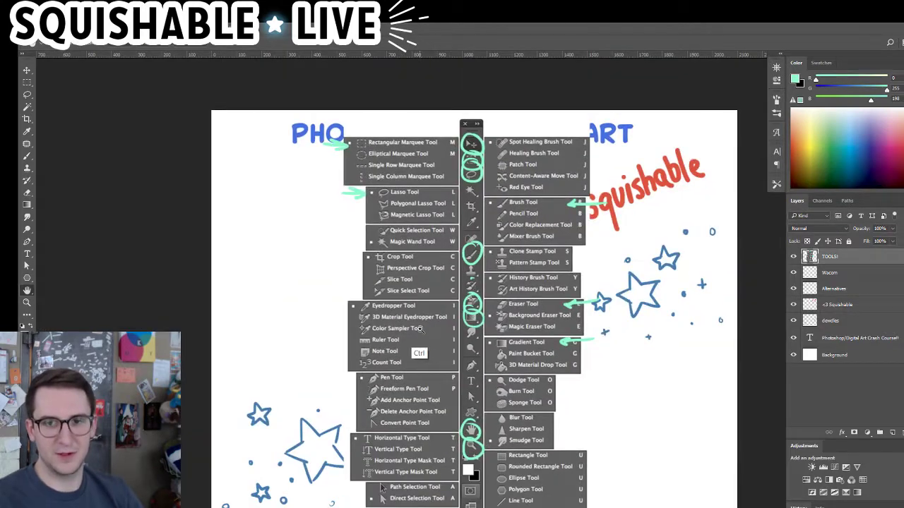
Zoom out until the whole canvas fits in the workspace and pan it slightly to reposition it
{"action": "left_click_drag", "start_coordinate": [422, 335], "coordinate": [435, 342]}
{"action": "key", "text": "ctrl+minus"}
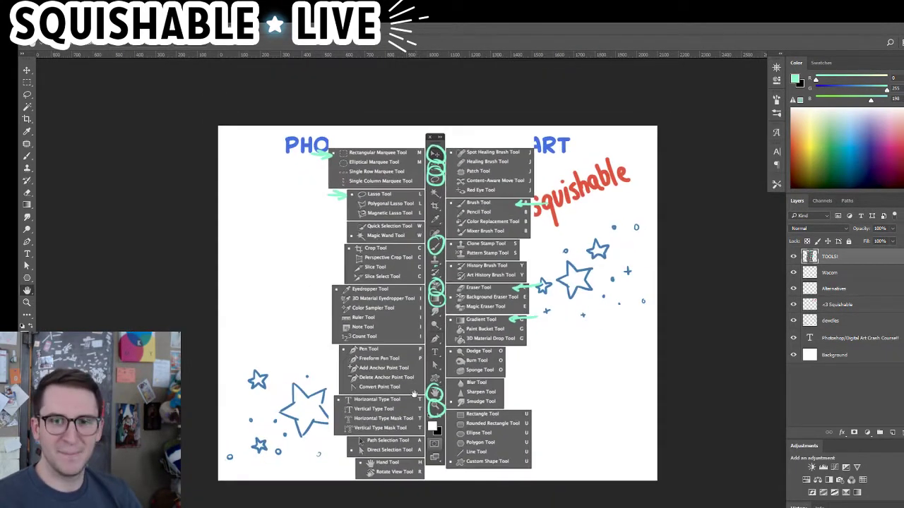
{"action": "mouse_move", "coordinate": [406, 307]}
{"action": "left_mouse_down"}
{"action": "mouse_move", "coordinate": [414, 313]}
{"action": "mouse_move", "coordinate": [392, 298]}
{"action": "left_mouse_up"}
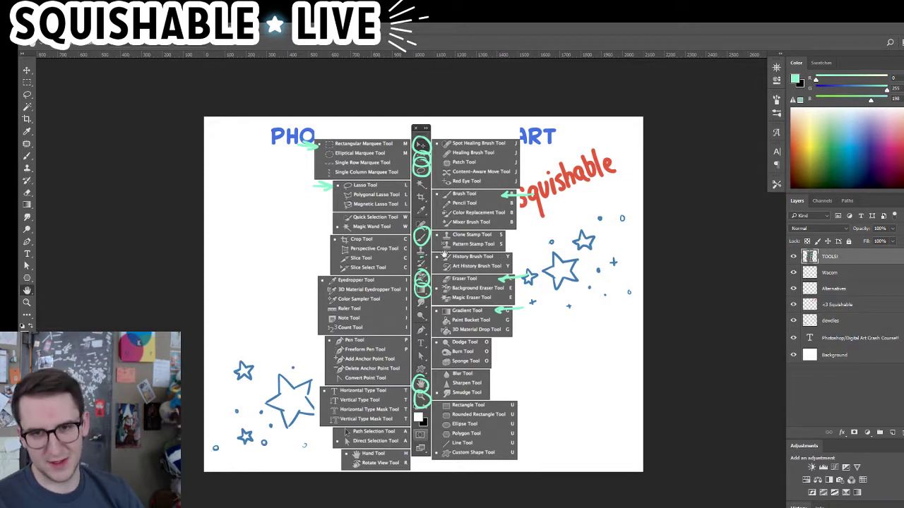
{"action": "left_click_drag", "start_coordinate": [423, 311], "coordinate": [419, 303]}
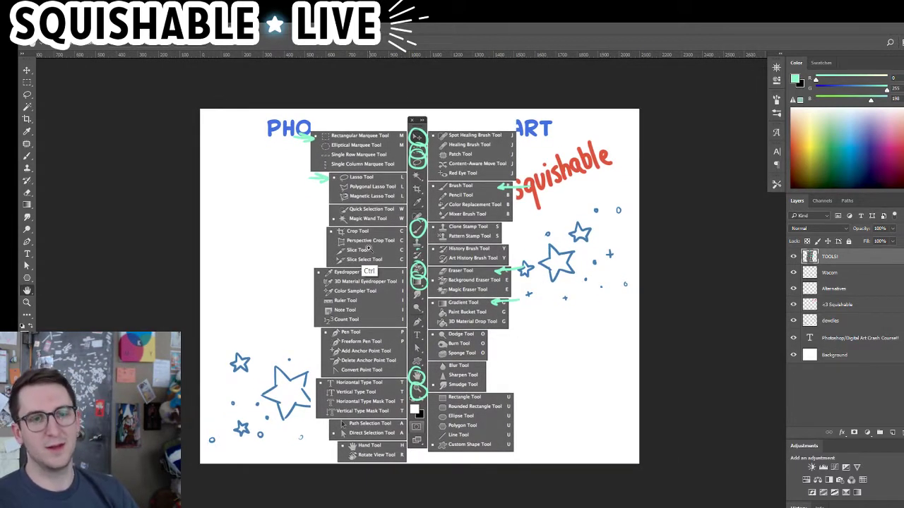
Demonstrate zooming in and out between the whole canvas and a close-up of the chart's circled eraser and gradient icons
{"action": "scroll", "coordinate": [407, 288], "scroll_direction": "up", "scroll_amount": 1}
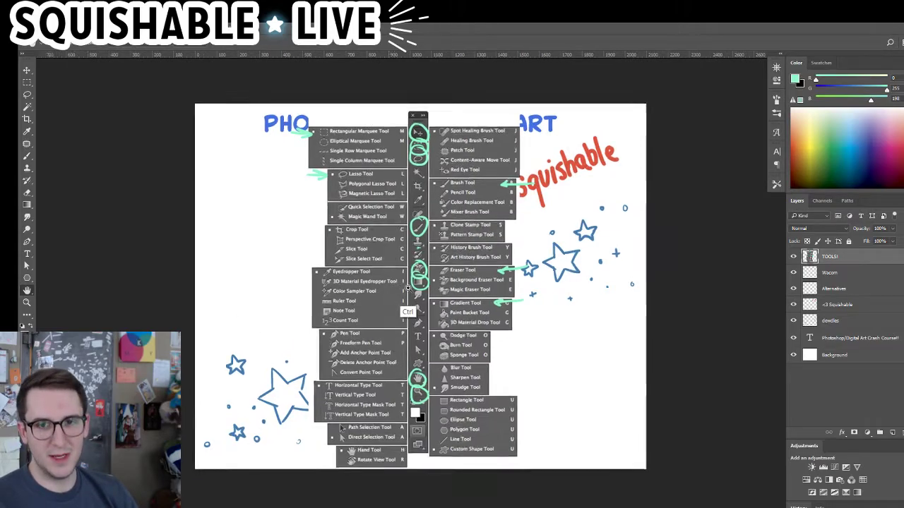
{"action": "scroll", "coordinate": [407, 288], "scroll_direction": "up", "scroll_amount": 3}
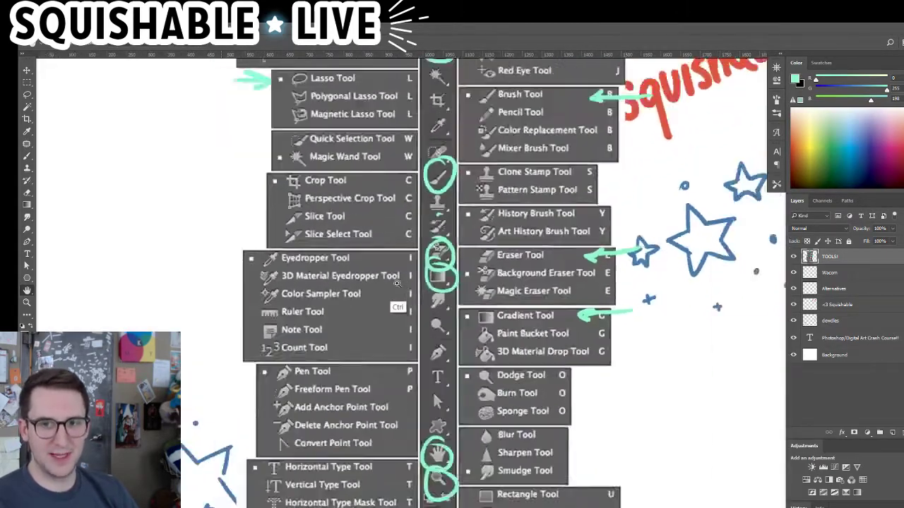
{"action": "scroll", "coordinate": [398, 283], "scroll_direction": "down", "scroll_amount": 4}
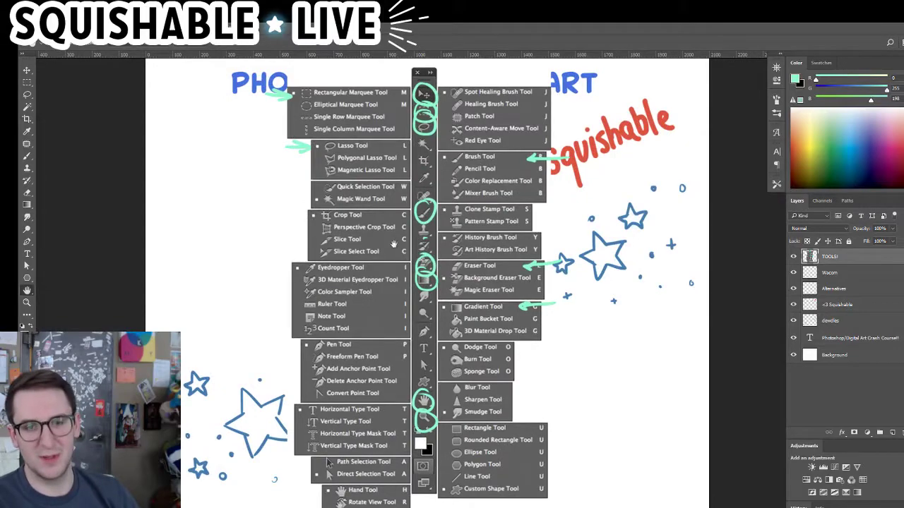
{"action": "left_click_drag", "start_coordinate": [393, 244], "coordinate": [384, 295]}
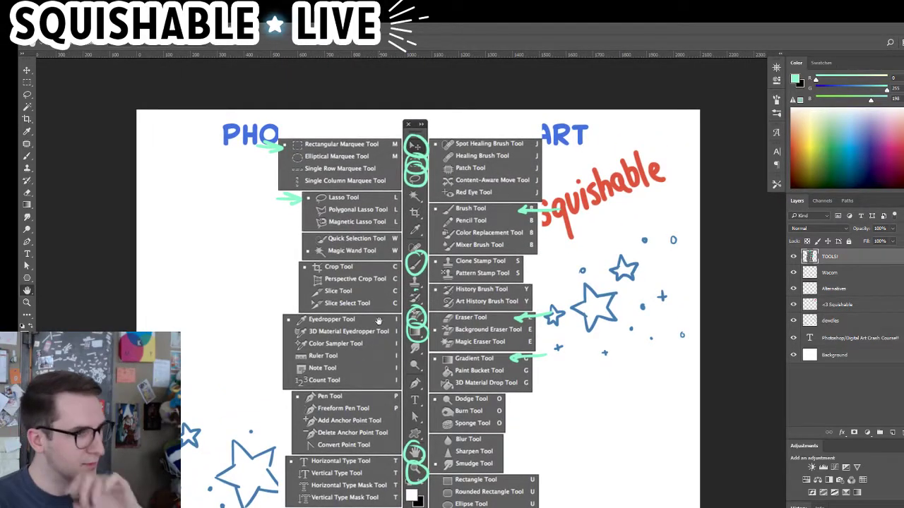
{"action": "scroll", "coordinate": [420, 313], "scroll_direction": "down", "scroll_amount": 2}
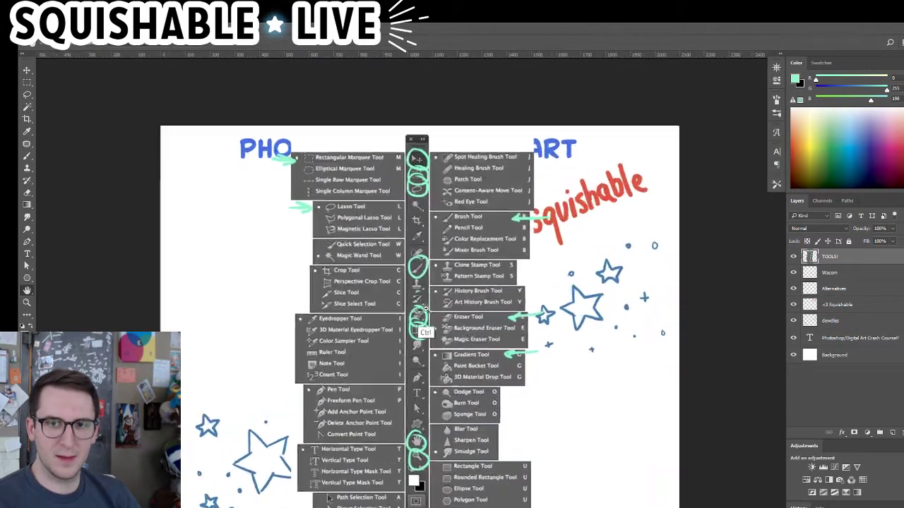
{"action": "scroll", "coordinate": [425, 300], "scroll_direction": "up", "scroll_amount": 1}
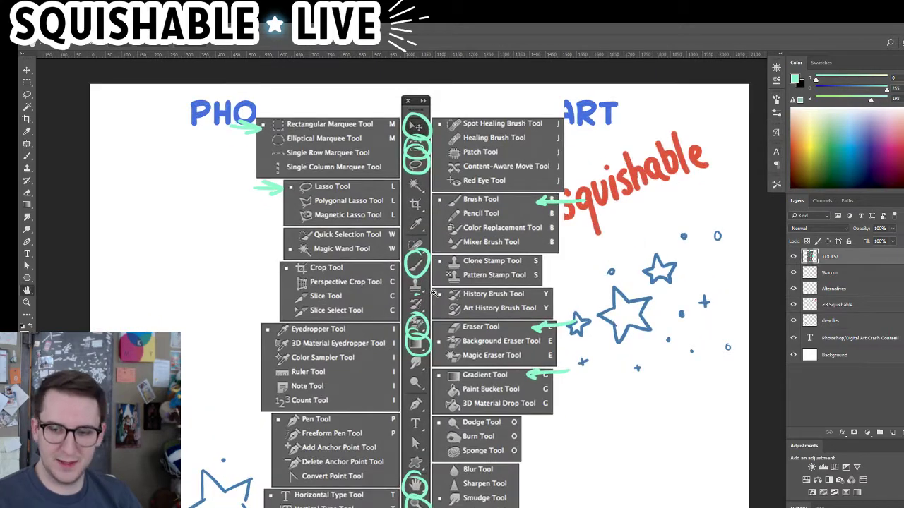
{"action": "scroll", "coordinate": [395, 374], "scroll_direction": "up", "scroll_amount": 5}
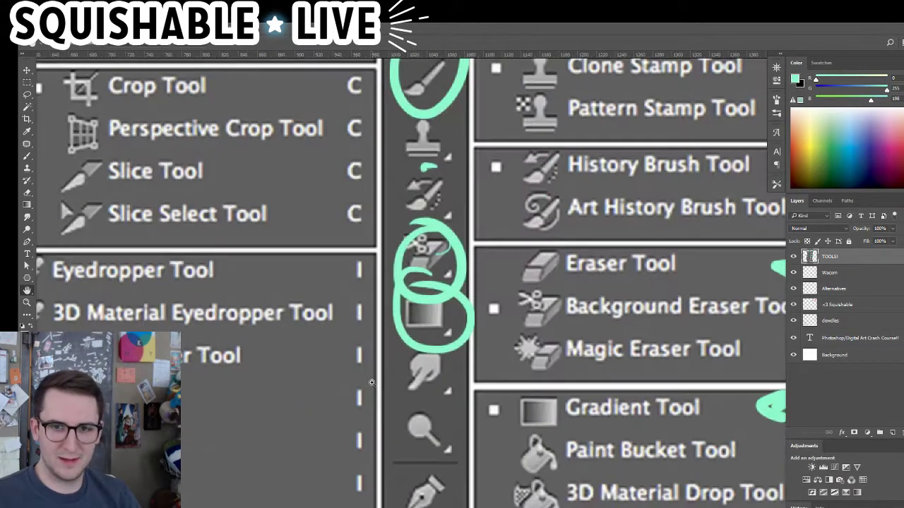
{"action": "scroll", "coordinate": [388, 307], "scroll_direction": "up", "scroll_amount": 3}
{"action": "scroll", "coordinate": [377, 292], "scroll_direction": "down", "scroll_amount": 2}
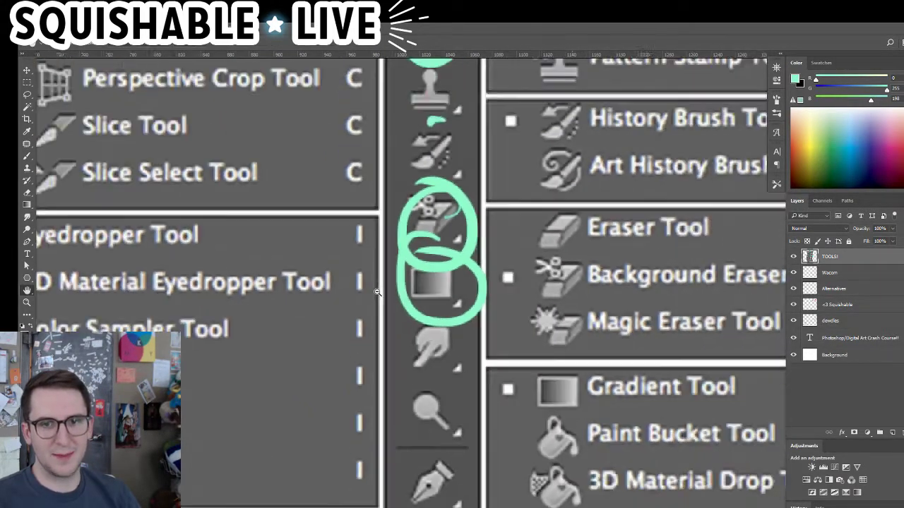
{"action": "scroll", "coordinate": [378, 292], "scroll_direction": "down", "scroll_amount": 5}
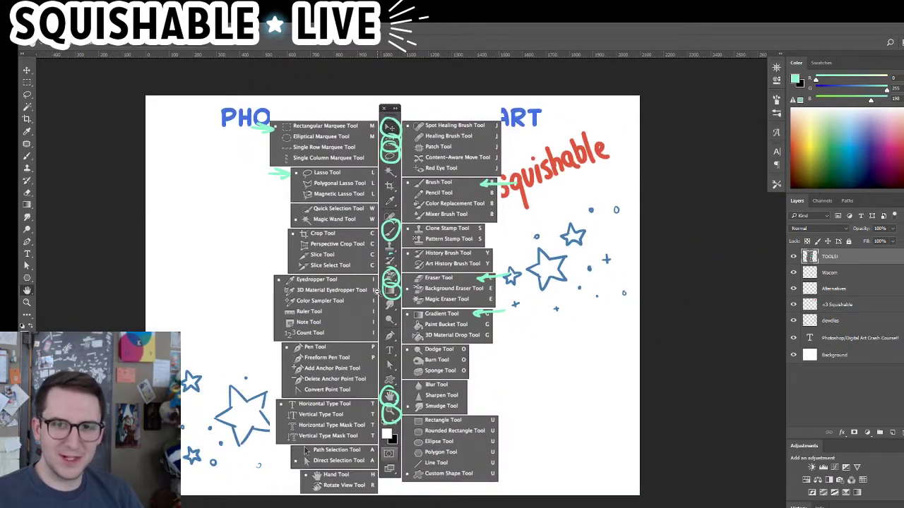
{"action": "scroll", "coordinate": [376, 292], "scroll_direction": "up", "scroll_amount": 2}
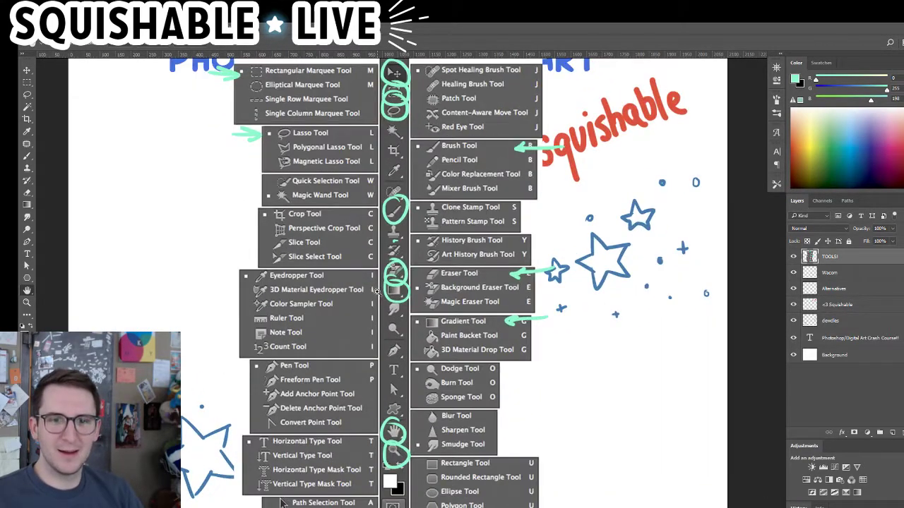
{"action": "scroll", "coordinate": [377, 292], "scroll_direction": "down", "scroll_amount": 2}
{"action": "scroll", "coordinate": [377, 291], "scroll_direction": "up", "scroll_amount": 2}
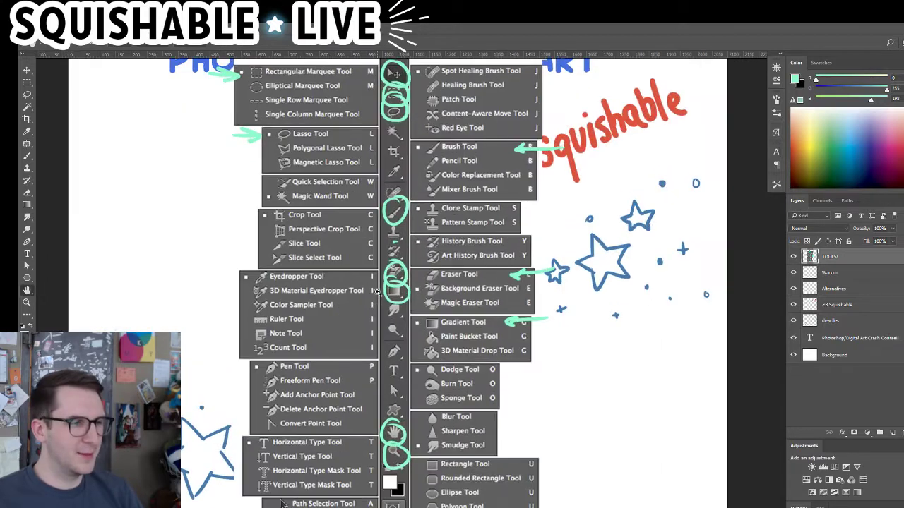
Hide the TOOLS! layer to clear the shortcut chart, and bring the canvas title and doodles into view
{"action": "scroll", "coordinate": [376, 292], "scroll_direction": "down", "scroll_amount": 2}
{"action": "left_click_drag", "start_coordinate": [376, 274], "coordinate": [422, 296]}
{"action": "scroll", "coordinate": [422, 292], "scroll_direction": "up", "scroll_amount": 2}
{"action": "scroll", "coordinate": [422, 291], "scroll_direction": "down", "scroll_amount": 2}
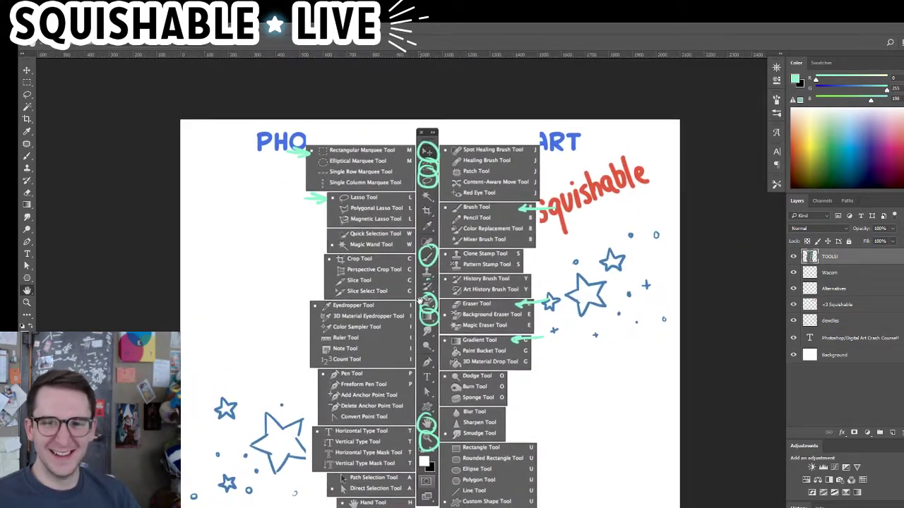
{"action": "left_click", "coordinate": [792, 256]}
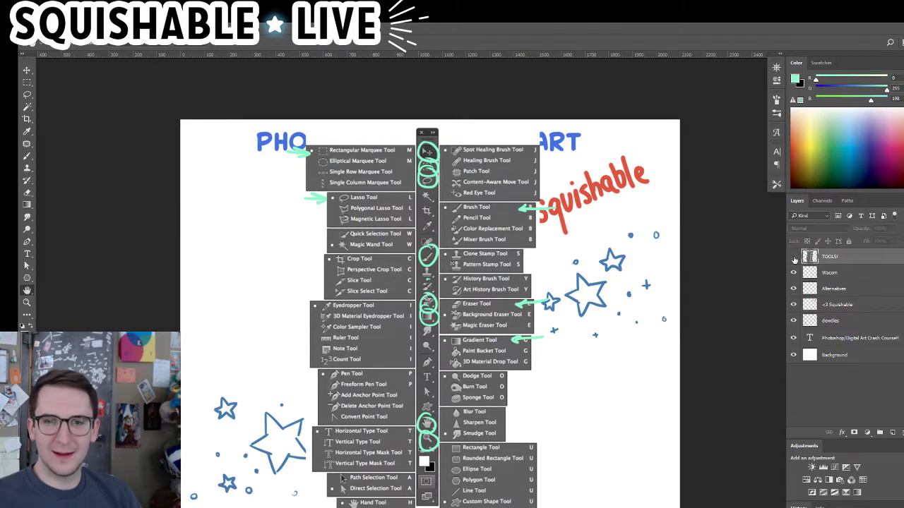
{"action": "scroll", "coordinate": [504, 282], "scroll_direction": "up", "scroll_amount": 2}
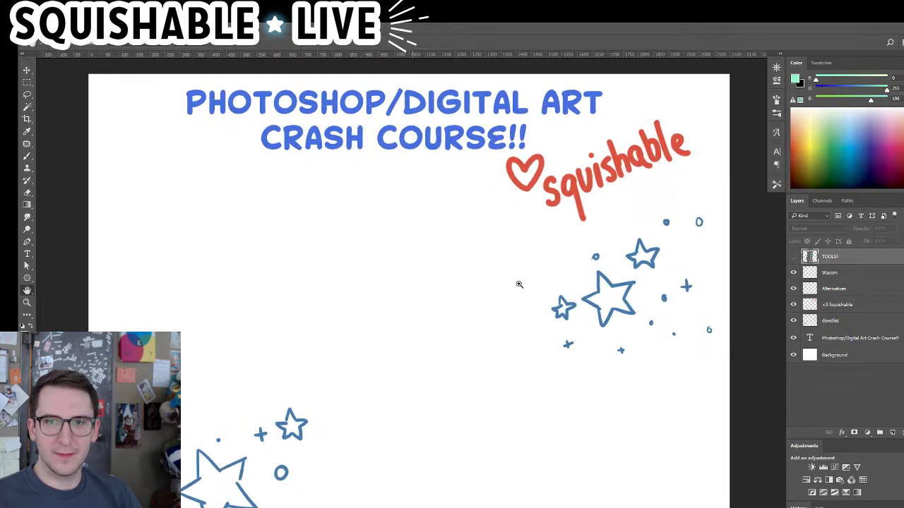
{"action": "left_click_drag", "start_coordinate": [503, 319], "coordinate": [511, 312]}
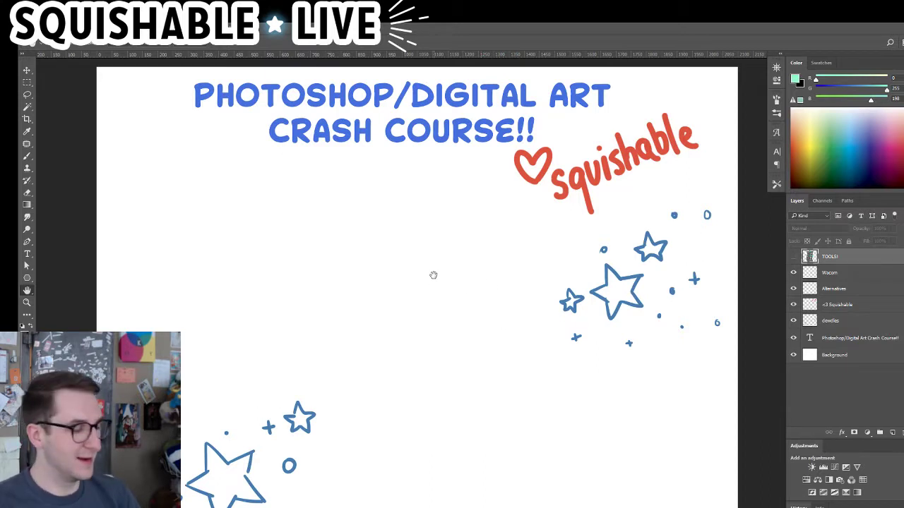
{"action": "scroll", "coordinate": [413, 279], "scroll_direction": "down", "scroll_amount": 1}
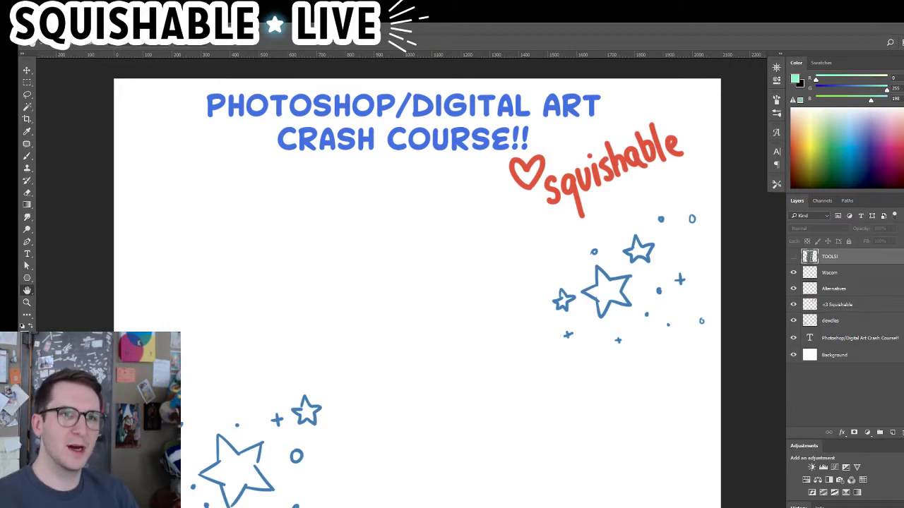
{"action": "left_click", "coordinate": [43, 29]}
{"action": "mouse_move", "coordinate": [61, 29]}
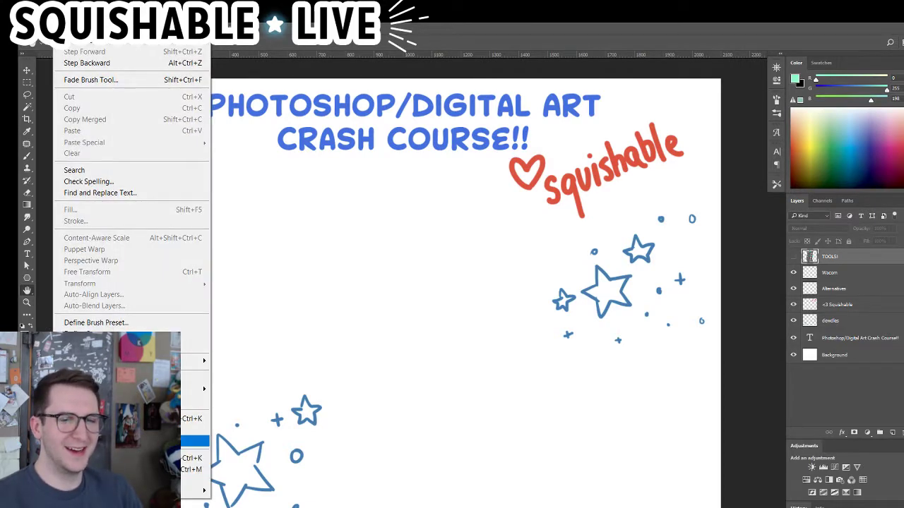
{"action": "key", "text": "Down"}
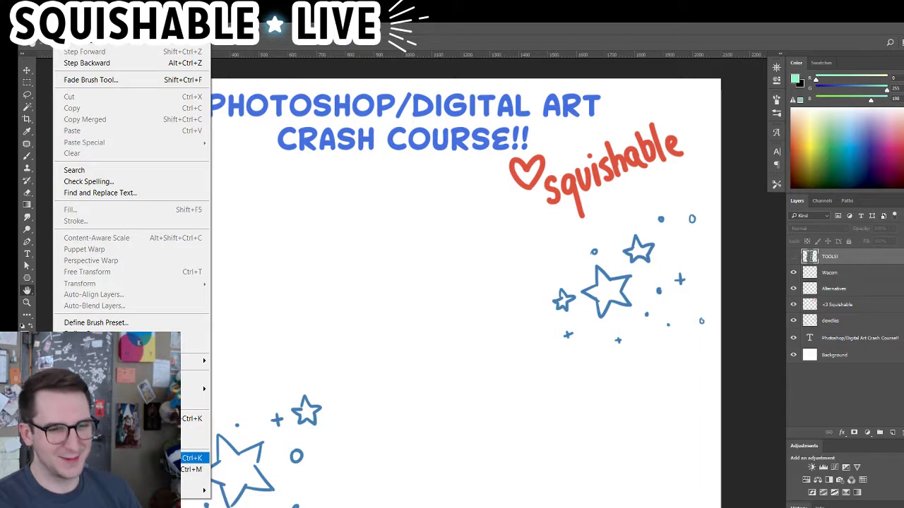
{"action": "key", "text": "Return"}
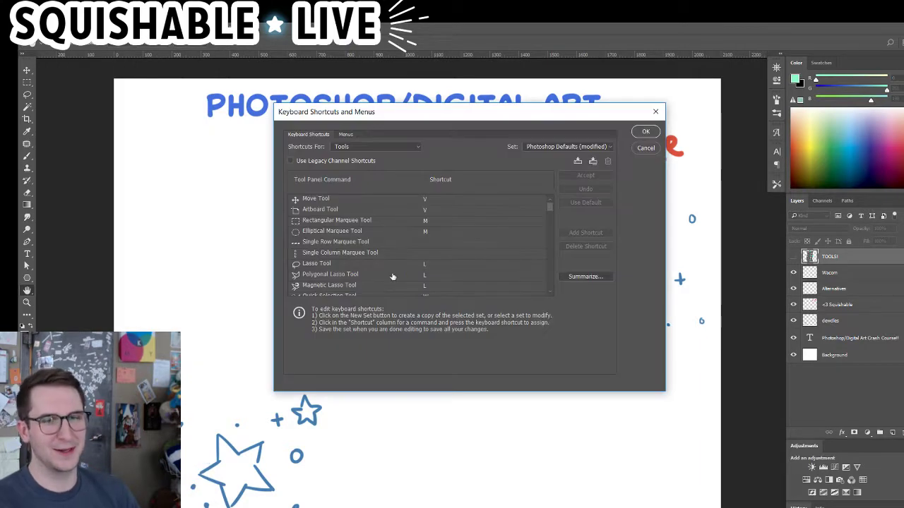
{"action": "left_click", "coordinate": [642, 130]}
Open the General preferences and move the dialog higher over the canvas
{"action": "left_click", "coordinate": [43, 29]}
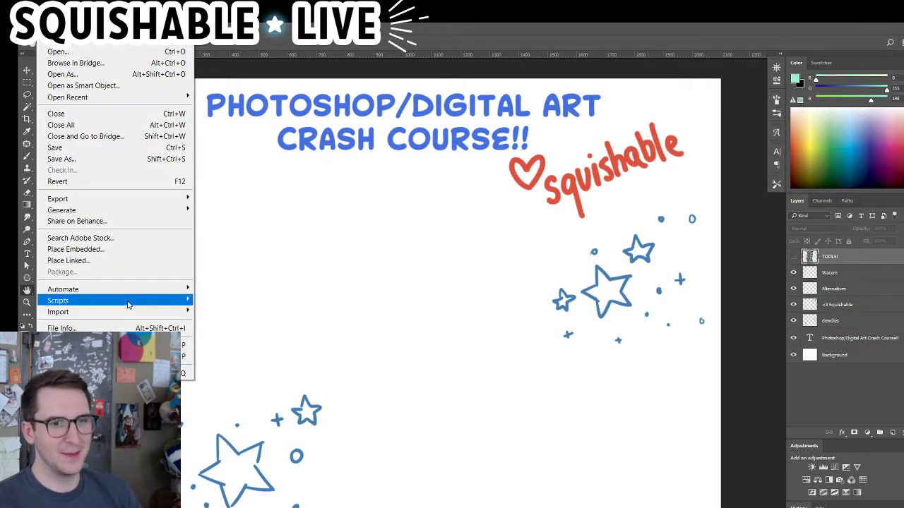
{"action": "mouse_move", "coordinate": [61, 29]}
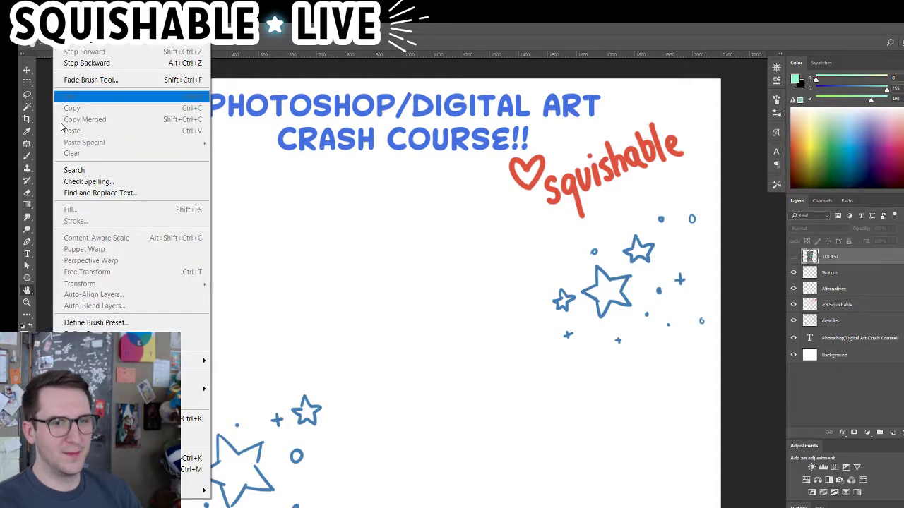
{"action": "key", "text": "Up"}
{"action": "key", "text": "Down"}
{"action": "key", "text": "Down"}
{"action": "key", "text": "Down"}
{"action": "key", "text": "Down"}
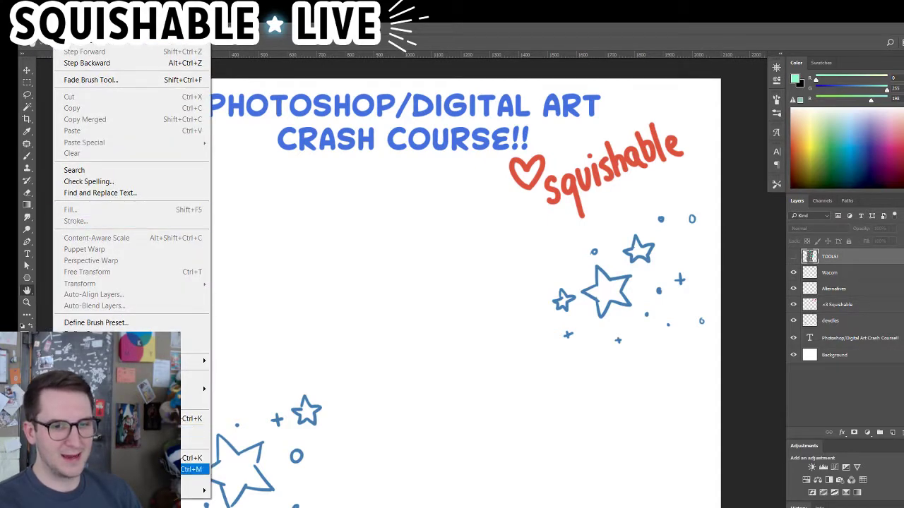
{"action": "key", "text": "Up"}
{"action": "key", "text": "Up"}
{"action": "key", "text": "Up"}
{"action": "key", "text": "Up"}
{"action": "key", "text": "Up"}
{"action": "key", "text": "Up"}
{"action": "key", "text": "Up"}
{"action": "key", "text": "Up"}
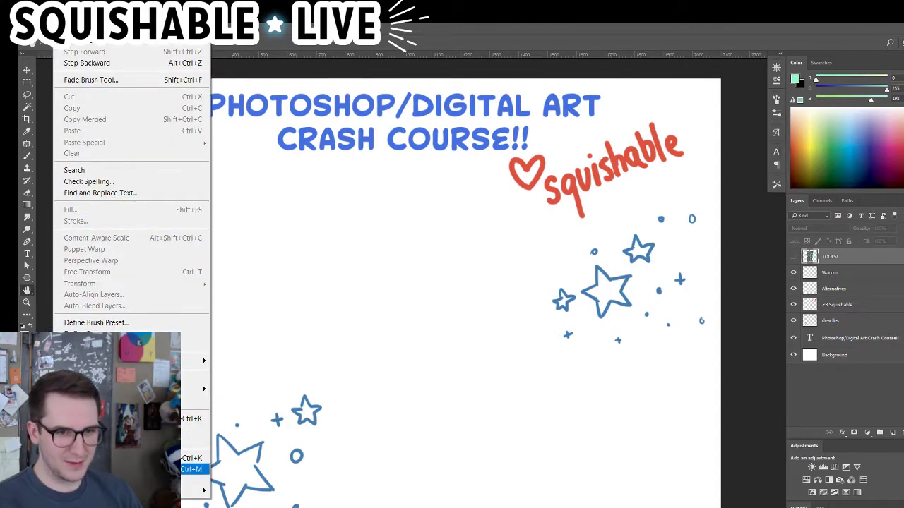
{"action": "mouse_move", "coordinate": [166, 491]}
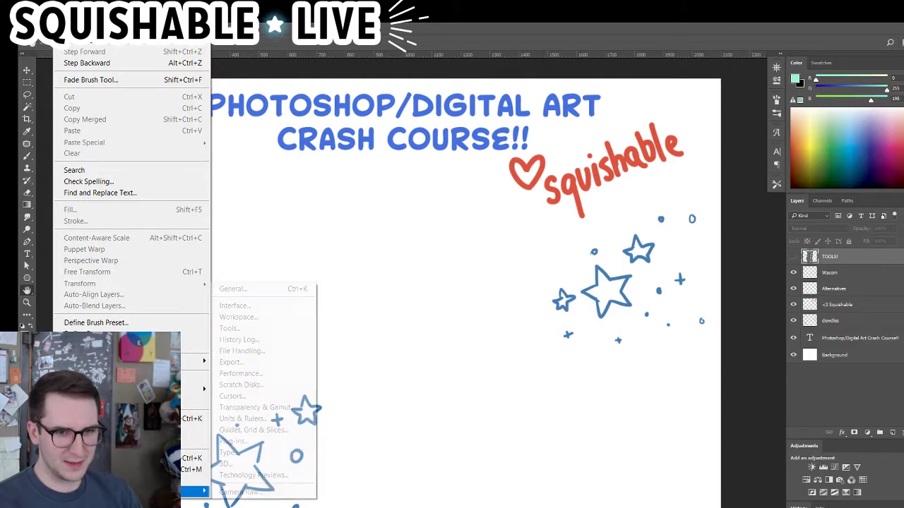
{"action": "left_click", "coordinate": [256, 290]}
{"action": "key", "text": "ctrl+k"}
{"action": "left_click_drag", "start_coordinate": [438, 120], "coordinate": [434, 84]}
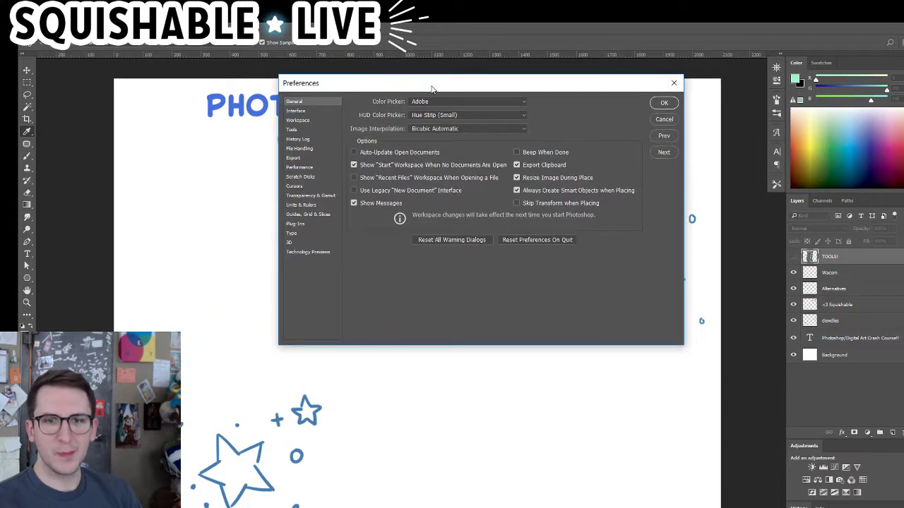
Examine the graphics processor and history settings in the Performance preferences, and close the dialog
{"action": "left_click", "coordinate": [304, 168]}
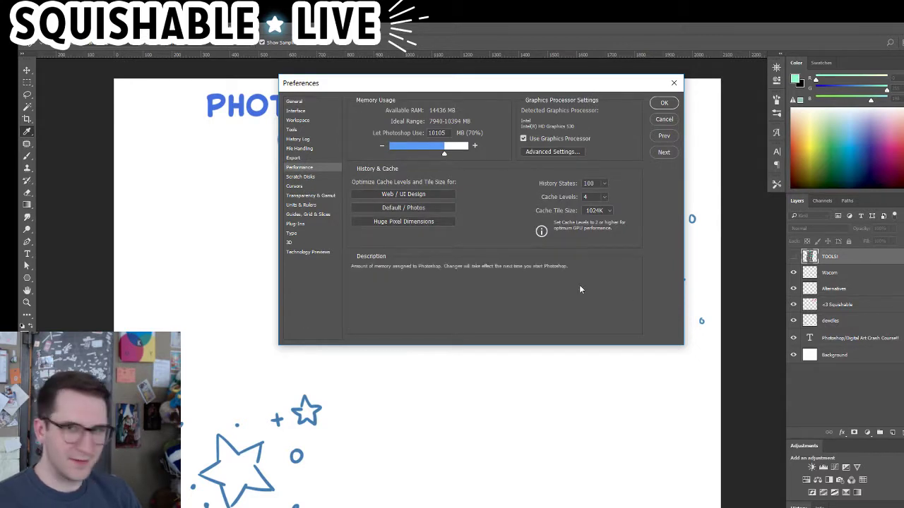
{"action": "mouse_move", "coordinate": [558, 150]}
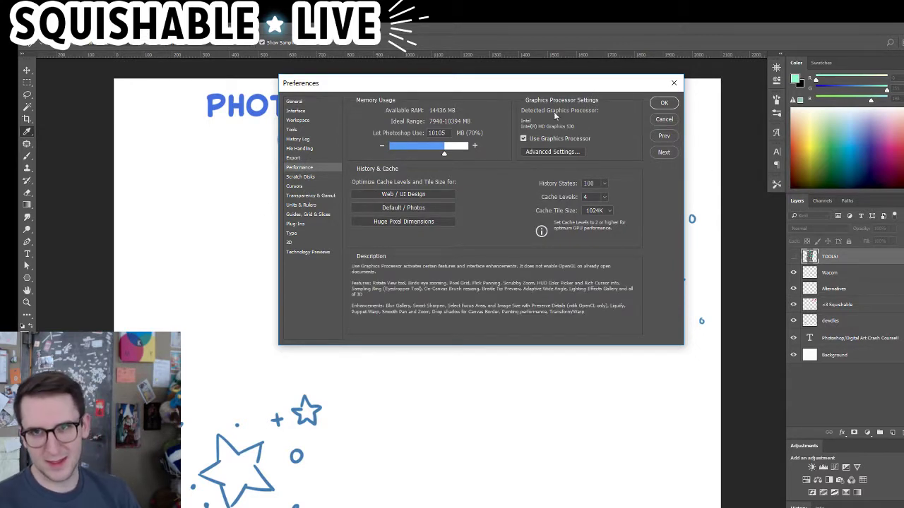
{"action": "left_click_drag", "start_coordinate": [548, 82], "coordinate": [545, 101]}
{"action": "mouse_move", "coordinate": [596, 258]}
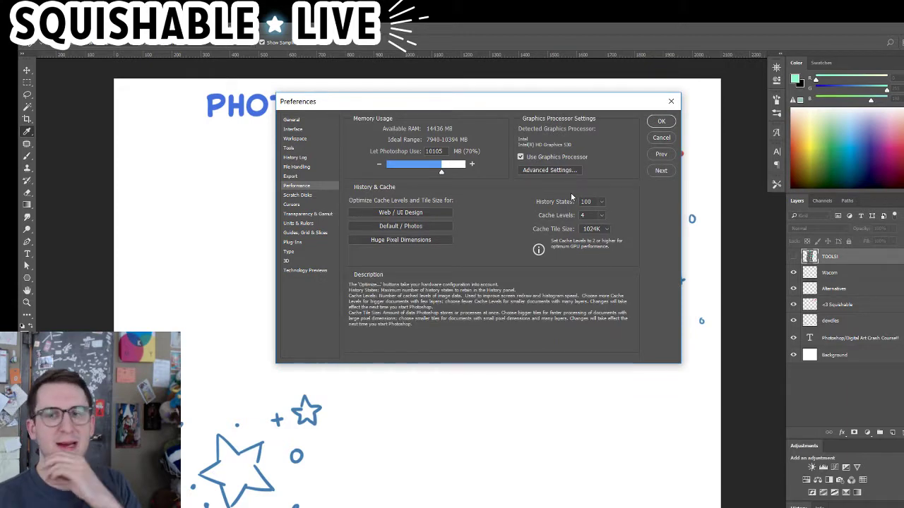
{"action": "mouse_move", "coordinate": [544, 156]}
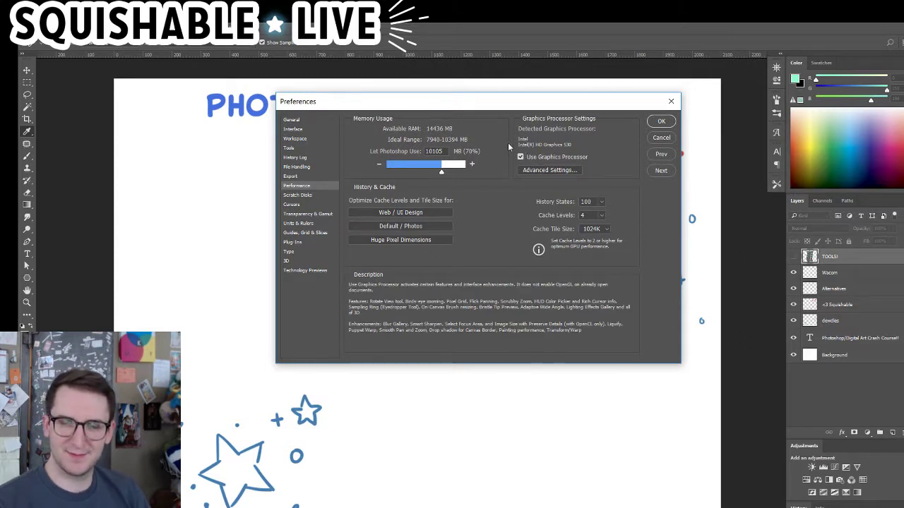
{"action": "mouse_move", "coordinate": [508, 143]}
{"action": "mouse_move", "coordinate": [614, 175]}
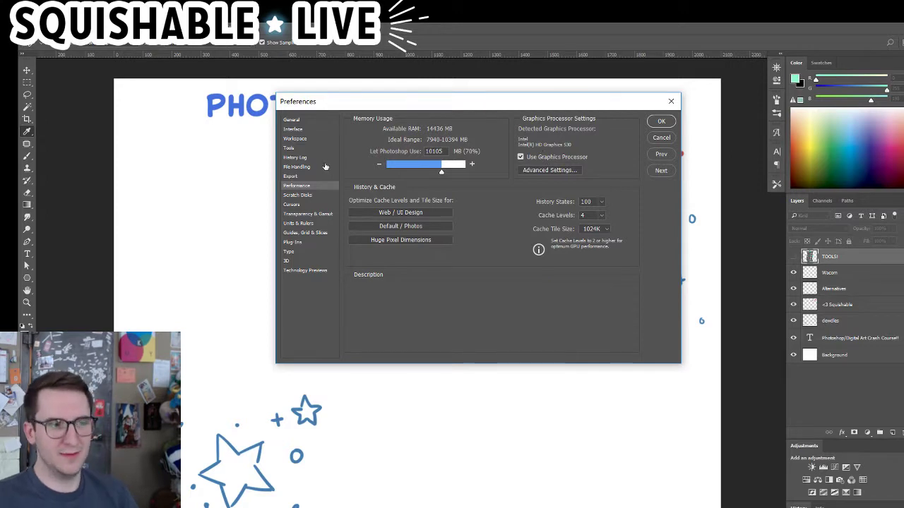
{"action": "left_click", "coordinate": [660, 121]}
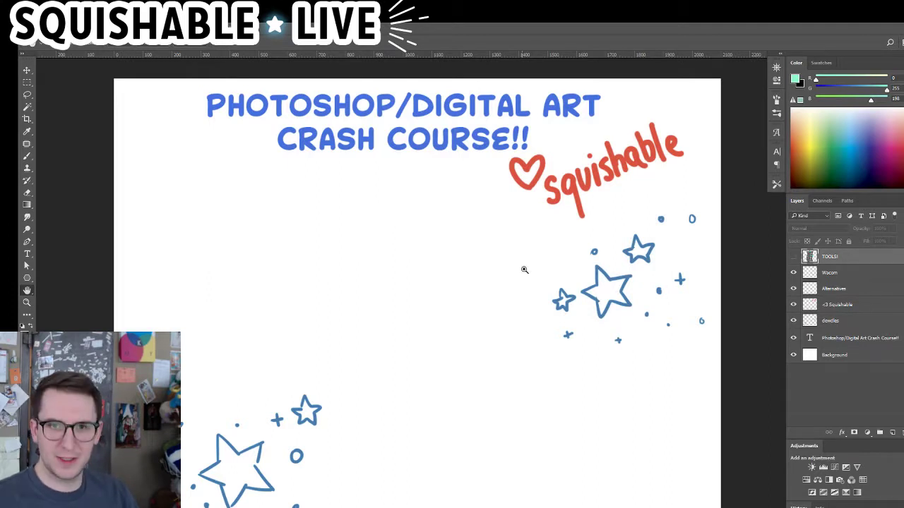
Demonstrate the Rotate View tool by turning the canvas freely, and reset the view to upright
{"action": "left_click_drag", "start_coordinate": [524, 270], "coordinate": [516, 272]}
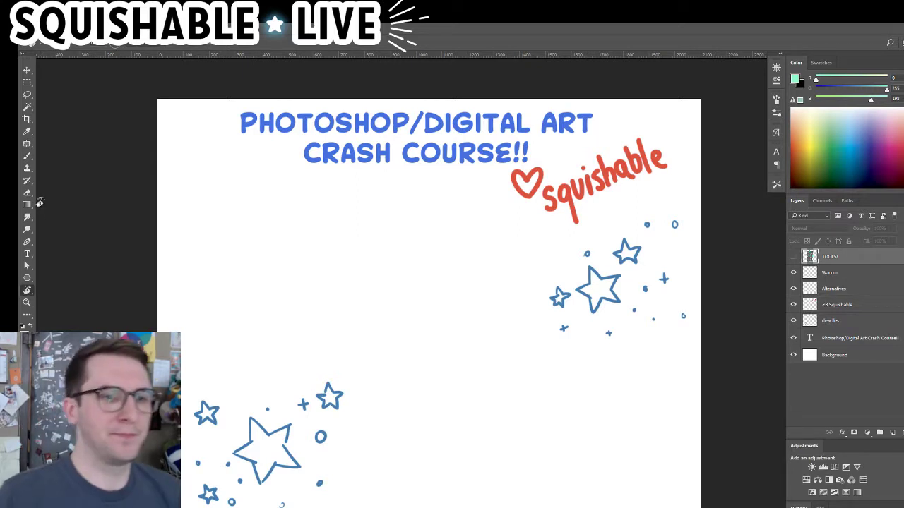
{"action": "key", "text": "r"}
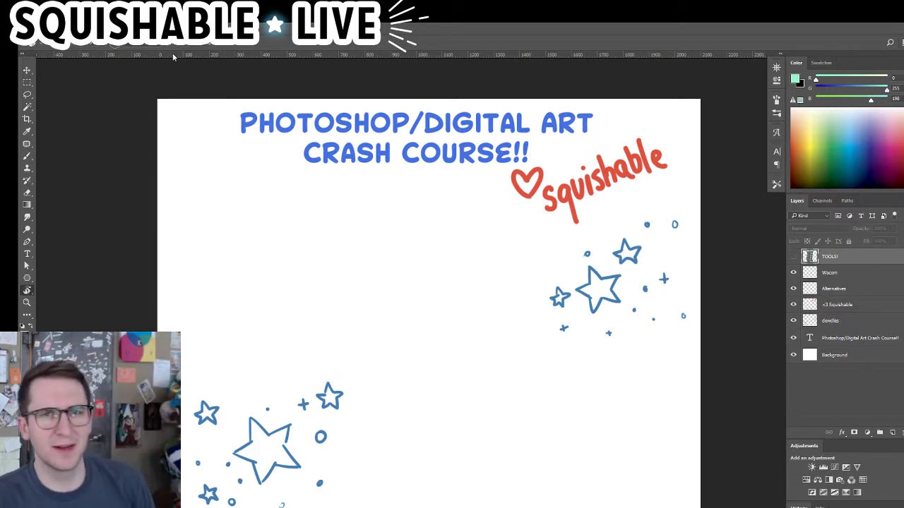
{"action": "right_click", "coordinate": [29, 292]}
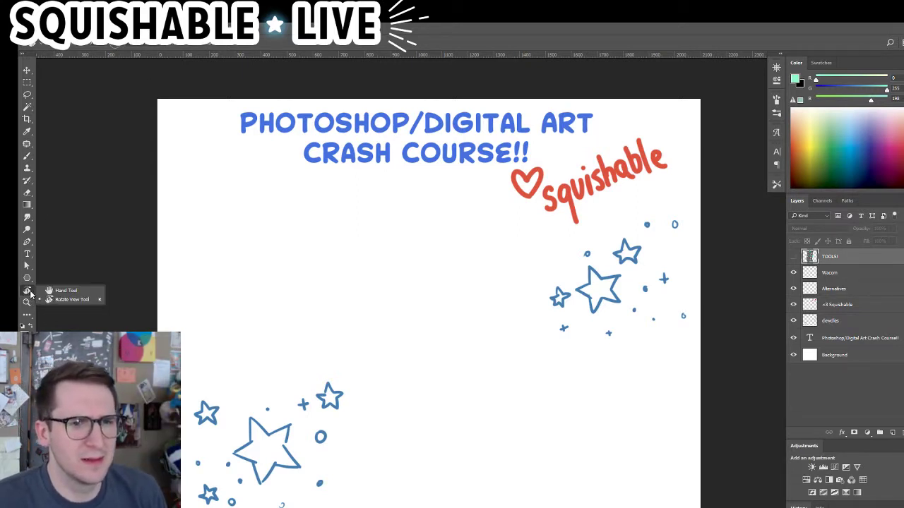
{"action": "left_click", "coordinate": [50, 291]}
{"action": "right_click", "coordinate": [26, 290]}
{"action": "left_click", "coordinate": [71, 301]}
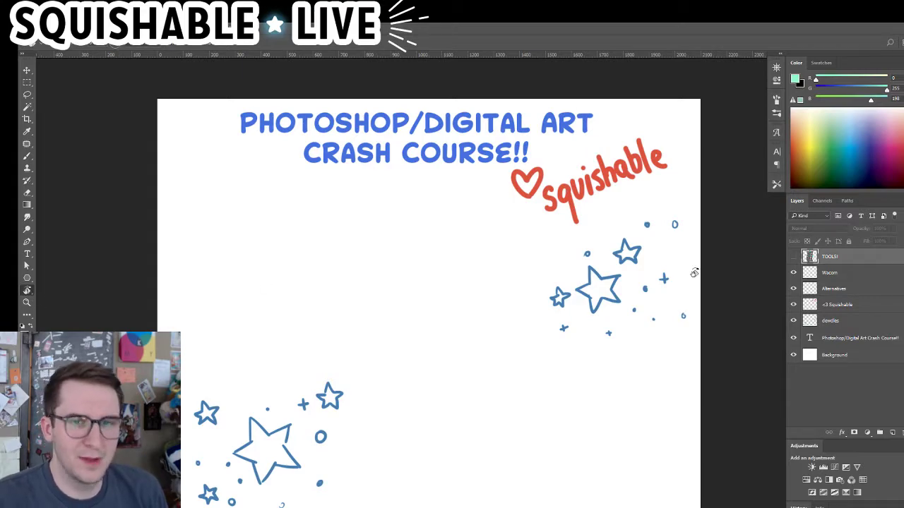
{"action": "left_click_drag", "start_coordinate": [602, 225], "coordinate": [546, 317]}
{"action": "left_click_drag", "start_coordinate": [458, 192], "coordinate": [379, 204]}
{"action": "key", "text": "Escape"}
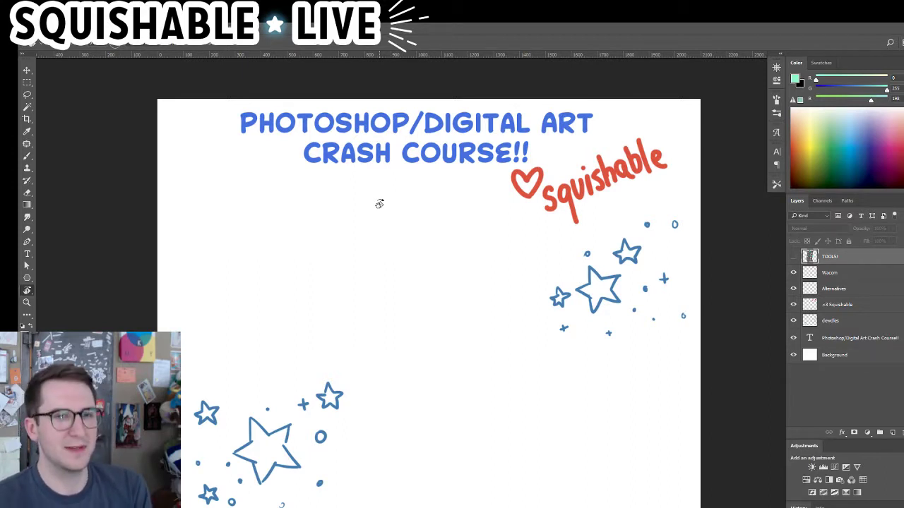
Rotate the canvas view a quarter turn counterclockwise, zoom in on it, and return it to upright
{"action": "left_click_drag", "start_coordinate": [646, 353], "coordinate": [544, 163]}
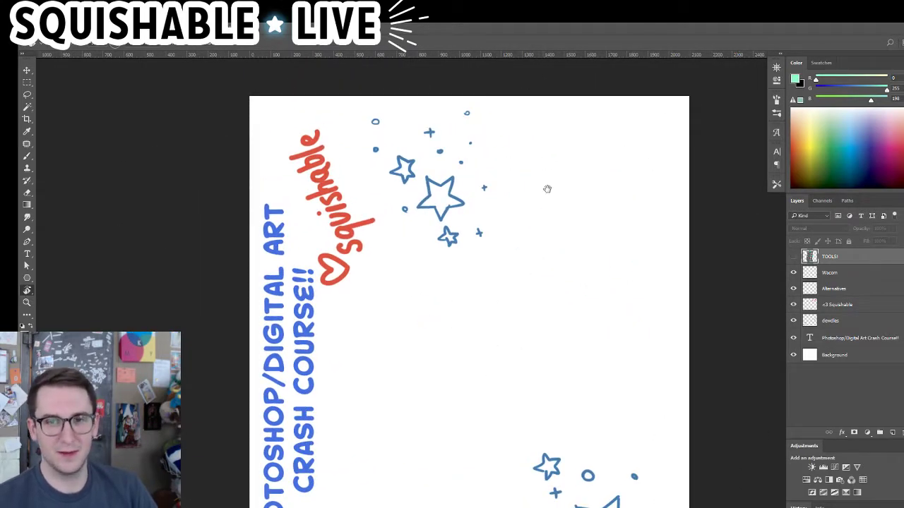
{"action": "left_click_drag", "start_coordinate": [447, 250], "coordinate": [437, 229]}
{"action": "left_click_drag", "start_coordinate": [431, 285], "coordinate": [428, 306]}
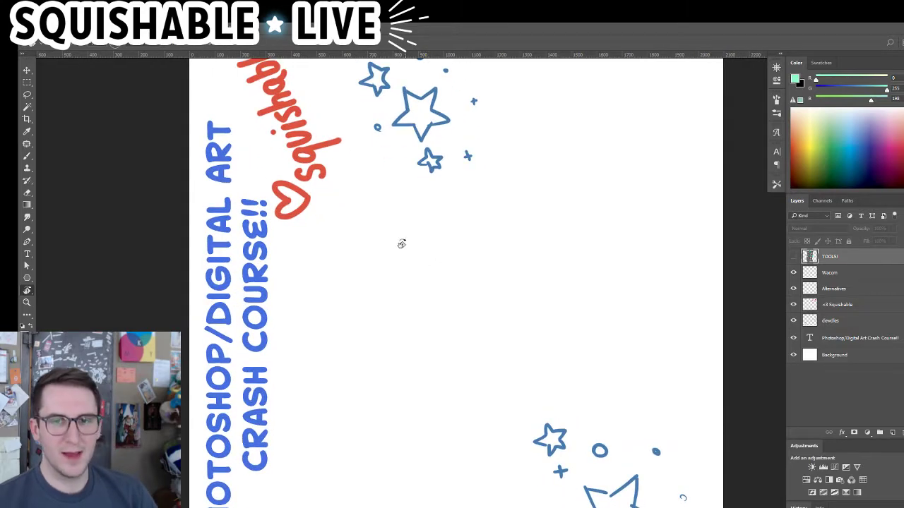
{"action": "left_click_drag", "start_coordinate": [403, 243], "coordinate": [518, 248]}
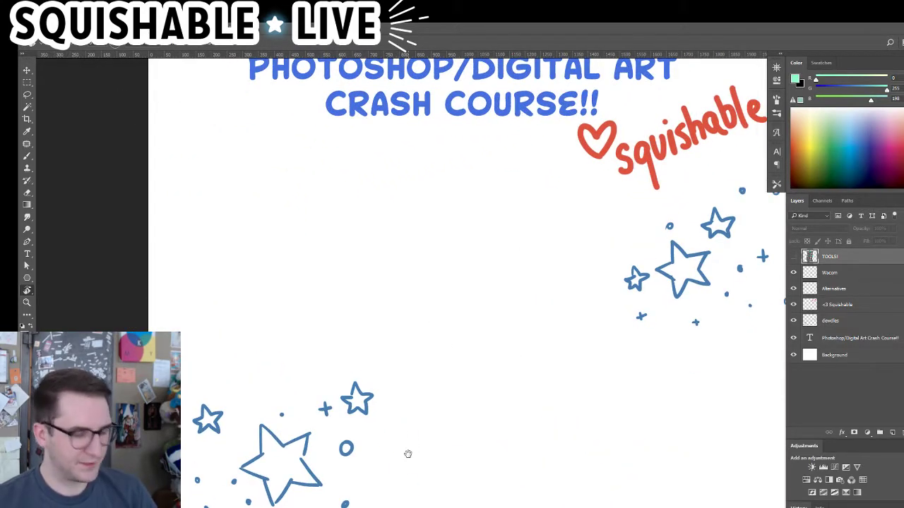
{"action": "left_click", "coordinate": [382, 464]}
{"action": "left_click_drag", "start_coordinate": [402, 446], "coordinate": [396, 448]}
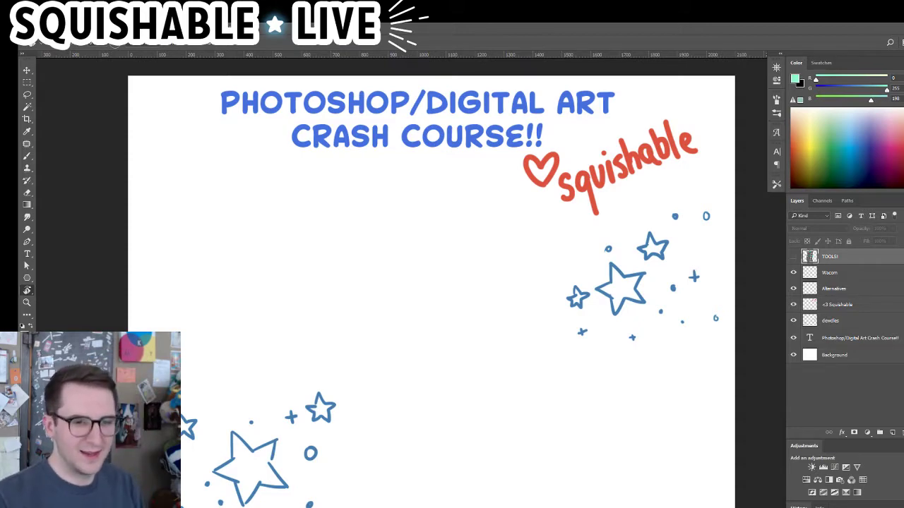
Cycle through full screen mode back to standard screen mode and reposition the canvas
{"action": "key", "text": "f"}
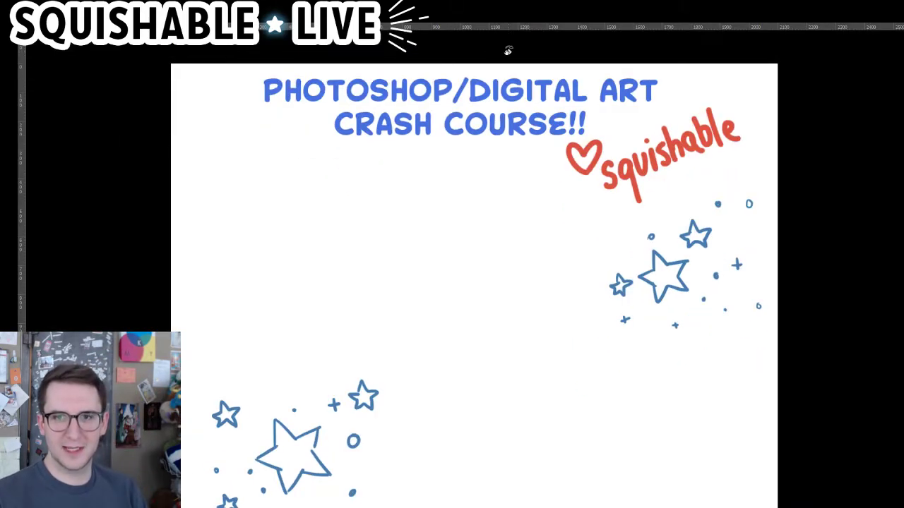
{"action": "key", "text": "f"}
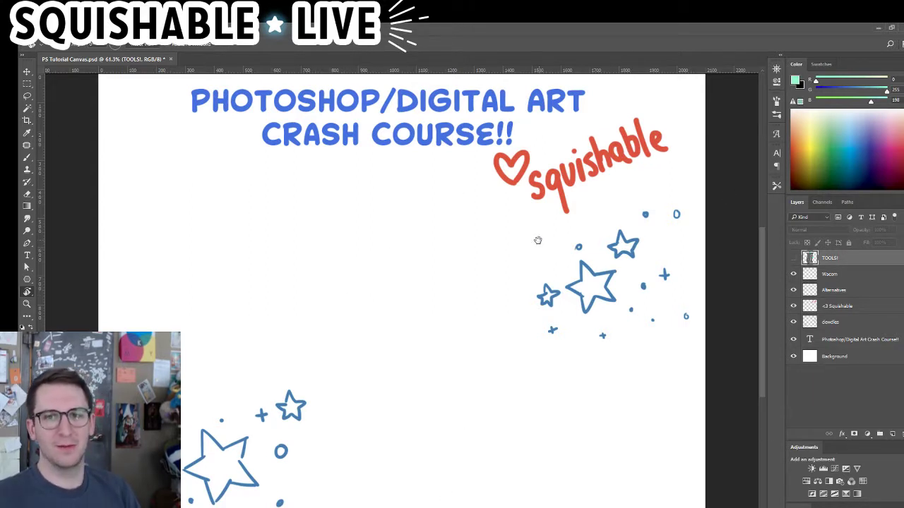
{"action": "left_click_drag", "start_coordinate": [522, 248], "coordinate": [542, 234]}
{"action": "left_click_drag", "start_coordinate": [445, 257], "coordinate": [437, 278]}
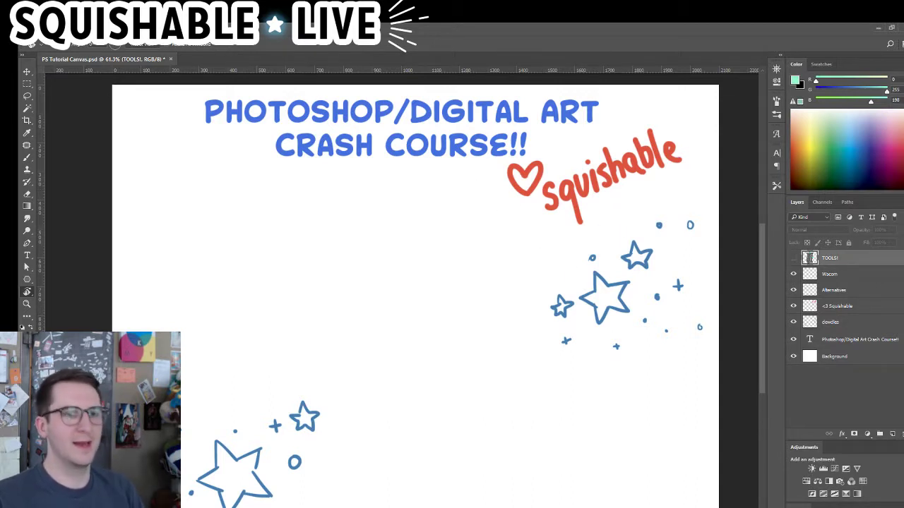
Magnify the red heart and "squishable" lettering to 200% with the Zoom tool
{"action": "left_click", "coordinate": [28, 303]}
{"action": "left_click", "coordinate": [594, 171]}
{"action": "left_click", "coordinate": [605, 170]}
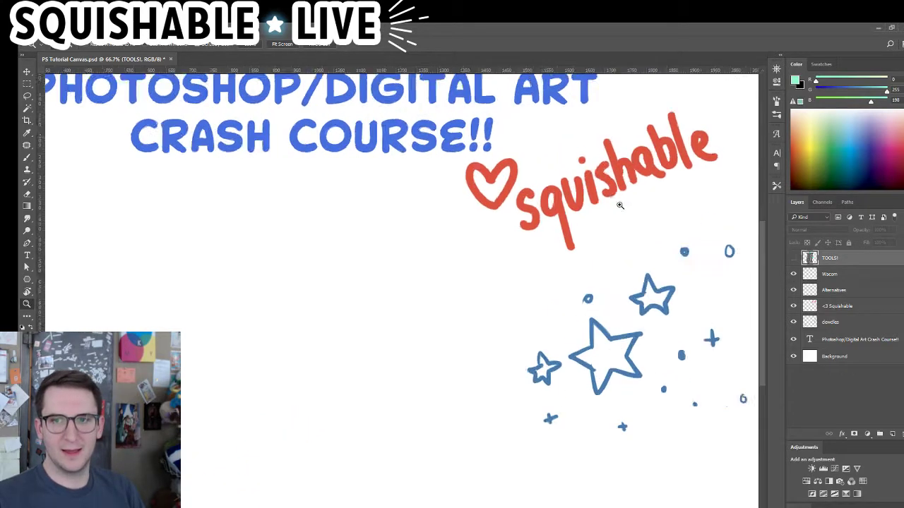
{"action": "left_click", "coordinate": [605, 169]}
{"action": "left_click_drag", "start_coordinate": [594, 171], "coordinate": [594, 170]}
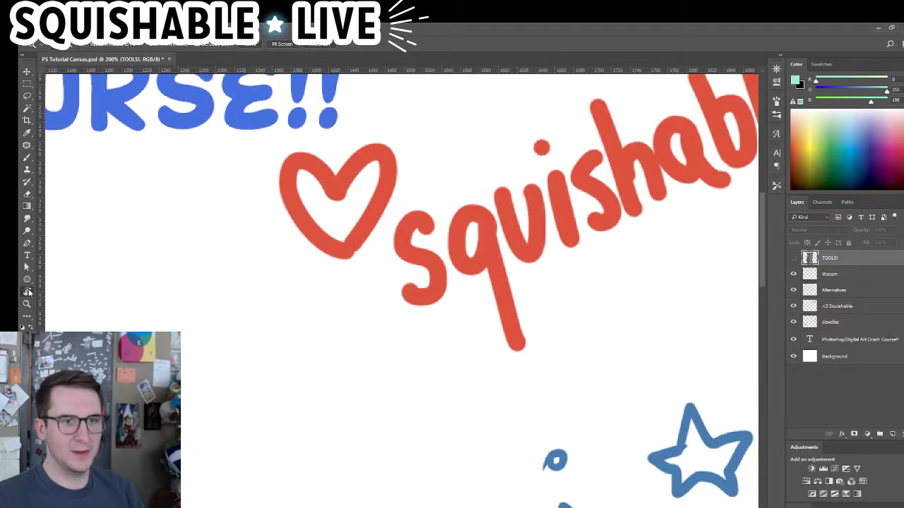
Switch to the Hand tool and pan until the whole "squishable" word is in view
{"action": "left_click_drag", "start_coordinate": [28, 292], "coordinate": [60, 294]}
{"action": "left_click", "coordinate": [61, 294]}
{"action": "left_click_drag", "start_coordinate": [326, 331], "coordinate": [276, 372]}
{"action": "left_click_drag", "start_coordinate": [497, 251], "coordinate": [373, 316]}
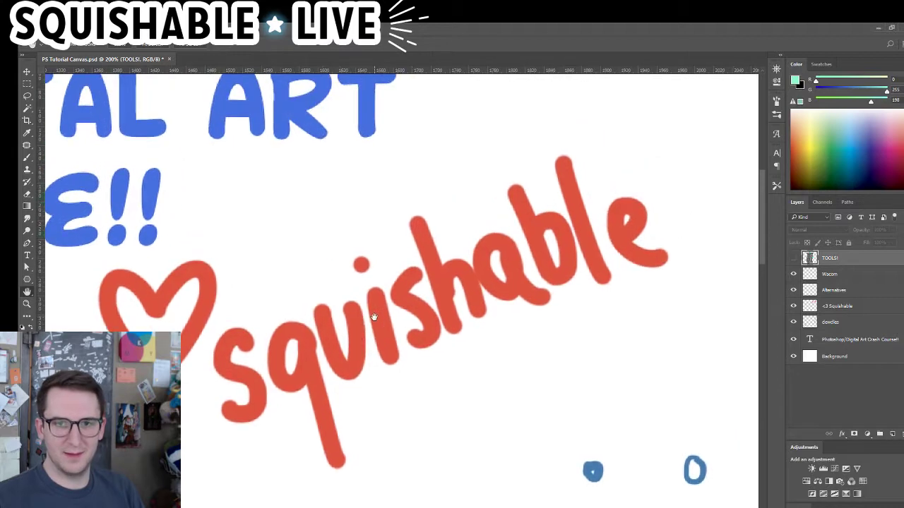
Rotate the canvas view clockwise with the Rotate View tool until "squishable" reads nearly level, and reposition it with the Hand tool
{"action": "left_click_drag", "start_coordinate": [283, 254], "coordinate": [335, 237]}
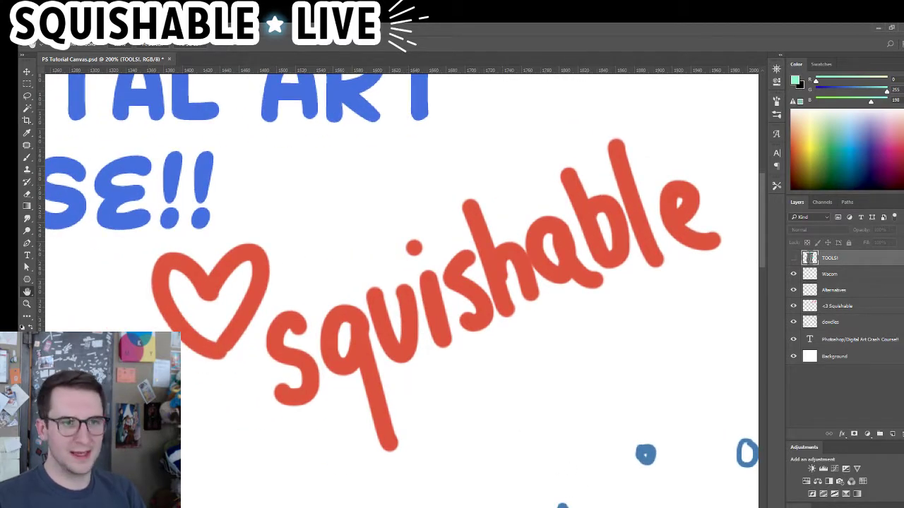
{"action": "left_click_drag", "start_coordinate": [27, 291], "coordinate": [70, 301]}
{"action": "left_click_drag", "start_coordinate": [541, 258], "coordinate": [649, 337]}
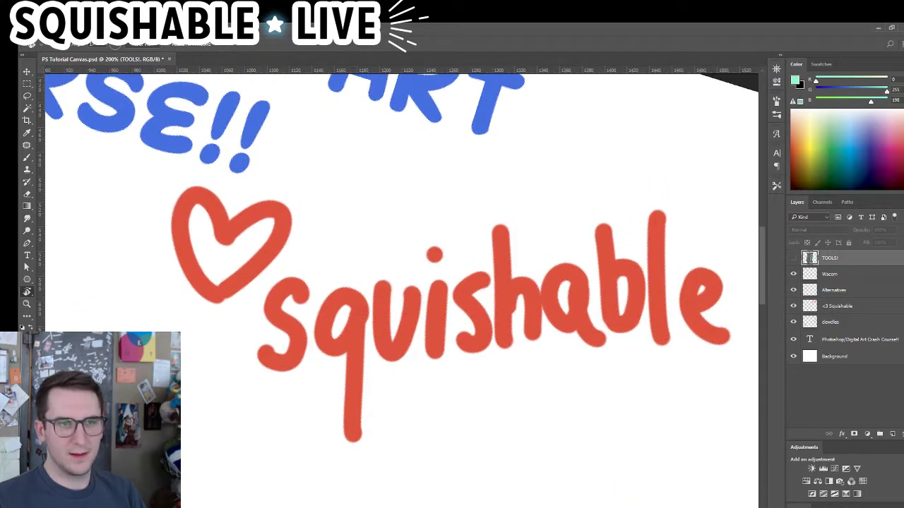
{"action": "left_click_drag", "start_coordinate": [33, 293], "coordinate": [47, 292]}
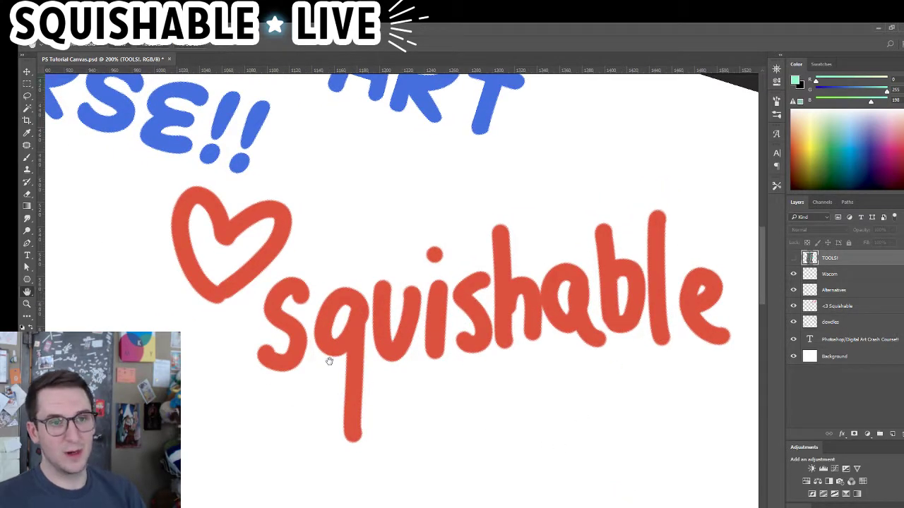
{"action": "left_click_drag", "start_coordinate": [359, 359], "coordinate": [288, 333]}
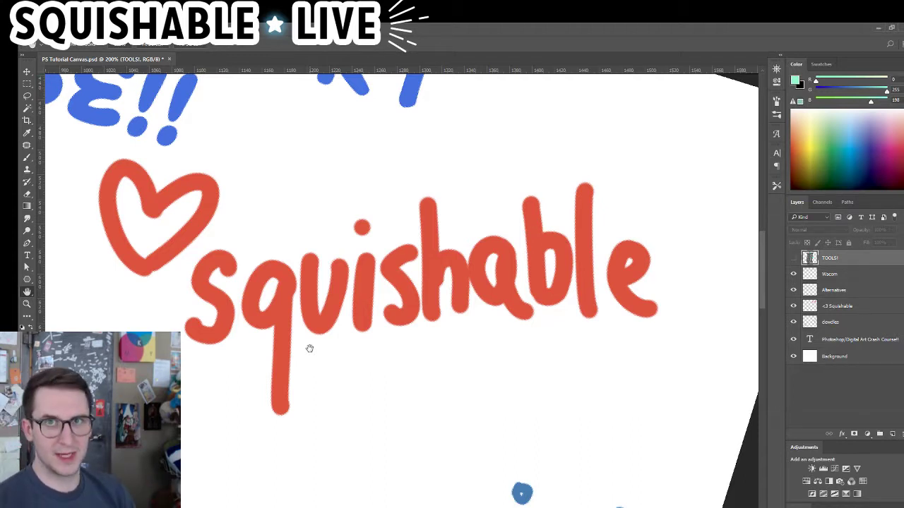
Reset the view rotation to upright and fit the whole canvas in the window
{"action": "key", "text": "Escape"}
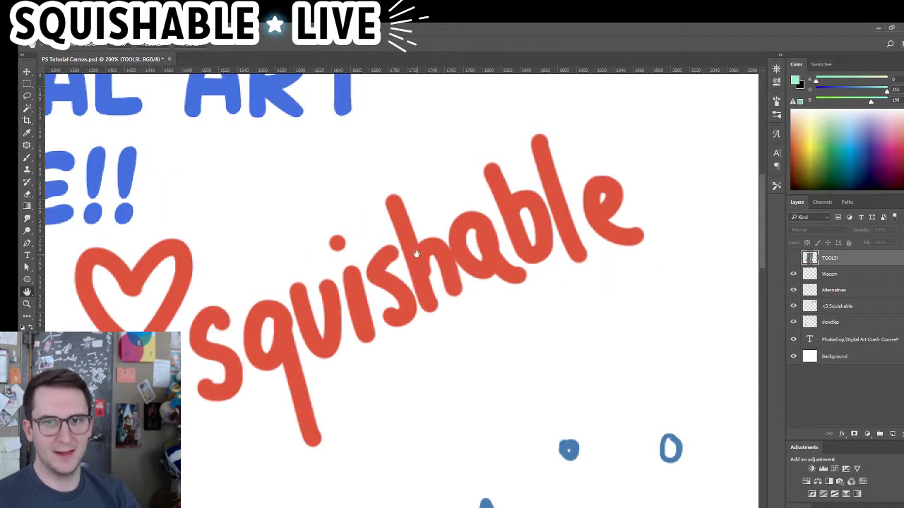
{"action": "key", "text": "ctrl+0"}
{"action": "key", "text": "Escape"}
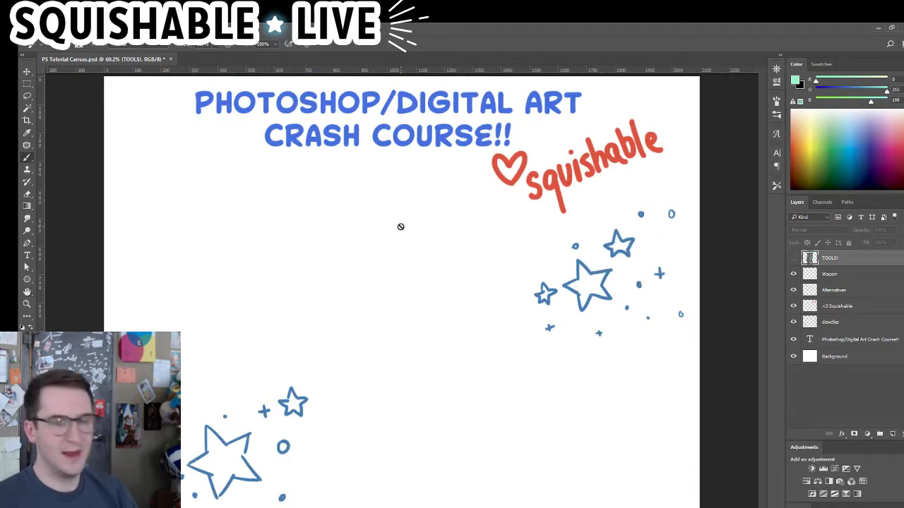
Switch to the Brush tool, magnify the red heart lettering, and rotate the view until "squishable" reads nearly level
{"action": "key", "text": "b"}
{"action": "left_click_drag", "start_coordinate": [369, 217], "coordinate": [452, 217]}
{"action": "left_click_drag", "start_coordinate": [564, 204], "coordinate": [327, 311]}
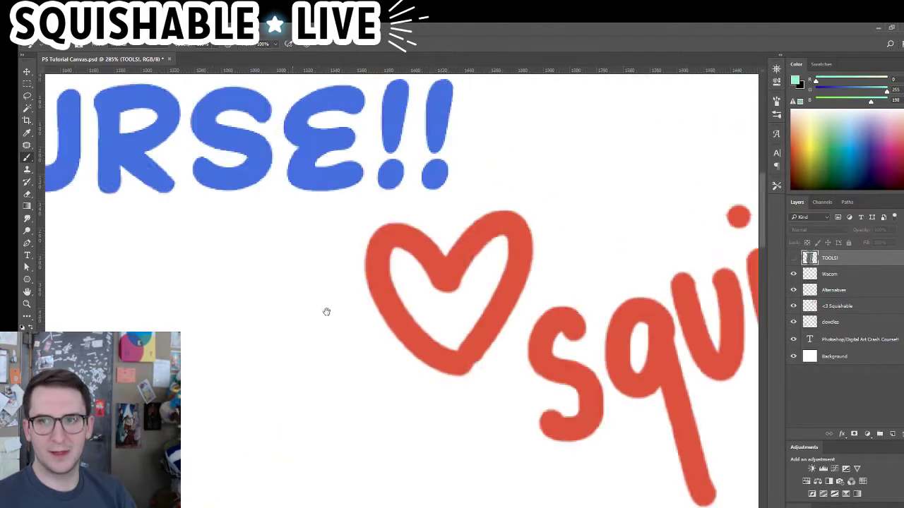
{"action": "mouse_move", "coordinate": [706, 205]}
{"action": "left_mouse_down"}
{"action": "mouse_move", "coordinate": [512, 216]}
{"action": "mouse_move", "coordinate": [495, 179]}
{"action": "left_mouse_up"}
{"action": "key", "text": "r"}
{"action": "left_click_drag", "start_coordinate": [694, 308], "coordinate": [507, 389]}
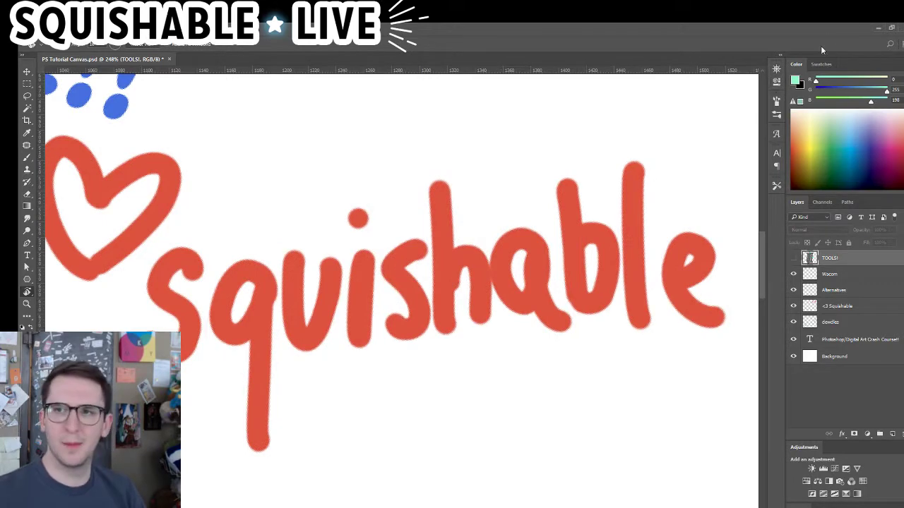
Show and hide the Navigator thumbnail, and zoom out until most of the tilted canvas is in view
{"action": "left_click", "coordinate": [776, 69]}
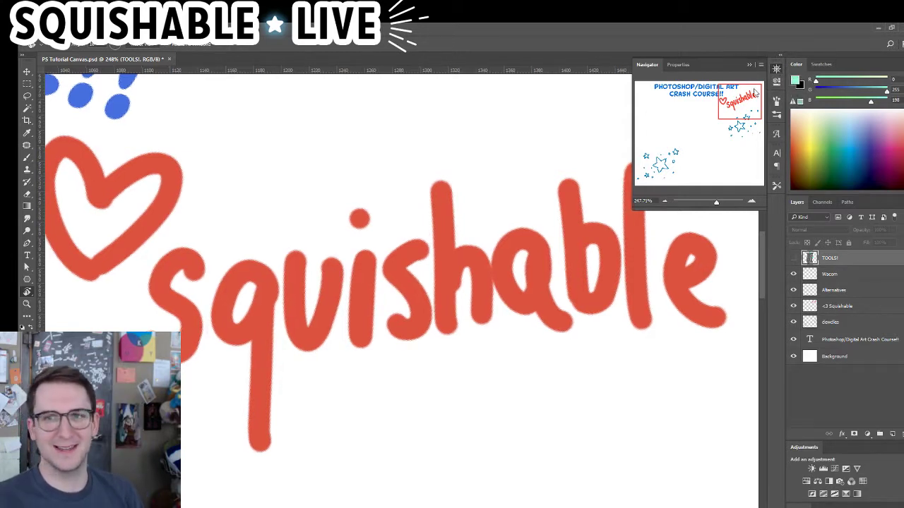
{"action": "left_click", "coordinate": [776, 69]}
{"action": "left_click_drag", "start_coordinate": [519, 425], "coordinate": [511, 425]}
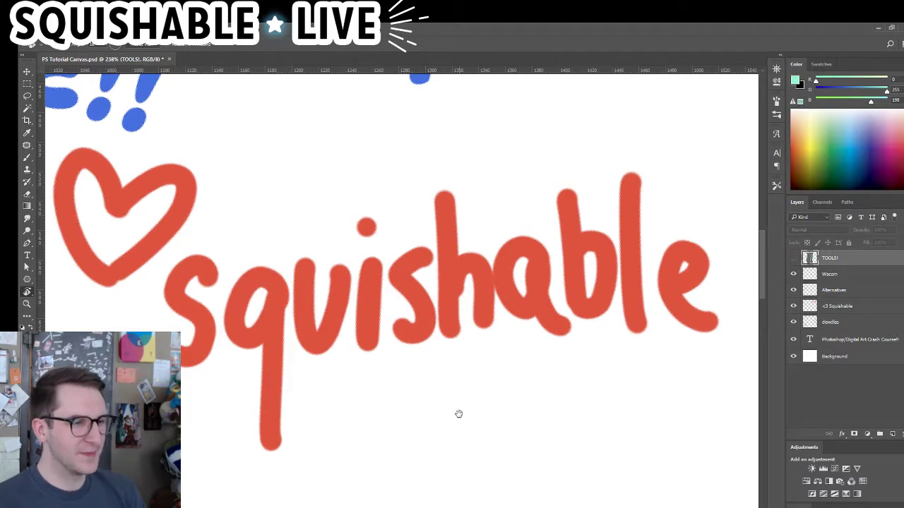
{"action": "mouse_move", "coordinate": [459, 415]}
{"action": "left_mouse_down"}
{"action": "mouse_move", "coordinate": [457, 399]}
{"action": "mouse_move", "coordinate": [456, 420]}
{"action": "left_mouse_up"}
{"action": "scroll", "coordinate": [458, 420], "scroll_direction": "down", "scroll_amount": 6}
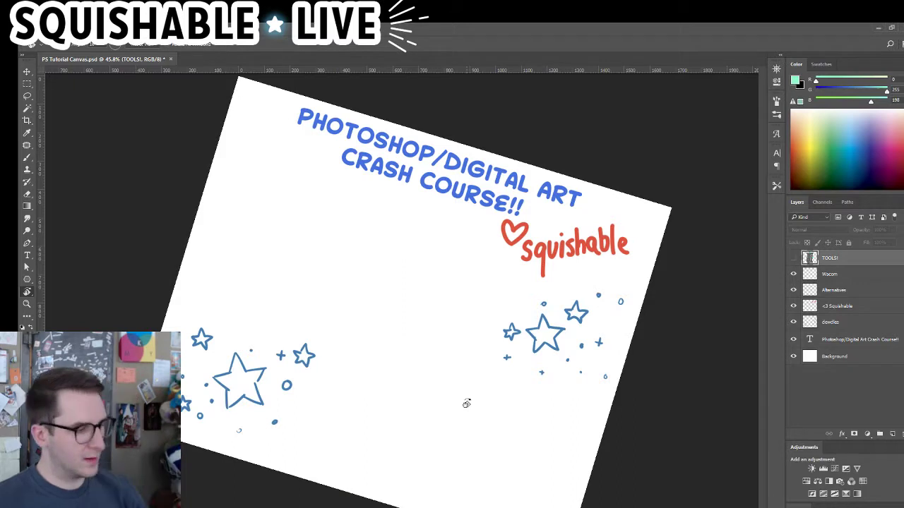
Reset the canvas rotation to upright and adjust the magnification to about 60%
{"action": "key", "text": "Escape"}
{"action": "left_click_drag", "start_coordinate": [420, 363], "coordinate": [433, 365]}
{"action": "left_click_drag", "start_coordinate": [326, 318], "coordinate": [337, 319]}
{"action": "scroll", "coordinate": [337, 318], "scroll_direction": "down", "scroll_amount": 1}
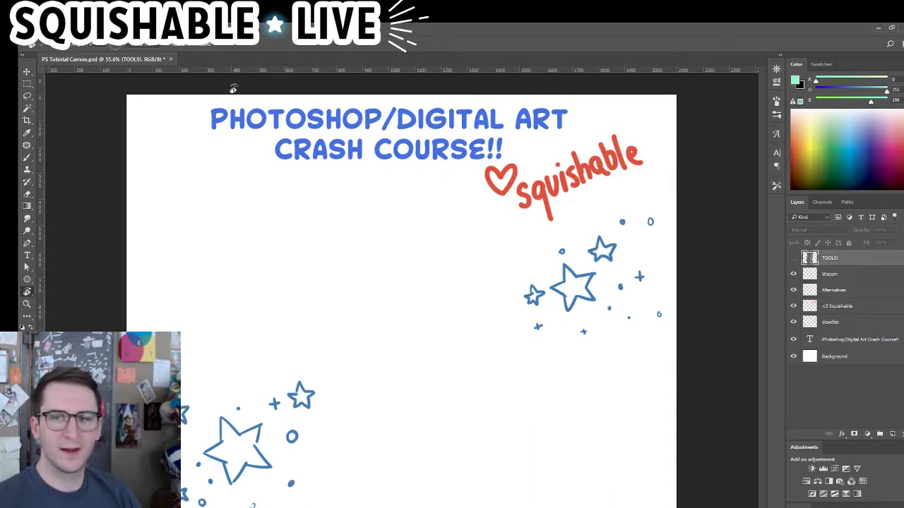
{"action": "scroll", "coordinate": [293, 221], "scroll_direction": "up", "scroll_amount": 1}
{"action": "scroll", "coordinate": [293, 221], "scroll_direction": "up", "scroll_amount": 2}
{"action": "scroll", "coordinate": [296, 221], "scroll_direction": "down", "scroll_amount": 1}
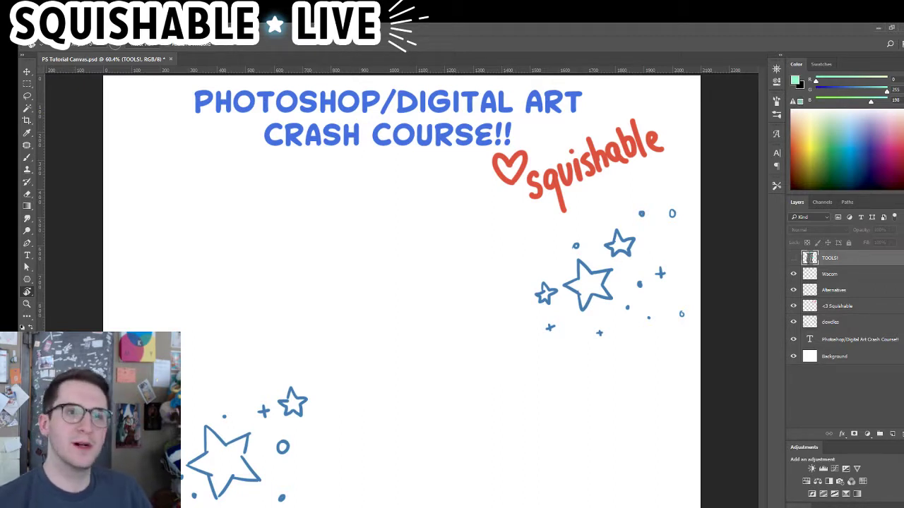
Select the "<3 Squishable" layer and shift its lettering slightly left and down with the Move tool
{"action": "left_click", "coordinate": [26, 72]}
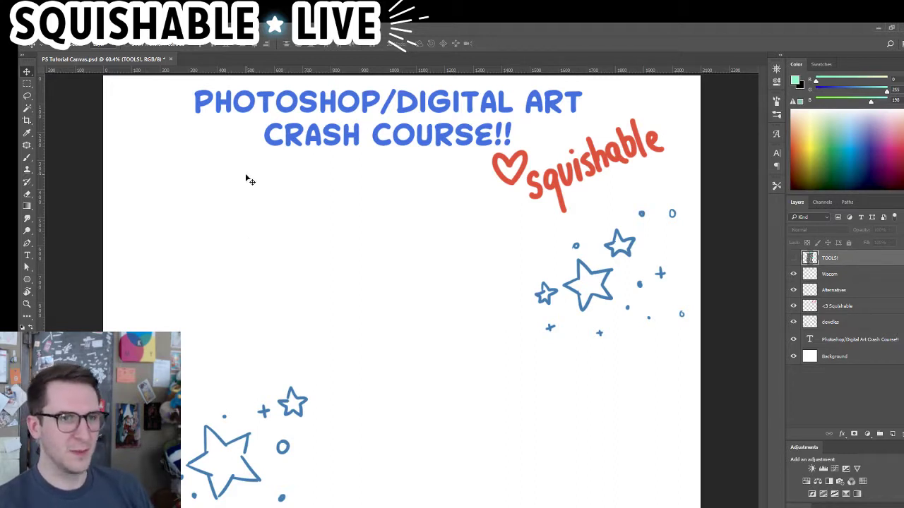
{"action": "key", "text": "ctrl"}
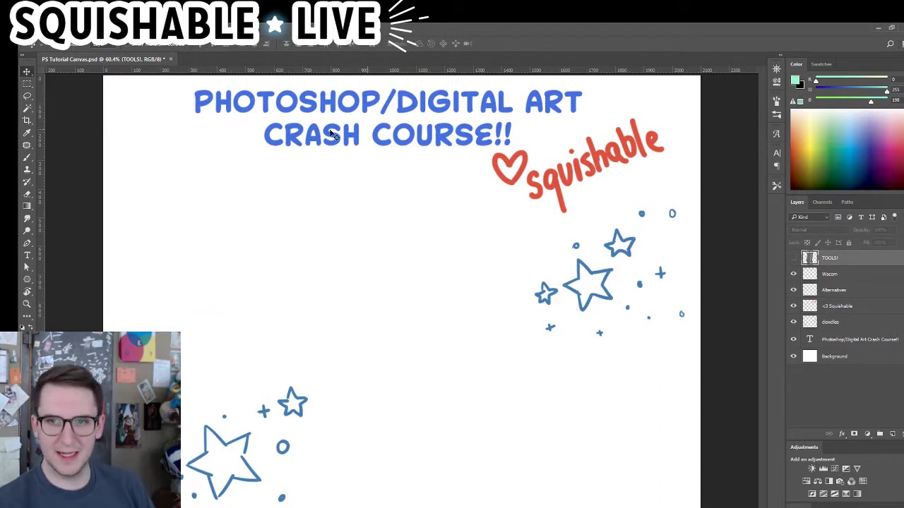
{"action": "left_click", "coordinate": [836, 277]}
{"action": "left_click", "coordinate": [836, 310]}
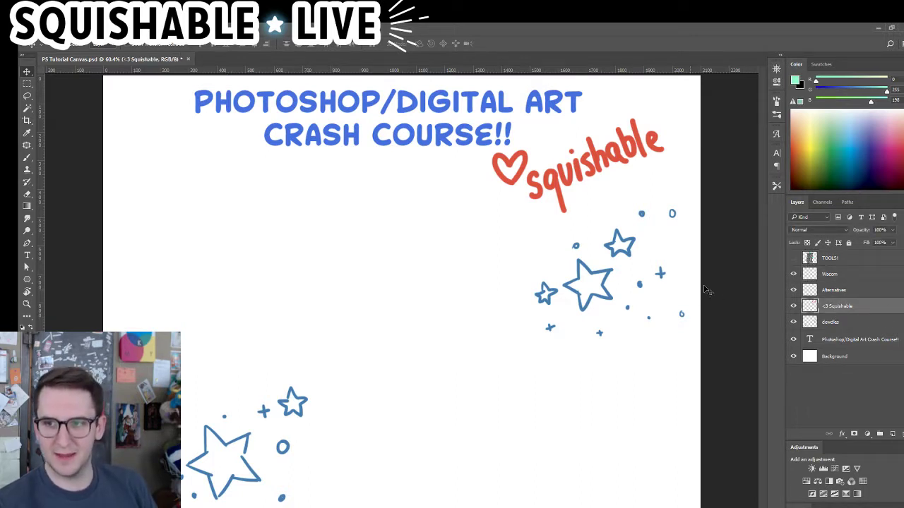
{"action": "left_click_drag", "start_coordinate": [637, 149], "coordinate": [540, 228]}
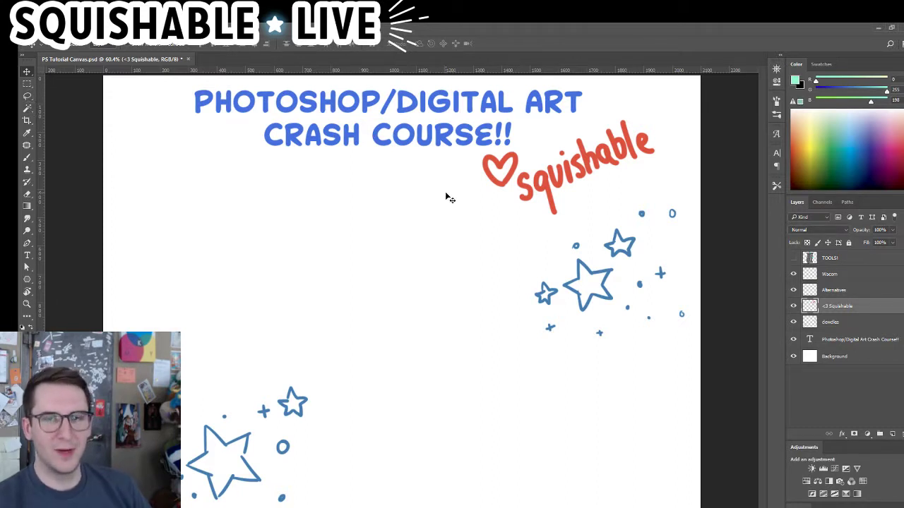
Examine the Move tool's distance guides from the "squishable" lettering to the canvas edges and to the title text
{"action": "key", "text": "ctrl"}
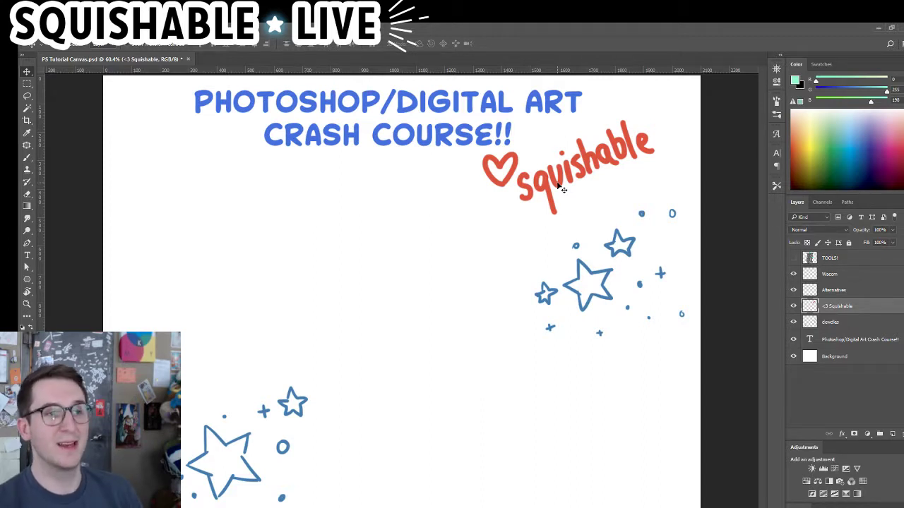
{"action": "key", "text": "ctrl"}
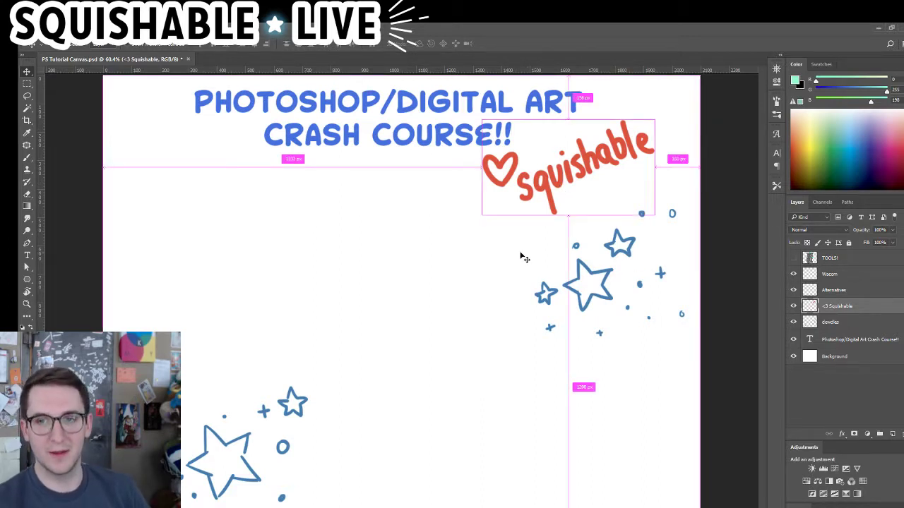
{"action": "key", "text": "ctrl"}
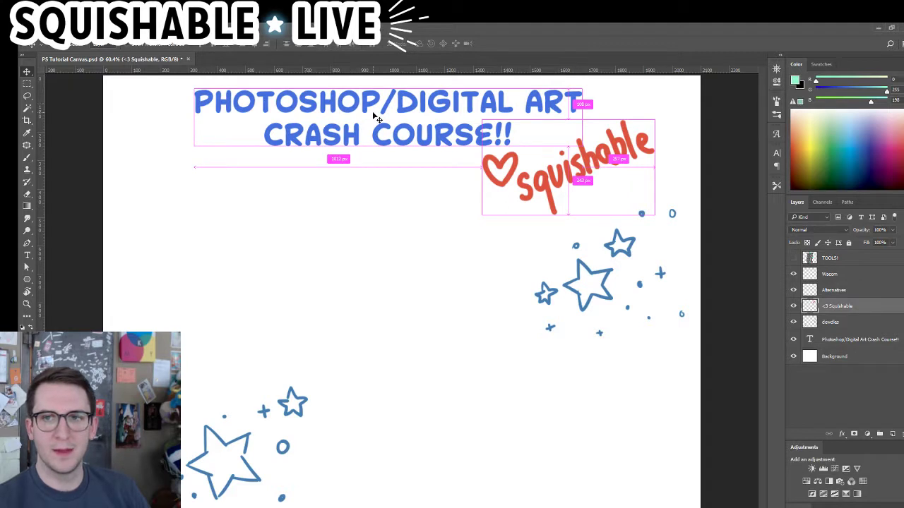
{"action": "key", "text": "ctrl"}
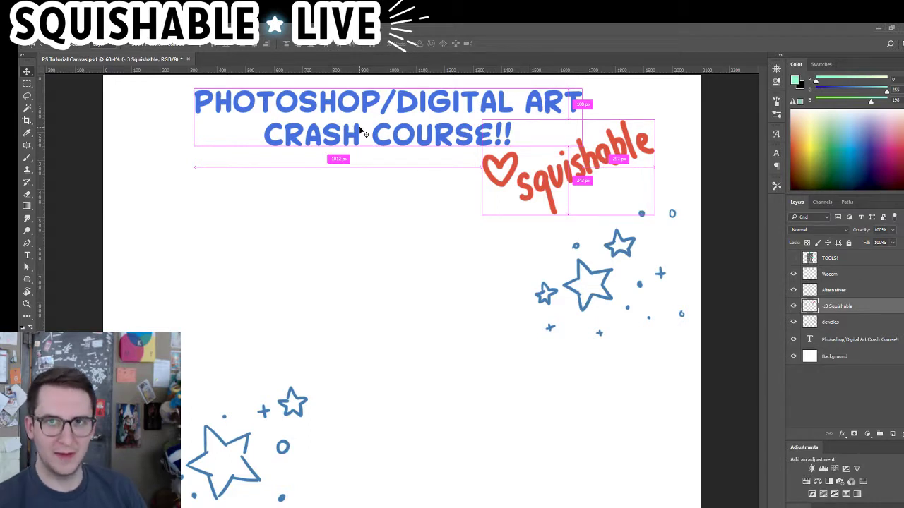
{"action": "key", "text": "ctrl"}
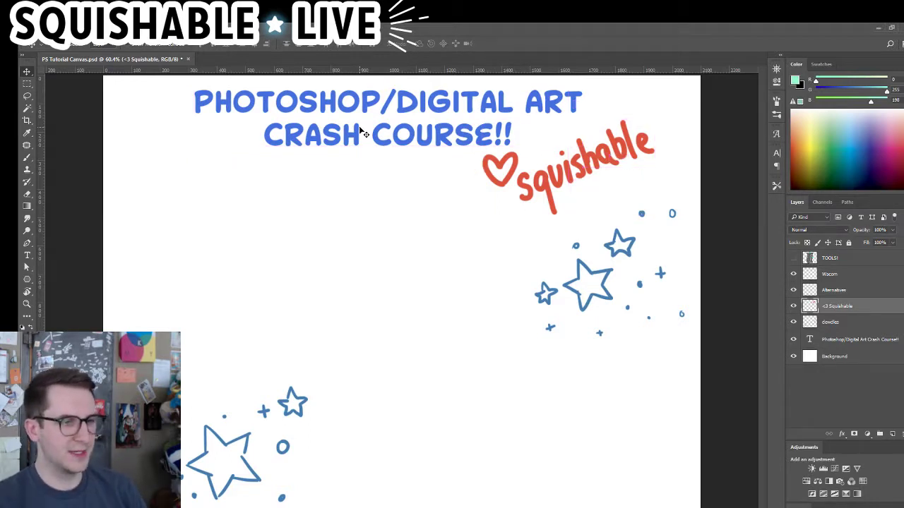
{"action": "key", "text": "ctrl"}
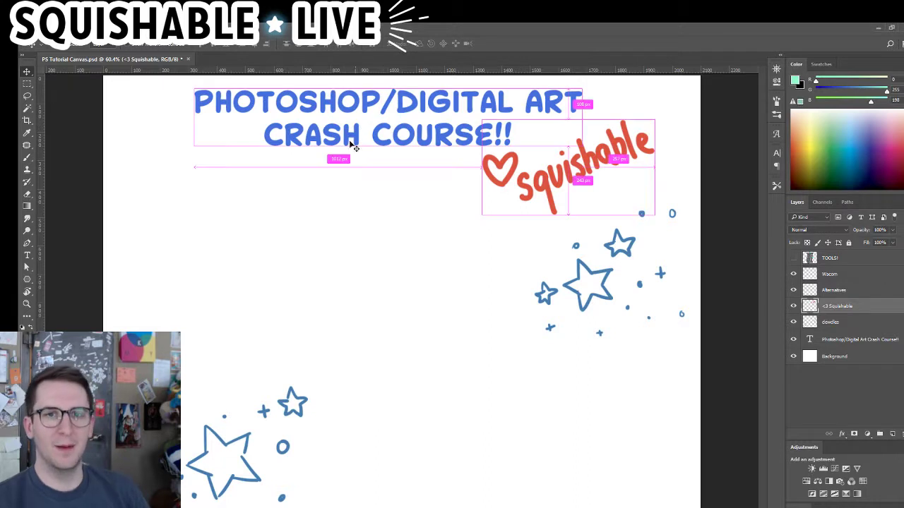
{"action": "key", "text": "ctrl"}
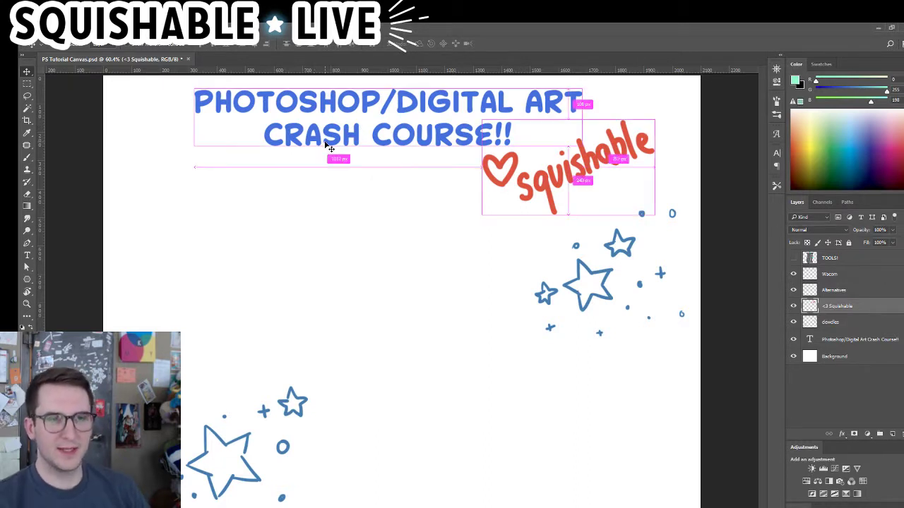
{"action": "key", "text": "ctrl"}
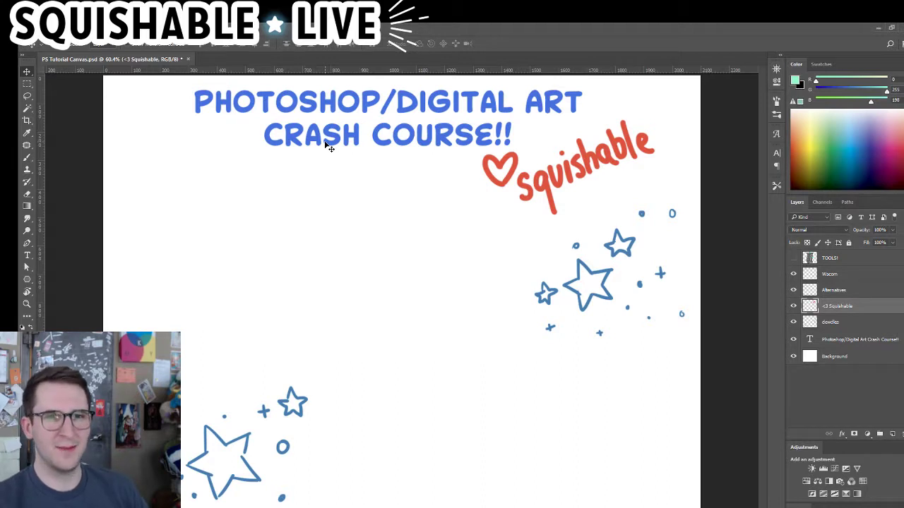
{"action": "key", "text": "ctrl"}
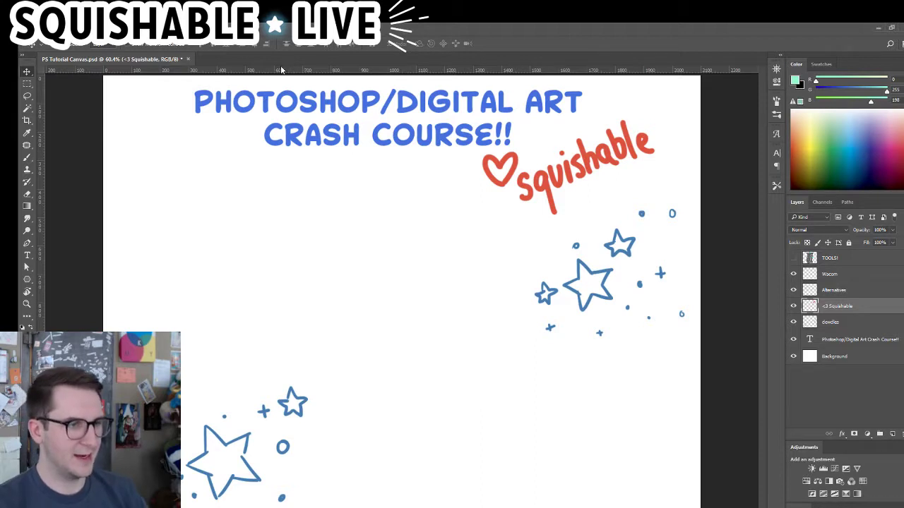
Pick the title text layer and the Background layer directly on the canvas with the Move tool's temporary auto-select
{"action": "key", "text": "ctrl"}
{"action": "left_click", "coordinate": [392, 127], "text": "ctrl"}
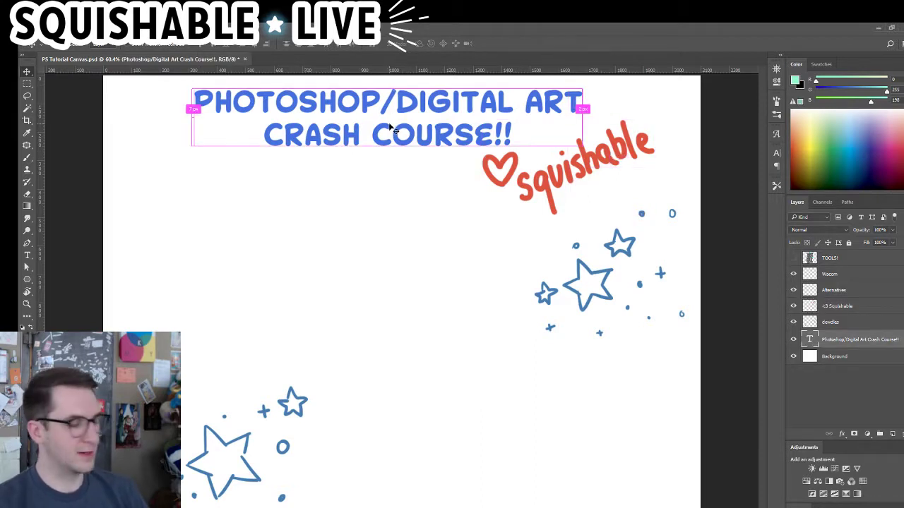
{"action": "left_click", "coordinate": [528, 166], "text": "ctrl"}
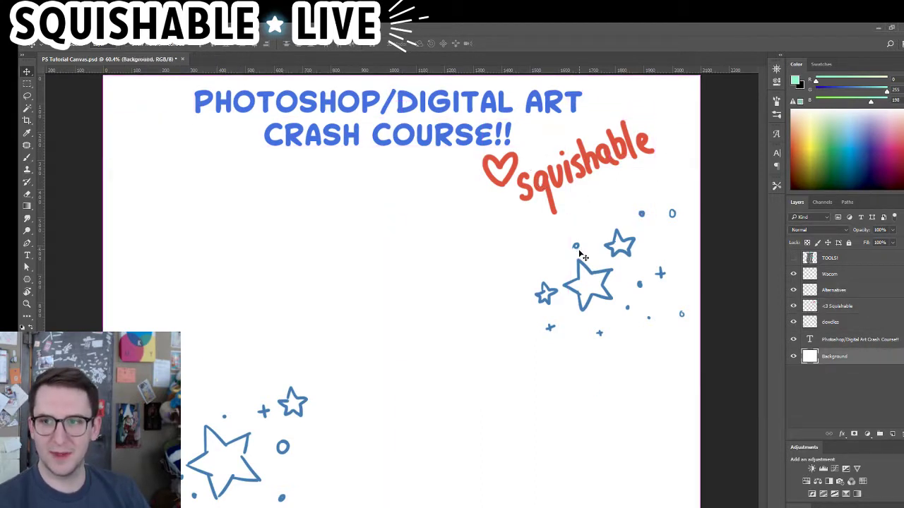
Move the star doodles slightly down and the title slightly left by auto-selecting each on the canvas, undoing each move
{"action": "mouse_move", "coordinate": [288, 418]}
{"action": "left_mouse_down"}
{"action": "mouse_move", "coordinate": [300, 429]}
{"action": "mouse_move", "coordinate": [280, 432]}
{"action": "left_mouse_up"}
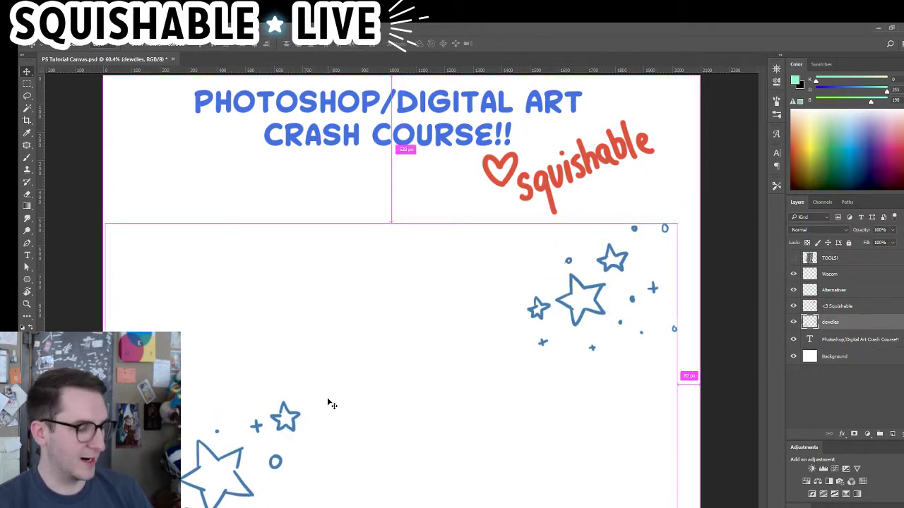
{"action": "key", "text": "ctrl+z"}
{"action": "mouse_move", "coordinate": [423, 142]}
{"action": "left_mouse_down"}
{"action": "mouse_move", "coordinate": [410, 153]}
{"action": "mouse_move", "coordinate": [409, 137]}
{"action": "left_mouse_up"}
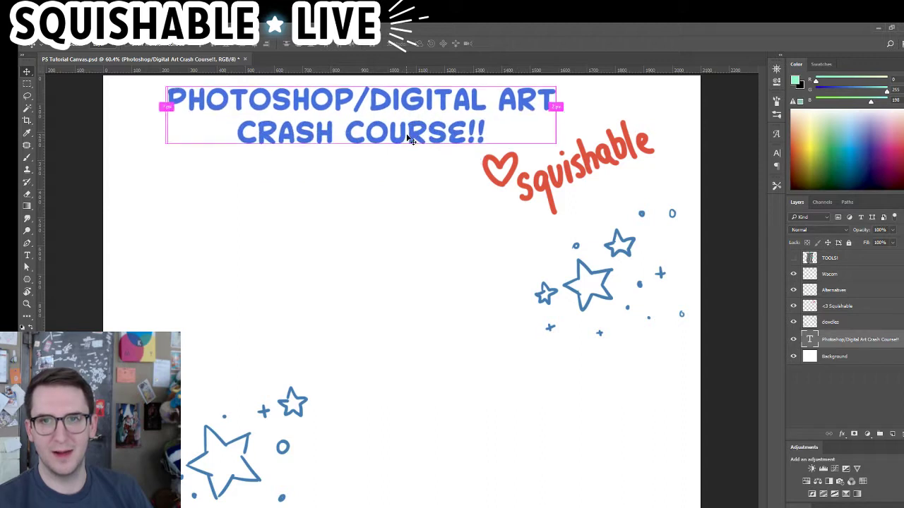
{"action": "key", "text": "ctrl+z"}
Nudge the "squishable" lettering and the title slightly up and left, and lower the lettering a little on the "<3 Squishable" layer
{"action": "mouse_move", "coordinate": [579, 179]}
{"action": "left_mouse_down"}
{"action": "mouse_move", "coordinate": [565, 188]}
{"action": "mouse_move", "coordinate": [575, 185]}
{"action": "mouse_move", "coordinate": [562, 173]}
{"action": "left_mouse_up"}
{"action": "left_click_drag", "start_coordinate": [427, 133], "coordinate": [420, 126]}
{"action": "left_click", "coordinate": [865, 311]}
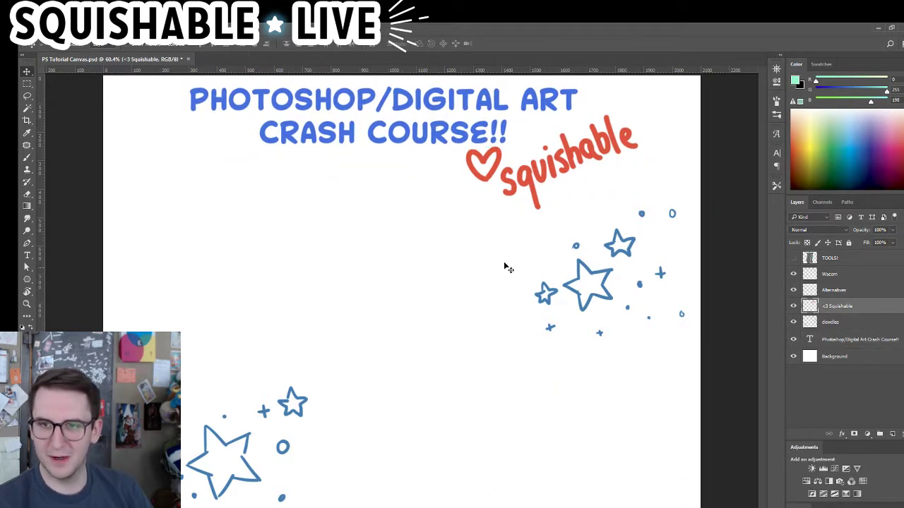
{"action": "mouse_move", "coordinate": [479, 204]}
{"action": "left_mouse_down"}
{"action": "mouse_move", "coordinate": [471, 212]}
{"action": "mouse_move", "coordinate": [479, 215]}
{"action": "left_mouse_up"}
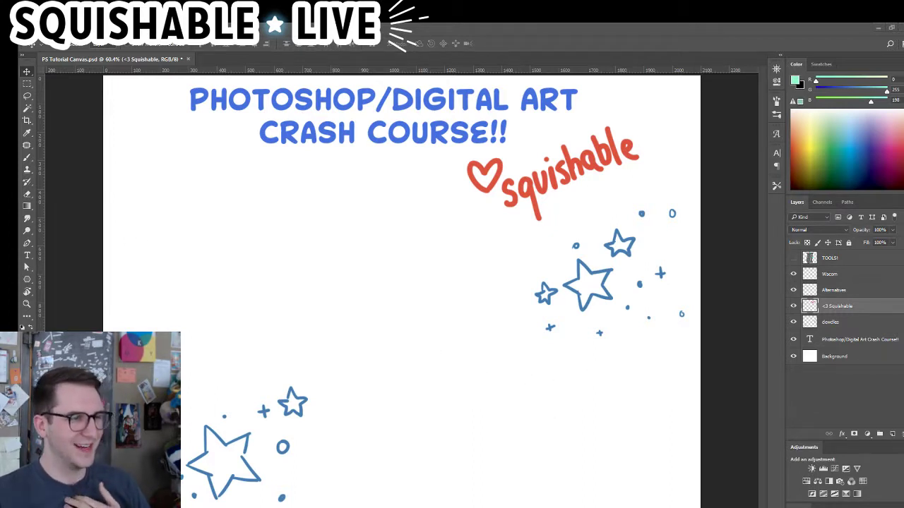
Select the Wacom, "<3 Squishable" and Alternatives layers in turn, ending on Alternatives
{"action": "left_click", "coordinate": [863, 278]}
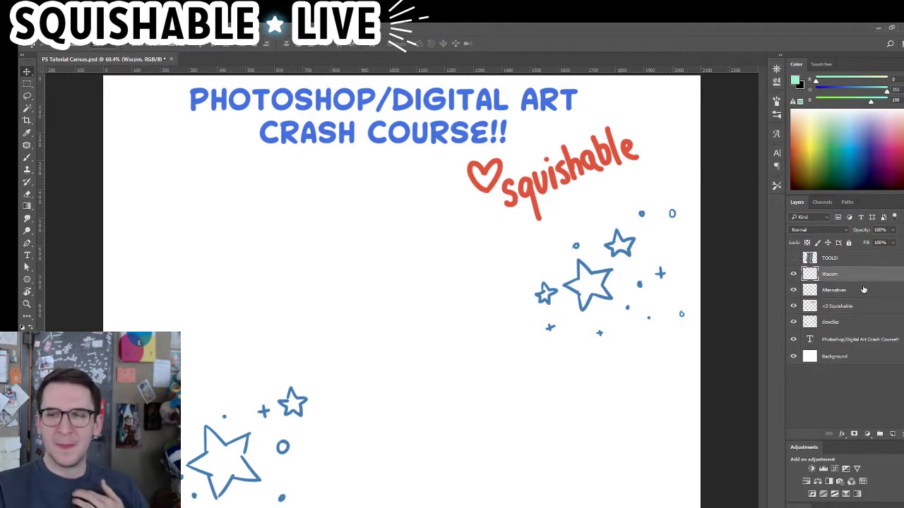
{"action": "left_click", "coordinate": [859, 305]}
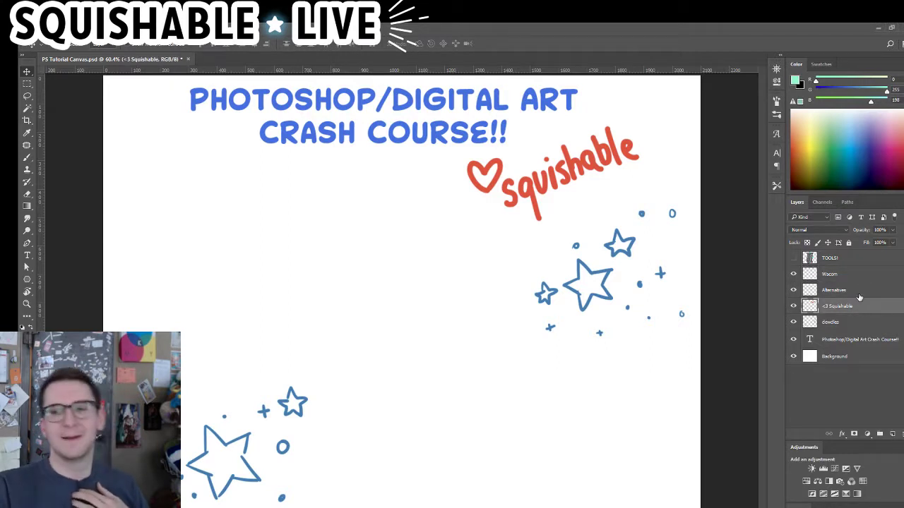
{"action": "left_click", "coordinate": [857, 295]}
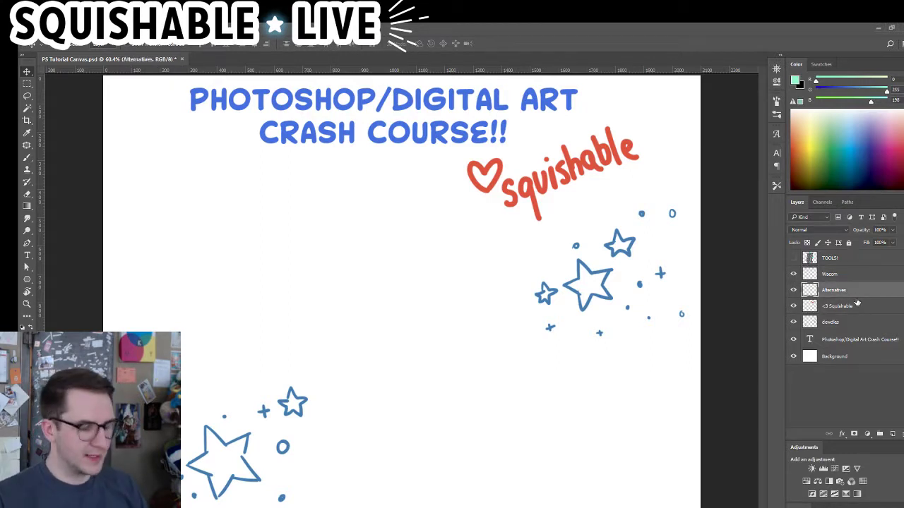
On the "<3 Squishable" layer, lasso a large freeform blob mid-canvas, fill it with the mint foreground color, and deselect
{"action": "left_click", "coordinate": [841, 311]}
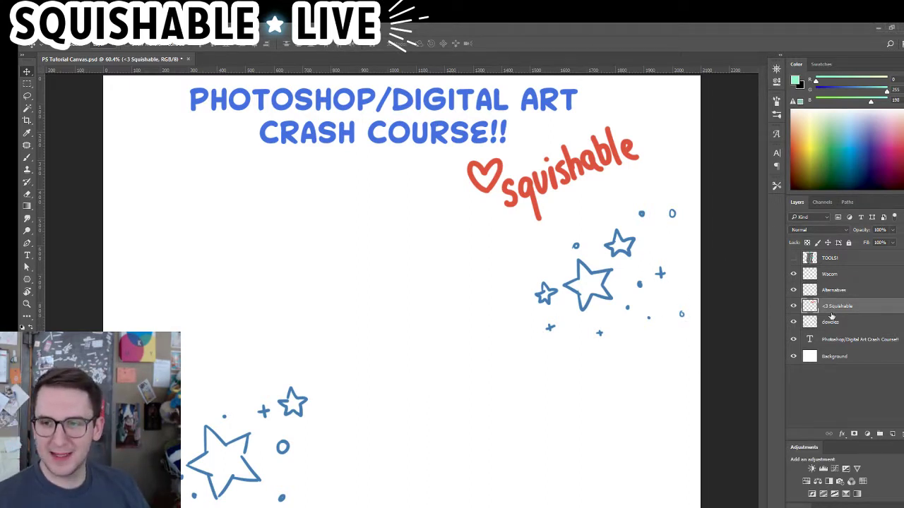
{"action": "key", "text": "b"}
{"action": "left_click", "coordinate": [27, 279]}
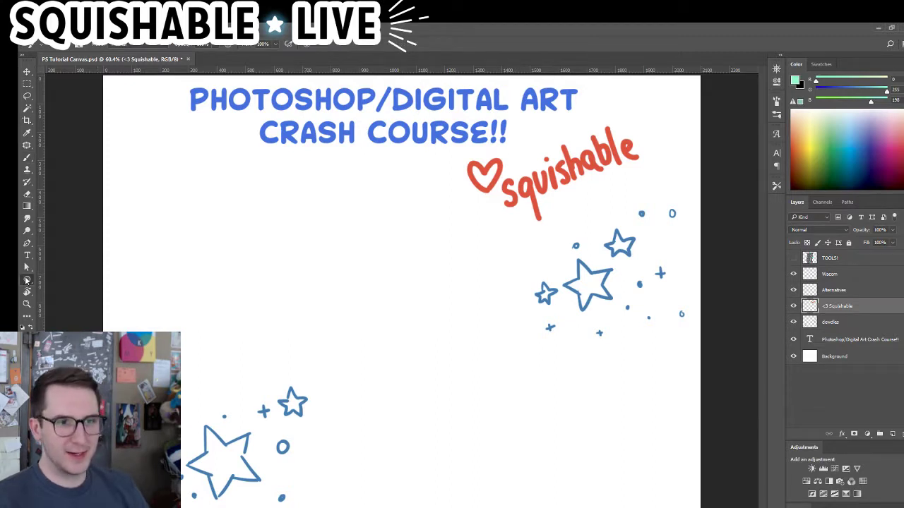
{"action": "left_click", "coordinate": [27, 96]}
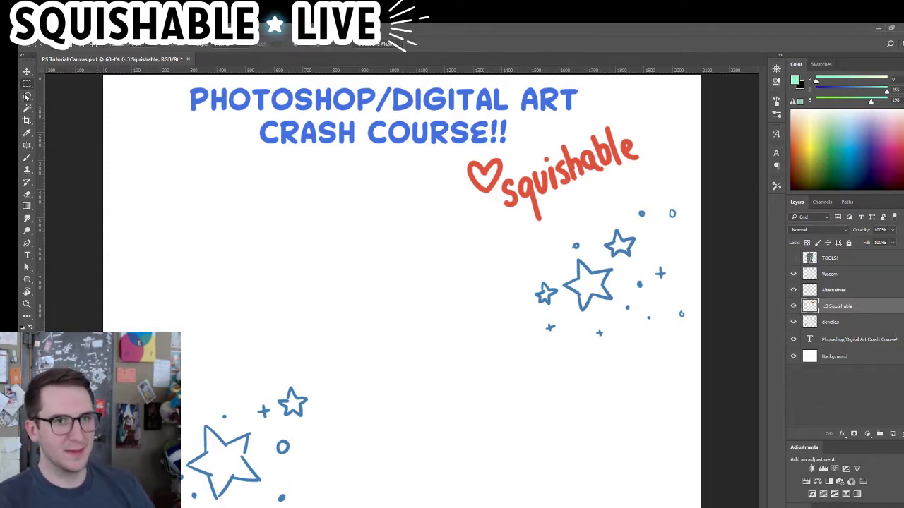
{"action": "mouse_move", "coordinate": [365, 252]}
{"action": "left_mouse_down"}
{"action": "mouse_move", "coordinate": [369, 391]}
{"action": "mouse_move", "coordinate": [475, 238]}
{"action": "mouse_move", "coordinate": [424, 233]}
{"action": "left_mouse_up"}
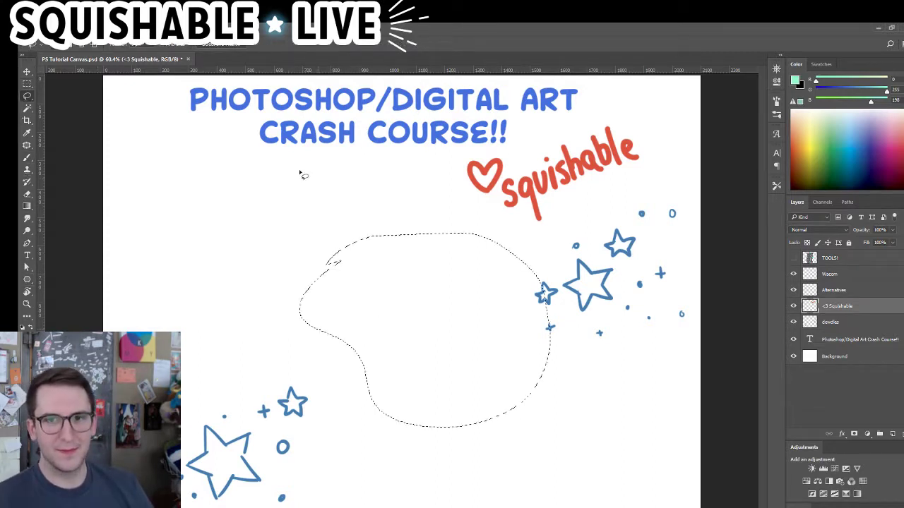
{"action": "key", "text": "shift"}
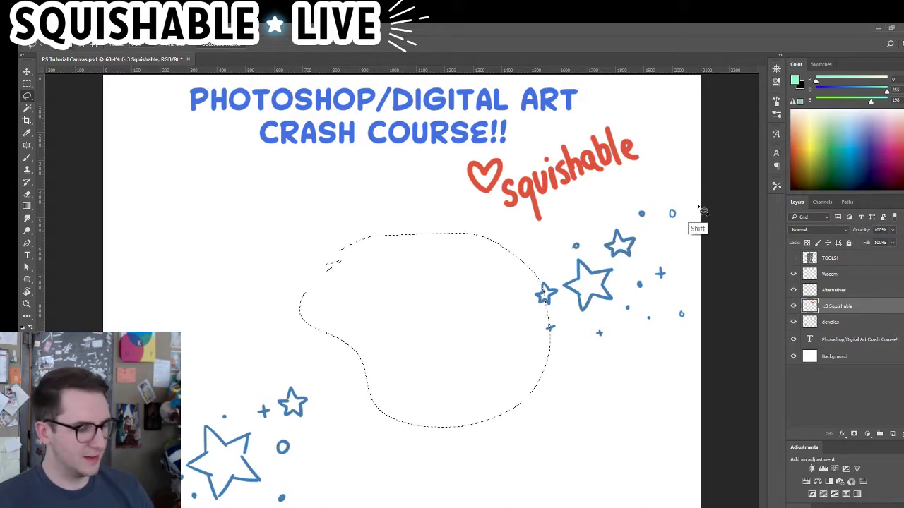
{"action": "key", "text": "shift+BackSpace"}
{"action": "key", "text": "Return"}
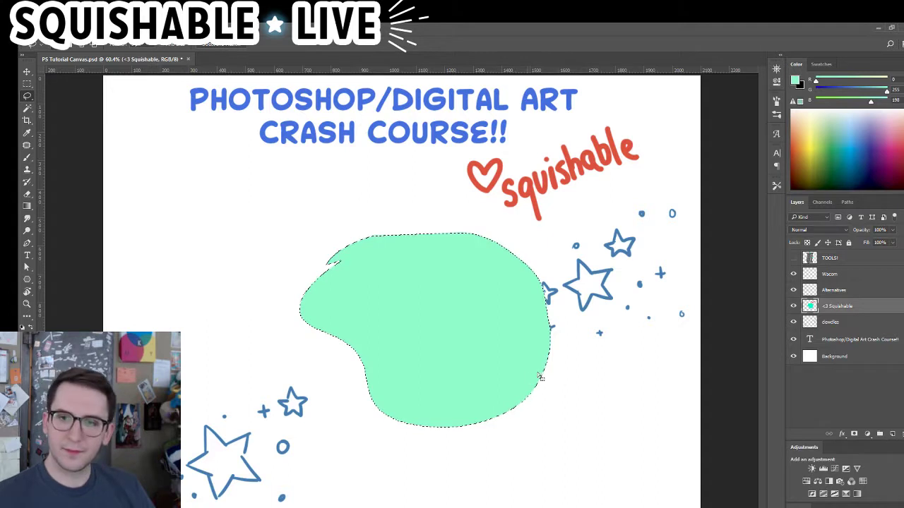
{"action": "key", "text": "ctrl+d"}
Add a new layer, lasso a blob overlapping the upper left of the mint shape, fill it with dark navy, and deselect
{"action": "left_click", "coordinate": [893, 435]}
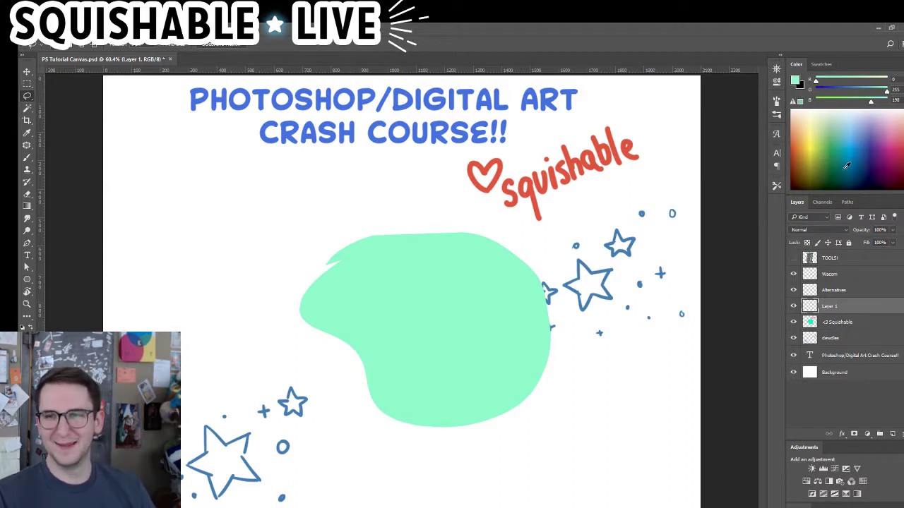
{"action": "left_click", "coordinate": [869, 164]}
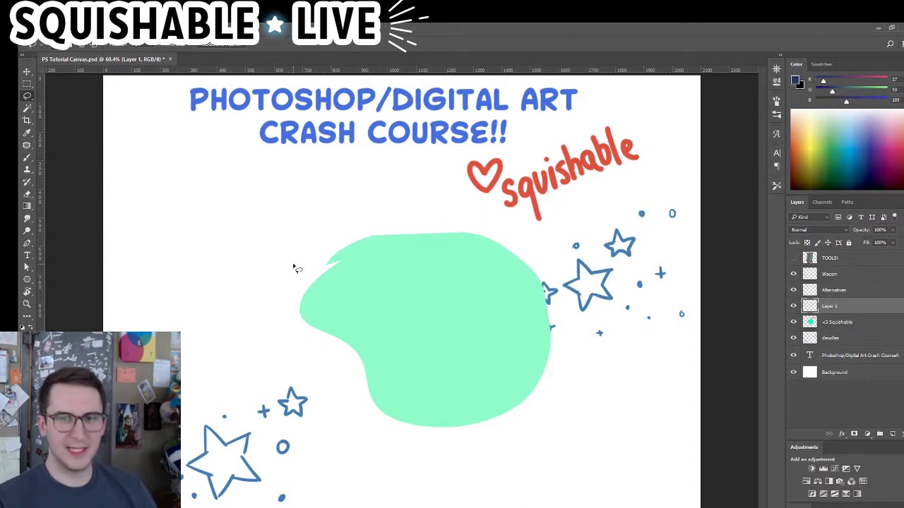
{"action": "mouse_move", "coordinate": [245, 236]}
{"action": "left_mouse_down"}
{"action": "mouse_move", "coordinate": [342, 360]}
{"action": "mouse_move", "coordinate": [440, 235]}
{"action": "mouse_move", "coordinate": [341, 185]}
{"action": "mouse_move", "coordinate": [246, 235]}
{"action": "left_mouse_up"}
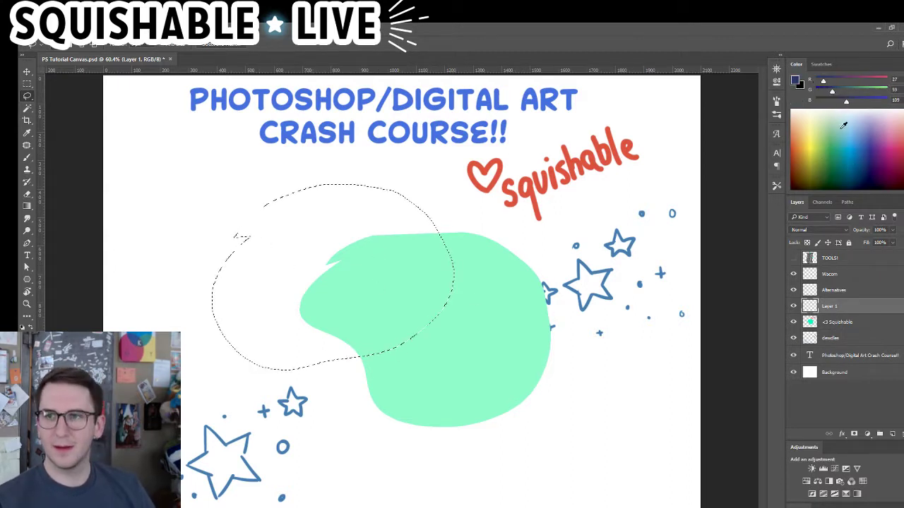
{"action": "key", "text": "shift+F5"}
{"action": "key", "text": "Return"}
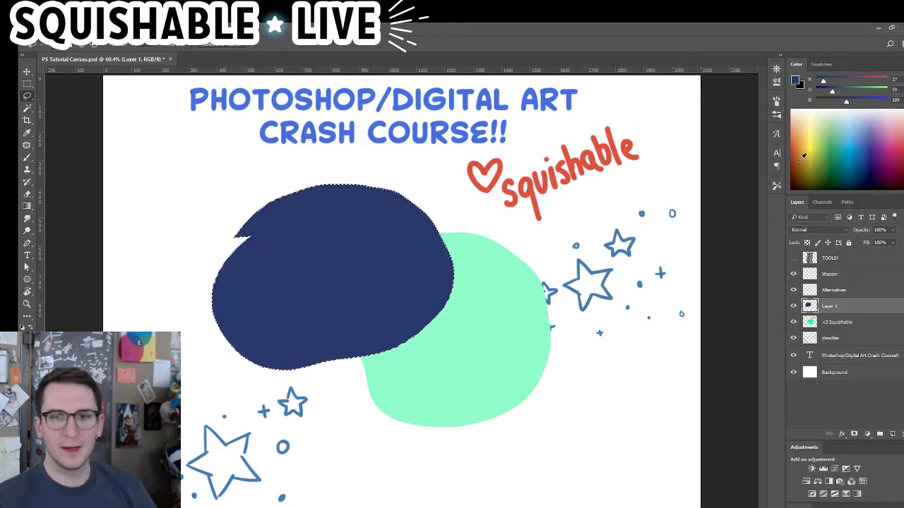
{"action": "key", "text": "ctrl+d"}
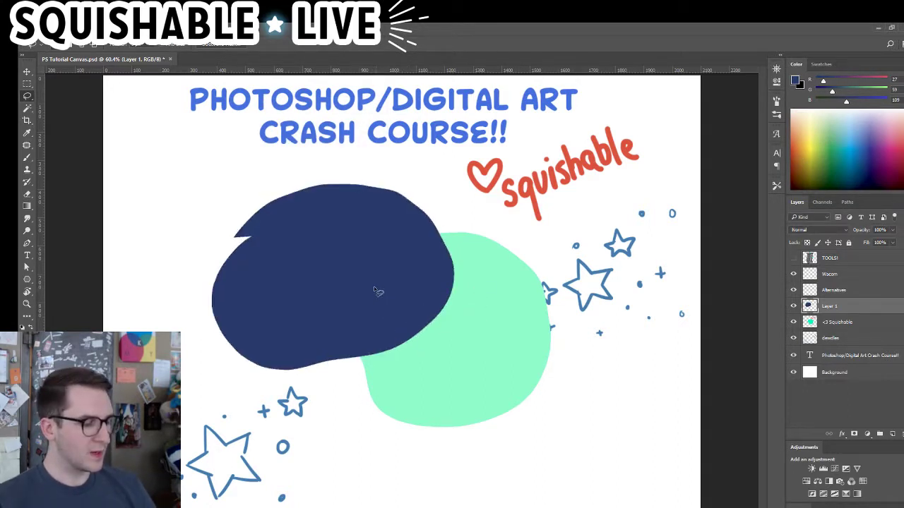
Move the navy blob up and left, shift the mint shape's layer slightly down, and bring the navy blob partly back
{"action": "key", "text": "v"}
{"action": "mouse_move", "coordinate": [375, 294]}
{"action": "left_mouse_down"}
{"action": "mouse_move", "coordinate": [339, 310]}
{"action": "mouse_move", "coordinate": [409, 402]}
{"action": "mouse_move", "coordinate": [332, 317]}
{"action": "mouse_move", "coordinate": [283, 330]}
{"action": "mouse_move", "coordinate": [282, 267]}
{"action": "left_mouse_up"}
{"action": "left_click", "coordinate": [845, 329]}
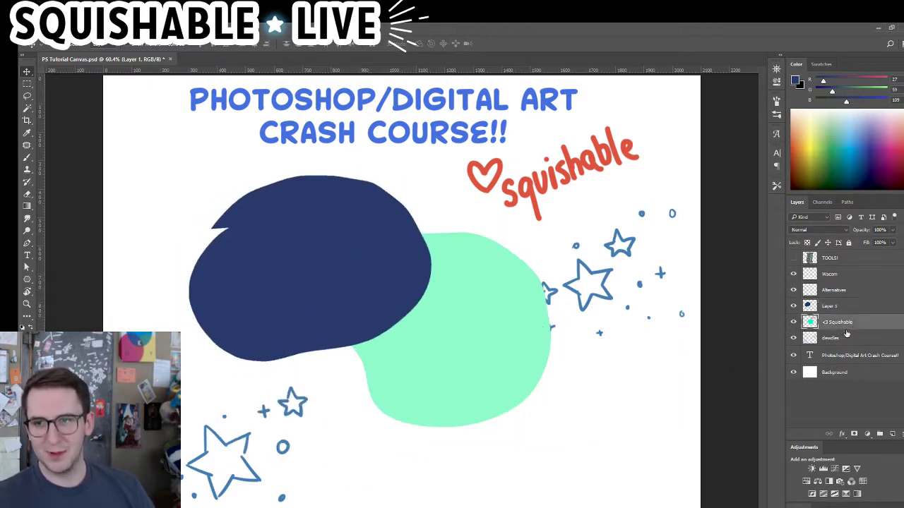
{"action": "mouse_move", "coordinate": [473, 339]}
{"action": "left_mouse_down"}
{"action": "mouse_move", "coordinate": [518, 361]}
{"action": "mouse_move", "coordinate": [472, 348]}
{"action": "left_mouse_up"}
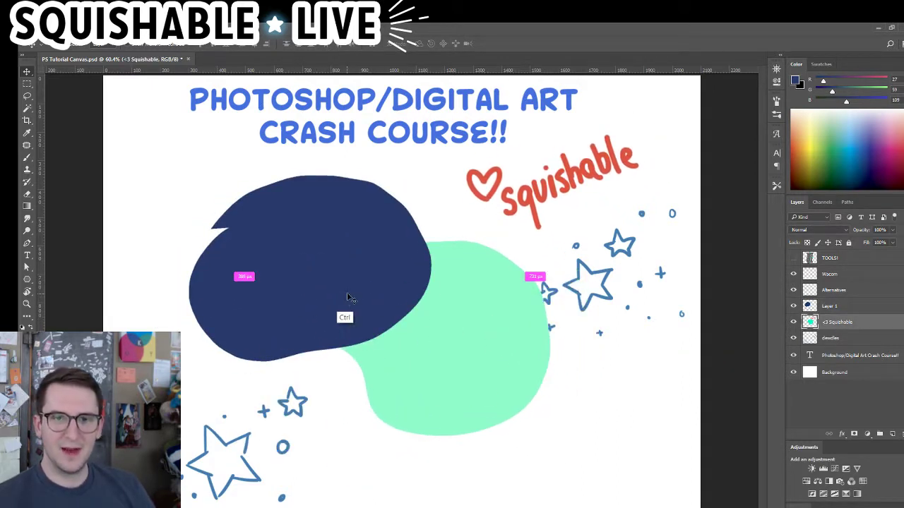
{"action": "mouse_move", "coordinate": [348, 297]}
{"action": "left_mouse_down"}
{"action": "mouse_move", "coordinate": [364, 300]}
{"action": "mouse_move", "coordinate": [357, 302]}
{"action": "left_mouse_up"}
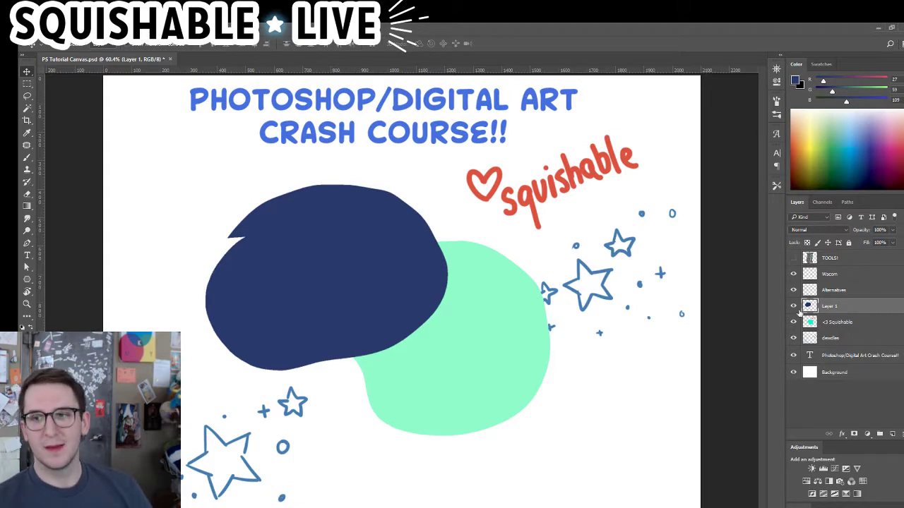
Create a clipping mask that clips Layer 1 to the "<3 Squishable" layer
{"action": "right_click", "coordinate": [835, 310]}
{"action": "key", "text": "Escape"}
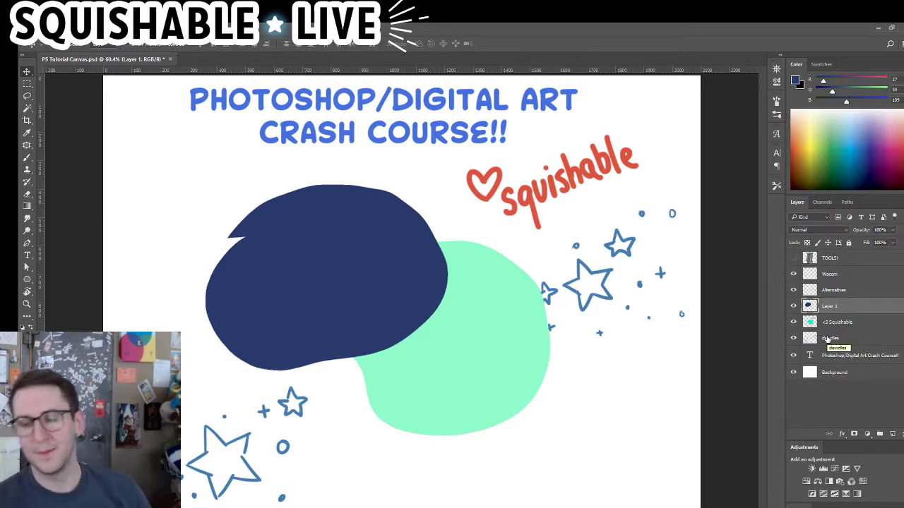
{"action": "right_click", "coordinate": [836, 310]}
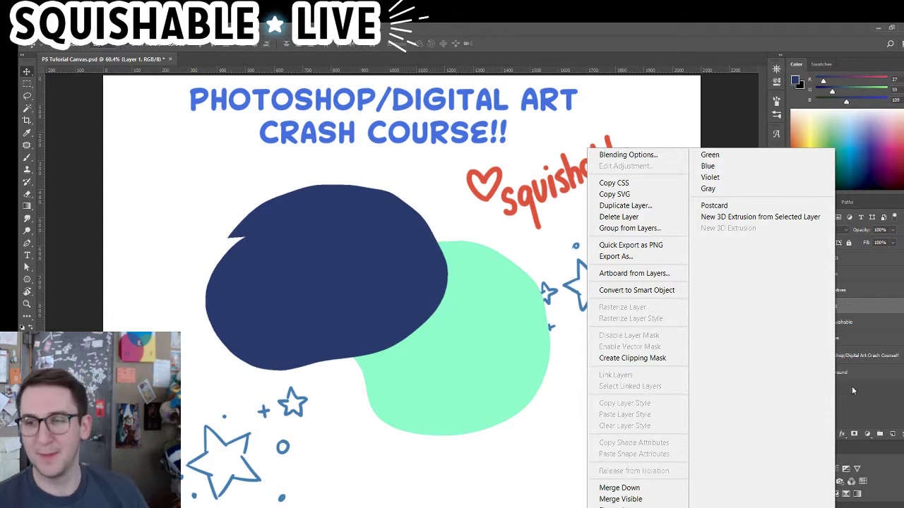
{"action": "left_click", "coordinate": [881, 315]}
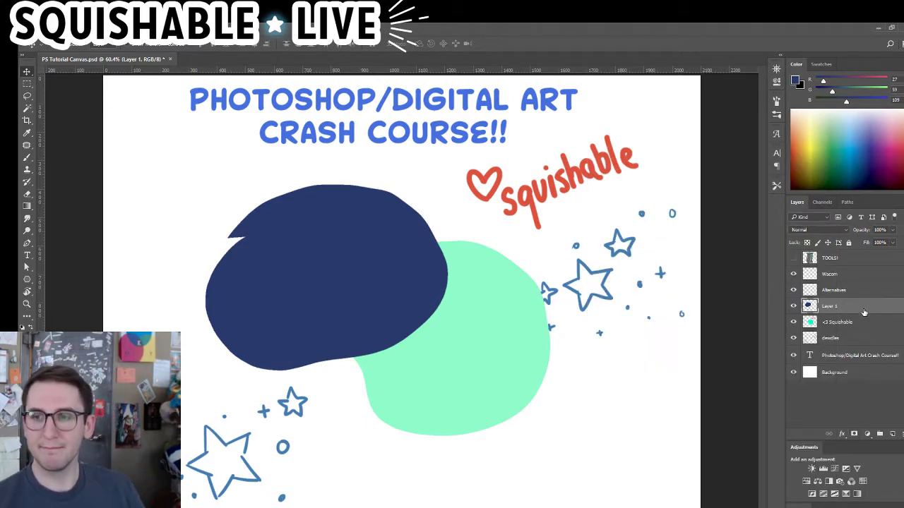
{"action": "right_click", "coordinate": [862, 308]}
{"action": "left_click", "coordinate": [675, 358]}
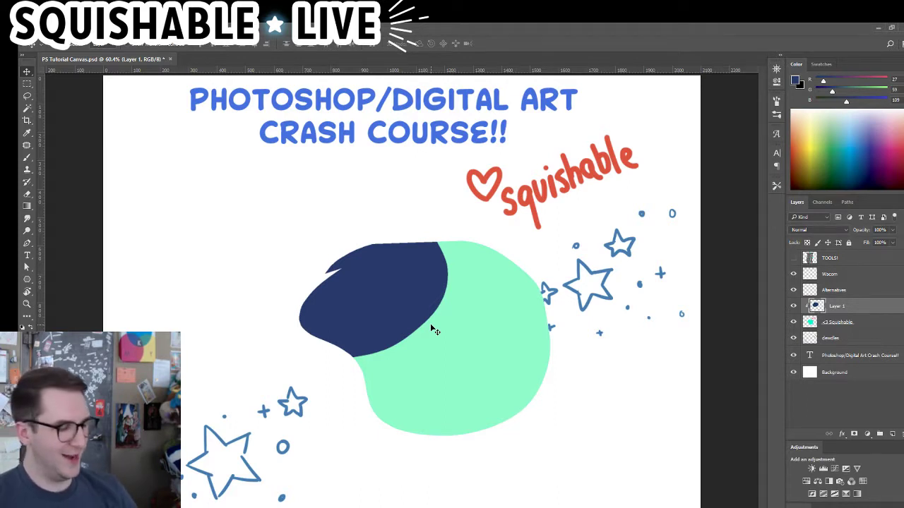
Move the clipped navy shape across the mint blob's upper right and scribble brush strokes over the blob's lower part on Layer 1
{"action": "left_click_drag", "start_coordinate": [514, 305], "coordinate": [450, 283]}
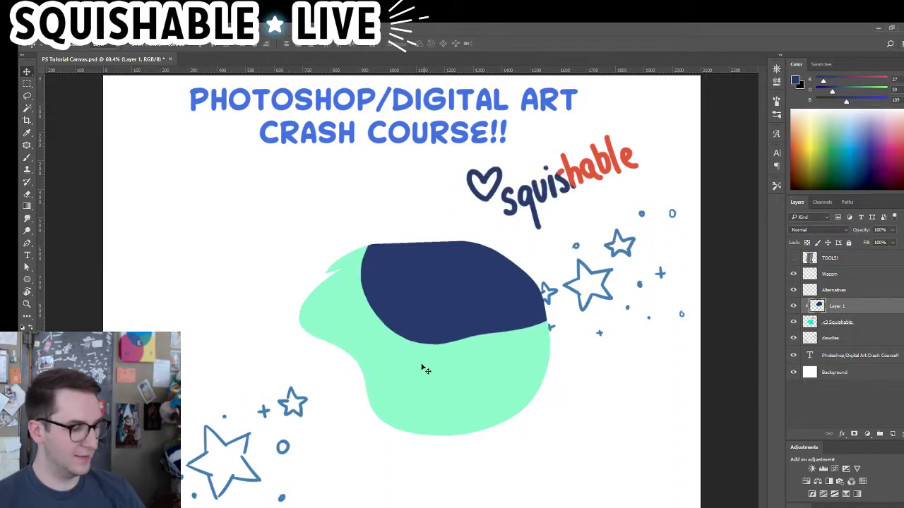
{"action": "key", "text": "b"}
{"action": "mouse_move", "coordinate": [459, 362]}
{"action": "left_mouse_down"}
{"action": "mouse_move", "coordinate": [441, 391]}
{"action": "mouse_move", "coordinate": [509, 418]}
{"action": "mouse_move", "coordinate": [376, 409]}
{"action": "mouse_move", "coordinate": [531, 395]}
{"action": "mouse_move", "coordinate": [547, 346]}
{"action": "mouse_move", "coordinate": [543, 360]}
{"action": "mouse_move", "coordinate": [526, 331]}
{"action": "left_mouse_up"}
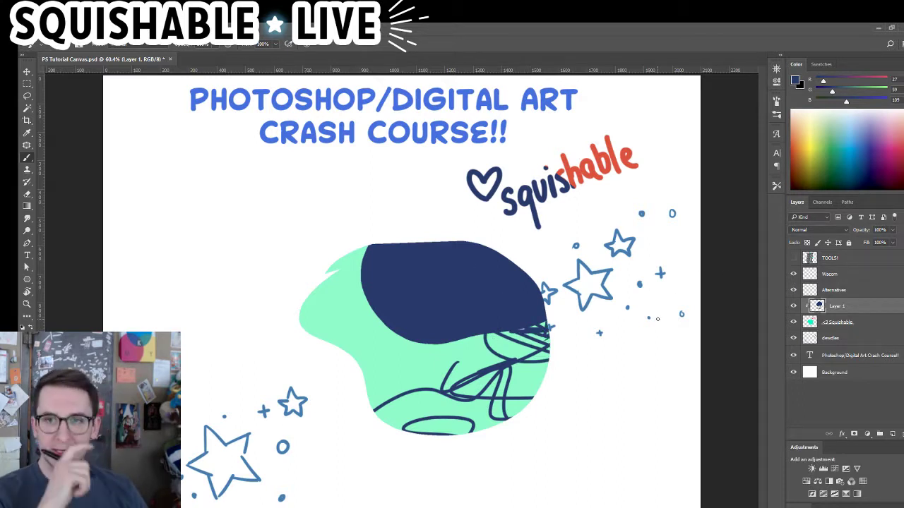
Clear all artwork from the clipped Layer 1 and alternate between it and the "<3 Squishable" layer, ending on Layer 1
{"action": "key", "text": "ctrl+a"}
{"action": "key", "text": "Delete"}
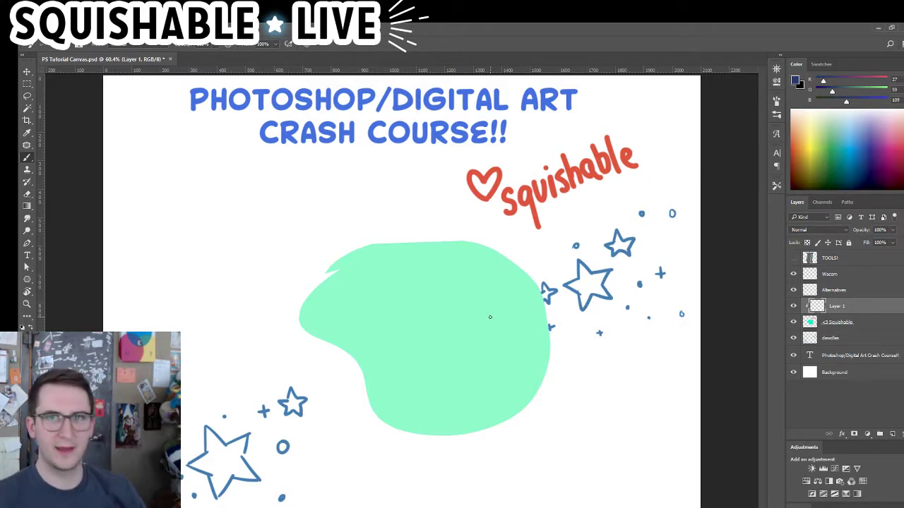
{"action": "left_click", "coordinate": [871, 322]}
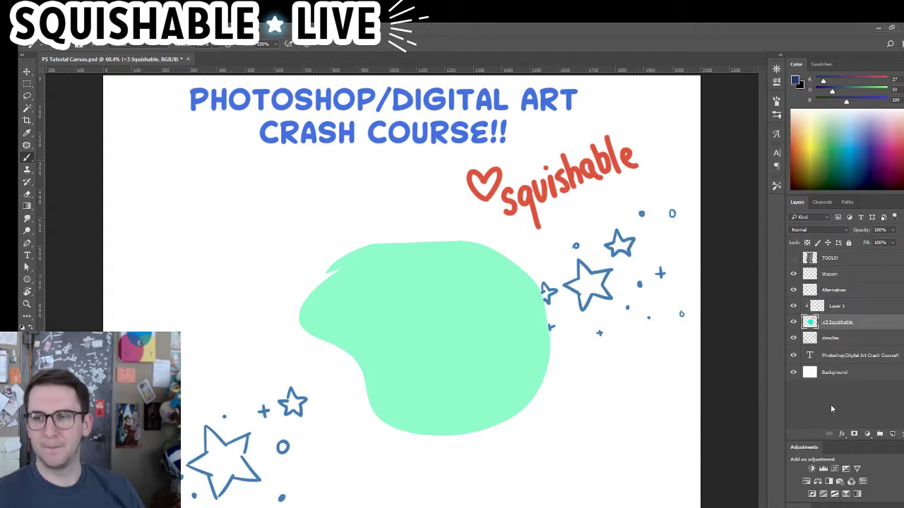
{"action": "left_click", "coordinate": [847, 307]}
{"action": "left_click", "coordinate": [846, 322]}
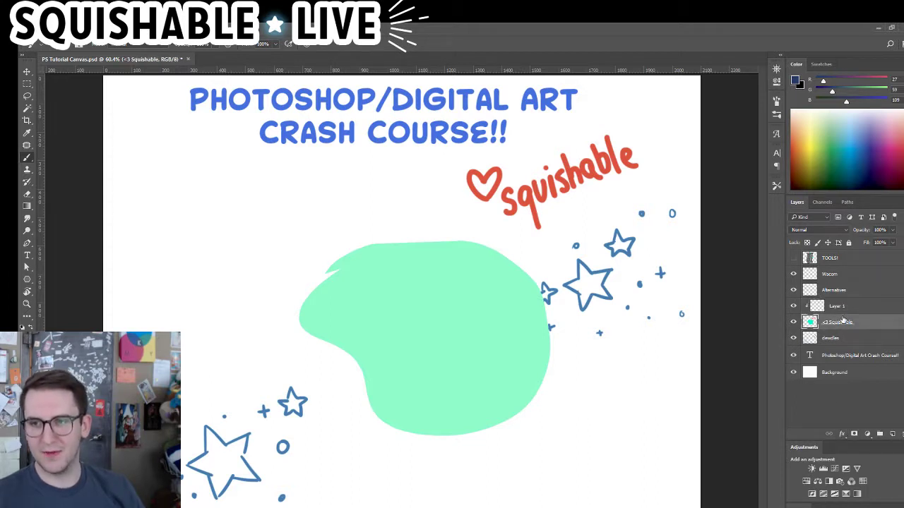
{"action": "left_click", "coordinate": [846, 308]}
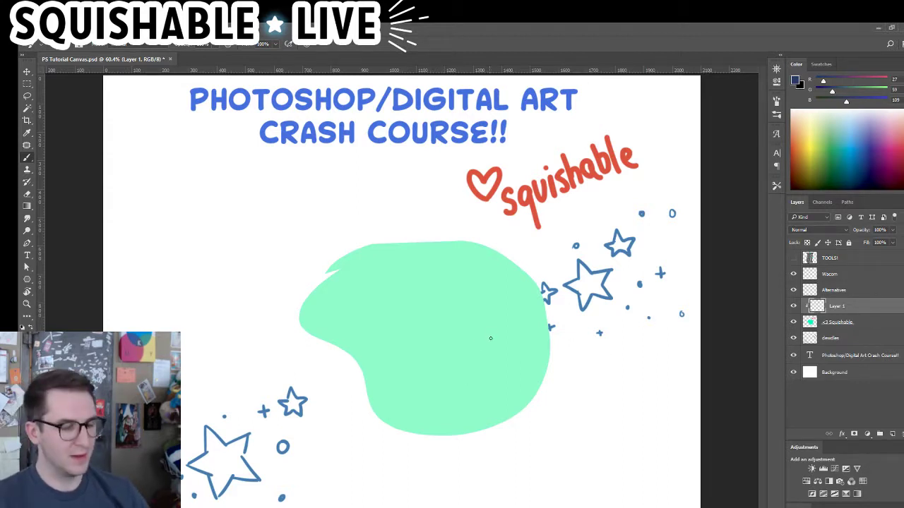
Enlarge the brush substantially for painting broad shading strokes
{"action": "key", "text": "bracketright"}
{"action": "key", "text": "bracketright"}
{"action": "key", "text": "bracketright"}
{"action": "key", "text": "bracketright"}
{"action": "key", "text": "bracketright"}
{"action": "key", "text": "bracketright"}
{"action": "key", "text": "bracketright"}
{"action": "key", "text": "bracketright"}
{"action": "key", "text": "bracketright"}
{"action": "key", "text": "bracketright"}
{"action": "key", "text": "bracketright"}
{"action": "key", "text": "bracketright"}
{"action": "key", "text": "bracketright"}
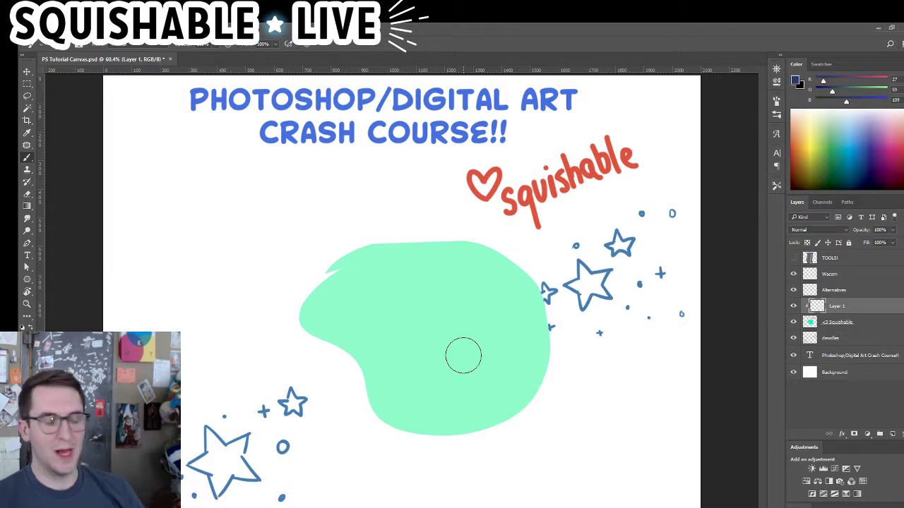
Set the foreground color to a darker green based on the mint blob, RGB 44, 153, 129
{"action": "left_click", "coordinate": [25, 340]}
{"action": "mouse_move", "coordinate": [637, 192]}
{"action": "left_mouse_down"}
{"action": "mouse_move", "coordinate": [649, 186]}
{"action": "mouse_move", "coordinate": [632, 186]}
{"action": "mouse_move", "coordinate": [631, 195]}
{"action": "mouse_move", "coordinate": [650, 187]}
{"action": "left_mouse_up"}
{"action": "left_click", "coordinate": [482, 330]}
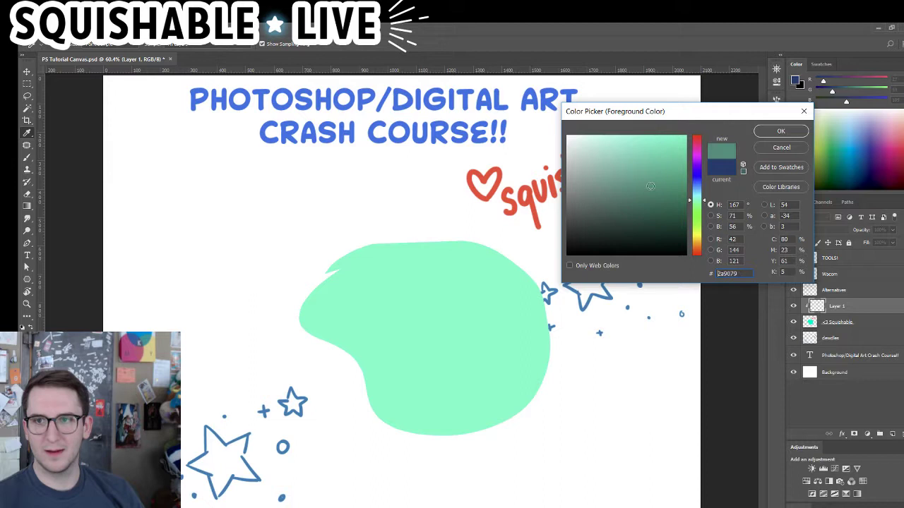
{"action": "left_click", "coordinate": [780, 131]}
Paint broad dark green shading along the mint blob's left, lower and upper edges on clipped Layer 1, undoing the first stroke
{"action": "mouse_move", "coordinate": [387, 410]}
{"action": "left_mouse_down"}
{"action": "mouse_move", "coordinate": [427, 439]}
{"action": "mouse_move", "coordinate": [509, 425]}
{"action": "mouse_move", "coordinate": [320, 383]}
{"action": "mouse_move", "coordinate": [316, 370]}
{"action": "mouse_move", "coordinate": [432, 432]}
{"action": "mouse_move", "coordinate": [352, 376]}
{"action": "mouse_move", "coordinate": [342, 352]}
{"action": "mouse_move", "coordinate": [291, 317]}
{"action": "mouse_move", "coordinate": [342, 357]}
{"action": "mouse_move", "coordinate": [306, 318]}
{"action": "mouse_move", "coordinate": [343, 353]}
{"action": "mouse_move", "coordinate": [402, 367]}
{"action": "mouse_move", "coordinate": [429, 363]}
{"action": "mouse_move", "coordinate": [376, 337]}
{"action": "left_mouse_up"}
{"action": "key", "text": "ctrl+z"}
{"action": "mouse_move", "coordinate": [303, 341]}
{"action": "left_mouse_down"}
{"action": "mouse_move", "coordinate": [393, 396]}
{"action": "mouse_move", "coordinate": [504, 424]}
{"action": "left_mouse_up"}
{"action": "left_click_drag", "start_coordinate": [430, 416], "coordinate": [537, 393]}
{"action": "mouse_move", "coordinate": [328, 326]}
{"action": "left_mouse_down"}
{"action": "mouse_move", "coordinate": [381, 295]}
{"action": "mouse_move", "coordinate": [387, 280]}
{"action": "mouse_move", "coordinate": [519, 392]}
{"action": "mouse_move", "coordinate": [332, 283]}
{"action": "mouse_move", "coordinate": [378, 272]}
{"action": "mouse_move", "coordinate": [307, 296]}
{"action": "mouse_move", "coordinate": [323, 274]}
{"action": "mouse_move", "coordinate": [378, 261]}
{"action": "mouse_move", "coordinate": [467, 264]}
{"action": "mouse_move", "coordinate": [528, 236]}
{"action": "left_mouse_up"}
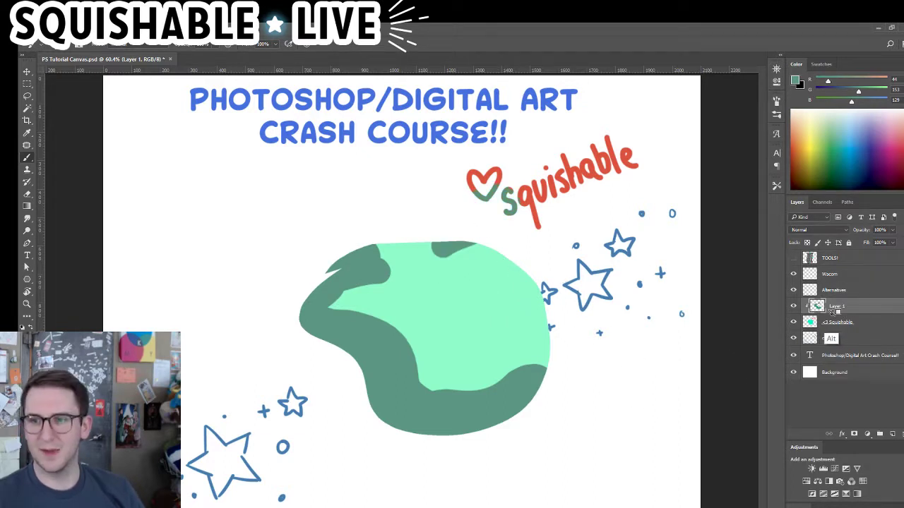
Release Layer 1 from its clipping mask and clip it back onto the "<3 Squishable" layer
{"action": "left_click", "coordinate": [835, 314], "text": "alt"}
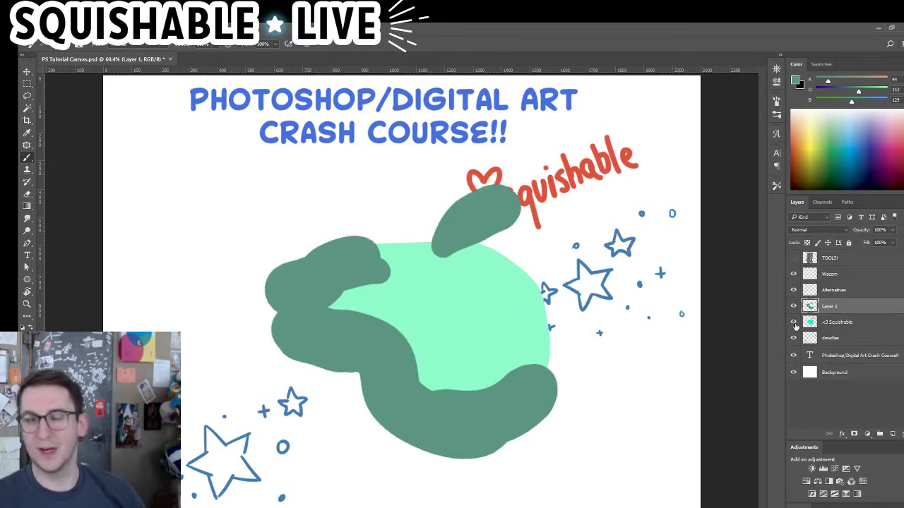
{"action": "key", "text": "alt"}
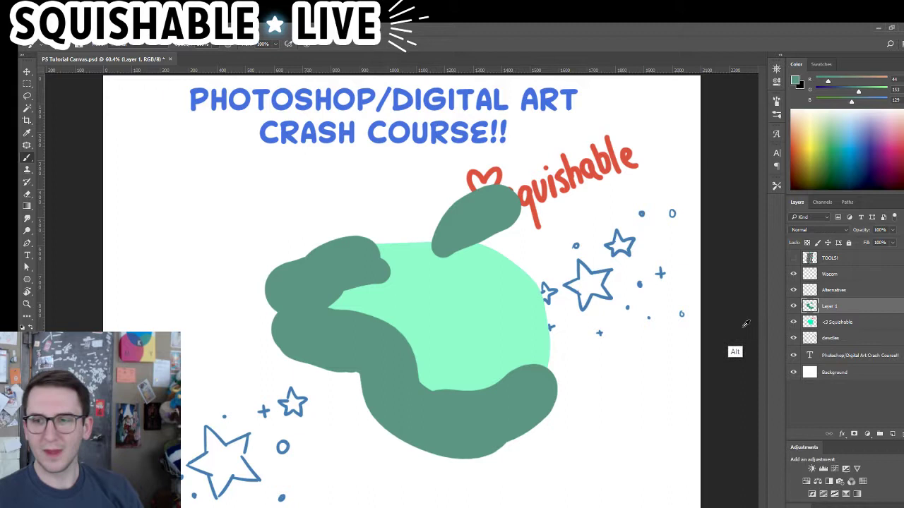
{"action": "left_click", "coordinate": [833, 323]}
{"action": "double_click", "coordinate": [831, 311]}
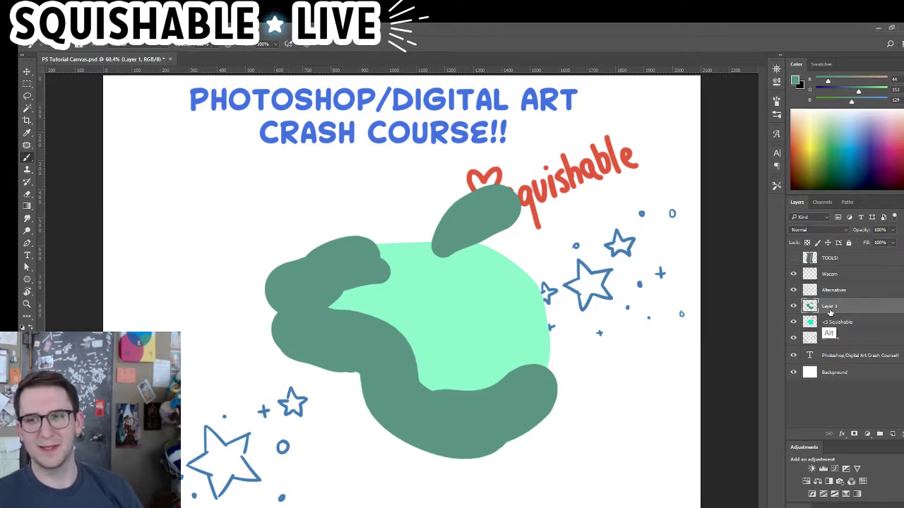
{"action": "left_click", "coordinate": [831, 314], "text": "alt"}
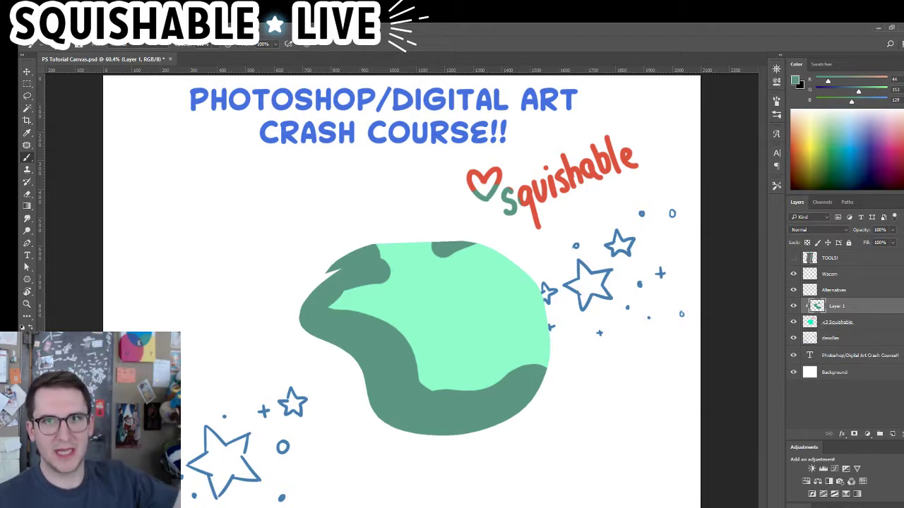
Hide Layer 1 and, on the dewdles layer, lasso a large loop around the mint blob and the nearby doodles
{"action": "left_click", "coordinate": [793, 306]}
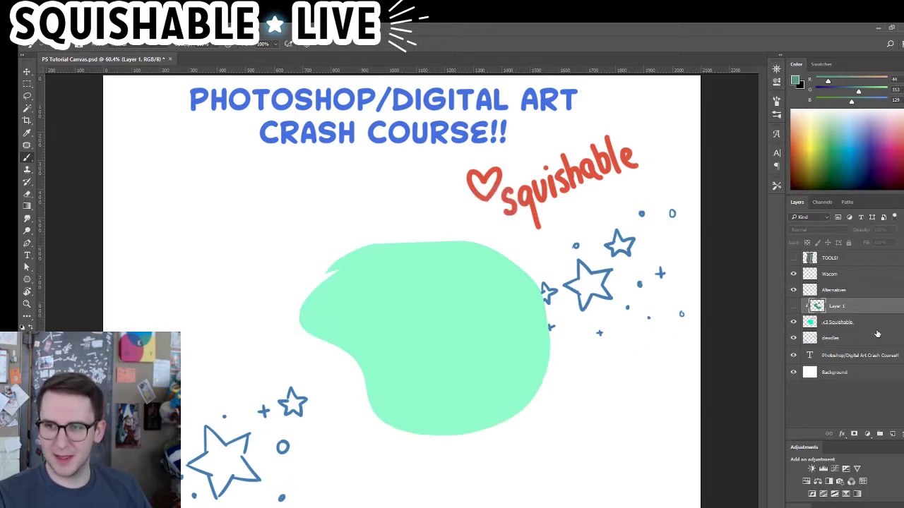
{"action": "left_click", "coordinate": [876, 336]}
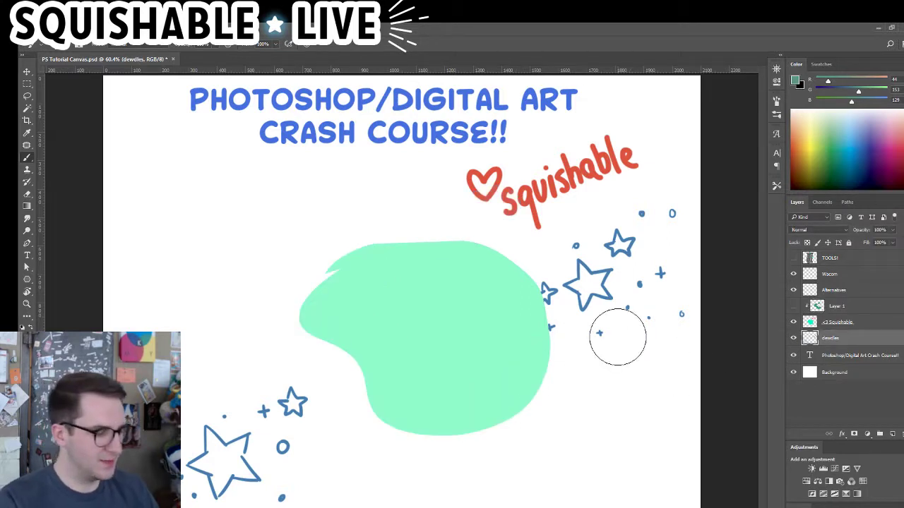
{"action": "key", "text": "l"}
{"action": "mouse_move", "coordinate": [548, 262]}
{"action": "left_mouse_down"}
{"action": "mouse_move", "coordinate": [271, 295]}
{"action": "mouse_move", "coordinate": [394, 224]}
{"action": "mouse_move", "coordinate": [547, 260]}
{"action": "left_mouse_up"}
Try to cut the lassoed doodles and paste them onto a new layer, undoing back to the lasso selection
{"action": "key", "text": "ctrl+x"}
{"action": "key", "text": "ctrl+v"}
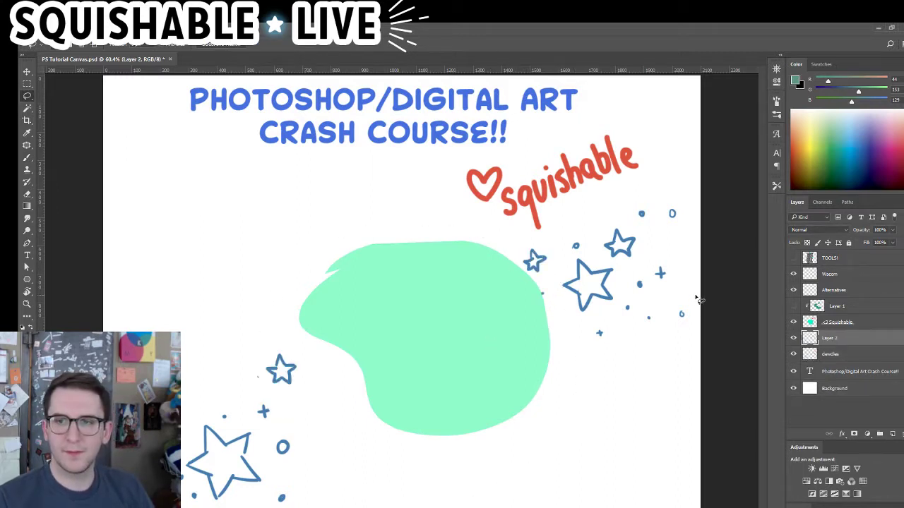
{"action": "left_click", "coordinate": [822, 323]}
{"action": "key", "text": "ctrl+alt+z"}
{"action": "key", "text": "ctrl+alt+z"}
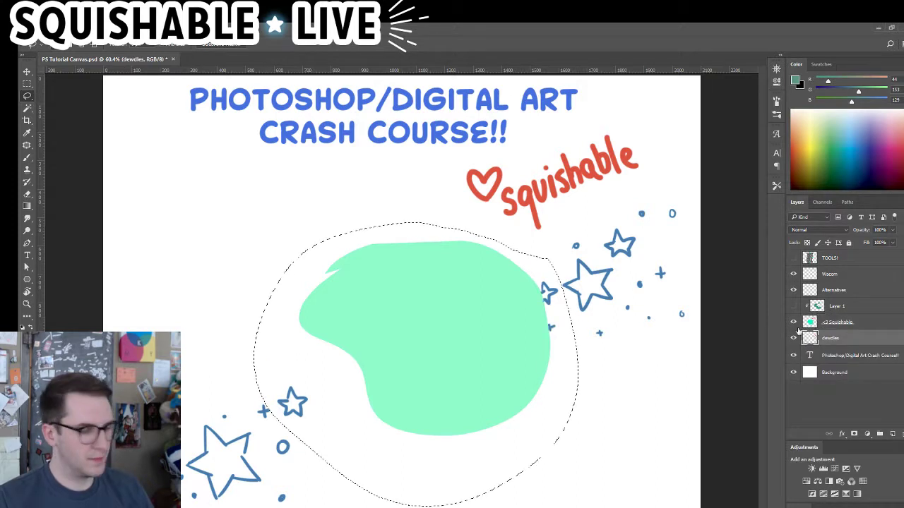
Cut the lassoed mint blob from the "<3 Squishable" layer and paste it onto its own layer
{"action": "left_click", "coordinate": [838, 307]}
{"action": "left_click", "coordinate": [843, 325]}
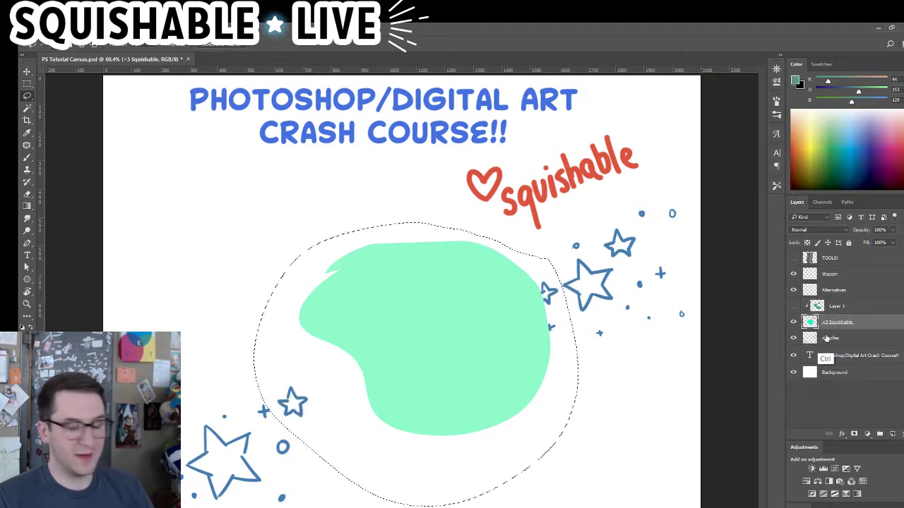
{"action": "key", "text": "Delete"}
{"action": "key", "text": "ctrl+d"}
{"action": "key", "text": "ctrl+v"}
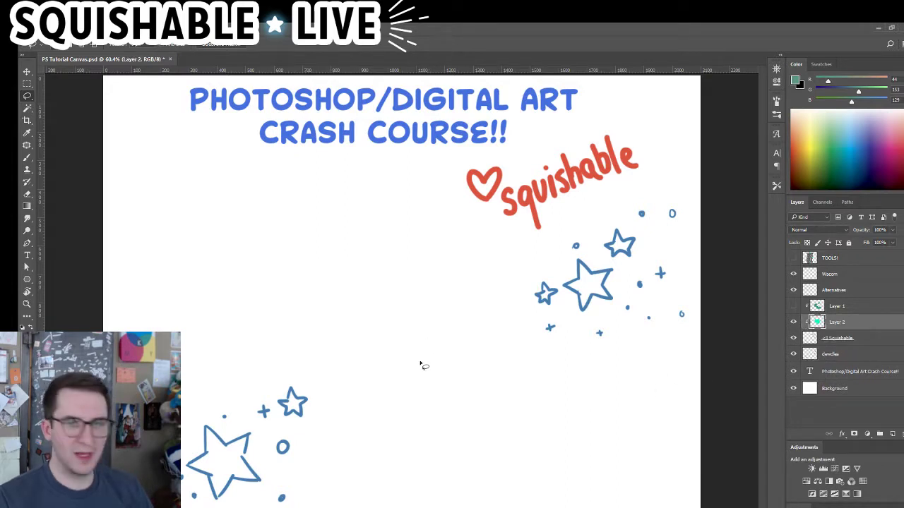
Release Layer 1 and Layer 2 from their clipping masks and make Layer 2 active
{"action": "left_click", "coordinate": [841, 313], "text": "shift"}
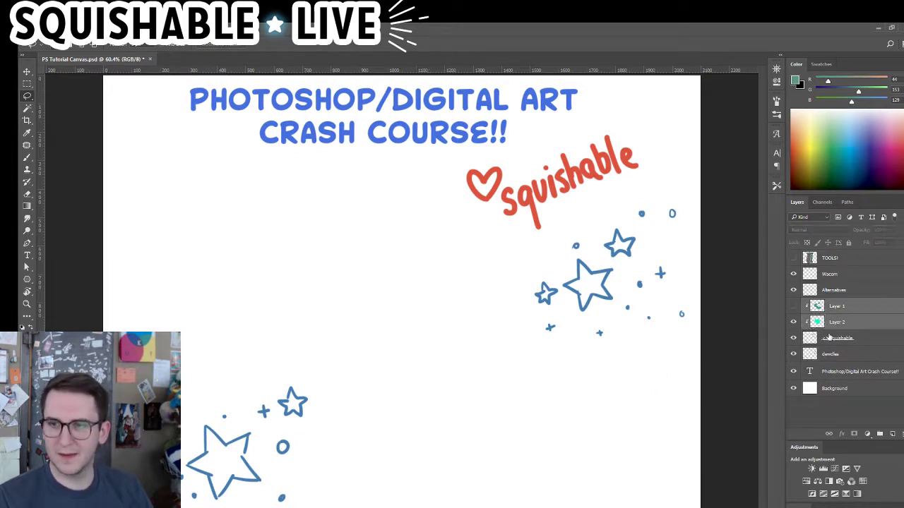
{"action": "right_click", "coordinate": [861, 318]}
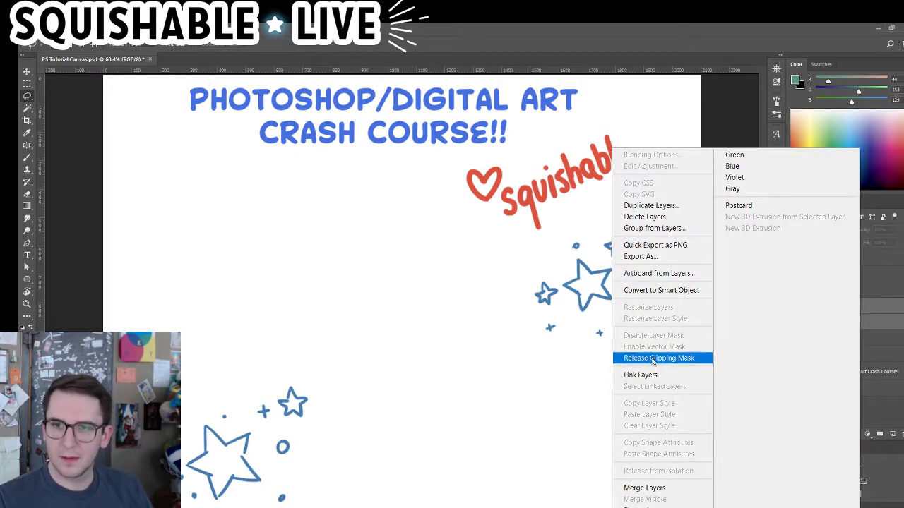
{"action": "left_click", "coordinate": [665, 357]}
{"action": "left_click", "coordinate": [822, 322]}
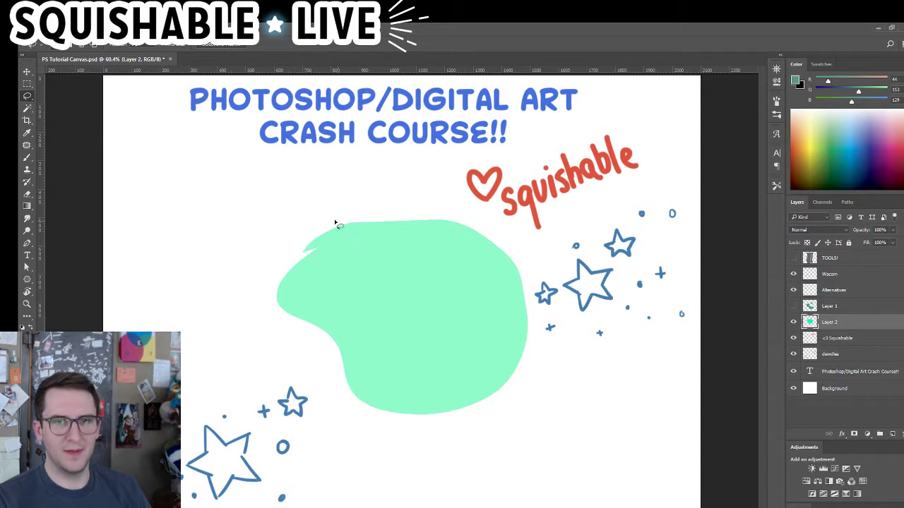
Add a layer mask to Layer 2 and brush black on it to hide the blob's left part
{"action": "mouse_move", "coordinate": [303, 258]}
{"action": "left_mouse_down"}
{"action": "mouse_move", "coordinate": [363, 209]}
{"action": "mouse_move", "coordinate": [347, 263]}
{"action": "left_mouse_up"}
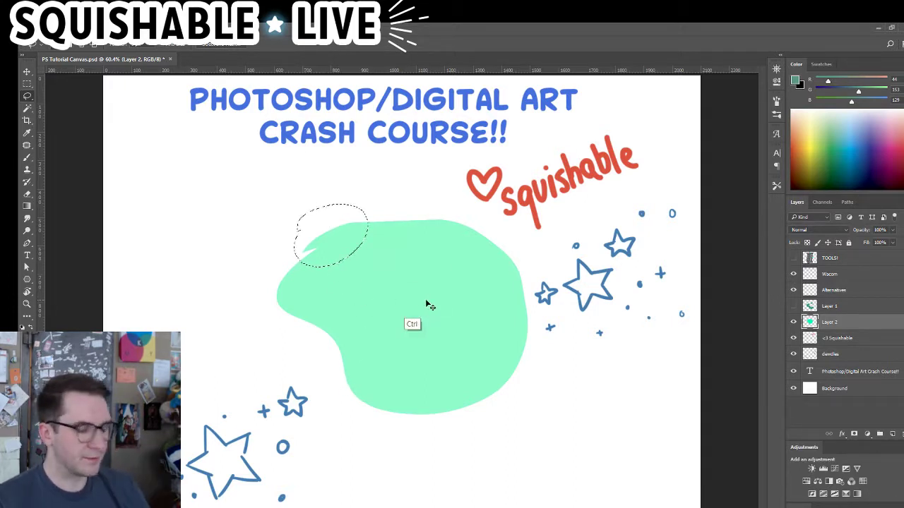
{"action": "key", "text": "ctrl+d"}
{"action": "left_click", "coordinate": [855, 434]}
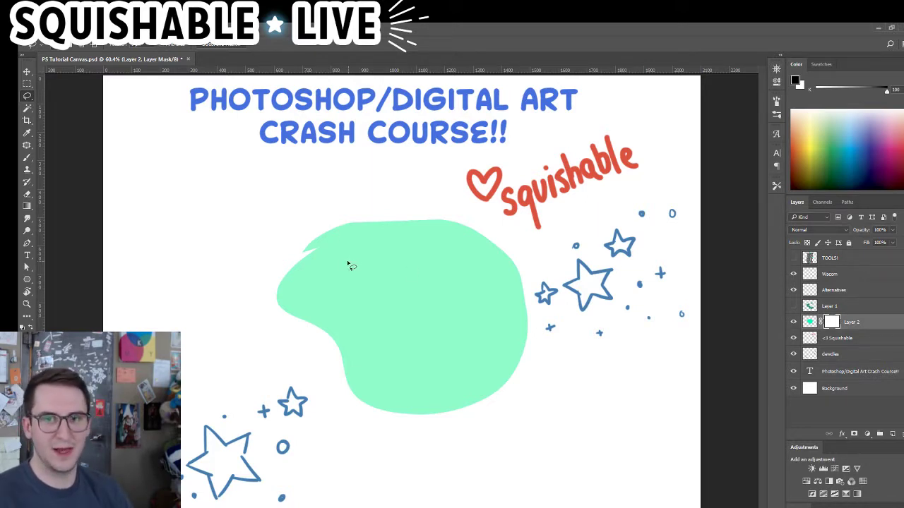
{"action": "key", "text": "b"}
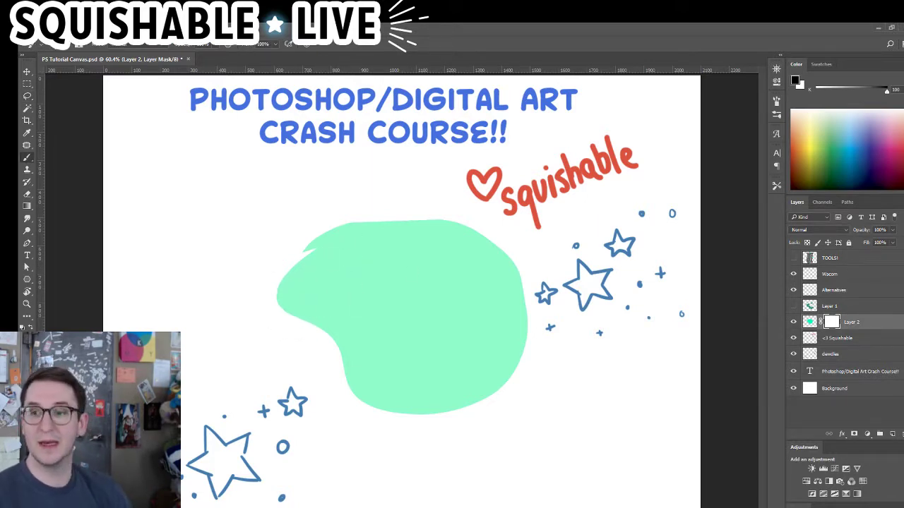
{"action": "mouse_move", "coordinate": [256, 294]}
{"action": "left_mouse_down"}
{"action": "mouse_move", "coordinate": [266, 327]}
{"action": "mouse_move", "coordinate": [289, 315]}
{"action": "mouse_move", "coordinate": [302, 322]}
{"action": "mouse_move", "coordinate": [317, 305]}
{"action": "mouse_move", "coordinate": [316, 357]}
{"action": "mouse_move", "coordinate": [345, 311]}
{"action": "left_mouse_up"}
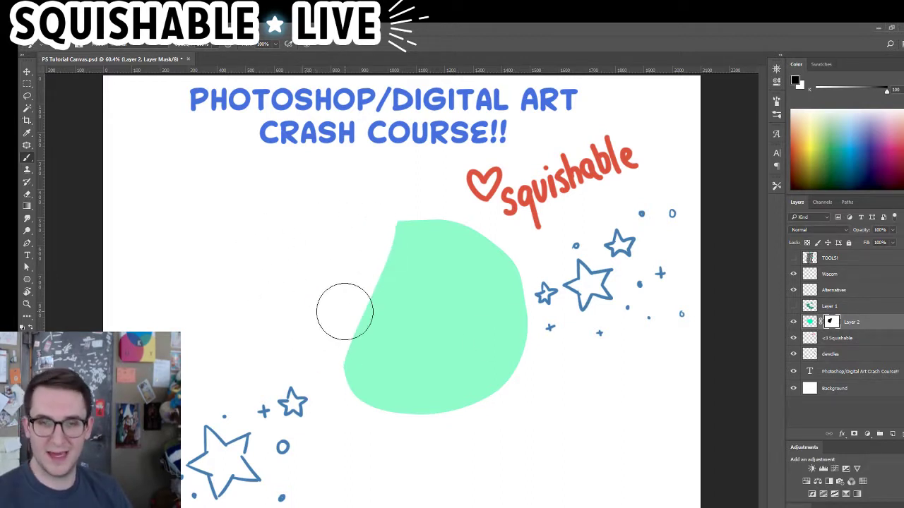
Brush white on Layer 2's mask to bring back the hidden part of the blob and reset the colour to black
{"action": "key", "text": "x"}
{"action": "mouse_move", "coordinate": [400, 238]}
{"action": "left_mouse_down"}
{"action": "mouse_move", "coordinate": [385, 290]}
{"action": "mouse_move", "coordinate": [397, 290]}
{"action": "mouse_move", "coordinate": [374, 339]}
{"action": "mouse_move", "coordinate": [331, 387]}
{"action": "mouse_move", "coordinate": [284, 306]}
{"action": "left_mouse_up"}
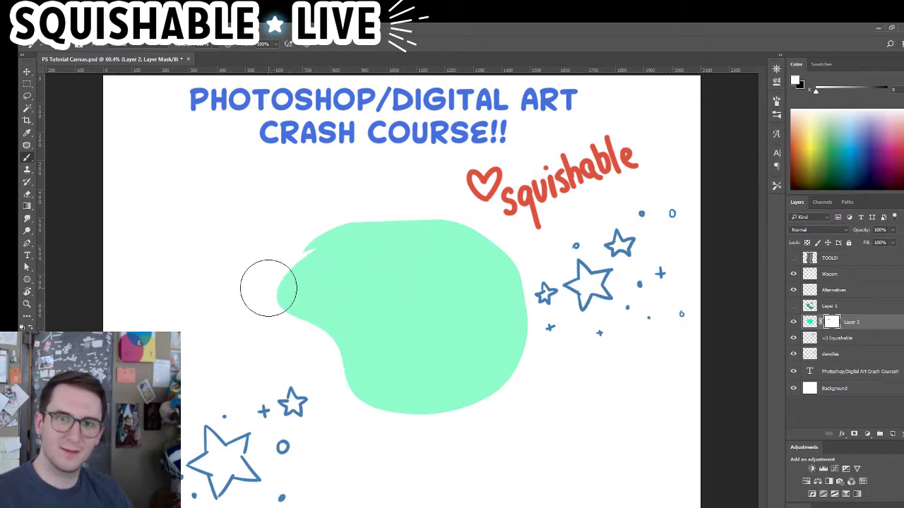
{"action": "key", "text": "x"}
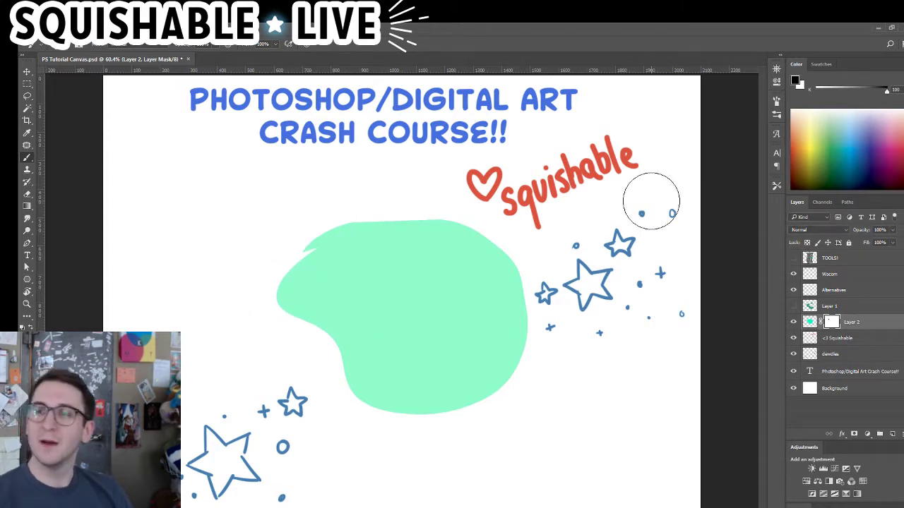
Paint Layer 2's mask with 46% grey over the blob's left half and 64% grey over its outer left part
{"action": "left_click", "coordinate": [851, 90]}
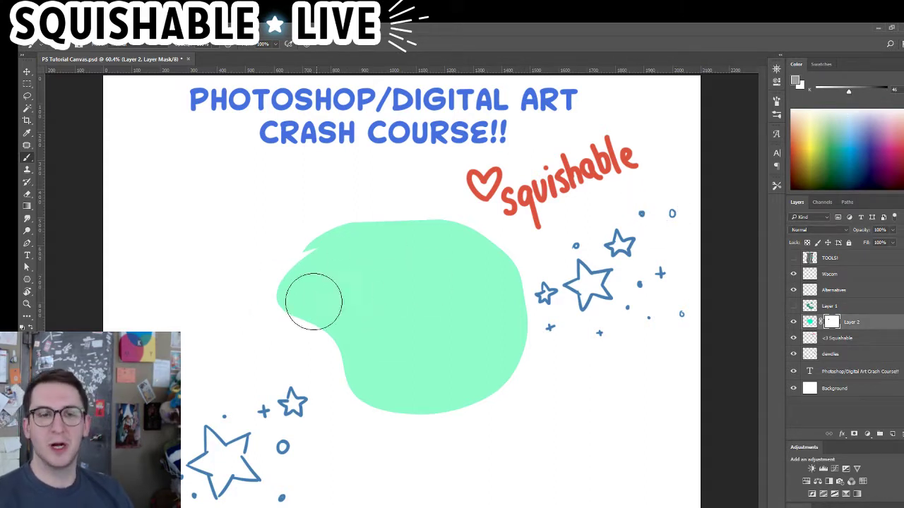
{"action": "mouse_move", "coordinate": [278, 279]}
{"action": "left_mouse_down"}
{"action": "mouse_move", "coordinate": [290, 252]}
{"action": "mouse_move", "coordinate": [309, 259]}
{"action": "mouse_move", "coordinate": [354, 232]}
{"action": "mouse_move", "coordinate": [353, 275]}
{"action": "mouse_move", "coordinate": [371, 280]}
{"action": "mouse_move", "coordinate": [279, 345]}
{"action": "mouse_move", "coordinate": [333, 309]}
{"action": "mouse_move", "coordinate": [295, 307]}
{"action": "mouse_move", "coordinate": [300, 265]}
{"action": "left_mouse_up"}
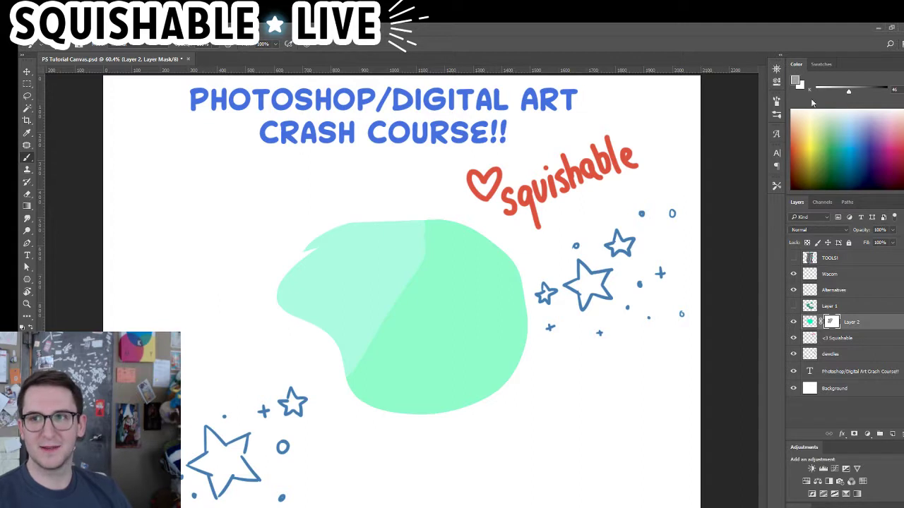
{"action": "left_click_drag", "start_coordinate": [850, 91], "coordinate": [861, 92]}
{"action": "mouse_move", "coordinate": [334, 243]}
{"action": "left_mouse_down"}
{"action": "mouse_move", "coordinate": [311, 256]}
{"action": "mouse_move", "coordinate": [341, 216]}
{"action": "mouse_move", "coordinate": [369, 208]}
{"action": "mouse_move", "coordinate": [331, 237]}
{"action": "mouse_move", "coordinate": [329, 190]}
{"action": "mouse_move", "coordinate": [319, 286]}
{"action": "mouse_move", "coordinate": [336, 271]}
{"action": "mouse_move", "coordinate": [279, 295]}
{"action": "left_mouse_up"}
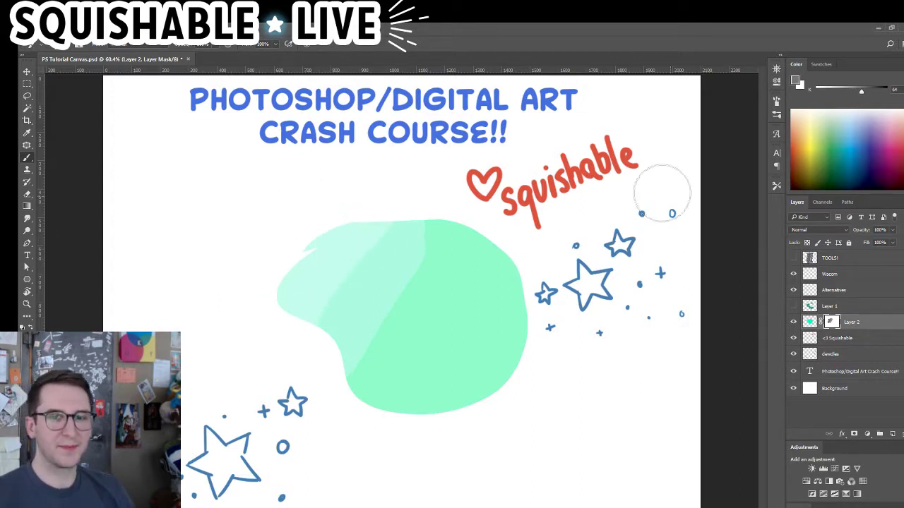
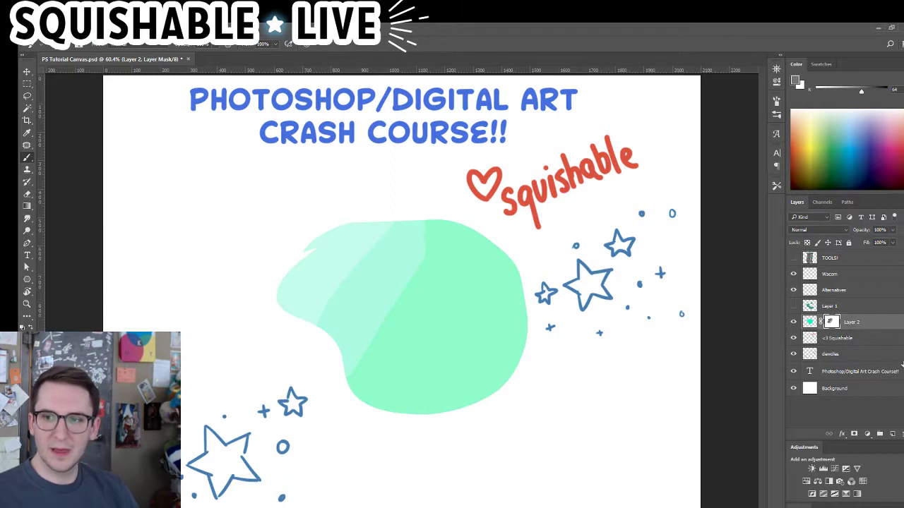
Delete Layer 1 and the masked Layer 2
{"action": "left_click", "coordinate": [809, 322]}
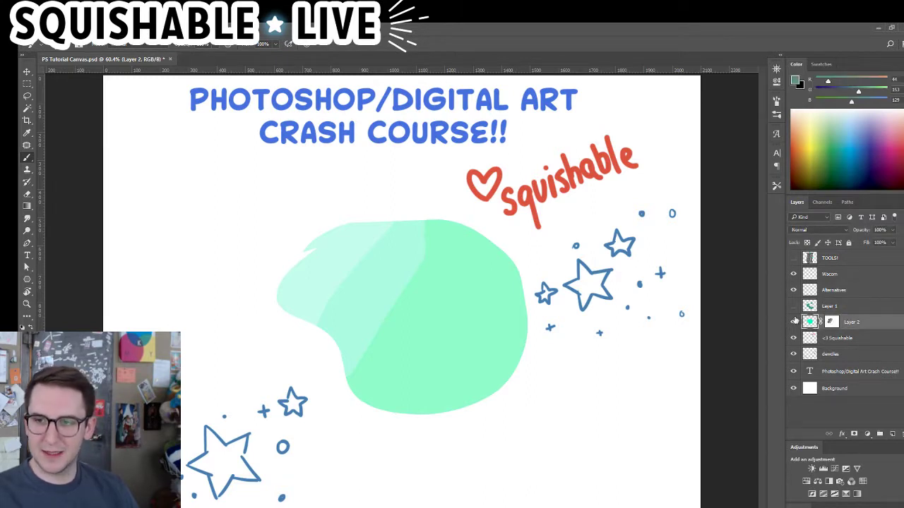
{"action": "left_click", "coordinate": [839, 309], "text": "shift"}
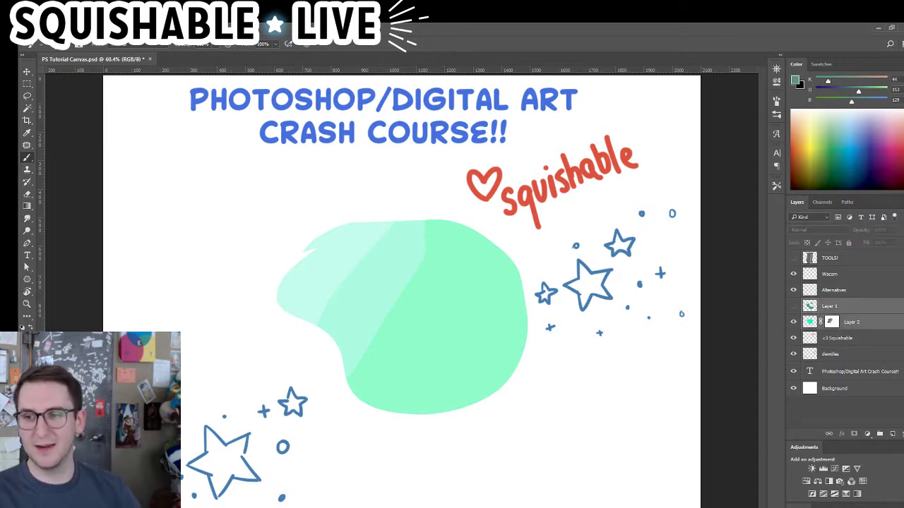
{"action": "left_click", "coordinate": [903, 435]}
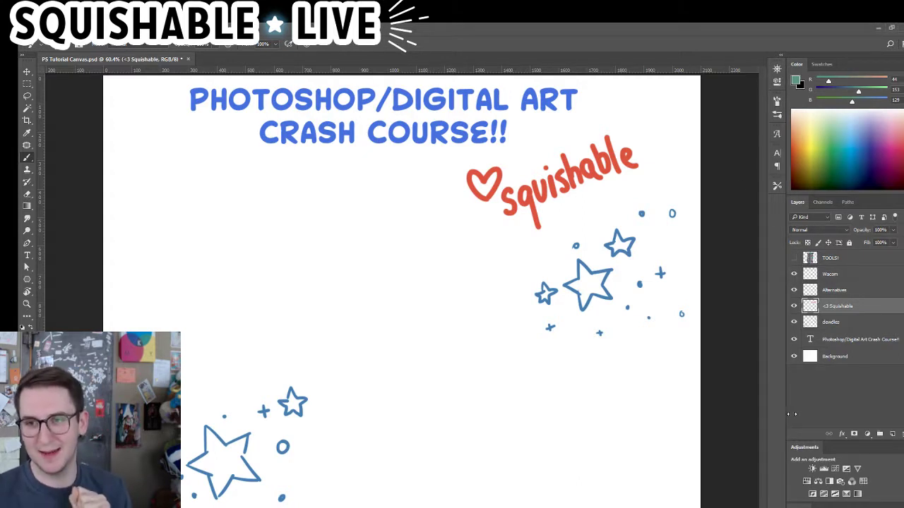
Add a new layer above "<3 Squishable" and paint a large solid dark purple circle, undoing the last stroke on its lower edge
{"action": "left_click_drag", "start_coordinate": [788, 415], "coordinate": [793, 414]}
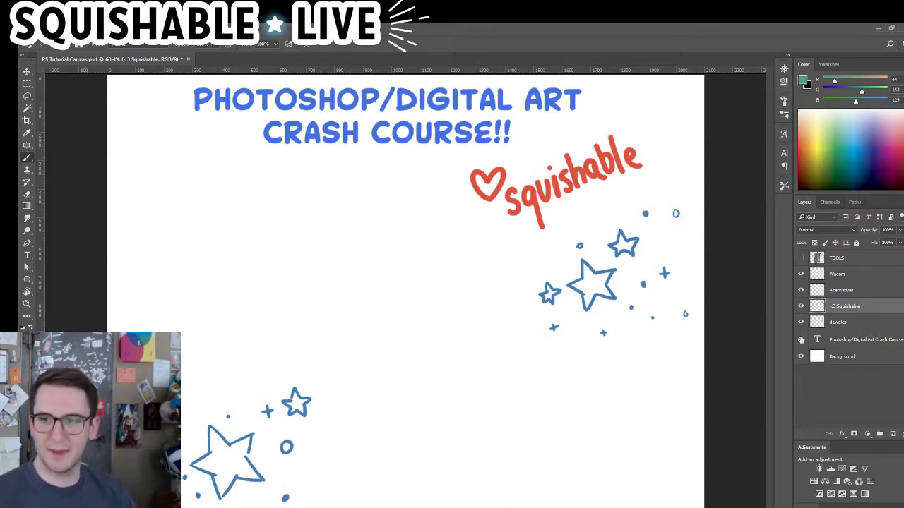
{"action": "left_click", "coordinate": [892, 434]}
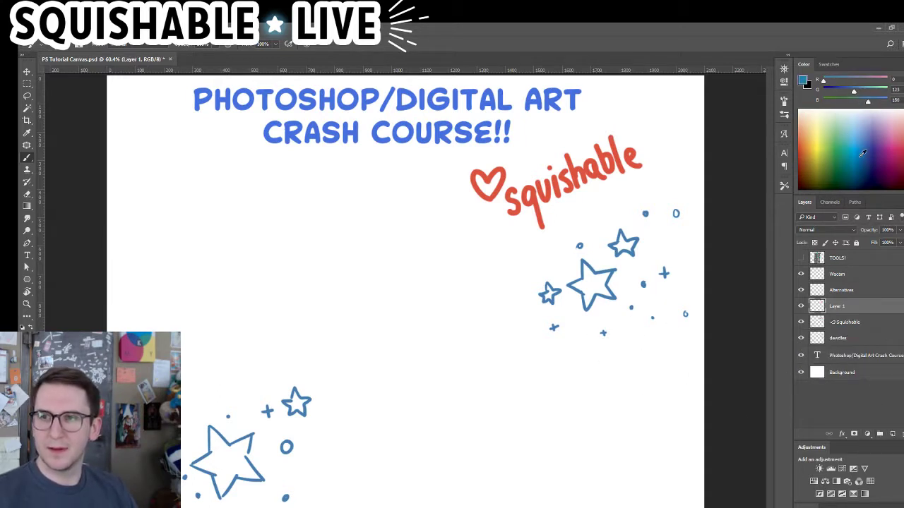
{"action": "left_click", "coordinate": [883, 159]}
{"action": "mouse_move", "coordinate": [375, 295]}
{"action": "left_mouse_down"}
{"action": "mouse_move", "coordinate": [424, 262]}
{"action": "mouse_move", "coordinate": [474, 420]}
{"action": "mouse_move", "coordinate": [414, 323]}
{"action": "mouse_move", "coordinate": [379, 374]}
{"action": "left_mouse_up"}
{"action": "left_click_drag", "start_coordinate": [504, 378], "coordinate": [483, 414]}
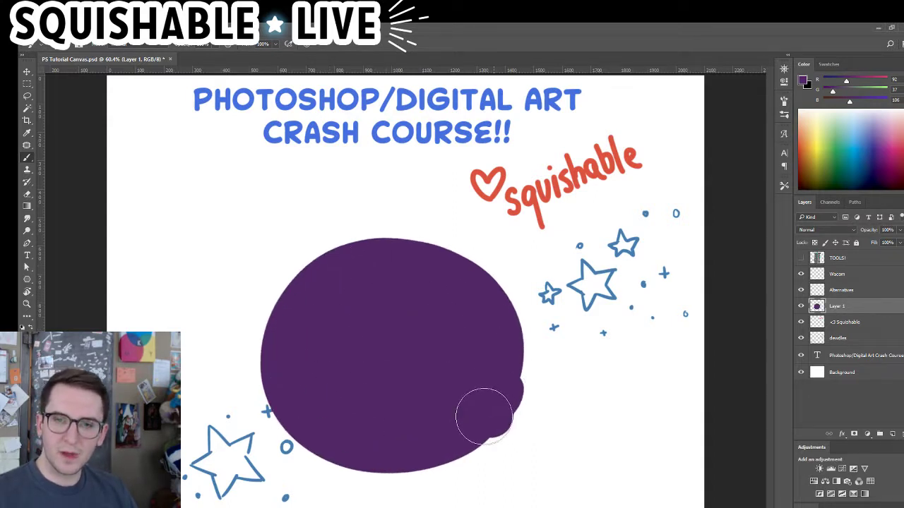
{"action": "key", "text": "ctrl+z"}
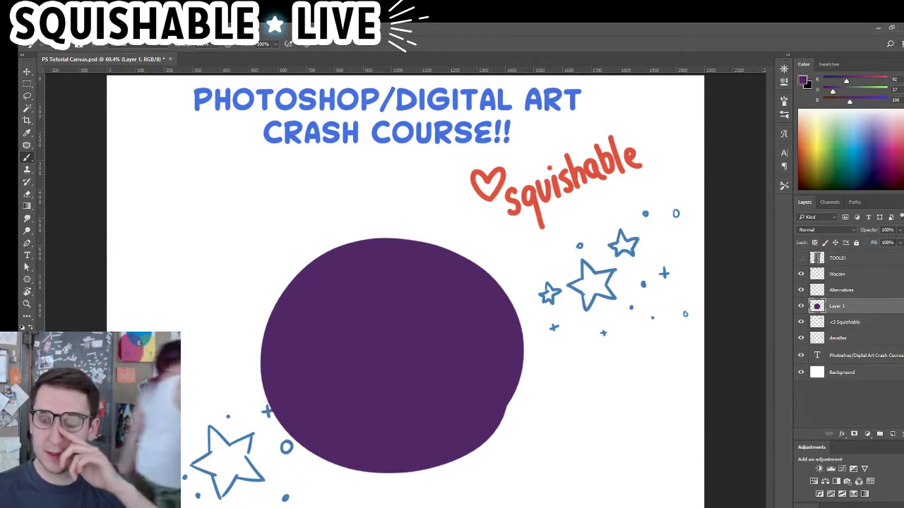
Lower the purple circle layer's opacity to 26% and return it to 100%
{"action": "left_click", "coordinate": [900, 230]}
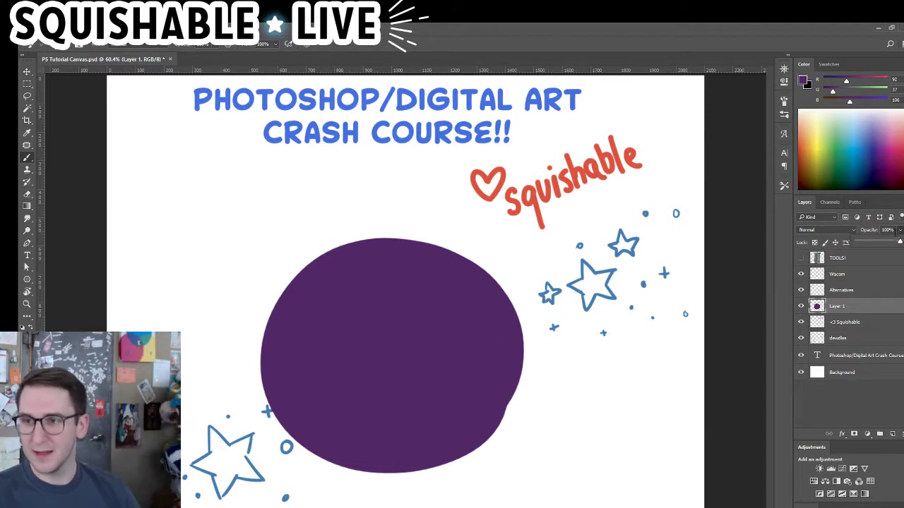
{"action": "left_click_drag", "start_coordinate": [897, 242], "coordinate": [867, 242]}
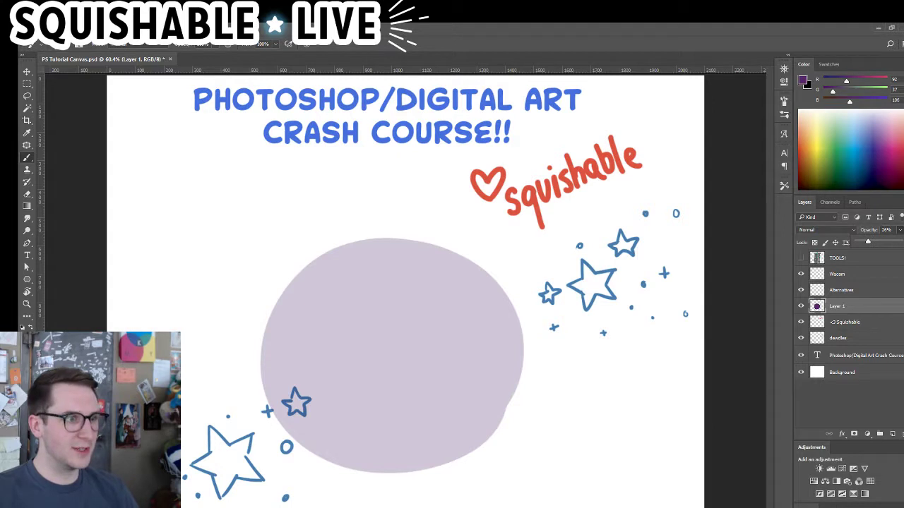
{"action": "key", "text": "Return"}
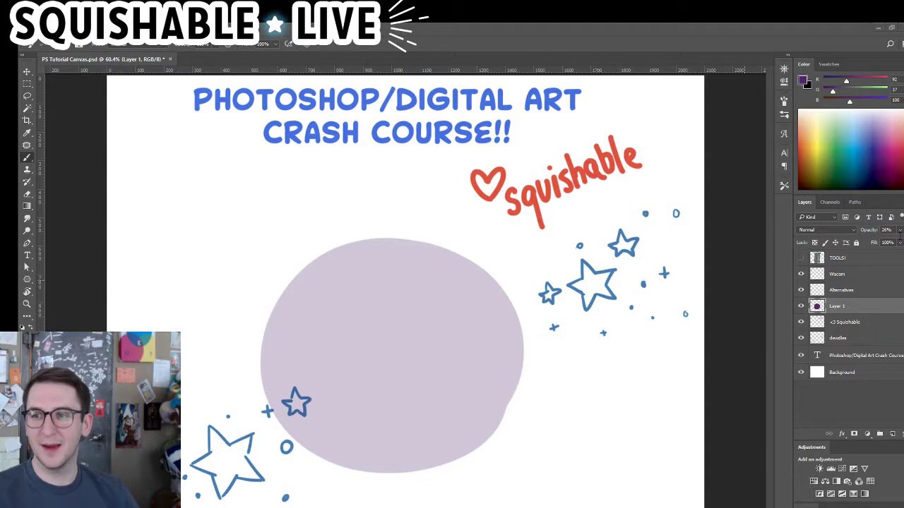
{"action": "left_click", "coordinate": [900, 231]}
{"action": "left_click_drag", "start_coordinate": [884, 242], "coordinate": [903, 242]}
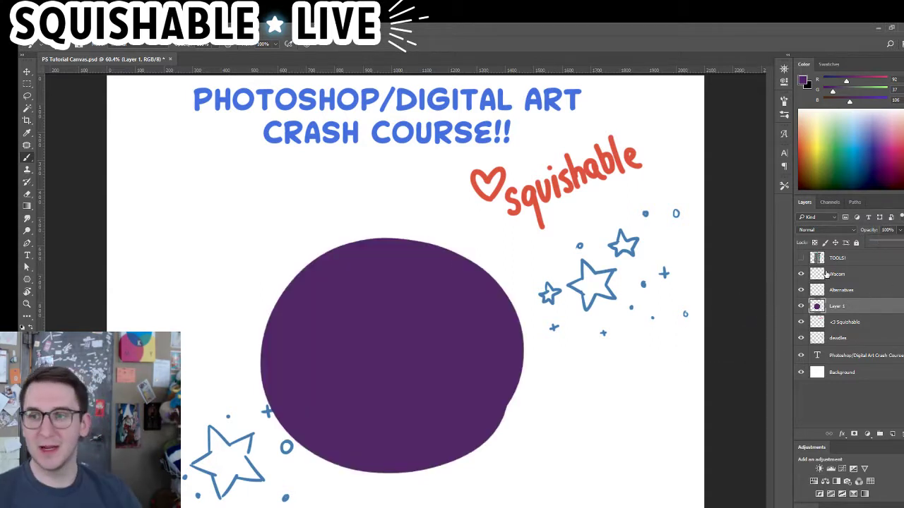
Set Layer 1's blending mode to Multiply and move the purple circle over the lower-left star doodles
{"action": "left_click", "coordinate": [828, 233]}
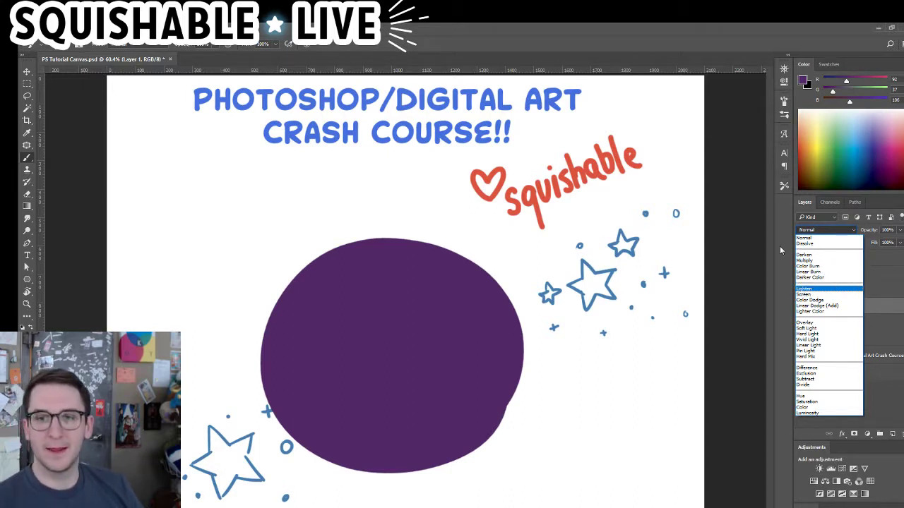
{"action": "left_click", "coordinate": [530, 211]}
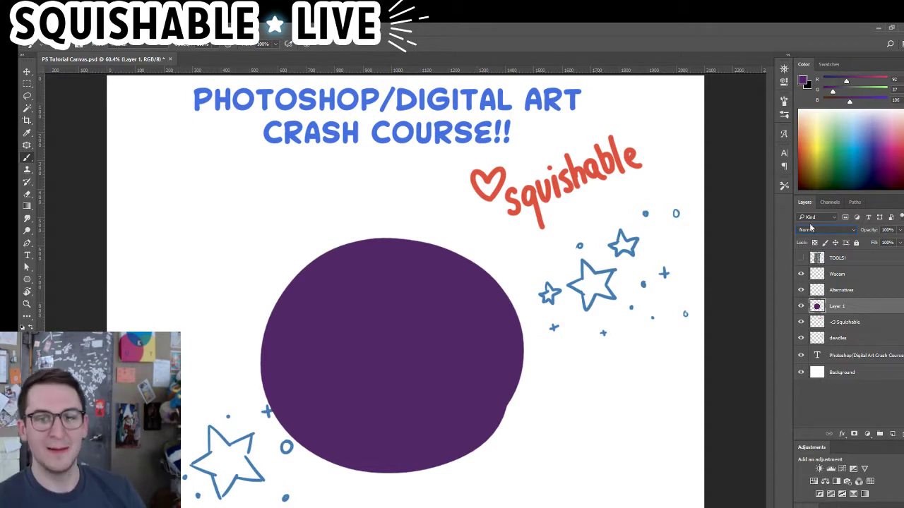
{"action": "left_click", "coordinate": [835, 230]}
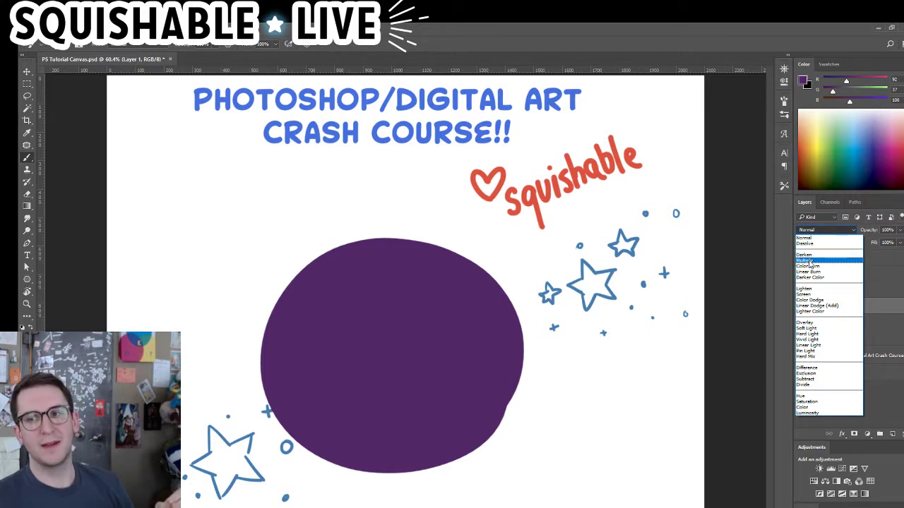
{"action": "left_click", "coordinate": [810, 261]}
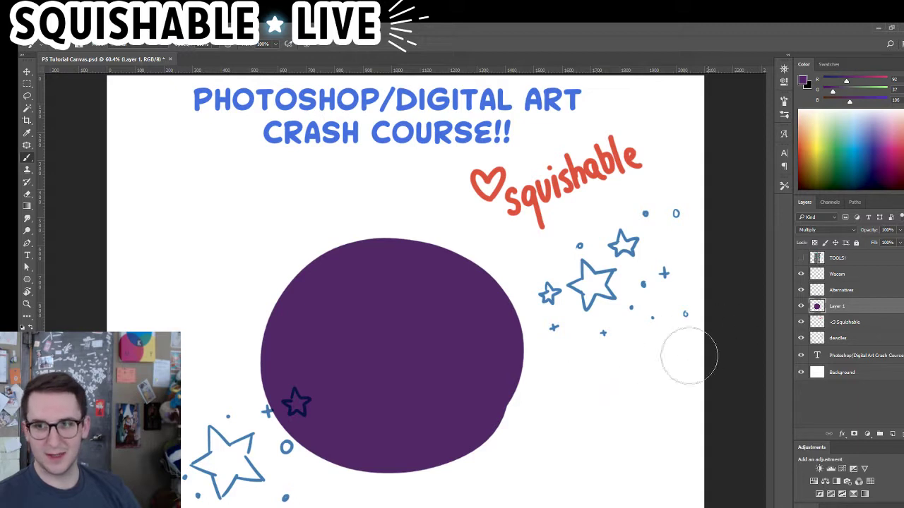
{"action": "key", "text": "v"}
{"action": "left_click_drag", "start_coordinate": [398, 369], "coordinate": [320, 407]}
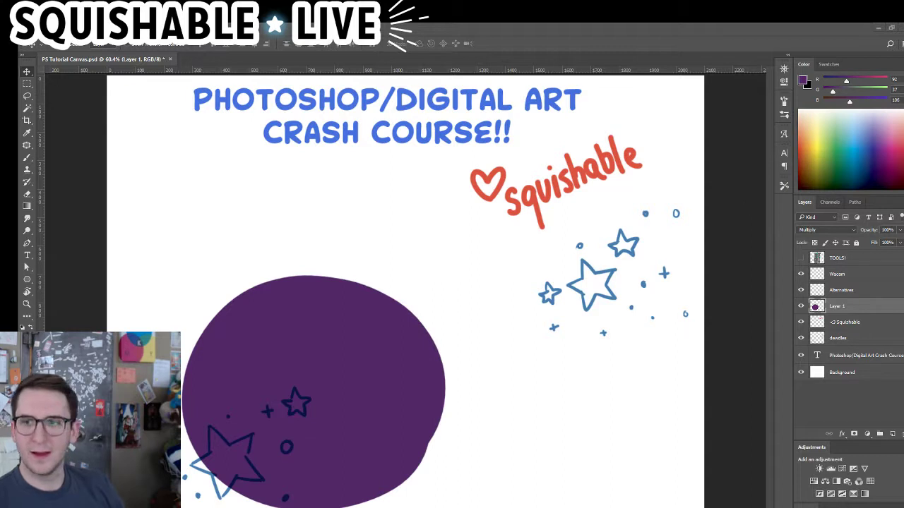
Try the Dissolve blending mode on the purple circle's layer and switch it to Normal
{"action": "left_click", "coordinate": [829, 230]}
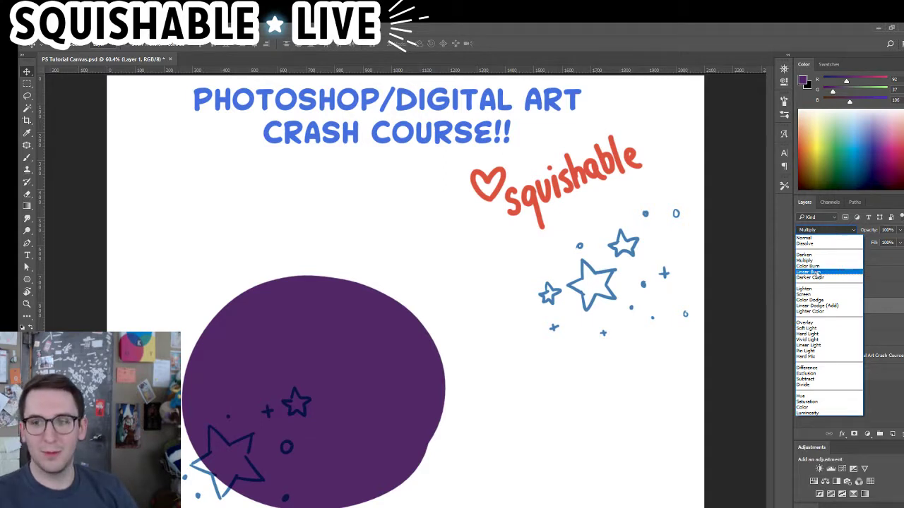
{"action": "left_click", "coordinate": [822, 244]}
{"action": "left_click", "coordinate": [823, 231]}
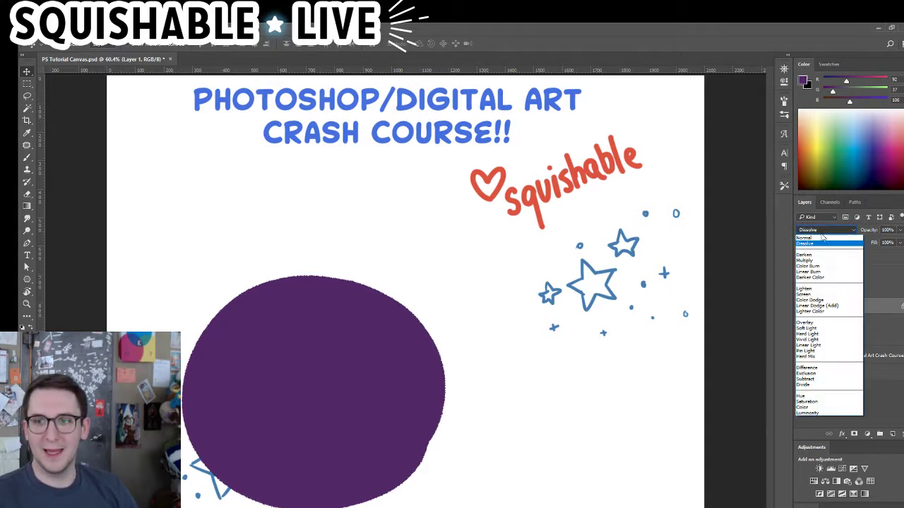
{"action": "left_click", "coordinate": [822, 239]}
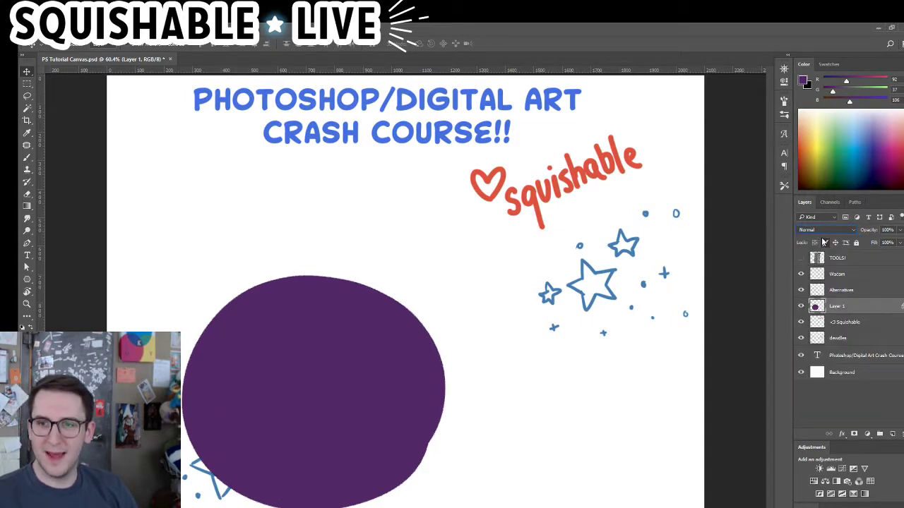
Try the blending modes from Darken through Linear Burn on the purple circle's layer and return it to Normal
{"action": "key", "text": "Down"}
{"action": "key", "text": "Down"}
{"action": "key", "text": "Down"}
{"action": "key", "text": "Down"}
{"action": "key", "text": "Down"}
{"action": "key", "text": "Down"}
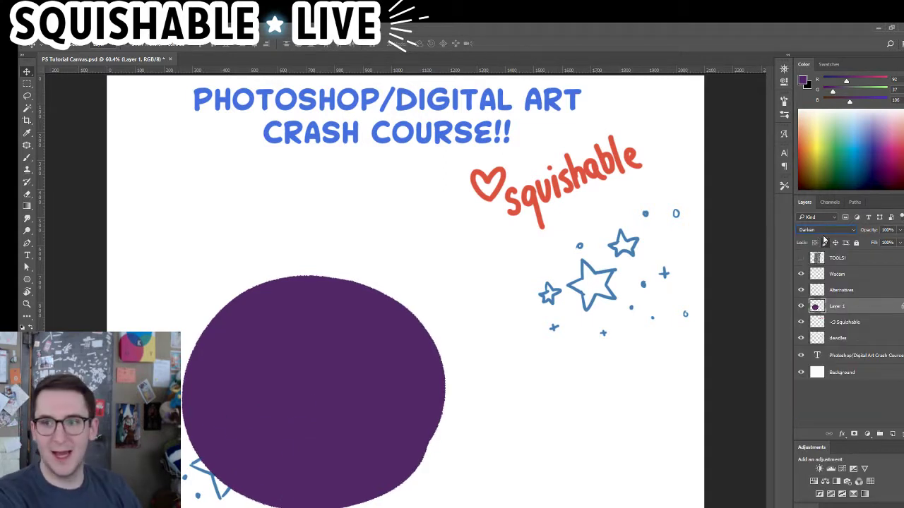
{"action": "scroll", "coordinate": [823, 234], "scroll_direction": "up", "scroll_amount": 1}
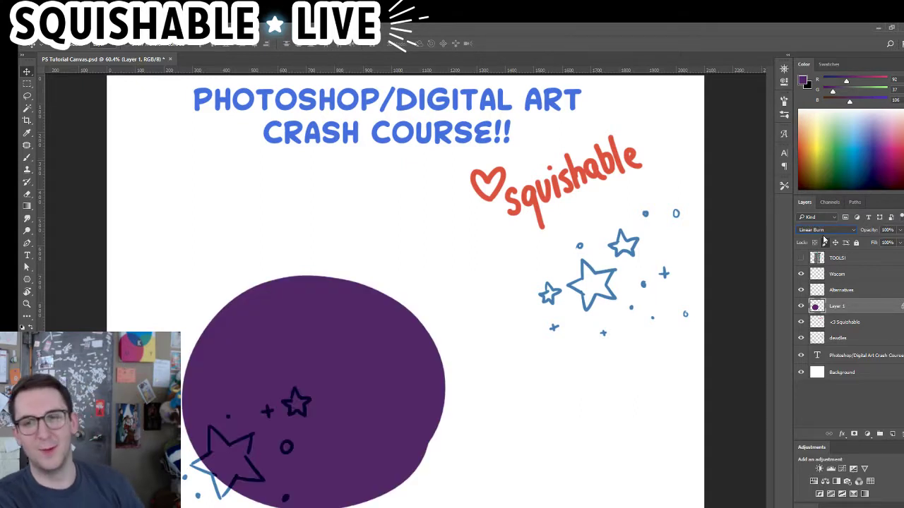
{"action": "scroll", "coordinate": [822, 234], "scroll_direction": "down", "scroll_amount": 2}
{"action": "scroll", "coordinate": [823, 234], "scroll_direction": "up", "scroll_amount": 2}
{"action": "key", "text": "Up"}
{"action": "key", "text": "Up"}
{"action": "key", "text": "Up"}
{"action": "key", "text": "Up"}
{"action": "key", "text": "Up"}
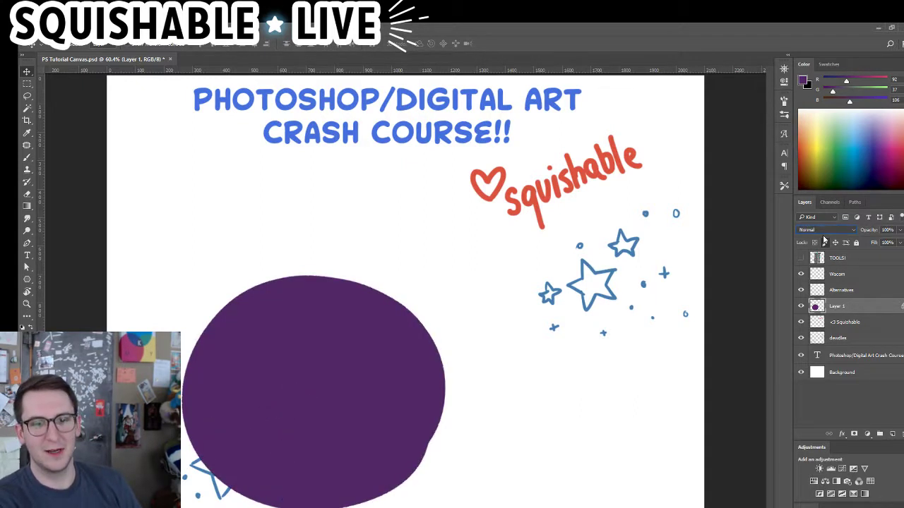
Cycle the purple circle's layer through the blending modes, including Darker Color, Overlay, Hard Light and Exclusion, ending on Luminosity
{"action": "key", "text": "Down"}
{"action": "key", "text": "Down"}
{"action": "key", "text": "Down"}
{"action": "key", "text": "Down"}
{"action": "scroll", "coordinate": [822, 240], "scroll_direction": "down", "scroll_amount": 4}
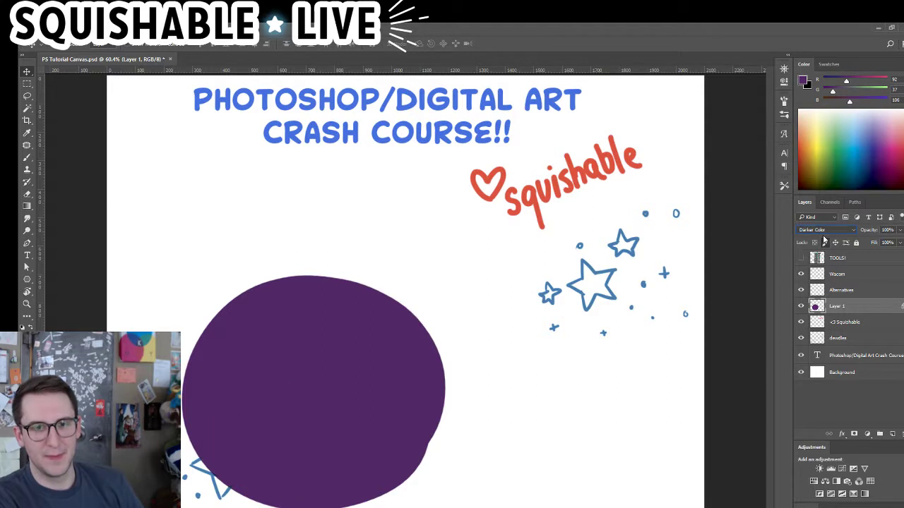
{"action": "scroll", "coordinate": [823, 240], "scroll_direction": "down", "scroll_amount": 4}
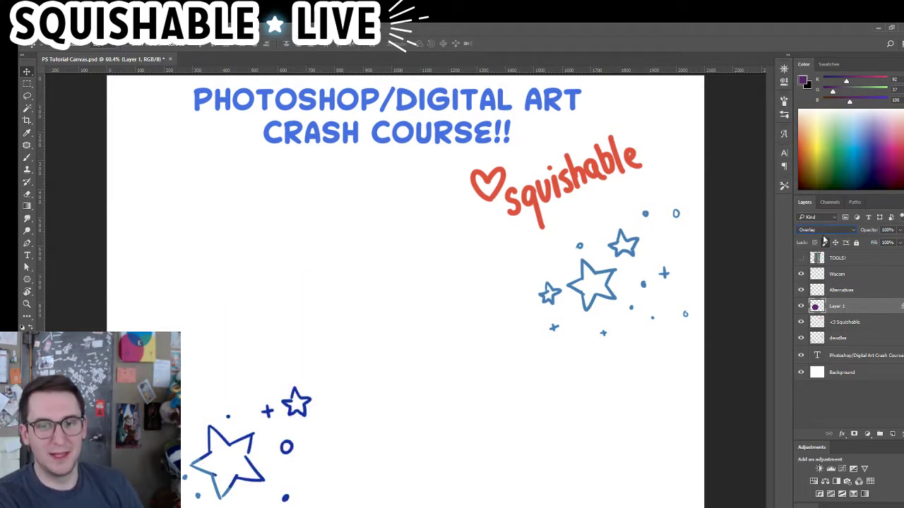
{"action": "scroll", "coordinate": [822, 240], "scroll_direction": "down", "scroll_amount": 3}
{"action": "scroll", "coordinate": [823, 240], "scroll_direction": "down", "scroll_amount": 4}
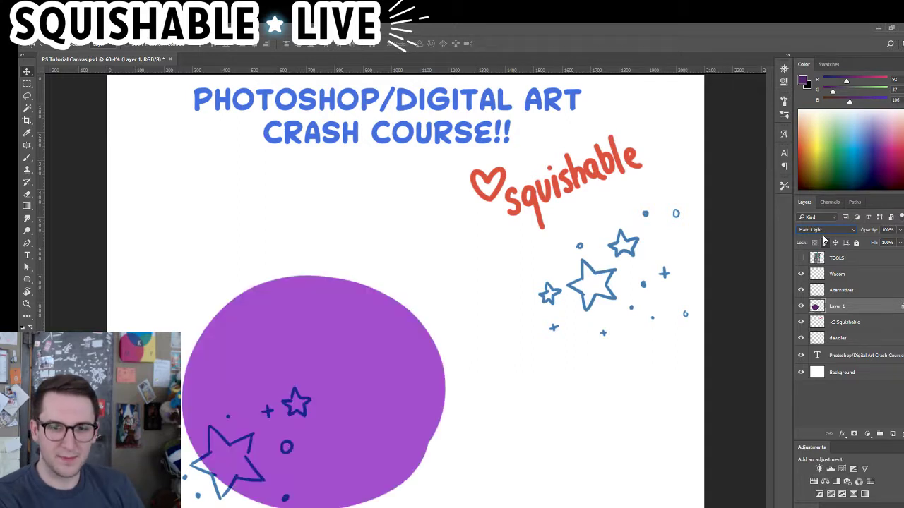
{"action": "scroll", "coordinate": [822, 240], "scroll_direction": "down", "scroll_amount": 4}
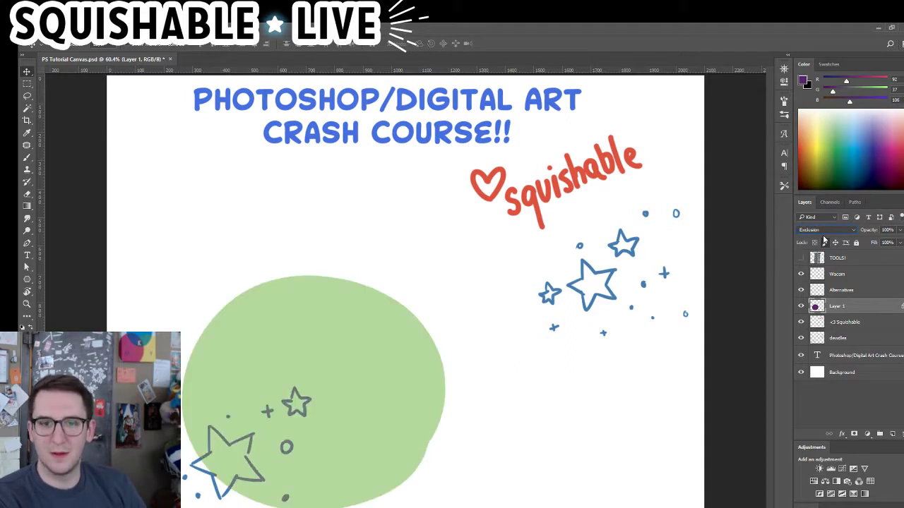
{"action": "scroll", "coordinate": [823, 240], "scroll_direction": "down", "scroll_amount": 2}
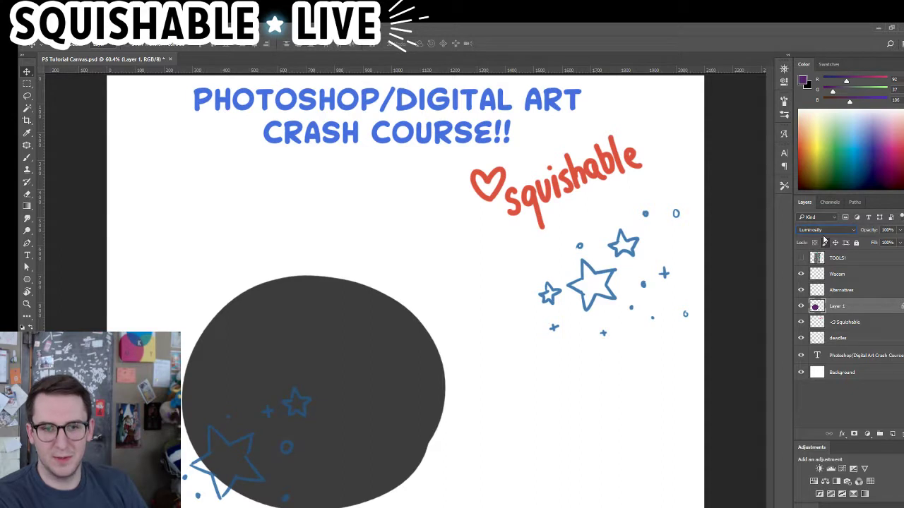
Set the purple circle layer's blending mode to Normal and delete the layer
{"action": "left_click", "coordinate": [851, 233]}
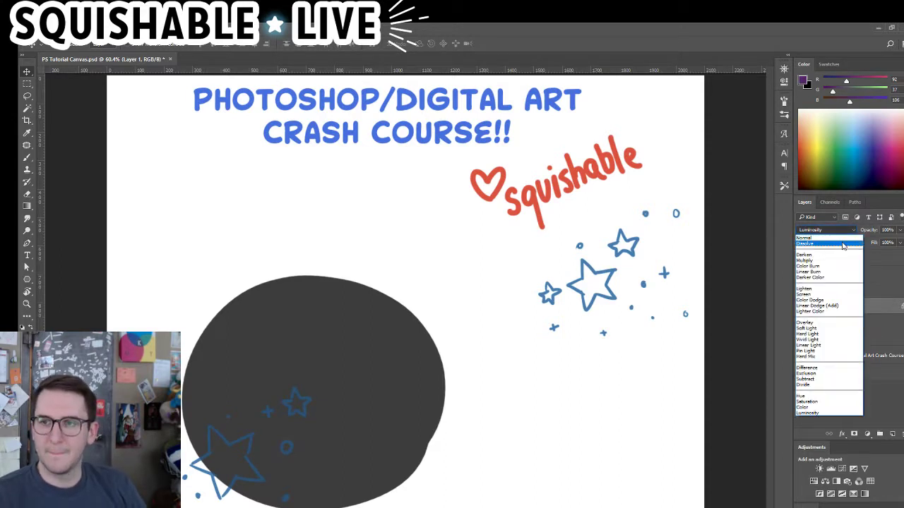
{"action": "left_click", "coordinate": [845, 238]}
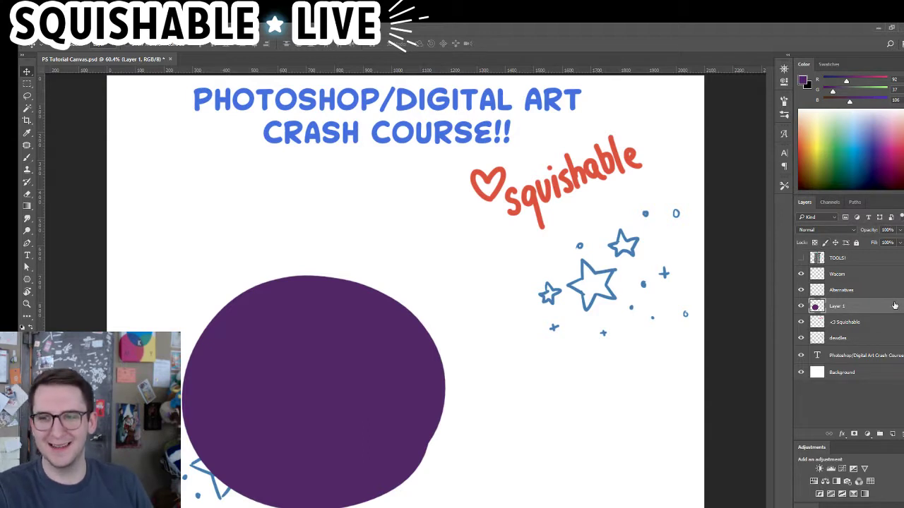
{"action": "left_click", "coordinate": [903, 433]}
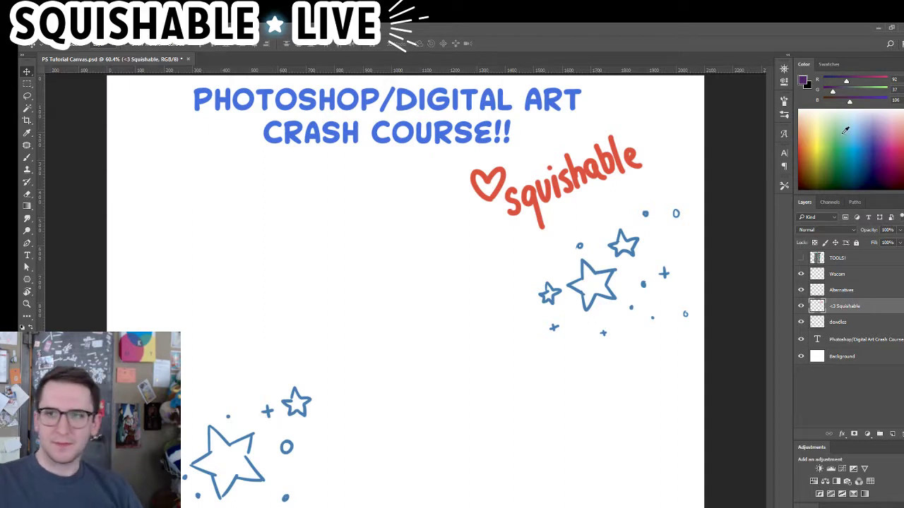
Browse the tool presets for Kyle's drawing, inking, paint and watercolor brushes
{"action": "left_click", "coordinate": [786, 154]}
{"action": "left_click", "coordinate": [785, 154]}
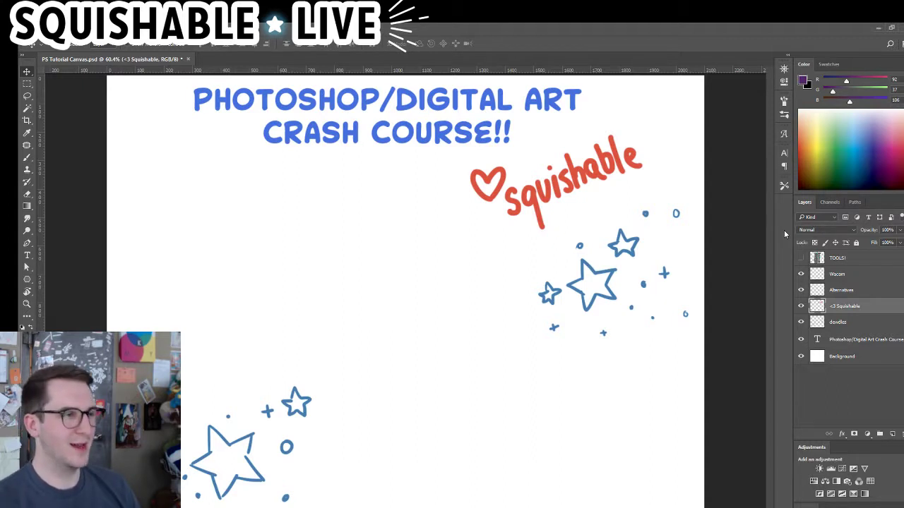
{"action": "left_click", "coordinate": [783, 186]}
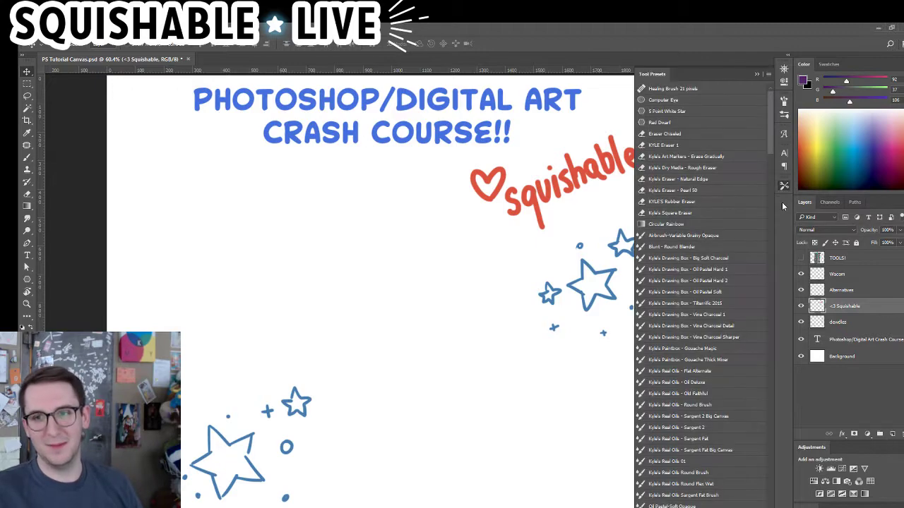
{"action": "mouse_move", "coordinate": [768, 153]}
{"action": "left_mouse_down"}
{"action": "mouse_move", "coordinate": [778, 334]}
{"action": "mouse_move", "coordinate": [776, 381]}
{"action": "mouse_move", "coordinate": [766, 378]}
{"action": "left_mouse_up"}
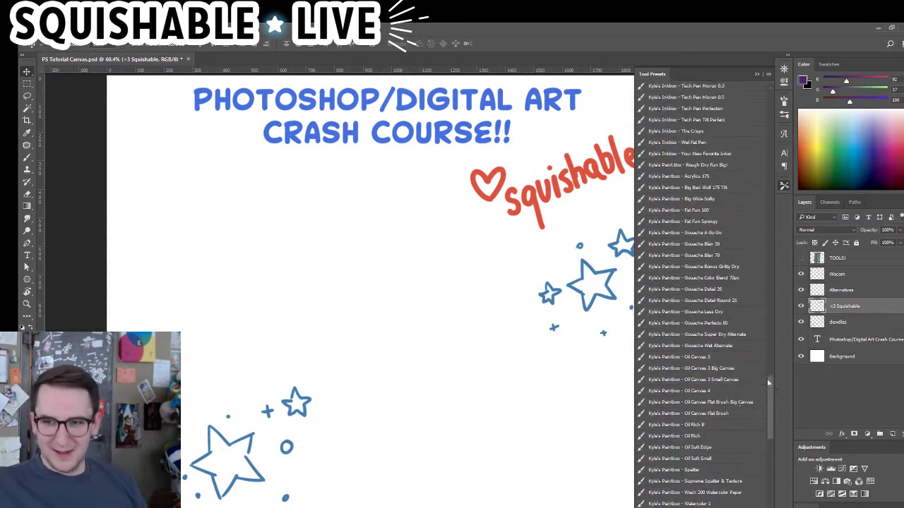
{"action": "scroll", "coordinate": [739, 344], "scroll_direction": "down", "scroll_amount": 3}
{"action": "scroll", "coordinate": [739, 344], "scroll_direction": "down", "scroll_amount": 4}
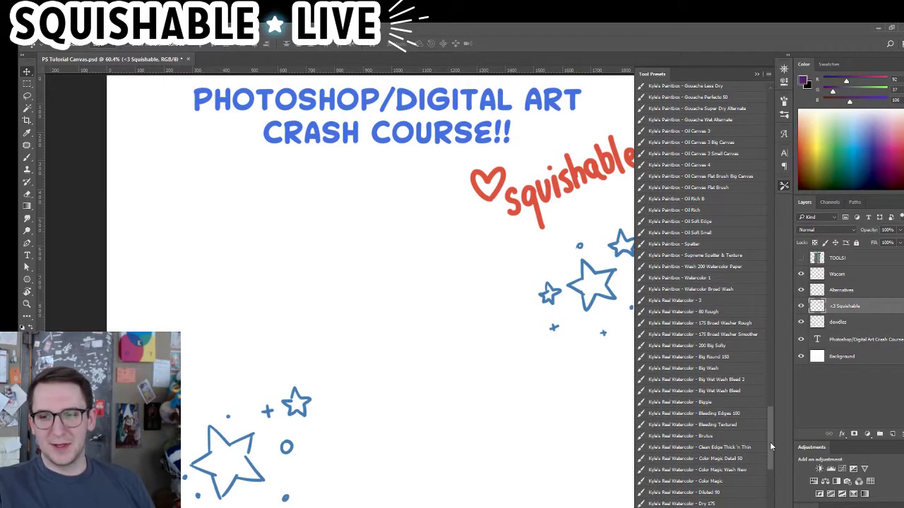
{"action": "mouse_move", "coordinate": [770, 439]}
{"action": "left_mouse_down"}
{"action": "mouse_move", "coordinate": [756, 345]}
{"action": "mouse_move", "coordinate": [770, 289]}
{"action": "left_mouse_up"}
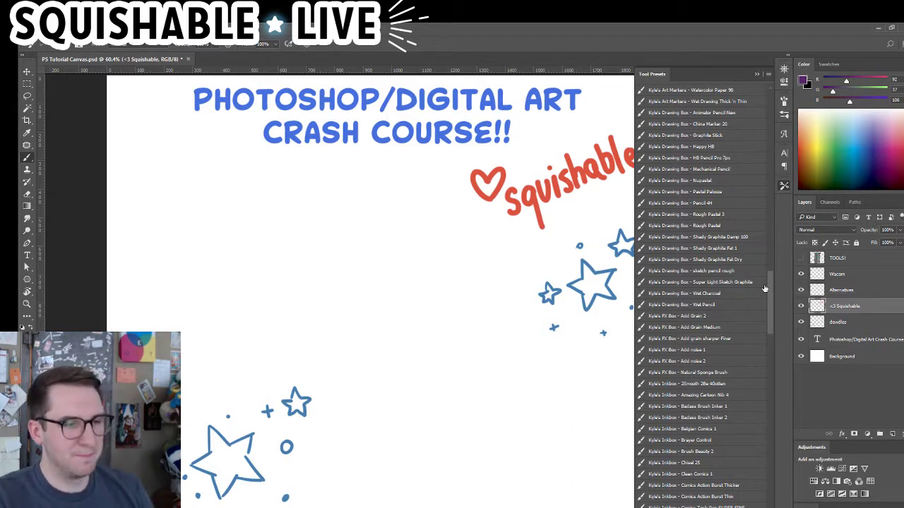
{"action": "left_click", "coordinate": [783, 186]}
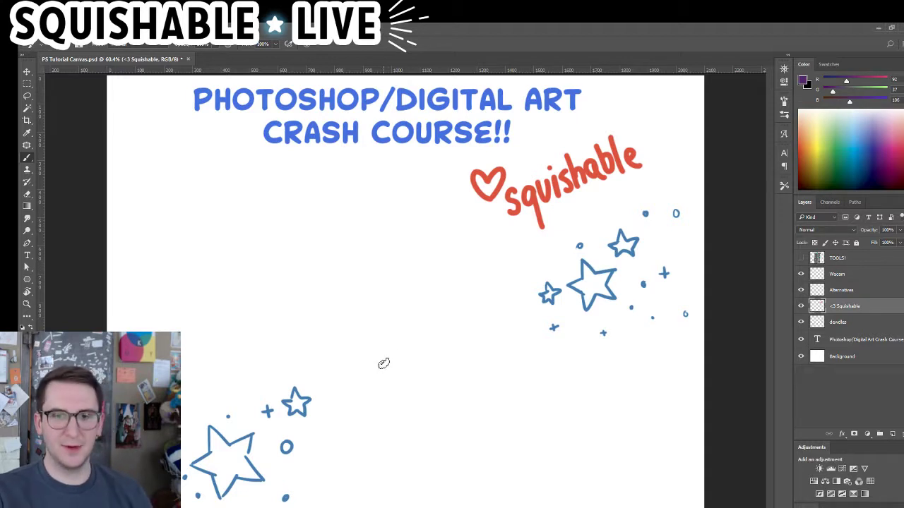
Paint two thick purple test strokes with the rough-edged brush on the "<3 Squishable" layer and undo both
{"action": "mouse_move", "coordinate": [323, 278]}
{"action": "left_mouse_down"}
{"action": "mouse_move", "coordinate": [388, 362]}
{"action": "mouse_move", "coordinate": [394, 173]}
{"action": "left_mouse_up"}
{"action": "left_click_drag", "start_coordinate": [397, 212], "coordinate": [159, 282]}
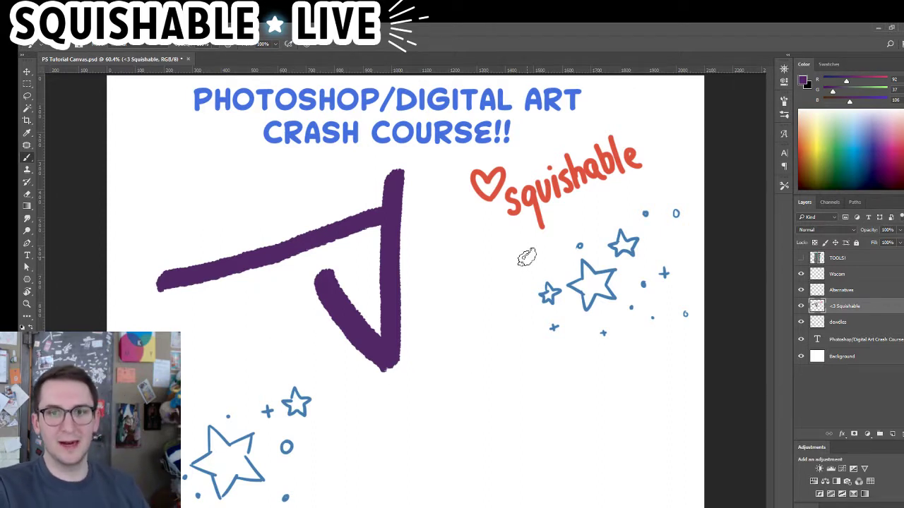
{"action": "key", "text": "ctrl+z"}
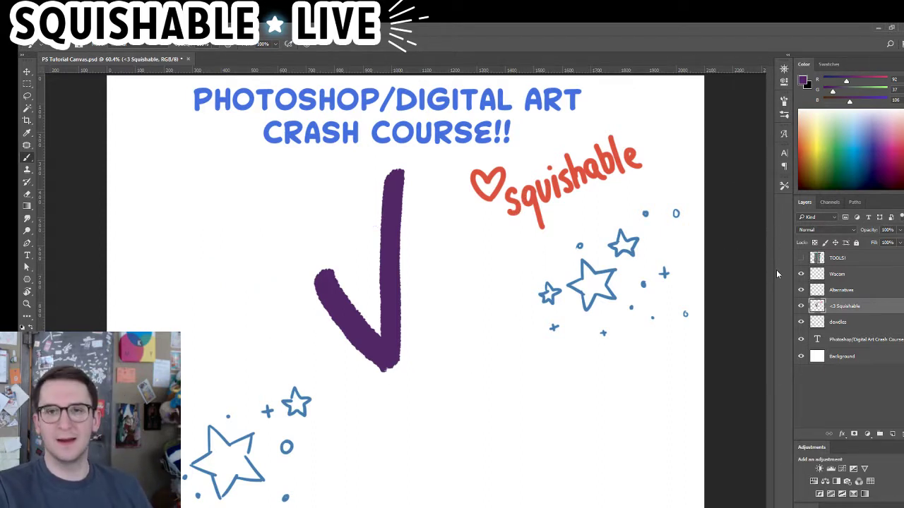
{"action": "key", "text": "ctrl+z"}
Switch to a plain hard round brush from the brush presets
{"action": "left_click", "coordinate": [783, 186]}
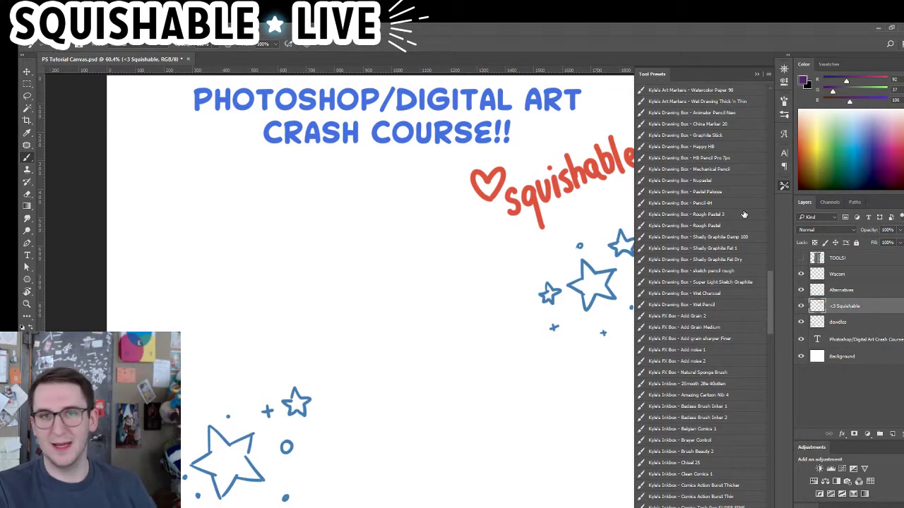
{"action": "scroll", "coordinate": [743, 213], "scroll_direction": "down", "scroll_amount": 3}
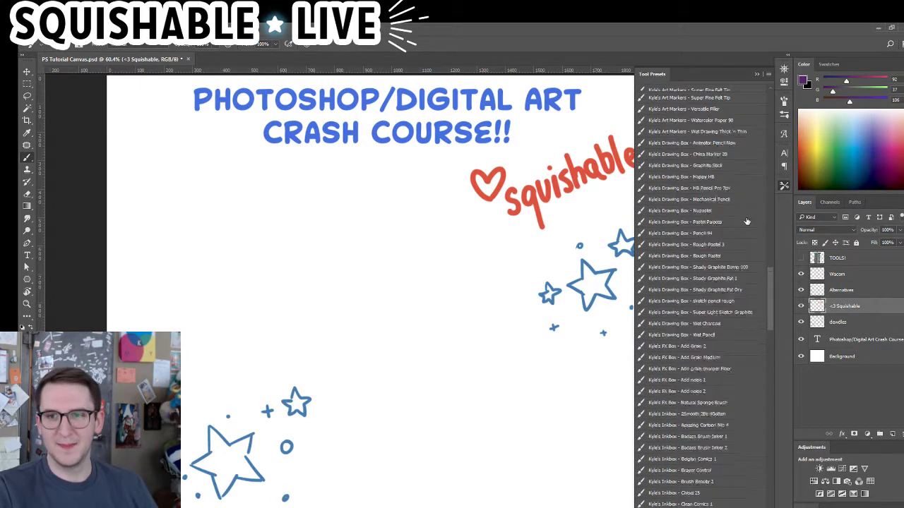
{"action": "left_click", "coordinate": [787, 116]}
{"action": "left_click", "coordinate": [664, 168]}
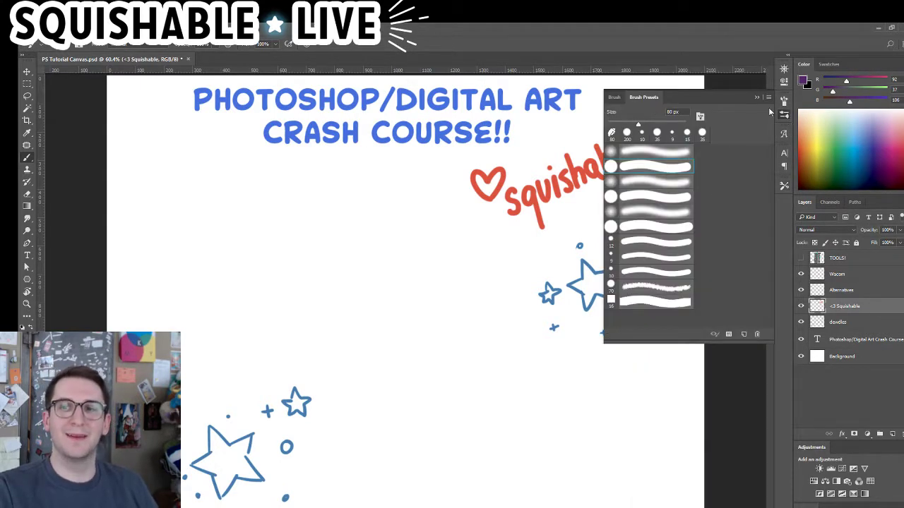
{"action": "left_click", "coordinate": [787, 115]}
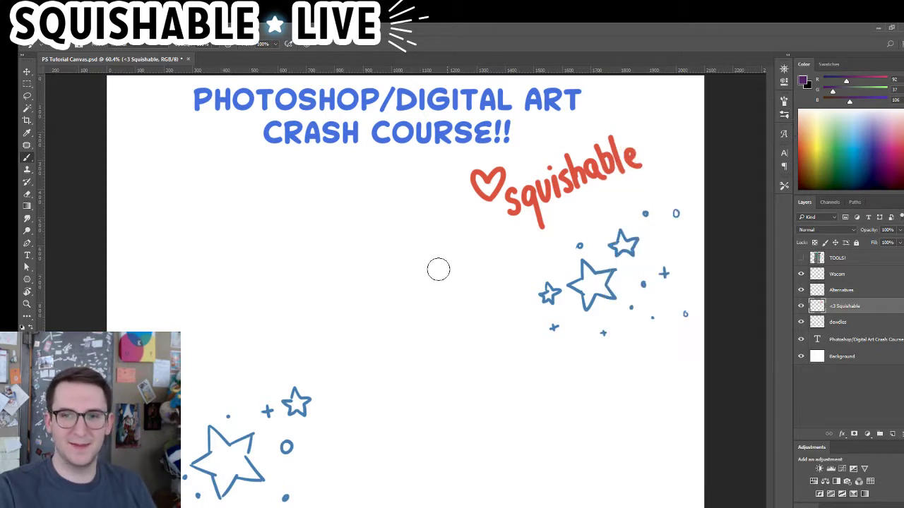
Paint a series of separate purple test strokes with the hard round brush in the middle of the canvas and undo them all
{"action": "left_click_drag", "start_coordinate": [407, 295], "coordinate": [370, 486]}
{"action": "key", "text": "ctrl+z"}
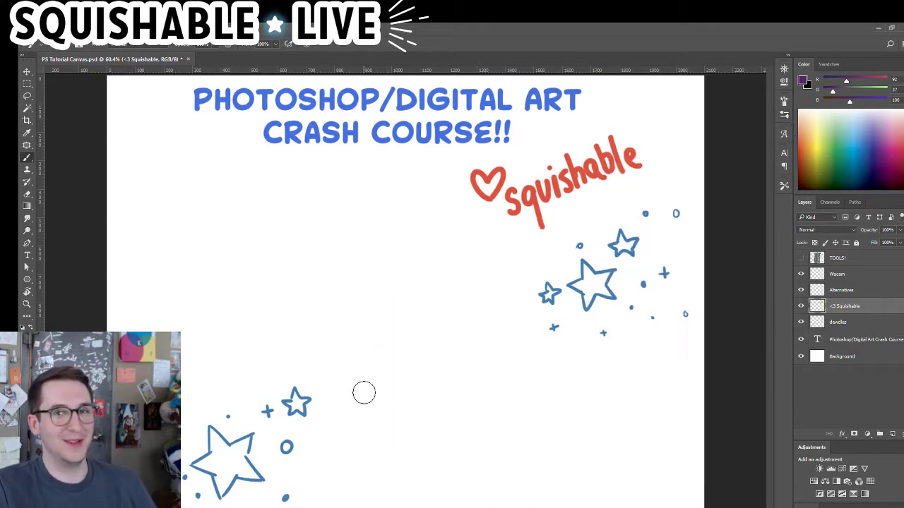
{"action": "left_click_drag", "start_coordinate": [267, 227], "coordinate": [336, 238]}
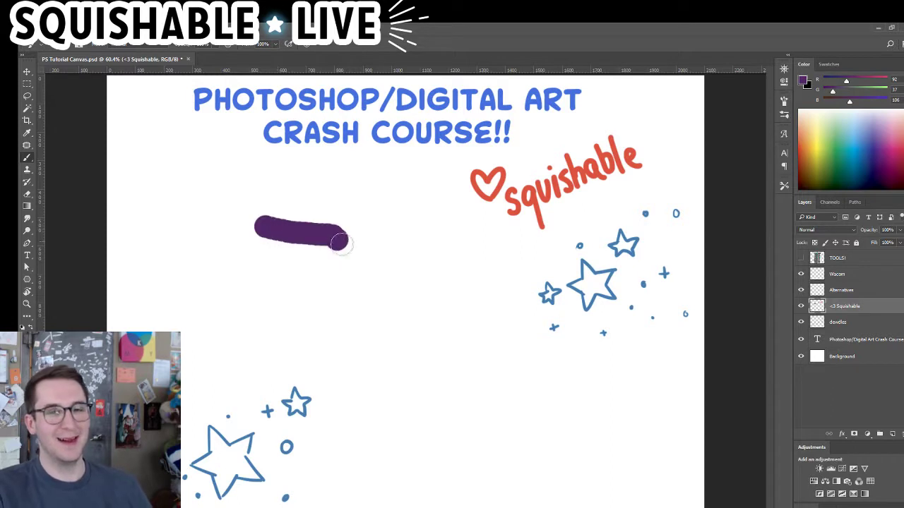
{"action": "left_click_drag", "start_coordinate": [294, 265], "coordinate": [346, 266]}
{"action": "left_click_drag", "start_coordinate": [303, 305], "coordinate": [423, 305]}
{"action": "left_click_drag", "start_coordinate": [380, 339], "coordinate": [460, 318]}
{"action": "mouse_move", "coordinate": [401, 242]}
{"action": "left_mouse_down"}
{"action": "mouse_move", "coordinate": [406, 291]}
{"action": "mouse_move", "coordinate": [466, 299]}
{"action": "left_mouse_up"}
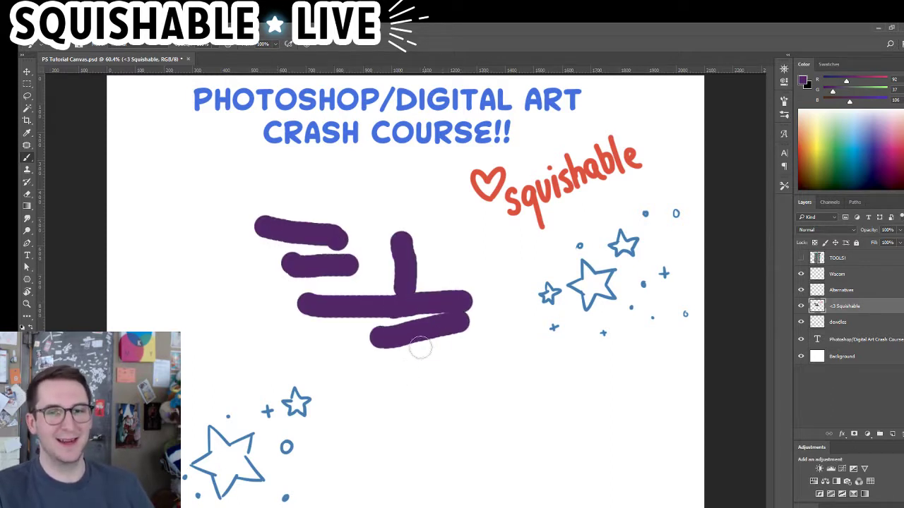
{"action": "left_click_drag", "start_coordinate": [421, 351], "coordinate": [339, 397]}
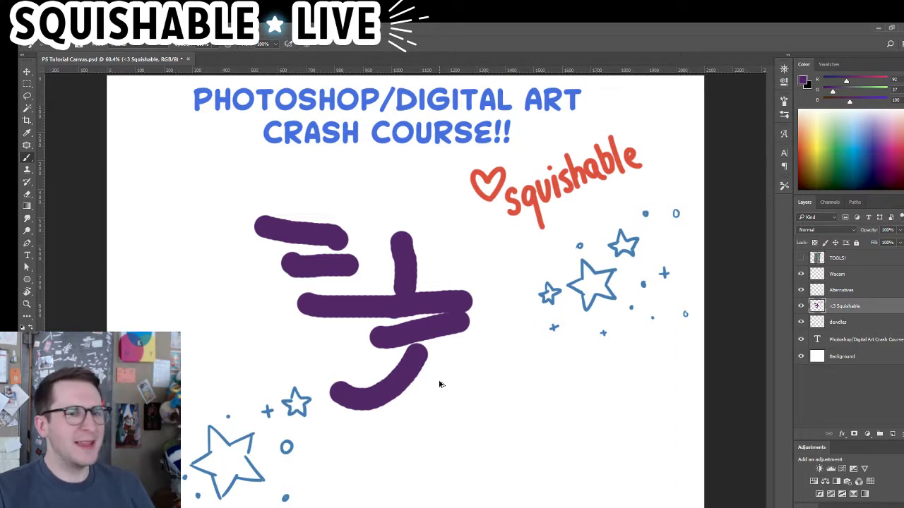
{"action": "key", "text": "ctrl+z"}
{"action": "key", "text": "ctrl+z"}
{"action": "key", "text": "ctrl+z"}
{"action": "key", "text": "ctrl+z"}
{"action": "key", "text": "ctrl+z"}
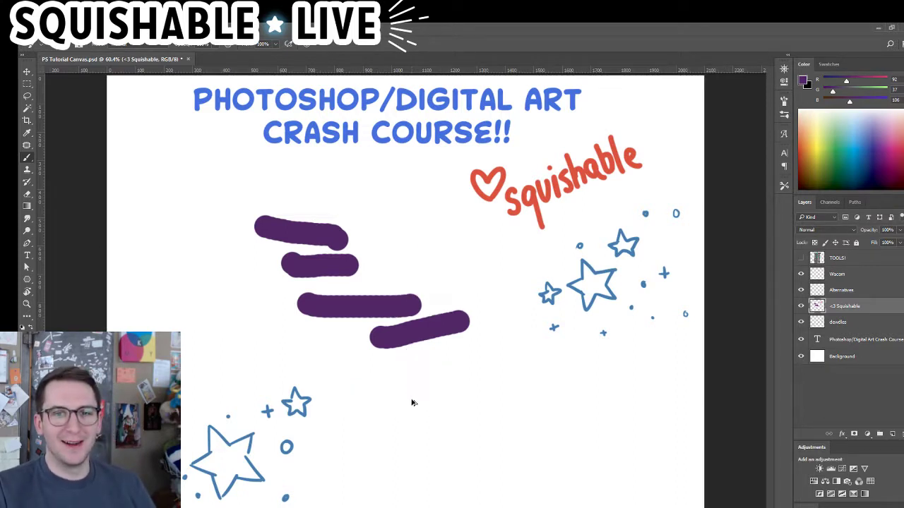
{"action": "key", "text": "ctrl+z"}
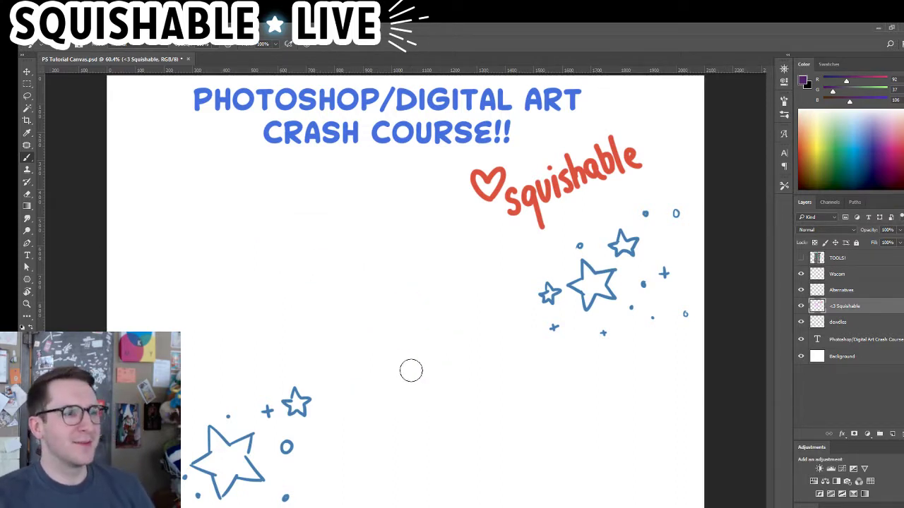
Add a new layer above "<3 Squishable", paint four thick horizontal purple test strokes on it and undo them
{"action": "left_click", "coordinate": [891, 435]}
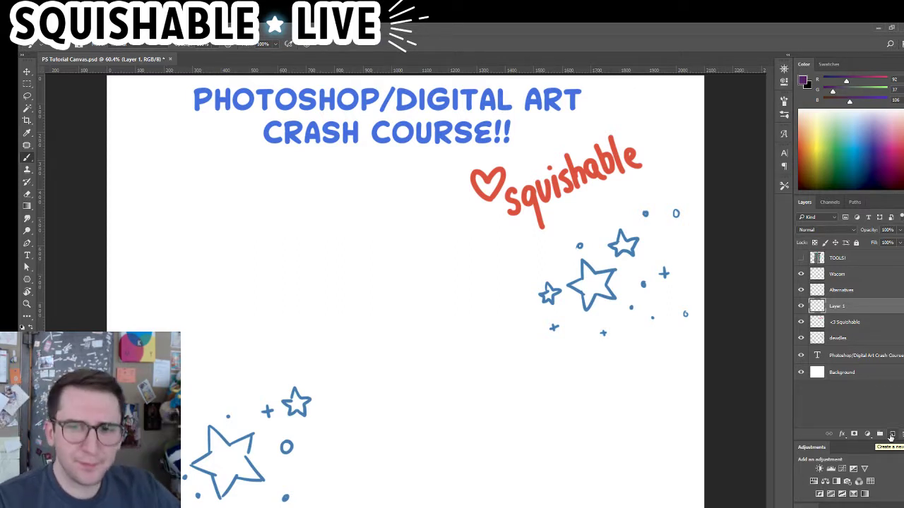
{"action": "left_click_drag", "start_coordinate": [210, 279], "coordinate": [420, 286]}
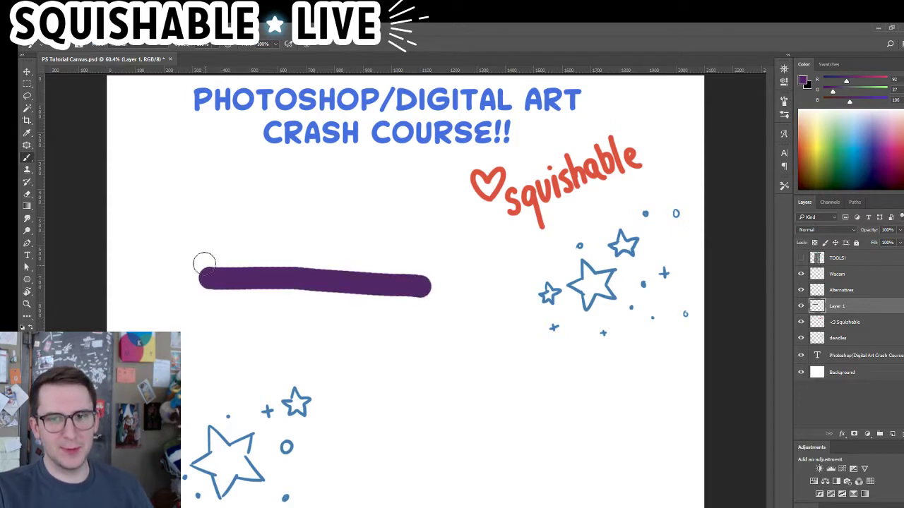
{"action": "left_click_drag", "start_coordinate": [186, 245], "coordinate": [400, 270]}
{"action": "left_click_drag", "start_coordinate": [148, 238], "coordinate": [409, 233]}
{"action": "left_click_drag", "start_coordinate": [145, 205], "coordinate": [441, 199]}
{"action": "key", "text": "ctrl+z"}
{"action": "key", "text": "ctrl+z"}
{"action": "key", "text": "ctrl+z"}
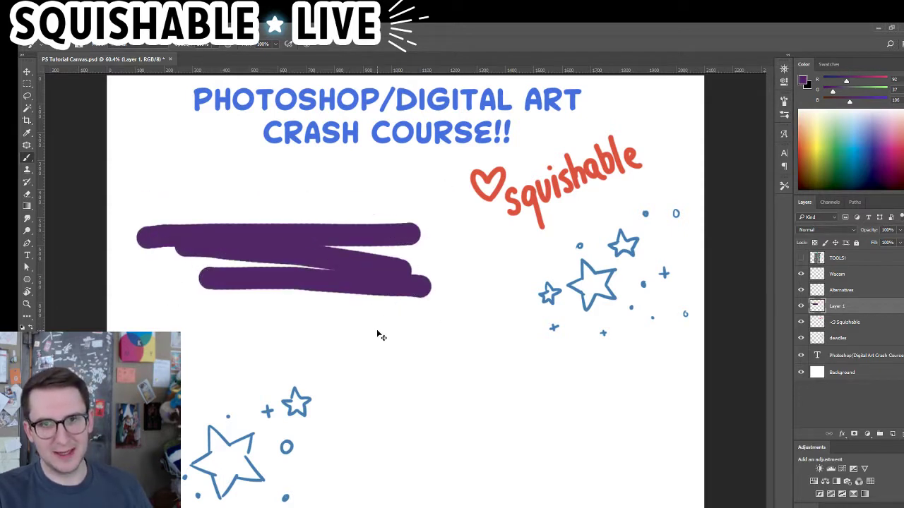
{"action": "key", "text": "ctrl+z"}
Paint one long horizontal purple stroke below the title, reaching across the red lettering, undoing two trial strokes first
{"action": "left_click_drag", "start_coordinate": [188, 210], "coordinate": [473, 238]}
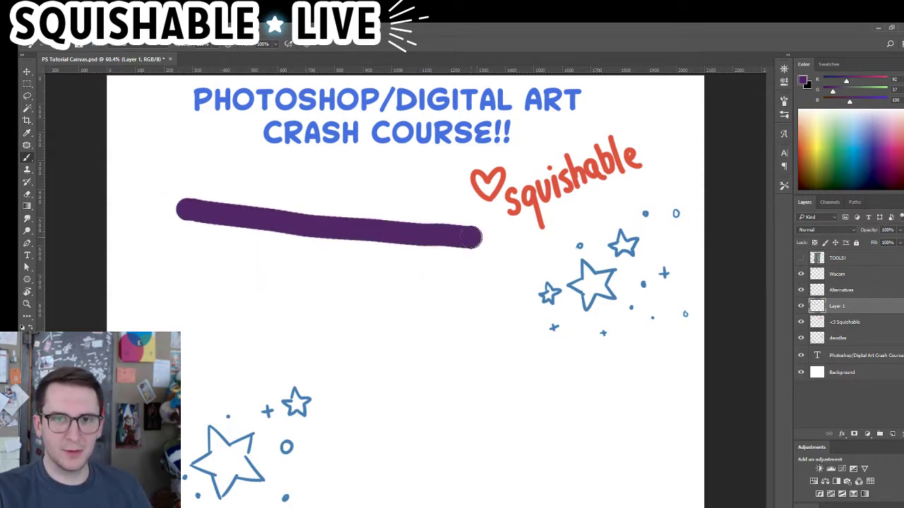
{"action": "key", "text": "ctrl+z"}
{"action": "left_click_drag", "start_coordinate": [187, 217], "coordinate": [538, 223]}
{"action": "key", "text": "ctrl+z"}
{"action": "left_click_drag", "start_coordinate": [204, 204], "coordinate": [569, 215]}
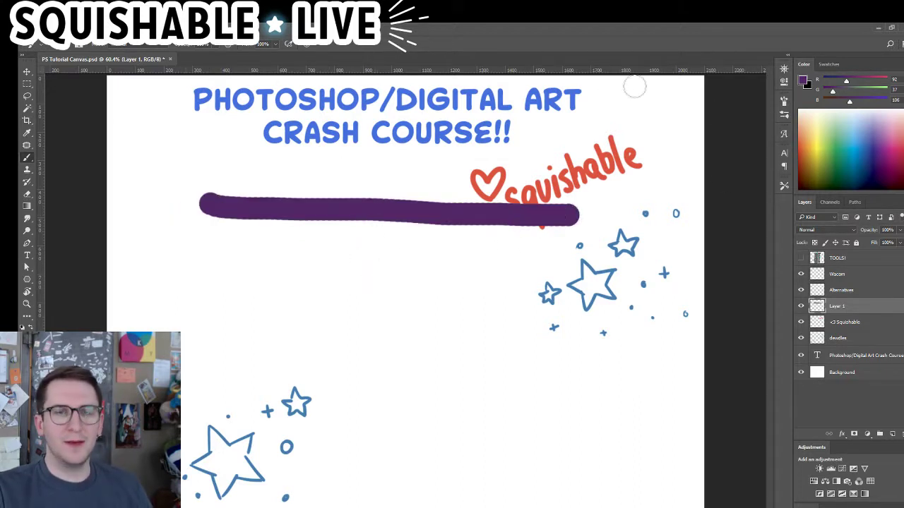
Open the brush settings and move the long purple stroke left and slightly down, clear of the red lettering
{"action": "left_click", "coordinate": [783, 100]}
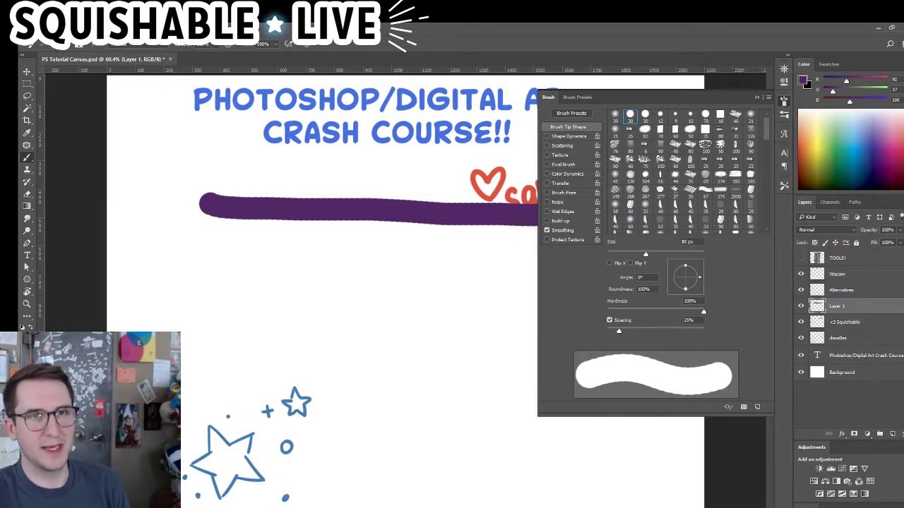
{"action": "left_click", "coordinate": [227, 28]}
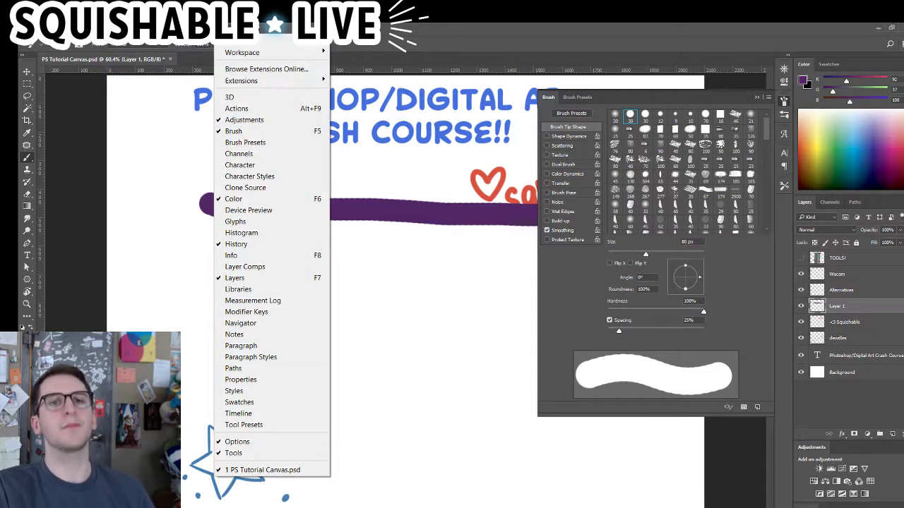
{"action": "left_click", "coordinate": [229, 28]}
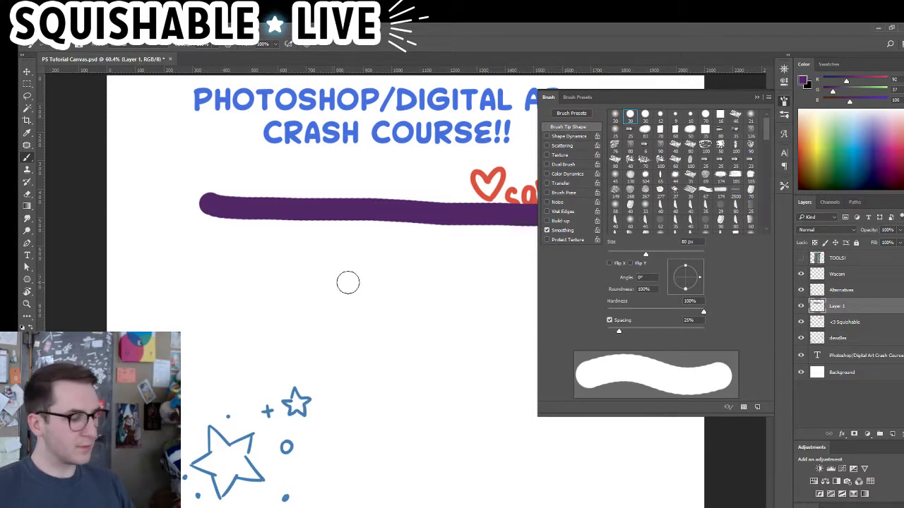
{"action": "key", "text": "v"}
{"action": "mouse_move", "coordinate": [351, 214]}
{"action": "left_mouse_down"}
{"action": "mouse_move", "coordinate": [299, 220]}
{"action": "mouse_move", "coordinate": [302, 230]}
{"action": "left_mouse_up"}
{"action": "key", "text": "b"}
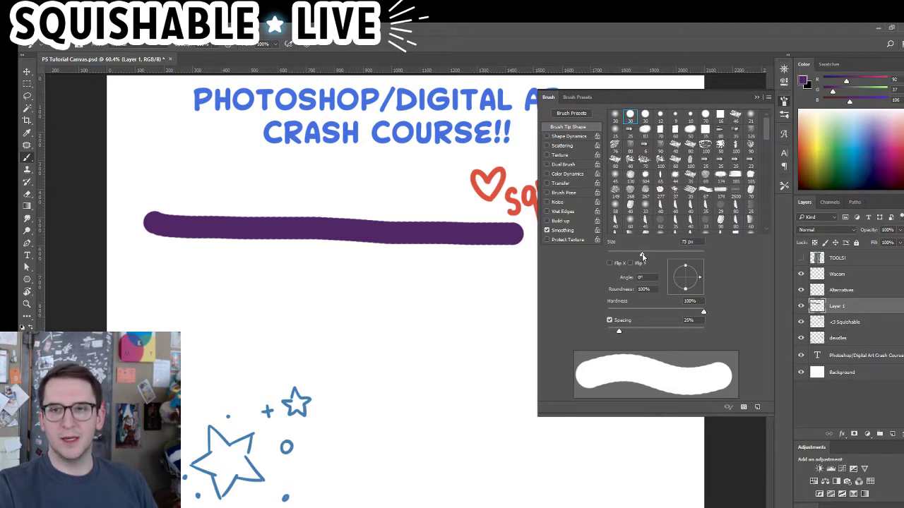
Set the brush size to 75 px, try a hardness of 0% and return the hardness to 100%
{"action": "mouse_move", "coordinate": [644, 257]}
{"action": "left_mouse_down"}
{"action": "mouse_move", "coordinate": [676, 257]}
{"action": "mouse_move", "coordinate": [623, 263]}
{"action": "mouse_move", "coordinate": [643, 263]}
{"action": "left_mouse_up"}
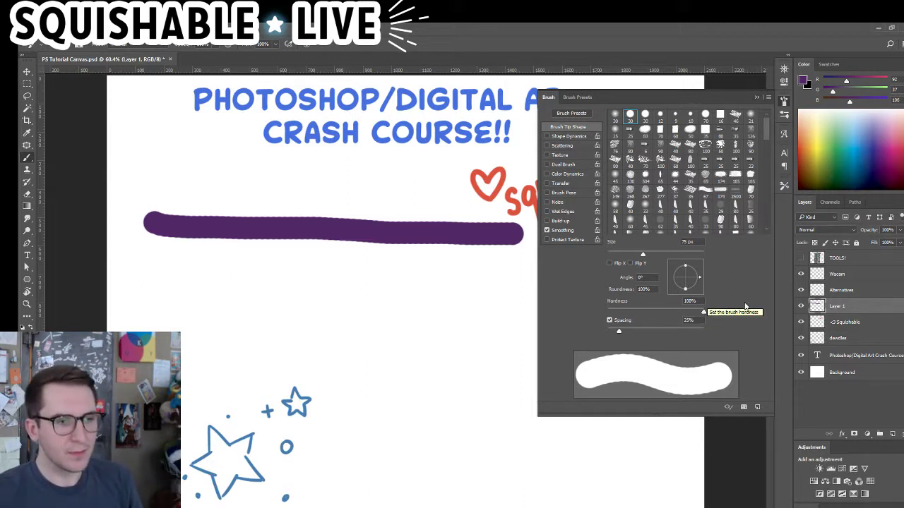
{"action": "mouse_move", "coordinate": [702, 313]}
{"action": "left_mouse_down"}
{"action": "mouse_move", "coordinate": [637, 311]}
{"action": "mouse_move", "coordinate": [567, 324]}
{"action": "left_mouse_up"}
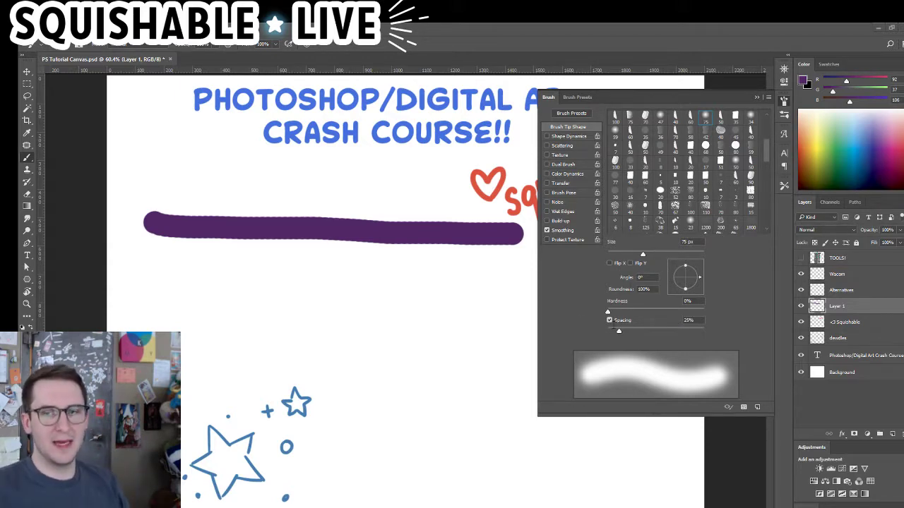
{"action": "left_click_drag", "start_coordinate": [614, 312], "coordinate": [739, 317]}
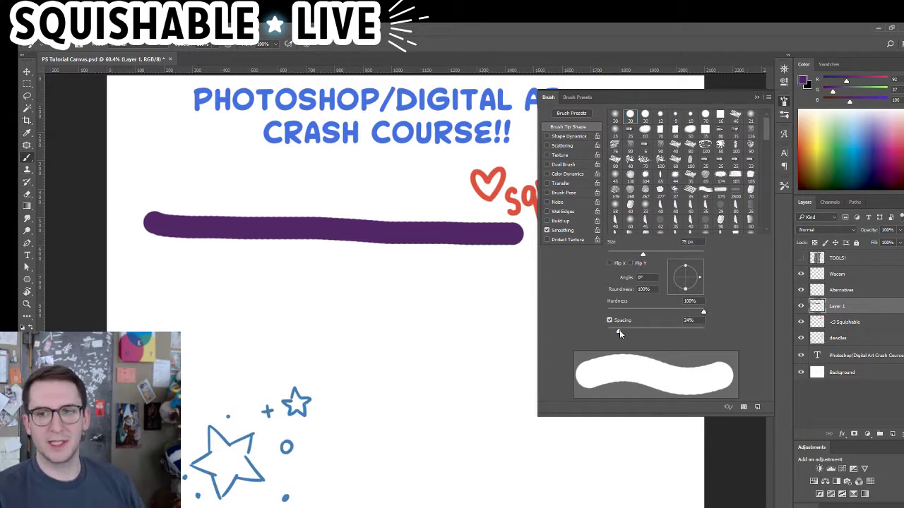
Raise the brush spacing to 176%, paint a looping dotted test stroke below the purple line and undo it
{"action": "mouse_move", "coordinate": [620, 329]}
{"action": "left_mouse_down"}
{"action": "mouse_move", "coordinate": [684, 334]}
{"action": "mouse_move", "coordinate": [673, 331]}
{"action": "left_mouse_up"}
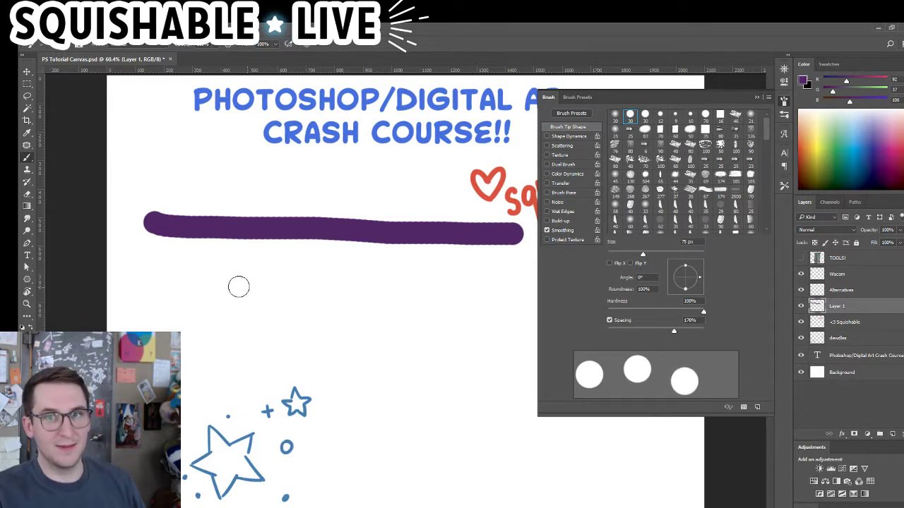
{"action": "mouse_move", "coordinate": [144, 301]}
{"action": "left_mouse_down"}
{"action": "mouse_move", "coordinate": [270, 294]}
{"action": "mouse_move", "coordinate": [445, 306]}
{"action": "mouse_move", "coordinate": [502, 383]}
{"action": "mouse_move", "coordinate": [412, 424]}
{"action": "mouse_move", "coordinate": [261, 336]}
{"action": "mouse_move", "coordinate": [348, 427]}
{"action": "mouse_move", "coordinate": [496, 460]}
{"action": "mouse_move", "coordinate": [334, 443]}
{"action": "mouse_move", "coordinate": [274, 498]}
{"action": "left_mouse_up"}
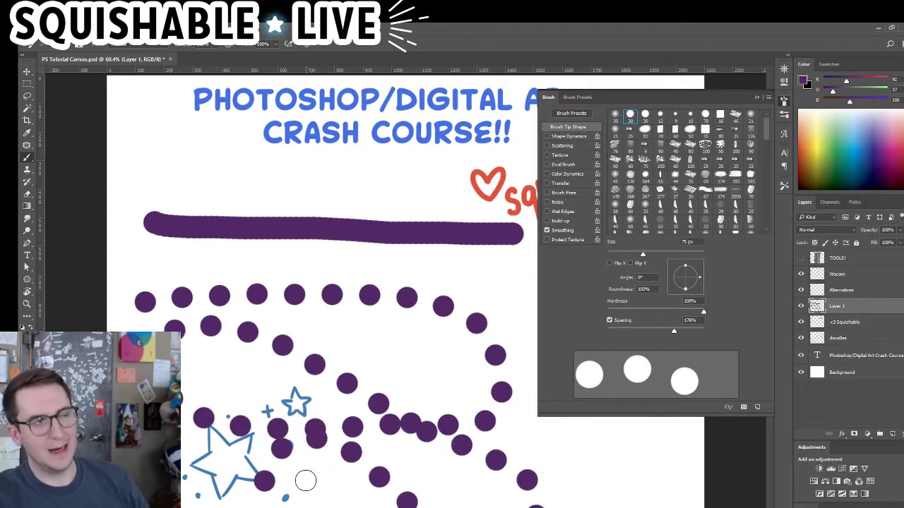
{"action": "key", "text": "ctrl+z"}
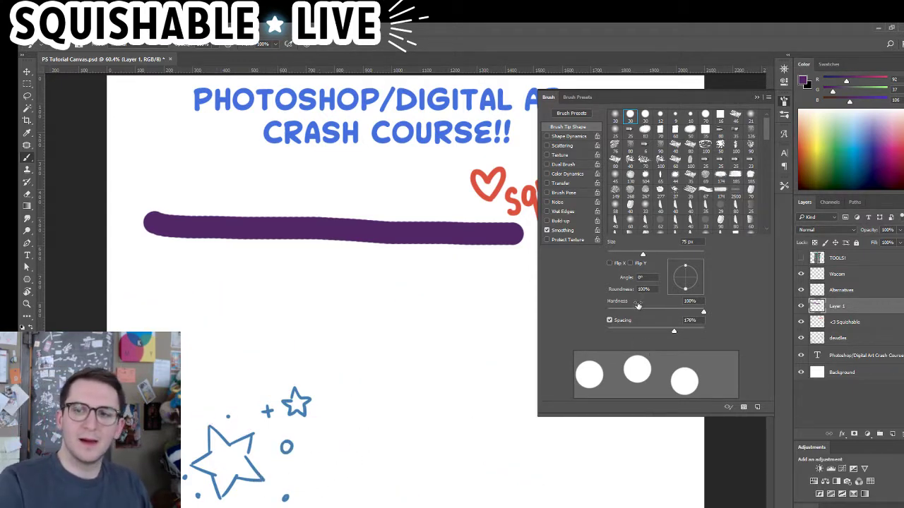
Set the brush spacing to 10% and paint a second long horizontal purple stroke below the first one
{"action": "left_click_drag", "start_coordinate": [673, 331], "coordinate": [622, 330]}
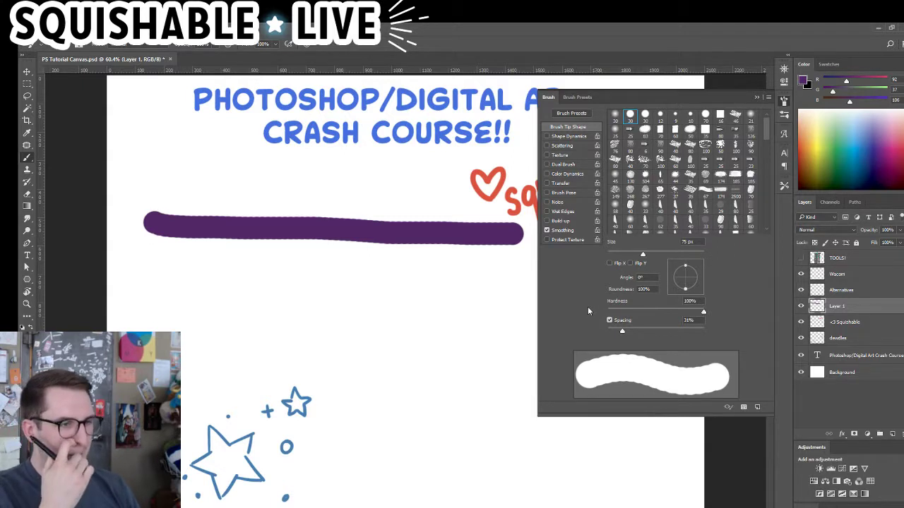
{"action": "left_click_drag", "start_coordinate": [622, 330], "coordinate": [614, 332]}
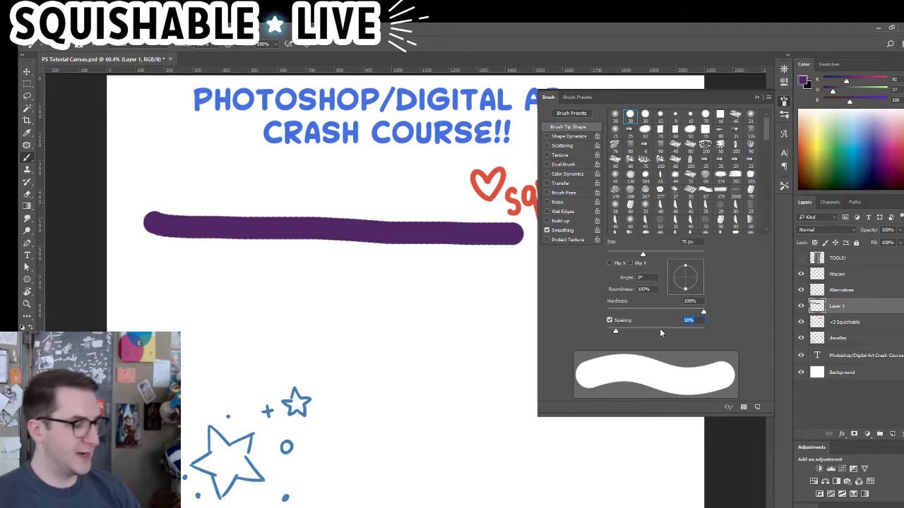
{"action": "type", "text": "10"}
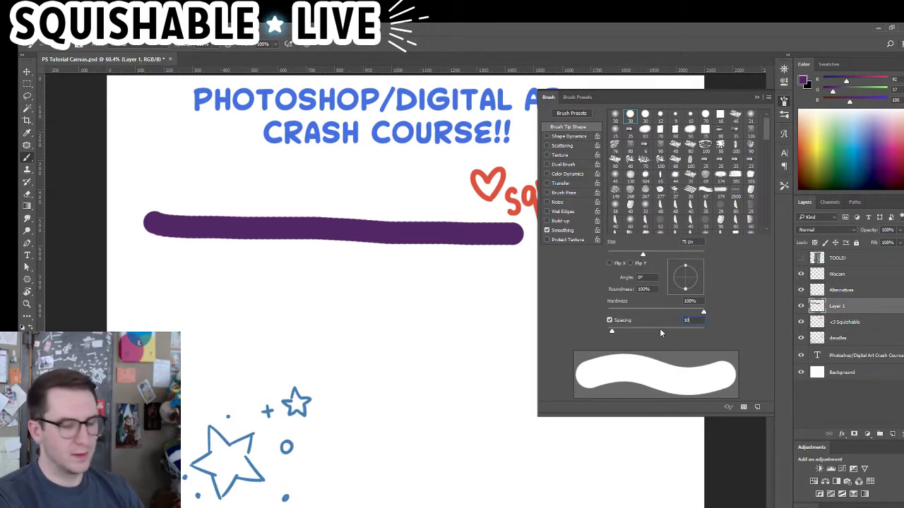
{"action": "key", "text": "Return"}
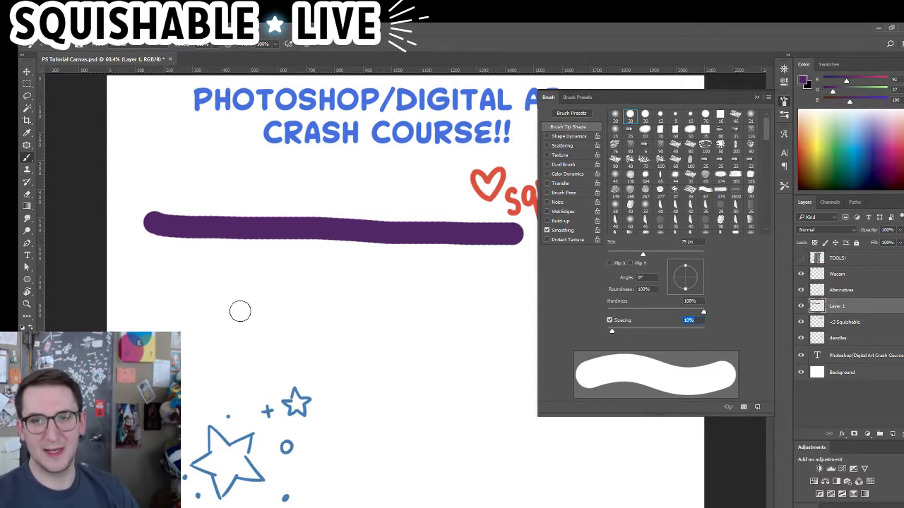
{"action": "left_click_drag", "start_coordinate": [161, 304], "coordinate": [484, 287]}
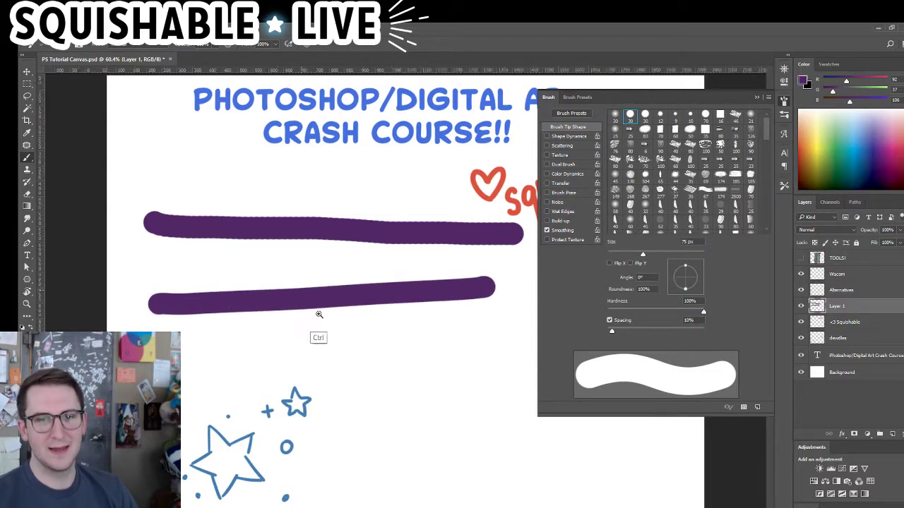
Examine the edges of the two purple strokes up close to compare the smoothness of the two spacing settings
{"action": "left_click_drag", "start_coordinate": [317, 313], "coordinate": [389, 359]}
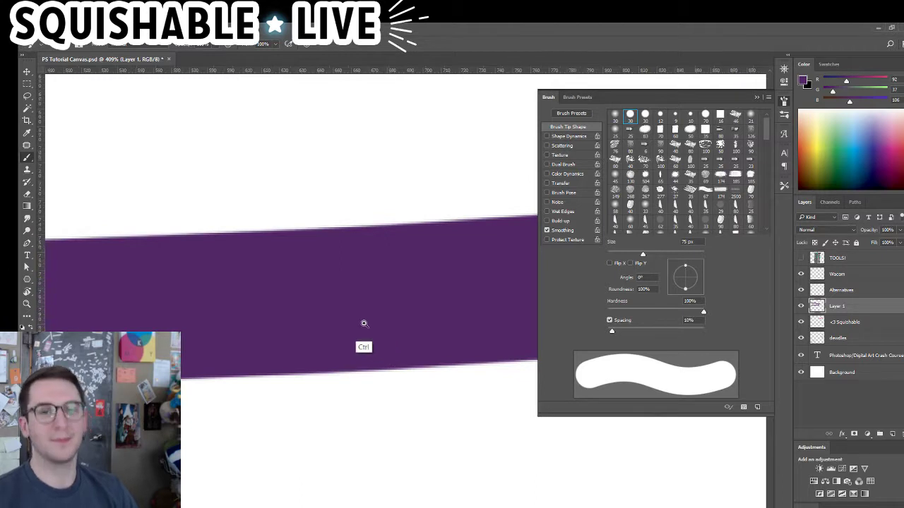
{"action": "mouse_move", "coordinate": [363, 324]}
{"action": "left_mouse_down"}
{"action": "mouse_move", "coordinate": [363, 357]}
{"action": "mouse_move", "coordinate": [261, 377]}
{"action": "mouse_move", "coordinate": [307, 329]}
{"action": "mouse_move", "coordinate": [341, 385]}
{"action": "mouse_move", "coordinate": [318, 383]}
{"action": "mouse_move", "coordinate": [431, 298]}
{"action": "mouse_move", "coordinate": [391, 317]}
{"action": "left_mouse_up"}
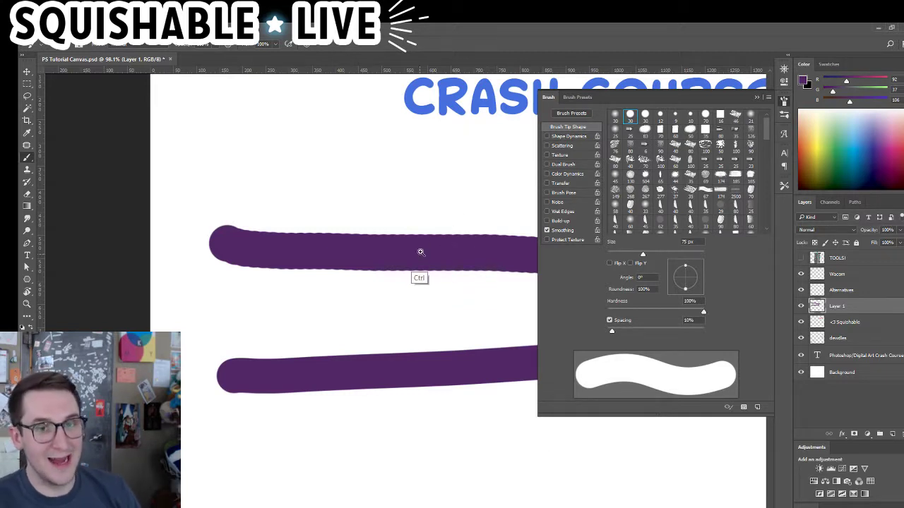
{"action": "left_click_drag", "start_coordinate": [420, 252], "coordinate": [459, 253]}
{"action": "left_click_drag", "start_coordinate": [383, 315], "coordinate": [379, 332]}
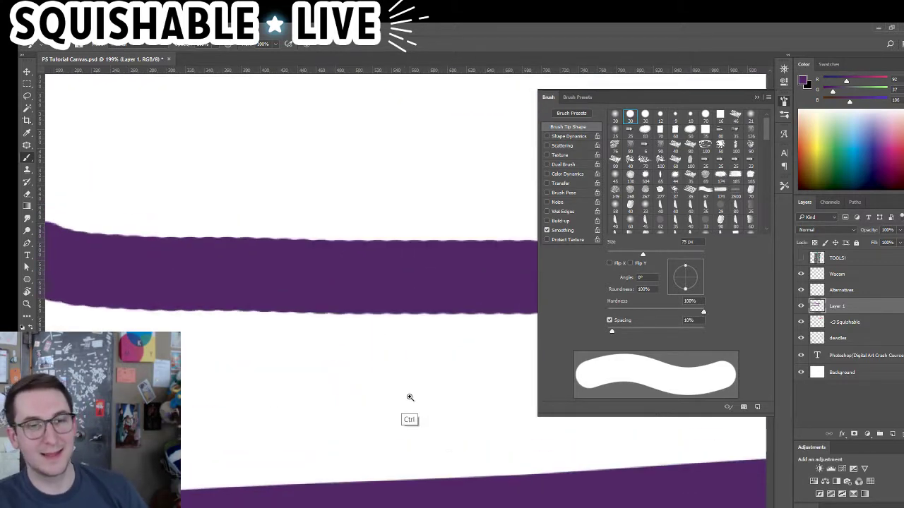
{"action": "scroll", "coordinate": [410, 397], "scroll_direction": "down", "scroll_amount": 3}
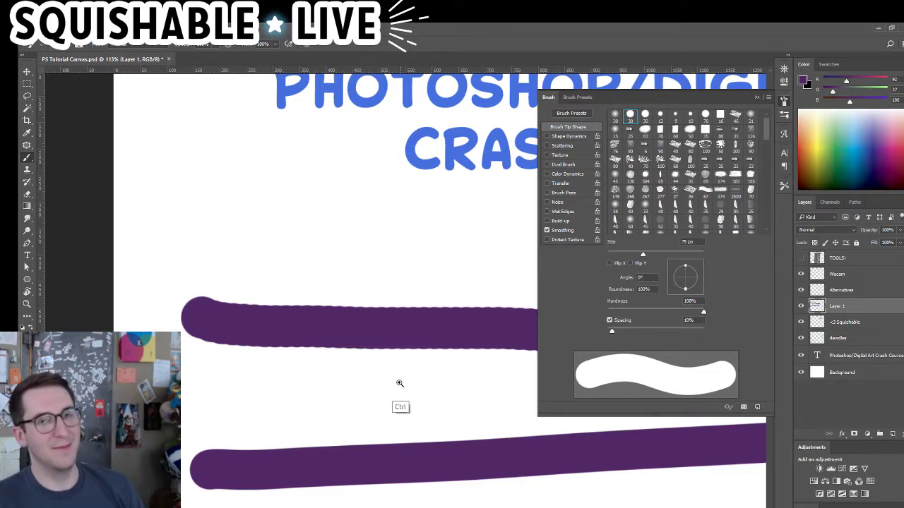
{"action": "scroll", "coordinate": [400, 381], "scroll_direction": "down", "scroll_amount": 2}
{"action": "left_click_drag", "start_coordinate": [402, 406], "coordinate": [363, 367]}
{"action": "mouse_move", "coordinate": [419, 367]}
{"action": "left_mouse_down"}
{"action": "mouse_move", "coordinate": [345, 375]}
{"action": "mouse_move", "coordinate": [296, 361]}
{"action": "mouse_move", "coordinate": [379, 382]}
{"action": "mouse_move", "coordinate": [347, 372]}
{"action": "left_mouse_up"}
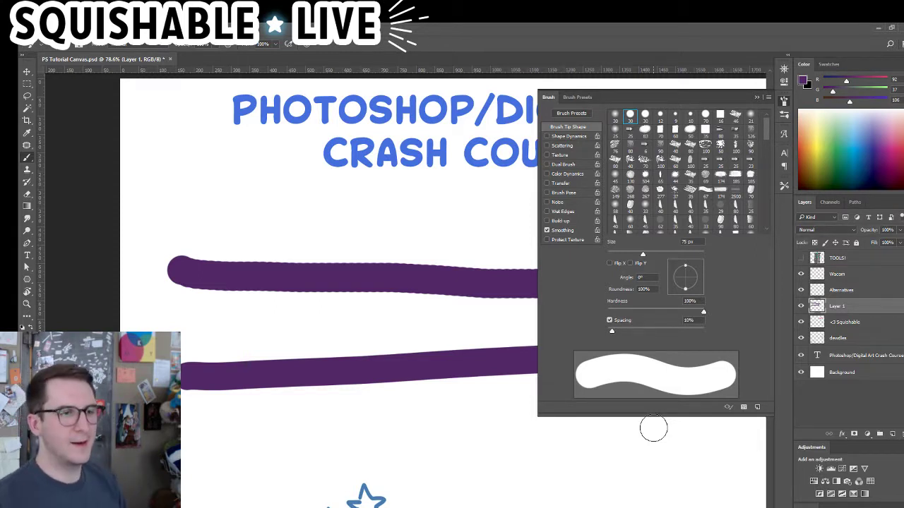
Enable Shape Dynamics for the brush, keep the size jitter at 0% and set the size control to Pen Pressure
{"action": "left_click", "coordinate": [546, 136]}
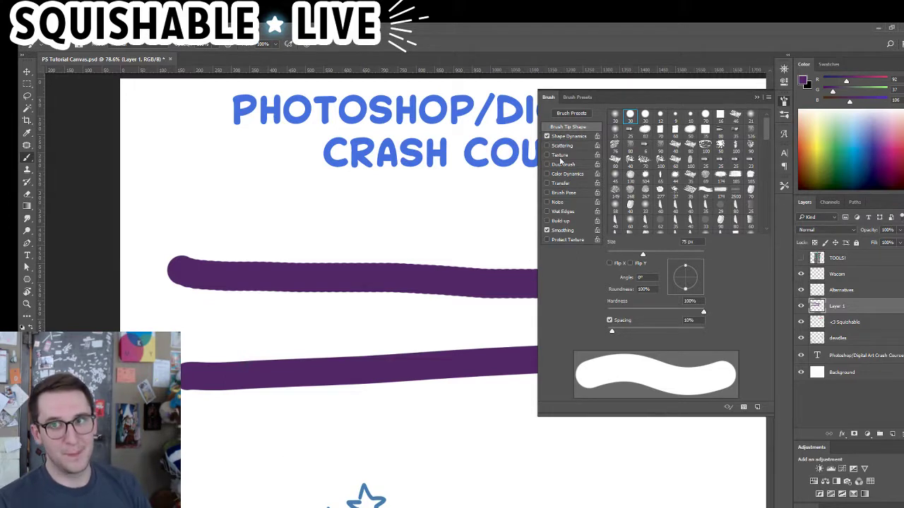
{"action": "left_click", "coordinate": [568, 135]}
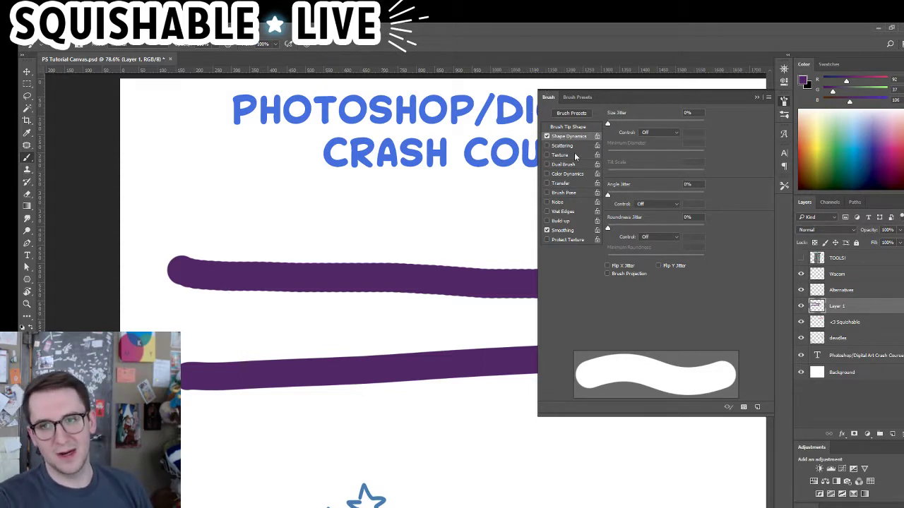
{"action": "left_click_drag", "start_coordinate": [608, 123], "coordinate": [600, 128]}
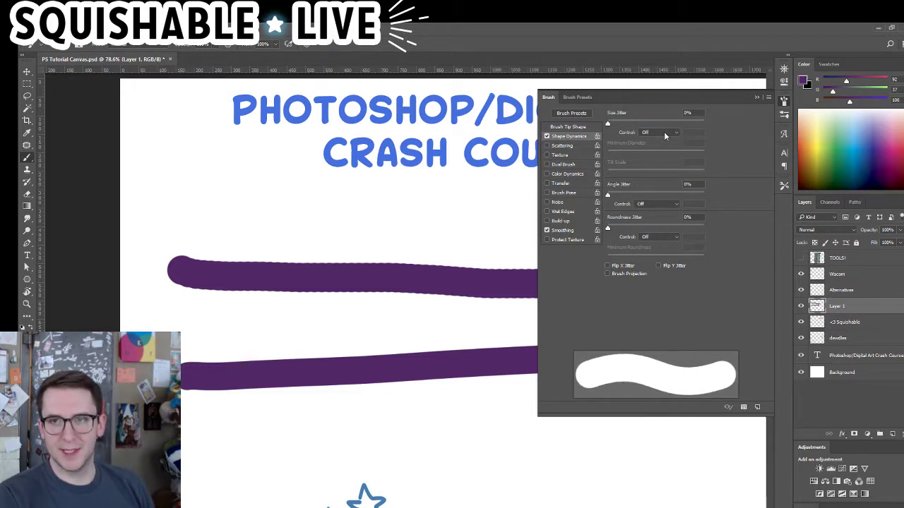
{"action": "left_click", "coordinate": [664, 134]}
{"action": "left_click", "coordinate": [657, 149]}
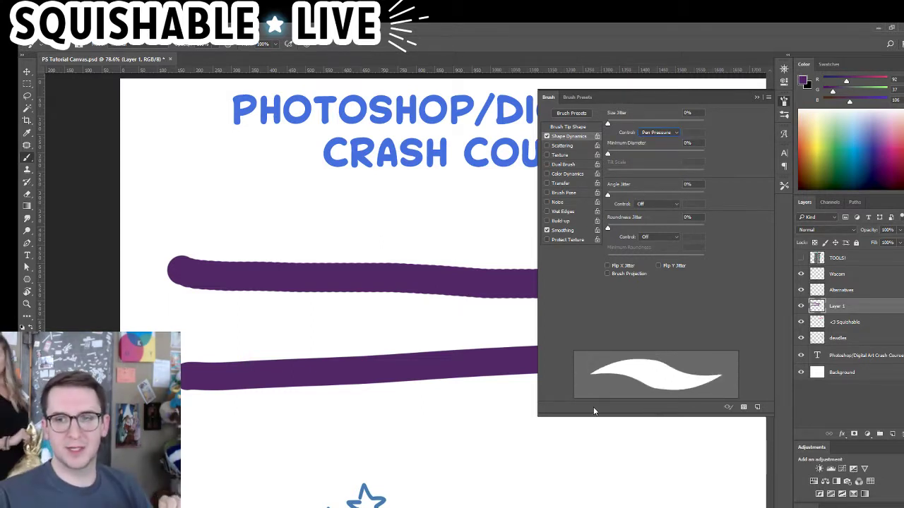
Paint wavy pressure-sensitive test strokes of varying thickness below the two purple lines and undo them all
{"action": "mouse_move", "coordinate": [197, 442]}
{"action": "left_mouse_down"}
{"action": "mouse_move", "coordinate": [294, 407]}
{"action": "mouse_move", "coordinate": [350, 467]}
{"action": "mouse_move", "coordinate": [484, 421]}
{"action": "mouse_move", "coordinate": [493, 459]}
{"action": "left_mouse_up"}
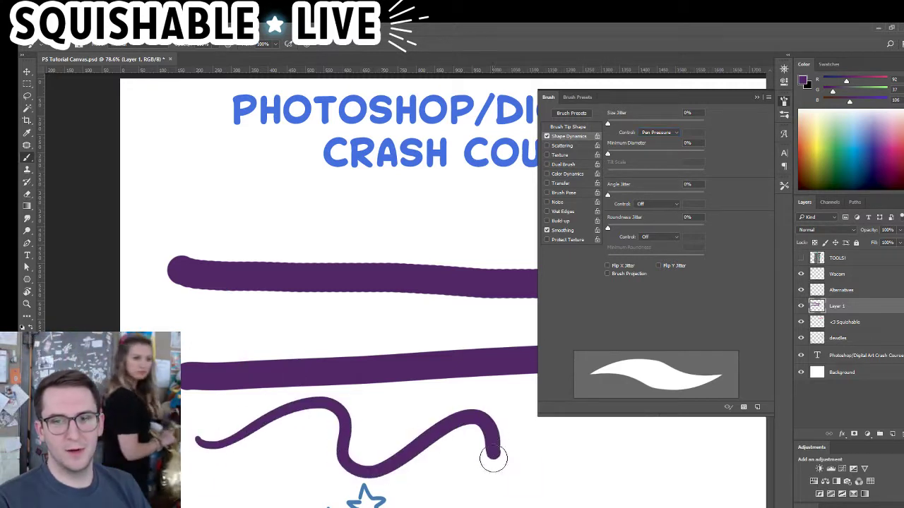
{"action": "key", "text": "ctrl+z"}
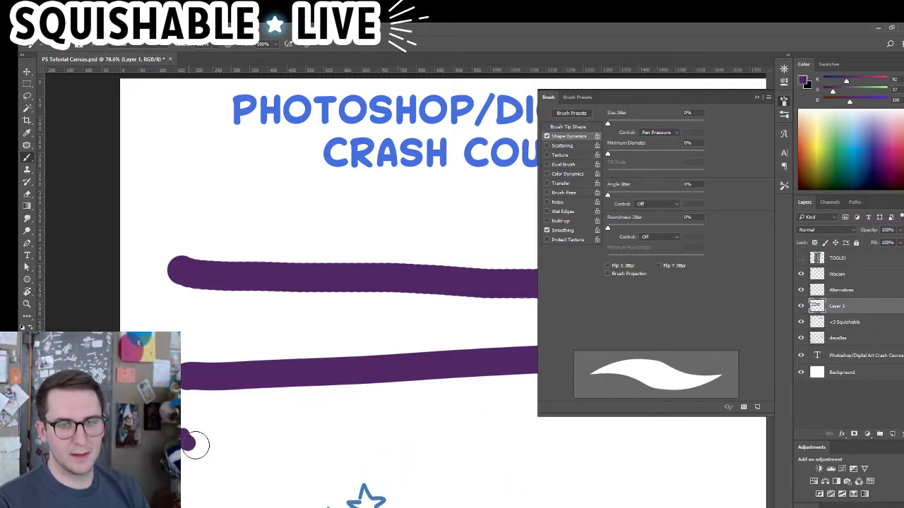
{"action": "mouse_move", "coordinate": [196, 445]}
{"action": "left_mouse_down"}
{"action": "mouse_move", "coordinate": [179, 425]}
{"action": "mouse_move", "coordinate": [227, 421]}
{"action": "mouse_move", "coordinate": [257, 450]}
{"action": "mouse_move", "coordinate": [329, 419]}
{"action": "mouse_move", "coordinate": [368, 458]}
{"action": "mouse_move", "coordinate": [464, 440]}
{"action": "mouse_move", "coordinate": [500, 467]}
{"action": "mouse_move", "coordinate": [555, 471]}
{"action": "mouse_move", "coordinate": [610, 450]}
{"action": "mouse_move", "coordinate": [647, 470]}
{"action": "mouse_move", "coordinate": [679, 471]}
{"action": "mouse_move", "coordinate": [647, 502]}
{"action": "mouse_move", "coordinate": [558, 507]}
{"action": "left_mouse_up"}
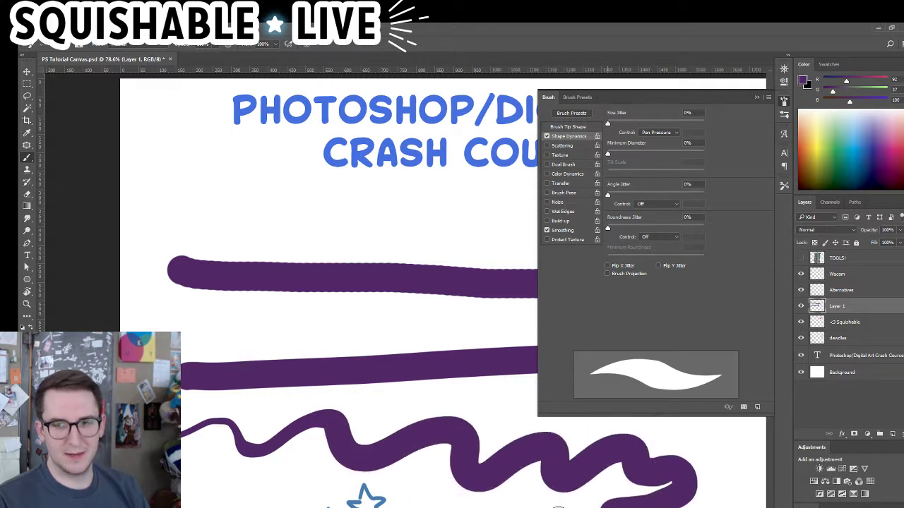
{"action": "left_click_drag", "start_coordinate": [476, 506], "coordinate": [229, 498]}
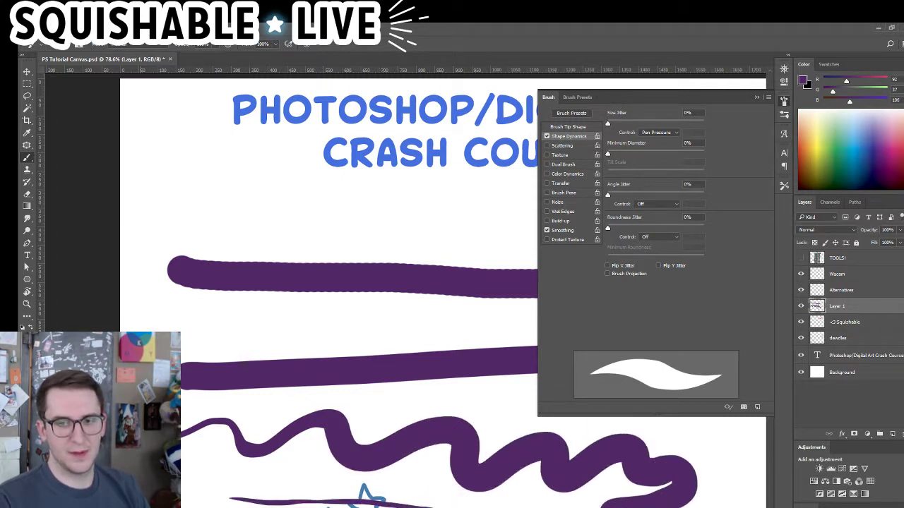
{"action": "key", "text": "ctrl+alt+z"}
{"action": "key", "text": "ctrl+alt+z"}
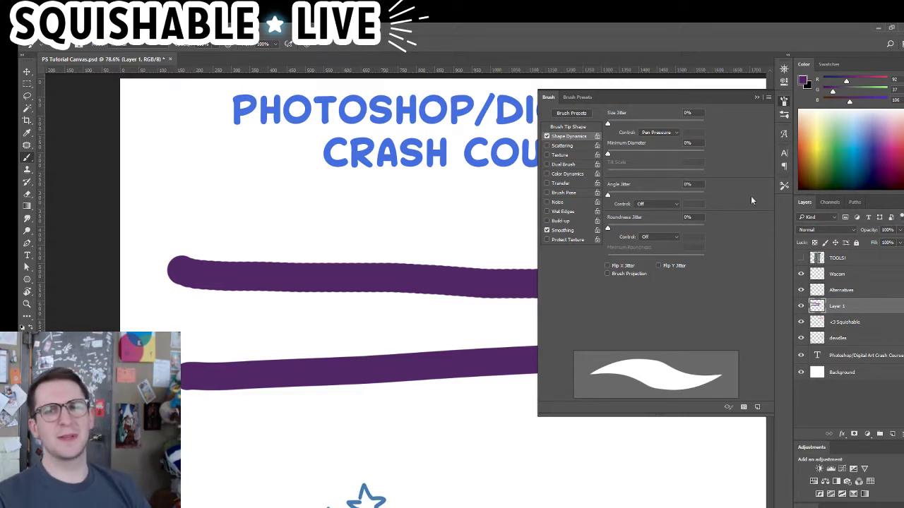
Set the brush's minimum diameter in Shape Dynamics to 22%
{"action": "mouse_move", "coordinate": [610, 155]}
{"action": "left_mouse_down"}
{"action": "mouse_move", "coordinate": [628, 157]}
{"action": "mouse_move", "coordinate": [621, 155]}
{"action": "left_mouse_up"}
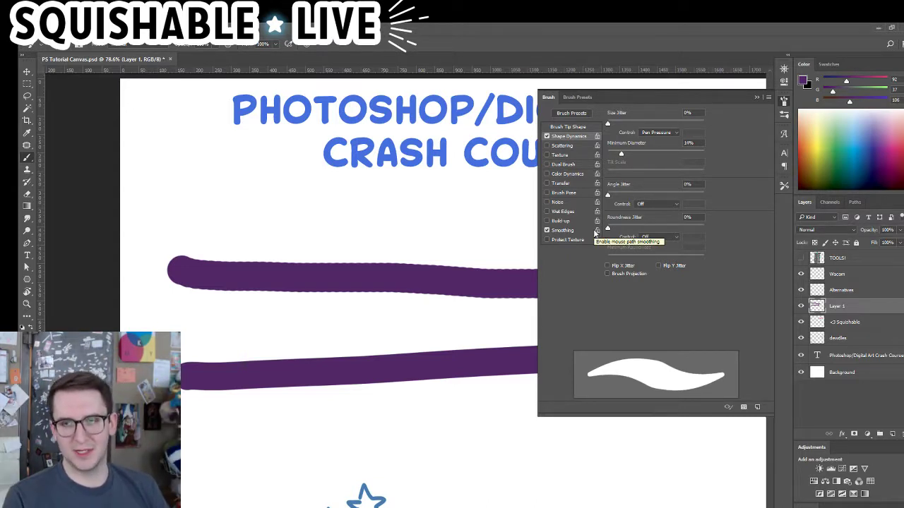
{"action": "left_click", "coordinate": [622, 156]}
{"action": "left_click_drag", "start_coordinate": [624, 158], "coordinate": [625, 160]}
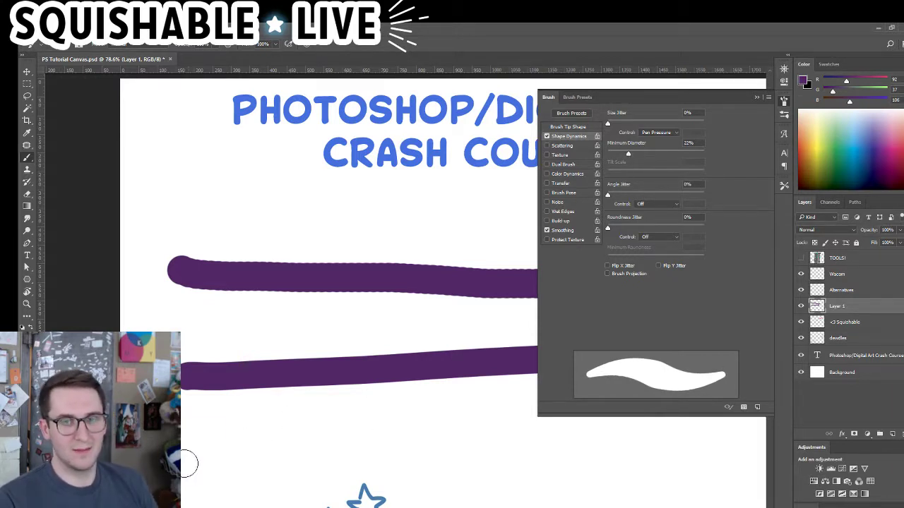
Paint several curved test strokes with the 22% minimum diameter, including a long looping one across the canvas, undoing each one
{"action": "left_click_drag", "start_coordinate": [181, 464], "coordinate": [423, 424]}
{"action": "key", "text": "ctrl+z"}
{"action": "left_click_drag", "start_coordinate": [185, 466], "coordinate": [373, 451]}
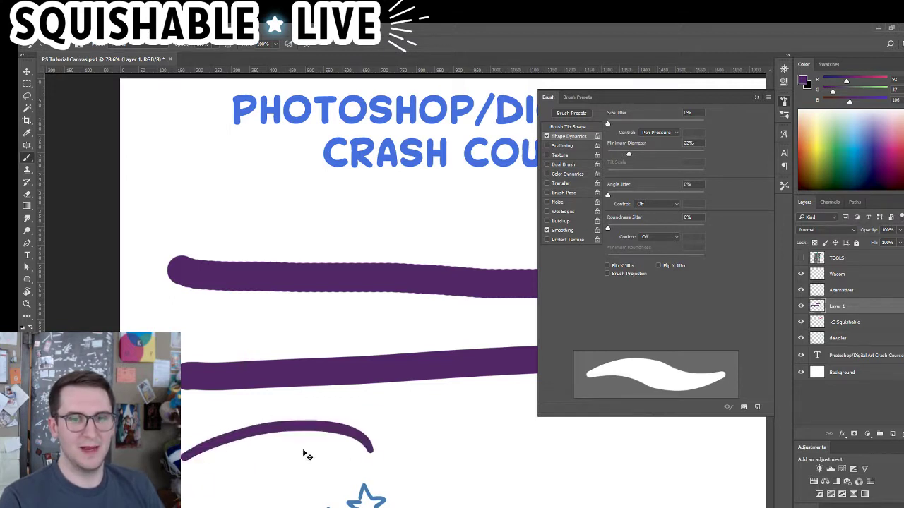
{"action": "key", "text": "ctrl+z"}
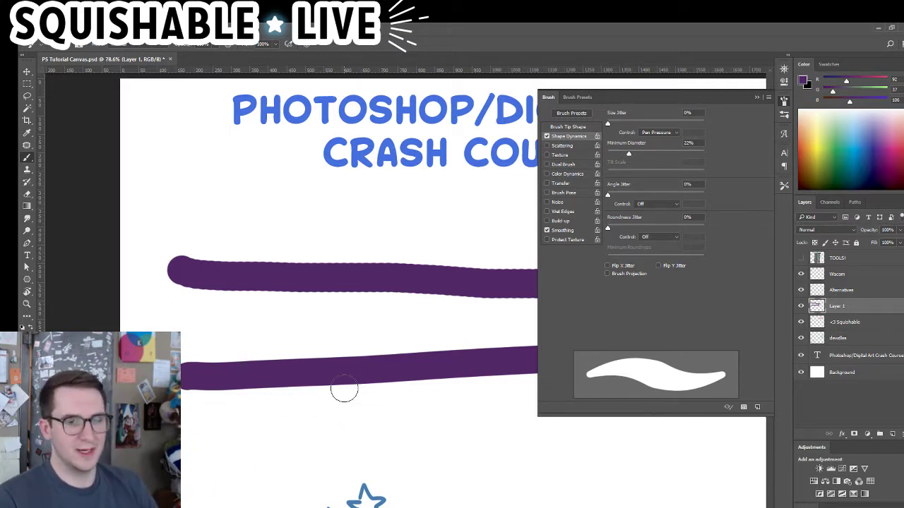
{"action": "left_click_drag", "start_coordinate": [206, 425], "coordinate": [538, 485]}
{"action": "key", "text": "ctrl+z"}
{"action": "mouse_move", "coordinate": [188, 451]}
{"action": "left_mouse_down"}
{"action": "mouse_move", "coordinate": [334, 418]}
{"action": "mouse_move", "coordinate": [346, 500]}
{"action": "mouse_move", "coordinate": [706, 476]}
{"action": "mouse_move", "coordinate": [236, 347]}
{"action": "mouse_move", "coordinate": [452, 224]}
{"action": "mouse_move", "coordinate": [411, 184]}
{"action": "left_mouse_up"}
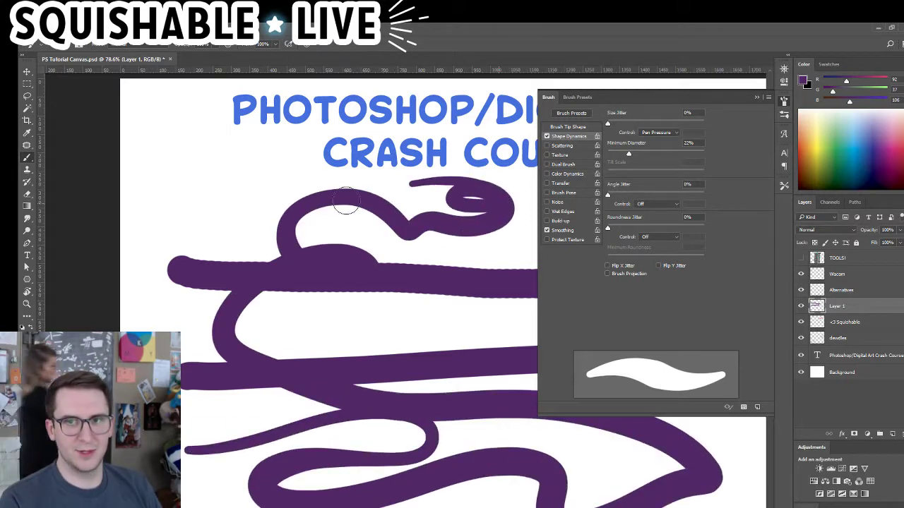
{"action": "key", "text": "ctrl+z"}
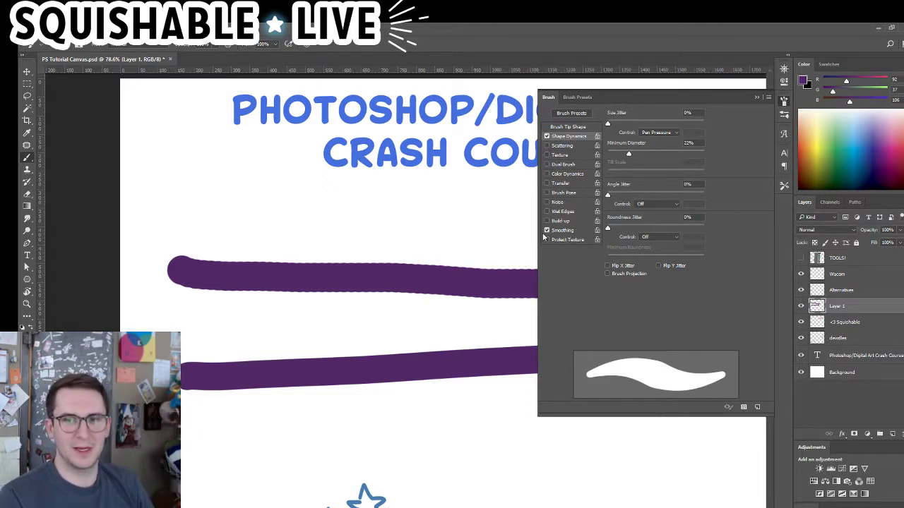
Look at the brush's Scattering and Texture settings without enabling either, and close the brush settings
{"action": "left_click", "coordinate": [566, 146]}
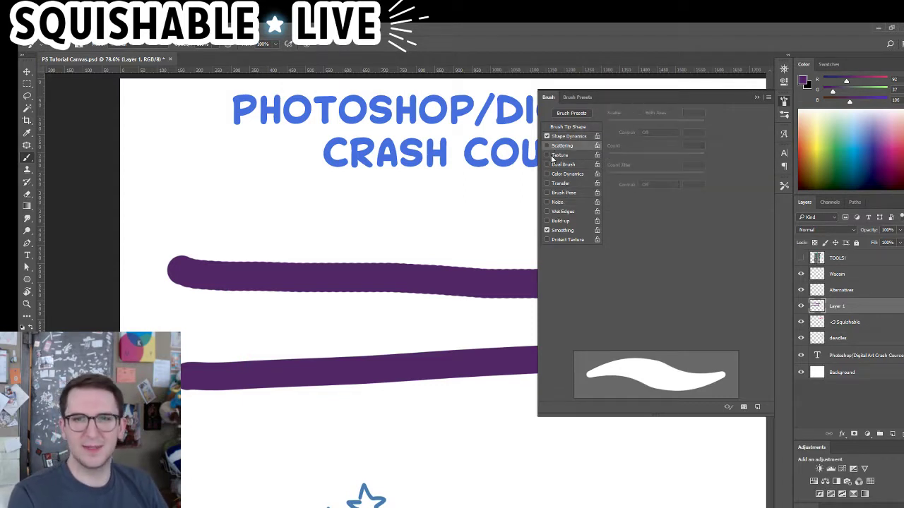
{"action": "left_click", "coordinate": [554, 155]}
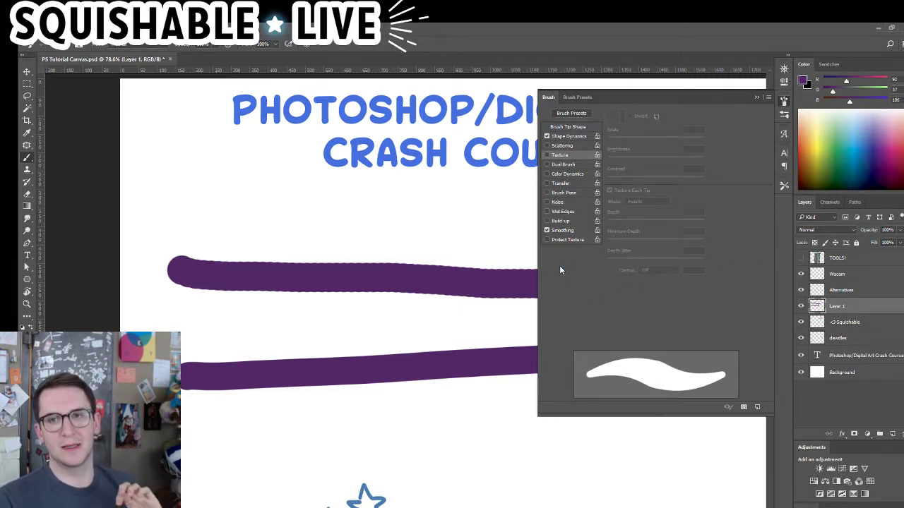
{"action": "left_click", "coordinate": [783, 103]}
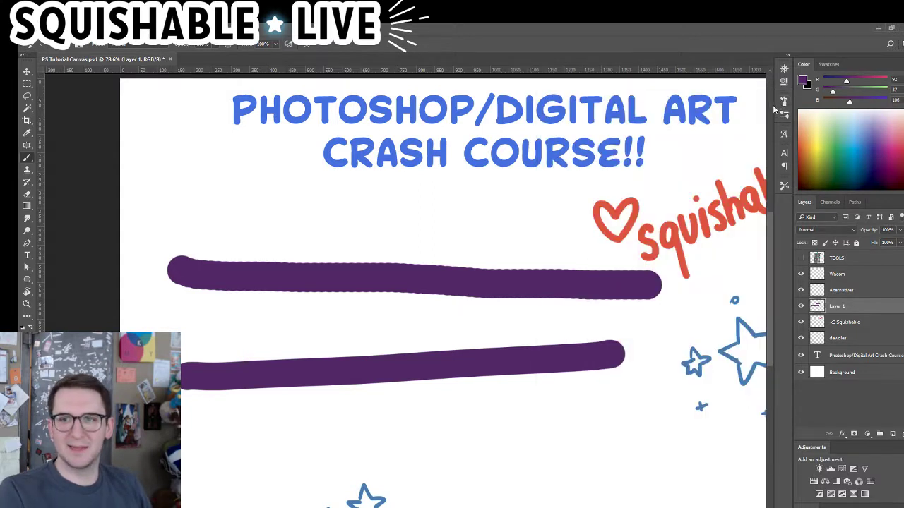
Choose the brush tool preset "Kyle's Inkbox - Belgian Comics 1"
{"action": "left_click", "coordinate": [783, 185]}
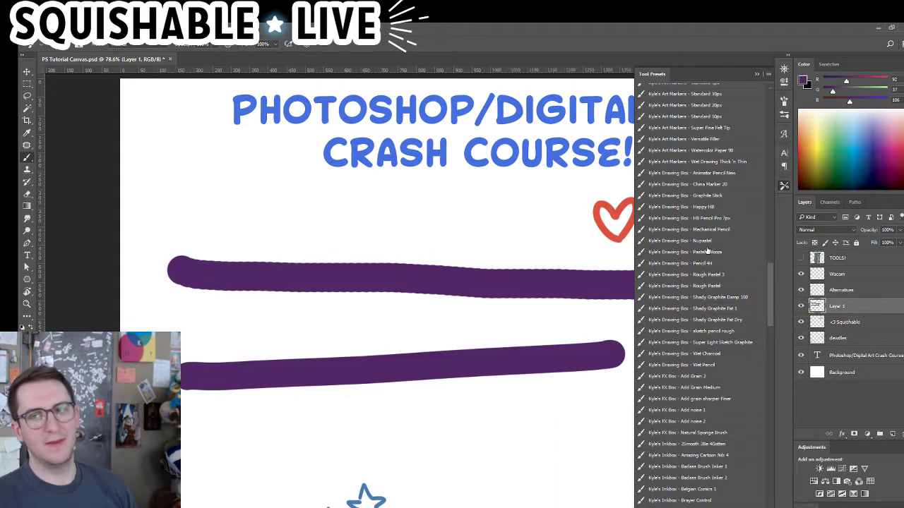
{"action": "left_click", "coordinate": [765, 299]}
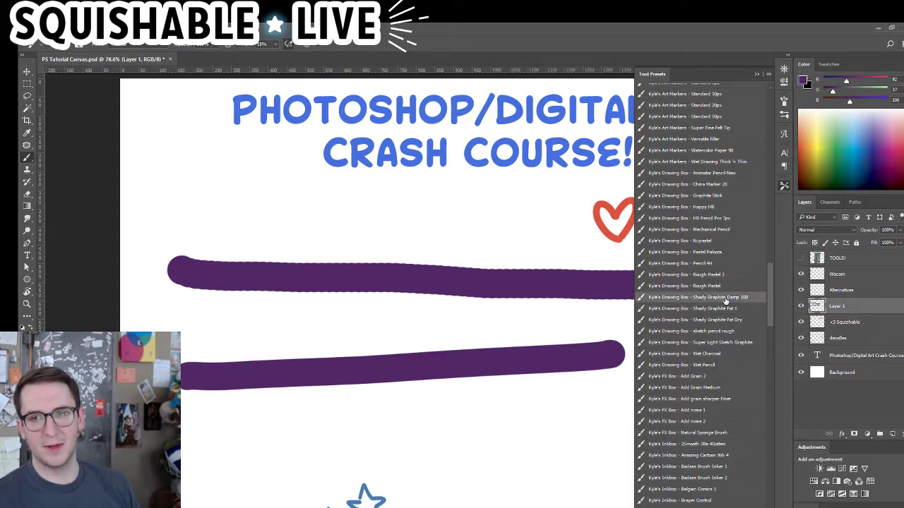
{"action": "left_click", "coordinate": [696, 489]}
Scribble looping purple test strokes across the canvas with the Belgian Comics brush and undo them all
{"action": "left_click_drag", "start_coordinate": [294, 438], "coordinate": [478, 408]}
{"action": "mouse_move", "coordinate": [484, 451]}
{"action": "left_mouse_down"}
{"action": "mouse_move", "coordinate": [257, 415]}
{"action": "mouse_move", "coordinate": [300, 389]}
{"action": "mouse_move", "coordinate": [288, 214]}
{"action": "mouse_move", "coordinate": [418, 256]}
{"action": "left_mouse_up"}
{"action": "mouse_move", "coordinate": [309, 265]}
{"action": "left_mouse_down"}
{"action": "mouse_move", "coordinate": [500, 454]}
{"action": "mouse_move", "coordinate": [381, 438]}
{"action": "mouse_move", "coordinate": [607, 402]}
{"action": "mouse_move", "coordinate": [579, 499]}
{"action": "mouse_move", "coordinate": [459, 445]}
{"action": "left_mouse_up"}
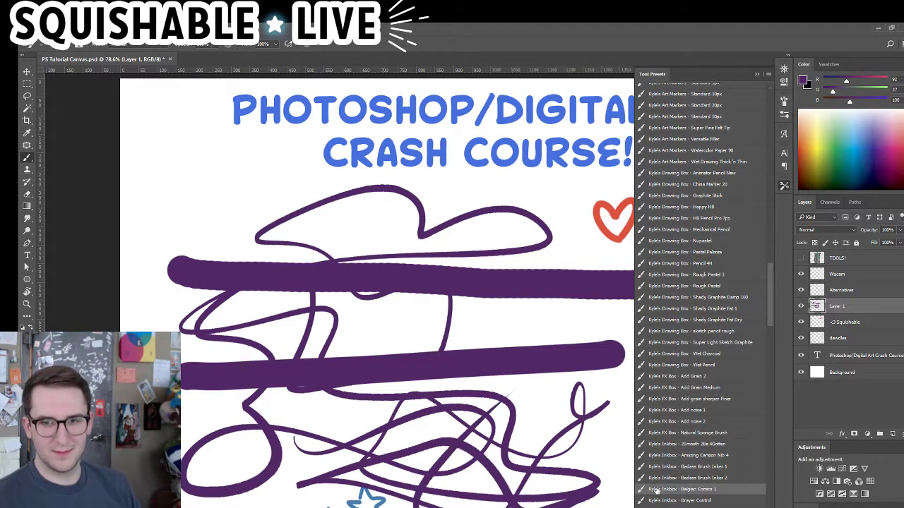
{"action": "key", "text": "ctrl+z"}
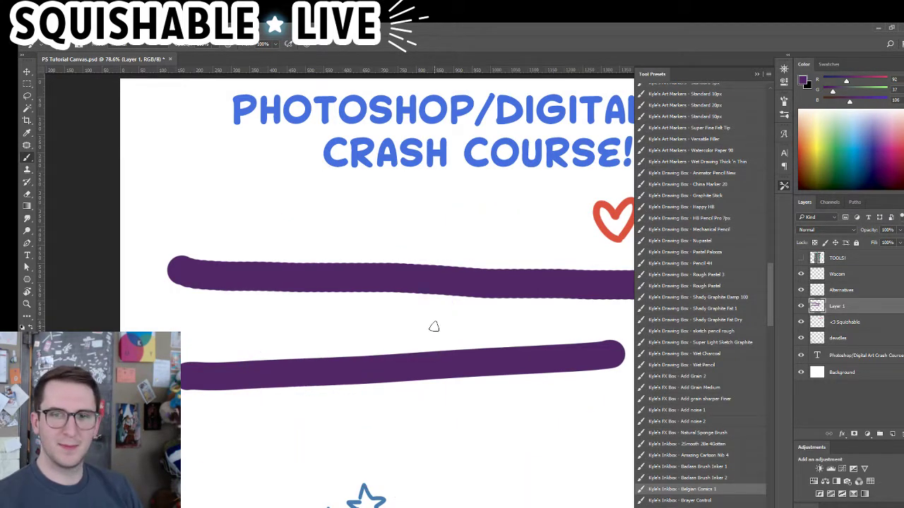
{"action": "mouse_move", "coordinate": [196, 220]}
{"action": "left_mouse_down"}
{"action": "mouse_move", "coordinate": [420, 205]}
{"action": "mouse_move", "coordinate": [461, 222]}
{"action": "left_mouse_up"}
{"action": "key", "text": "ctrl+z"}
Paint one thin tapered purple stroke above the upper thick line and close the tool presets
{"action": "left_click_drag", "start_coordinate": [291, 220], "coordinate": [353, 243]}
{"action": "left_click", "coordinate": [480, 262], "text": "ctrl"}
{"action": "key", "text": "ctrl+0"}
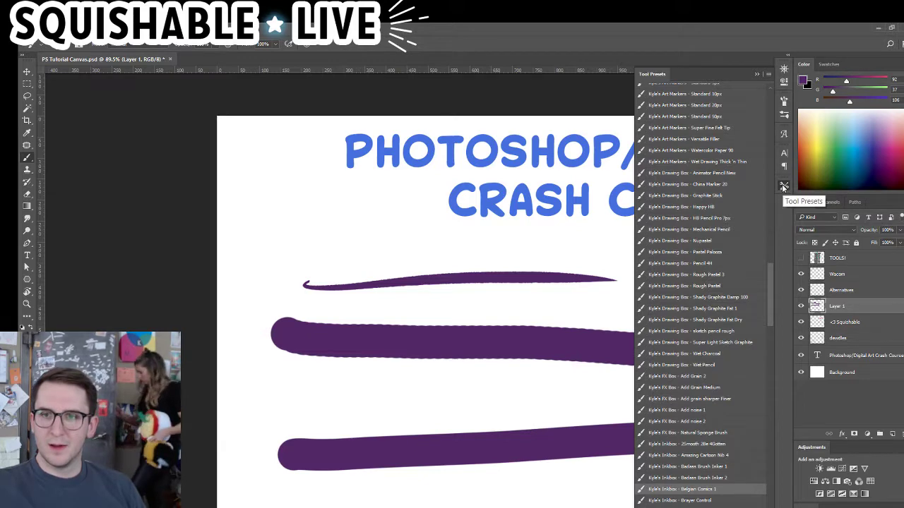
{"action": "left_click", "coordinate": [782, 188]}
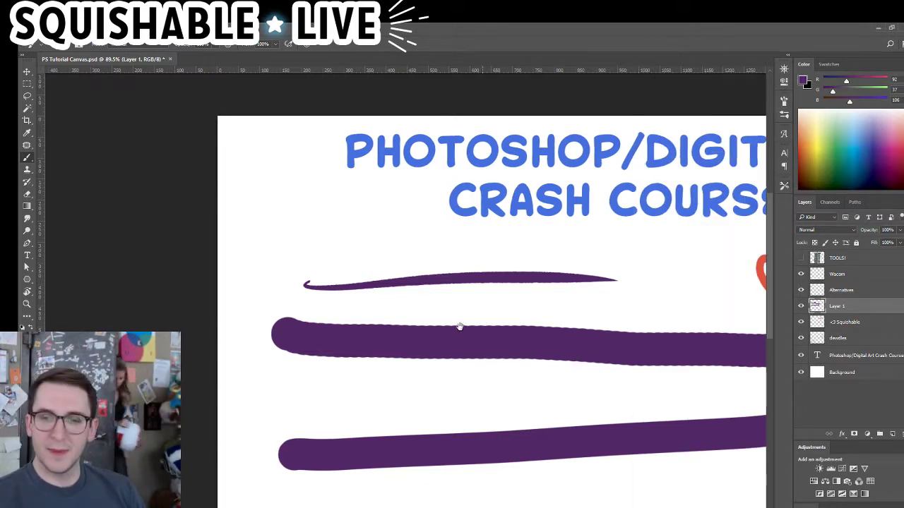
Lasso around all three purple strokes on Layer 1, delete them and clear the selection
{"action": "scroll", "coordinate": [456, 325], "scroll_direction": "down", "scroll_amount": 1}
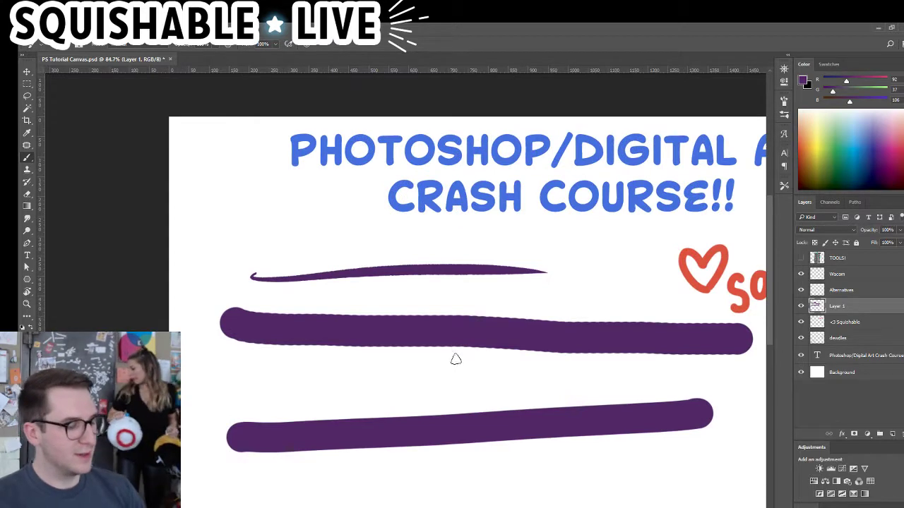
{"action": "key", "text": "l"}
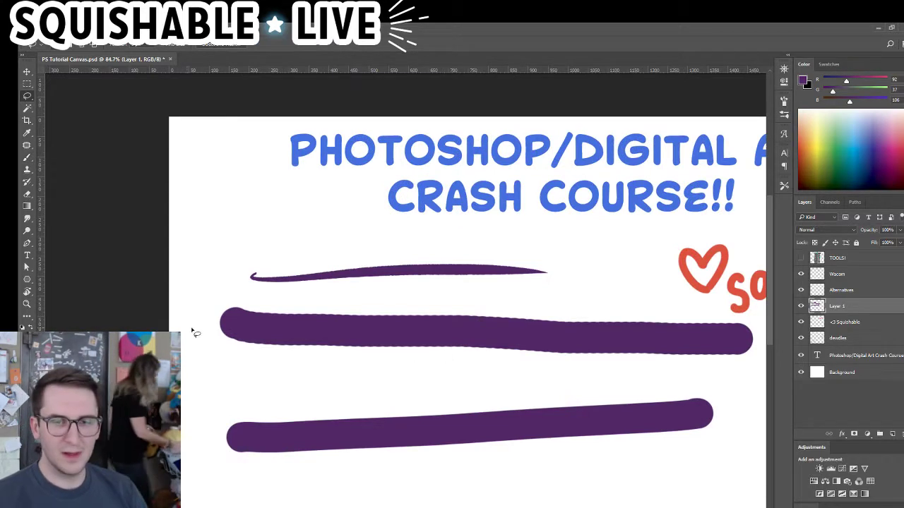
{"action": "mouse_move", "coordinate": [193, 331]}
{"action": "left_mouse_down"}
{"action": "mouse_move", "coordinate": [704, 492]}
{"action": "mouse_move", "coordinate": [760, 416]}
{"action": "mouse_move", "coordinate": [763, 356]}
{"action": "mouse_move", "coordinate": [721, 286]}
{"action": "mouse_move", "coordinate": [563, 235]}
{"action": "mouse_move", "coordinate": [247, 274]}
{"action": "left_mouse_up"}
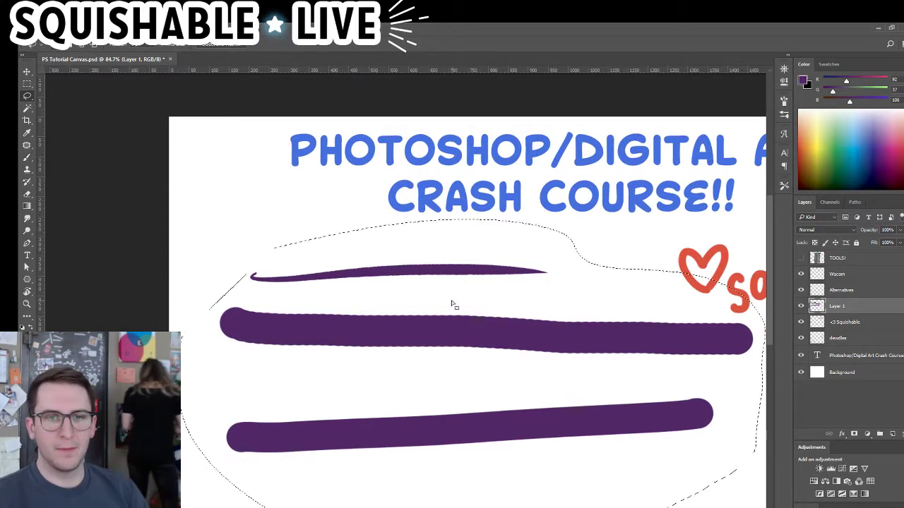
{"action": "key", "text": "Delete"}
{"action": "key", "text": "ctrl+d"}
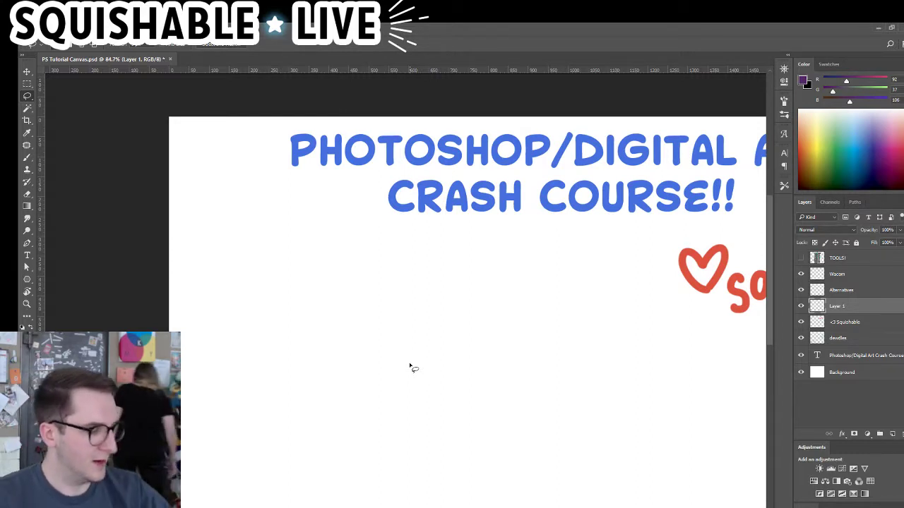
Make black the brush's foreground color and create a new 300 x 300 px document at 72 ppi with a white background
{"action": "key", "text": "b"}
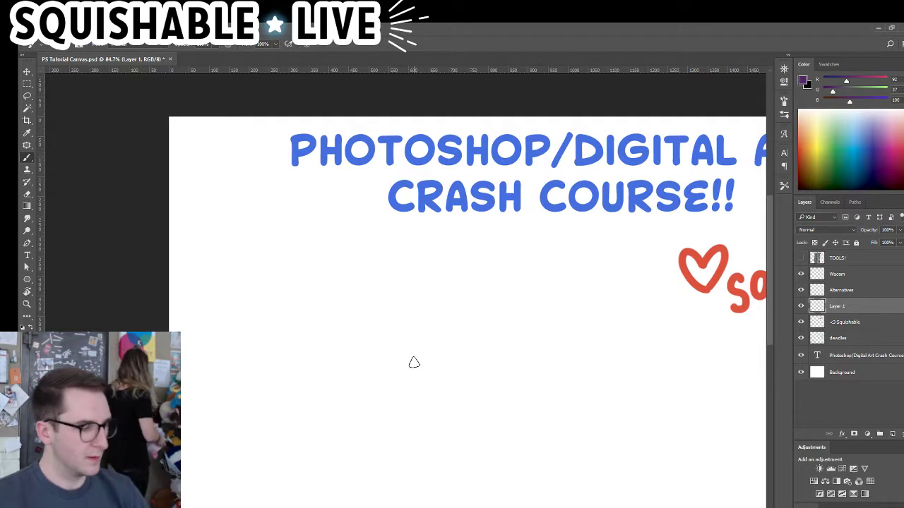
{"action": "key", "text": "d"}
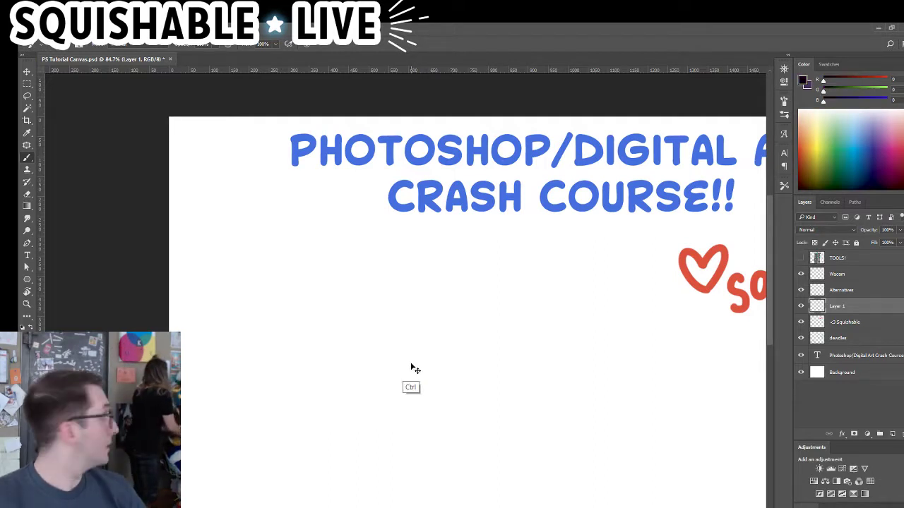
{"action": "key", "text": "ctrl+n"}
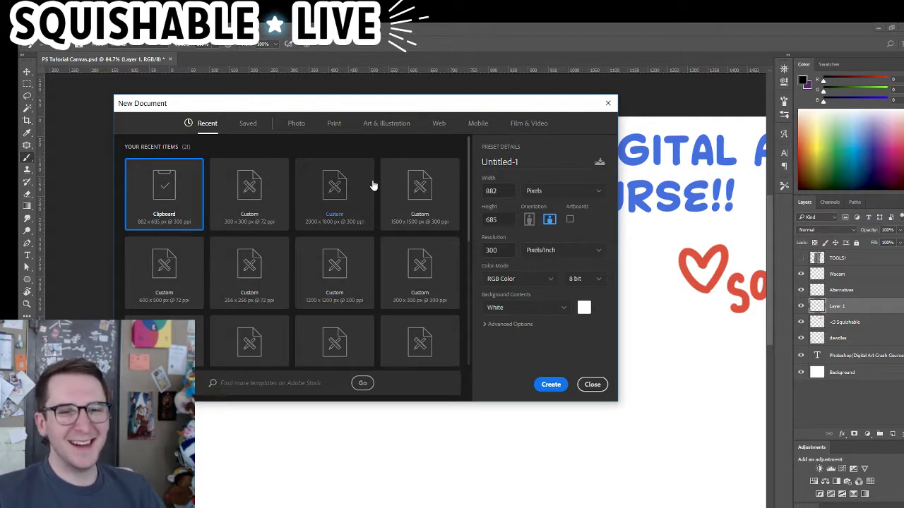
{"action": "left_click", "coordinate": [262, 204]}
{"action": "left_click", "coordinate": [552, 385]}
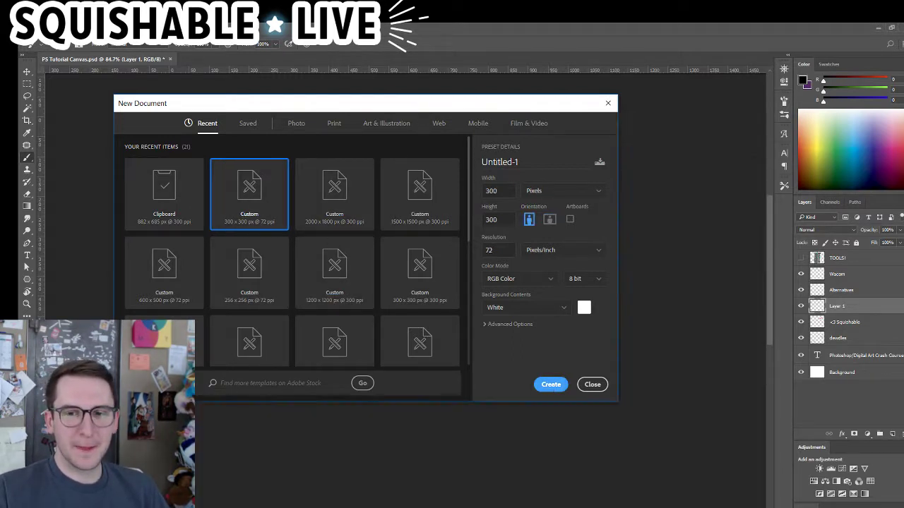
Paint a large solid black rounded blob in the middle of the blank canvas, undoing a first ring-shaped attempt
{"action": "left_click_drag", "start_coordinate": [391, 320], "coordinate": [422, 315]}
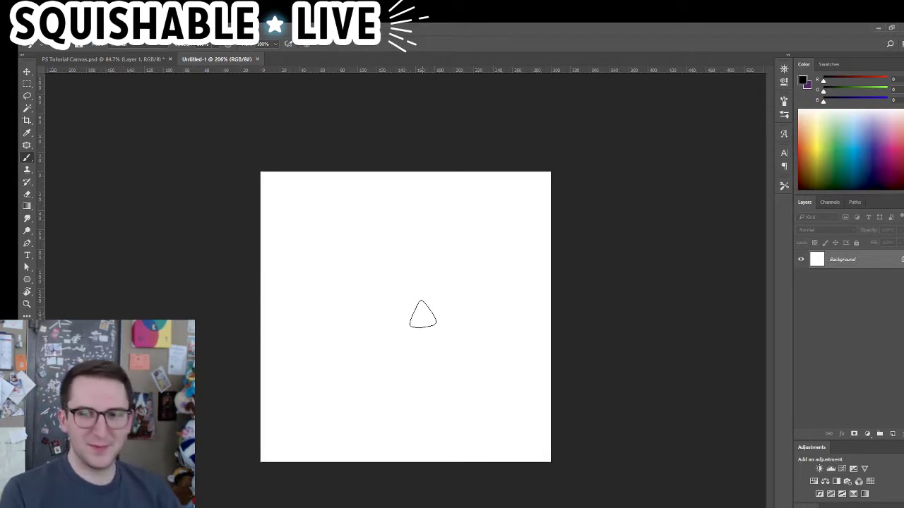
{"action": "mouse_move", "coordinate": [321, 300]}
{"action": "left_mouse_down"}
{"action": "mouse_move", "coordinate": [464, 303]}
{"action": "mouse_move", "coordinate": [487, 277]}
{"action": "left_mouse_up"}
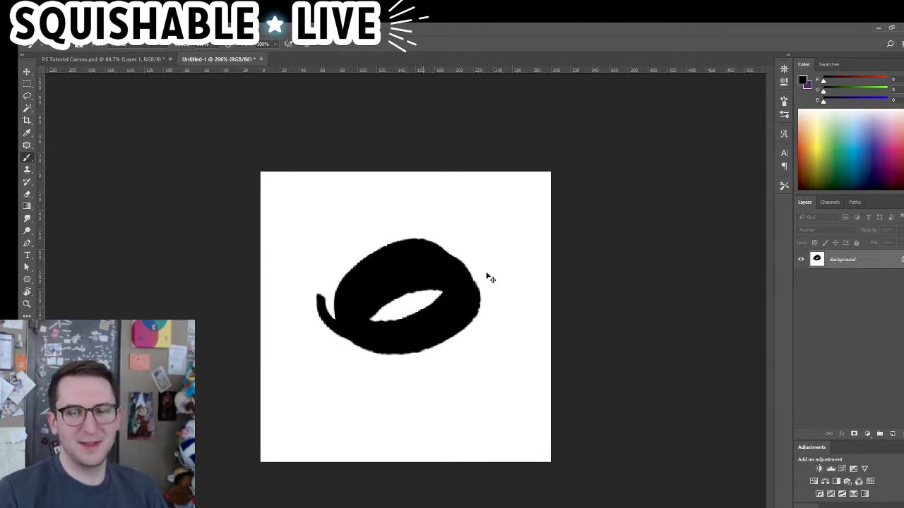
{"action": "key", "text": "ctrl+z"}
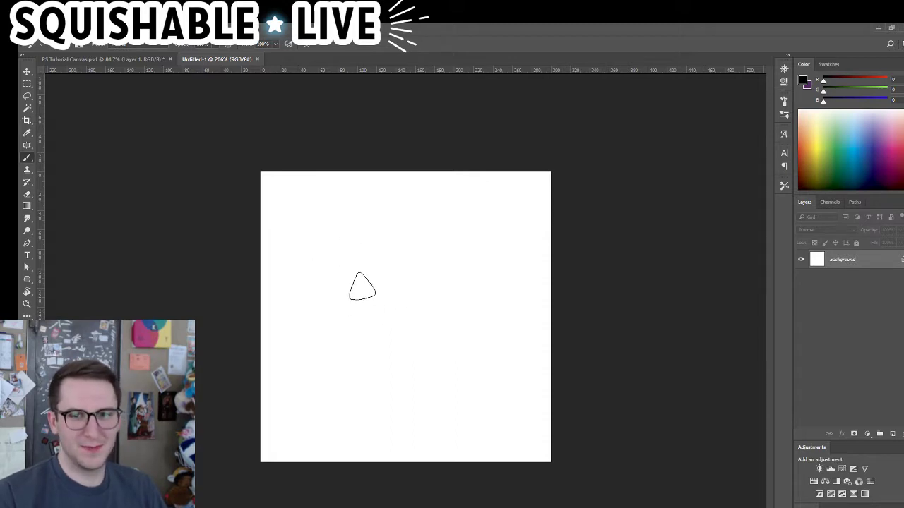
{"action": "mouse_move", "coordinate": [362, 286]}
{"action": "left_mouse_down"}
{"action": "mouse_move", "coordinate": [329, 331]}
{"action": "mouse_move", "coordinate": [338, 359]}
{"action": "mouse_move", "coordinate": [352, 342]}
{"action": "mouse_move", "coordinate": [363, 377]}
{"action": "mouse_move", "coordinate": [345, 361]}
{"action": "mouse_move", "coordinate": [353, 370]}
{"action": "mouse_move", "coordinate": [423, 271]}
{"action": "mouse_move", "coordinate": [445, 276]}
{"action": "mouse_move", "coordinate": [418, 293]}
{"action": "mouse_move", "coordinate": [418, 252]}
{"action": "mouse_move", "coordinate": [451, 243]}
{"action": "mouse_move", "coordinate": [486, 314]}
{"action": "mouse_move", "coordinate": [455, 350]}
{"action": "mouse_move", "coordinate": [449, 311]}
{"action": "mouse_move", "coordinate": [454, 318]}
{"action": "mouse_move", "coordinate": [423, 280]}
{"action": "mouse_move", "coordinate": [377, 311]}
{"action": "mouse_move", "coordinate": [494, 319]}
{"action": "mouse_move", "coordinate": [368, 396]}
{"action": "mouse_move", "coordinate": [453, 391]}
{"action": "mouse_move", "coordinate": [379, 378]}
{"action": "mouse_move", "coordinate": [427, 332]}
{"action": "mouse_move", "coordinate": [405, 372]}
{"action": "mouse_move", "coordinate": [434, 385]}
{"action": "mouse_move", "coordinate": [465, 369]}
{"action": "mouse_move", "coordinate": [422, 404]}
{"action": "mouse_move", "coordinate": [472, 276]}
{"action": "mouse_move", "coordinate": [410, 393]}
{"action": "mouse_move", "coordinate": [342, 288]}
{"action": "mouse_move", "coordinate": [379, 225]}
{"action": "mouse_move", "coordinate": [479, 271]}
{"action": "mouse_move", "coordinate": [490, 321]}
{"action": "mouse_move", "coordinate": [426, 400]}
{"action": "mouse_move", "coordinate": [391, 389]}
{"action": "mouse_move", "coordinate": [450, 305]}
{"action": "left_mouse_up"}
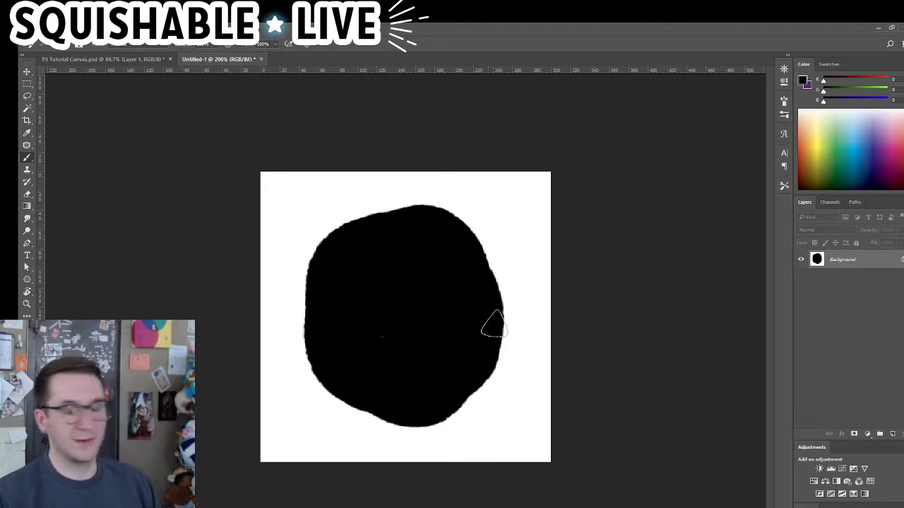
Paint several test strokes over the black blob and its outer edge, undoing each one
{"action": "left_click_drag", "start_coordinate": [484, 270], "coordinate": [509, 318]}
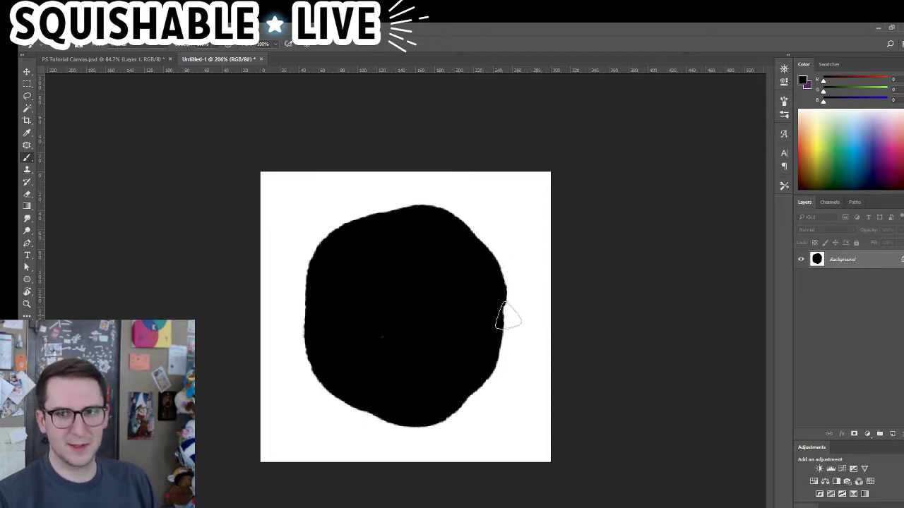
{"action": "key", "text": "ctrl+z"}
{"action": "left_click_drag", "start_coordinate": [468, 254], "coordinate": [468, 419]}
{"action": "key", "text": "ctrl+z"}
{"action": "mouse_move", "coordinate": [388, 223]}
{"action": "left_mouse_down"}
{"action": "mouse_move", "coordinate": [342, 359]}
{"action": "mouse_move", "coordinate": [412, 281]}
{"action": "left_mouse_up"}
{"action": "key", "text": "ctrl+z"}
{"action": "mouse_move", "coordinate": [374, 247]}
{"action": "left_mouse_down"}
{"action": "mouse_move", "coordinate": [504, 351]}
{"action": "mouse_move", "coordinate": [393, 327]}
{"action": "left_mouse_up"}
{"action": "key", "text": "ctrl+z"}
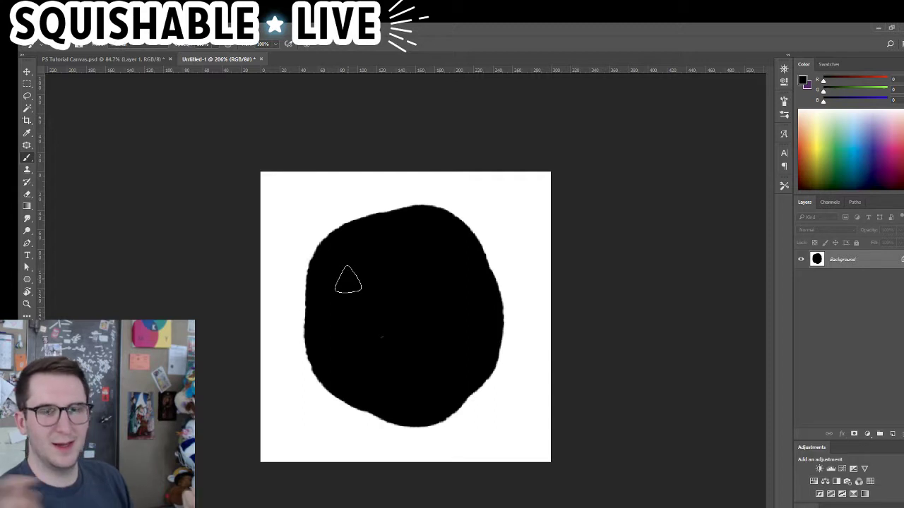
Roughen the black blob's outline with short irregular strokes all around its edge
{"action": "left_click_drag", "start_coordinate": [355, 198], "coordinate": [441, 201]}
{"action": "mouse_move", "coordinate": [302, 353]}
{"action": "left_mouse_down"}
{"action": "mouse_move", "coordinate": [354, 365]}
{"action": "mouse_move", "coordinate": [341, 398]}
{"action": "mouse_move", "coordinate": [391, 398]}
{"action": "mouse_move", "coordinate": [394, 416]}
{"action": "mouse_move", "coordinate": [456, 420]}
{"action": "left_mouse_up"}
{"action": "mouse_move", "coordinate": [373, 417]}
{"action": "left_mouse_down"}
{"action": "mouse_move", "coordinate": [429, 426]}
{"action": "mouse_move", "coordinate": [480, 392]}
{"action": "left_mouse_up"}
{"action": "key", "text": "ctrl+z"}
{"action": "left_click_drag", "start_coordinate": [379, 412], "coordinate": [425, 419]}
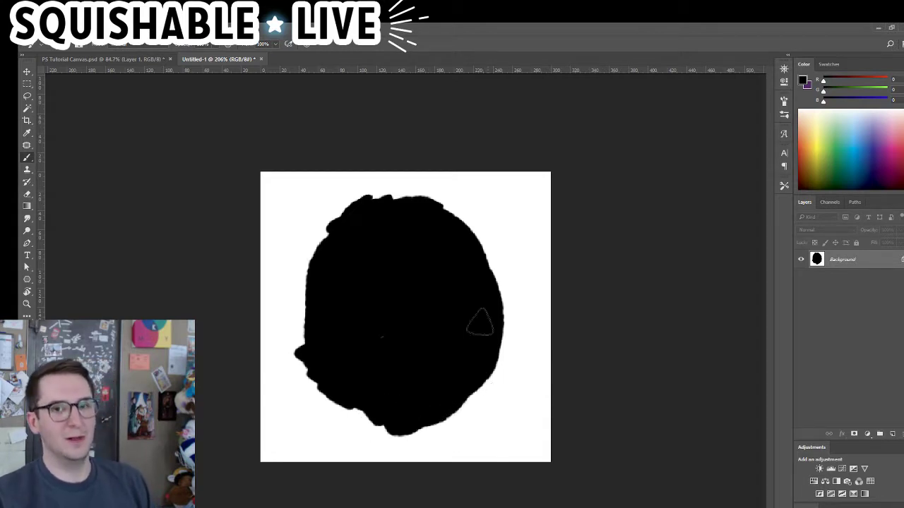
{"action": "mouse_move", "coordinate": [466, 250]}
{"action": "left_mouse_down"}
{"action": "mouse_move", "coordinate": [491, 283]}
{"action": "mouse_move", "coordinate": [501, 333]}
{"action": "mouse_move", "coordinate": [484, 372]}
{"action": "left_mouse_up"}
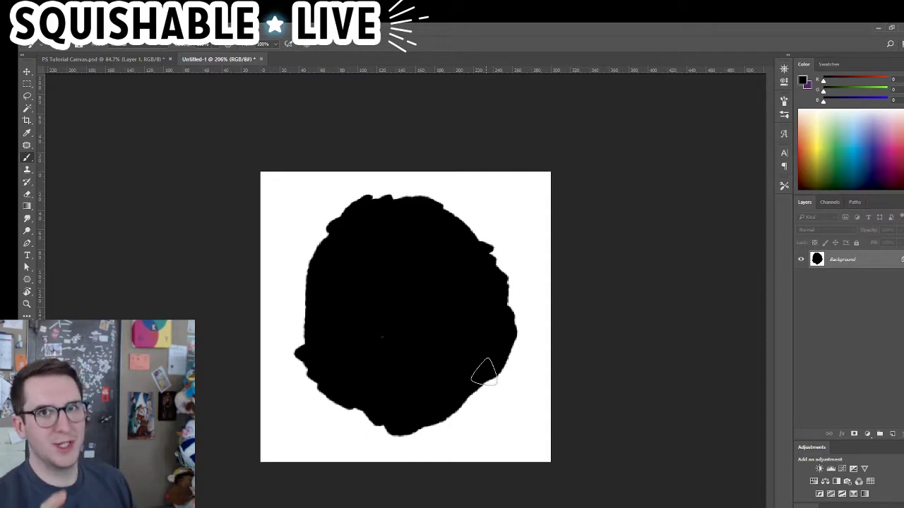
{"action": "left_click_drag", "start_coordinate": [314, 281], "coordinate": [318, 319]}
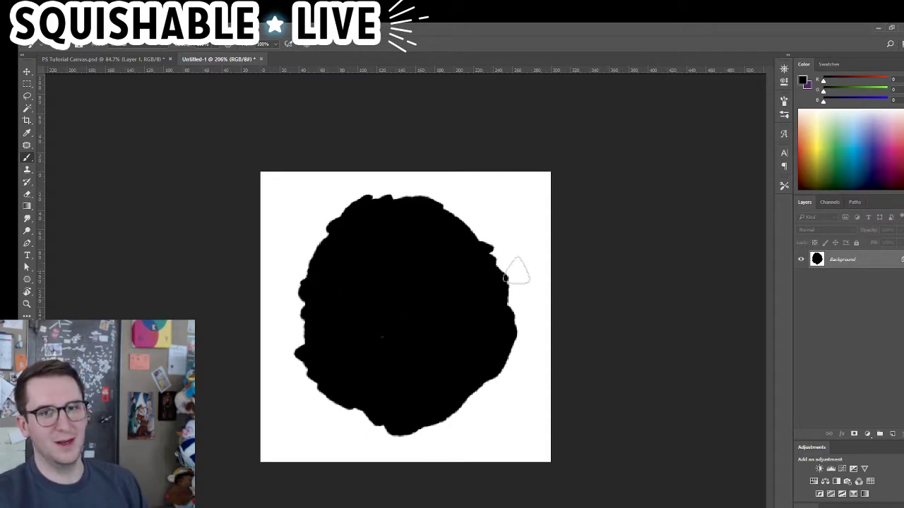
{"action": "left_click_drag", "start_coordinate": [473, 230], "coordinate": [481, 242]}
{"action": "left_click_drag", "start_coordinate": [496, 364], "coordinate": [476, 392]}
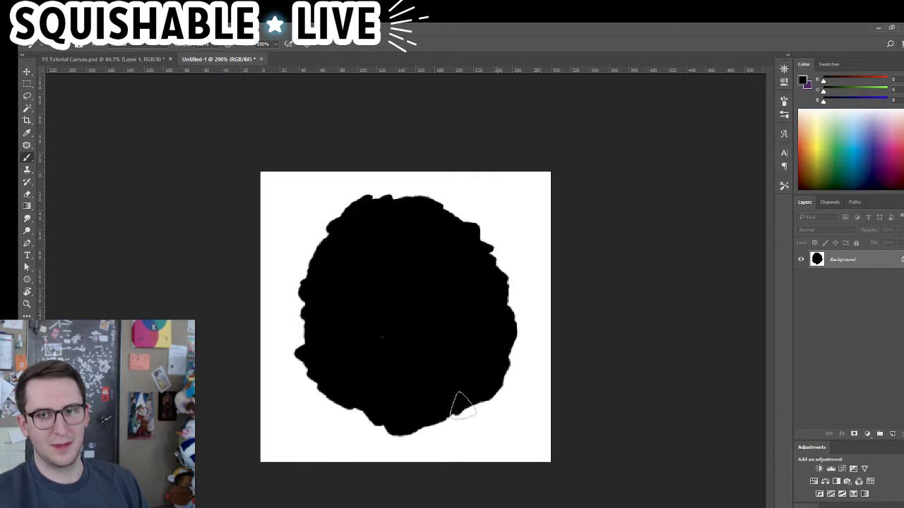
{"action": "left_click_drag", "start_coordinate": [403, 418], "coordinate": [454, 409]}
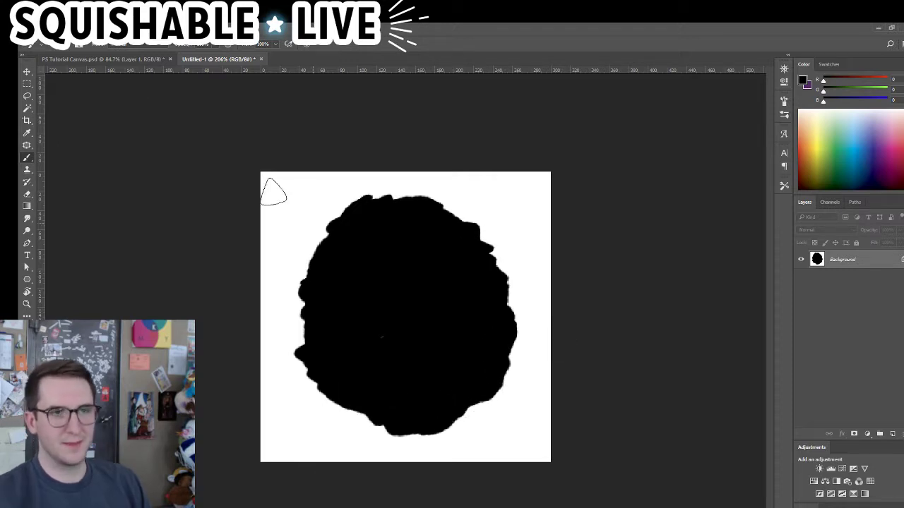
{"action": "key", "text": "F5"}
{"action": "left_click", "coordinate": [60, 29]}
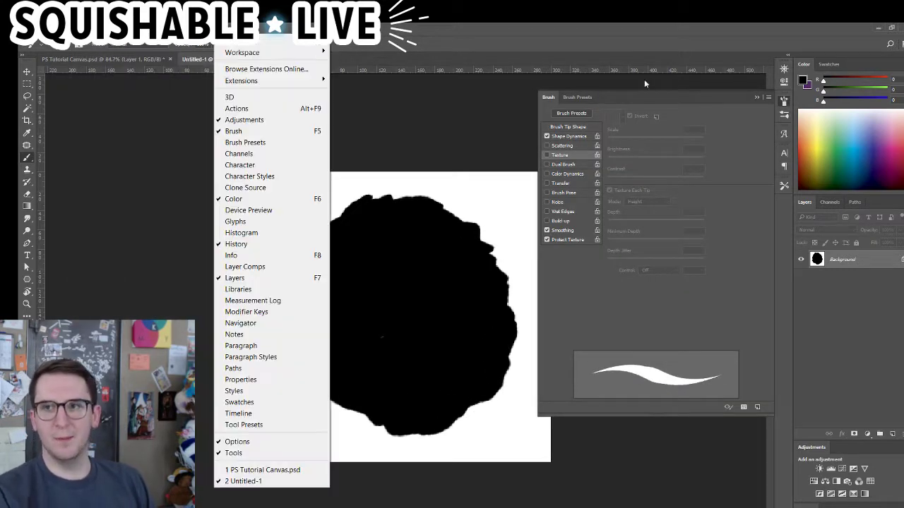
{"action": "left_click", "coordinate": [783, 103]}
{"action": "left_click", "coordinate": [783, 102]}
{"action": "left_click", "coordinate": [62, 29]}
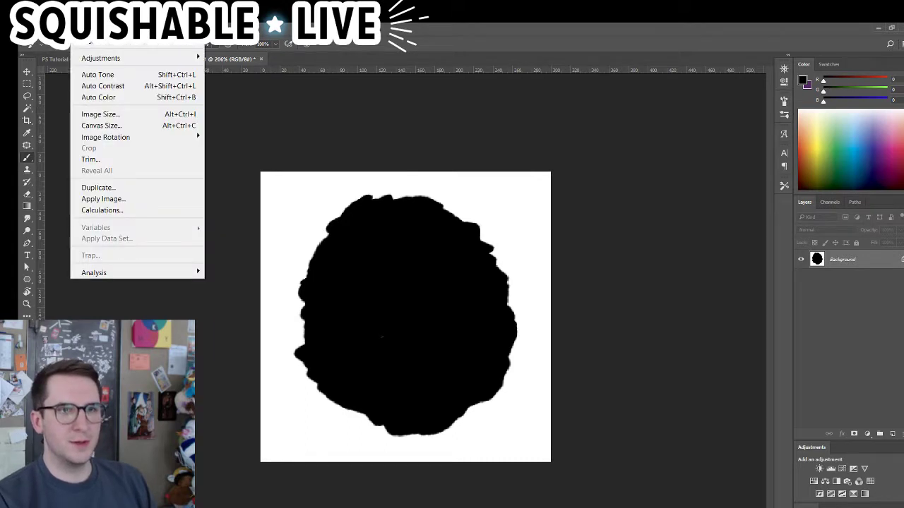
Define the painted black blob as a brush preset named "STREAMBRUSH UNI"
{"action": "mouse_move", "coordinate": [45, 28]}
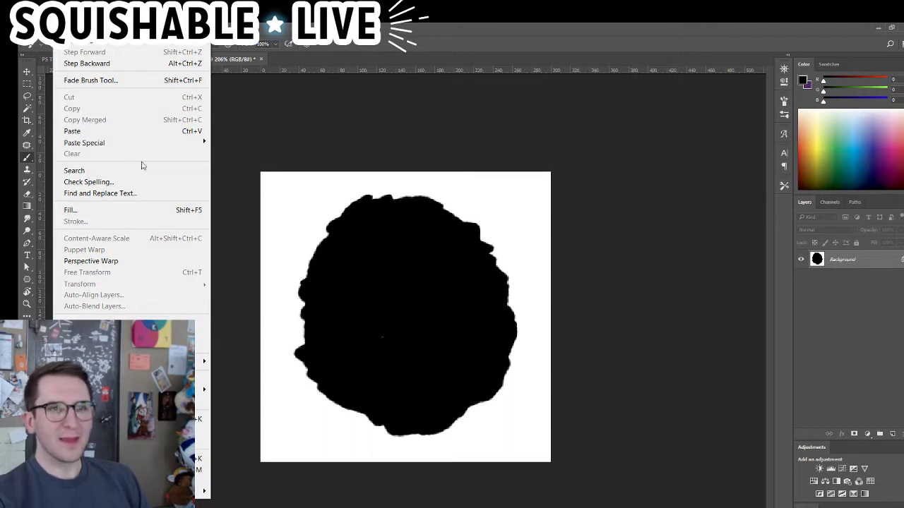
{"action": "left_click", "coordinate": [127, 322]}
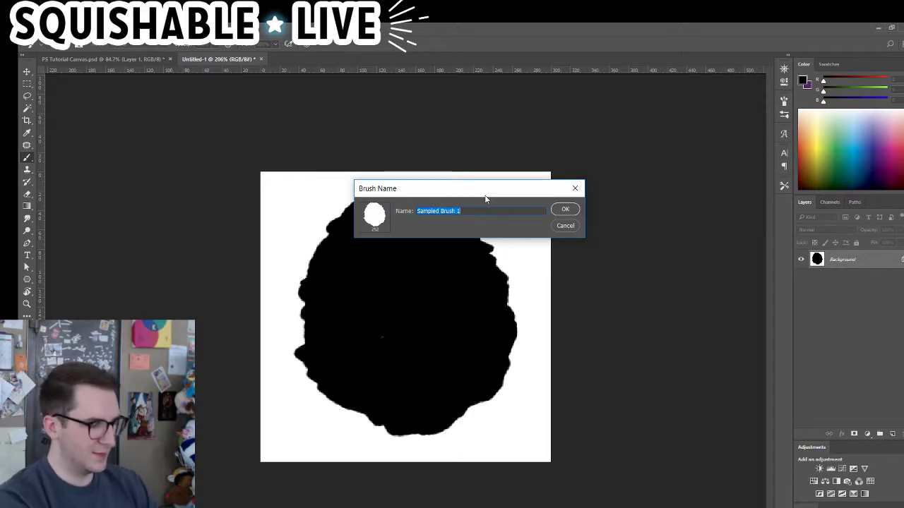
{"action": "type", "text": "STREA"}
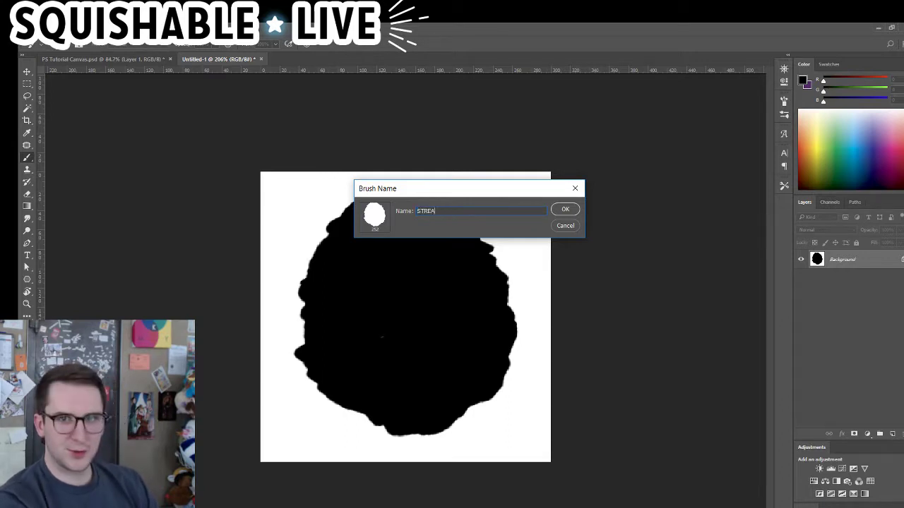
{"action": "type", "text": "MBRUSH"}
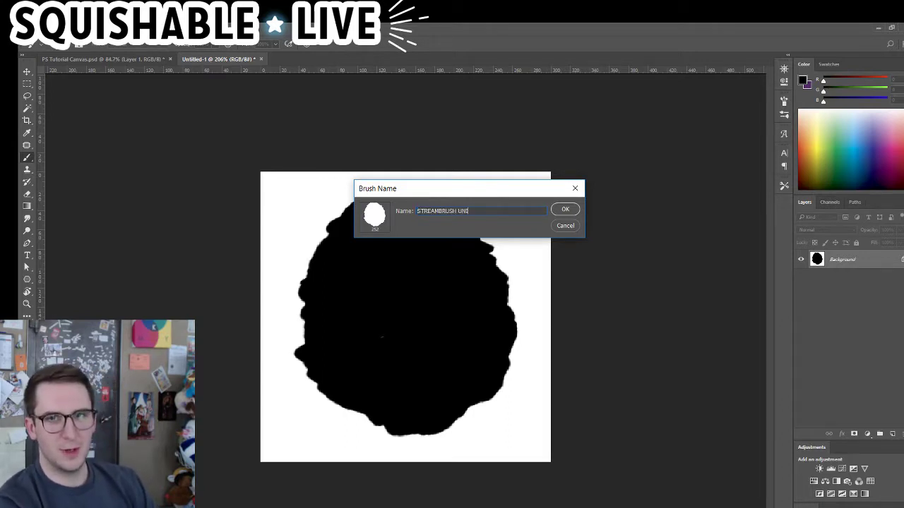
{"action": "type", "text": " UN"}
{"action": "key", "text": "Return"}
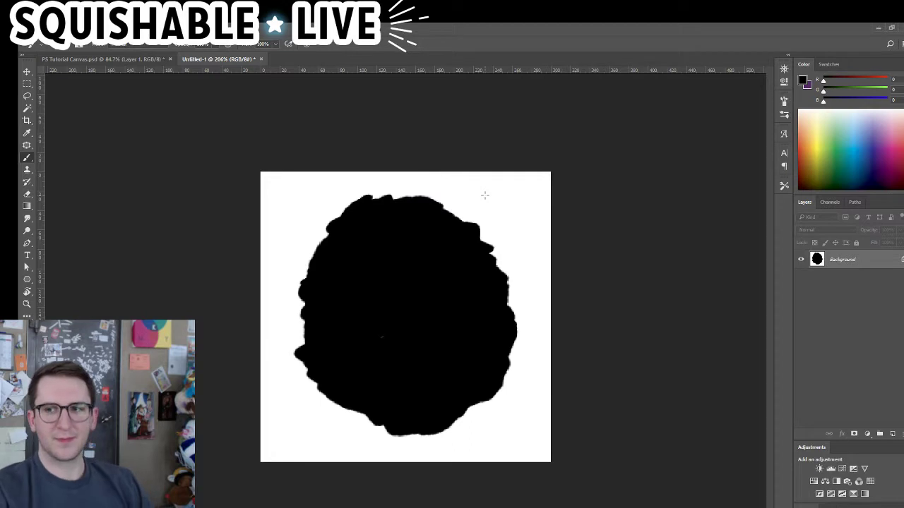
Switch to the PS Tutorial Canvas document, show the brush presets as a large list and select STREAMBRUSH UNO
{"action": "key", "text": "ctrl+Tab"}
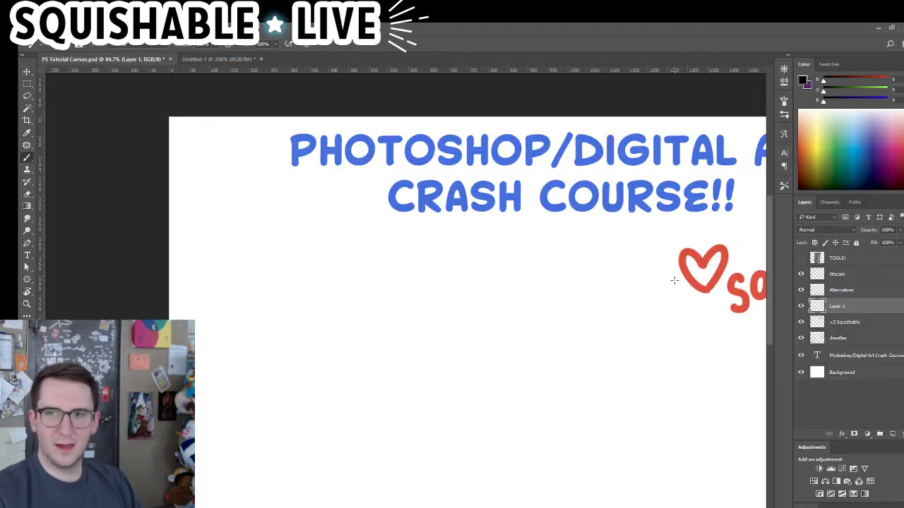
{"action": "left_click", "coordinate": [785, 184]}
{"action": "left_click", "coordinate": [784, 115]}
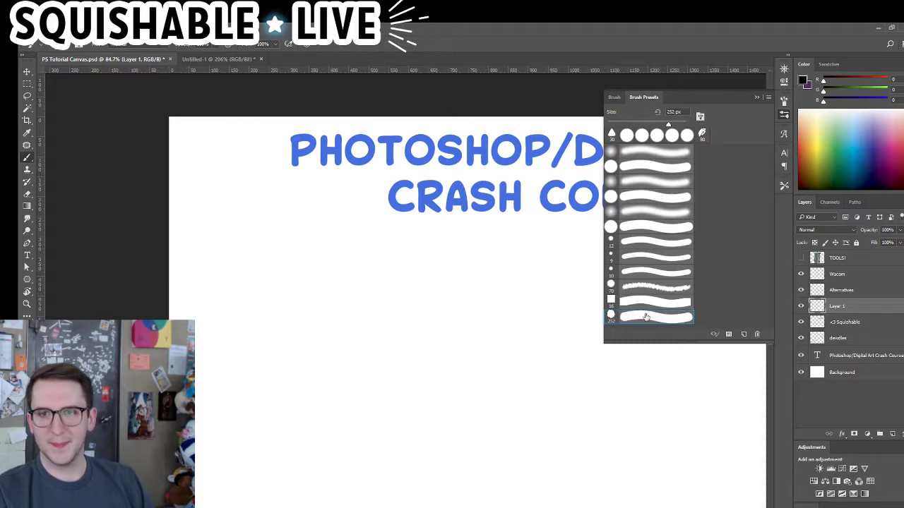
{"action": "left_click", "coordinate": [768, 98]}
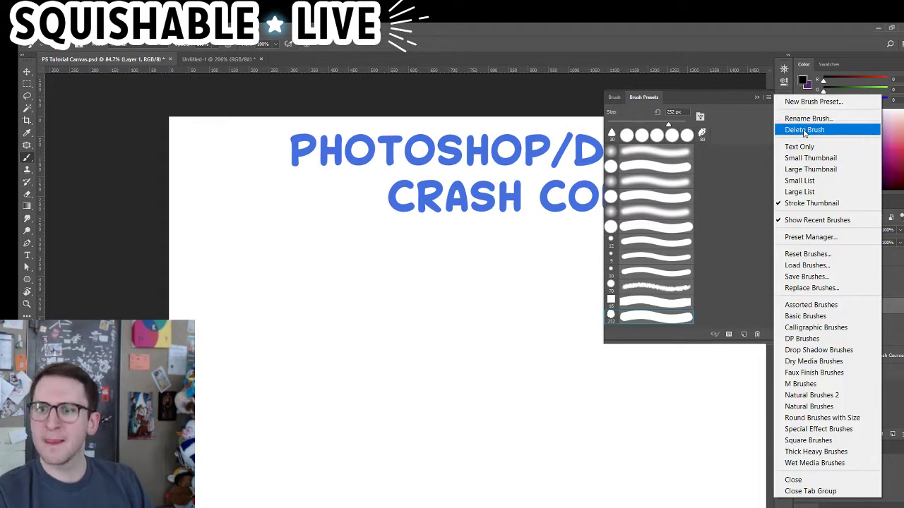
{"action": "left_click", "coordinate": [807, 193]}
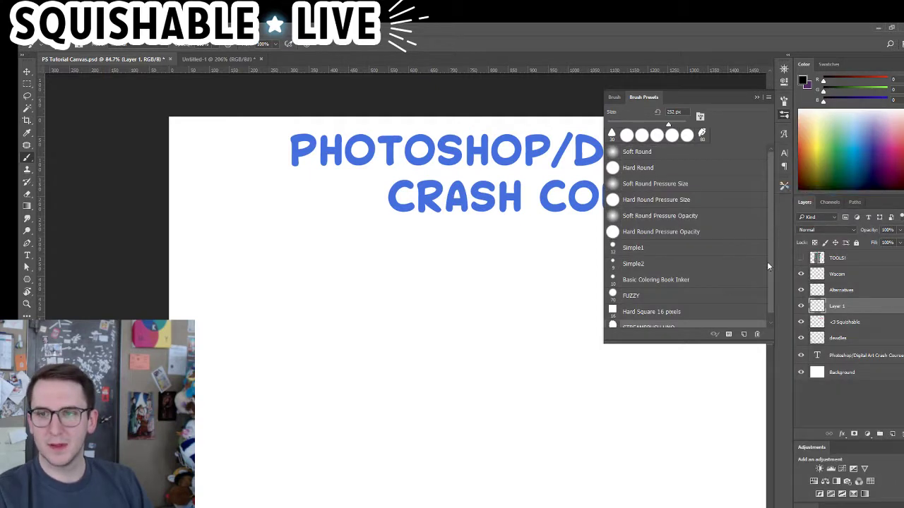
{"action": "left_click", "coordinate": [657, 326]}
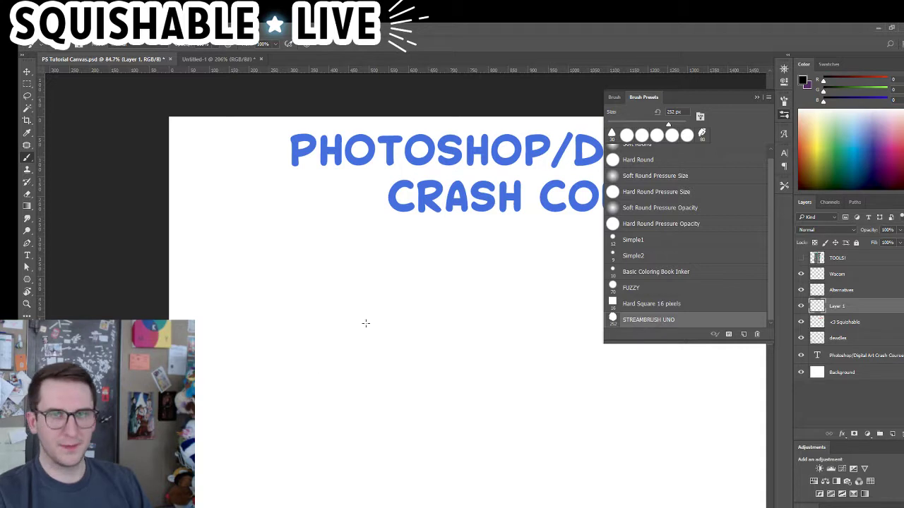
Paint broad black test strokes across the middle of the canvas with the custom brush, then undo them
{"action": "left_click_drag", "start_coordinate": [367, 325], "coordinate": [304, 326]}
{"action": "mouse_move", "coordinate": [325, 297]}
{"action": "left_mouse_down"}
{"action": "mouse_move", "coordinate": [376, 305]}
{"action": "mouse_move", "coordinate": [420, 339]}
{"action": "mouse_move", "coordinate": [455, 387]}
{"action": "left_mouse_up"}
{"action": "left_click", "coordinate": [785, 119]}
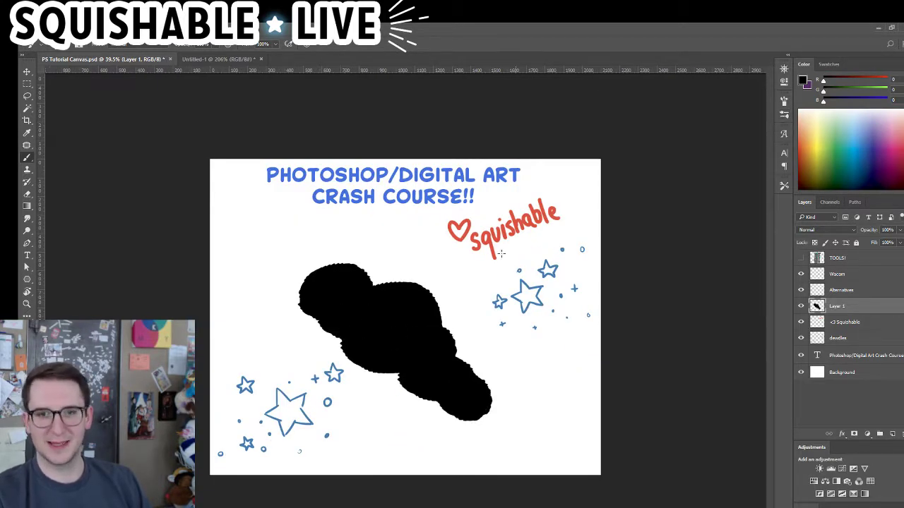
{"action": "key", "text": "ctrl+z"}
{"action": "scroll", "coordinate": [405, 315], "scroll_direction": "up", "scroll_amount": 3}
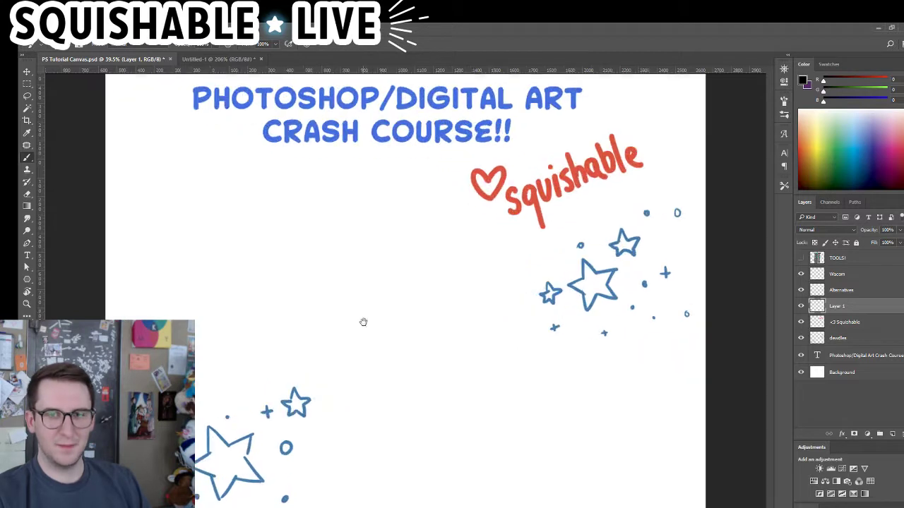
Enable Shape Dynamics for the custom brush, with size controlled by Pen Pressure and a minimum diameter of 18%
{"action": "left_click", "coordinate": [784, 116]}
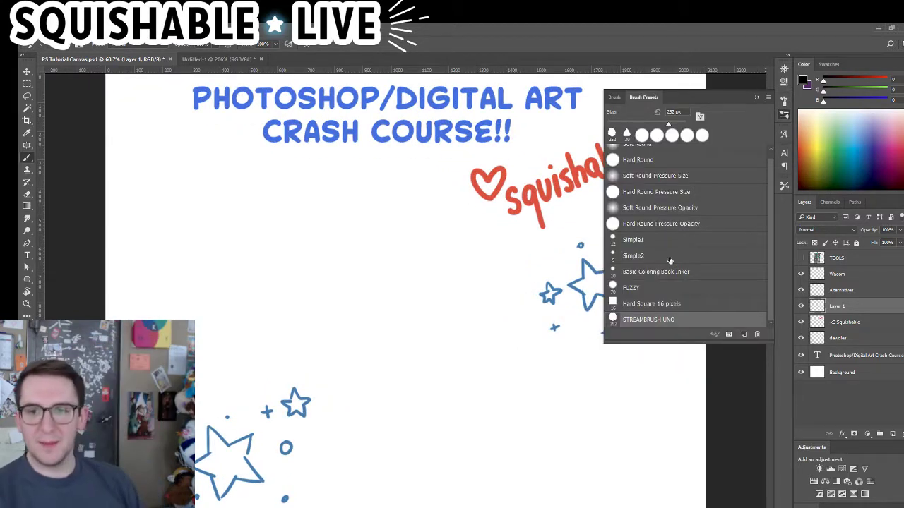
{"action": "left_click", "coordinate": [614, 97]}
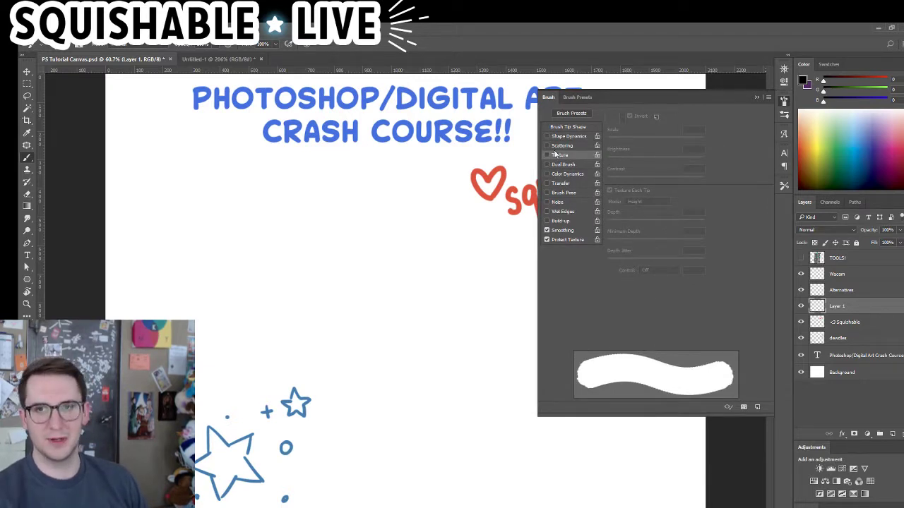
{"action": "left_click", "coordinate": [567, 136]}
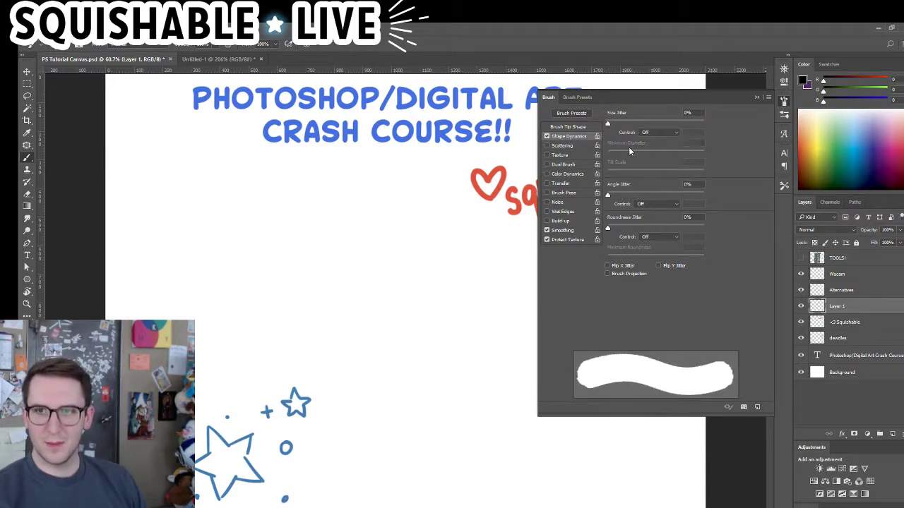
{"action": "left_click", "coordinate": [644, 133]}
{"action": "left_click", "coordinate": [654, 151]}
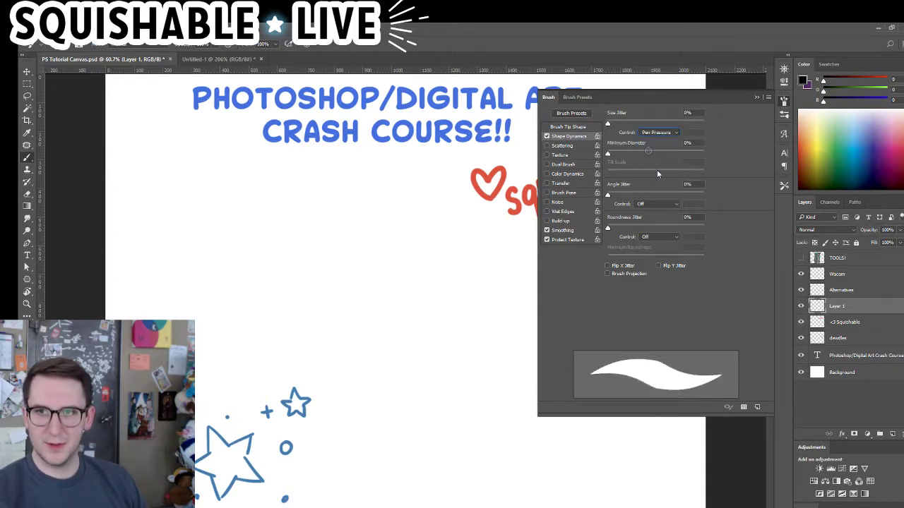
{"action": "left_click_drag", "start_coordinate": [611, 152], "coordinate": [625, 160]}
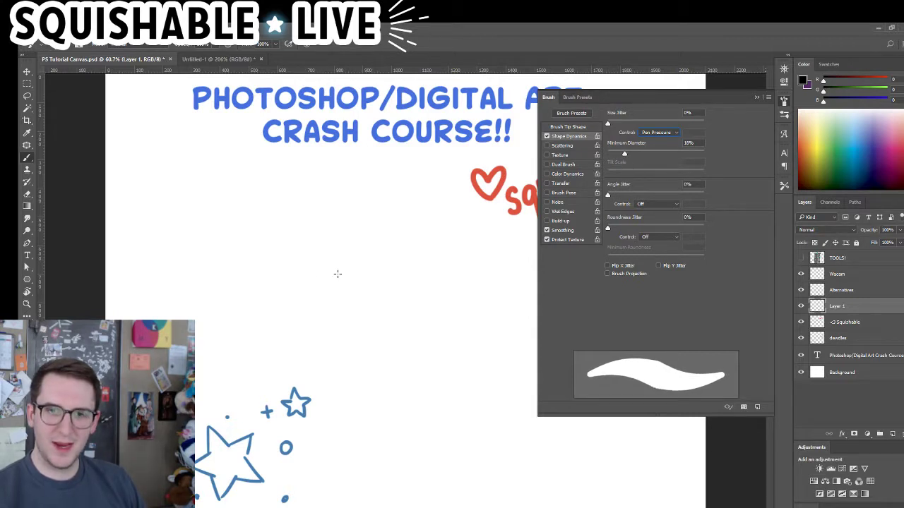
Try the pressure-sensitive brush with several winding black strokes on the canvas, then remove them
{"action": "mouse_move", "coordinate": [166, 301]}
{"action": "left_mouse_down"}
{"action": "mouse_move", "coordinate": [318, 265]}
{"action": "mouse_move", "coordinate": [442, 409]}
{"action": "left_mouse_up"}
{"action": "key", "text": "ctrl+z"}
{"action": "mouse_move", "coordinate": [187, 226]}
{"action": "left_mouse_down"}
{"action": "mouse_move", "coordinate": [360, 253]}
{"action": "mouse_move", "coordinate": [191, 374]}
{"action": "mouse_move", "coordinate": [524, 490]}
{"action": "mouse_move", "coordinate": [217, 299]}
{"action": "left_mouse_up"}
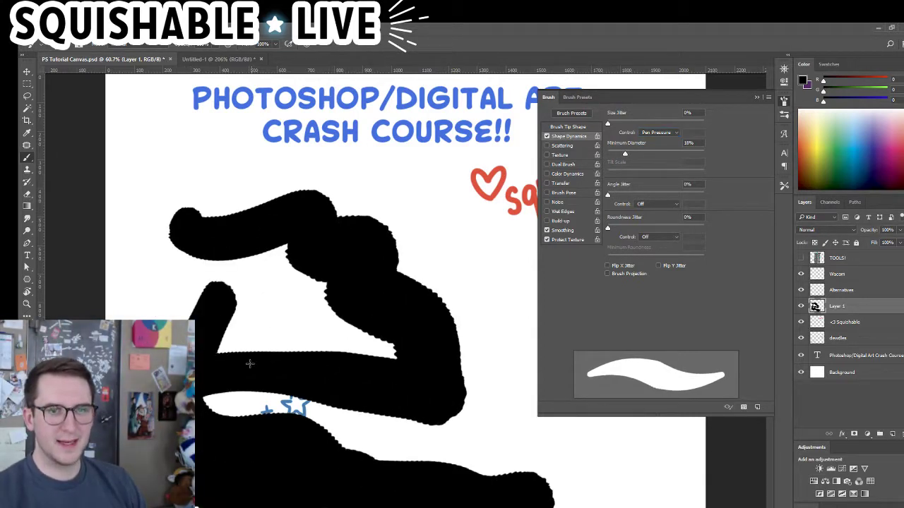
{"action": "left_click_drag", "start_coordinate": [224, 360], "coordinate": [248, 373]}
{"action": "left_click_drag", "start_coordinate": [289, 236], "coordinate": [277, 332]}
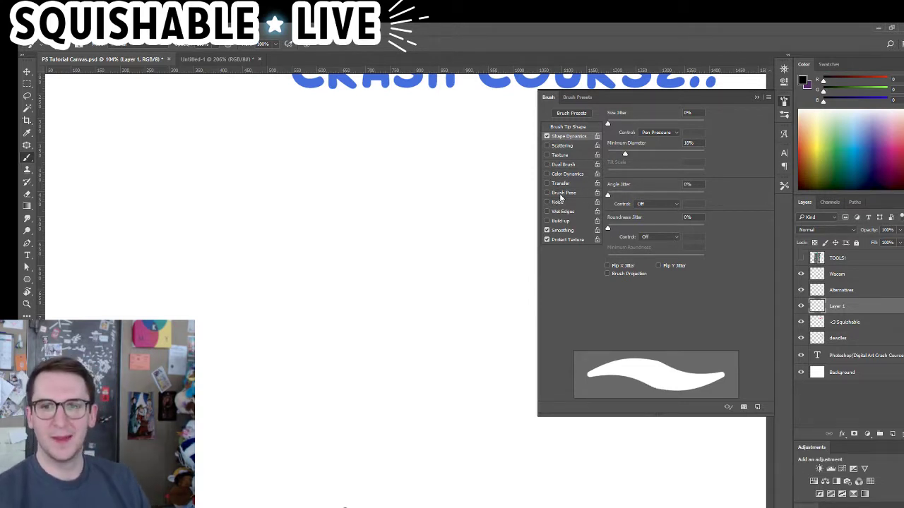
Enable Scattering for the brush and set the scatter to 15% on both axes
{"action": "left_click", "coordinate": [547, 146]}
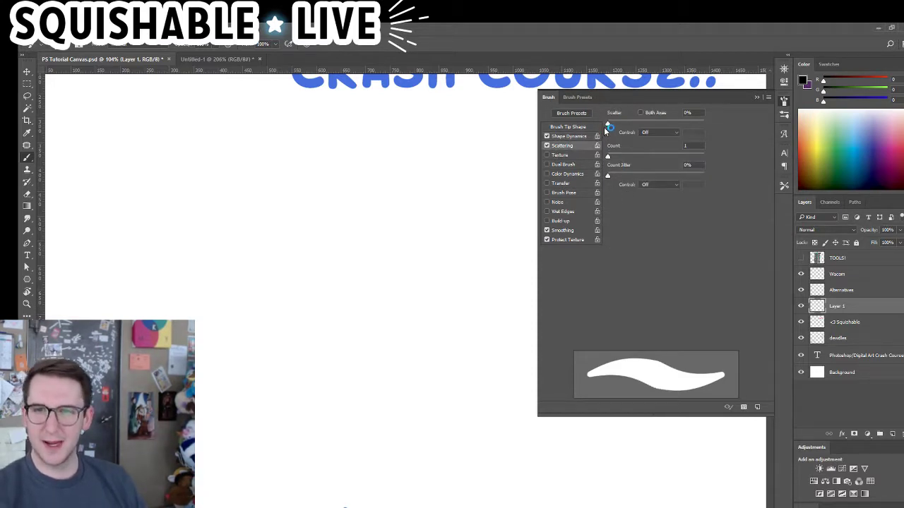
{"action": "mouse_move", "coordinate": [608, 124]}
{"action": "left_mouse_down"}
{"action": "mouse_move", "coordinate": [628, 125]}
{"action": "mouse_move", "coordinate": [610, 125]}
{"action": "left_mouse_up"}
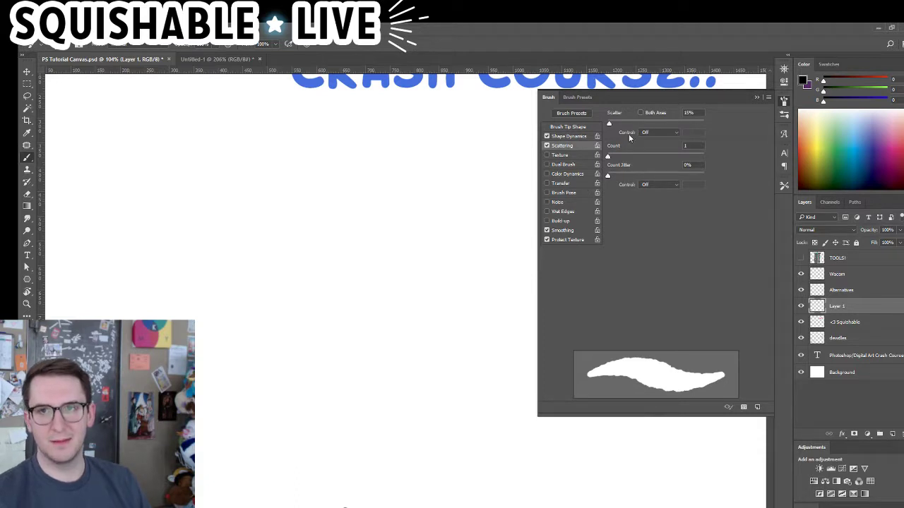
{"action": "left_click", "coordinate": [640, 113]}
Test the scattered brush with one stroke, undo it, and paint a long winding black stroke across the canvas
{"action": "mouse_move", "coordinate": [216, 231]}
{"action": "left_mouse_down"}
{"action": "mouse_move", "coordinate": [346, 261]}
{"action": "mouse_move", "coordinate": [452, 374]}
{"action": "mouse_move", "coordinate": [540, 444]}
{"action": "left_mouse_up"}
{"action": "scroll", "coordinate": [256, 320], "scroll_direction": "down", "scroll_amount": 3}
{"action": "key", "text": "ctrl+z"}
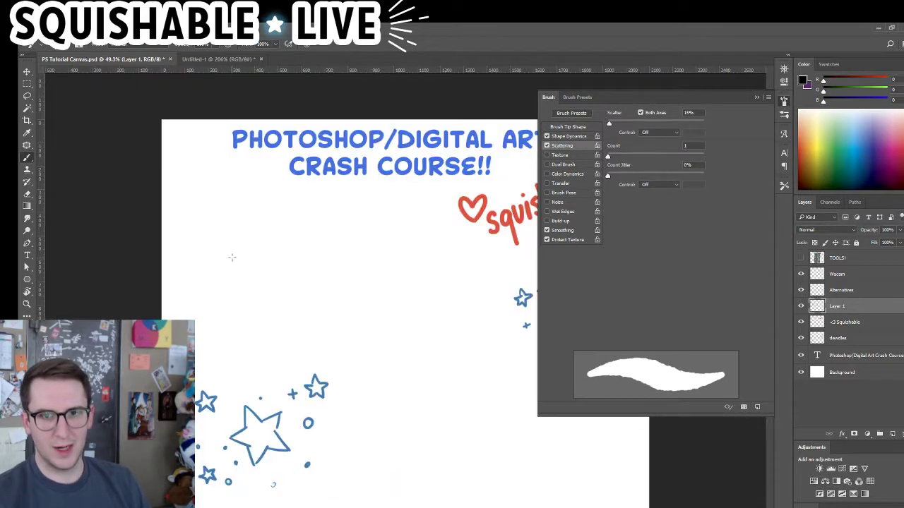
{"action": "mouse_move", "coordinate": [225, 258]}
{"action": "left_mouse_down"}
{"action": "mouse_move", "coordinate": [328, 275]}
{"action": "mouse_move", "coordinate": [359, 336]}
{"action": "mouse_move", "coordinate": [475, 428]}
{"action": "mouse_move", "coordinate": [268, 434]}
{"action": "left_mouse_up"}
{"action": "scroll", "coordinate": [339, 416], "scroll_direction": "up", "scroll_amount": 5}
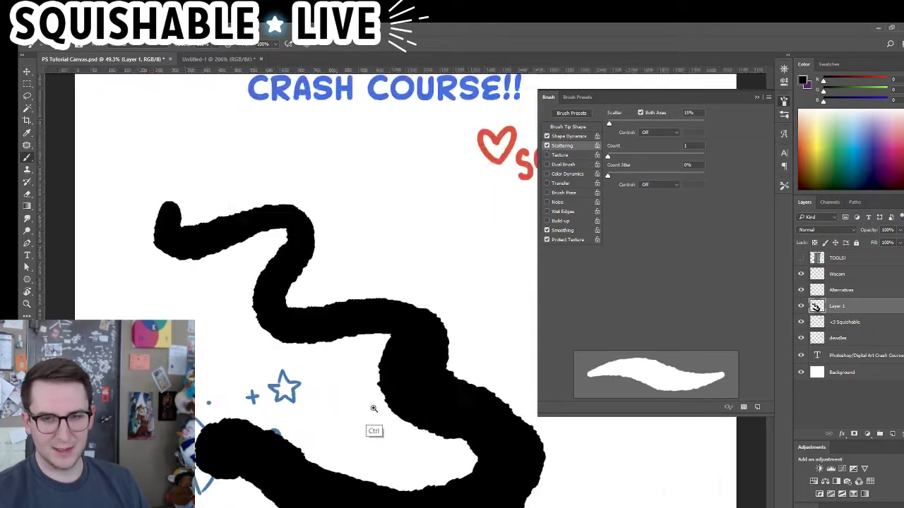
{"action": "scroll", "coordinate": [275, 288], "scroll_direction": "down", "scroll_amount": 1}
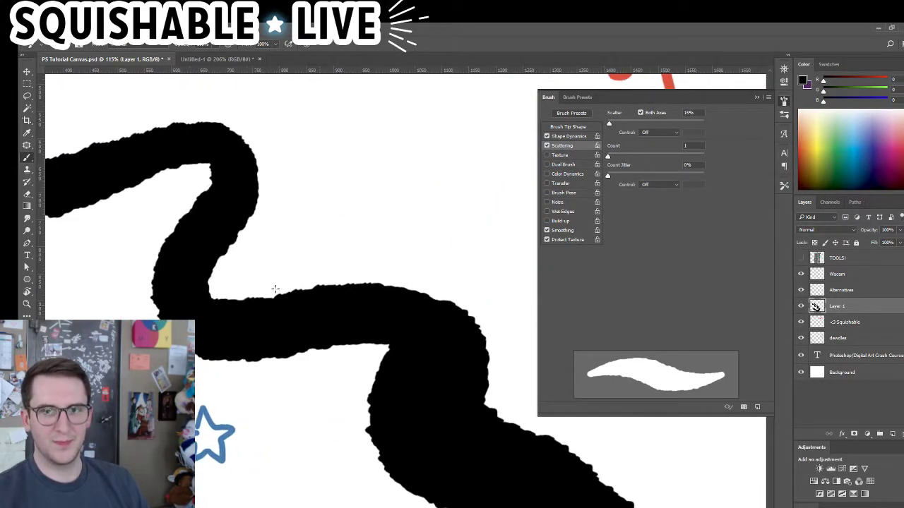
Paint a short black dab above the winding stroke, undo it, and restore it
{"action": "left_click_drag", "start_coordinate": [329, 247], "coordinate": [328, 263]}
{"action": "key", "text": "ctrl+z"}
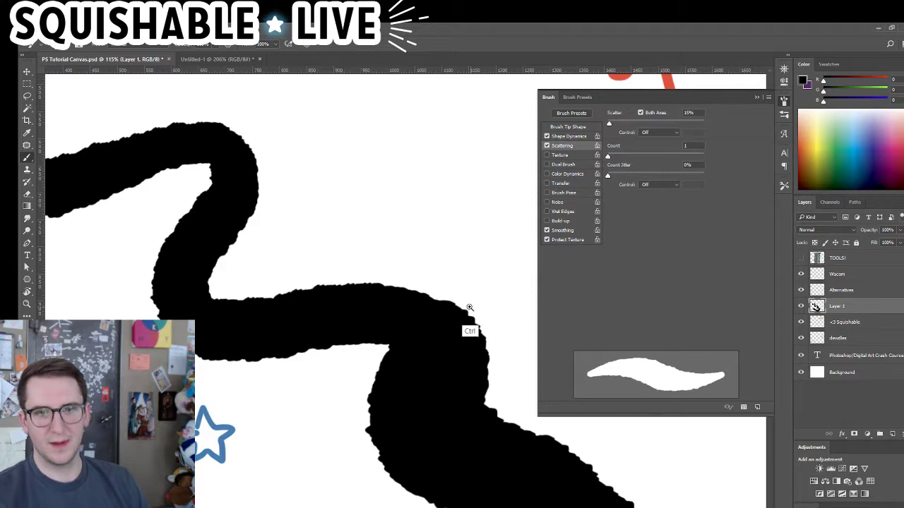
{"action": "scroll", "coordinate": [466, 310], "scroll_direction": "down", "scroll_amount": 1}
{"action": "scroll", "coordinate": [441, 362], "scroll_direction": "down", "scroll_amount": 4}
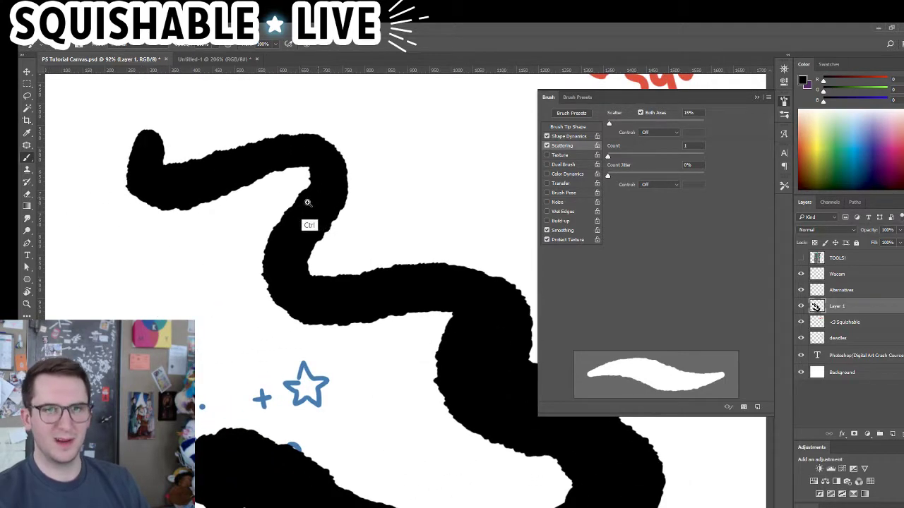
{"action": "key", "text": "ctrl+z"}
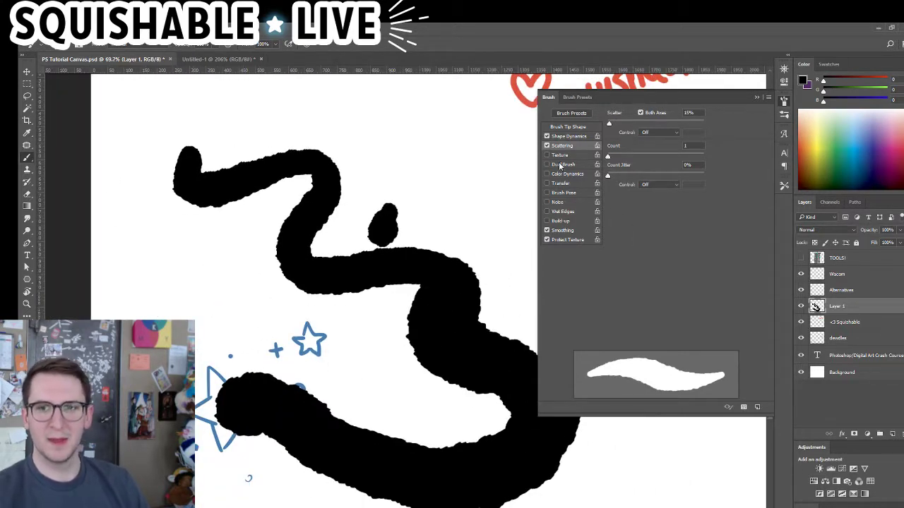
Undo the thick black test strokes on Layer 1
{"action": "key", "text": "ctrl+alt+z"}
{"action": "key", "text": "ctrl+alt+z"}
{"action": "key", "text": "ctrl+alt+z"}
{"action": "key", "text": "ctrl+alt+z"}
Set the brush's angle jitter to 44% in its Shape Dynamics
{"action": "left_click", "coordinate": [565, 136]}
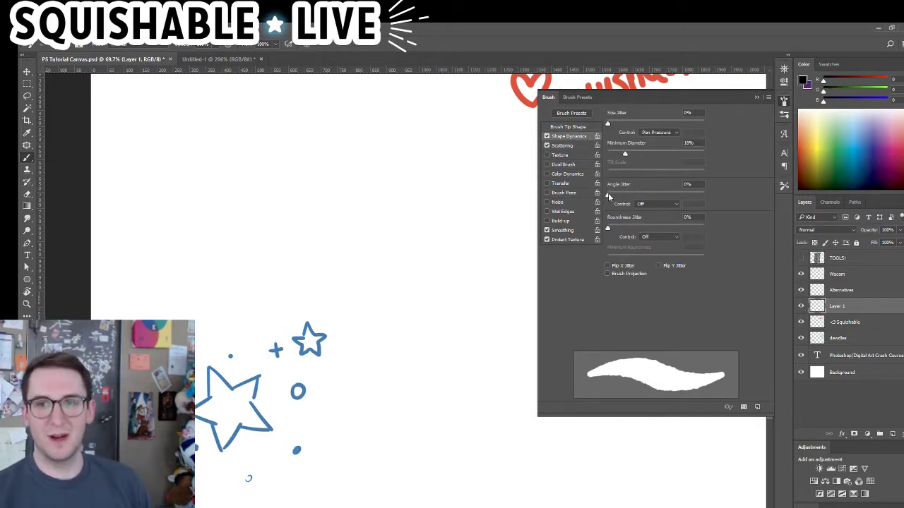
{"action": "left_click_drag", "start_coordinate": [608, 193], "coordinate": [610, 195]}
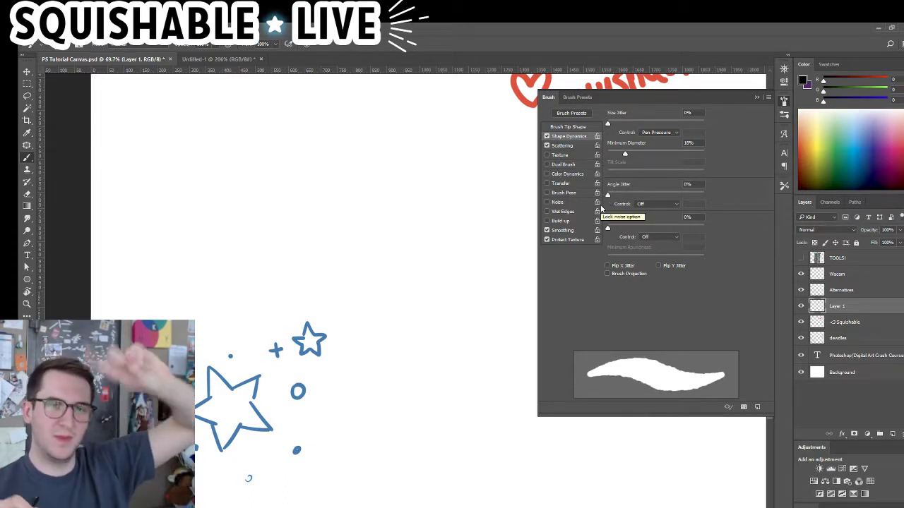
{"action": "left_click_drag", "start_coordinate": [607, 193], "coordinate": [621, 194]}
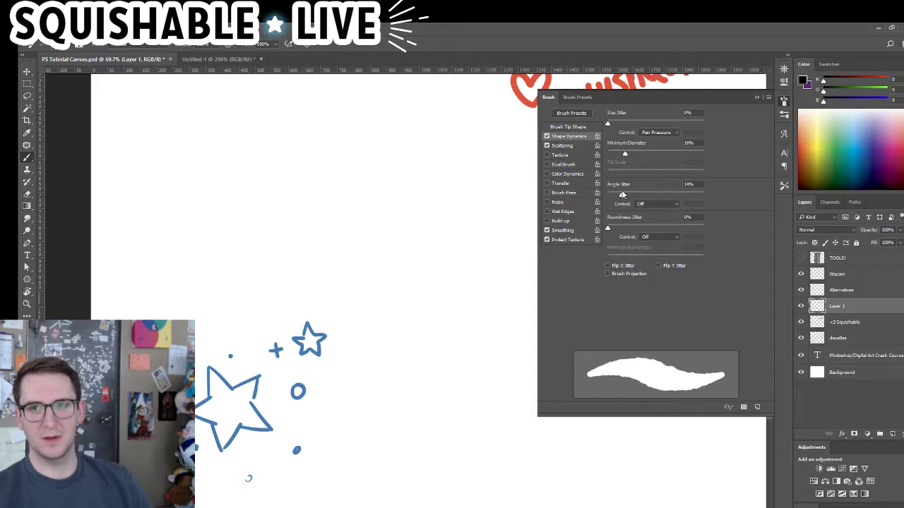
Paint trial squiggles with the angle-jittered brush on the blank canvas and undo them
{"action": "mouse_move", "coordinate": [225, 159]}
{"action": "left_mouse_down"}
{"action": "mouse_move", "coordinate": [332, 216]}
{"action": "mouse_move", "coordinate": [451, 301]}
{"action": "left_mouse_up"}
{"action": "left_click_drag", "start_coordinate": [426, 374], "coordinate": [369, 296]}
{"action": "key", "text": "ctrl+z"}
{"action": "mouse_move", "coordinate": [262, 246]}
{"action": "left_mouse_down"}
{"action": "mouse_move", "coordinate": [406, 337]}
{"action": "mouse_move", "coordinate": [431, 396]}
{"action": "left_mouse_up"}
{"action": "mouse_move", "coordinate": [366, 311]}
{"action": "left_mouse_down"}
{"action": "mouse_move", "coordinate": [404, 324]}
{"action": "mouse_move", "coordinate": [474, 301]}
{"action": "left_mouse_up"}
{"action": "key", "text": "ctrl+z"}
{"action": "mouse_move", "coordinate": [278, 158]}
{"action": "left_mouse_down"}
{"action": "mouse_move", "coordinate": [391, 222]}
{"action": "mouse_move", "coordinate": [439, 418]}
{"action": "left_mouse_up"}
{"action": "key", "text": "ctrl+z"}
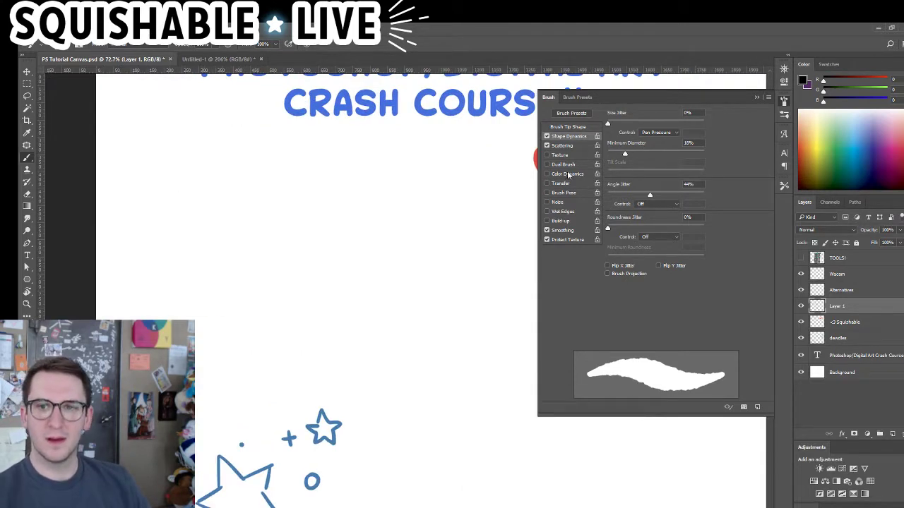
Set the brush tip size to 76 px, paint a winding trial stroke, and undo it
{"action": "left_click", "coordinate": [567, 128]}
{"action": "left_click_drag", "start_coordinate": [636, 257], "coordinate": [648, 257]}
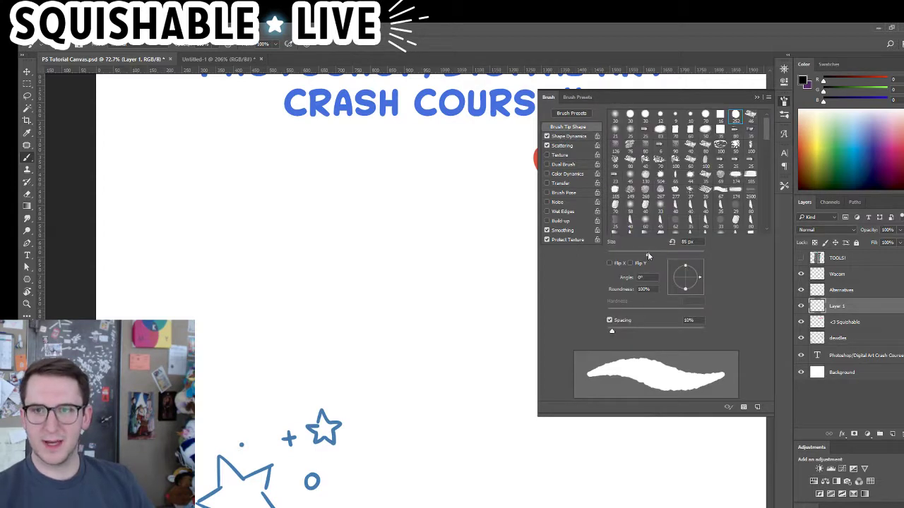
{"action": "mouse_move", "coordinate": [263, 207]}
{"action": "left_mouse_down"}
{"action": "mouse_move", "coordinate": [383, 326]}
{"action": "mouse_move", "coordinate": [229, 402]}
{"action": "mouse_move", "coordinate": [265, 328]}
{"action": "left_mouse_up"}
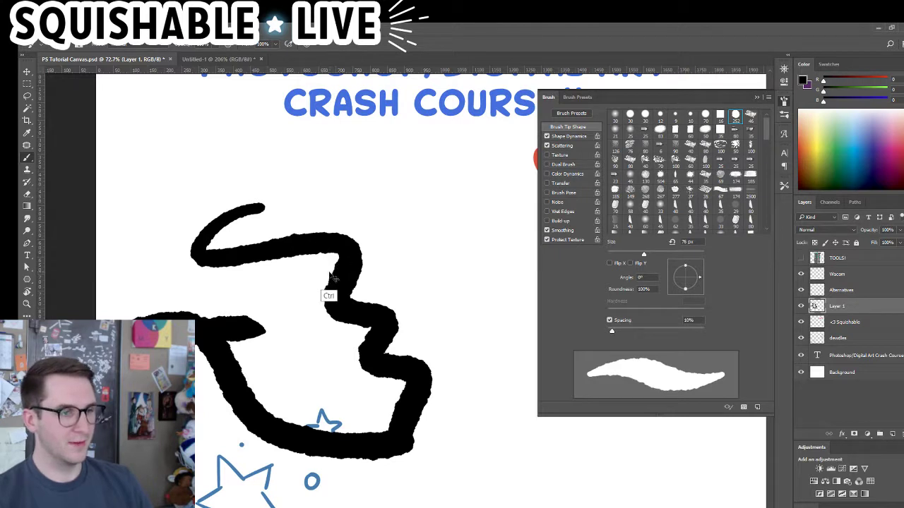
{"action": "key", "text": "ctrl+z"}
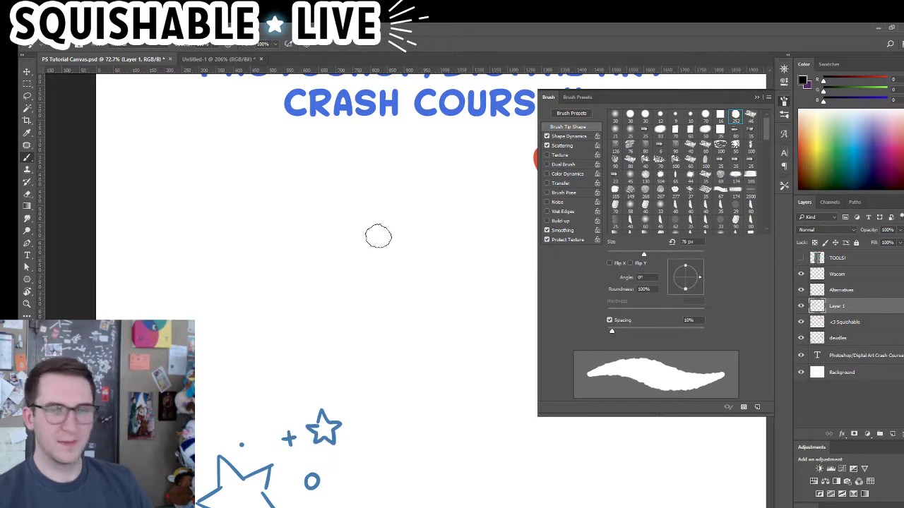
Enable Transfer for the brush with 5% opacity jitter, testing it with a stroke that is undone
{"action": "left_click", "coordinate": [560, 184]}
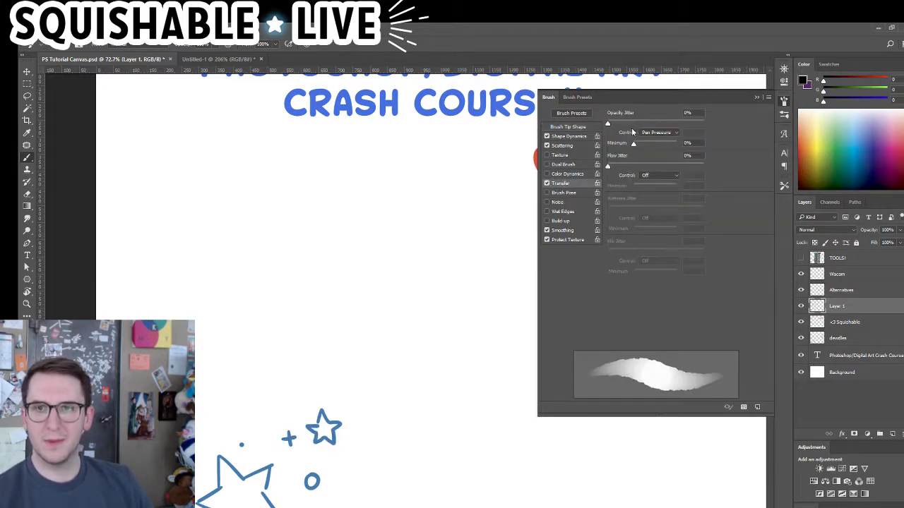
{"action": "left_click_drag", "start_coordinate": [607, 123], "coordinate": [617, 125]}
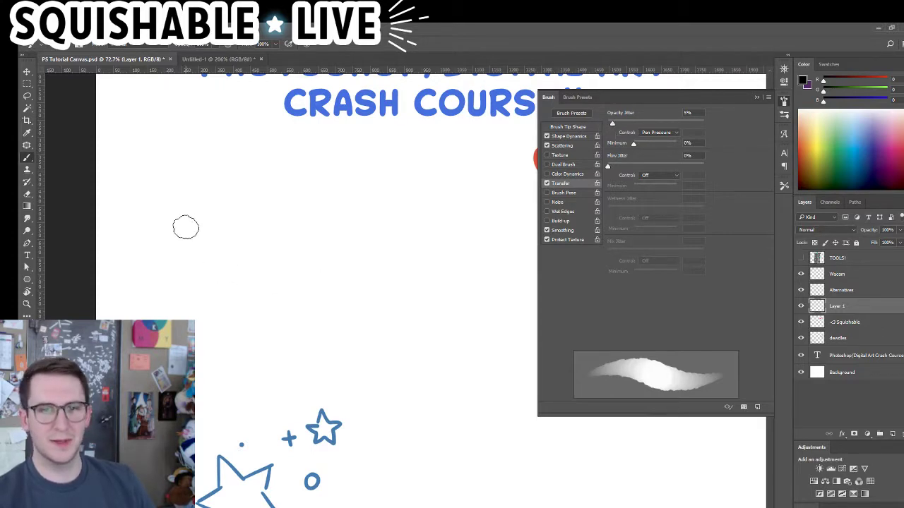
{"action": "mouse_move", "coordinate": [186, 226]}
{"action": "left_mouse_down"}
{"action": "mouse_move", "coordinate": [293, 260]}
{"action": "mouse_move", "coordinate": [384, 326]}
{"action": "mouse_move", "coordinate": [404, 417]}
{"action": "mouse_move", "coordinate": [201, 312]}
{"action": "mouse_move", "coordinate": [390, 449]}
{"action": "mouse_move", "coordinate": [482, 482]}
{"action": "mouse_move", "coordinate": [401, 226]}
{"action": "mouse_move", "coordinate": [369, 190]}
{"action": "mouse_move", "coordinate": [435, 259]}
{"action": "mouse_move", "coordinate": [450, 299]}
{"action": "left_mouse_up"}
{"action": "key", "text": "ctrl+z"}
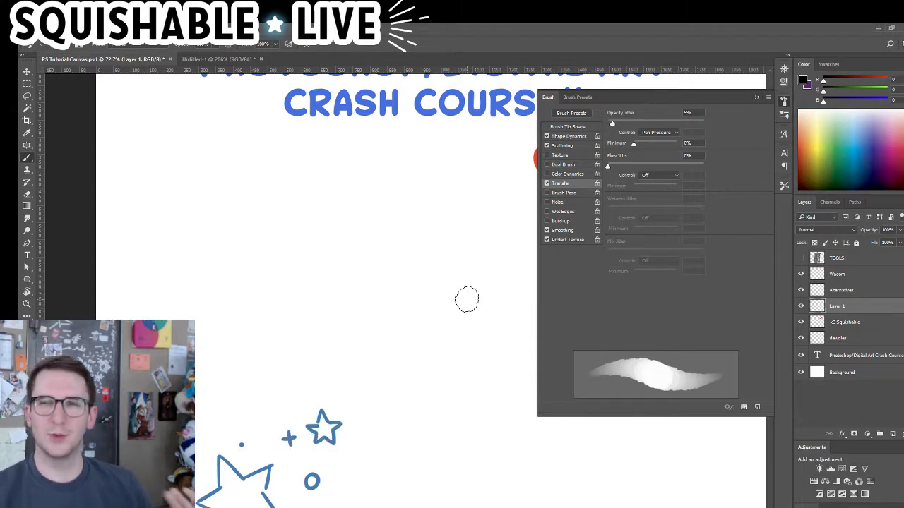
Paint several trial strokes with varying pen pressure to show the opacity fade, undoing each one
{"action": "mouse_move", "coordinate": [303, 203]}
{"action": "left_mouse_down"}
{"action": "mouse_move", "coordinate": [246, 247]}
{"action": "mouse_move", "coordinate": [232, 325]}
{"action": "left_mouse_up"}
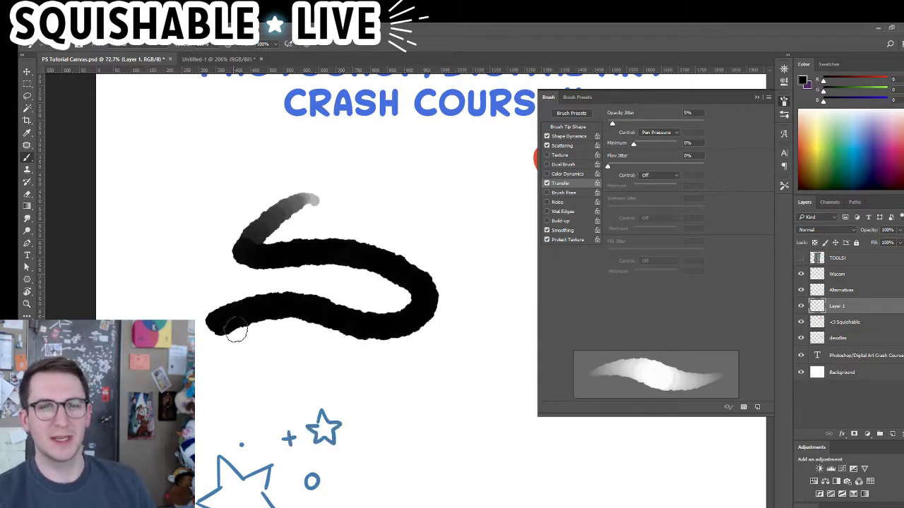
{"action": "key", "text": "ctrl+z"}
{"action": "left_click_drag", "start_coordinate": [188, 262], "coordinate": [328, 328]}
{"action": "left_click_drag", "start_coordinate": [373, 363], "coordinate": [415, 417]}
{"action": "key", "text": "ctrl+z"}
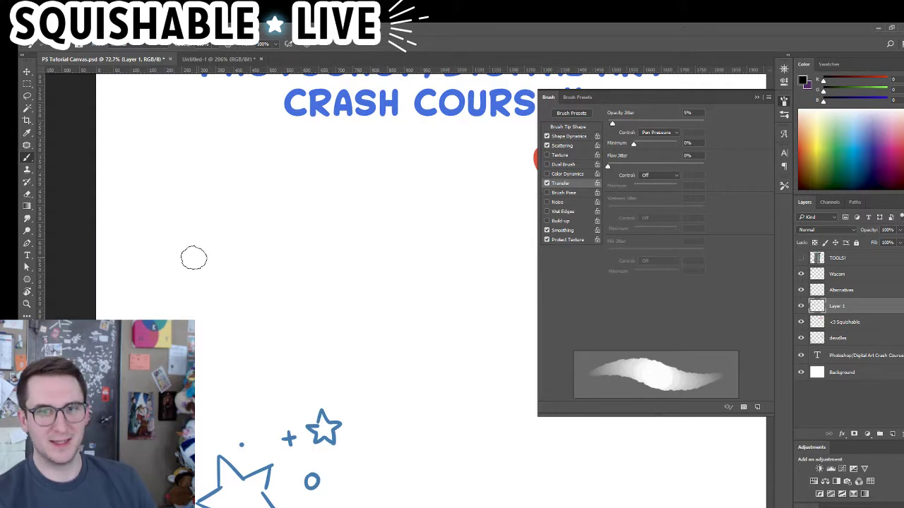
{"action": "left_click_drag", "start_coordinate": [188, 254], "coordinate": [424, 380]}
{"action": "key", "text": "ctrl+z"}
Set the Transfer minimum opacity to 29% and test it with strokes that are undone
{"action": "left_click_drag", "start_coordinate": [633, 145], "coordinate": [645, 144]}
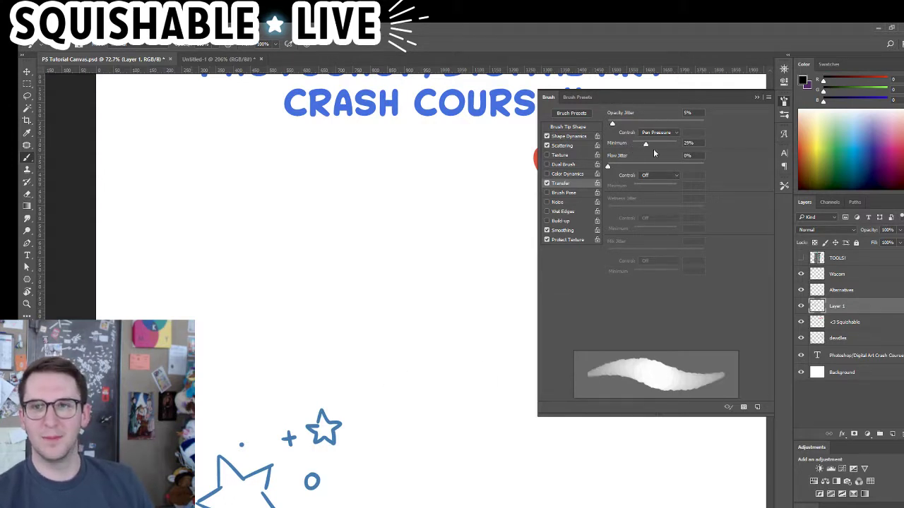
{"action": "mouse_move", "coordinate": [263, 229]}
{"action": "left_mouse_down"}
{"action": "mouse_move", "coordinate": [334, 236]}
{"action": "mouse_move", "coordinate": [366, 443]}
{"action": "left_mouse_up"}
{"action": "key", "text": "ctrl+z"}
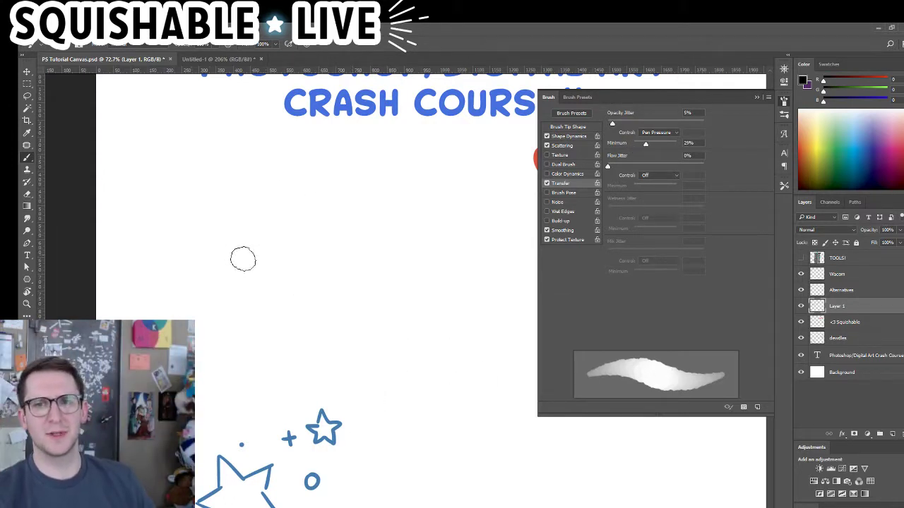
{"action": "left_click_drag", "start_coordinate": [183, 230], "coordinate": [381, 263]}
{"action": "key", "text": "ctrl+z"}
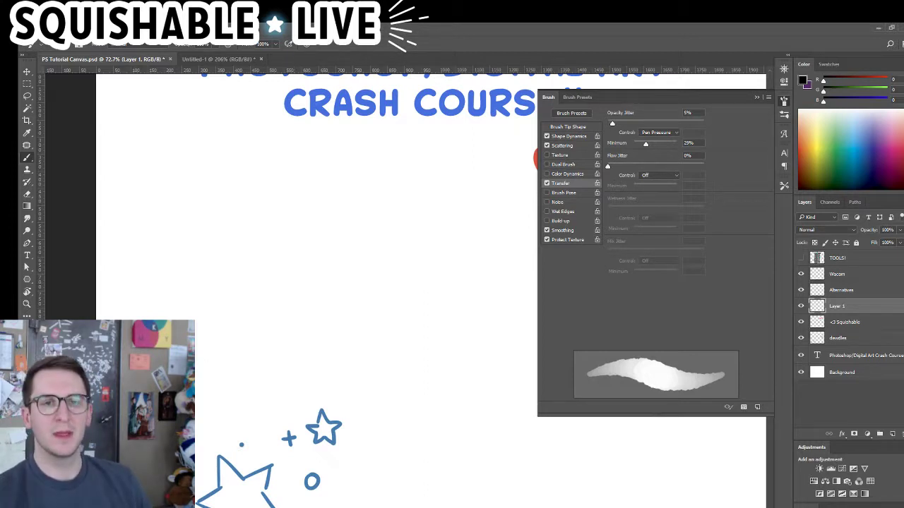
Keep Pen Pressure as the opacity jitter control and set the brush tip size to 39 px
{"action": "left_click", "coordinate": [661, 134]}
{"action": "left_click", "coordinate": [653, 147]}
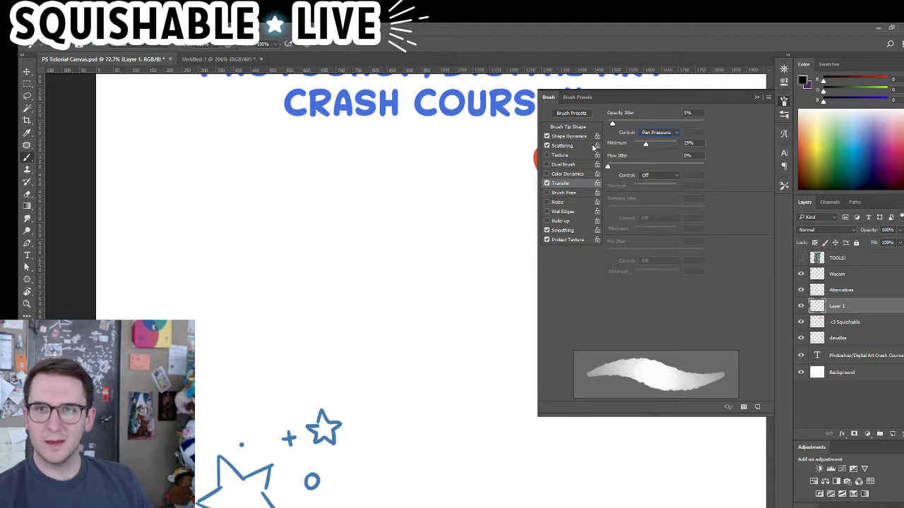
{"action": "left_click", "coordinate": [567, 127]}
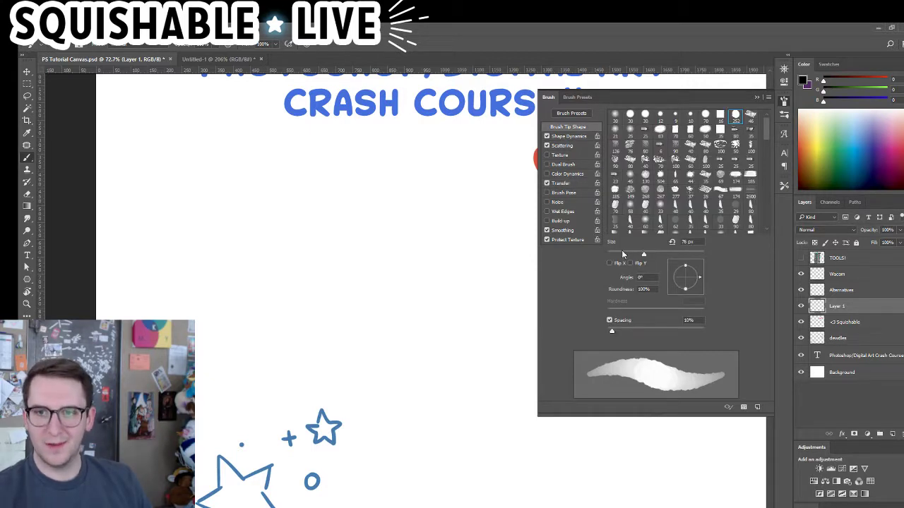
{"action": "left_click", "coordinate": [626, 254]}
Paint a long trial squiggle with the 39 px brush across the canvas and undo it
{"action": "mouse_move", "coordinate": [164, 203]}
{"action": "left_mouse_down"}
{"action": "mouse_move", "coordinate": [436, 281]}
{"action": "mouse_move", "coordinate": [325, 325]}
{"action": "mouse_move", "coordinate": [480, 439]}
{"action": "left_mouse_up"}
{"action": "scroll", "coordinate": [459, 417], "scroll_direction": "down", "scroll_amount": 5}
{"action": "scroll", "coordinate": [377, 354], "scroll_direction": "up", "scroll_amount": 7}
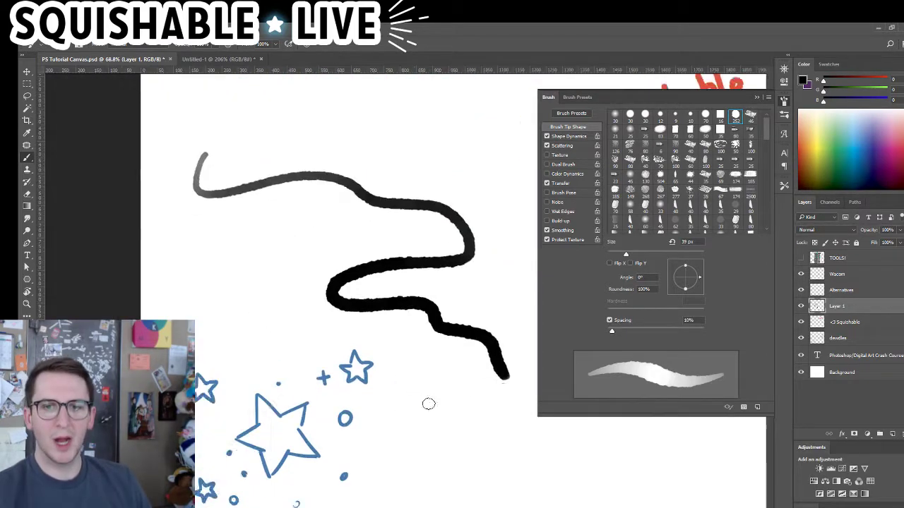
{"action": "key", "text": "ctrl+z"}
Paint more light-to-heavy trial strokes in the empty area below the title and undo them
{"action": "mouse_move", "coordinate": [395, 282]}
{"action": "left_mouse_down"}
{"action": "mouse_move", "coordinate": [403, 412]}
{"action": "mouse_move", "coordinate": [310, 353]}
{"action": "left_mouse_up"}
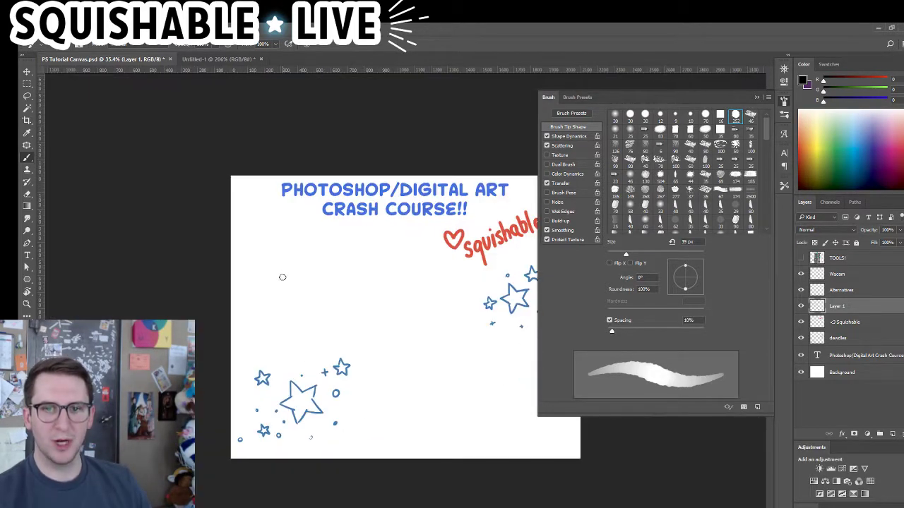
{"action": "mouse_move", "coordinate": [283, 278]}
{"action": "left_mouse_down"}
{"action": "mouse_move", "coordinate": [312, 254]}
{"action": "mouse_move", "coordinate": [445, 255]}
{"action": "left_mouse_up"}
{"action": "mouse_move", "coordinate": [248, 235]}
{"action": "left_mouse_down"}
{"action": "mouse_move", "coordinate": [348, 280]}
{"action": "mouse_move", "coordinate": [477, 367]}
{"action": "left_mouse_up"}
{"action": "left_click_drag", "start_coordinate": [413, 371], "coordinate": [239, 347]}
{"action": "key", "text": "ctrl+z"}
{"action": "mouse_move", "coordinate": [171, 247]}
{"action": "left_mouse_down"}
{"action": "mouse_move", "coordinate": [328, 313]}
{"action": "mouse_move", "coordinate": [315, 339]}
{"action": "mouse_move", "coordinate": [430, 335]}
{"action": "mouse_move", "coordinate": [353, 418]}
{"action": "mouse_move", "coordinate": [395, 415]}
{"action": "left_mouse_up"}
{"action": "key", "text": "ctrl+z"}
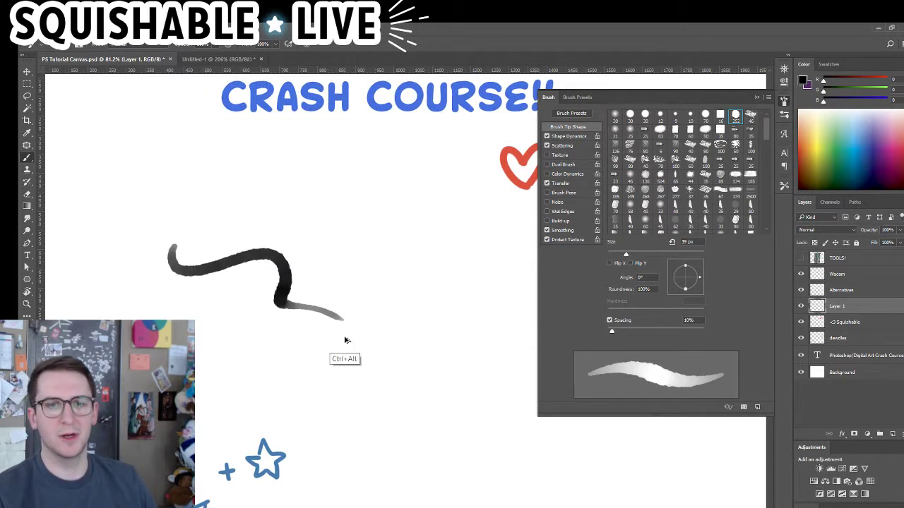
{"action": "key", "text": "ctrl+z"}
{"action": "mouse_move", "coordinate": [236, 219]}
{"action": "left_mouse_down"}
{"action": "mouse_move", "coordinate": [347, 403]}
{"action": "mouse_move", "coordinate": [323, 411]}
{"action": "left_mouse_up"}
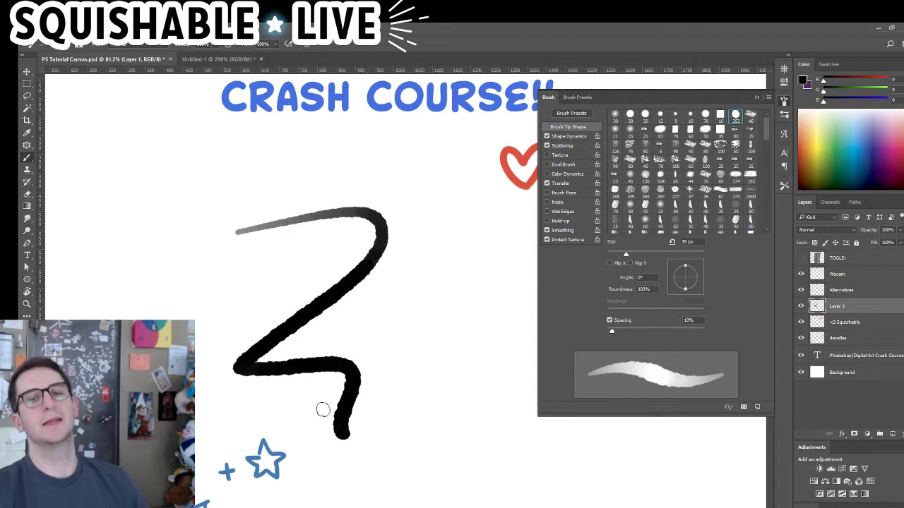
{"action": "key", "text": "ctrl+z"}
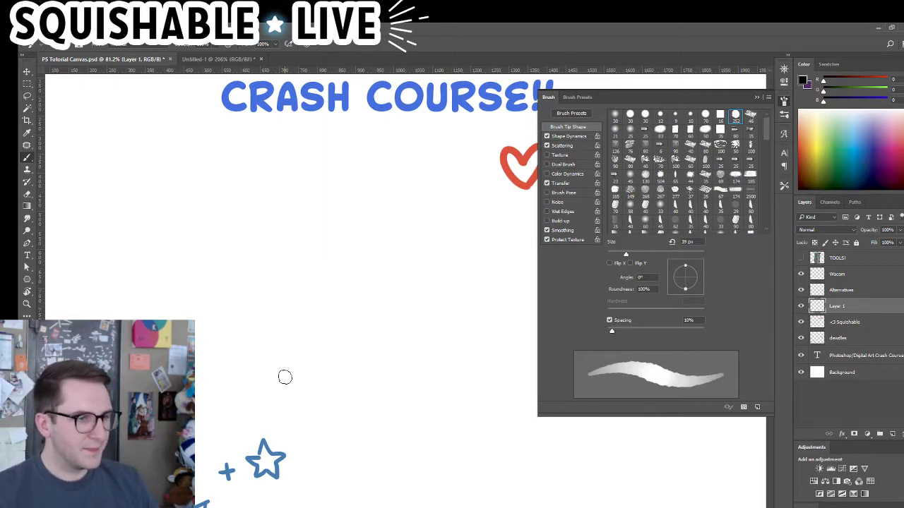
Paint looping and overlapping black trial strokes on Layer 1 and undo all of them
{"action": "mouse_move", "coordinate": [306, 223]}
{"action": "left_mouse_down"}
{"action": "mouse_move", "coordinate": [399, 312]}
{"action": "mouse_move", "coordinate": [435, 317]}
{"action": "mouse_move", "coordinate": [307, 251]}
{"action": "mouse_move", "coordinate": [317, 188]}
{"action": "mouse_move", "coordinate": [356, 344]}
{"action": "mouse_move", "coordinate": [367, 327]}
{"action": "mouse_move", "coordinate": [345, 387]}
{"action": "mouse_move", "coordinate": [394, 413]}
{"action": "left_mouse_up"}
{"action": "key", "text": "ctrl+z"}
{"action": "mouse_move", "coordinate": [262, 279]}
{"action": "left_mouse_down"}
{"action": "mouse_move", "coordinate": [346, 237]}
{"action": "mouse_move", "coordinate": [384, 341]}
{"action": "mouse_move", "coordinate": [286, 357]}
{"action": "mouse_move", "coordinate": [270, 294]}
{"action": "mouse_move", "coordinate": [276, 277]}
{"action": "mouse_move", "coordinate": [219, 271]}
{"action": "mouse_move", "coordinate": [150, 237]}
{"action": "left_mouse_up"}
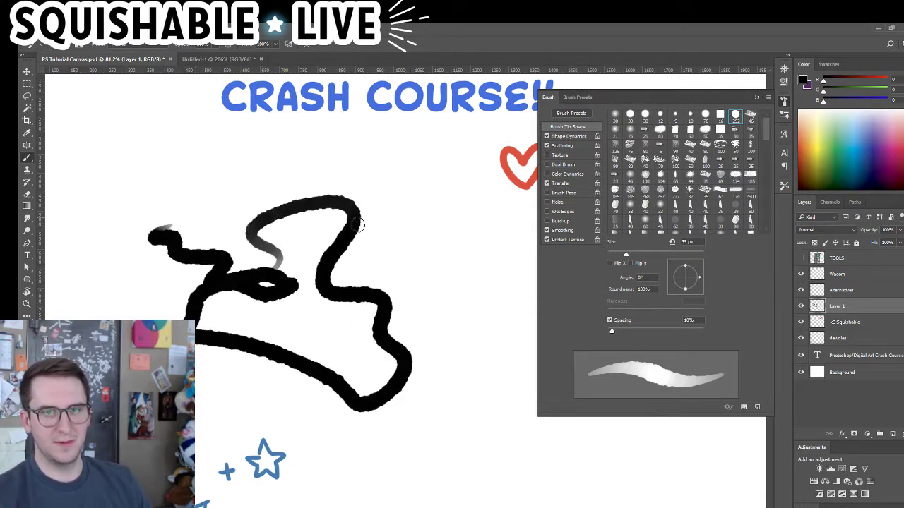
{"action": "left_click_drag", "start_coordinate": [374, 209], "coordinate": [358, 233]}
{"action": "mouse_move", "coordinate": [346, 247]}
{"action": "left_mouse_down"}
{"action": "mouse_move", "coordinate": [397, 258]}
{"action": "mouse_move", "coordinate": [367, 285]}
{"action": "left_mouse_up"}
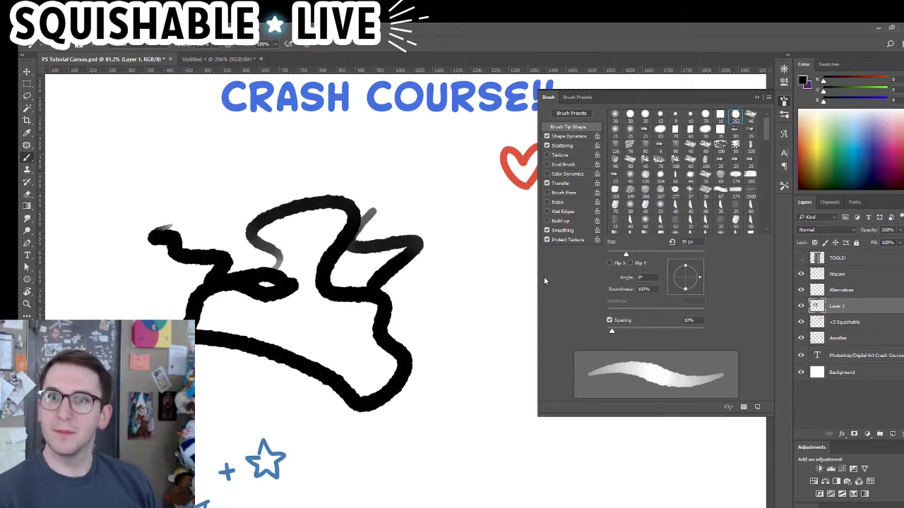
{"action": "key", "text": "ctrl+alt+z"}
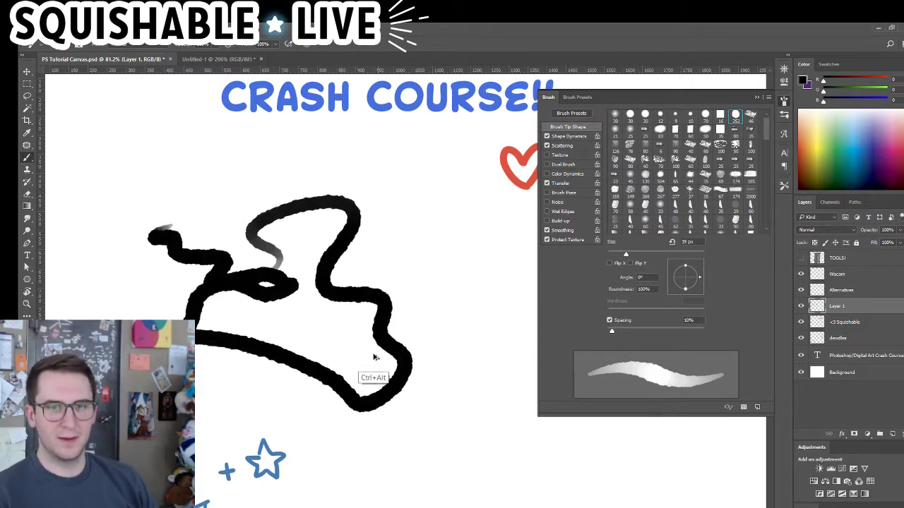
{"action": "key", "text": "ctrl+alt+z"}
{"action": "key", "text": "ctrl+alt+z"}
{"action": "left_click_drag", "start_coordinate": [209, 304], "coordinate": [351, 321]}
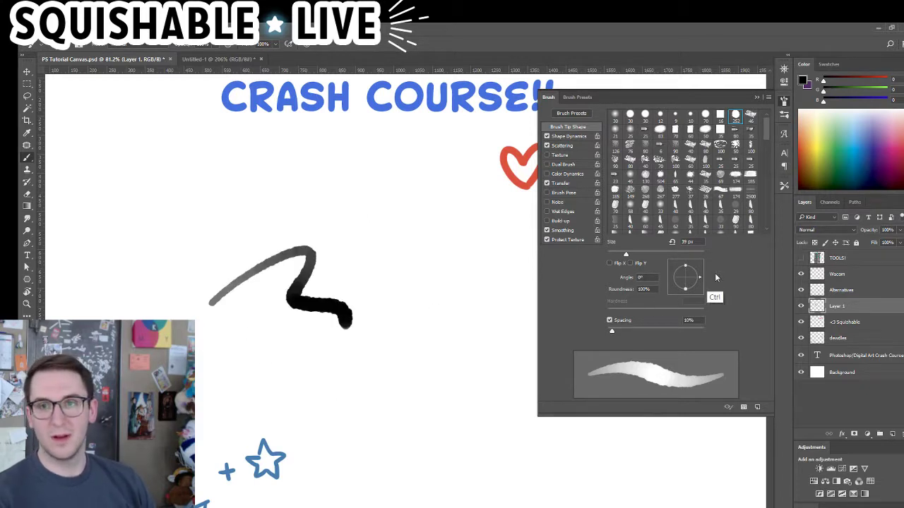
{"action": "key", "text": "ctrl+alt+z"}
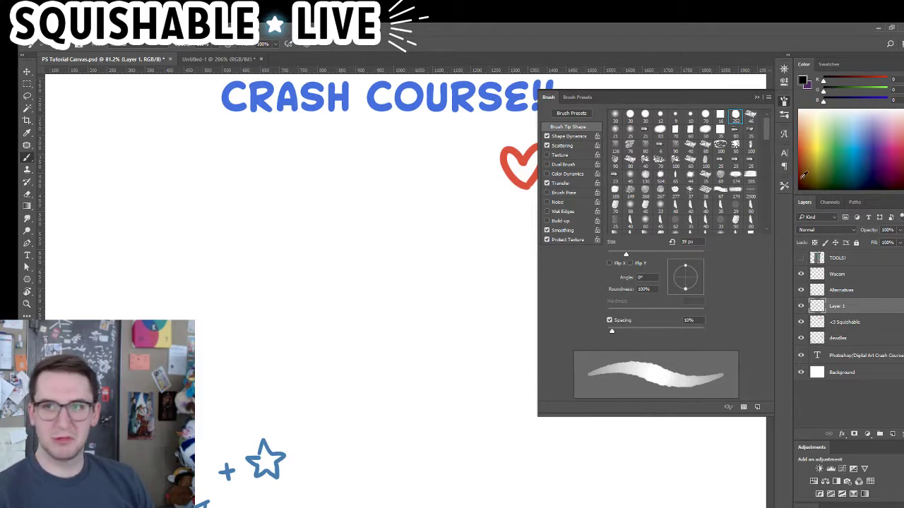
Choose the tool preset Kyle's Drawing Box - Shady Graphite Fat Dry for the brush
{"action": "left_click", "coordinate": [783, 151]}
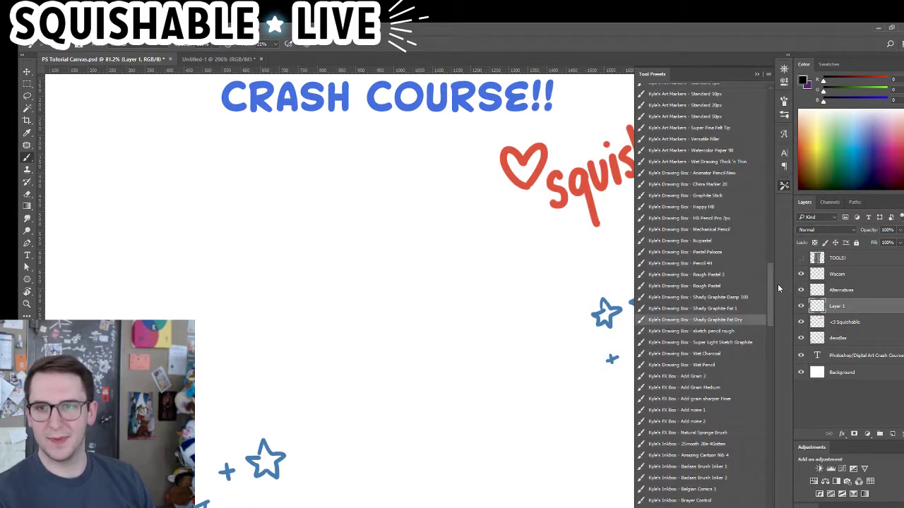
{"action": "left_click", "coordinate": [784, 185]}
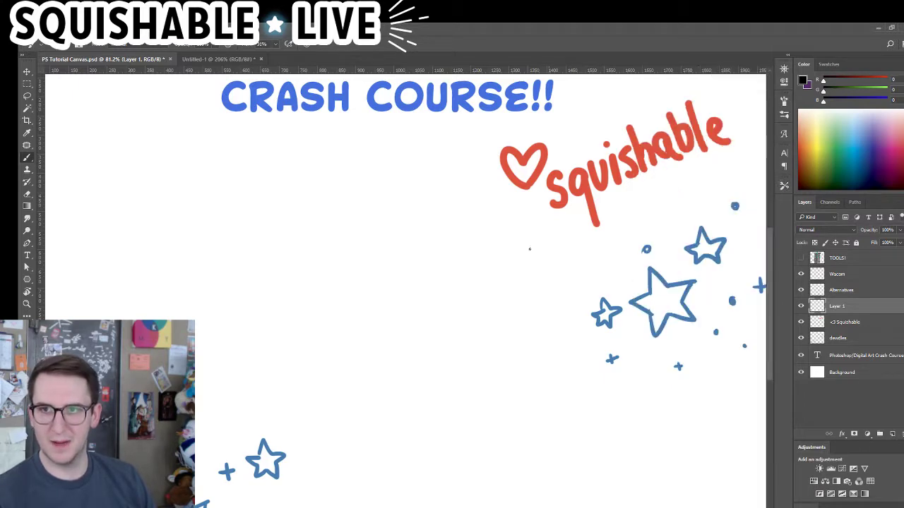
Draw a thin wavy line and dense zigzag shading with the graphite brush, inspect the texture, and undo them
{"action": "mouse_move", "coordinate": [164, 259]}
{"action": "left_mouse_down"}
{"action": "mouse_move", "coordinate": [245, 241]}
{"action": "mouse_move", "coordinate": [366, 252]}
{"action": "left_mouse_up"}
{"action": "mouse_move", "coordinate": [233, 261]}
{"action": "left_mouse_down"}
{"action": "mouse_move", "coordinate": [188, 308]}
{"action": "mouse_move", "coordinate": [318, 275]}
{"action": "left_mouse_up"}
{"action": "mouse_move", "coordinate": [275, 305]}
{"action": "left_mouse_down"}
{"action": "mouse_move", "coordinate": [344, 316]}
{"action": "mouse_move", "coordinate": [406, 304]}
{"action": "mouse_move", "coordinate": [299, 272]}
{"action": "mouse_move", "coordinate": [324, 312]}
{"action": "left_mouse_up"}
{"action": "scroll", "coordinate": [323, 310], "scroll_direction": "down", "scroll_amount": 2}
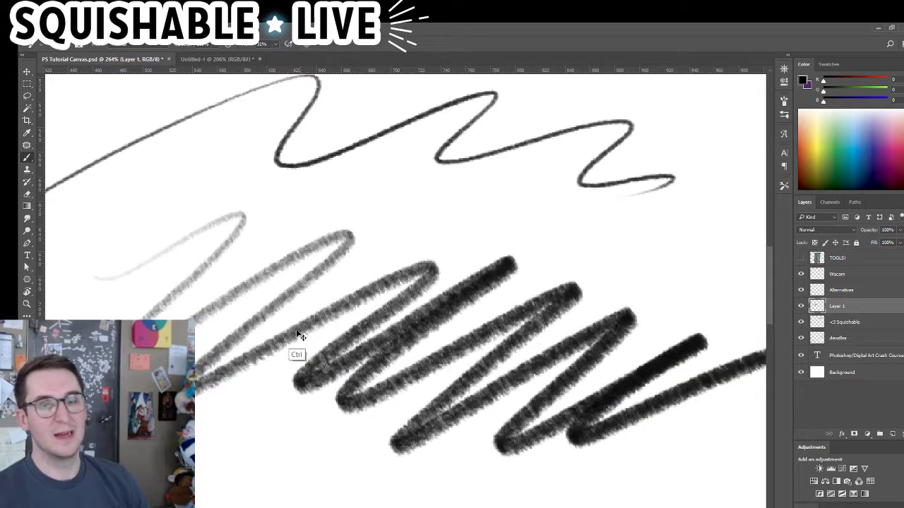
{"action": "scroll", "coordinate": [400, 358], "scroll_direction": "down", "scroll_amount": 3}
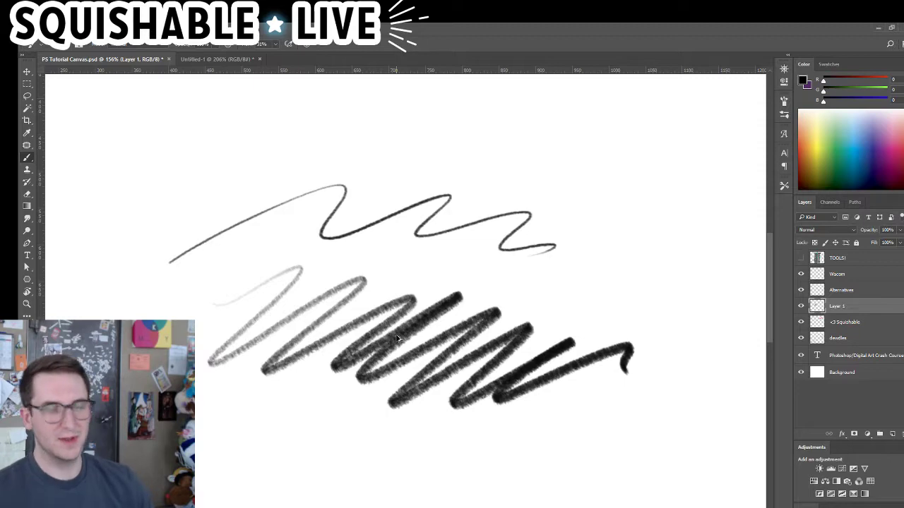
{"action": "key", "text": "ctrl+z"}
{"action": "key", "text": "ctrl+z"}
{"action": "scroll", "coordinate": [448, 343], "scroll_direction": "down", "scroll_amount": 3}
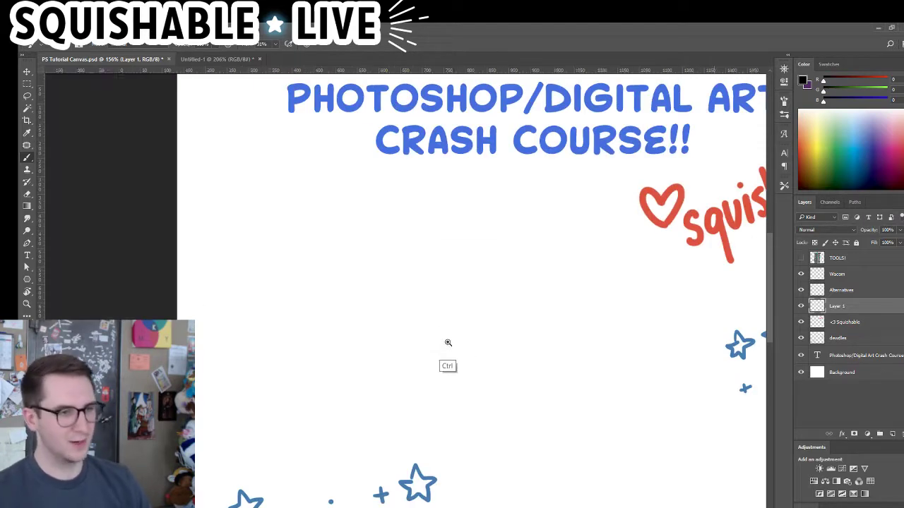
{"action": "scroll", "coordinate": [467, 375], "scroll_direction": "down", "scroll_amount": 2}
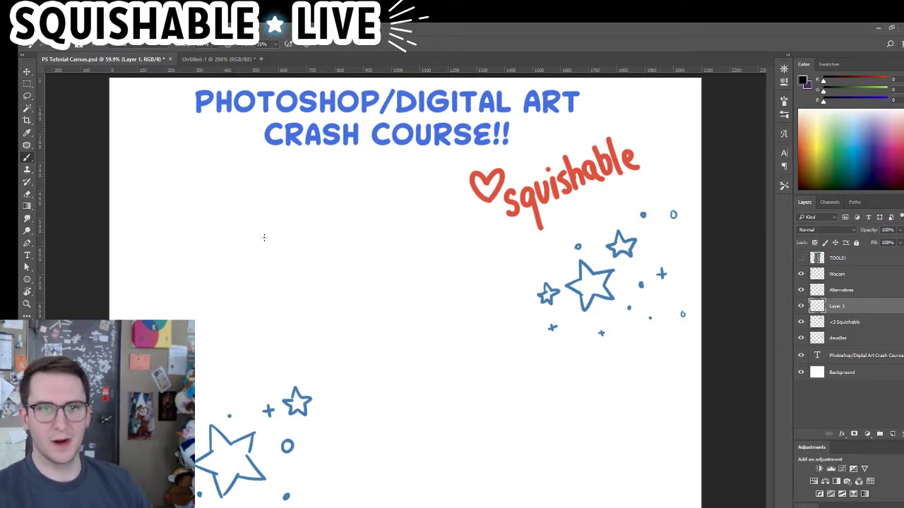
Erase test strokes across the red heart on the <3 Squishable layer with the Eraser tool and undo them
{"action": "key", "text": "e"}
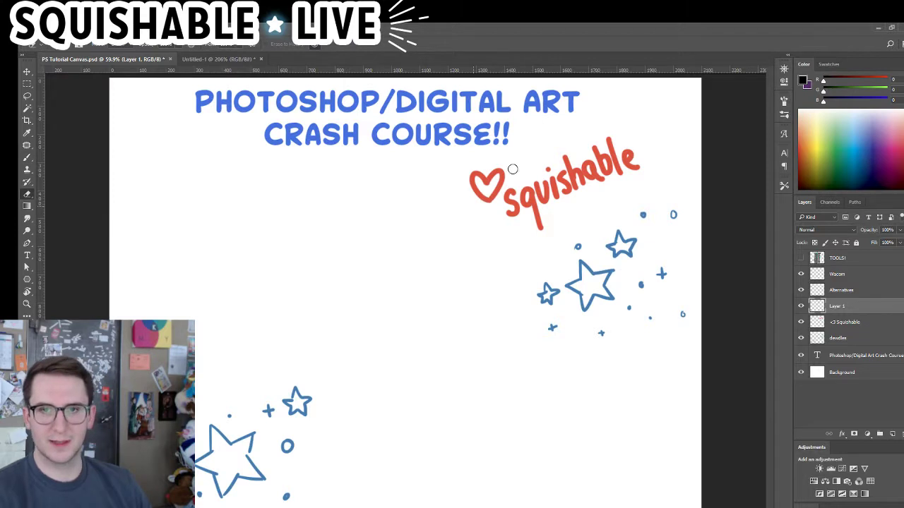
{"action": "left_click", "coordinate": [850, 323]}
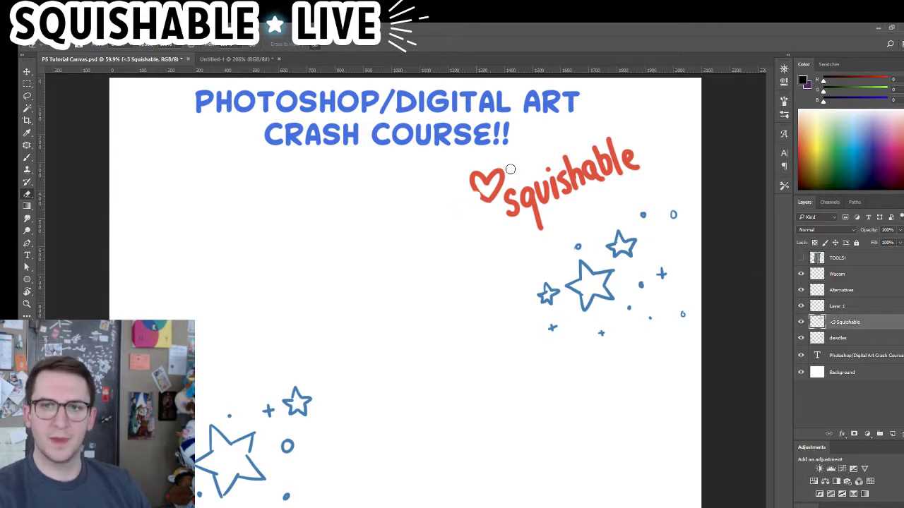
{"action": "scroll", "coordinate": [476, 222], "scroll_direction": "up", "scroll_amount": 10}
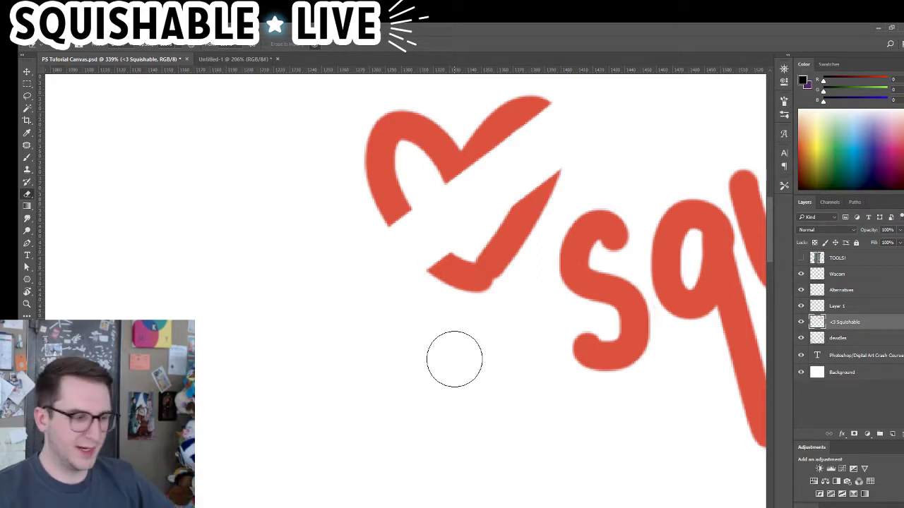
{"action": "key", "text": "ctrl+z"}
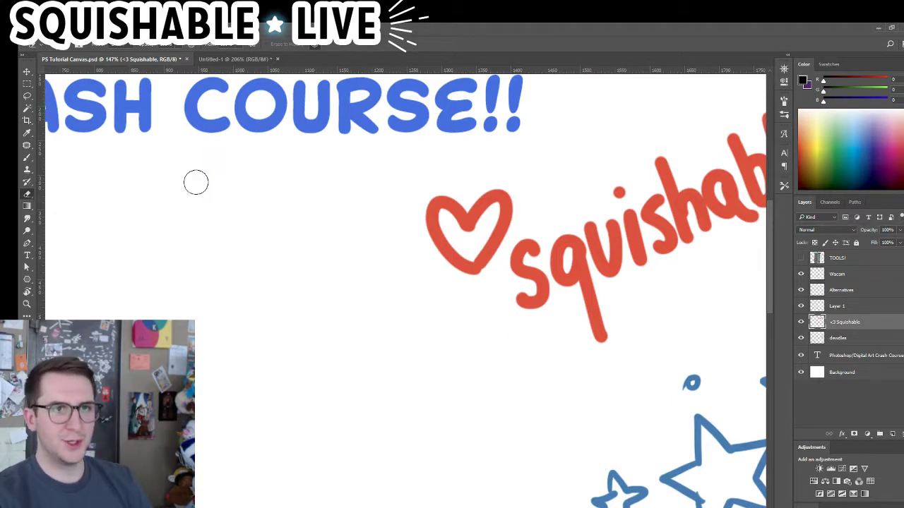
Choose the Soft Round Pressure Size preset for the eraser, rub out part of the heart and undo it
{"action": "left_click", "coordinate": [783, 115]}
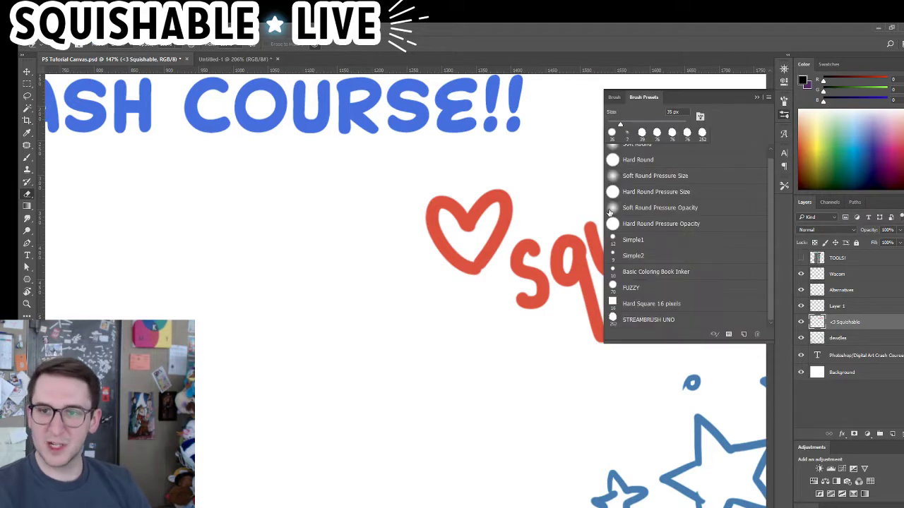
{"action": "left_click", "coordinate": [642, 178]}
{"action": "mouse_move", "coordinate": [441, 244]}
{"action": "left_mouse_down"}
{"action": "mouse_move", "coordinate": [423, 278]}
{"action": "mouse_move", "coordinate": [451, 288]}
{"action": "left_mouse_up"}
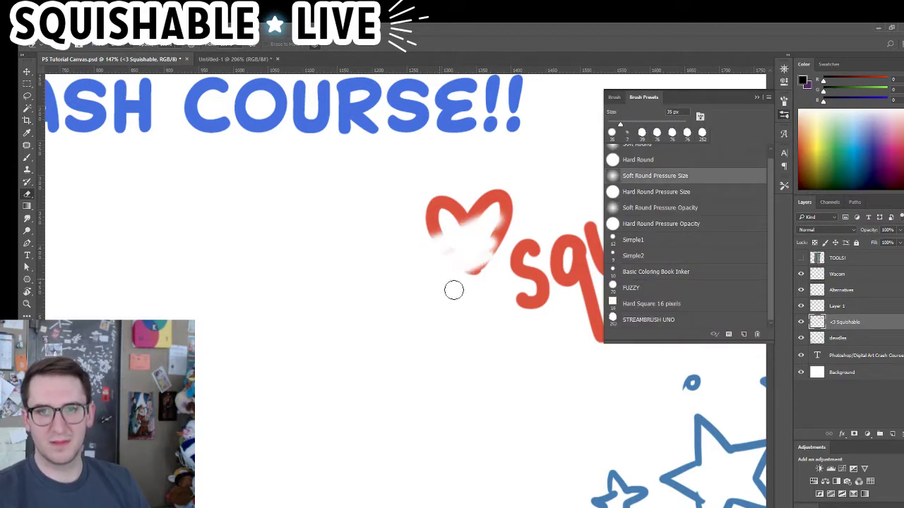
{"action": "key", "text": "ctrl+z"}
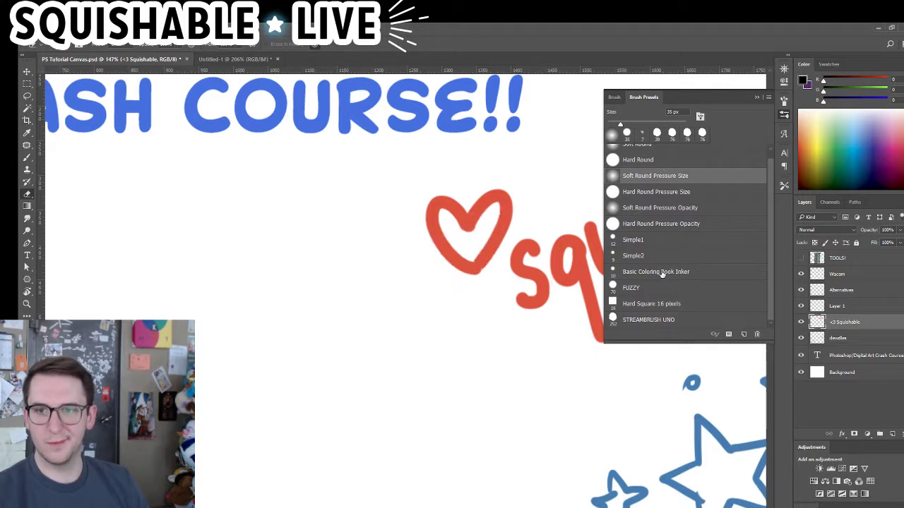
Choose the Hard Square 16 pixels preset for the eraser, erase zigzag strokes across the heart and undo them
{"action": "left_click", "coordinate": [678, 304]}
{"action": "mouse_move", "coordinate": [480, 216]}
{"action": "left_mouse_down"}
{"action": "mouse_move", "coordinate": [445, 256]}
{"action": "mouse_move", "coordinate": [466, 274]}
{"action": "left_mouse_up"}
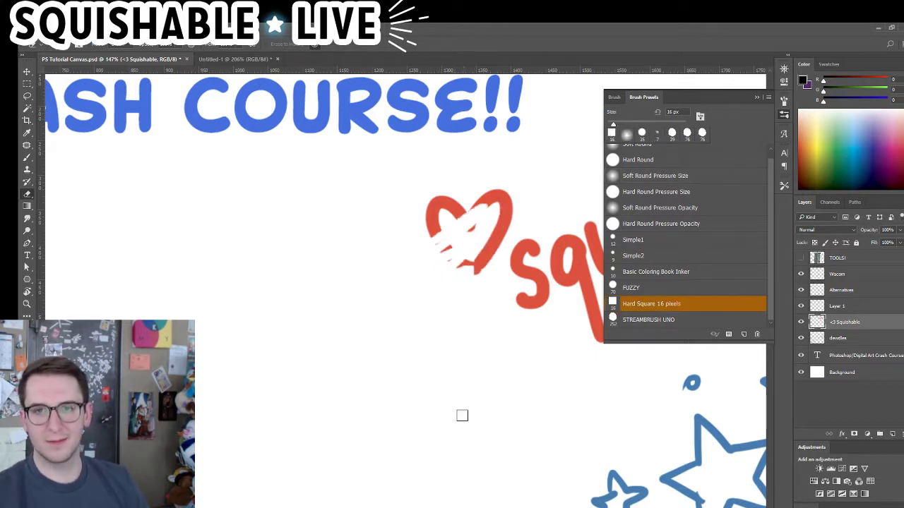
{"action": "key", "text": "ctrl+z"}
Select the Soft Round Pressure Size eraser preset, switch to Hard Round, and close the brush presets
{"action": "left_click_drag", "start_coordinate": [768, 206], "coordinate": [770, 178]}
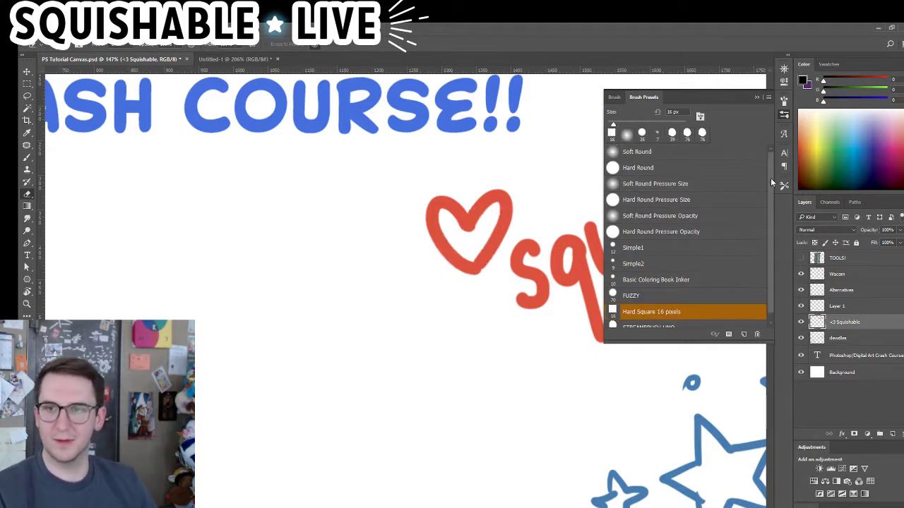
{"action": "left_click", "coordinate": [673, 180]}
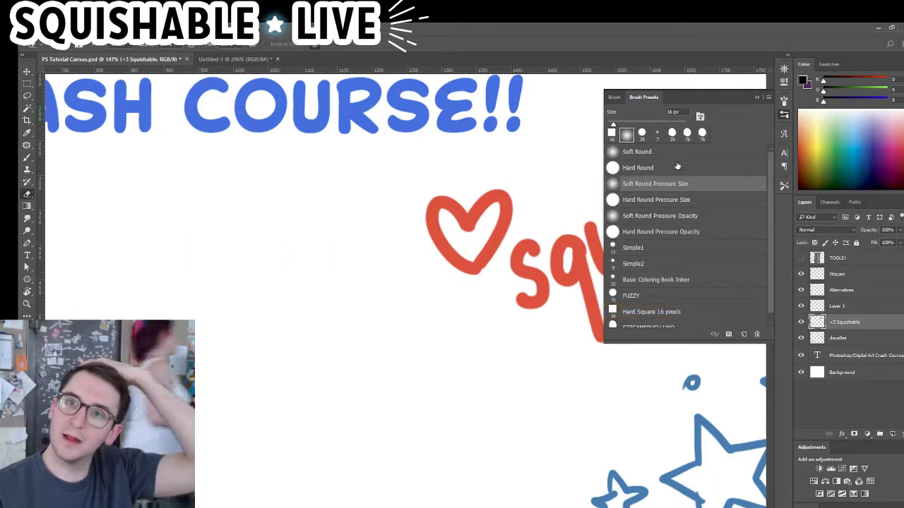
{"action": "left_click", "coordinate": [677, 166]}
{"action": "left_click", "coordinate": [784, 115]}
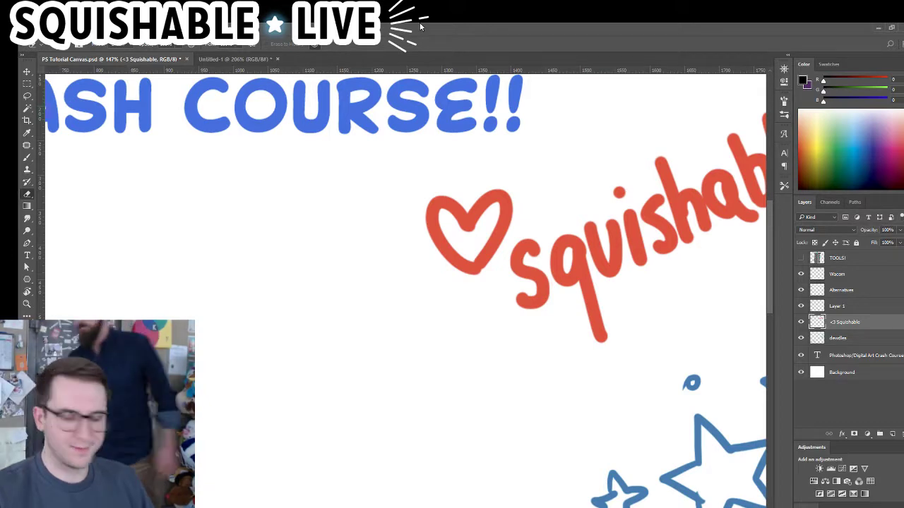
{"action": "key", "text": "ctrl+0"}
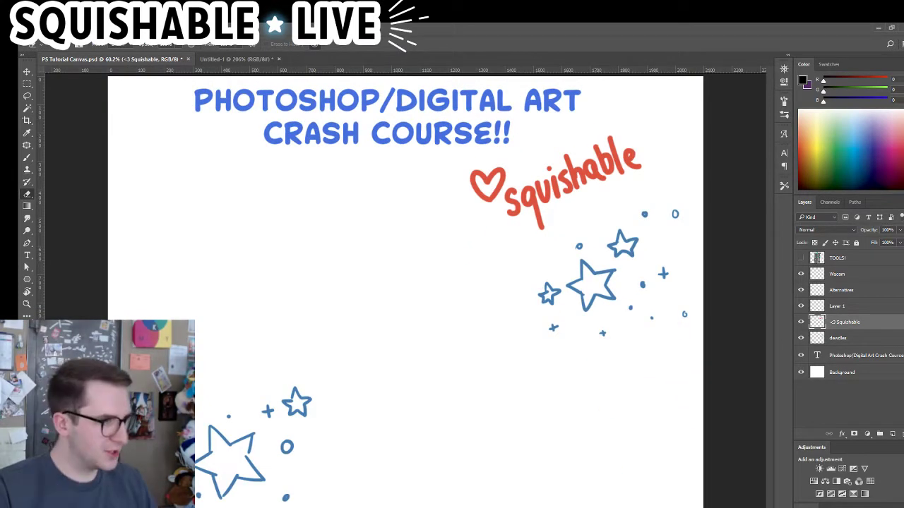
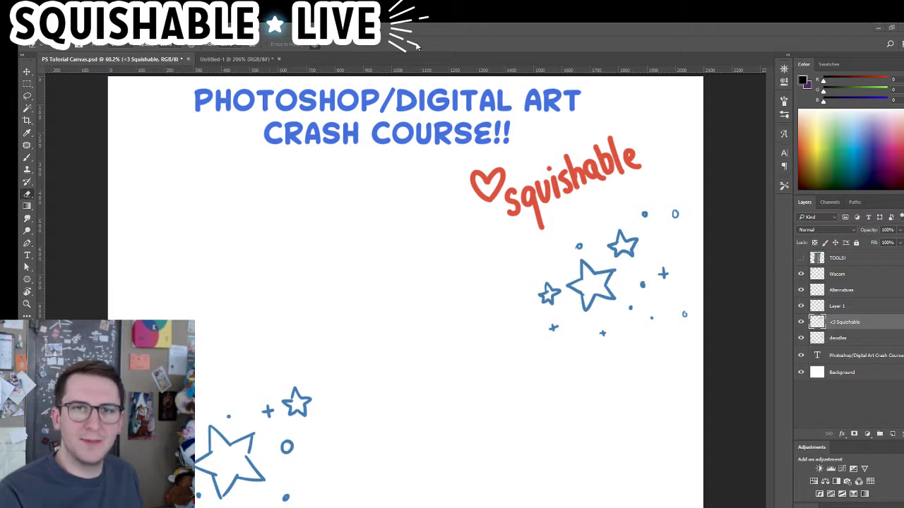
Examine the saved color swatches briefly and return to the color sliders and spectrum
{"action": "left_click", "coordinate": [829, 65]}
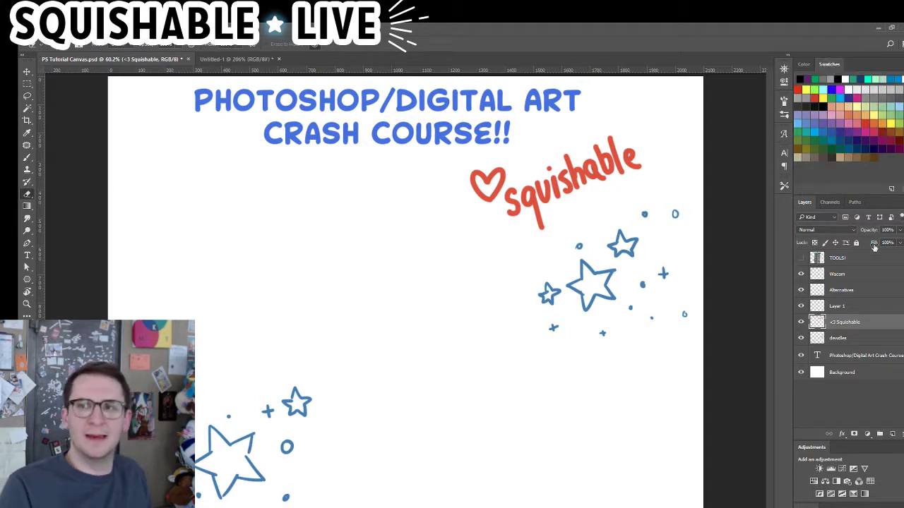
{"action": "left_click", "coordinate": [804, 64]}
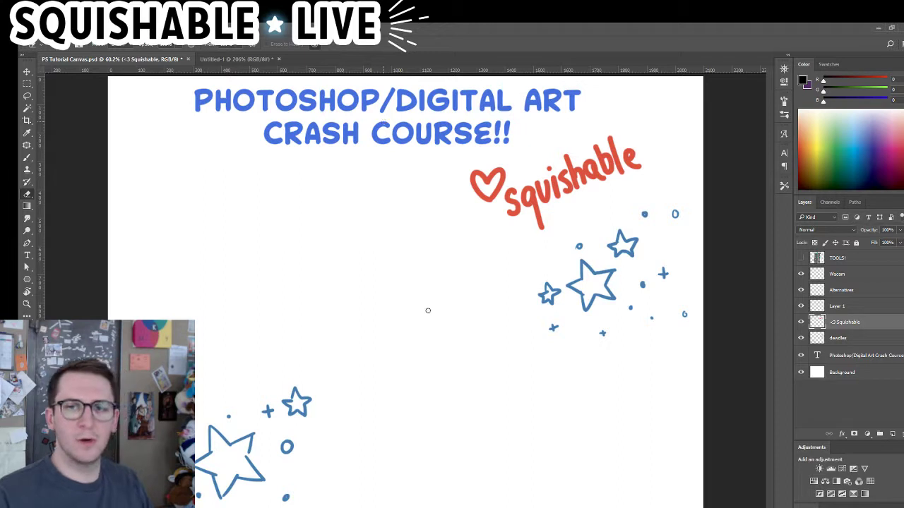
Activate the Brush tool and swap the foreground and background colors back and forth several times
{"action": "key", "text": "b"}
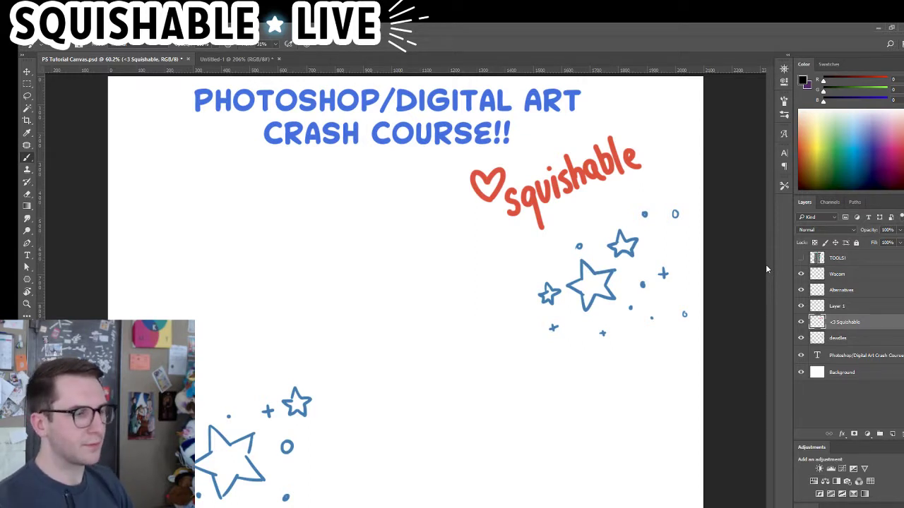
{"action": "key", "text": "x"}
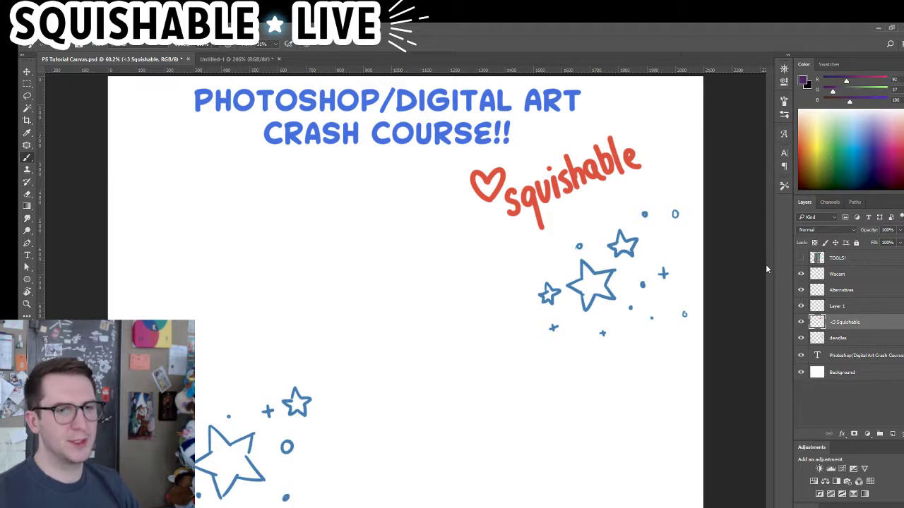
{"action": "key", "text": "x"}
{"action": "key", "text": "x"}
{"action": "key", "text": "x"}
{"action": "key", "text": "x"}
{"action": "key", "text": "x"}
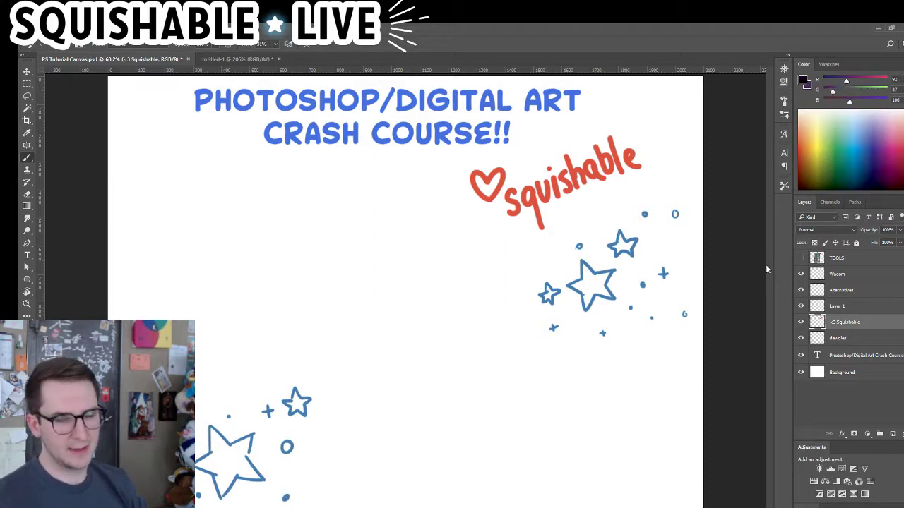
{"action": "key", "text": "x"}
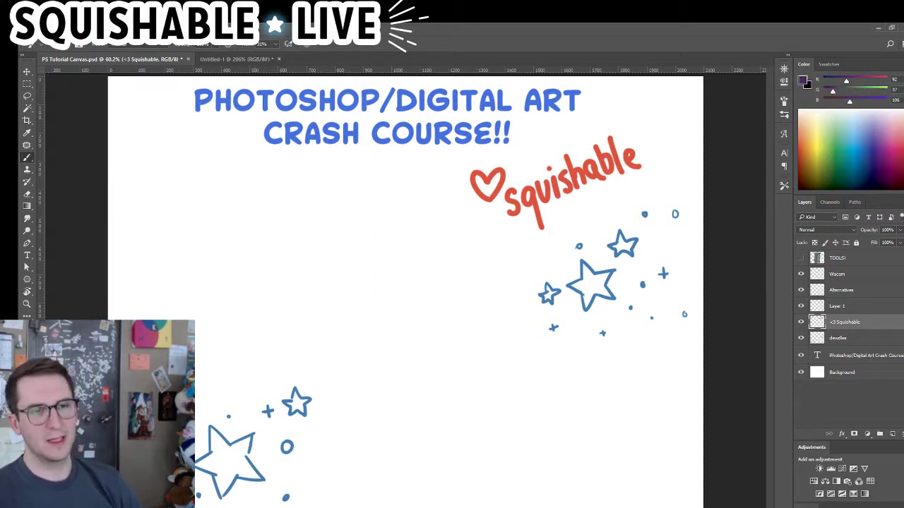
{"action": "key", "text": "x"}
{"action": "key", "text": "x"}
{"action": "key", "text": "x"}
{"action": "key", "text": "x"}
{"action": "key", "text": "x"}
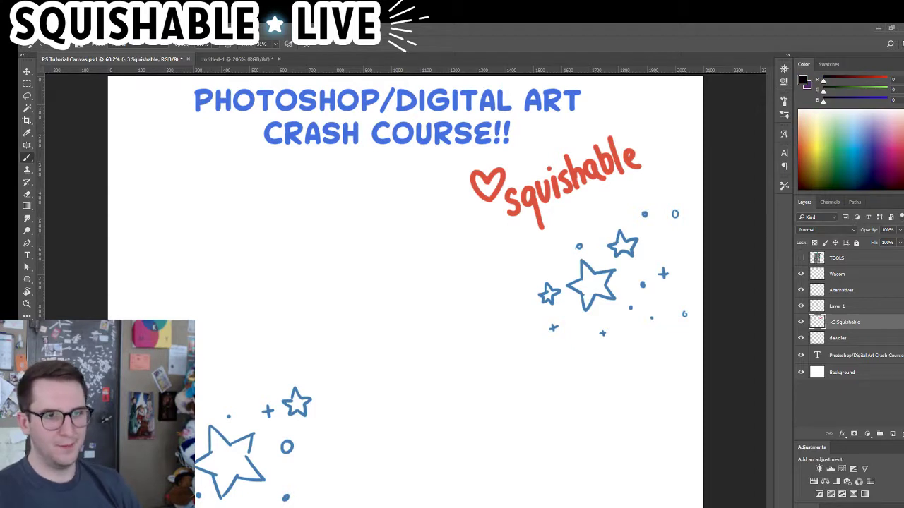
{"action": "key", "text": "x"}
{"action": "key", "text": "x"}
{"action": "key", "text": "x"}
{"action": "key", "text": "x"}
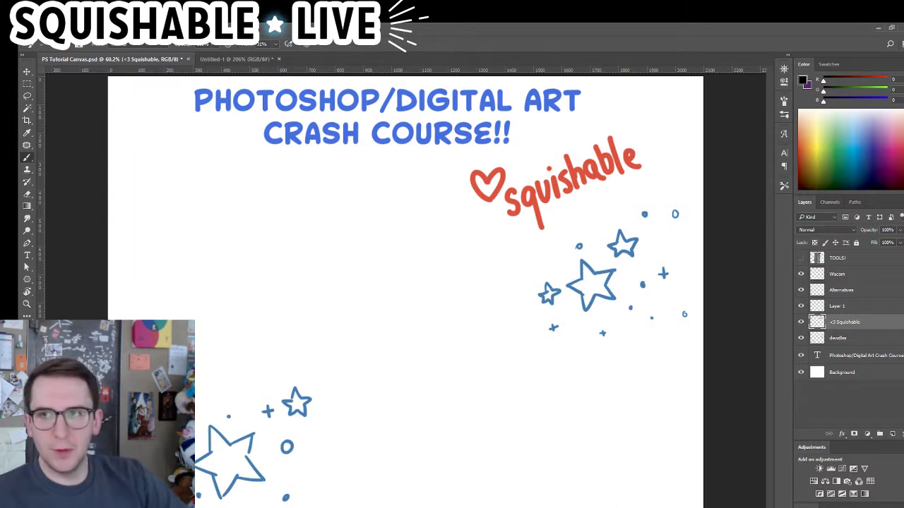
Pick several blue shades from the color spectrum, finishing with a teal foreground color of RGB 0, 144, 159
{"action": "left_click", "coordinate": [871, 134]}
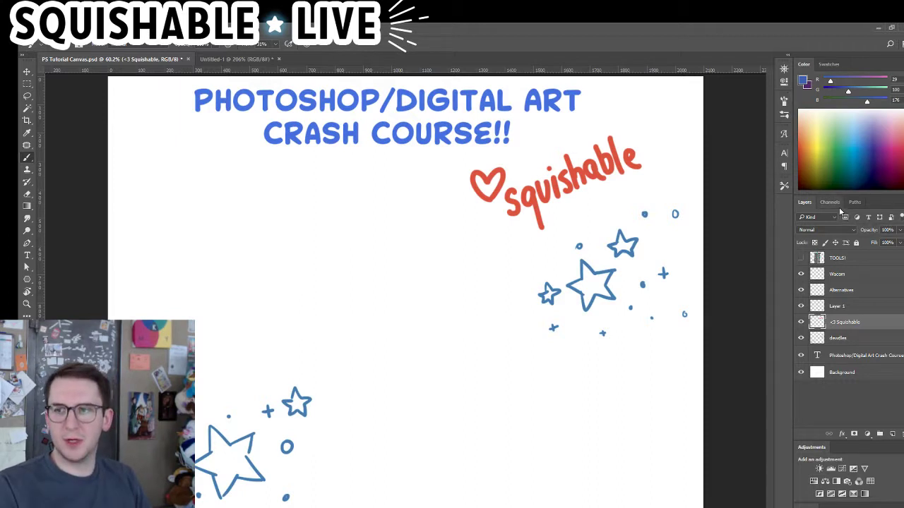
{"action": "left_click_drag", "start_coordinate": [849, 167], "coordinate": [873, 165]}
{"action": "left_click", "coordinate": [833, 149]}
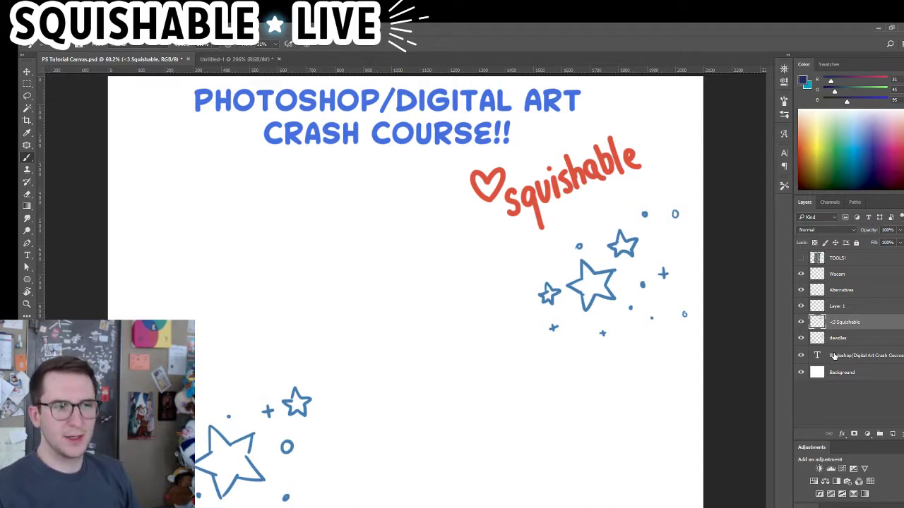
{"action": "left_click_drag", "start_coordinate": [853, 160], "coordinate": [831, 151]}
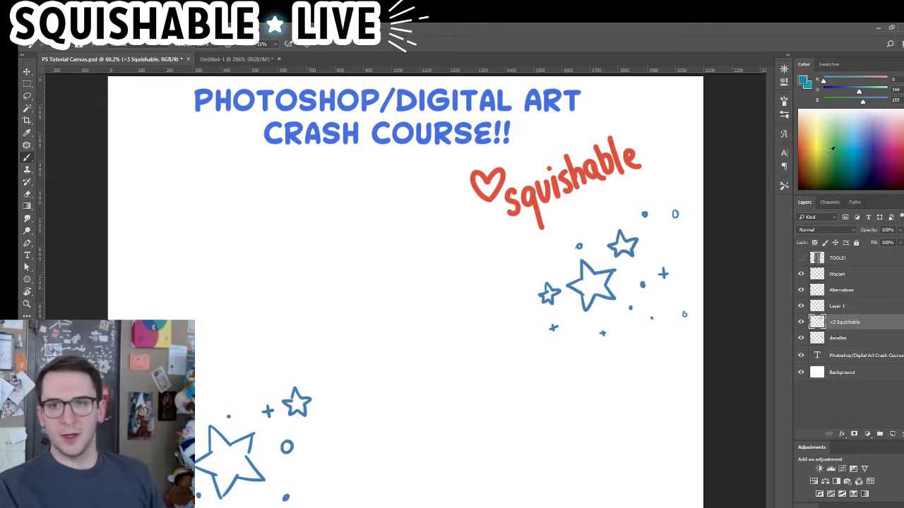
Save the teal foreground color as a new swatch named Swatch 1, added to the current library, and close Libraries
{"action": "left_click", "coordinate": [831, 65]}
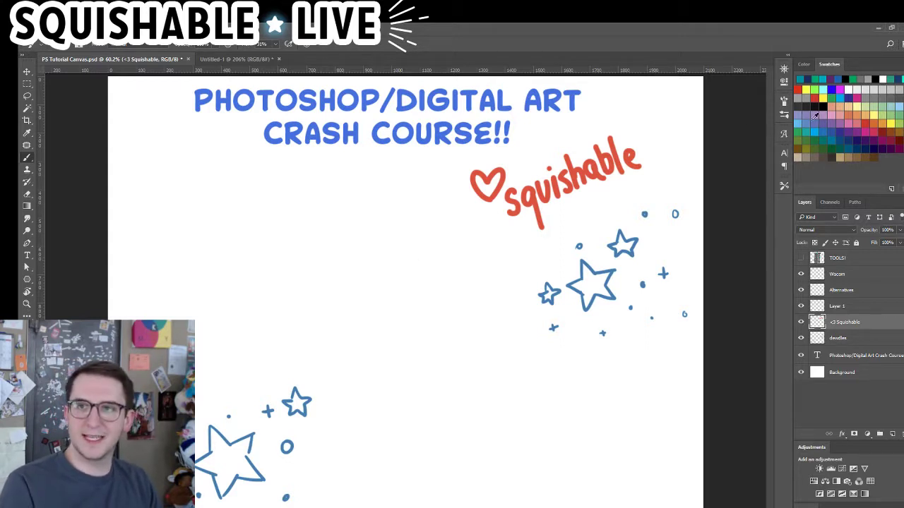
{"action": "left_click", "coordinate": [890, 189]}
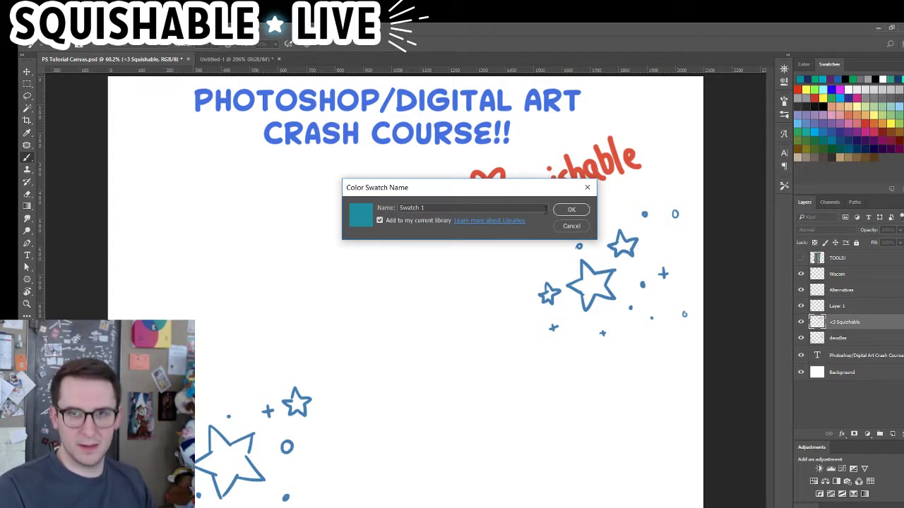
{"action": "left_click", "coordinate": [571, 210]}
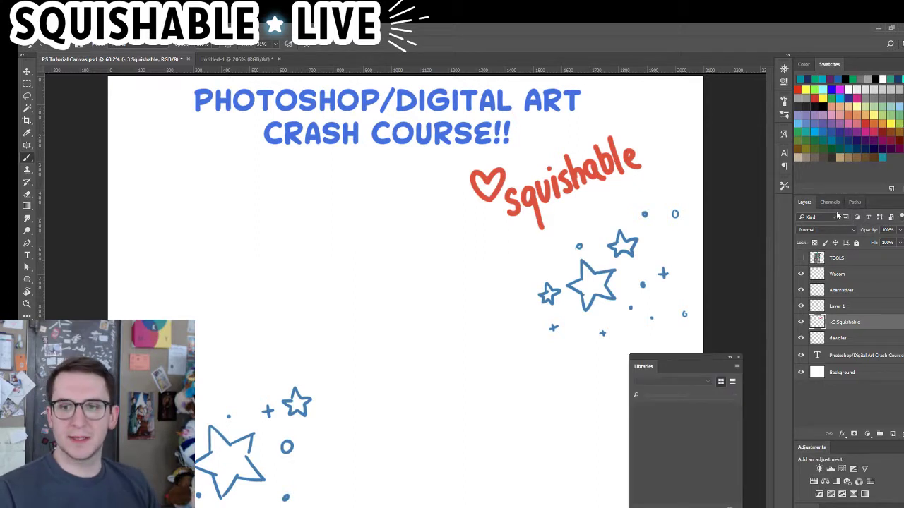
{"action": "left_click", "coordinate": [737, 356]}
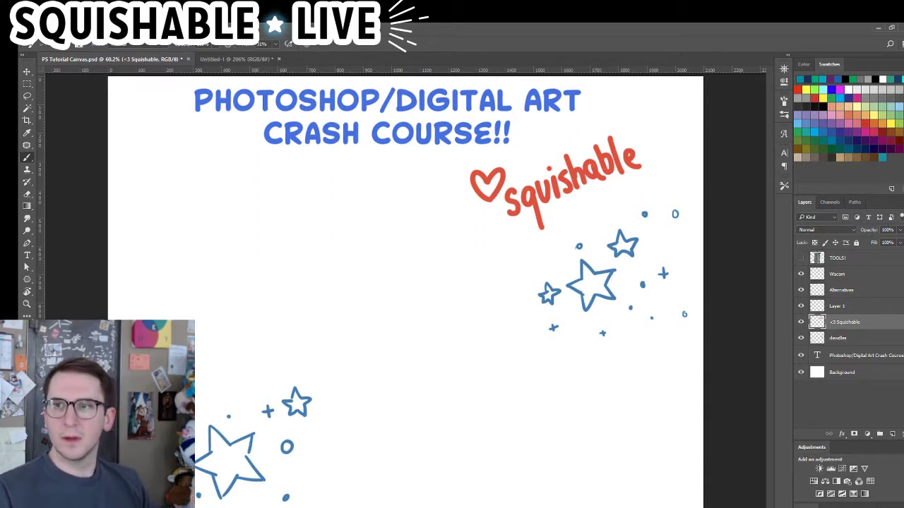
Look through the available swatch libraries and options without loading any, and return to the color sliders
{"action": "left_click", "coordinate": [898, 65]}
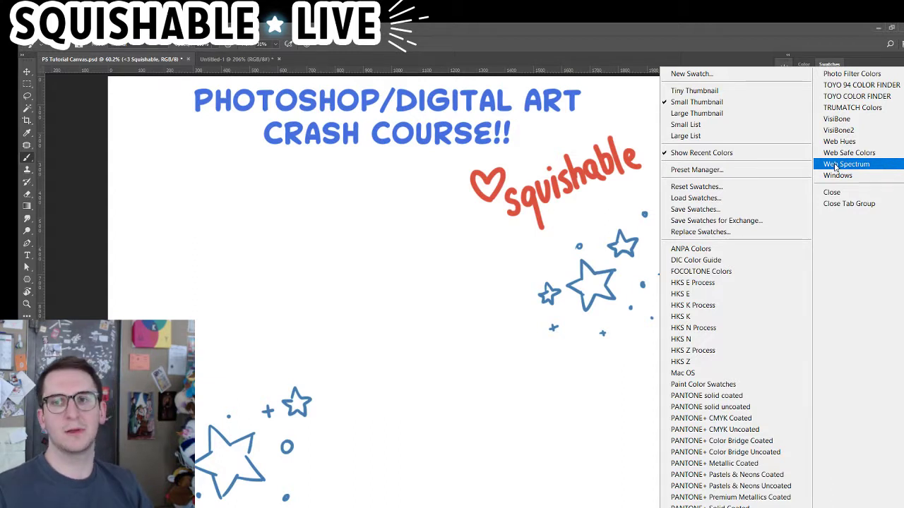
{"action": "left_click", "coordinate": [771, 28]}
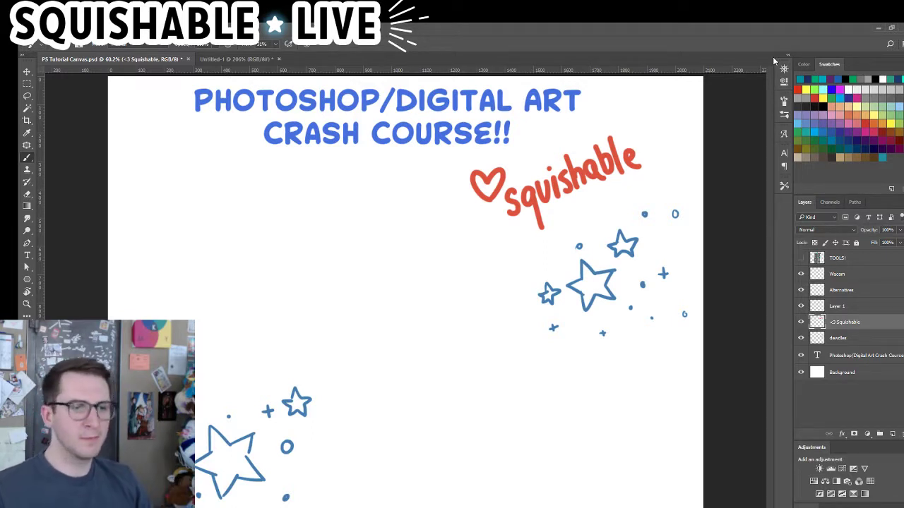
{"action": "left_click", "coordinate": [804, 63]}
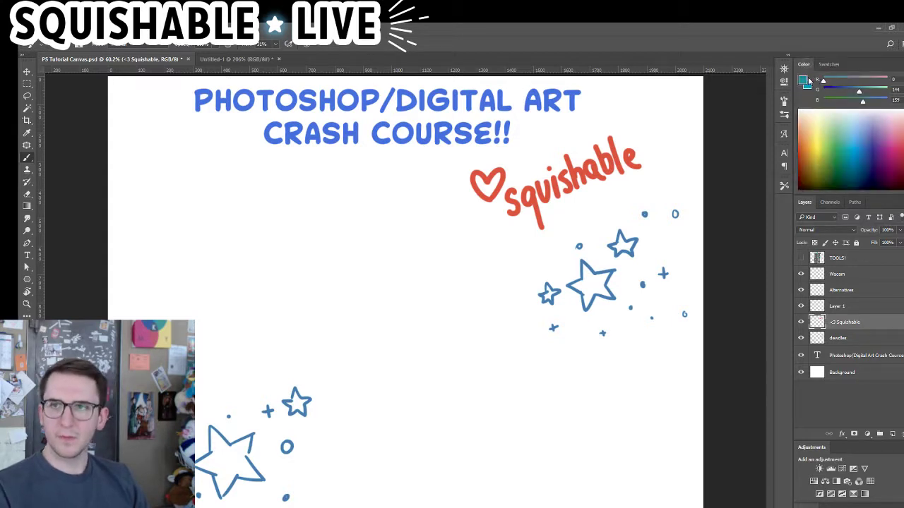
Open the foreground color's Color Picker, sample the blue of the title text, and shift the hue to 282° purple
{"action": "left_click", "coordinate": [804, 82]}
{"action": "left_click_drag", "start_coordinate": [727, 114], "coordinate": [549, 132]}
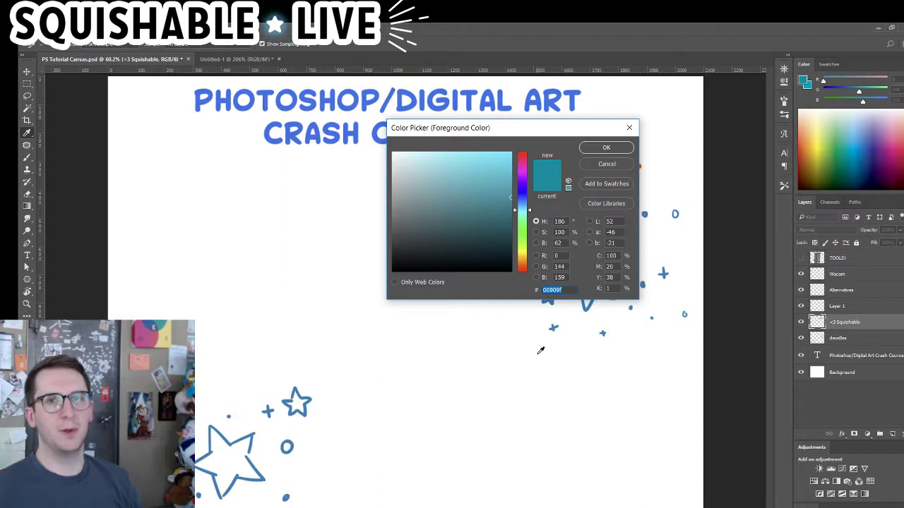
{"action": "left_click", "coordinate": [332, 95]}
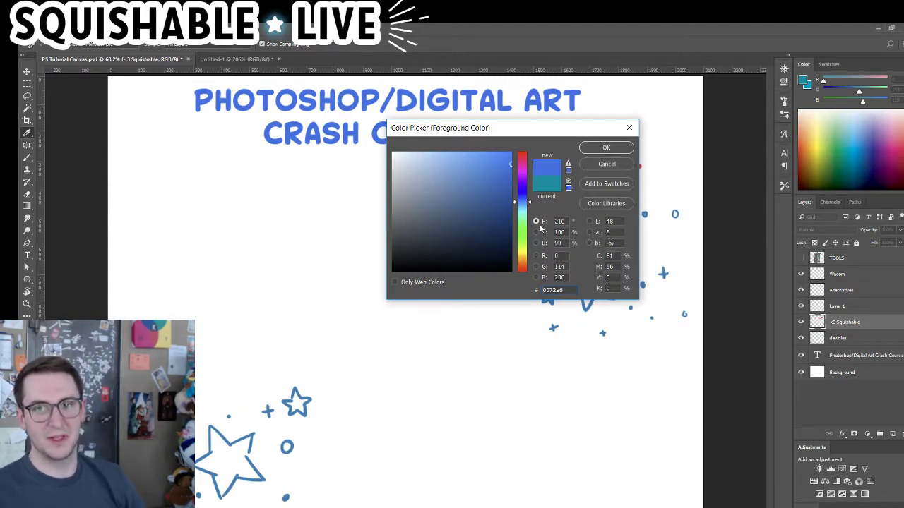
{"action": "left_click", "coordinate": [526, 178]}
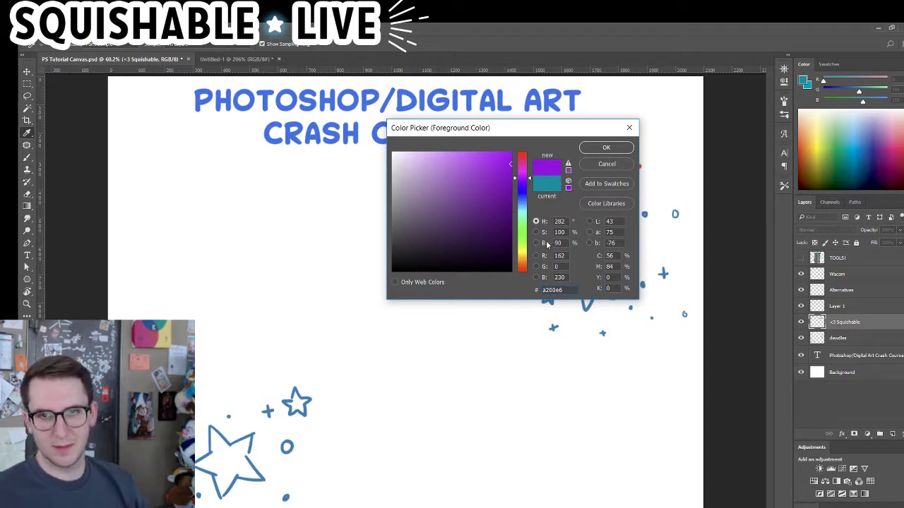
Try the Saturation and Brightness views of the Color Picker, picking a bright red-pink of #ff0054
{"action": "left_click", "coordinate": [536, 232]}
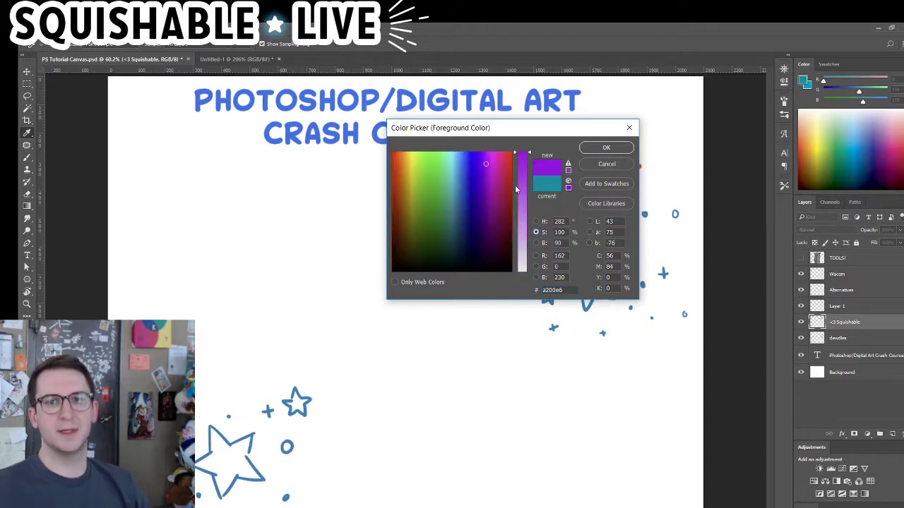
{"action": "left_click_drag", "start_coordinate": [525, 149], "coordinate": [522, 171]}
{"action": "left_click", "coordinate": [535, 243]}
{"action": "left_click_drag", "start_coordinate": [466, 179], "coordinate": [505, 152]}
{"action": "left_click_drag", "start_coordinate": [528, 185], "coordinate": [526, 152]}
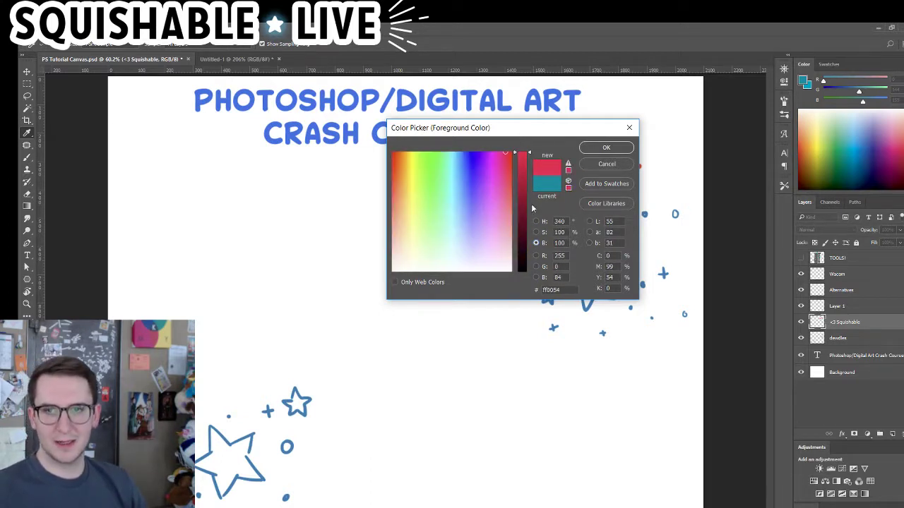
Try the Red, Green and Blue views of the Color Picker, picking an orange and a light green, #98ff54
{"action": "left_click", "coordinate": [536, 255]}
{"action": "left_click", "coordinate": [535, 266]}
{"action": "left_click", "coordinate": [535, 277]}
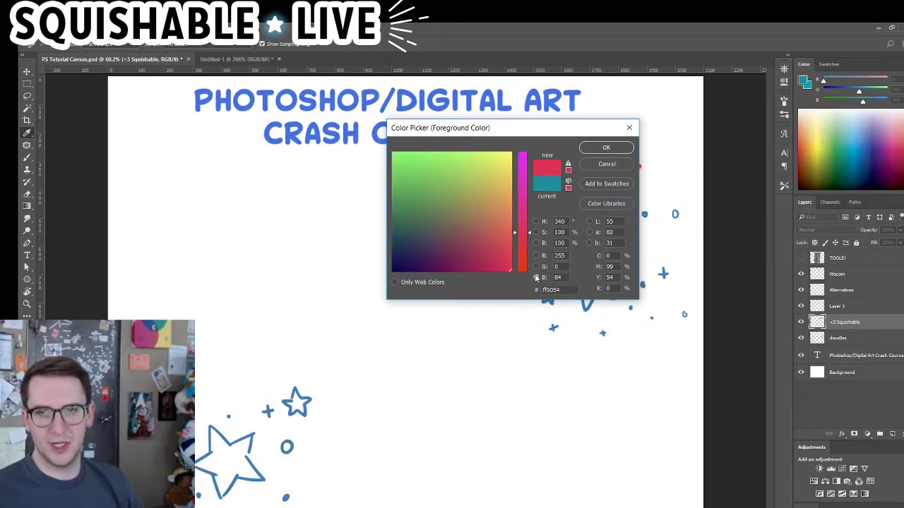
{"action": "left_click", "coordinate": [536, 266]}
{"action": "left_click", "coordinate": [535, 243]}
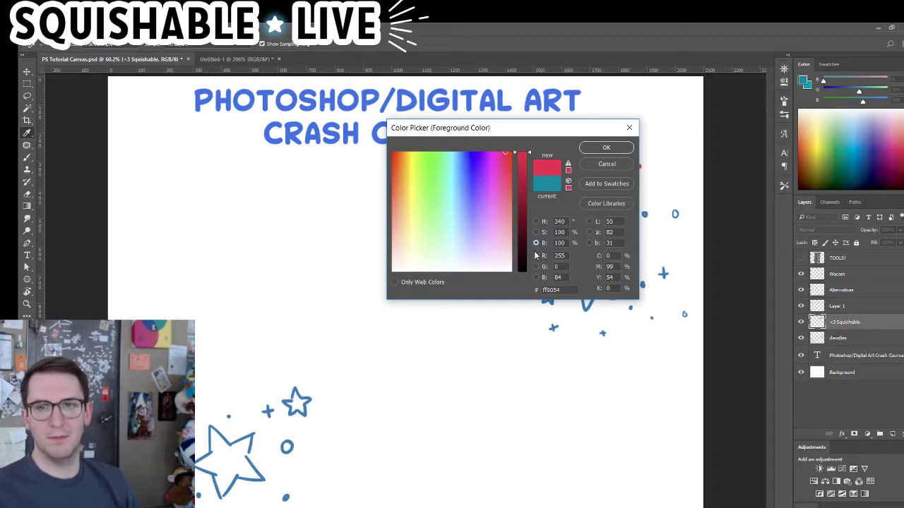
{"action": "left_click", "coordinate": [536, 256]}
{"action": "left_click", "coordinate": [536, 266]}
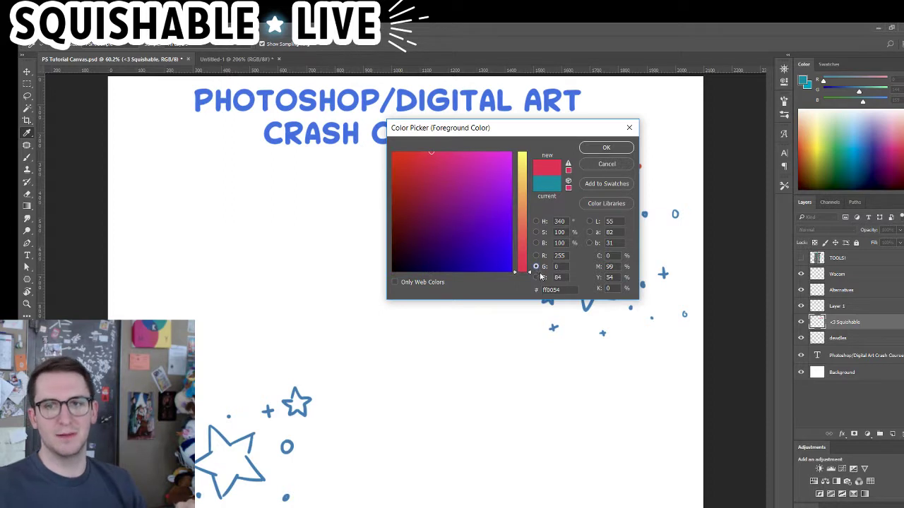
{"action": "left_click", "coordinate": [536, 276]}
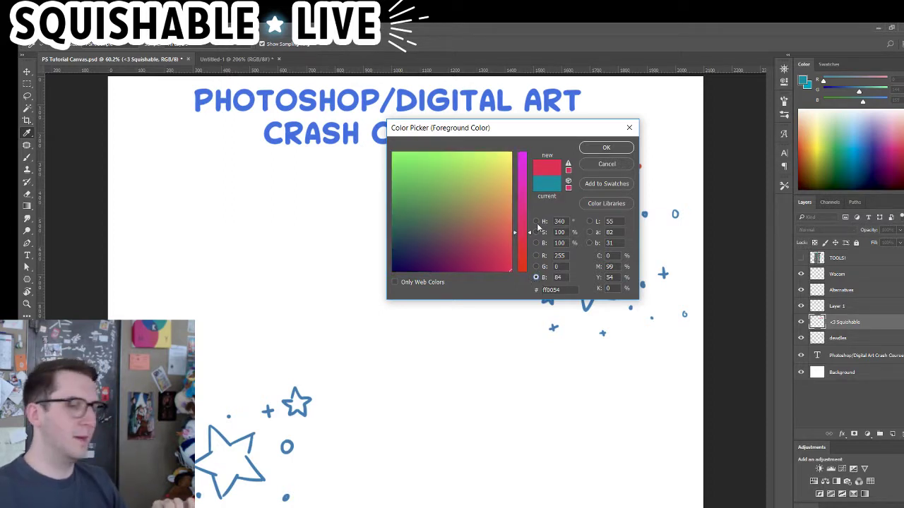
{"action": "left_click_drag", "start_coordinate": [491, 177], "coordinate": [520, 187]}
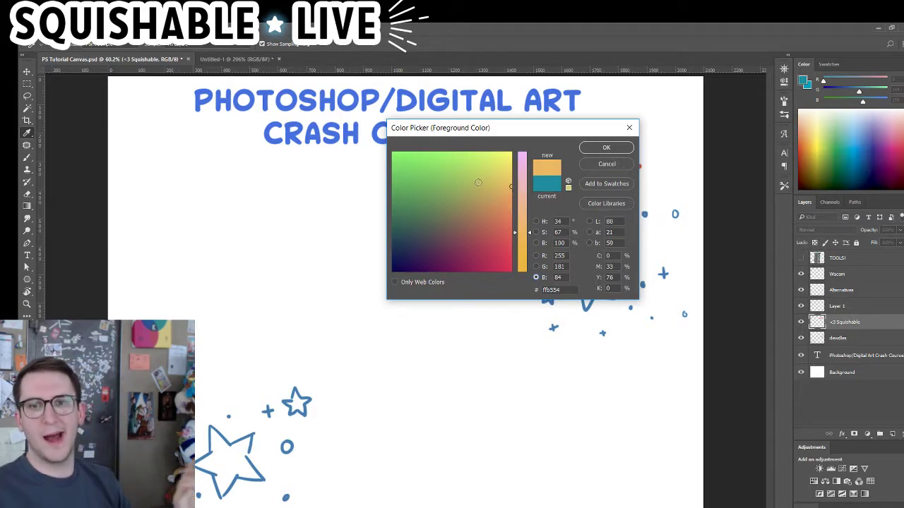
{"action": "left_click_drag", "start_coordinate": [463, 180], "coordinate": [463, 148]}
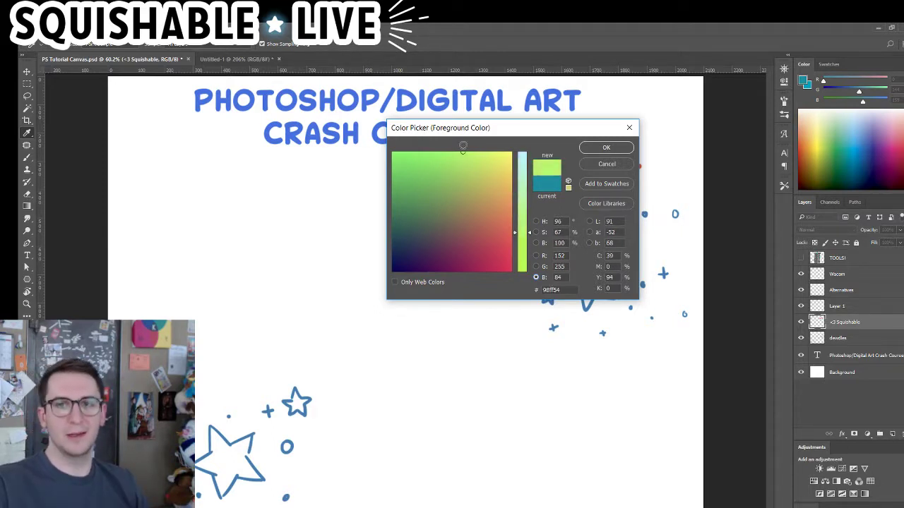
Pick an aqua in the Hue view, raise its red value to 155, and apply #9bffea as the foreground color
{"action": "left_click", "coordinate": [536, 221]}
{"action": "left_click_drag", "start_coordinate": [522, 224], "coordinate": [524, 214]}
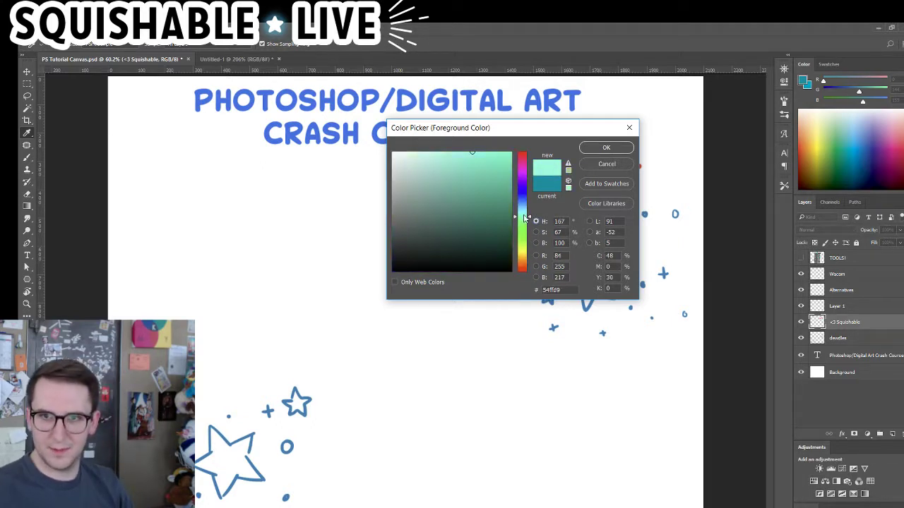
{"action": "left_click_drag", "start_coordinate": [474, 148], "coordinate": [495, 151]}
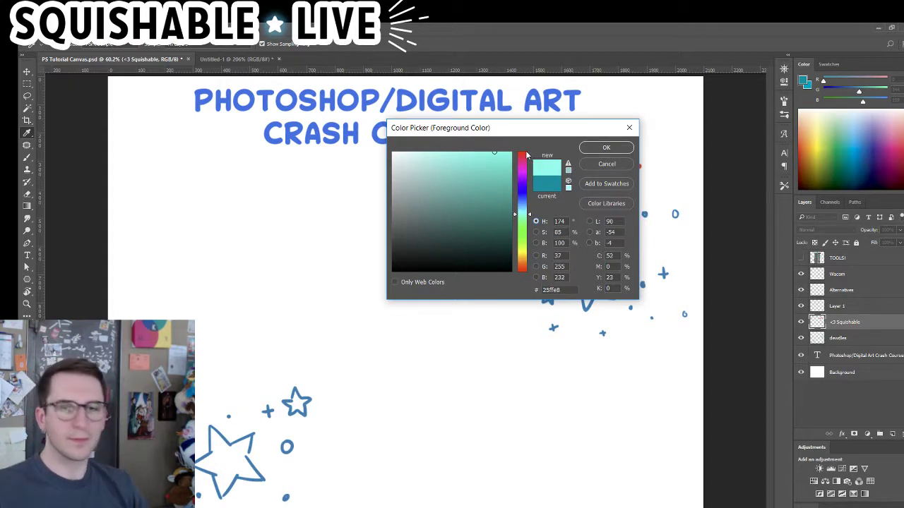
{"action": "left_click_drag", "start_coordinate": [495, 167], "coordinate": [486, 128]}
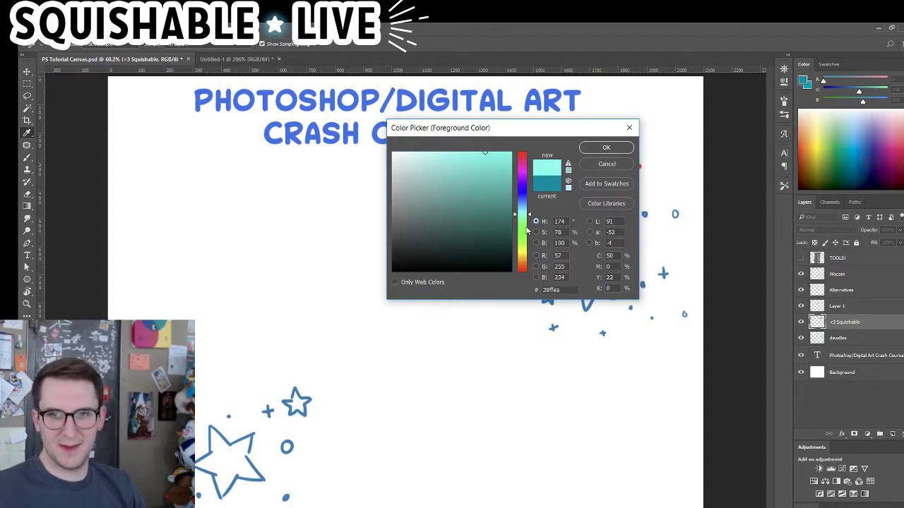
{"action": "left_click", "coordinate": [536, 256]}
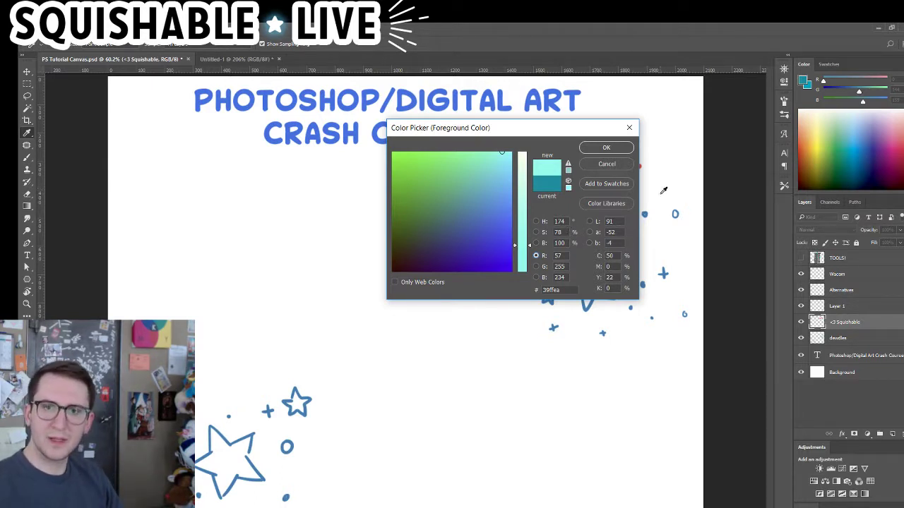
{"action": "left_click", "coordinate": [526, 200]}
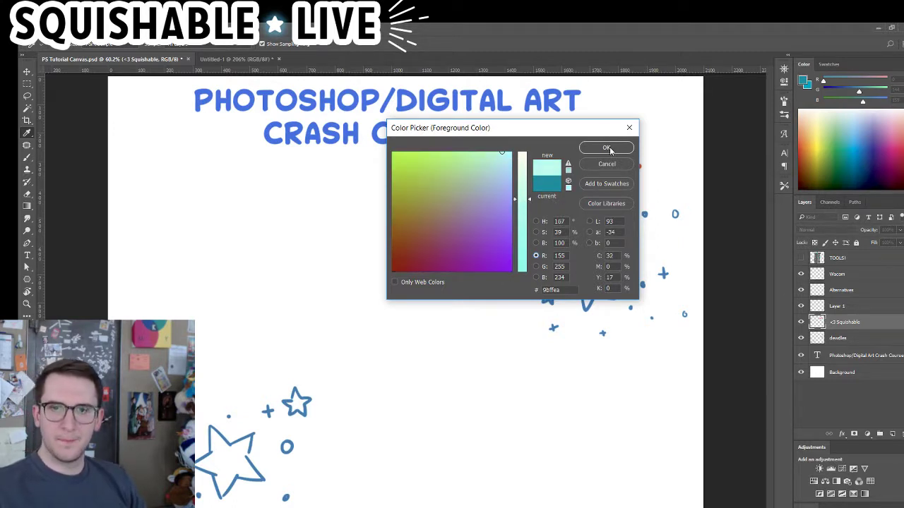
{"action": "left_click", "coordinate": [606, 148]}
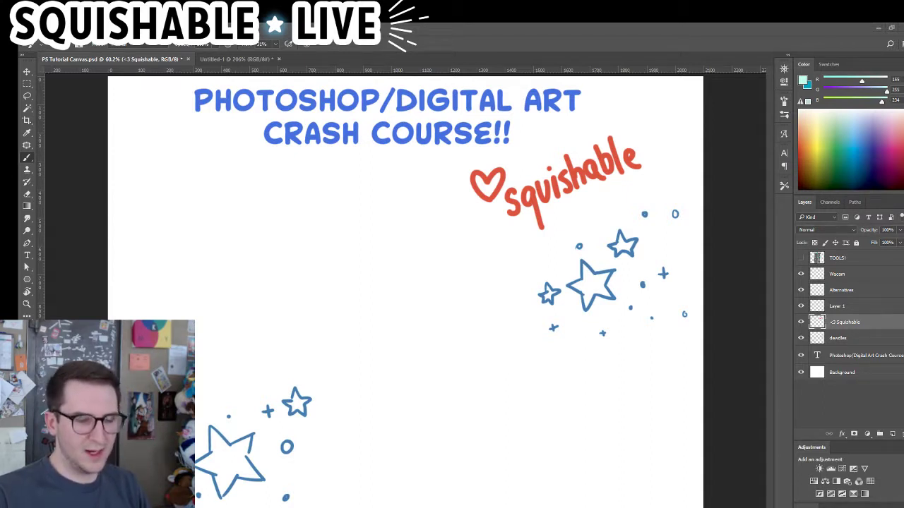
Place the sweetlittlebearReminder image from File Explorer on the canvas, scaled to roughly half size and positioned below the title
{"action": "key", "text": "super+e"}
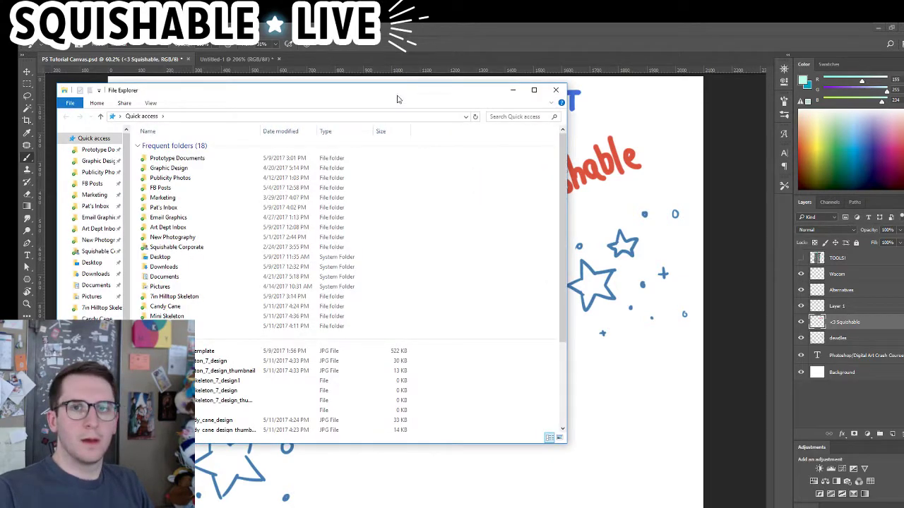
{"action": "left_click_drag", "start_coordinate": [397, 93], "coordinate": [0, 104]}
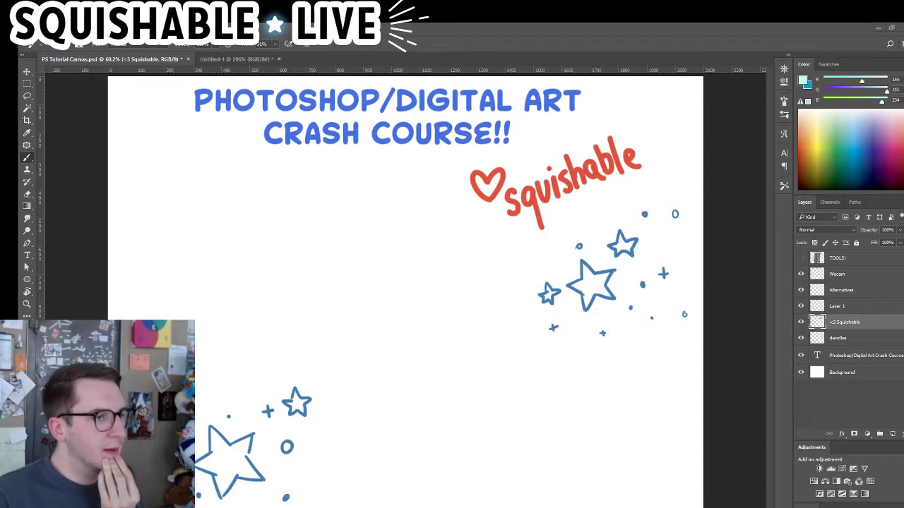
{"action": "left_click_drag", "start_coordinate": [185, 326], "coordinate": [227, 315]}
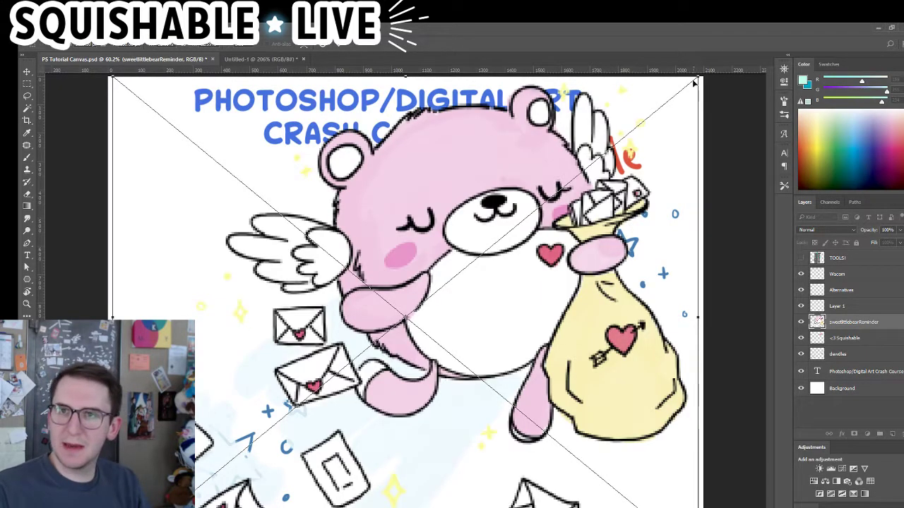
{"action": "left_click_drag", "start_coordinate": [698, 77], "coordinate": [444, 340]}
{"action": "left_click_drag", "start_coordinate": [301, 352], "coordinate": [406, 206]}
Try to paint on the placed bear image with the Brush, and move the image slightly down and to the right
{"action": "key", "text": "b"}
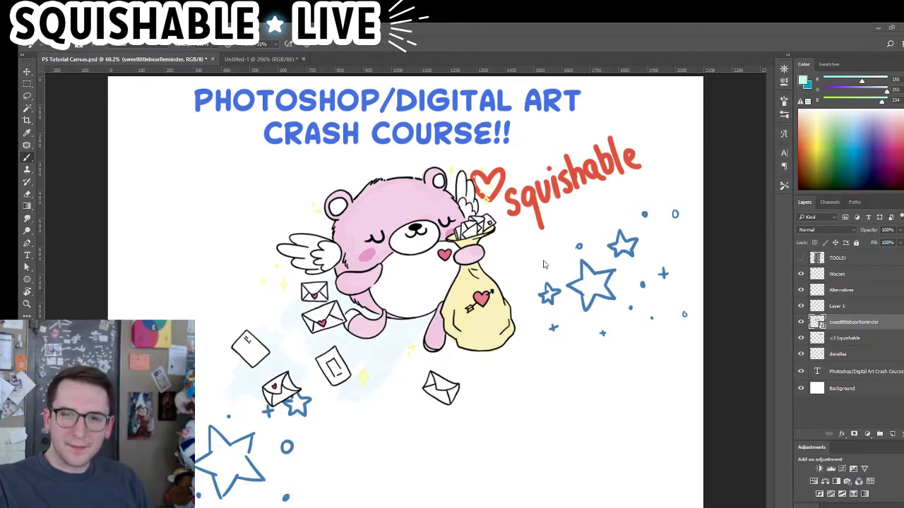
{"action": "left_click", "coordinate": [439, 269]}
{"action": "left_click", "coordinate": [520, 239]}
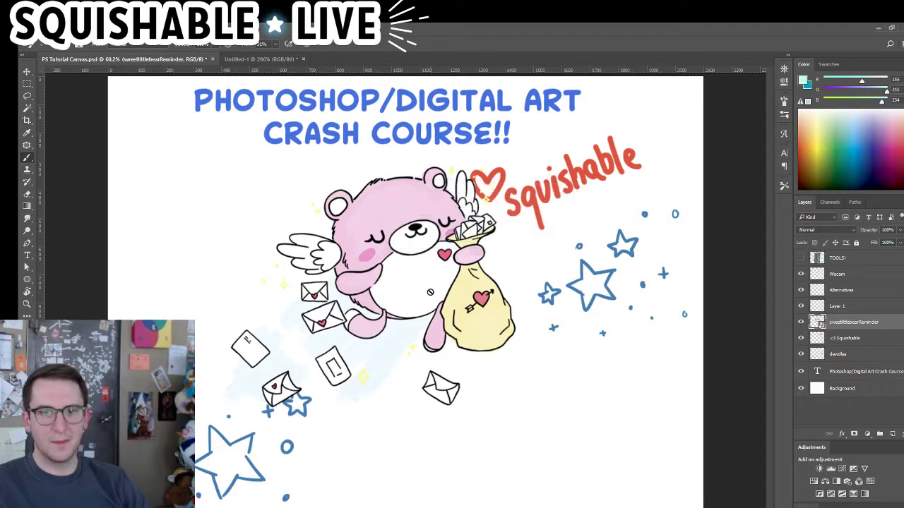
{"action": "key", "text": "v"}
{"action": "left_click_drag", "start_coordinate": [413, 285], "coordinate": [424, 299]}
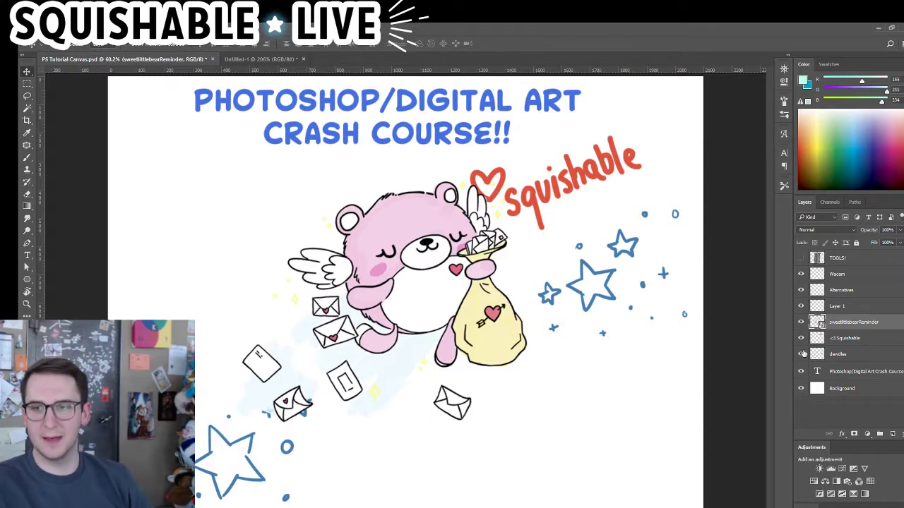
Add a Hue/Saturation adjustment layer above the bear image, set its hue to -107, and collapse its properties
{"action": "left_click", "coordinate": [814, 480]}
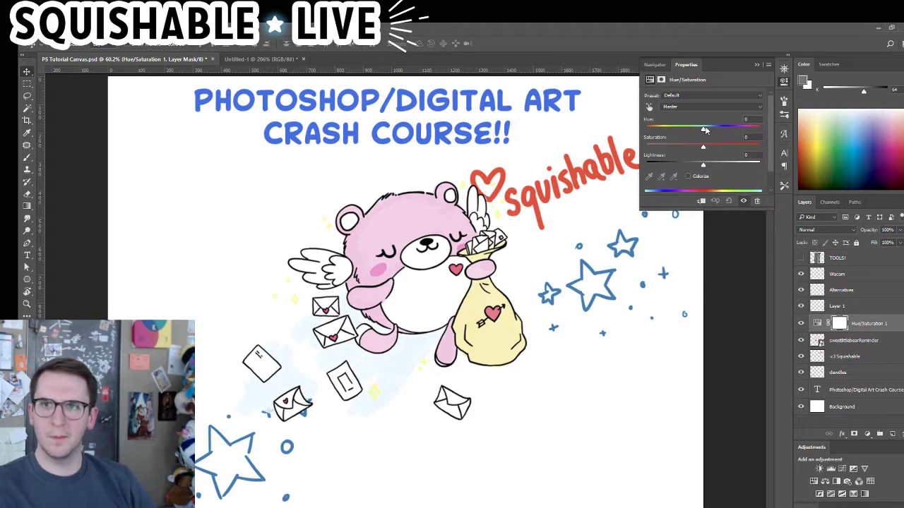
{"action": "mouse_move", "coordinate": [705, 130]}
{"action": "left_mouse_down"}
{"action": "mouse_move", "coordinate": [696, 130]}
{"action": "mouse_move", "coordinate": [715, 132]}
{"action": "left_mouse_up"}
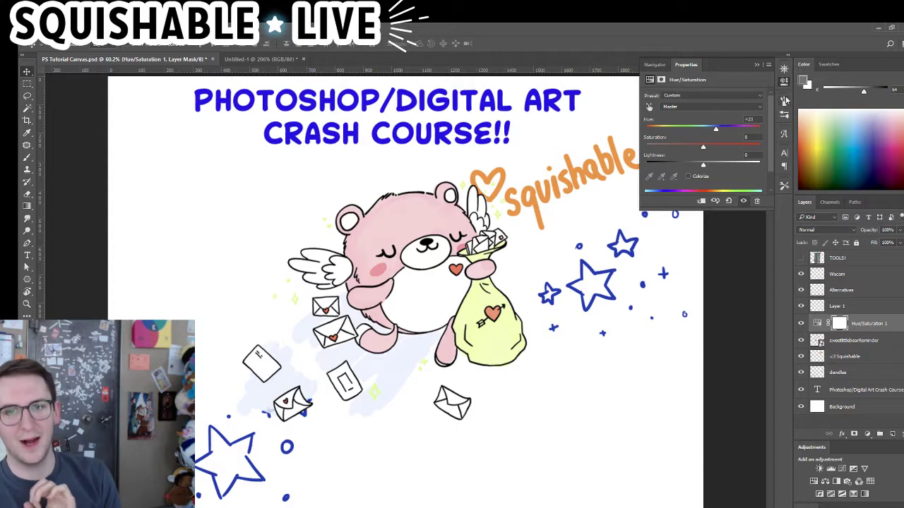
{"action": "mouse_move", "coordinate": [715, 132]}
{"action": "left_mouse_down"}
{"action": "mouse_move", "coordinate": [727, 133]}
{"action": "mouse_move", "coordinate": [712, 140]}
{"action": "left_mouse_up"}
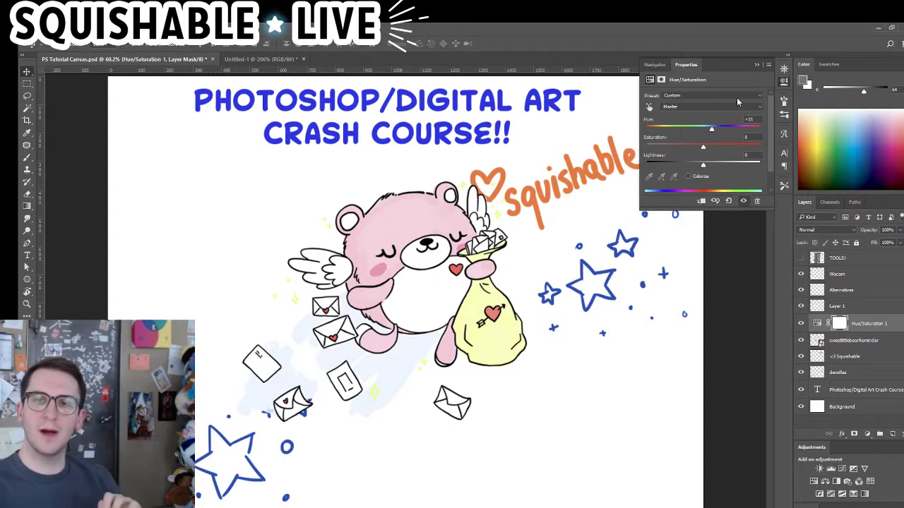
{"action": "left_click_drag", "start_coordinate": [712, 129], "coordinate": [662, 140]}
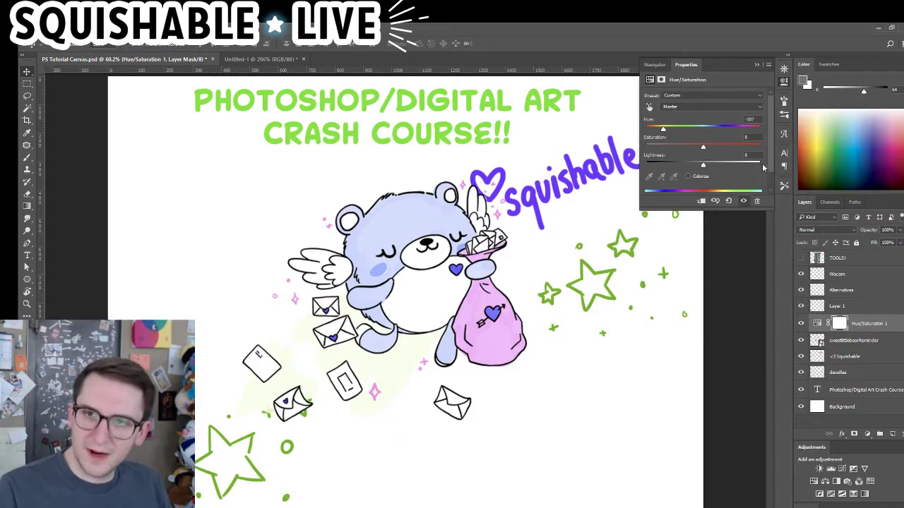
{"action": "left_click", "coordinate": [783, 82]}
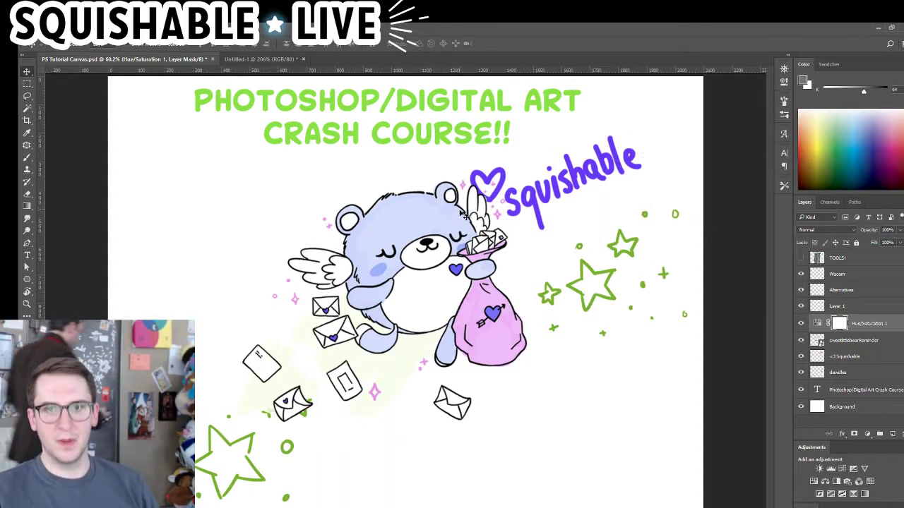
Clip the Hue/Saturation adjustment layer to the sweetlittlebearReminder layer
{"action": "key", "text": "w"}
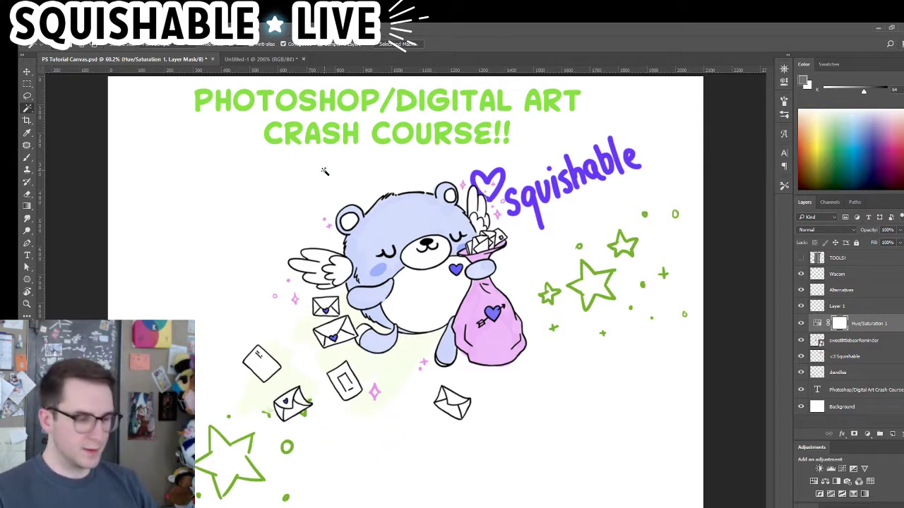
{"action": "key", "text": "l"}
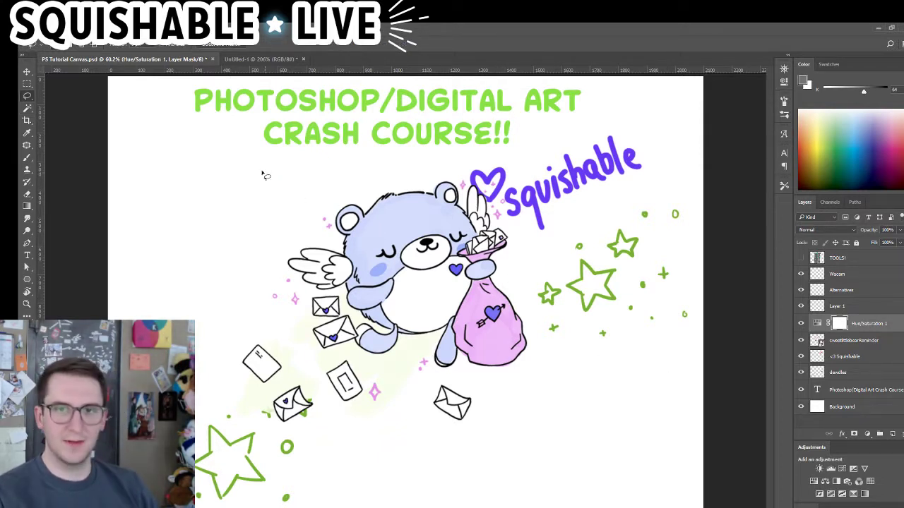
{"action": "left_click", "coordinate": [873, 331], "text": "alt"}
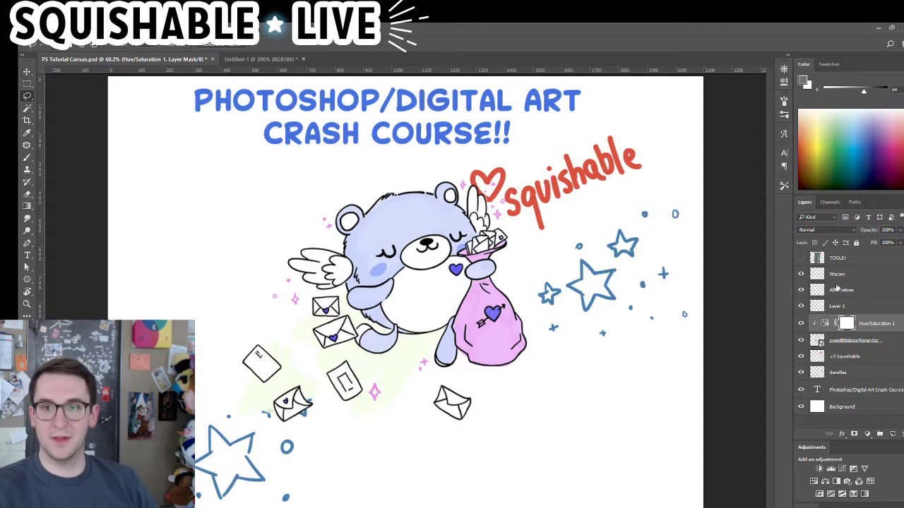
Select the sweetlittlebearReminder layer and shift the bear image slightly with the Move tool
{"action": "left_click", "coordinate": [874, 342]}
{"action": "key", "text": "v"}
{"action": "left_click_drag", "start_coordinate": [480, 322], "coordinate": [483, 366]}
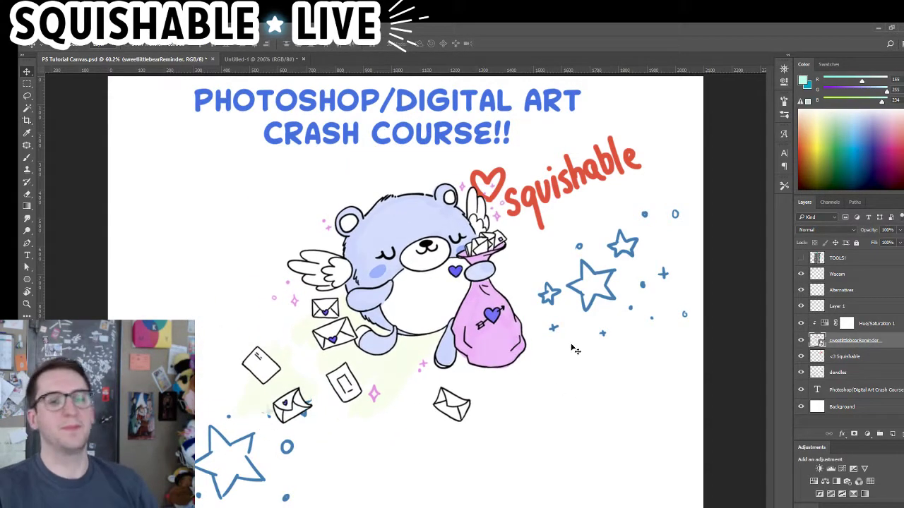
Target the Hue/Saturation layer's mask and outline the bear's head and its near arm with the Lasso tool
{"action": "left_click", "coordinate": [846, 323]}
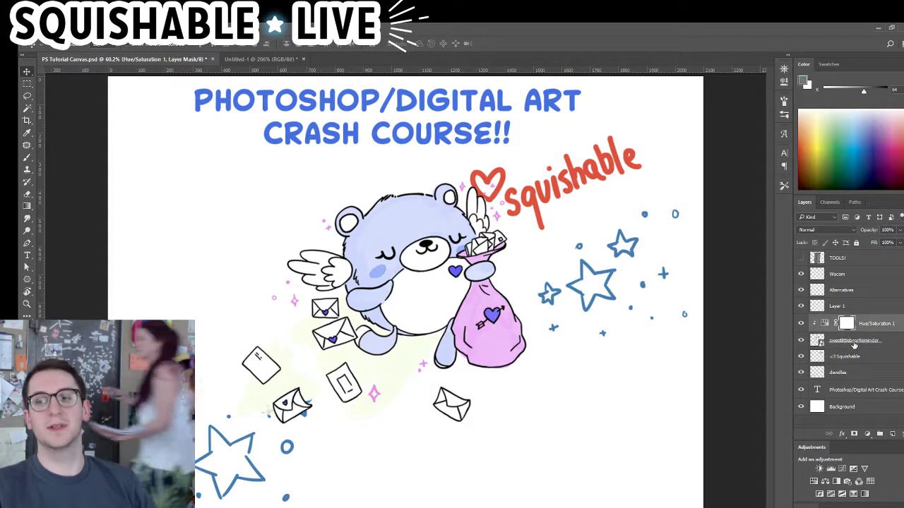
{"action": "key", "text": "b"}
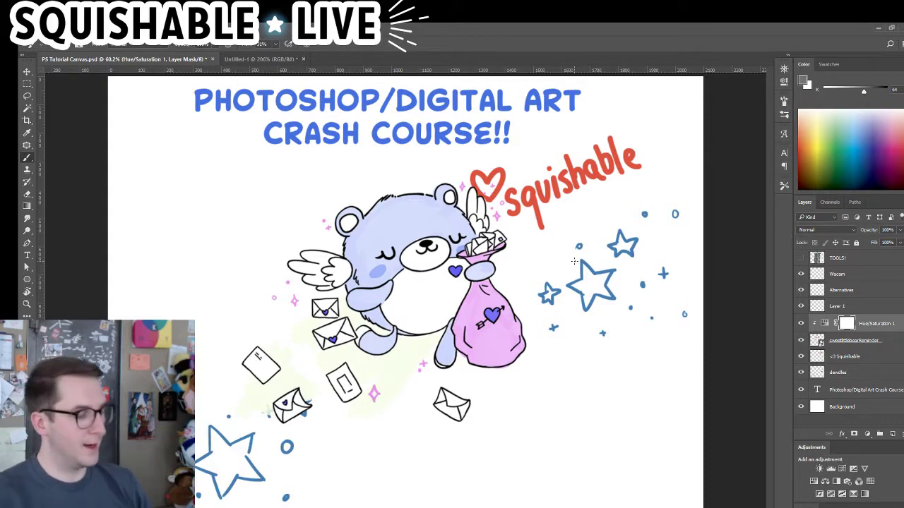
{"action": "key", "text": "l"}
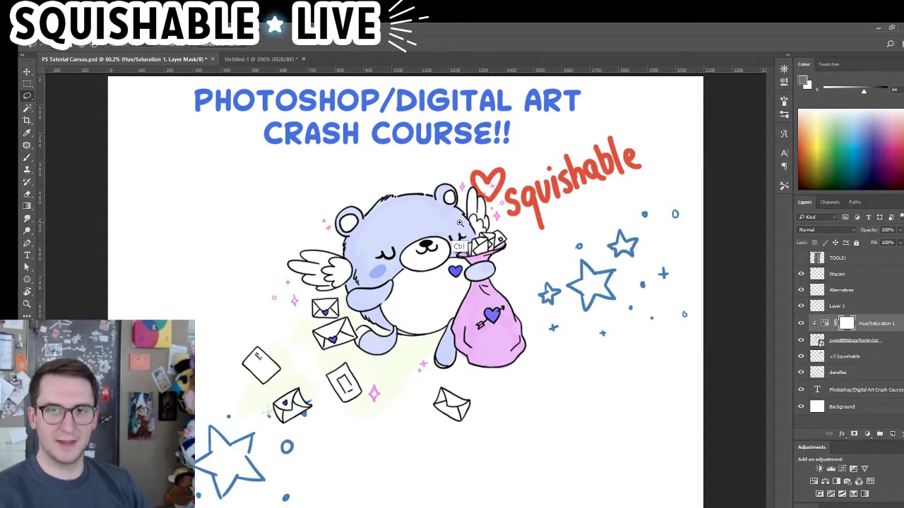
{"action": "scroll", "coordinate": [442, 231], "scroll_direction": "up", "scroll_amount": 3}
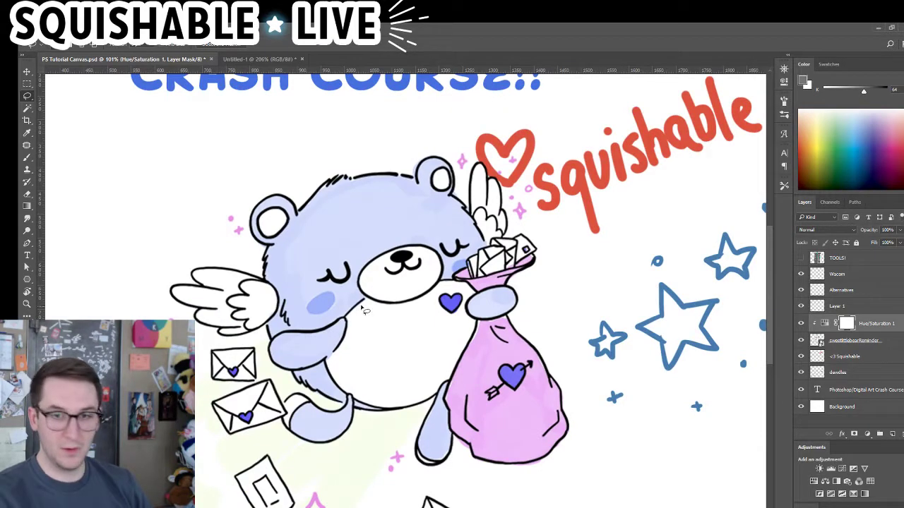
{"action": "mouse_move", "coordinate": [348, 339]}
{"action": "left_mouse_down"}
{"action": "mouse_move", "coordinate": [367, 300]}
{"action": "mouse_move", "coordinate": [415, 302]}
{"action": "mouse_move", "coordinate": [485, 277]}
{"action": "mouse_move", "coordinate": [486, 250]}
{"action": "mouse_move", "coordinate": [453, 157]}
{"action": "mouse_move", "coordinate": [397, 139]}
{"action": "mouse_move", "coordinate": [285, 167]}
{"action": "mouse_move", "coordinate": [235, 200]}
{"action": "mouse_move", "coordinate": [236, 240]}
{"action": "mouse_move", "coordinate": [257, 257]}
{"action": "mouse_move", "coordinate": [275, 298]}
{"action": "mouse_move", "coordinate": [262, 338]}
{"action": "mouse_move", "coordinate": [289, 372]}
{"action": "left_mouse_up"}
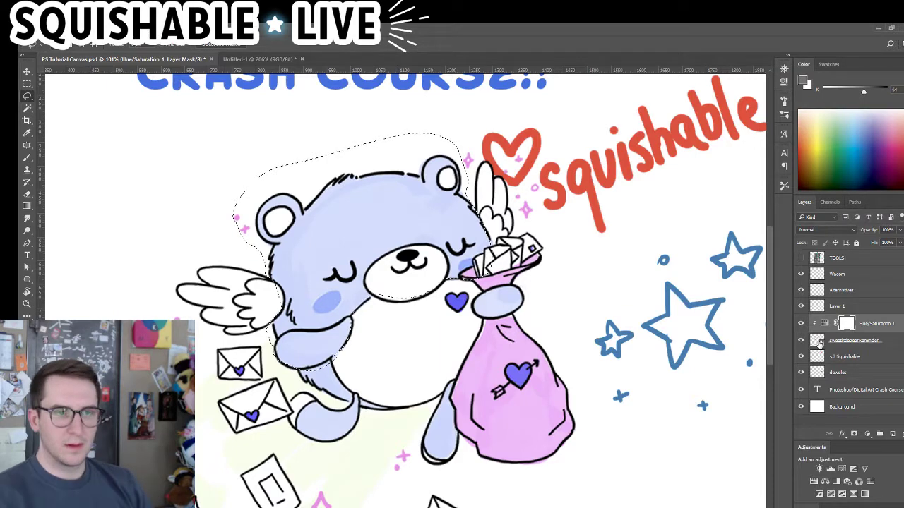
Fill the lassoed area of the Hue/Saturation mask with black at 100% opacity and clear the selection
{"action": "key", "text": "d"}
{"action": "key", "text": "x"}
{"action": "key", "text": "shift+F5"}
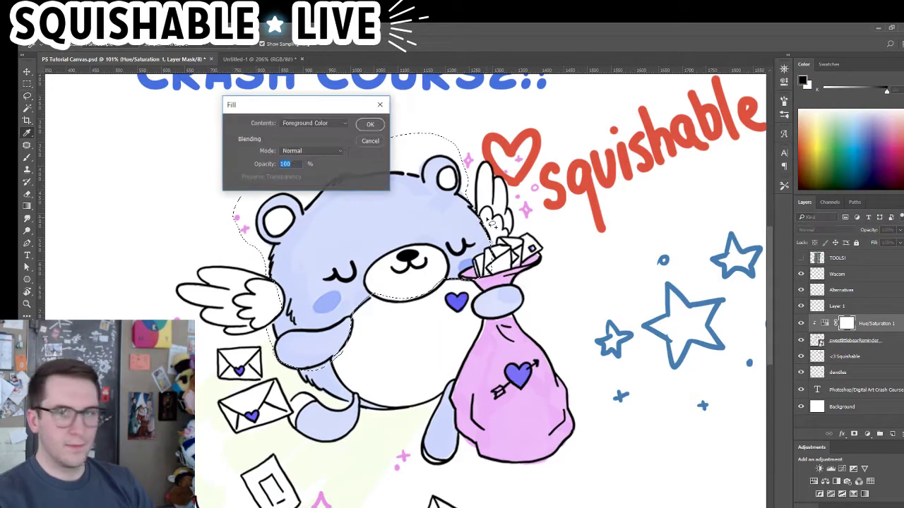
{"action": "key", "text": "Return"}
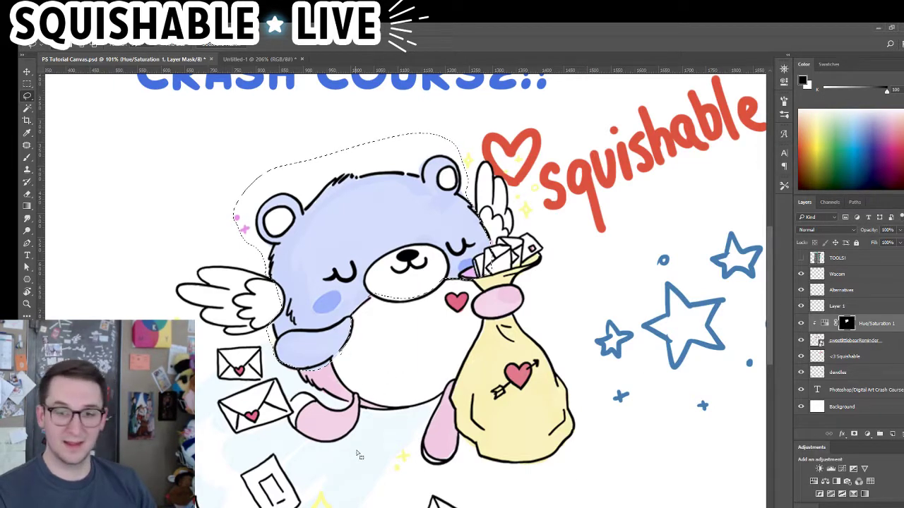
{"action": "key", "text": "ctrl+d"}
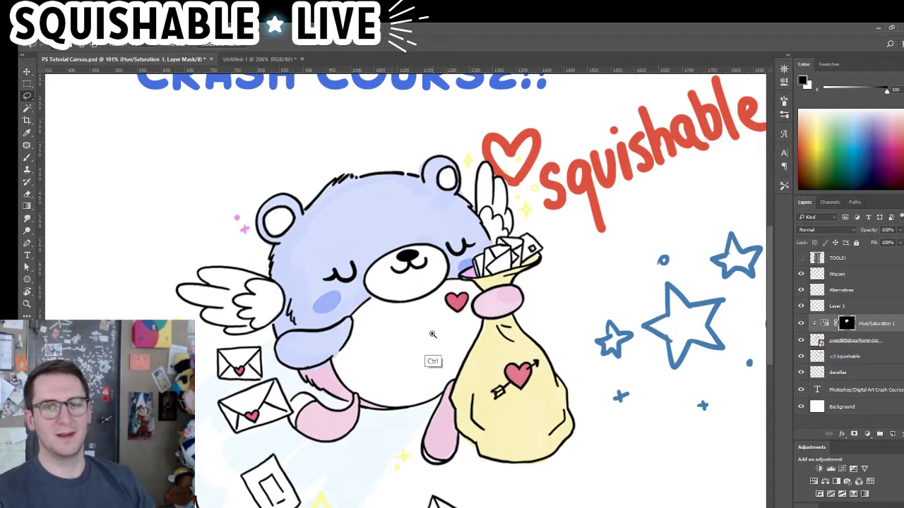
Brush black on the mask over the bear's lower side and nearer leg, and switch the foreground color to white
{"action": "left_click_drag", "start_coordinate": [432, 362], "coordinate": [483, 365]}
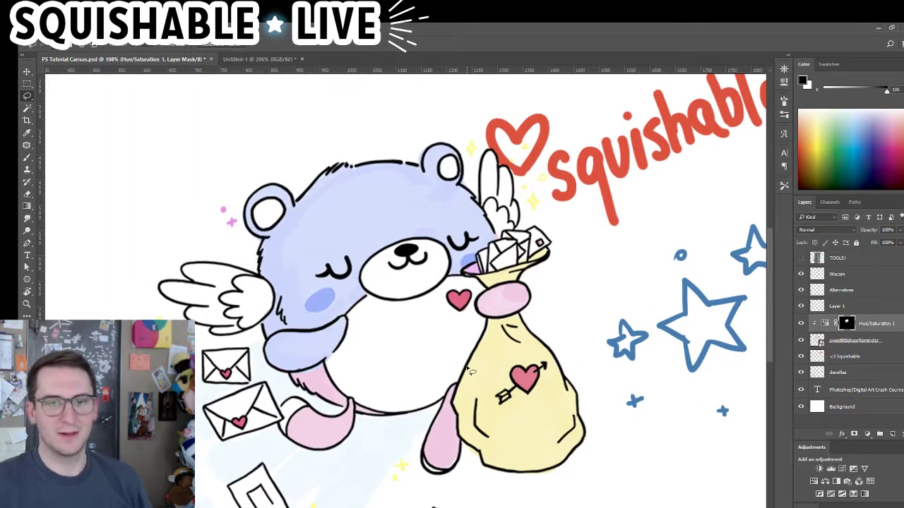
{"action": "key", "text": "b"}
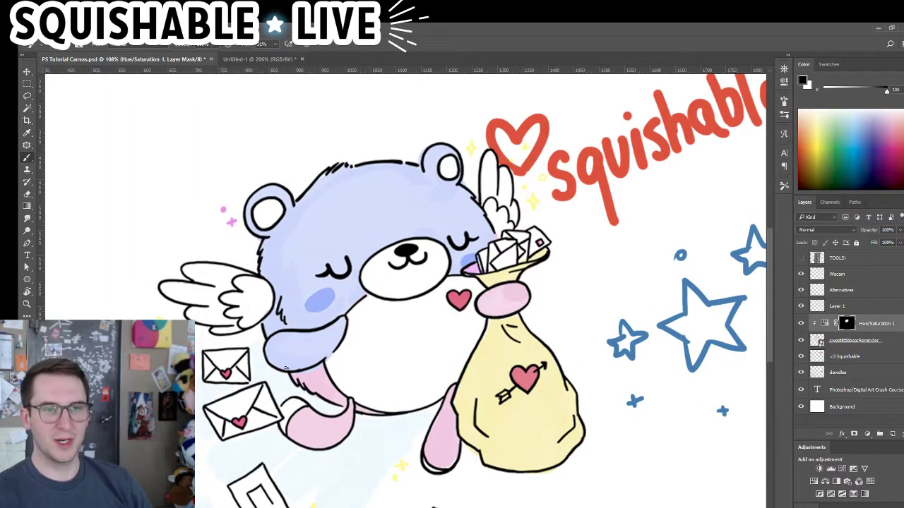
{"action": "key", "text": "x"}
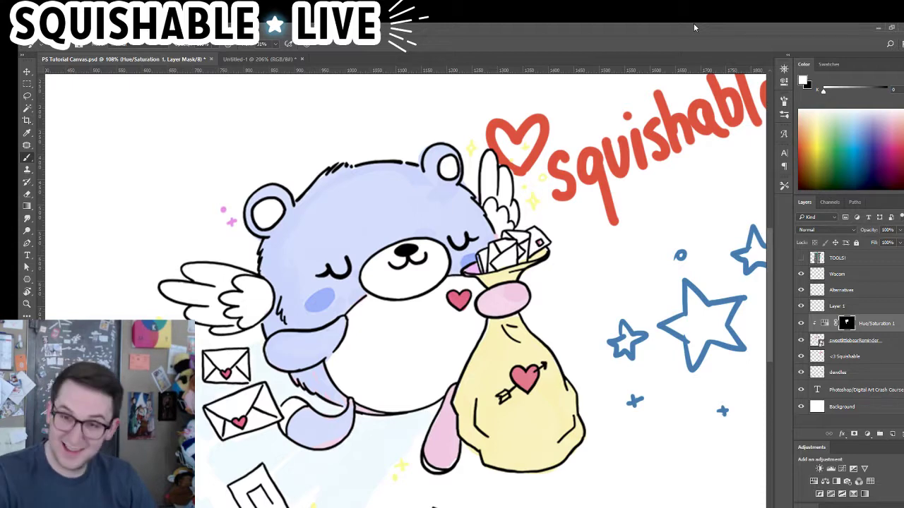
Hide the sweetlittlebearReminder layer and delete it together with its clipped Hue/Saturation adjustment layer
{"action": "left_click", "coordinate": [801, 341]}
{"action": "scroll", "coordinate": [645, 188], "scroll_direction": "down", "scroll_amount": 5}
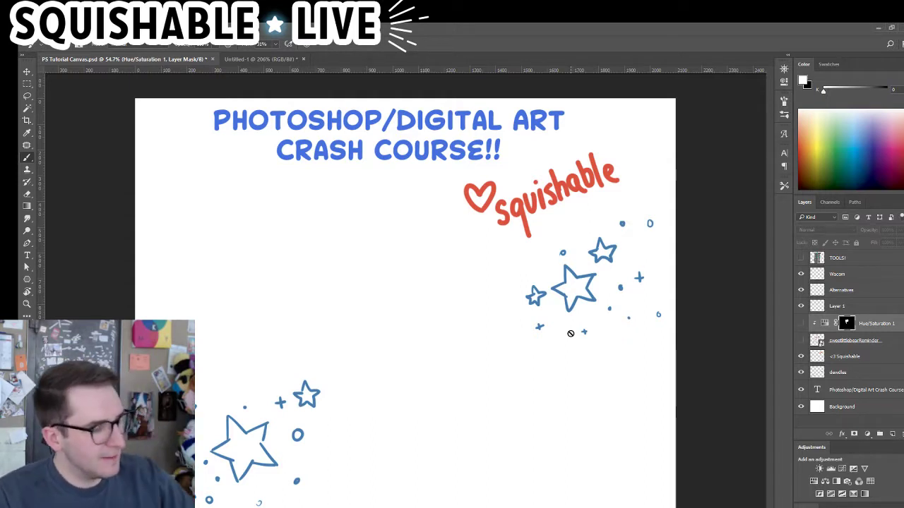
{"action": "left_click", "coordinate": [853, 340]}
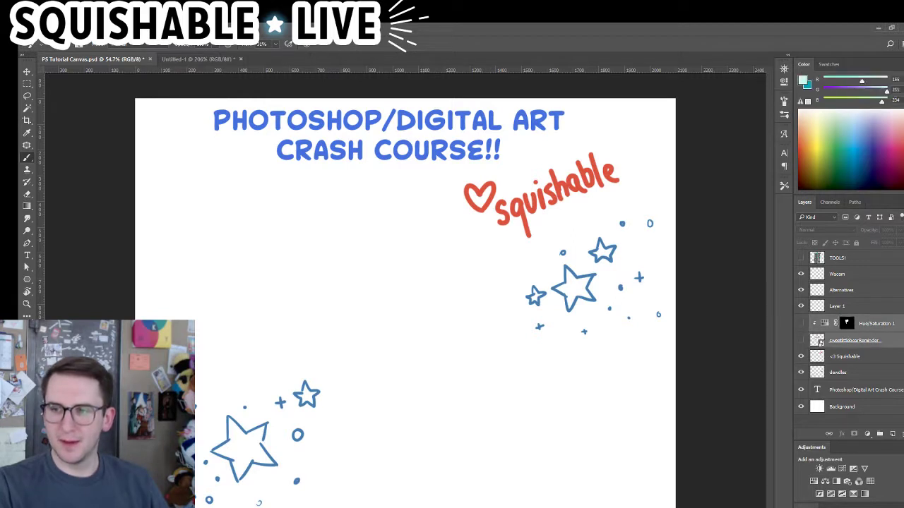
{"action": "left_click", "coordinate": [891, 434]}
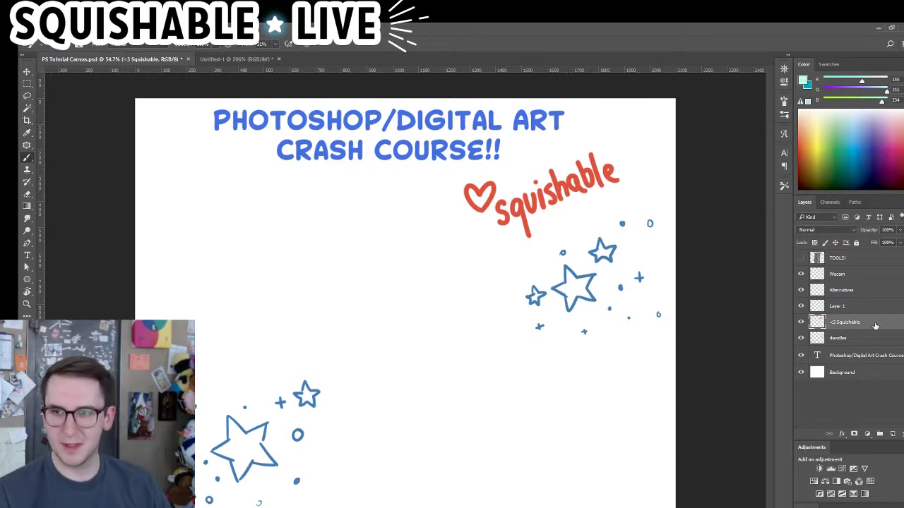
Toggle the <3 Squishable and dewdles layers to check their content, hide dewdles, and add a new empty layer above it
{"action": "left_click", "coordinate": [800, 322]}
{"action": "left_click", "coordinate": [800, 322]}
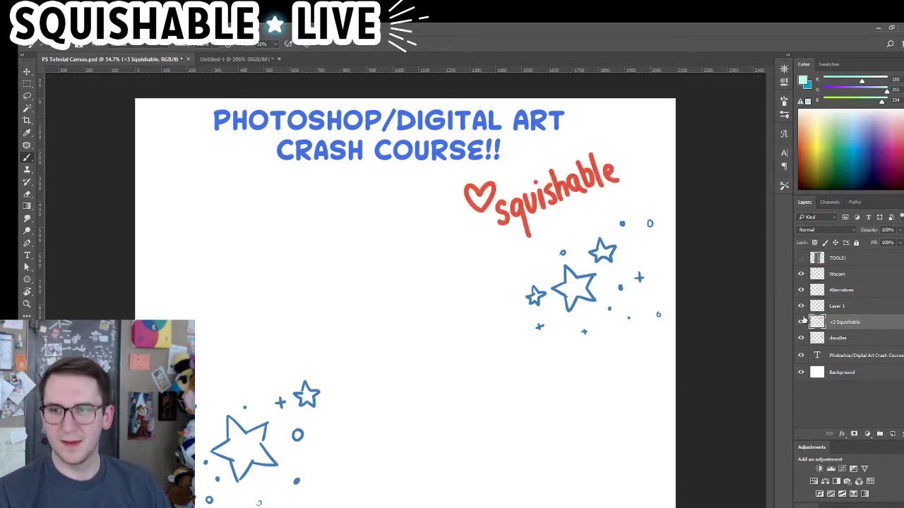
{"action": "left_click", "coordinate": [801, 338]}
{"action": "left_click", "coordinate": [801, 338]}
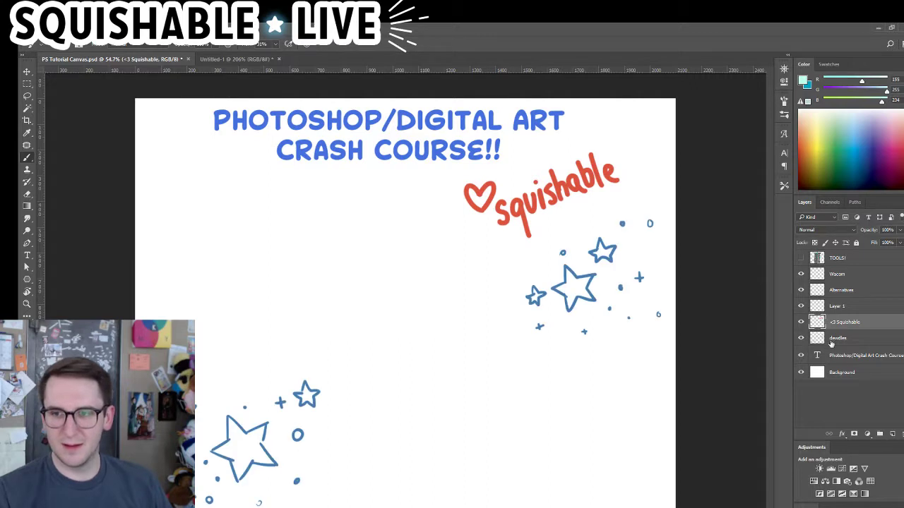
{"action": "left_click", "coordinate": [833, 343]}
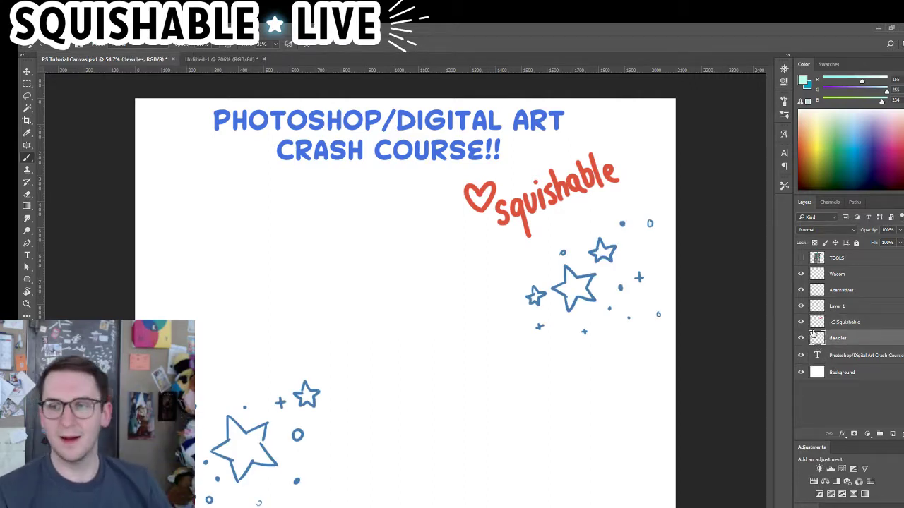
{"action": "left_click", "coordinate": [800, 338]}
{"action": "left_click", "coordinate": [892, 433]}
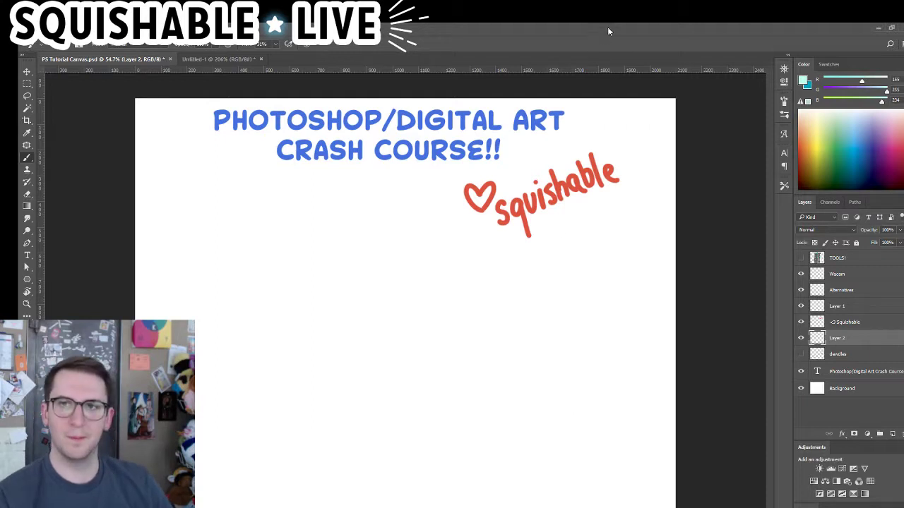
Look through the tool presets and choose the Kyle's Art Markers - Super Fine Felt Tip brush
{"action": "scroll", "coordinate": [445, 321], "scroll_direction": "up", "scroll_amount": 1}
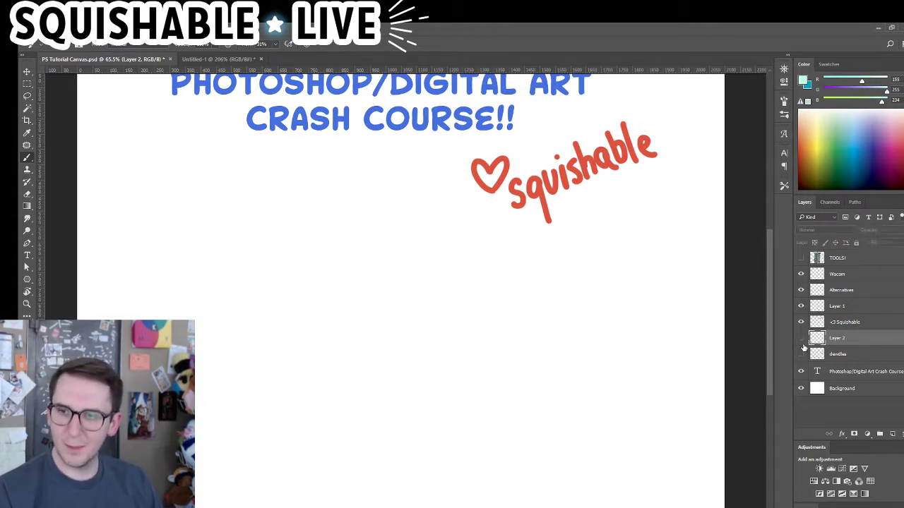
{"action": "left_click", "coordinate": [784, 184]}
{"action": "scroll", "coordinate": [772, 253], "scroll_direction": "up", "scroll_amount": 5}
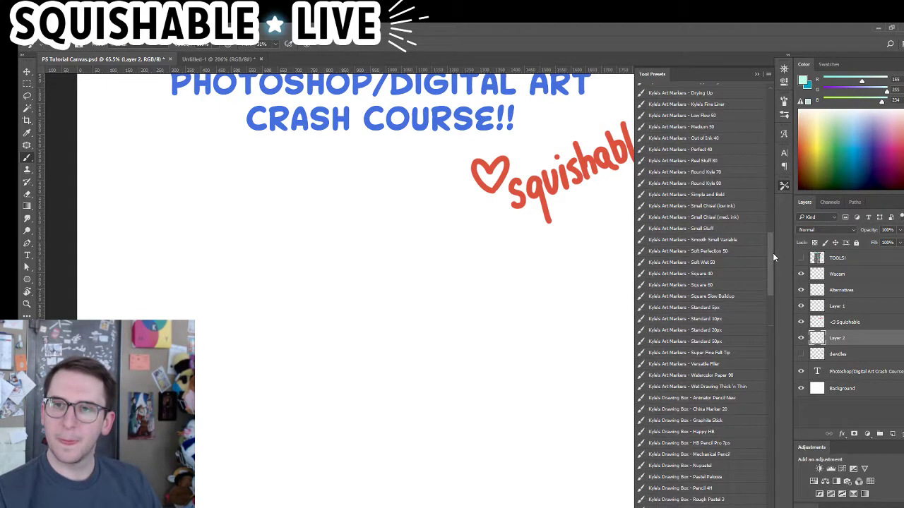
{"action": "scroll", "coordinate": [771, 265], "scroll_direction": "down", "scroll_amount": 4}
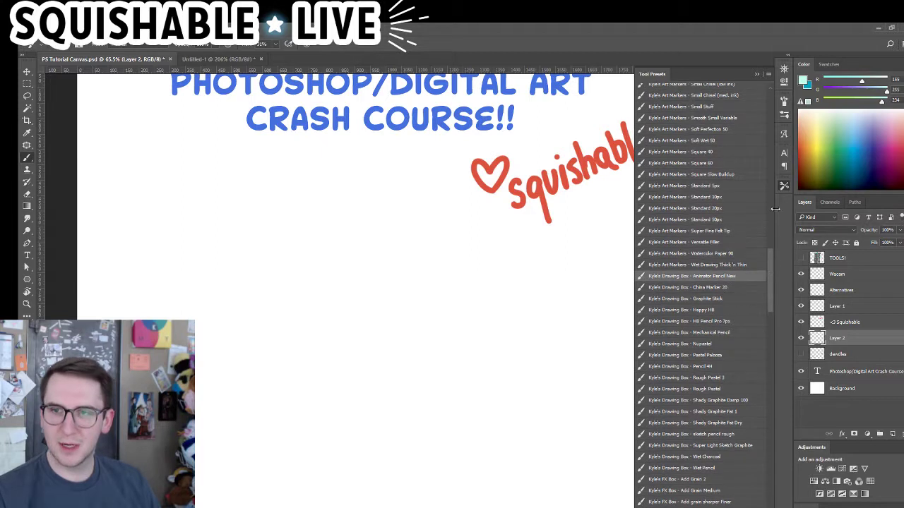
{"action": "scroll", "coordinate": [768, 281], "scroll_direction": "up", "scroll_amount": 4}
{"action": "left_click", "coordinate": [712, 346]}
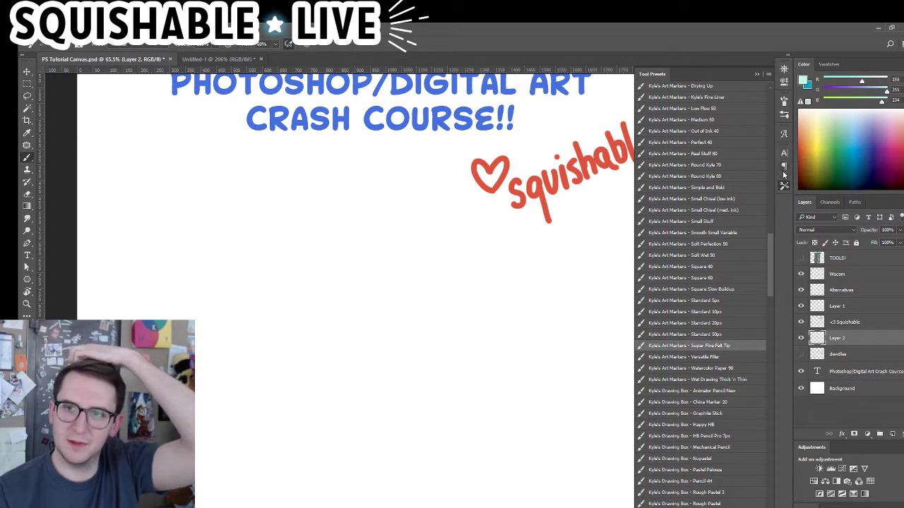
Choose the Hard Round brush preset, make a short test stroke on the canvas, and undo it
{"action": "left_click", "coordinate": [783, 115]}
{"action": "left_click", "coordinate": [693, 174]}
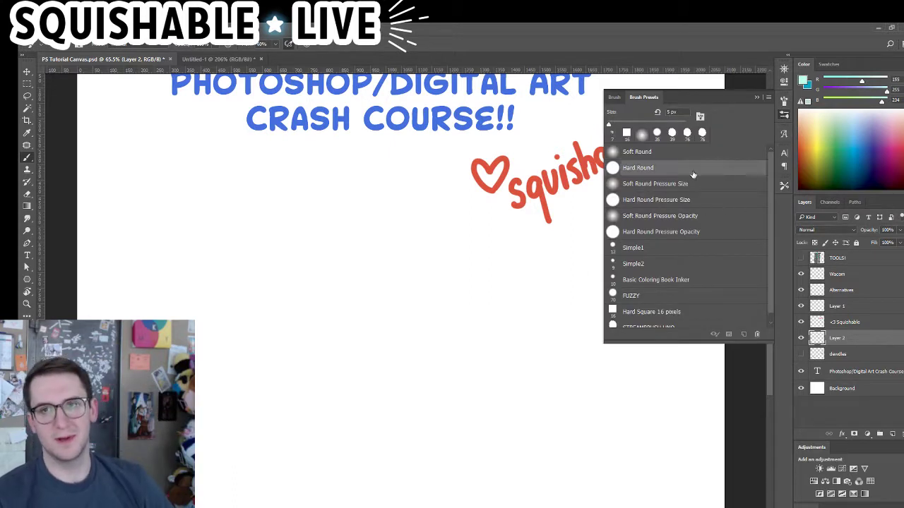
{"action": "left_click", "coordinate": [784, 115]}
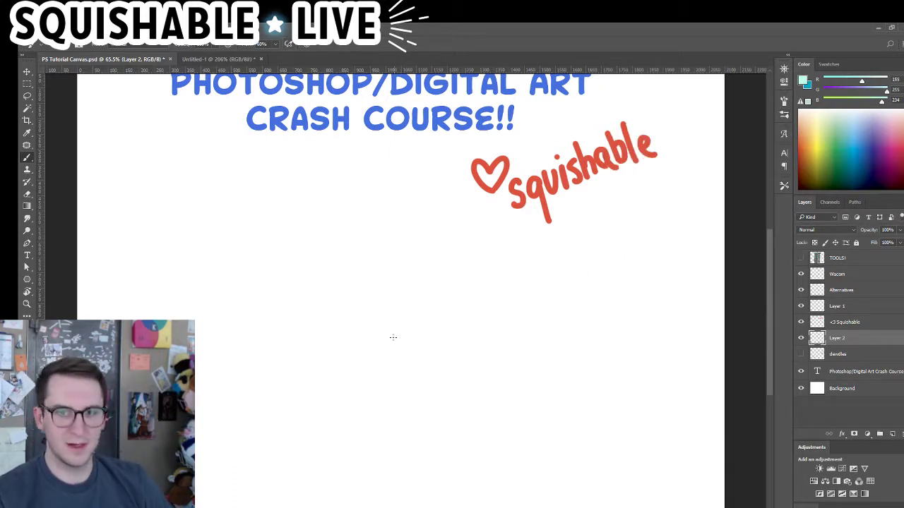
{"action": "mouse_move", "coordinate": [393, 338]}
{"action": "left_mouse_down"}
{"action": "mouse_move", "coordinate": [475, 348]}
{"action": "mouse_move", "coordinate": [377, 396]}
{"action": "mouse_move", "coordinate": [414, 383]}
{"action": "left_mouse_up"}
{"action": "key", "text": "ctrl+z"}
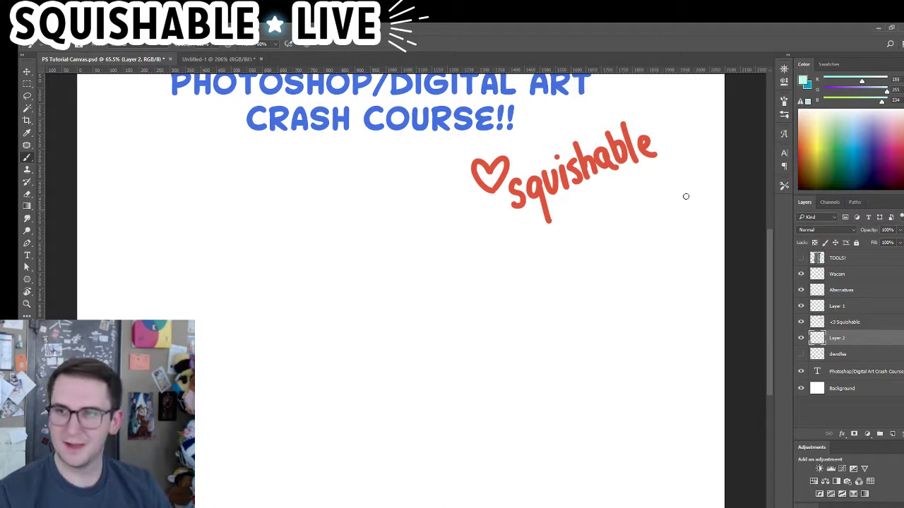
Pick a dark blue foreground color (R 30, G 46, B 96) and set the brush tip to 10% spacing and 13 px size
{"action": "left_click", "coordinate": [867, 157]}
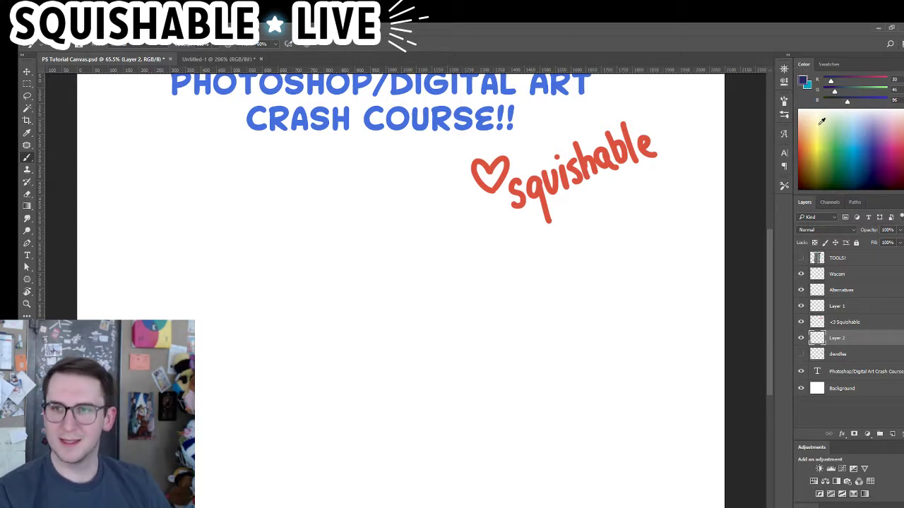
{"action": "left_click", "coordinate": [783, 186]}
{"action": "left_click", "coordinate": [784, 101]}
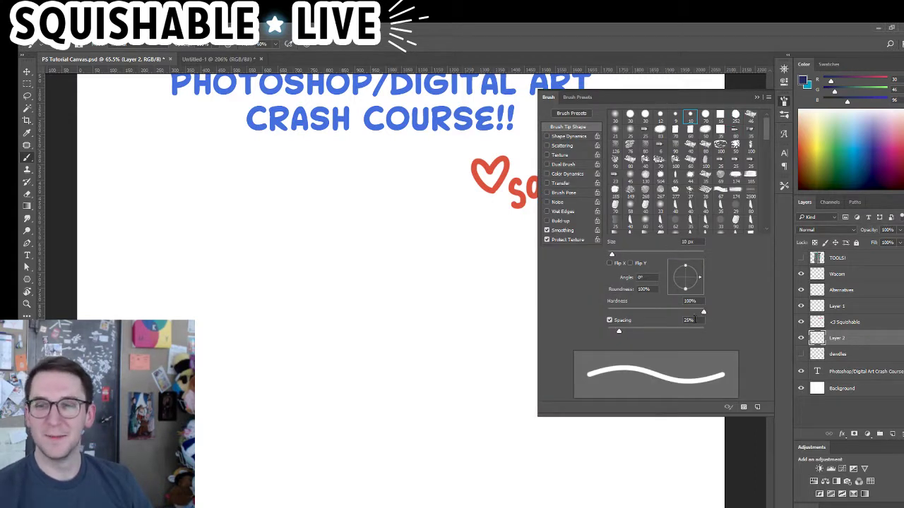
{"action": "type", "text": "10"}
{"action": "key", "text": "Return"}
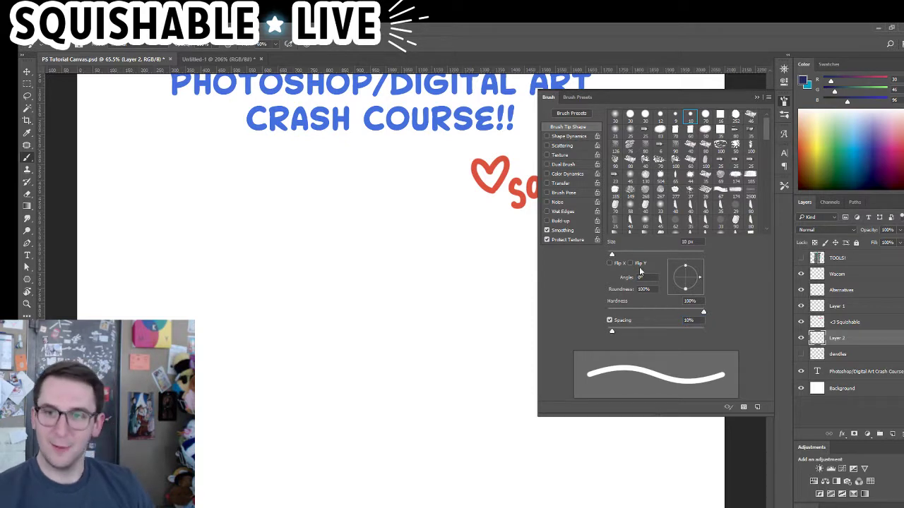
{"action": "left_click_drag", "start_coordinate": [611, 254], "coordinate": [614, 257]}
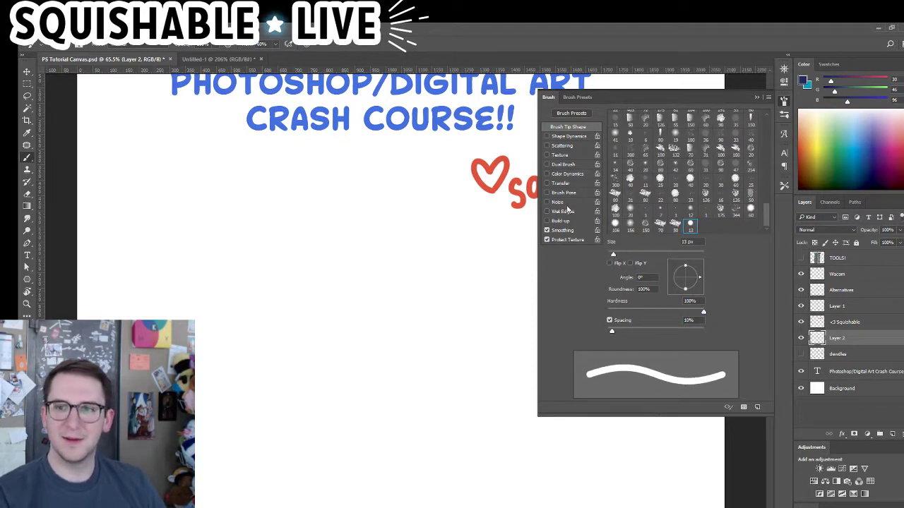
Enable Shape Dynamics with Pen Pressure size control and a 24% minimum diameter, and scribble a looping test stroke on the canvas
{"action": "left_click", "coordinate": [567, 136]}
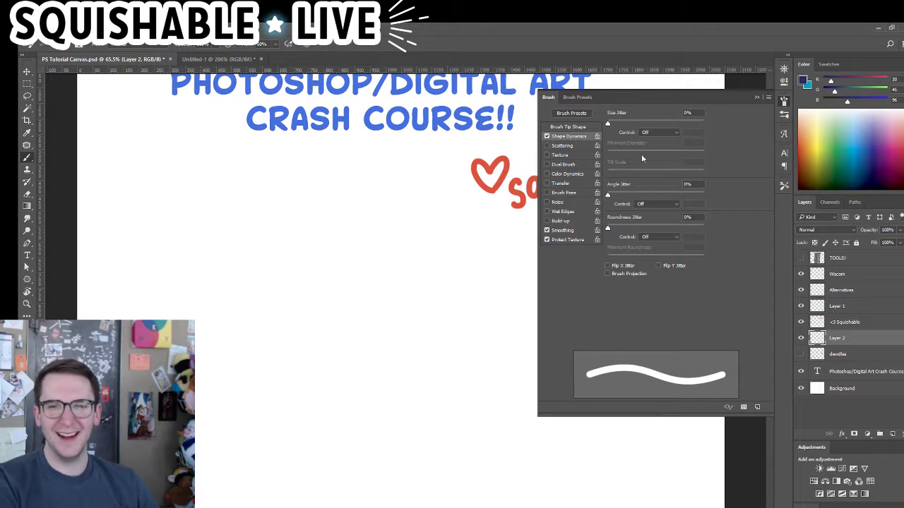
{"action": "left_click", "coordinate": [611, 124]}
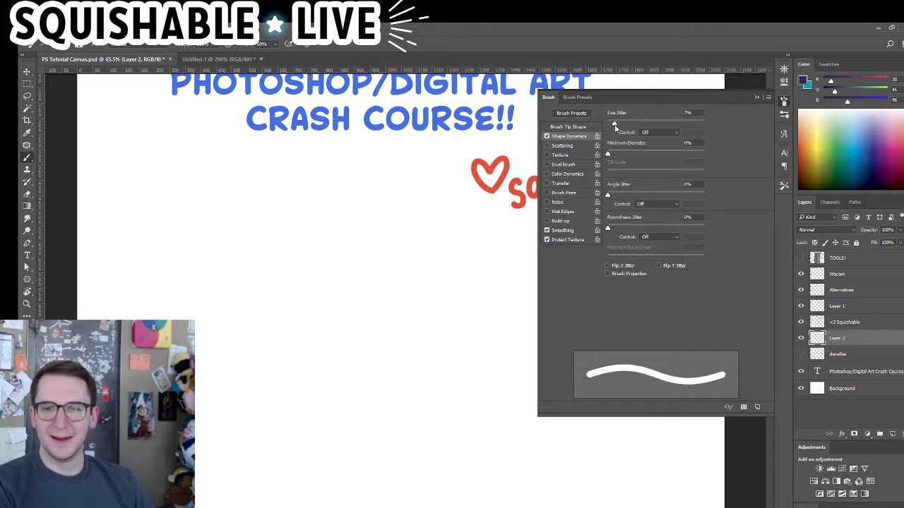
{"action": "left_click_drag", "start_coordinate": [611, 125], "coordinate": [606, 125]}
{"action": "left_click", "coordinate": [658, 133]}
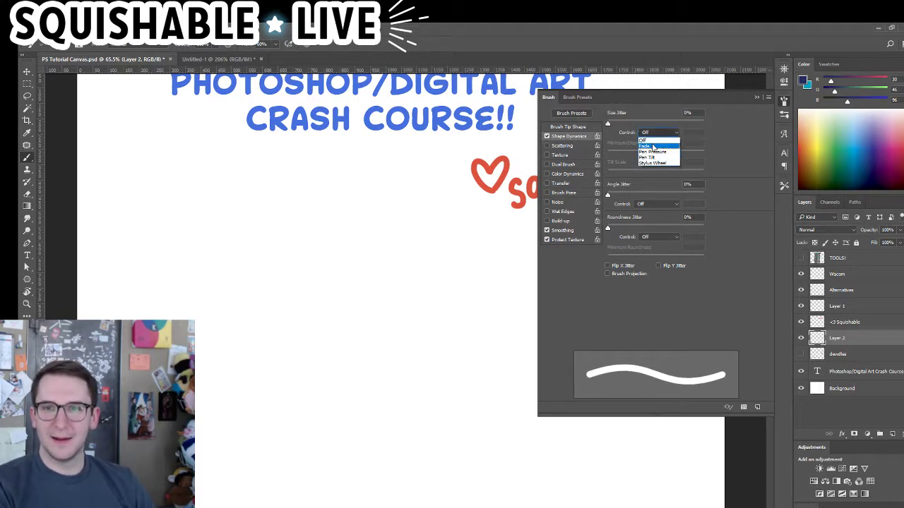
{"action": "left_click", "coordinate": [651, 151]}
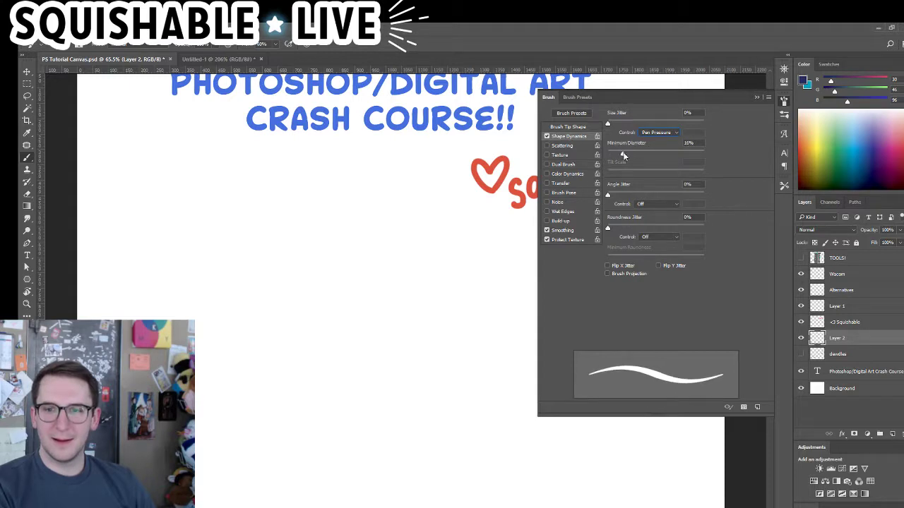
{"action": "left_click_drag", "start_coordinate": [623, 156], "coordinate": [629, 153]}
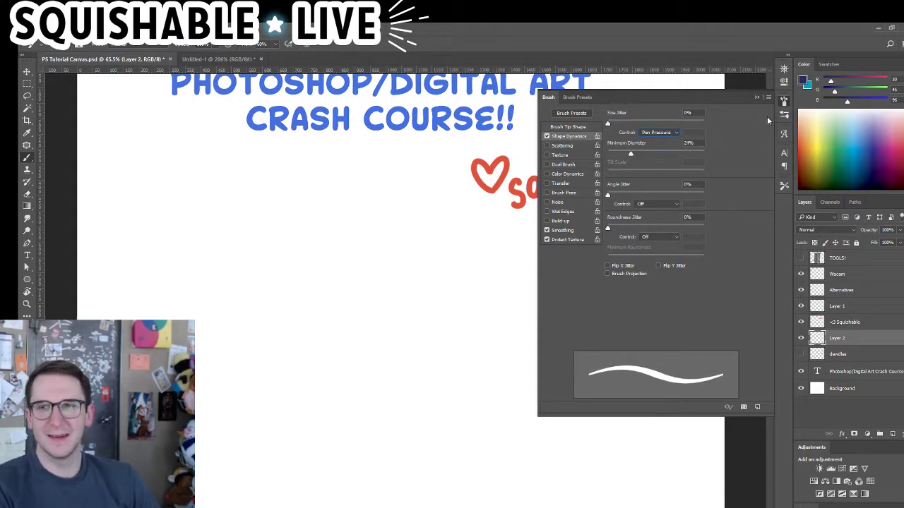
{"action": "left_click", "coordinate": [783, 100]}
{"action": "mouse_move", "coordinate": [257, 279]}
{"action": "left_mouse_down"}
{"action": "mouse_move", "coordinate": [389, 262]}
{"action": "mouse_move", "coordinate": [432, 351]}
{"action": "mouse_move", "coordinate": [247, 423]}
{"action": "mouse_move", "coordinate": [496, 356]}
{"action": "left_mouse_up"}
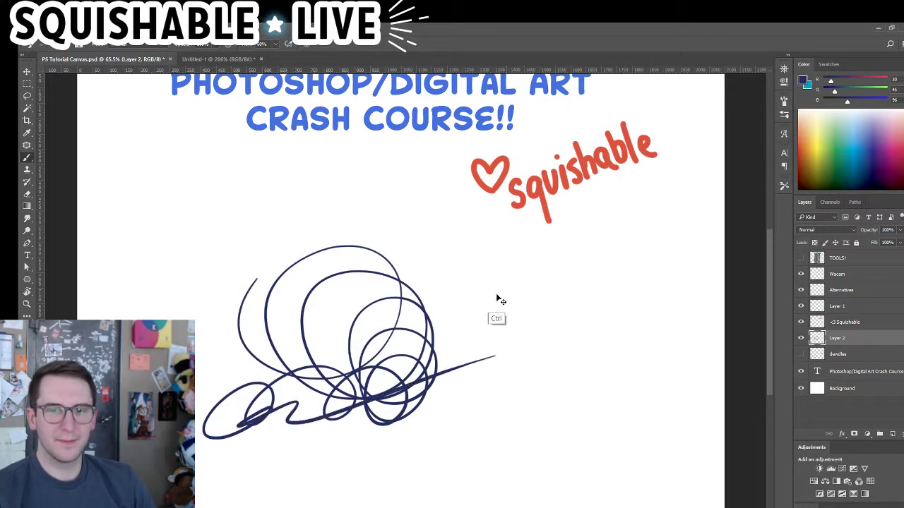
Undo the looping test scribble and draw a large round head outline in the empty area below the title
{"action": "key", "text": "ctrl+z"}
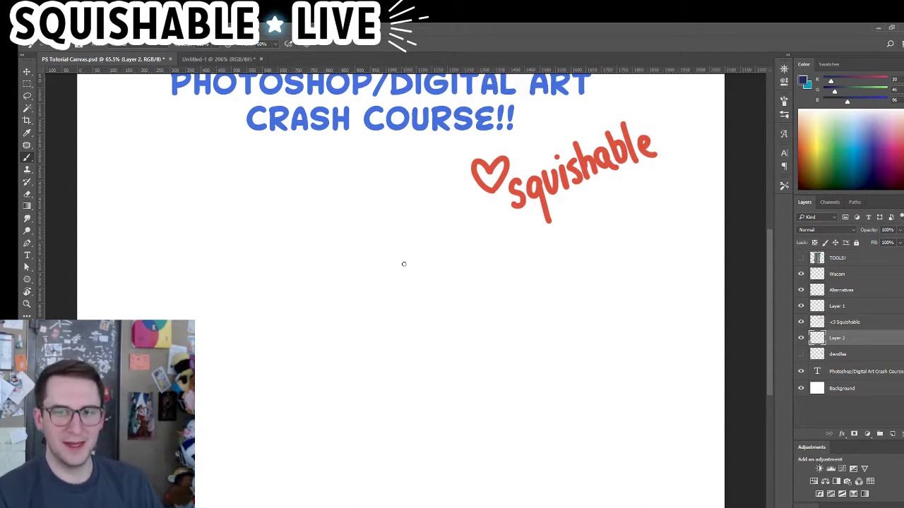
{"action": "left_click_drag", "start_coordinate": [387, 345], "coordinate": [359, 345]}
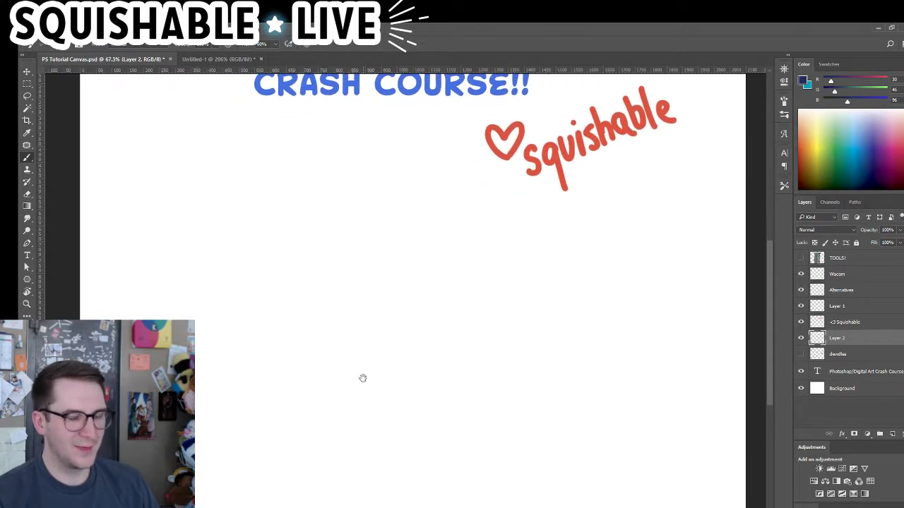
{"action": "mouse_move", "coordinate": [308, 249]}
{"action": "left_mouse_down"}
{"action": "mouse_move", "coordinate": [477, 339]}
{"action": "mouse_move", "coordinate": [328, 234]}
{"action": "left_mouse_up"}
{"action": "left_click_drag", "start_coordinate": [295, 263], "coordinate": [358, 229]}
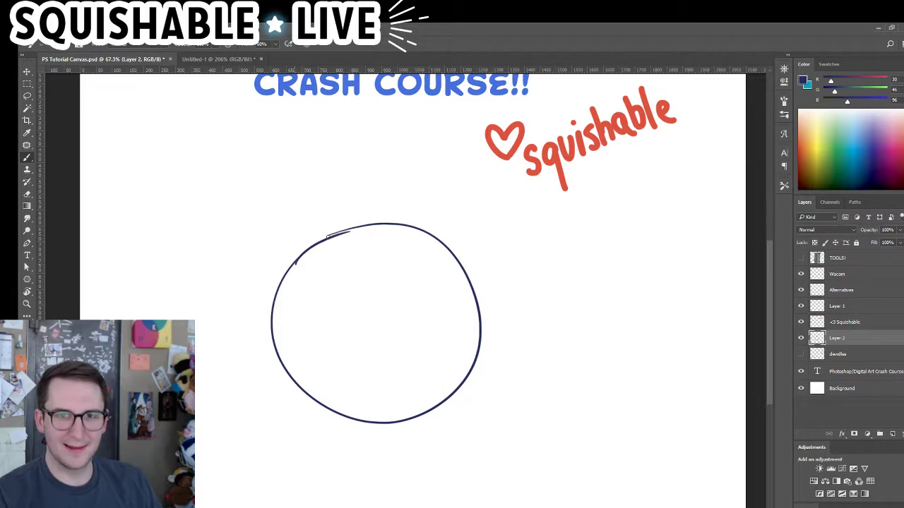
{"action": "left_click_drag", "start_coordinate": [295, 262], "coordinate": [386, 225]}
Thicken the circle's upper-left edge with overlapping pressure strokes, undoing the ones that stray from the outline
{"action": "left_click_drag", "start_coordinate": [355, 303], "coordinate": [364, 307]}
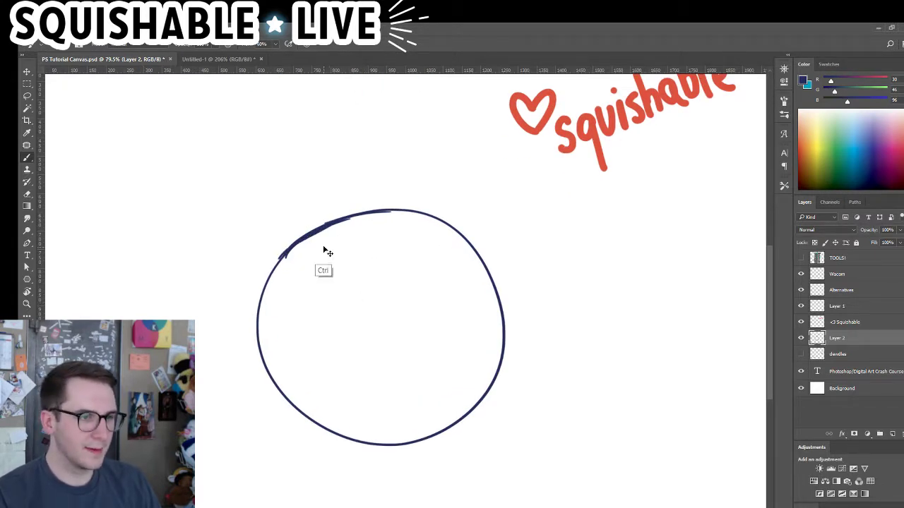
{"action": "left_click_drag", "start_coordinate": [286, 251], "coordinate": [381, 211]}
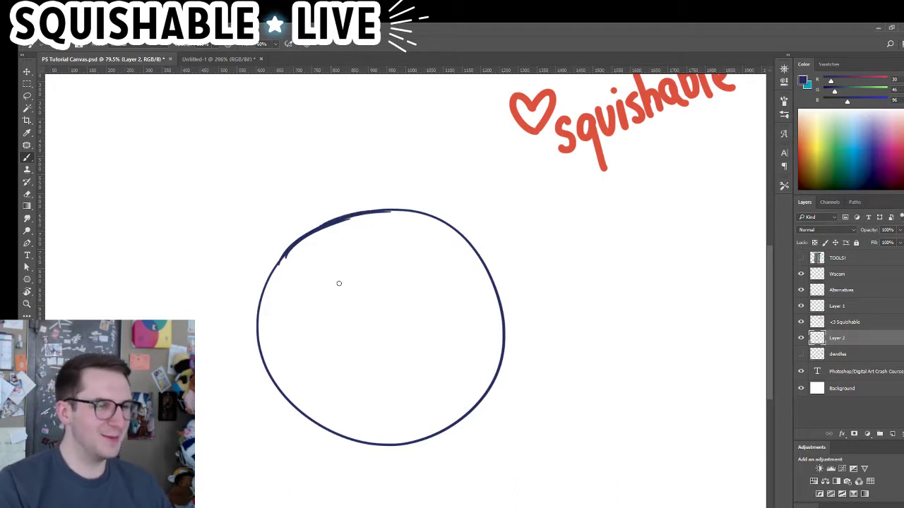
{"action": "mouse_move", "coordinate": [259, 318]}
{"action": "left_mouse_down"}
{"action": "mouse_move", "coordinate": [319, 239]}
{"action": "mouse_move", "coordinate": [273, 371]}
{"action": "left_mouse_up"}
{"action": "key", "text": "ctrl+z"}
{"action": "left_click_drag", "start_coordinate": [287, 254], "coordinate": [272, 385]}
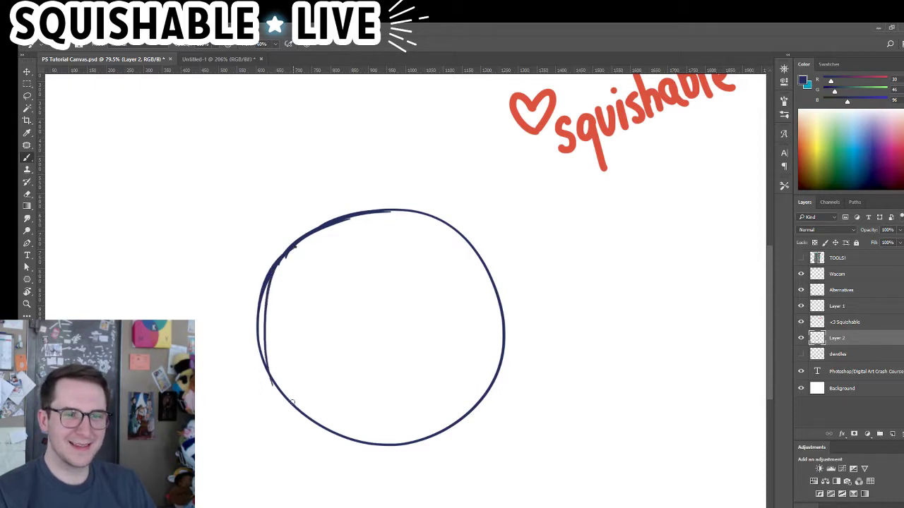
{"action": "key", "text": "ctrl+z"}
{"action": "mouse_move", "coordinate": [352, 353]}
{"action": "left_mouse_down"}
{"action": "mouse_move", "coordinate": [373, 341]}
{"action": "mouse_move", "coordinate": [374, 348]}
{"action": "left_mouse_up"}
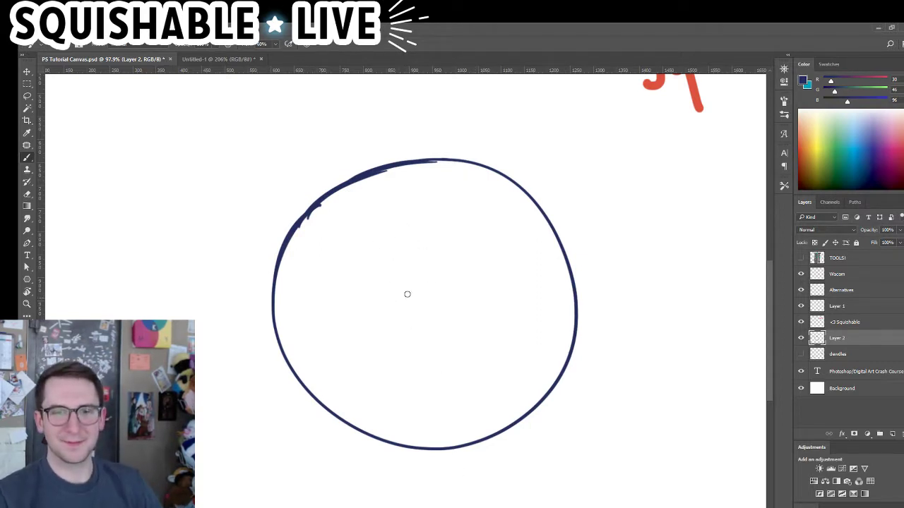
Draw two round eyes inside the circle and a small triangular nose with a curved mouth between them
{"action": "mouse_move", "coordinate": [367, 233]}
{"action": "left_mouse_down"}
{"action": "mouse_move", "coordinate": [410, 268]}
{"action": "mouse_move", "coordinate": [365, 287]}
{"action": "mouse_move", "coordinate": [376, 241]}
{"action": "left_mouse_up"}
{"action": "key", "text": "ctrl+z"}
{"action": "mouse_move", "coordinate": [508, 217]}
{"action": "left_mouse_down"}
{"action": "mouse_move", "coordinate": [523, 230]}
{"action": "mouse_move", "coordinate": [503, 214]}
{"action": "mouse_move", "coordinate": [524, 221]}
{"action": "left_mouse_up"}
{"action": "key", "text": "ctrl+z"}
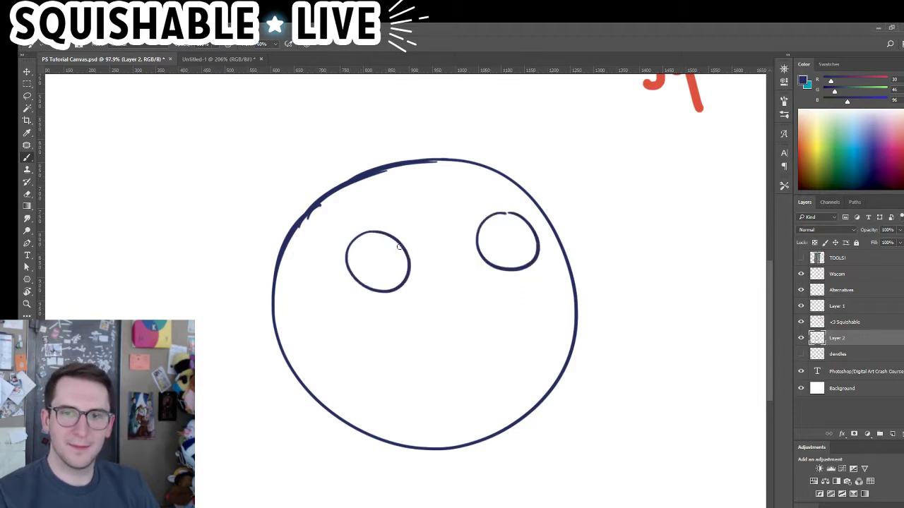
{"action": "scroll", "coordinate": [447, 266], "scroll_direction": "up", "scroll_amount": 1}
{"action": "mouse_move", "coordinate": [437, 248]}
{"action": "left_mouse_down"}
{"action": "mouse_move", "coordinate": [470, 256]}
{"action": "mouse_move", "coordinate": [437, 254]}
{"action": "mouse_move", "coordinate": [459, 282]}
{"action": "mouse_move", "coordinate": [467, 272]}
{"action": "mouse_move", "coordinate": [441, 277]}
{"action": "mouse_move", "coordinate": [485, 262]}
{"action": "left_mouse_up"}
{"action": "key", "text": "ctrl+z"}
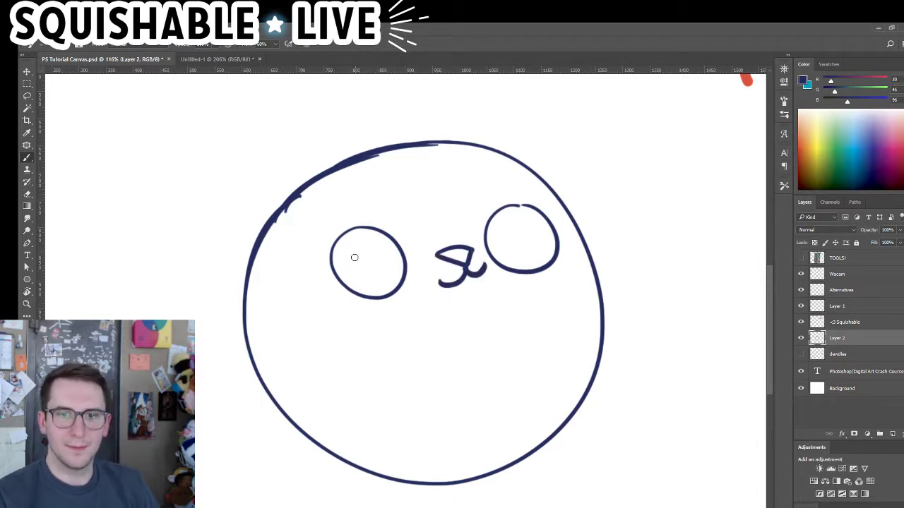
Add a U-shaped pupil inside each eye and a small oval eyebrow above each one
{"action": "left_click_drag", "start_coordinate": [346, 237], "coordinate": [389, 234]}
{"action": "key", "text": "ctrl+z"}
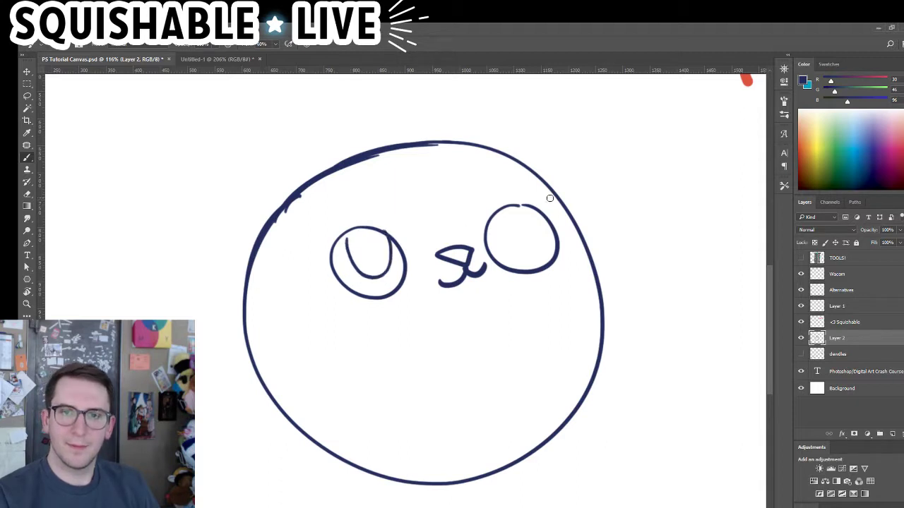
{"action": "mouse_move", "coordinate": [492, 217]}
{"action": "left_mouse_down"}
{"action": "mouse_move", "coordinate": [523, 207]}
{"action": "mouse_move", "coordinate": [480, 206]}
{"action": "mouse_move", "coordinate": [497, 204]}
{"action": "mouse_move", "coordinate": [486, 181]}
{"action": "left_mouse_up"}
{"action": "key", "text": "ctrl+z"}
{"action": "left_click_drag", "start_coordinate": [339, 195], "coordinate": [334, 197]}
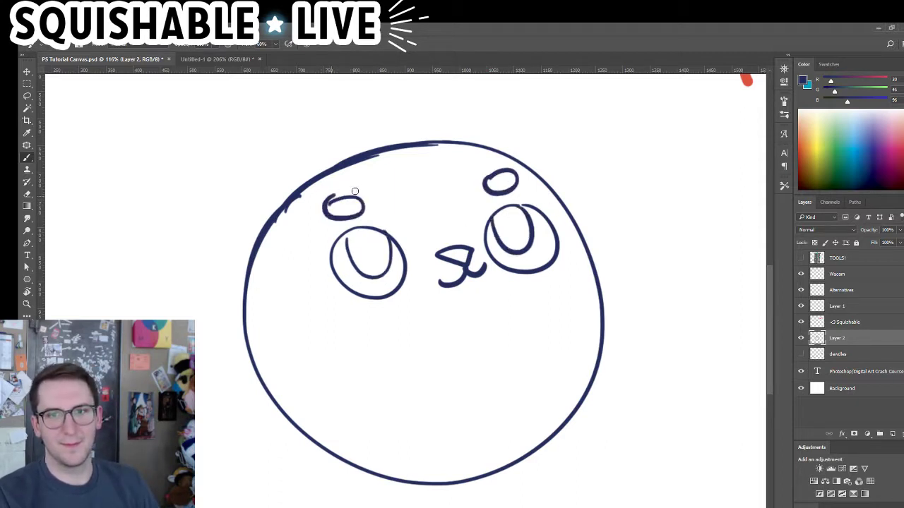
Reinforce the round head's outline with extra strokes along its top and left edge
{"action": "left_click_drag", "start_coordinate": [405, 145], "coordinate": [453, 144]}
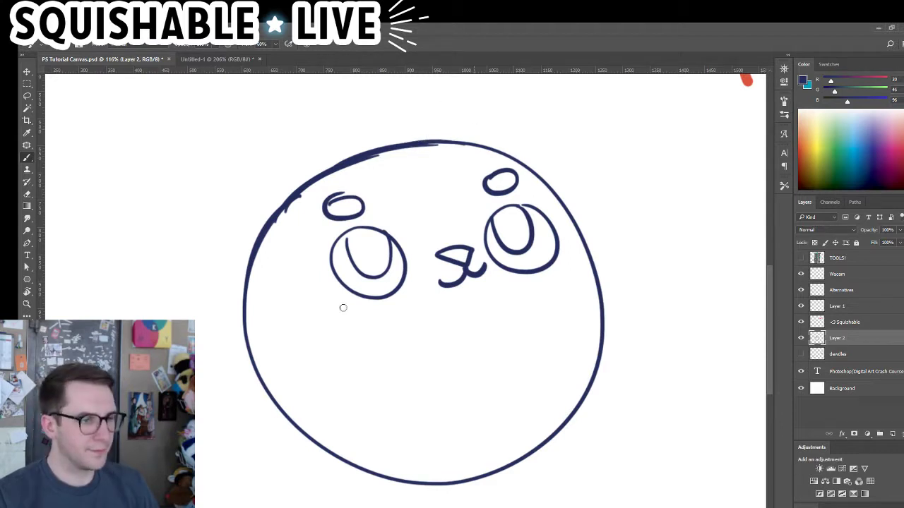
{"action": "left_click_drag", "start_coordinate": [247, 286], "coordinate": [262, 367]}
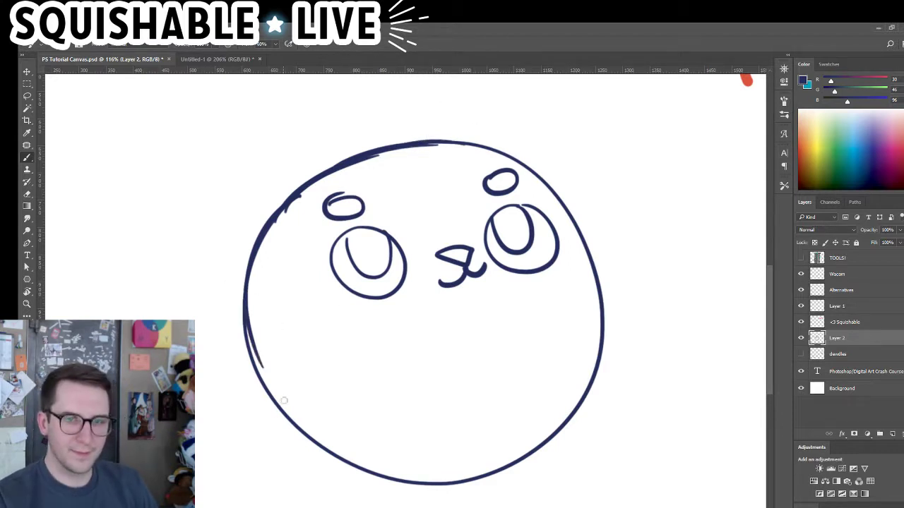
{"action": "left_click_drag", "start_coordinate": [242, 288], "coordinate": [301, 417]}
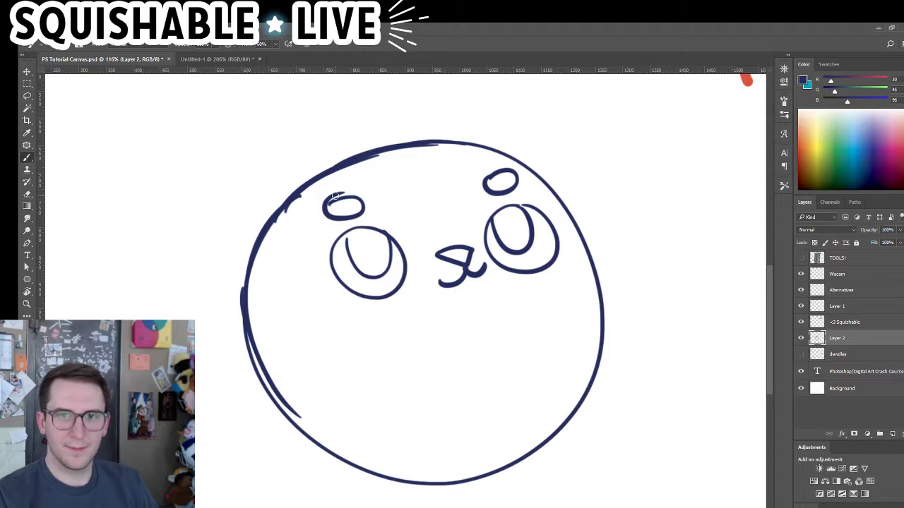
Draw a tall, lumpy nugget body beside the round head, with a scalloped bite erased from its upper-left corner
{"action": "left_click_drag", "start_coordinate": [461, 287], "coordinate": [275, 273]}
{"action": "left_click_drag", "start_coordinate": [384, 240], "coordinate": [374, 240]}
{"action": "left_click_drag", "start_coordinate": [443, 225], "coordinate": [196, 268]}
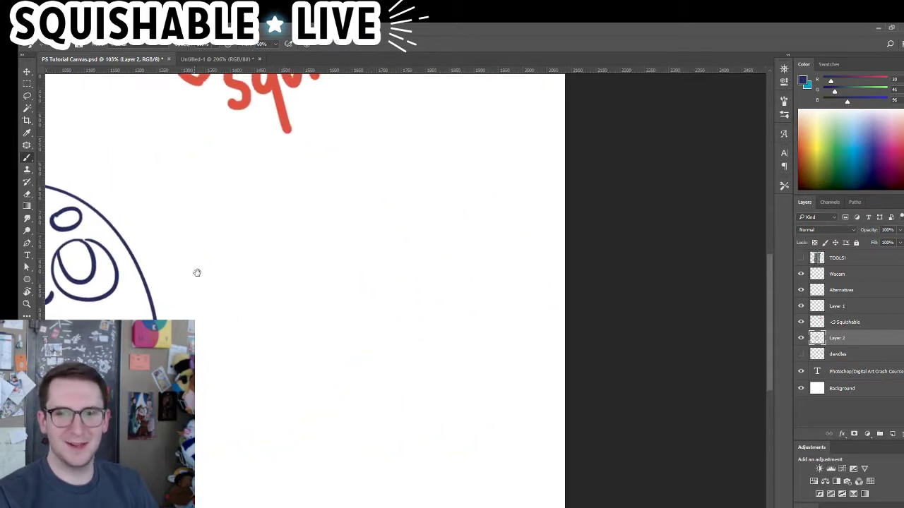
{"action": "mouse_move", "coordinate": [357, 195]}
{"action": "left_mouse_down"}
{"action": "mouse_move", "coordinate": [310, 273]}
{"action": "mouse_move", "coordinate": [293, 379]}
{"action": "mouse_move", "coordinate": [328, 433]}
{"action": "mouse_move", "coordinate": [432, 439]}
{"action": "mouse_move", "coordinate": [468, 402]}
{"action": "mouse_move", "coordinate": [509, 314]}
{"action": "mouse_move", "coordinate": [500, 241]}
{"action": "mouse_move", "coordinate": [474, 164]}
{"action": "mouse_move", "coordinate": [398, 167]}
{"action": "mouse_move", "coordinate": [352, 207]}
{"action": "mouse_move", "coordinate": [380, 213]}
{"action": "mouse_move", "coordinate": [401, 189]}
{"action": "mouse_move", "coordinate": [400, 166]}
{"action": "mouse_move", "coordinate": [383, 205]}
{"action": "mouse_move", "coordinate": [403, 205]}
{"action": "mouse_move", "coordinate": [372, 181]}
{"action": "mouse_move", "coordinate": [380, 171]}
{"action": "mouse_move", "coordinate": [355, 205]}
{"action": "mouse_move", "coordinate": [362, 195]}
{"action": "mouse_move", "coordinate": [365, 217]}
{"action": "left_mouse_up"}
{"action": "key", "text": "e"}
{"action": "key", "text": "b"}
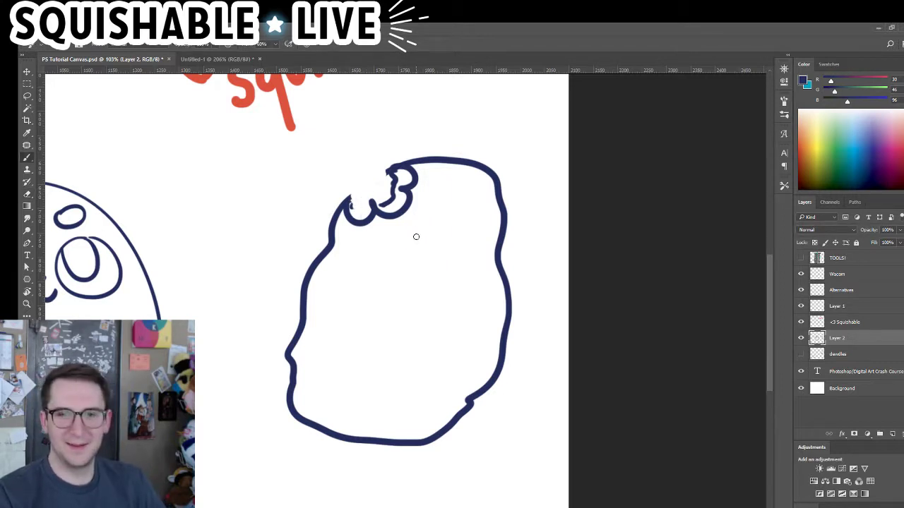
Draw two filled dot eyes with short marks beneath them and an open beak on the nugget
{"action": "left_click_drag", "start_coordinate": [359, 261], "coordinate": [360, 264]}
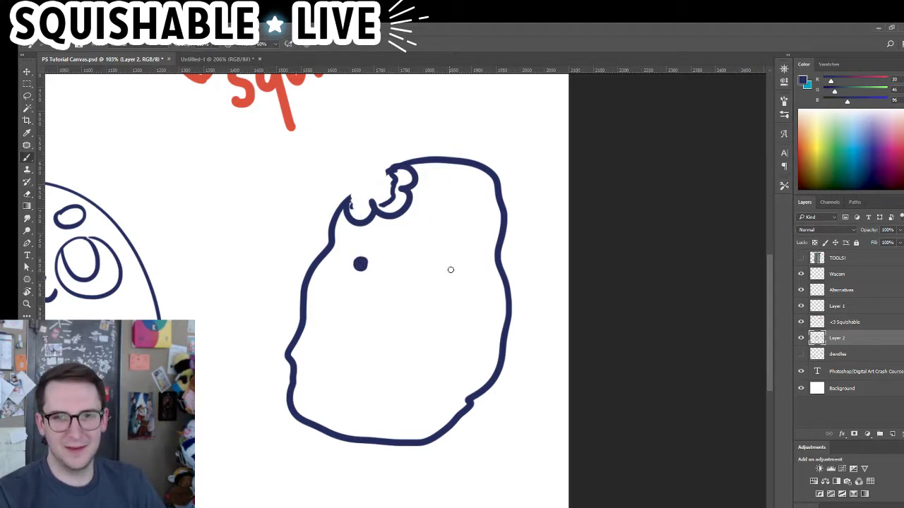
{"action": "left_click_drag", "start_coordinate": [449, 269], "coordinate": [446, 274]}
{"action": "mouse_move", "coordinate": [397, 259]}
{"action": "left_mouse_down"}
{"action": "mouse_move", "coordinate": [368, 274]}
{"action": "mouse_move", "coordinate": [369, 296]}
{"action": "mouse_move", "coordinate": [449, 281]}
{"action": "left_mouse_up"}
{"action": "key", "text": "ctrl+z"}
{"action": "left_click_drag", "start_coordinate": [365, 277], "coordinate": [355, 273]}
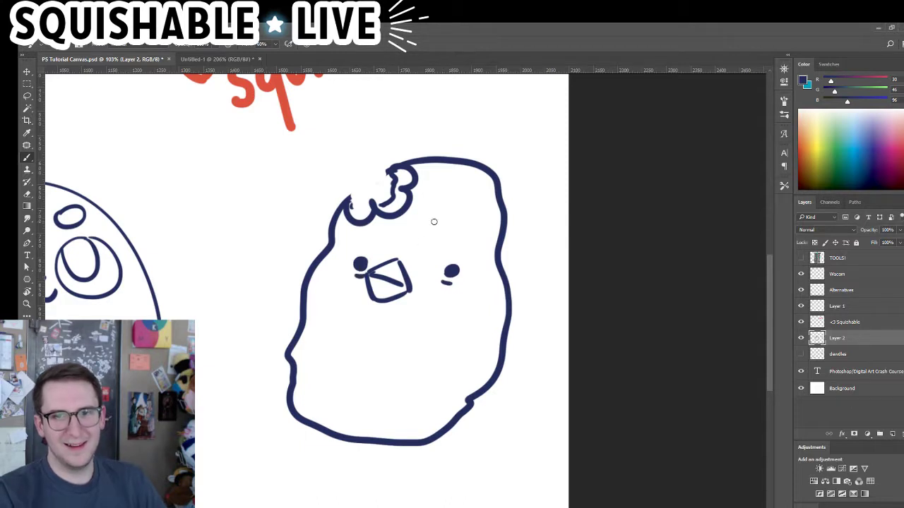
Add short horizontal texture lines across the nugget's body, from above the eyes down to the belly
{"action": "left_click_drag", "start_coordinate": [408, 228], "coordinate": [483, 231]}
{"action": "left_click_drag", "start_coordinate": [340, 242], "coordinate": [380, 241]}
{"action": "left_click_drag", "start_coordinate": [321, 287], "coordinate": [347, 286]}
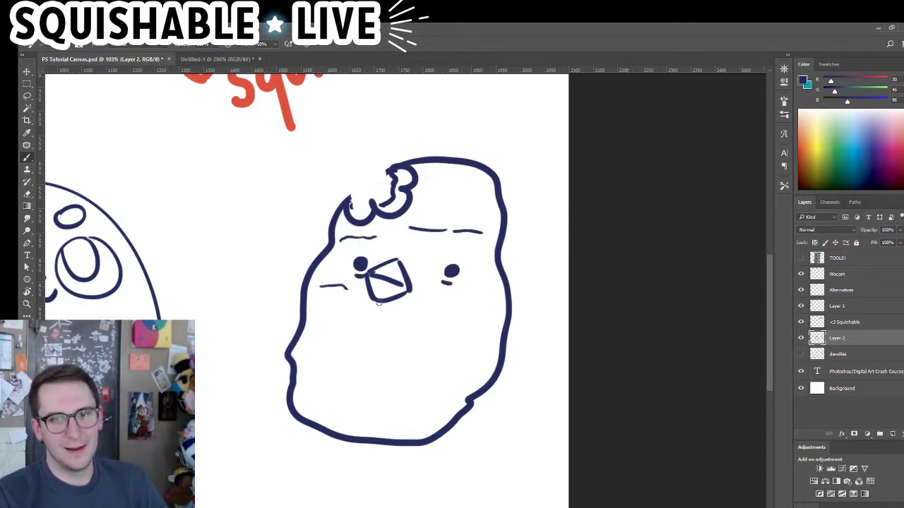
{"action": "mouse_move", "coordinate": [409, 311]}
{"action": "left_mouse_down"}
{"action": "mouse_move", "coordinate": [483, 314]}
{"action": "mouse_move", "coordinate": [483, 297]}
{"action": "mouse_move", "coordinate": [458, 293]}
{"action": "left_mouse_up"}
{"action": "key", "text": "ctrl+z"}
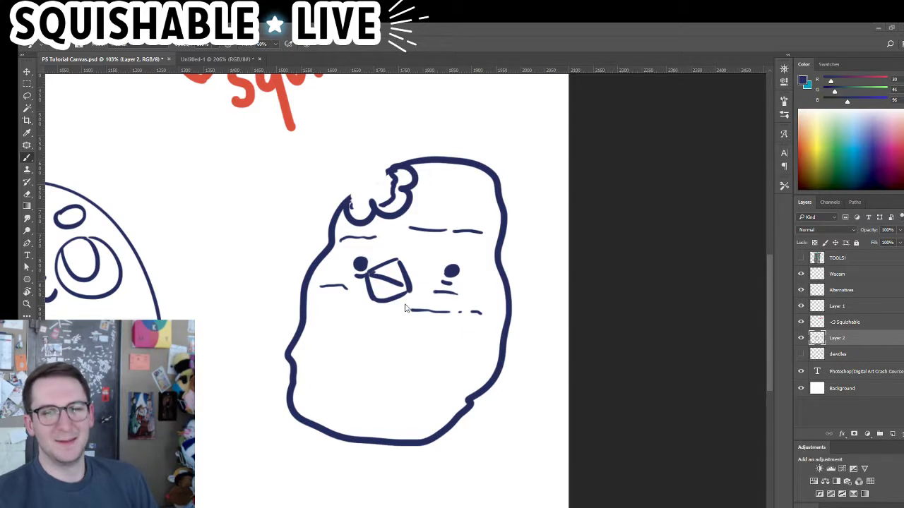
{"action": "left_click_drag", "start_coordinate": [341, 308], "coordinate": [383, 309]}
{"action": "key", "text": "ctrl+z"}
{"action": "left_click_drag", "start_coordinate": [319, 322], "coordinate": [435, 333]}
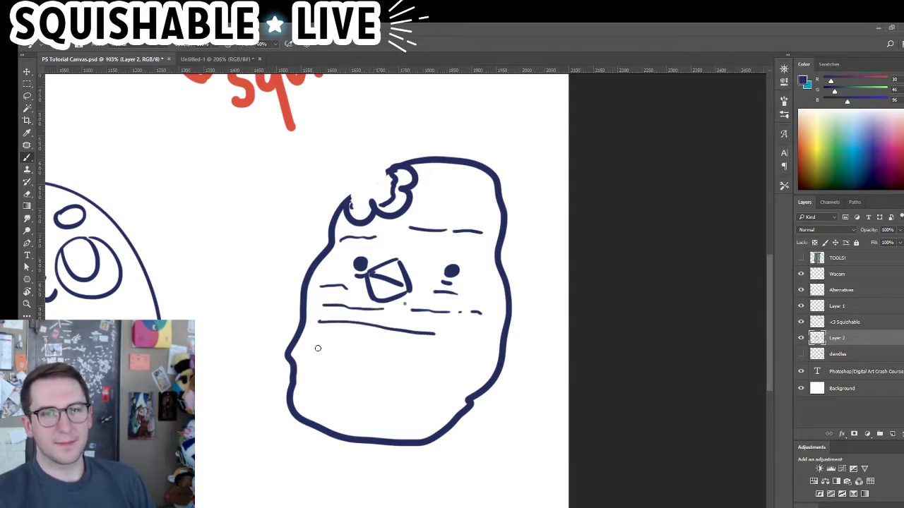
{"action": "left_click_drag", "start_coordinate": [317, 347], "coordinate": [413, 353]}
{"action": "left_click_drag", "start_coordinate": [320, 379], "coordinate": [429, 386]}
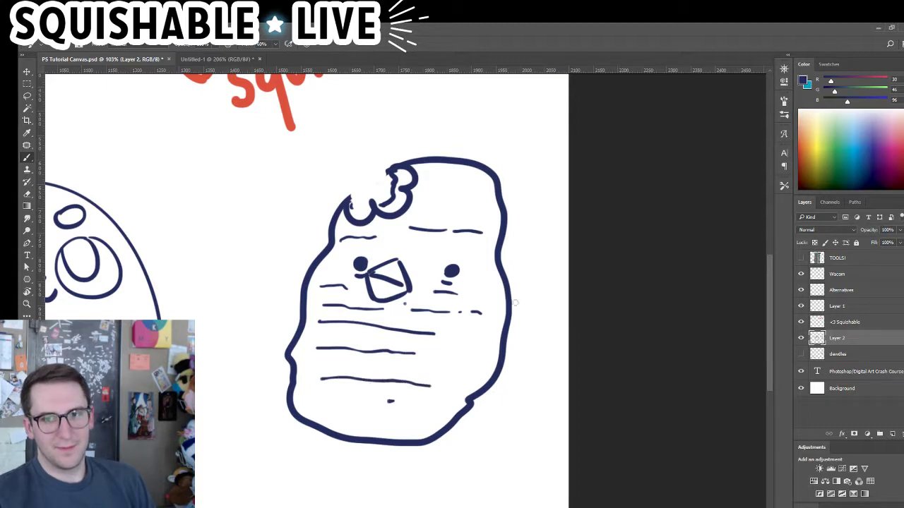
Draw an arm with a small hand on each side of the nugget's body, undoing the strokes that miss
{"action": "left_click_drag", "start_coordinate": [508, 312], "coordinate": [514, 368]}
{"action": "key", "text": "ctrl+z"}
{"action": "mouse_move", "coordinate": [508, 306]}
{"action": "left_mouse_down"}
{"action": "mouse_move", "coordinate": [506, 394]}
{"action": "mouse_move", "coordinate": [521, 364]}
{"action": "mouse_move", "coordinate": [524, 372]}
{"action": "mouse_move", "coordinate": [509, 325]}
{"action": "left_mouse_up"}
{"action": "key", "text": "ctrl+z"}
{"action": "left_click_drag", "start_coordinate": [300, 280], "coordinate": [267, 356]}
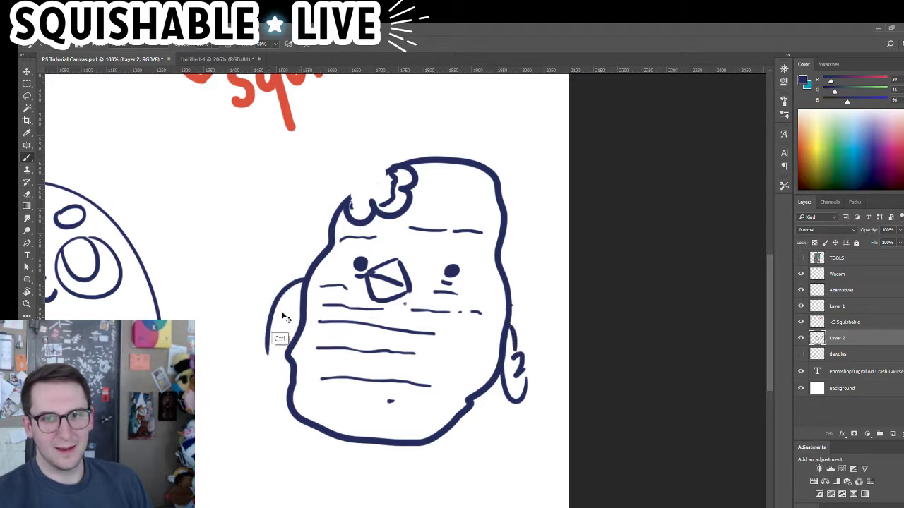
{"action": "key", "text": "ctrl+z"}
{"action": "mouse_move", "coordinate": [297, 304]}
{"action": "left_mouse_down"}
{"action": "mouse_move", "coordinate": [264, 358]}
{"action": "mouse_move", "coordinate": [290, 380]}
{"action": "left_mouse_up"}
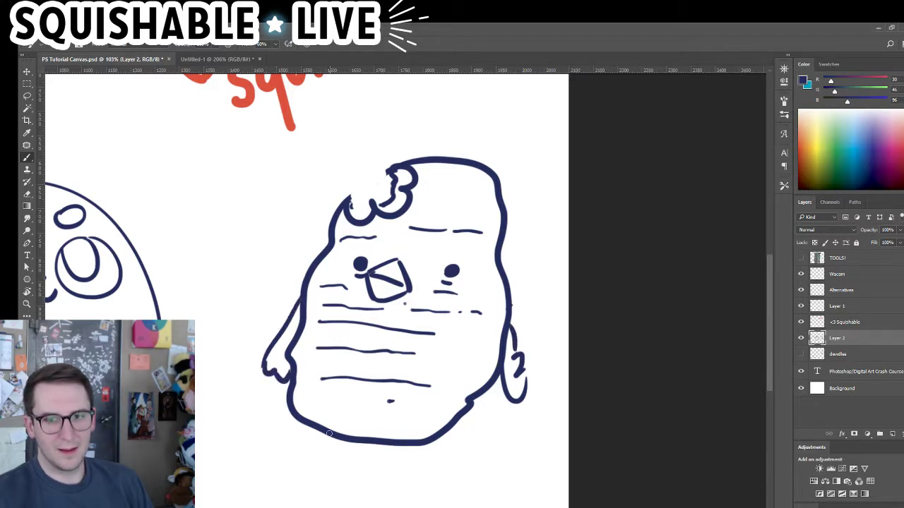
Draw two thin legs with bird feet under the nugget's body
{"action": "mouse_move", "coordinate": [329, 433]}
{"action": "left_mouse_down"}
{"action": "mouse_move", "coordinate": [333, 467]}
{"action": "mouse_move", "coordinate": [309, 474]}
{"action": "mouse_move", "coordinate": [322, 483]}
{"action": "left_mouse_up"}
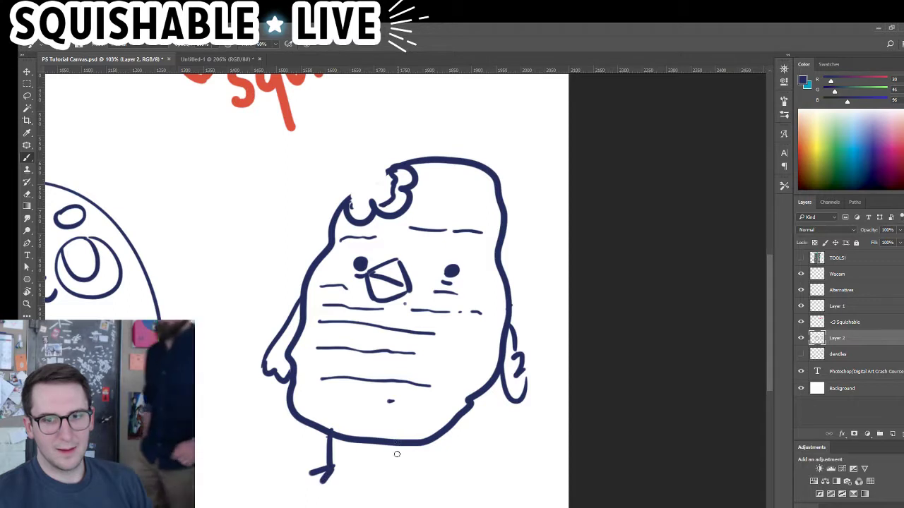
{"action": "left_click_drag", "start_coordinate": [396, 443], "coordinate": [399, 477]}
{"action": "left_click_drag", "start_coordinate": [399, 475], "coordinate": [382, 483]}
{"action": "left_click_drag", "start_coordinate": [399, 477], "coordinate": [404, 492]}
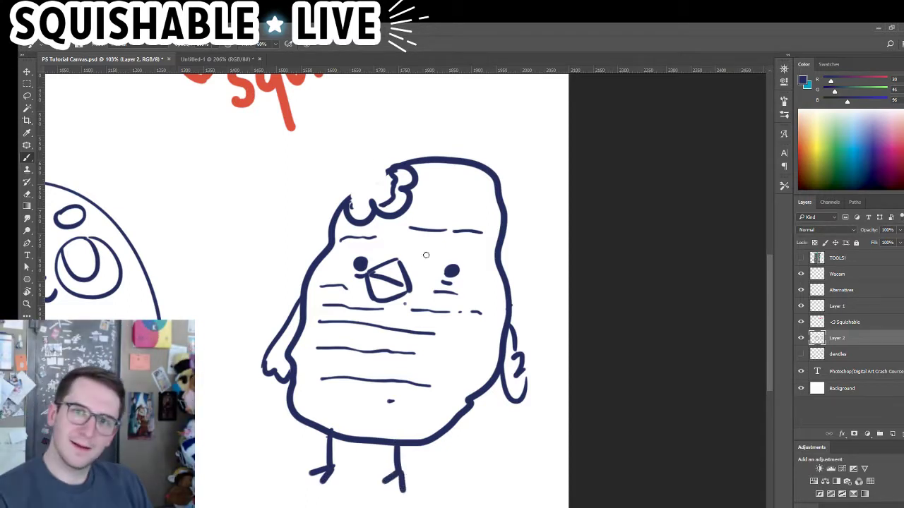
Draw a speech bubble with a frowning face above the nugget's bite, and fit the whole canvas in view
{"action": "left_click_drag", "start_coordinate": [377, 125], "coordinate": [375, 132]}
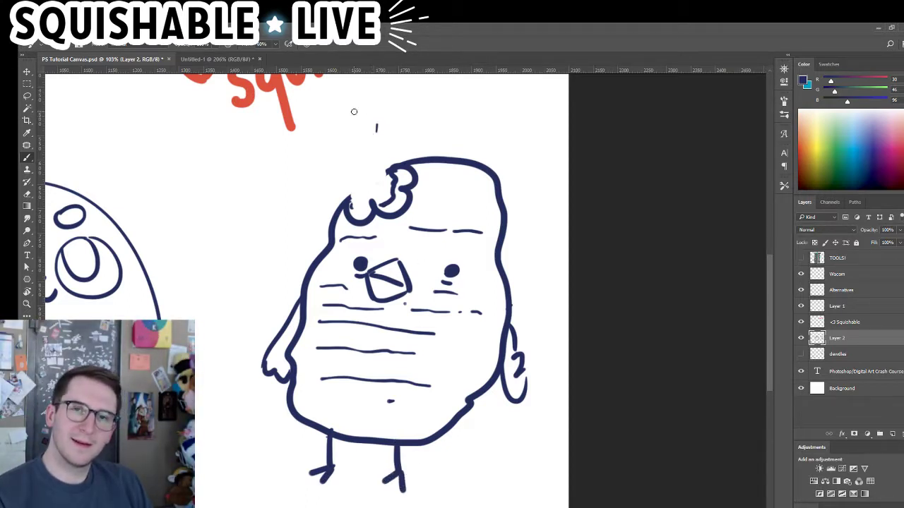
{"action": "mouse_move", "coordinate": [368, 125]}
{"action": "left_mouse_down"}
{"action": "mouse_move", "coordinate": [383, 123]}
{"action": "mouse_move", "coordinate": [343, 140]}
{"action": "mouse_move", "coordinate": [368, 136]}
{"action": "left_mouse_up"}
{"action": "key", "text": "ctrl+z"}
{"action": "mouse_move", "coordinate": [366, 88]}
{"action": "left_mouse_down"}
{"action": "mouse_move", "coordinate": [370, 156]}
{"action": "mouse_move", "coordinate": [372, 144]}
{"action": "mouse_move", "coordinate": [405, 132]}
{"action": "mouse_move", "coordinate": [411, 92]}
{"action": "mouse_move", "coordinate": [365, 86]}
{"action": "left_mouse_up"}
{"action": "key", "text": "ctrl+0"}
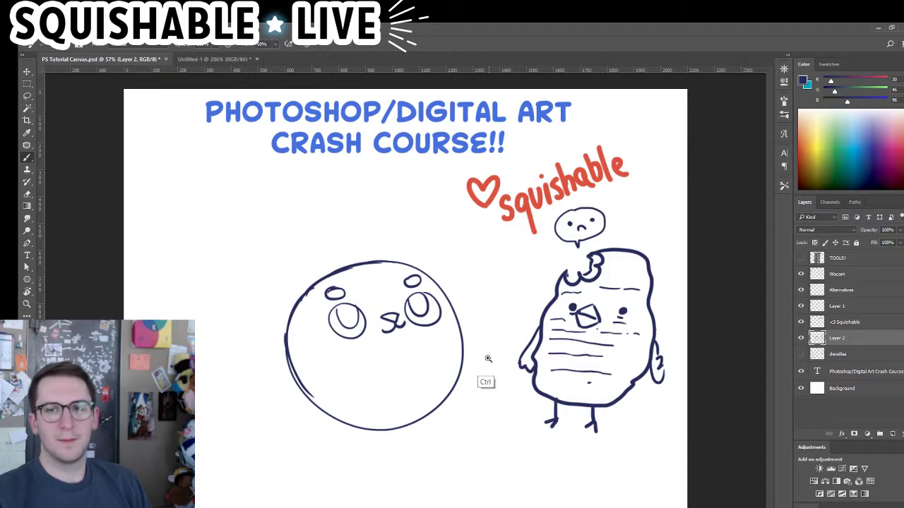
Draw three wavy vertical steam lines above the nugget's head, beside the speech bubble
{"action": "left_click_drag", "start_coordinate": [488, 359], "coordinate": [549, 357]}
{"action": "left_click_drag", "start_coordinate": [409, 358], "coordinate": [480, 336]}
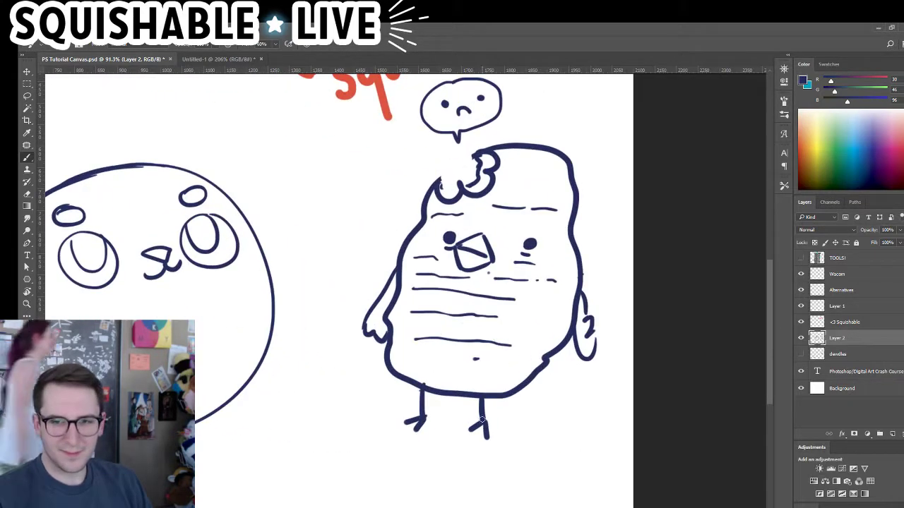
{"action": "left_click_drag", "start_coordinate": [499, 367], "coordinate": [508, 368]}
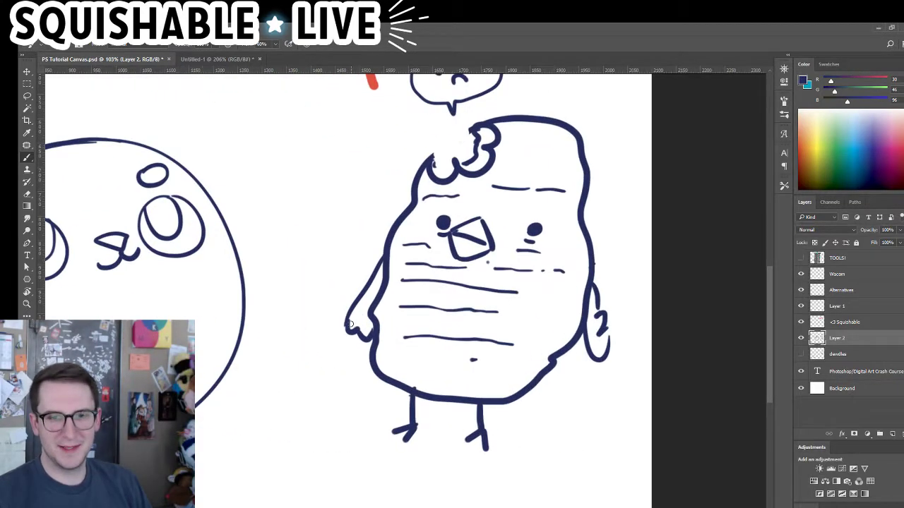
{"action": "left_click_drag", "start_coordinate": [608, 308], "coordinate": [616, 315]}
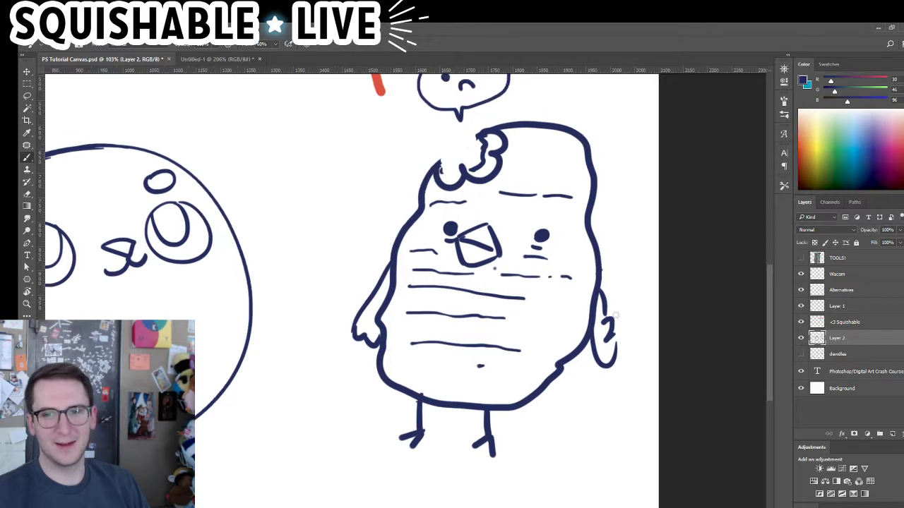
{"action": "left_click_drag", "start_coordinate": [574, 162], "coordinate": [560, 224]}
{"action": "left_click_drag", "start_coordinate": [537, 155], "coordinate": [534, 75]}
{"action": "left_click_drag", "start_coordinate": [563, 183], "coordinate": [567, 81]}
{"action": "left_click_drag", "start_coordinate": [518, 167], "coordinate": [517, 92]}
{"action": "left_click_drag", "start_coordinate": [523, 206], "coordinate": [536, 247]}
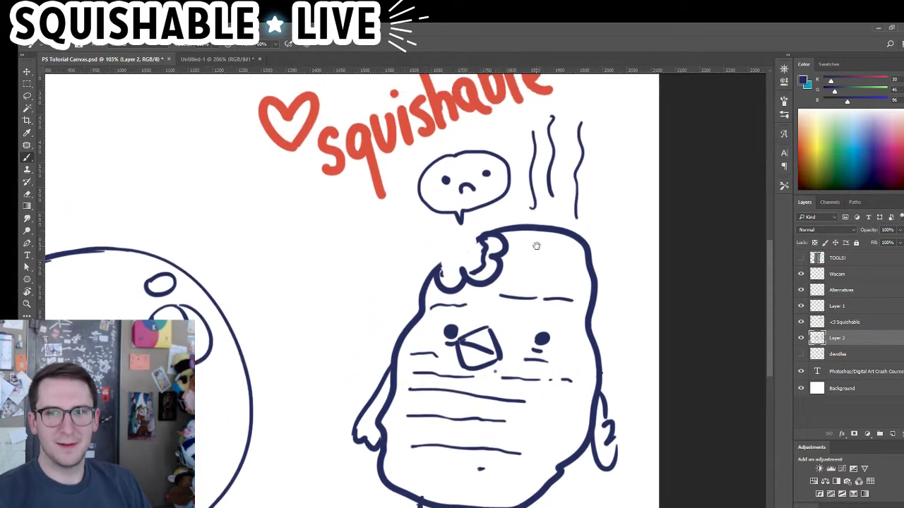
Erase the scalloped fingers of the nugget's left-hand hand and redraw it as a plain rounded mitt
{"action": "left_click_drag", "start_coordinate": [431, 362], "coordinate": [524, 274]}
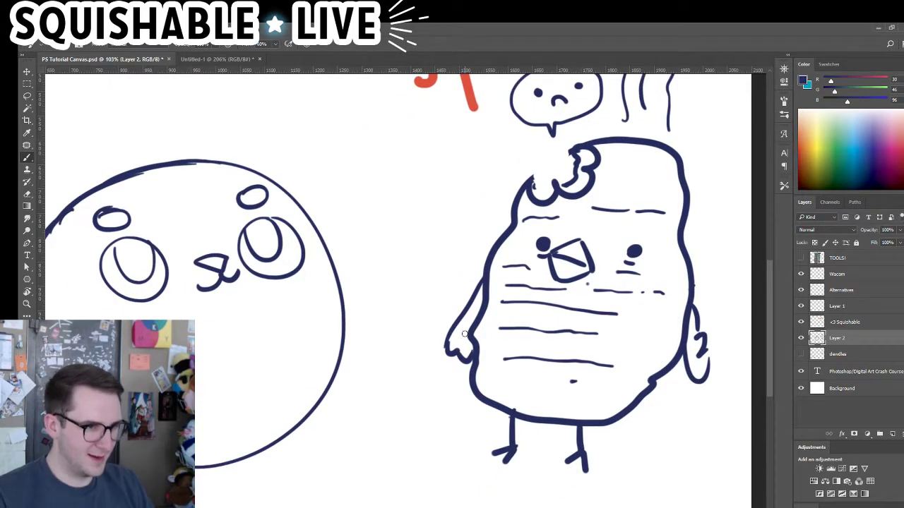
{"action": "left_click_drag", "start_coordinate": [379, 413], "coordinate": [371, 373]}
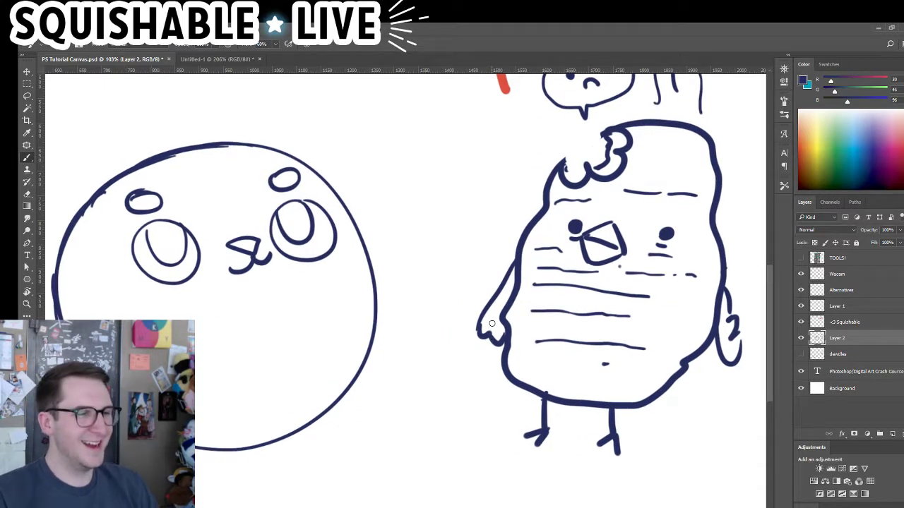
{"action": "key", "text": "e"}
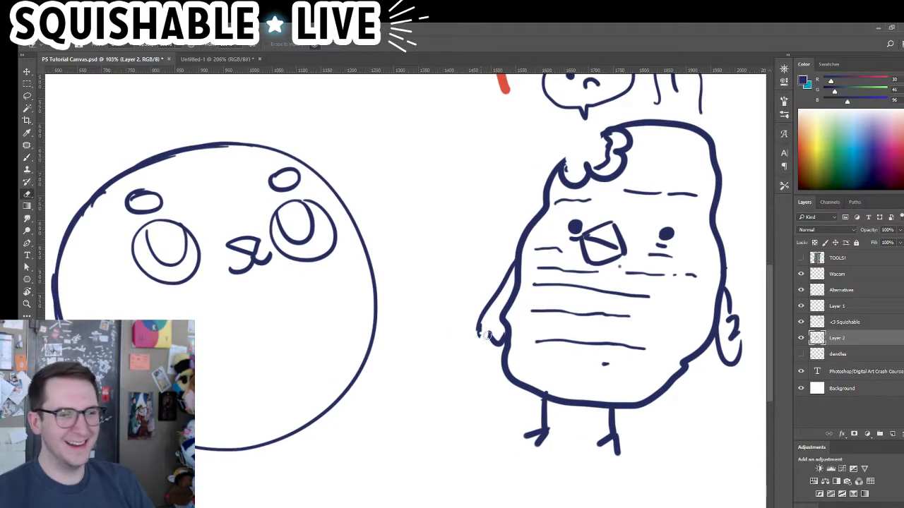
{"action": "left_click_drag", "start_coordinate": [487, 335], "coordinate": [493, 344]}
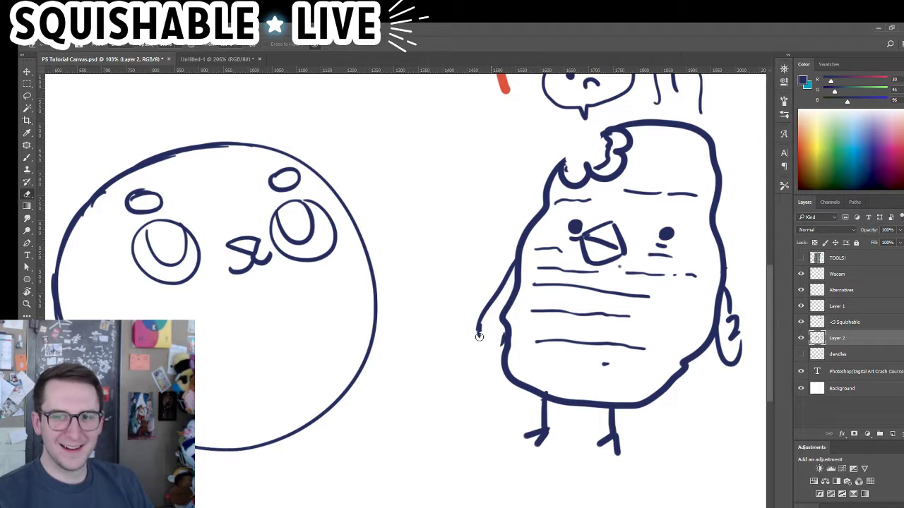
{"action": "key", "text": "b"}
{"action": "mouse_move", "coordinate": [481, 312]}
{"action": "left_mouse_down"}
{"action": "mouse_move", "coordinate": [500, 341]}
{"action": "mouse_move", "coordinate": [487, 349]}
{"action": "mouse_move", "coordinate": [502, 346]}
{"action": "left_mouse_up"}
{"action": "key", "text": "ctrl+z"}
{"action": "key", "text": "ctrl+z"}
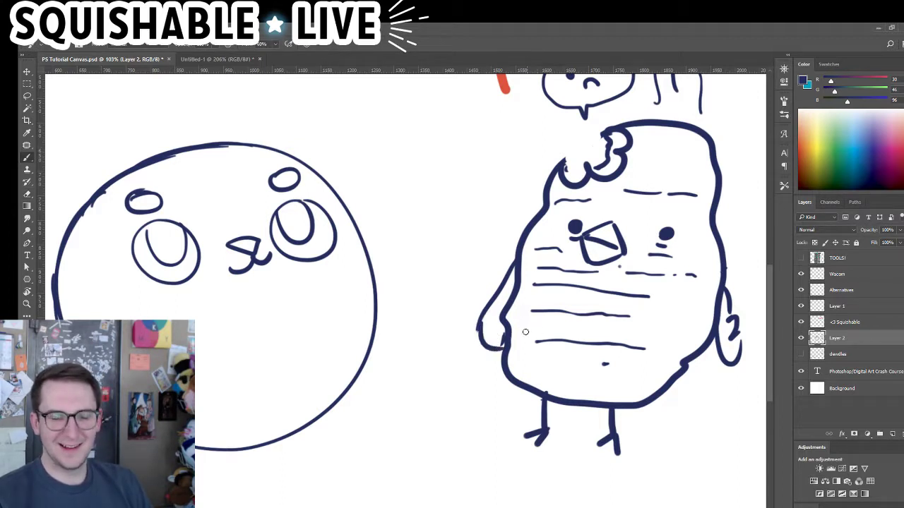
Draw a pointed triangular ear on the upper right of the round character's head
{"action": "left_click_drag", "start_coordinate": [512, 394], "coordinate": [537, 357]}
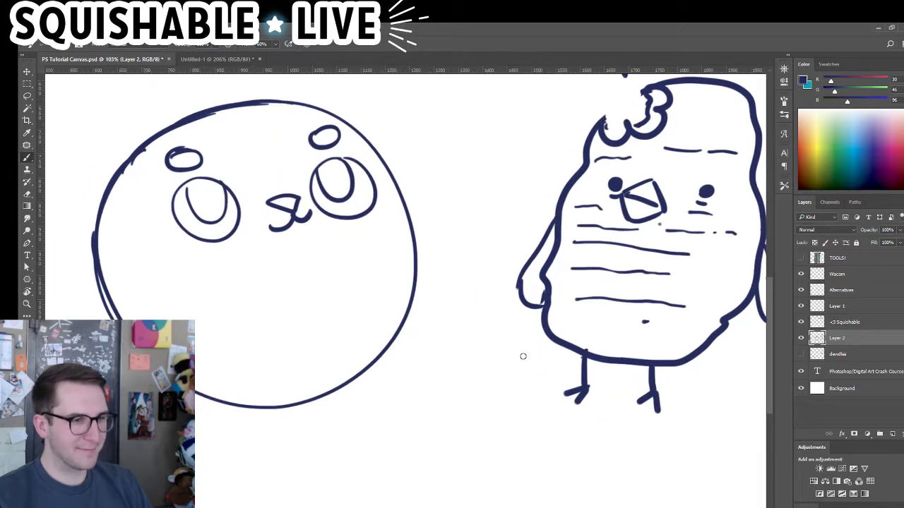
{"action": "left_click_drag", "start_coordinate": [243, 257], "coordinate": [282, 423]}
{"action": "scroll", "coordinate": [274, 170], "scroll_direction": "down", "scroll_amount": 1}
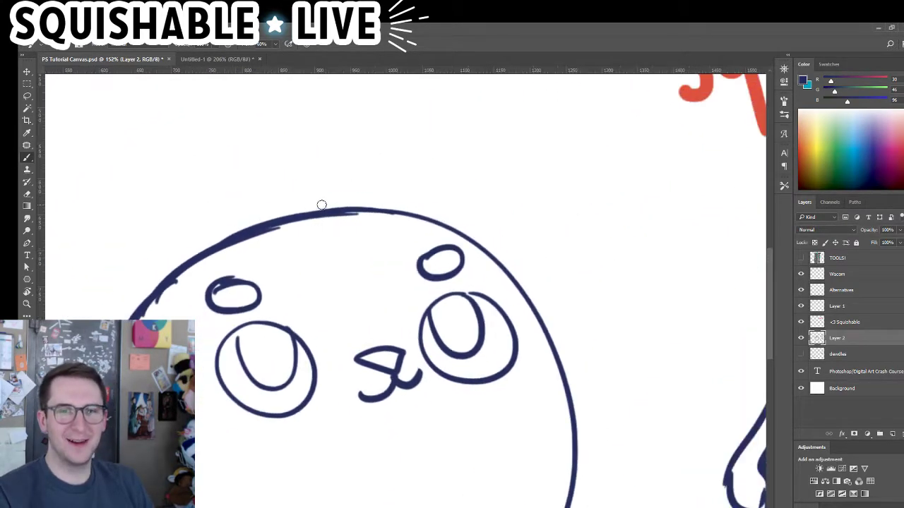
{"action": "left_click_drag", "start_coordinate": [313, 209], "coordinate": [345, 155]}
{"action": "mouse_move", "coordinate": [320, 189]}
{"action": "left_mouse_down"}
{"action": "mouse_move", "coordinate": [387, 116]}
{"action": "mouse_move", "coordinate": [407, 172]}
{"action": "left_mouse_up"}
{"action": "left_click", "coordinate": [390, 128]}
{"action": "left_click_drag", "start_coordinate": [395, 129], "coordinate": [424, 208]}
{"action": "mouse_move", "coordinate": [406, 159]}
{"action": "left_mouse_down"}
{"action": "mouse_move", "coordinate": [432, 222]}
{"action": "mouse_move", "coordinate": [425, 232]}
{"action": "left_mouse_up"}
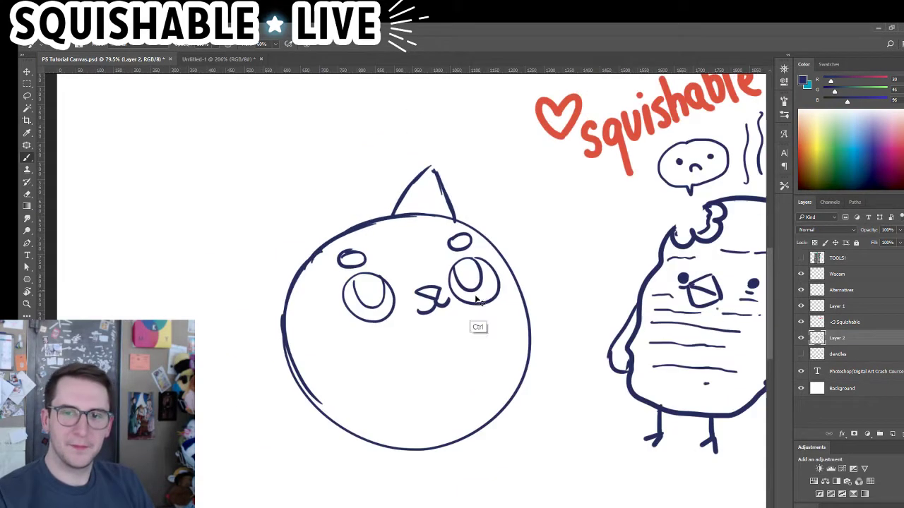
Draw a matching pointed ear on the upper left of the round head, undoing missed strokes, and thicken the first ear's outline
{"action": "mouse_move", "coordinate": [481, 311]}
{"action": "left_mouse_down"}
{"action": "mouse_move", "coordinate": [393, 344]}
{"action": "mouse_move", "coordinate": [393, 403]}
{"action": "left_mouse_up"}
{"action": "scroll", "coordinate": [395, 404], "scroll_direction": "up", "scroll_amount": 3}
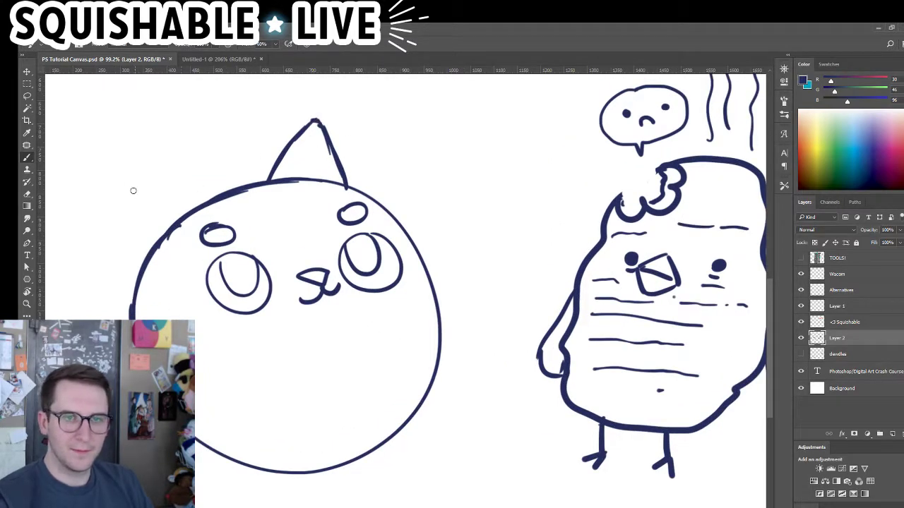
{"action": "mouse_move", "coordinate": [115, 184]}
{"action": "left_mouse_down"}
{"action": "mouse_move", "coordinate": [146, 260]}
{"action": "mouse_move", "coordinate": [137, 262]}
{"action": "mouse_move", "coordinate": [133, 181]}
{"action": "left_mouse_up"}
{"action": "key", "text": "ctrl+z"}
{"action": "key", "text": "ctrl+z"}
{"action": "mouse_move", "coordinate": [139, 270]}
{"action": "left_mouse_down"}
{"action": "mouse_move", "coordinate": [159, 163]}
{"action": "mouse_move", "coordinate": [200, 194]}
{"action": "left_mouse_up"}
{"action": "left_click_drag", "start_coordinate": [159, 156], "coordinate": [214, 197]}
{"action": "key", "text": "ctrl+z"}
{"action": "left_click_drag", "start_coordinate": [150, 158], "coordinate": [220, 203]}
{"action": "left_click_drag", "start_coordinate": [165, 167], "coordinate": [216, 198]}
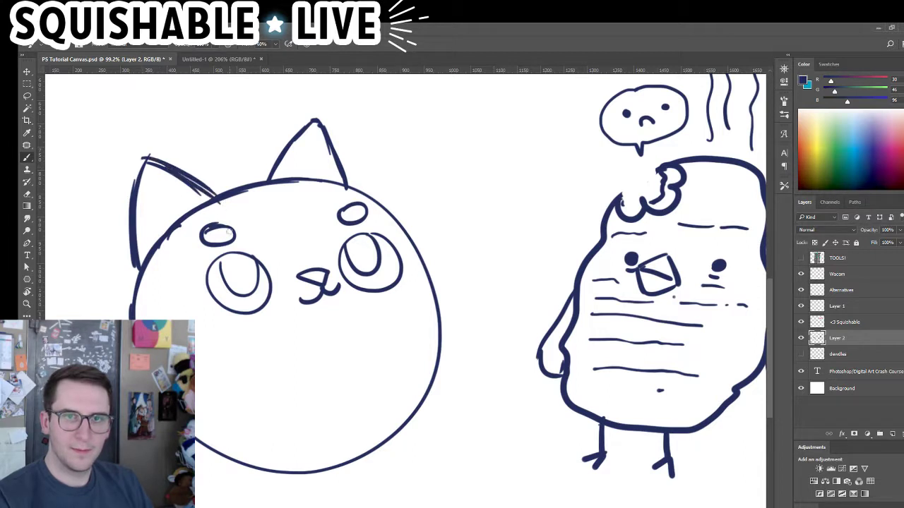
{"action": "left_click_drag", "start_coordinate": [276, 168], "coordinate": [313, 119]}
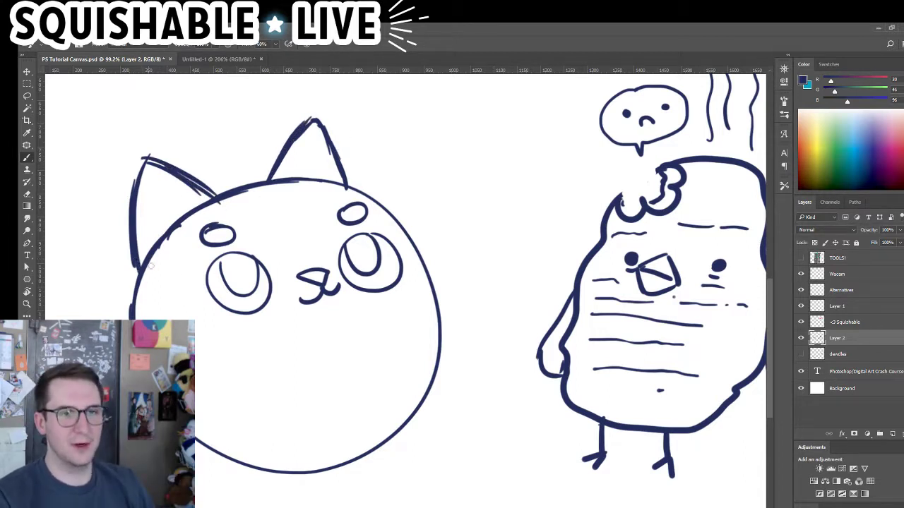
{"action": "left_click_drag", "start_coordinate": [357, 146], "coordinate": [363, 155]}
{"action": "left_click_drag", "start_coordinate": [427, 265], "coordinate": [440, 310]}
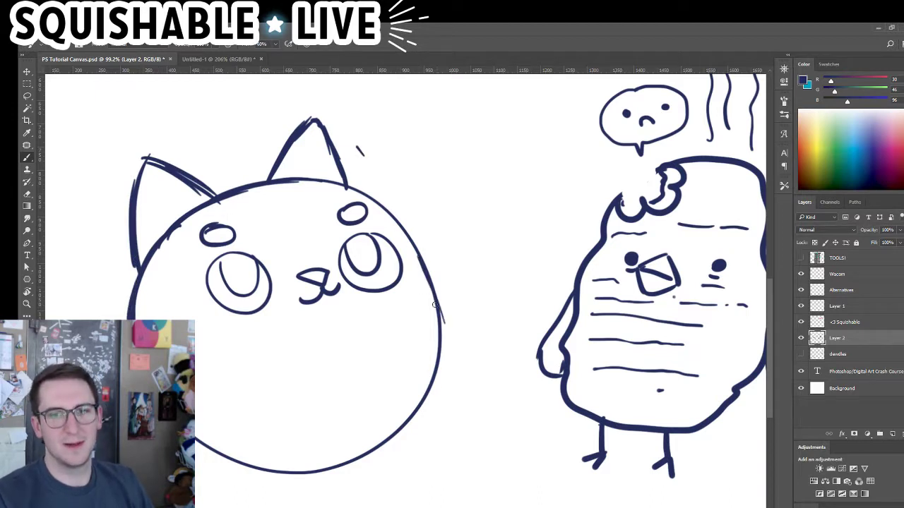
{"action": "key", "text": "ctrl+z"}
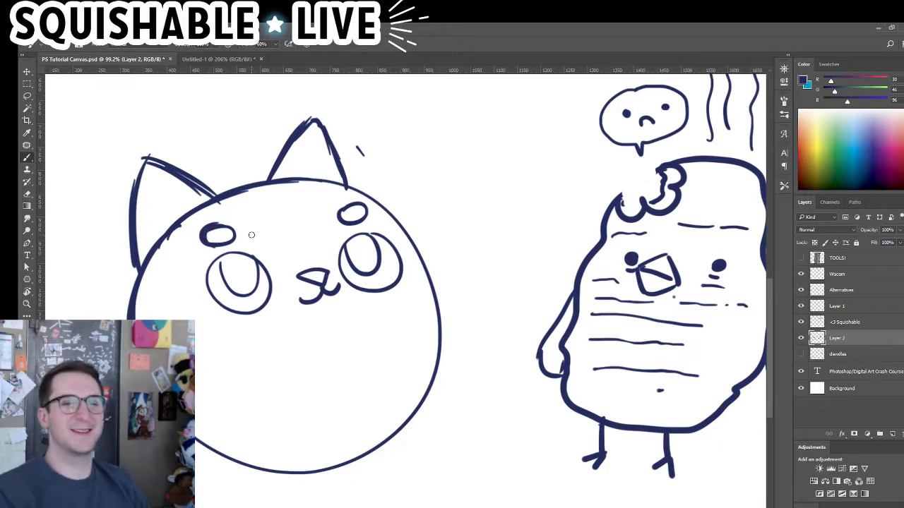
{"action": "key", "text": "e"}
{"action": "left_click_drag", "start_coordinate": [357, 148], "coordinate": [373, 169]}
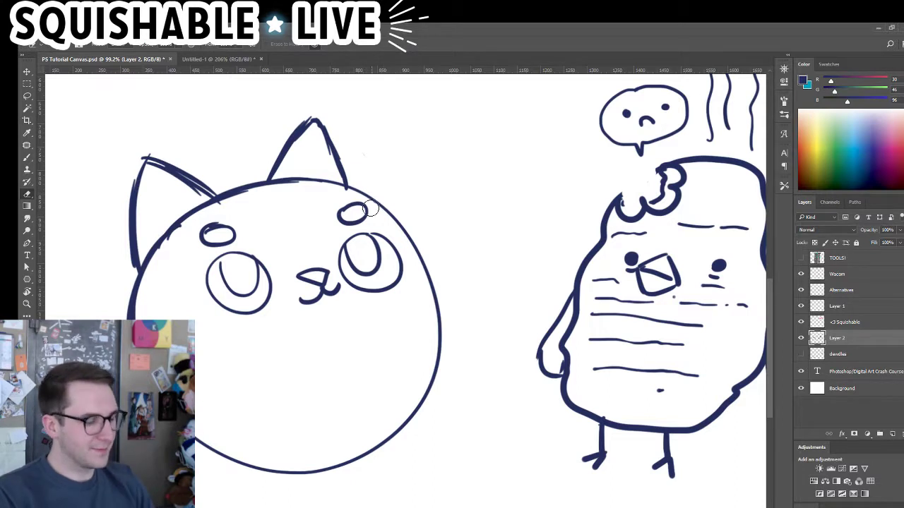
Draw a scalloped fur edge below the round character's mouth, with a belly line running down from each end
{"action": "key", "text": "b"}
{"action": "mouse_move", "coordinate": [291, 352]}
{"action": "left_mouse_down"}
{"action": "mouse_move", "coordinate": [306, 376]}
{"action": "mouse_move", "coordinate": [375, 337]}
{"action": "left_mouse_up"}
{"action": "mouse_move", "coordinate": [289, 356]}
{"action": "left_mouse_down"}
{"action": "mouse_move", "coordinate": [264, 348]}
{"action": "mouse_move", "coordinate": [262, 452]}
{"action": "left_mouse_up"}
{"action": "key", "text": "ctrl+z"}
{"action": "left_click_drag", "start_coordinate": [258, 349], "coordinate": [258, 466]}
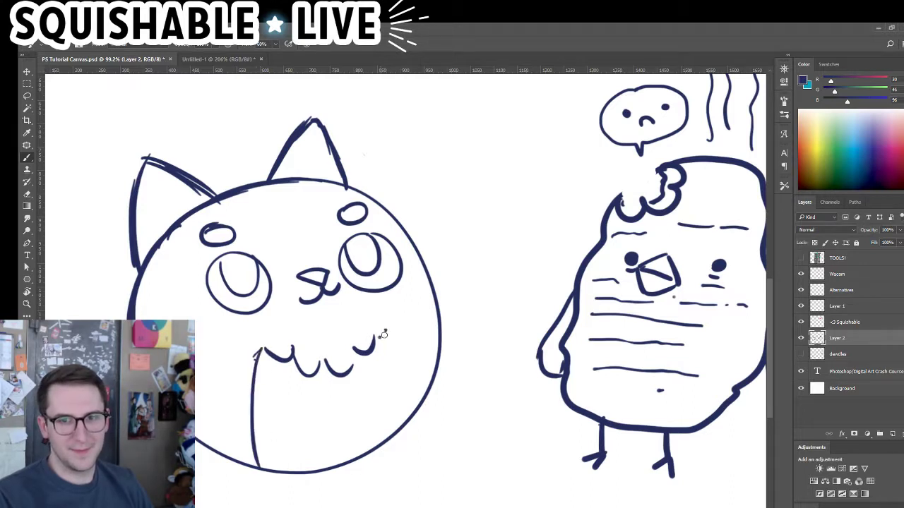
{"action": "left_click_drag", "start_coordinate": [392, 324], "coordinate": [424, 420]}
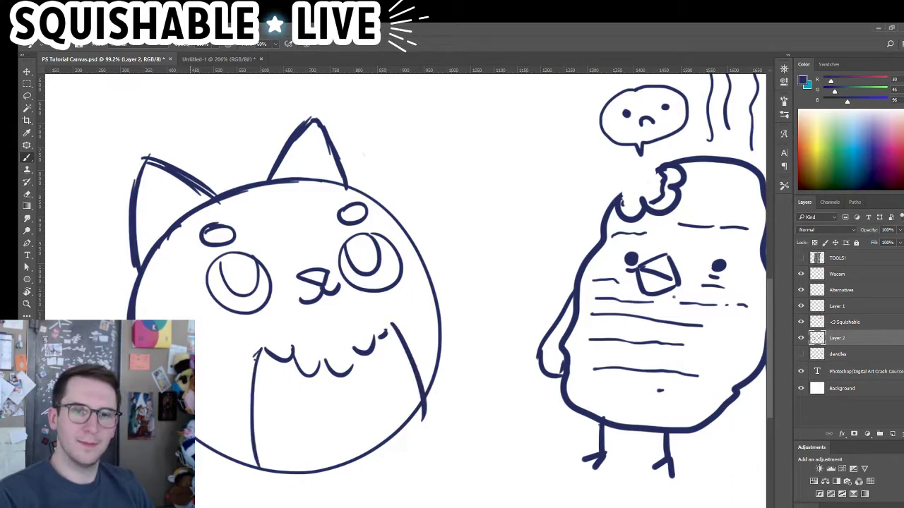
Draw a bent arm with a rounded paw at the left end of the chest fur, redoing the first attempt
{"action": "mouse_move", "coordinate": [196, 370]}
{"action": "left_mouse_down"}
{"action": "mouse_move", "coordinate": [254, 355]}
{"action": "mouse_move", "coordinate": [259, 389]}
{"action": "mouse_move", "coordinate": [244, 355]}
{"action": "mouse_move", "coordinate": [251, 385]}
{"action": "left_mouse_up"}
{"action": "key", "text": "ctrl+z"}
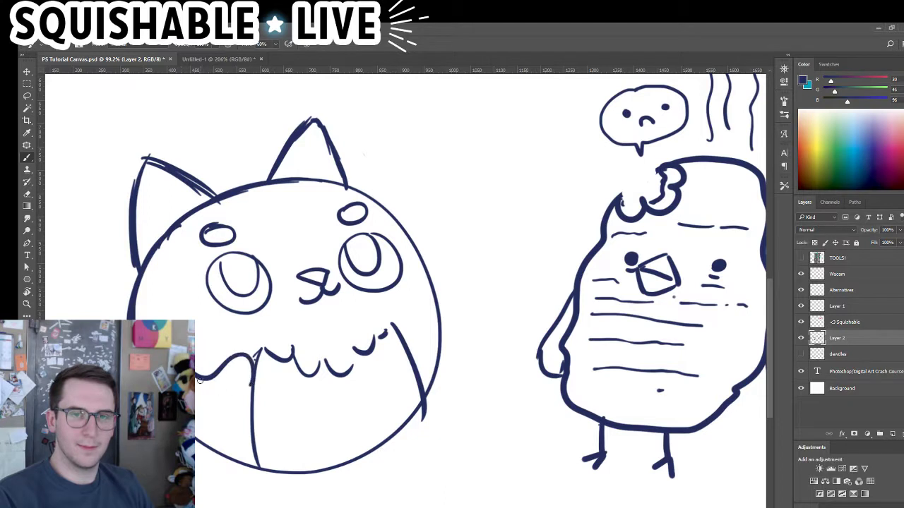
{"action": "key", "text": "ctrl+z"}
{"action": "left_click_drag", "start_coordinate": [196, 346], "coordinate": [258, 374]}
{"action": "mouse_move", "coordinate": [196, 401]}
{"action": "left_mouse_down"}
{"action": "mouse_move", "coordinate": [243, 402]}
{"action": "mouse_move", "coordinate": [259, 381]}
{"action": "mouse_move", "coordinate": [247, 403]}
{"action": "left_mouse_up"}
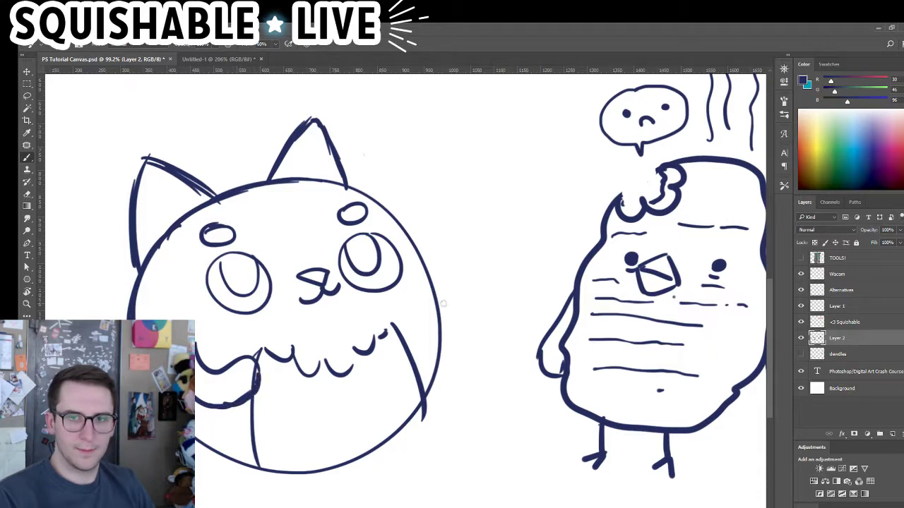
Draw a raised arm with a rounded paw at the right end of the chest fur, undoing missed strokes and erasing the lines inside it
{"action": "mouse_move", "coordinate": [417, 308]}
{"action": "left_mouse_down"}
{"action": "mouse_move", "coordinate": [382, 339]}
{"action": "mouse_move", "coordinate": [397, 324]}
{"action": "mouse_move", "coordinate": [378, 322]}
{"action": "mouse_move", "coordinate": [375, 353]}
{"action": "mouse_move", "coordinate": [422, 342]}
{"action": "mouse_move", "coordinate": [416, 356]}
{"action": "mouse_move", "coordinate": [432, 327]}
{"action": "left_mouse_up"}
{"action": "key", "text": "ctrl+z"}
{"action": "key", "text": "ctrl+z"}
{"action": "key", "text": "ctrl+z"}
{"action": "key", "text": "ctrl+z"}
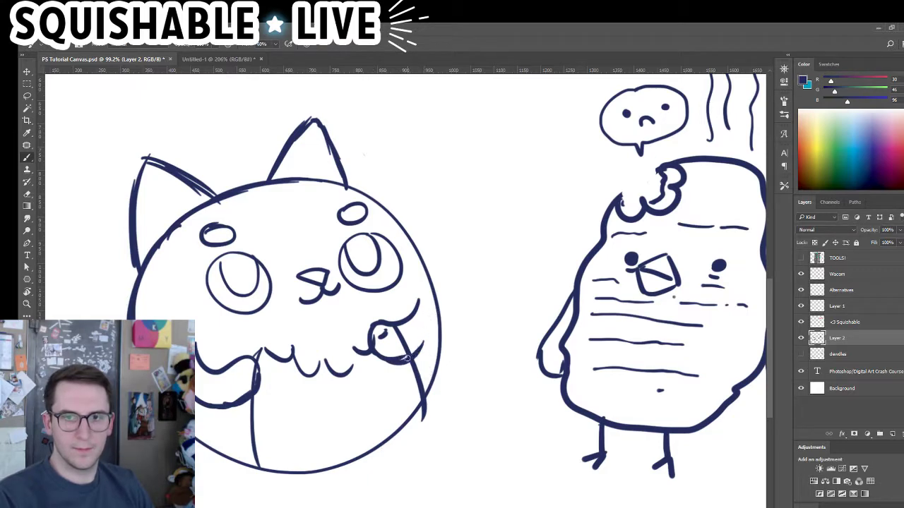
{"action": "mouse_move", "coordinate": [406, 359]}
{"action": "left_mouse_down"}
{"action": "mouse_move", "coordinate": [429, 323]}
{"action": "mouse_move", "coordinate": [385, 343]}
{"action": "mouse_move", "coordinate": [393, 347]}
{"action": "left_mouse_up"}
Close the gaps between the chest fur scallops and add a curved toe line to the left paw
{"action": "key", "text": "e"}
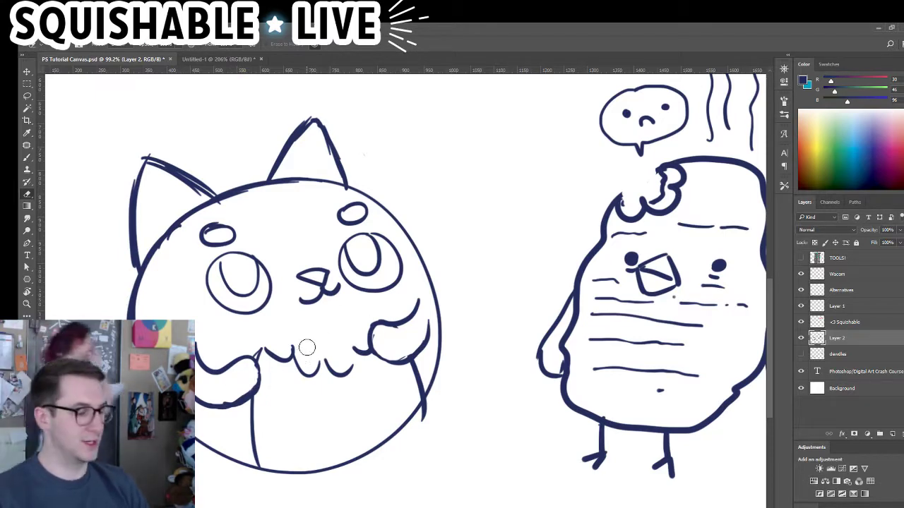
{"action": "key", "text": "b"}
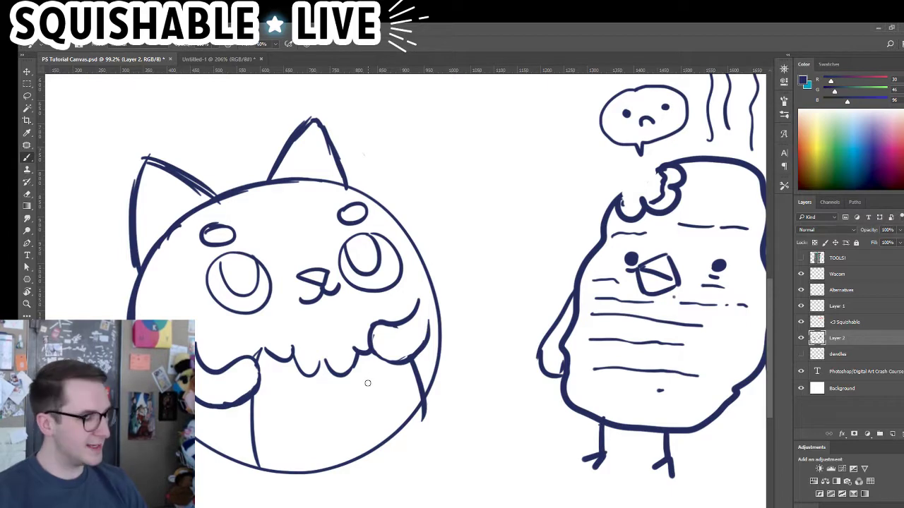
{"action": "mouse_move", "coordinate": [237, 363]}
{"action": "left_mouse_down"}
{"action": "mouse_move", "coordinate": [254, 363]}
{"action": "mouse_move", "coordinate": [248, 381]}
{"action": "left_mouse_up"}
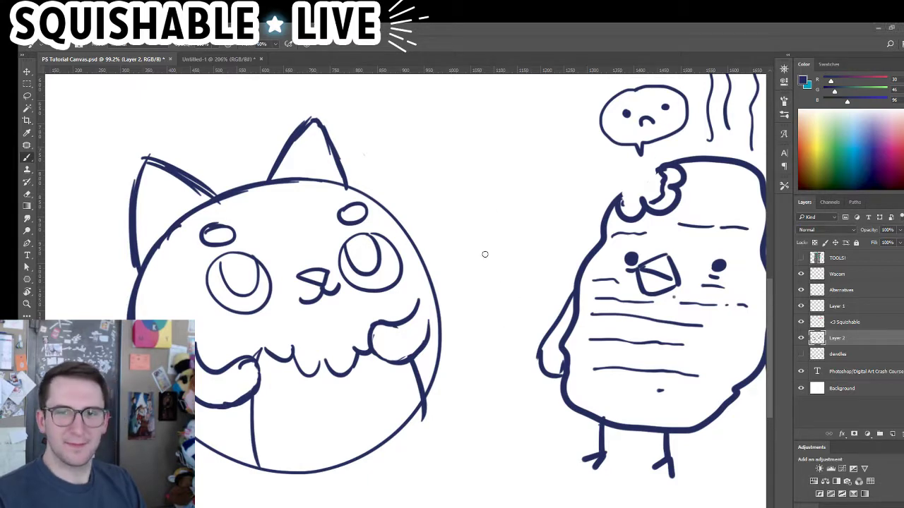
Draw a small inner triangle in the right ear and erase the head outline crossing that ear's base
{"action": "mouse_move", "coordinate": [311, 177]}
{"action": "left_mouse_down"}
{"action": "mouse_move", "coordinate": [322, 142]}
{"action": "mouse_move", "coordinate": [330, 180]}
{"action": "left_mouse_up"}
{"action": "key", "text": "ctrl+z"}
{"action": "key", "text": "ctrl+z"}
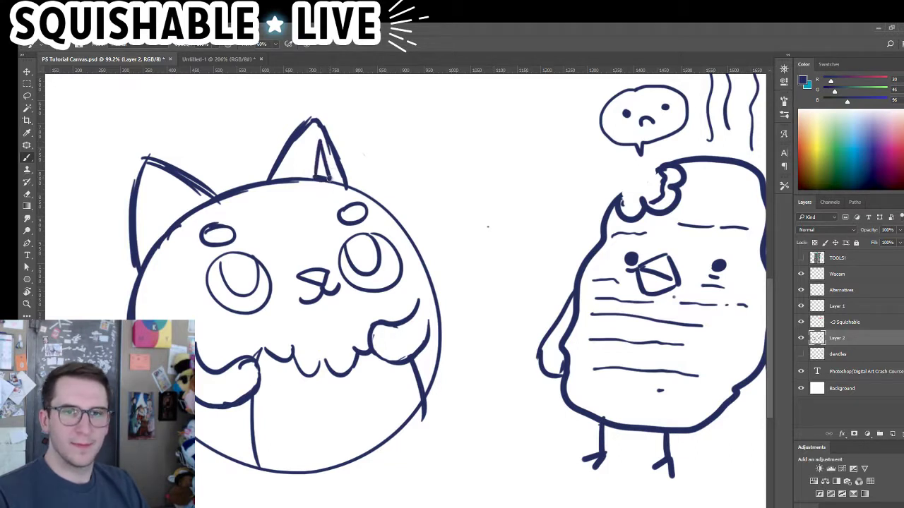
{"action": "key", "text": "e"}
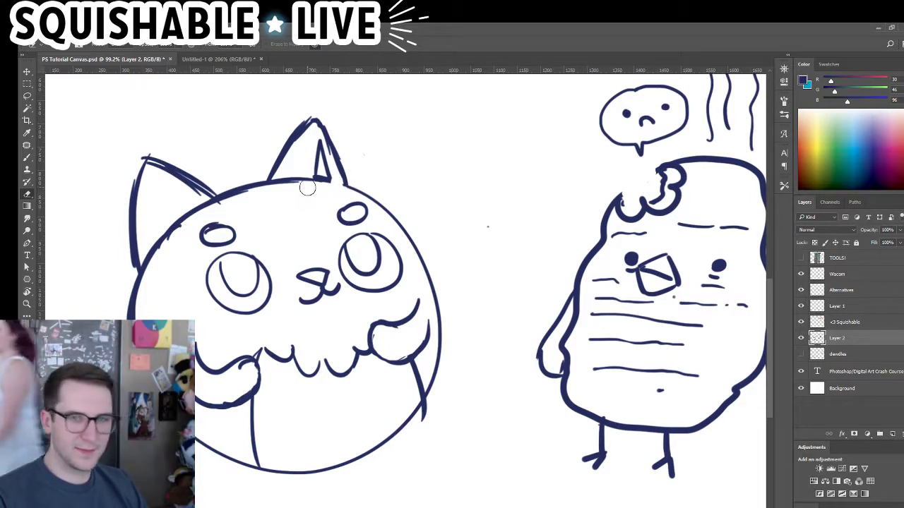
{"action": "mouse_move", "coordinate": [304, 185]}
{"action": "left_mouse_down"}
{"action": "mouse_move", "coordinate": [283, 181]}
{"action": "mouse_move", "coordinate": [305, 186]}
{"action": "left_mouse_up"}
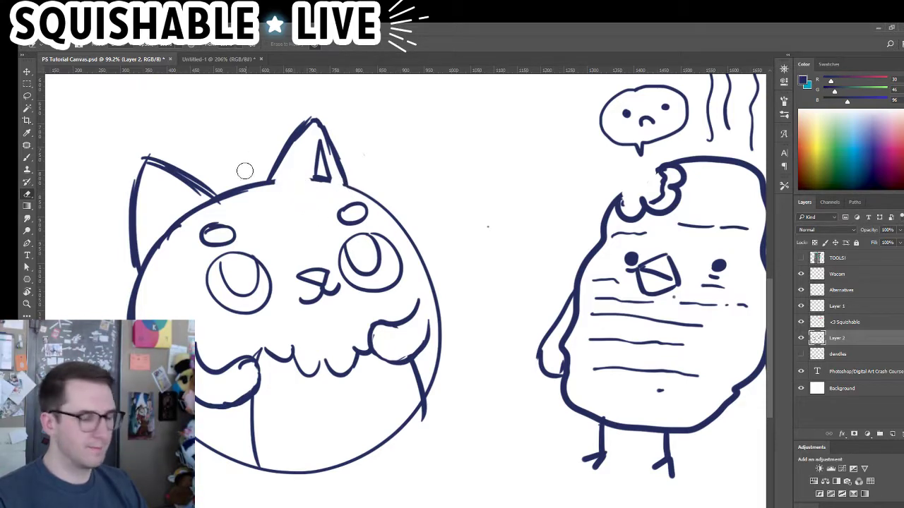
Draw a curly tuft of hair on the head beside the right ear and erase the head outline beneath it
{"action": "key", "text": "b"}
{"action": "mouse_move", "coordinate": [242, 186]}
{"action": "left_mouse_down"}
{"action": "mouse_move", "coordinate": [271, 168]}
{"action": "mouse_move", "coordinate": [283, 185]}
{"action": "mouse_move", "coordinate": [278, 195]}
{"action": "mouse_move", "coordinate": [272, 183]}
{"action": "mouse_move", "coordinate": [255, 188]}
{"action": "left_mouse_up"}
{"action": "key", "text": "e"}
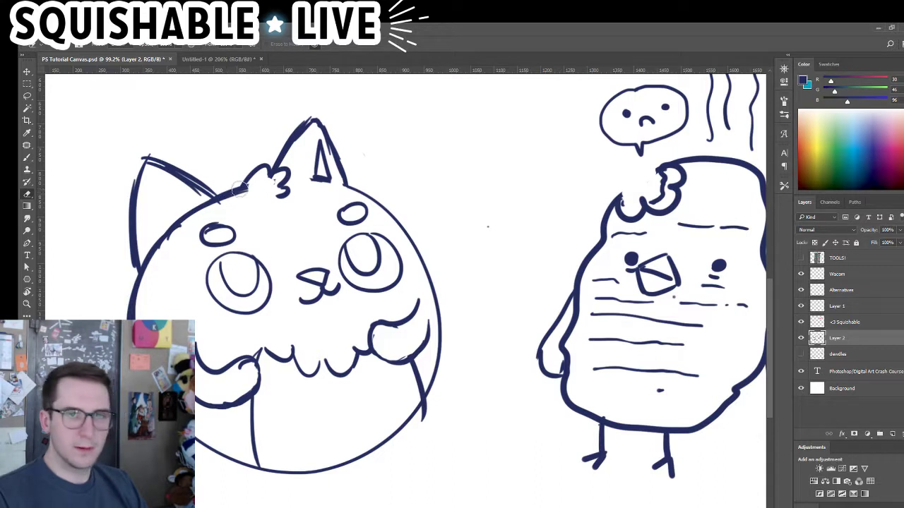
Erase the head outline crossing the left ear's base and draw an inner triangle in that ear
{"action": "mouse_move", "coordinate": [187, 230]}
{"action": "left_mouse_down"}
{"action": "mouse_move", "coordinate": [149, 247]}
{"action": "mouse_move", "coordinate": [151, 266]}
{"action": "mouse_move", "coordinate": [193, 207]}
{"action": "mouse_move", "coordinate": [148, 220]}
{"action": "mouse_move", "coordinate": [184, 216]}
{"action": "mouse_move", "coordinate": [153, 244]}
{"action": "mouse_move", "coordinate": [182, 216]}
{"action": "left_mouse_up"}
{"action": "key", "text": "b"}
{"action": "key", "text": "ctrl+z"}
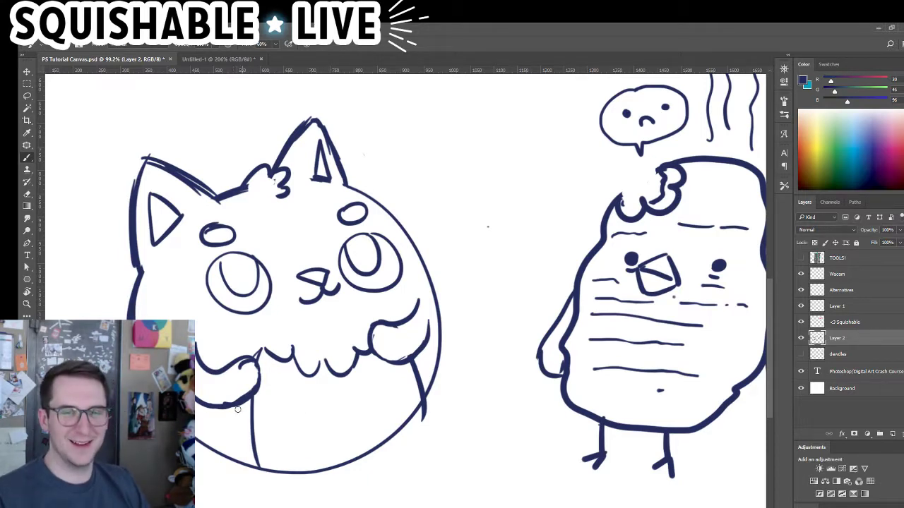
Add short curved toe lines to both raised paws of the cat character
{"action": "left_click_drag", "start_coordinate": [246, 380], "coordinate": [259, 373]}
{"action": "key", "text": "ctrl+z"}
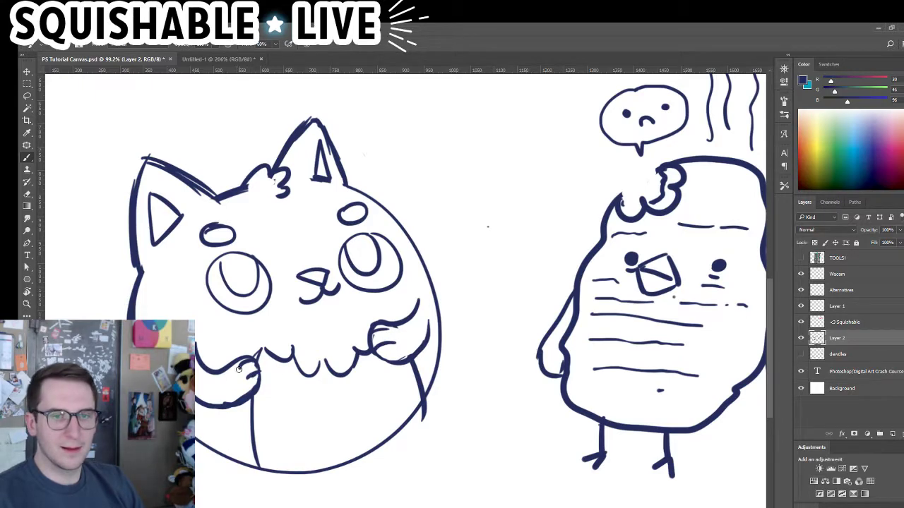
Draw a large rounded foot under the left side of the cat's body, undoing the attempts that miss
{"action": "scroll", "coordinate": [391, 357], "scroll_direction": "down", "scroll_amount": 1}
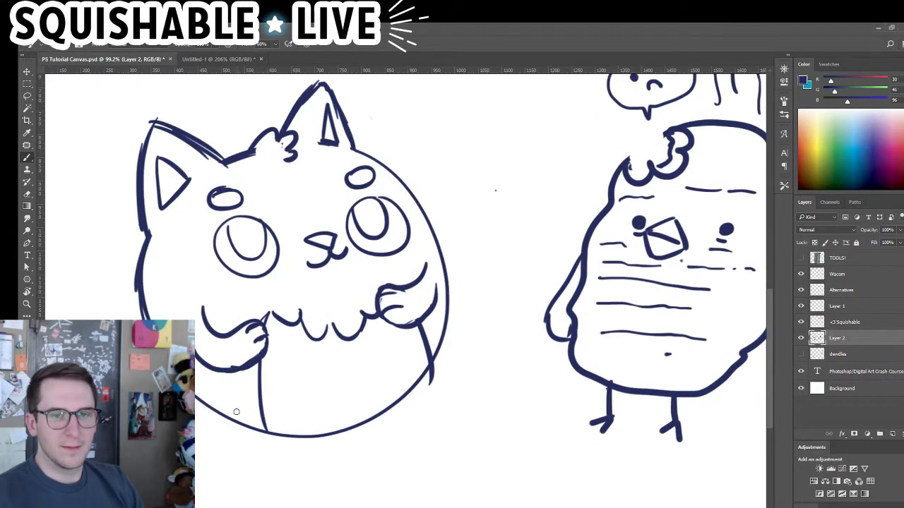
{"action": "left_click_drag", "start_coordinate": [231, 436], "coordinate": [198, 452]}
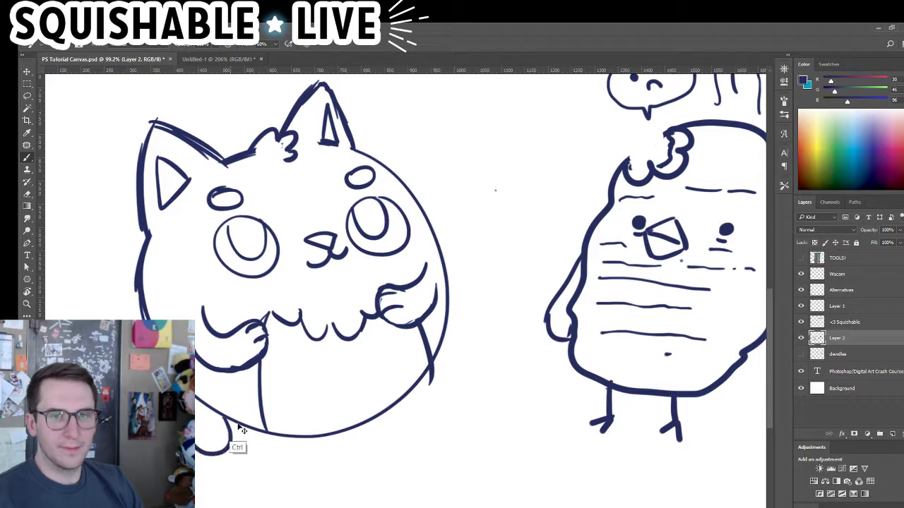
{"action": "key", "text": "ctrl+z"}
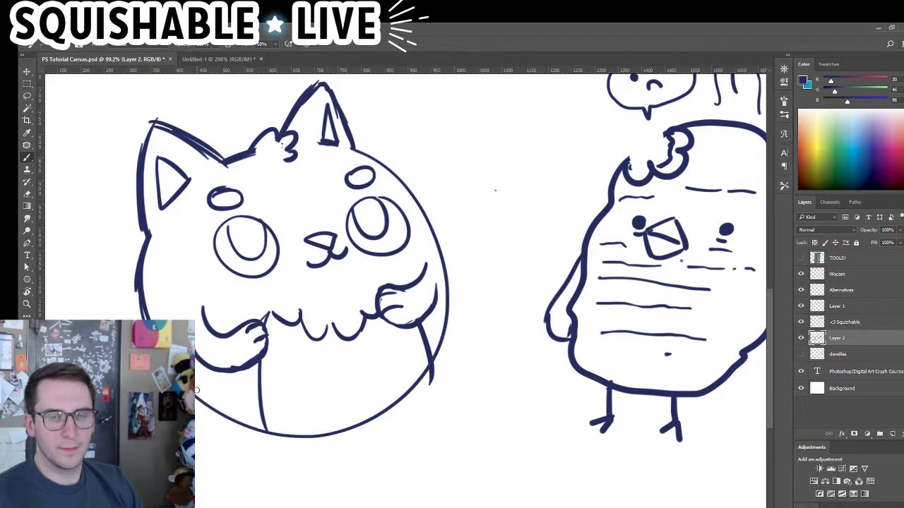
{"action": "left_click_drag", "start_coordinate": [196, 409], "coordinate": [211, 442]}
{"action": "key", "text": "ctrl+z"}
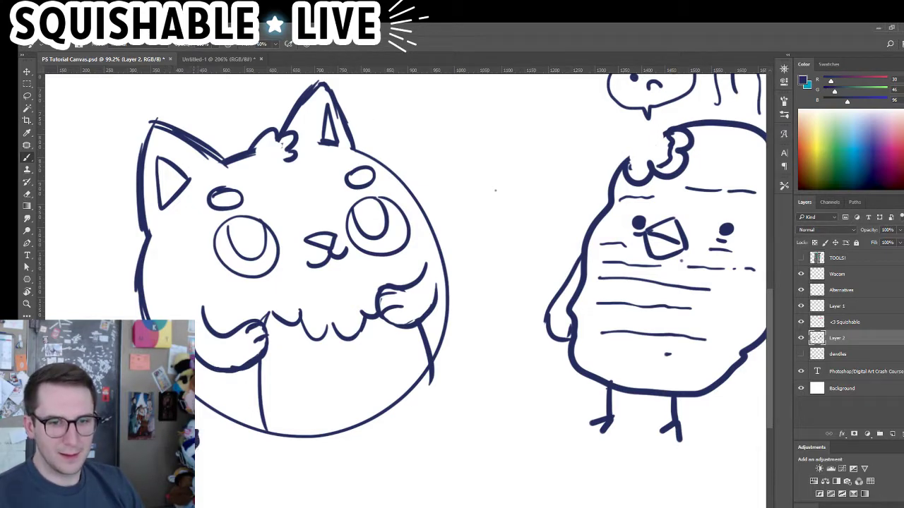
{"action": "mouse_move", "coordinate": [204, 491]}
{"action": "left_mouse_down"}
{"action": "mouse_move", "coordinate": [238, 456]}
{"action": "mouse_move", "coordinate": [242, 428]}
{"action": "mouse_move", "coordinate": [223, 473]}
{"action": "mouse_move", "coordinate": [198, 486]}
{"action": "left_mouse_up"}
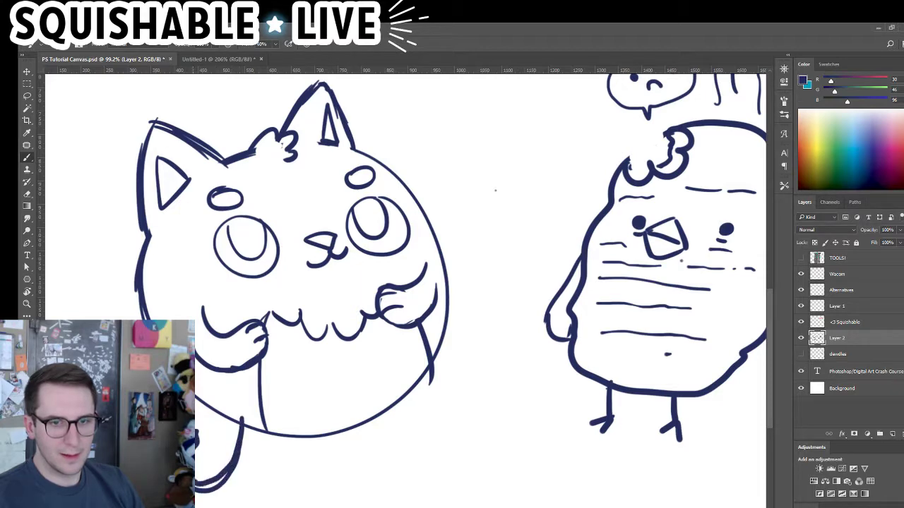
{"action": "key", "text": "ctrl+z"}
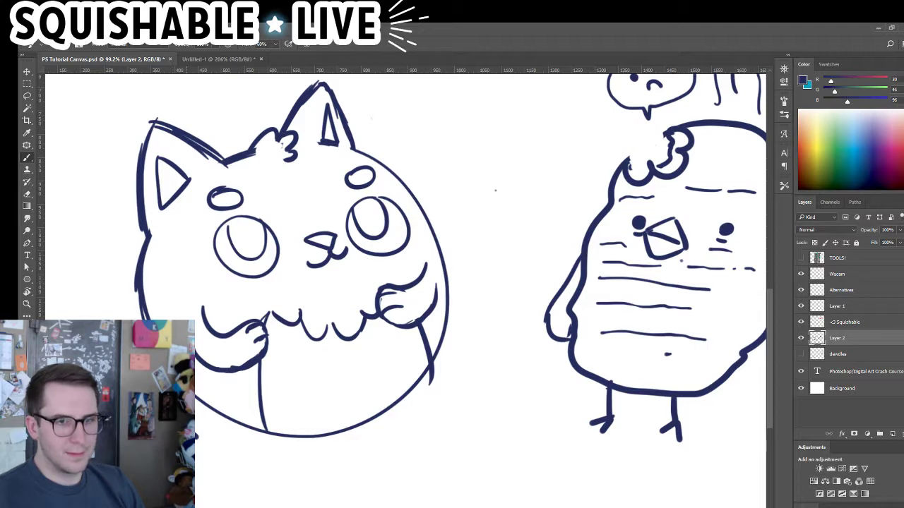
{"action": "mouse_move", "coordinate": [196, 437]}
{"action": "left_mouse_down"}
{"action": "mouse_move", "coordinate": [215, 446]}
{"action": "mouse_move", "coordinate": [197, 460]}
{"action": "left_mouse_up"}
{"action": "mouse_move", "coordinate": [196, 495]}
{"action": "left_mouse_down"}
{"action": "mouse_move", "coordinate": [233, 490]}
{"action": "mouse_move", "coordinate": [272, 452]}
{"action": "mouse_move", "coordinate": [268, 465]}
{"action": "left_mouse_up"}
Try to draw a long slanted leg and foot under the right side of the cat's body
{"action": "left_click_drag", "start_coordinate": [428, 330], "coordinate": [446, 372]}
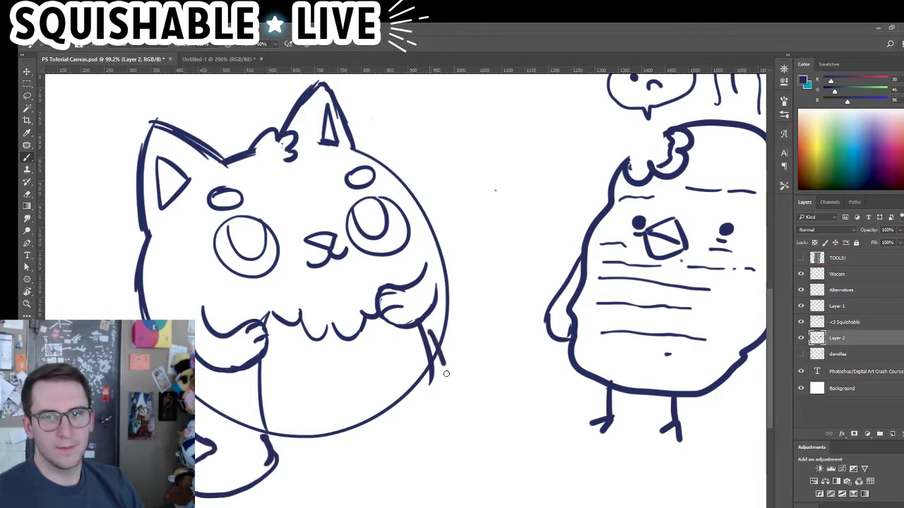
{"action": "key", "text": "ctrl+z"}
{"action": "mouse_move", "coordinate": [451, 331]}
{"action": "left_mouse_down"}
{"action": "mouse_move", "coordinate": [442, 381]}
{"action": "mouse_move", "coordinate": [434, 379]}
{"action": "mouse_move", "coordinate": [455, 406]}
{"action": "mouse_move", "coordinate": [436, 391]}
{"action": "mouse_move", "coordinate": [501, 446]}
{"action": "mouse_move", "coordinate": [494, 433]}
{"action": "mouse_move", "coordinate": [477, 451]}
{"action": "left_mouse_up"}
{"action": "mouse_move", "coordinate": [406, 401]}
{"action": "left_mouse_down"}
{"action": "mouse_move", "coordinate": [405, 416]}
{"action": "mouse_move", "coordinate": [444, 443]}
{"action": "left_mouse_up"}
{"action": "mouse_move", "coordinate": [403, 427]}
{"action": "left_mouse_down"}
{"action": "mouse_move", "coordinate": [435, 452]}
{"action": "mouse_move", "coordinate": [492, 431]}
{"action": "mouse_move", "coordinate": [475, 428]}
{"action": "left_mouse_up"}
{"action": "left_click_drag", "start_coordinate": [427, 445], "coordinate": [390, 406]}
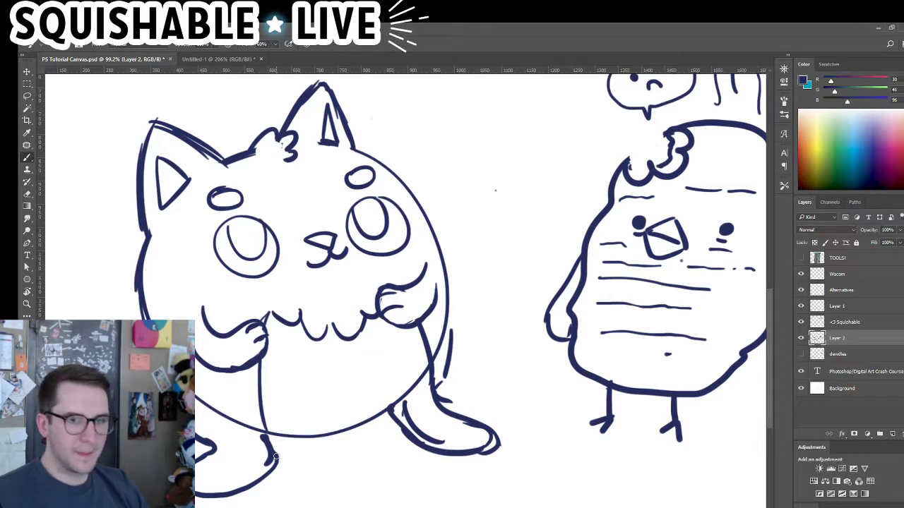
Erase the inner edge of the cat's left foot and redraw it as a narrower ankle
{"action": "key", "text": "e"}
{"action": "mouse_move", "coordinate": [274, 439]}
{"action": "left_mouse_down"}
{"action": "mouse_move", "coordinate": [243, 498]}
{"action": "mouse_move", "coordinate": [258, 495]}
{"action": "mouse_move", "coordinate": [251, 421]}
{"action": "left_mouse_up"}
{"action": "key", "text": "b"}
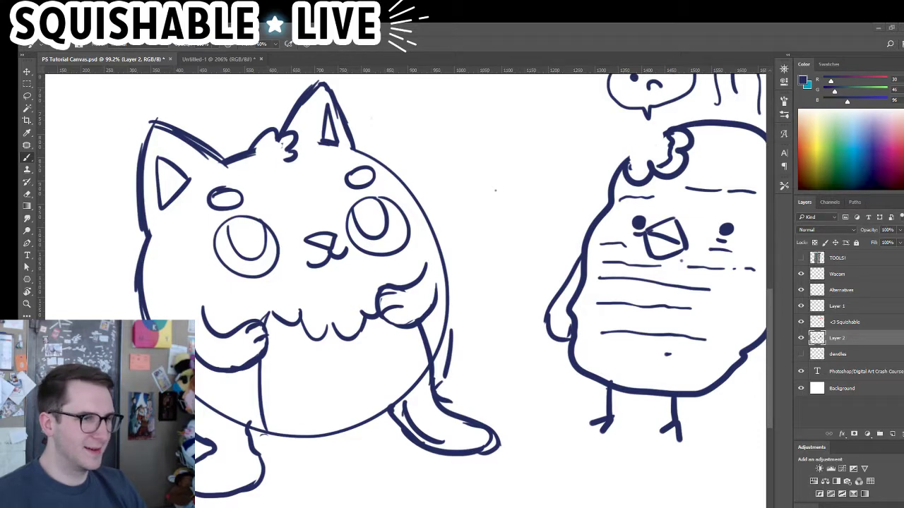
Bring the HipChat window over the canvas to view the shared upload.png character drawing, and move it out of the way
{"action": "left_click_drag", "start_coordinate": [19, 79], "coordinate": [562, 59]}
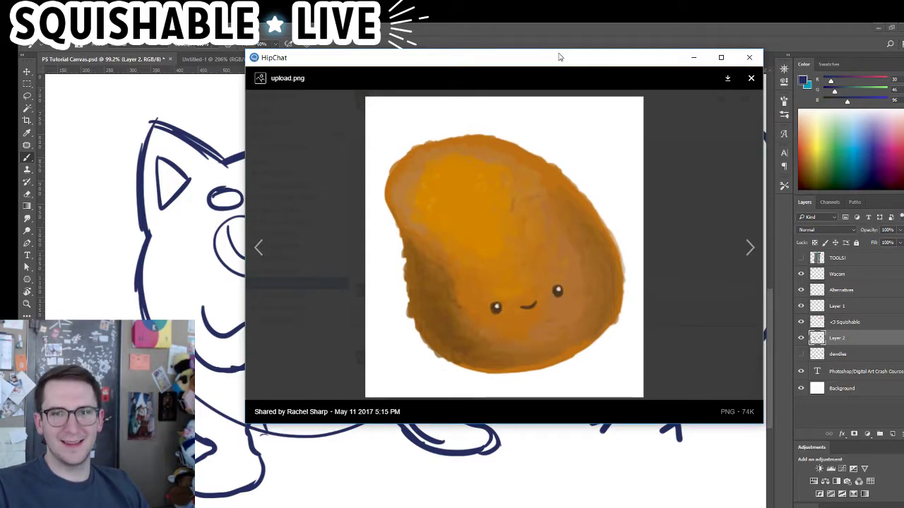
{"action": "mouse_move", "coordinate": [537, 124]}
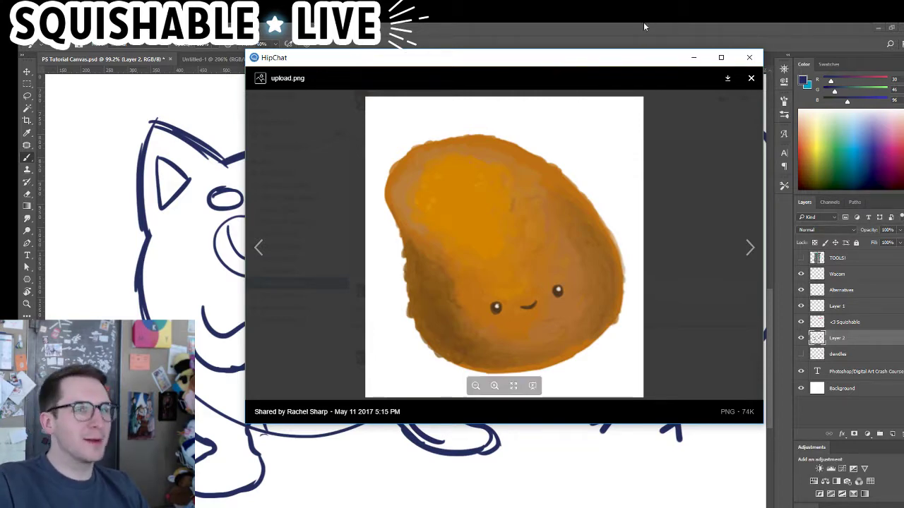
{"action": "left_click_drag", "start_coordinate": [637, 64], "coordinate": [0, 82]}
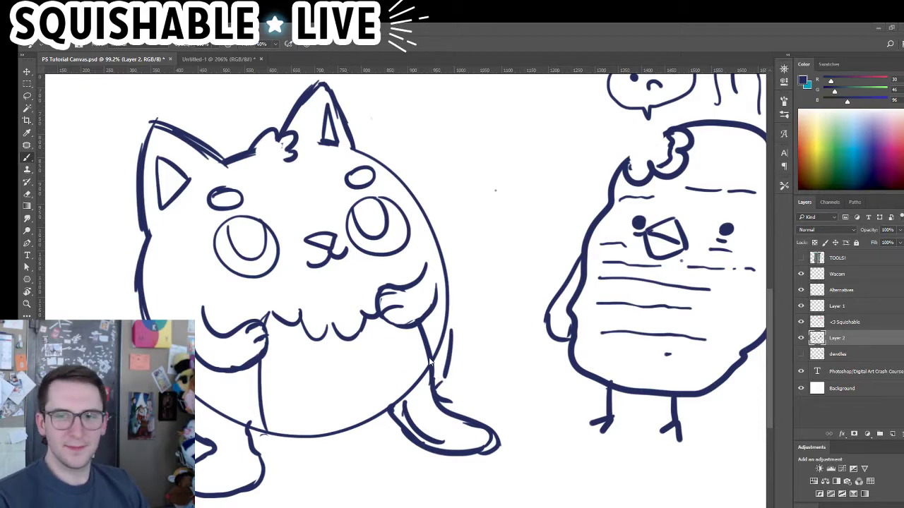
Erase the long foot on the cat's right side and draw a shorter rounded one, undoing the strokes that miss
{"action": "key", "text": "e"}
{"action": "mouse_move", "coordinate": [412, 407]}
{"action": "left_mouse_down"}
{"action": "mouse_move", "coordinate": [426, 452]}
{"action": "mouse_move", "coordinate": [467, 361]}
{"action": "mouse_move", "coordinate": [433, 397]}
{"action": "mouse_move", "coordinate": [457, 340]}
{"action": "mouse_move", "coordinate": [432, 421]}
{"action": "mouse_move", "coordinate": [460, 452]}
{"action": "left_mouse_up"}
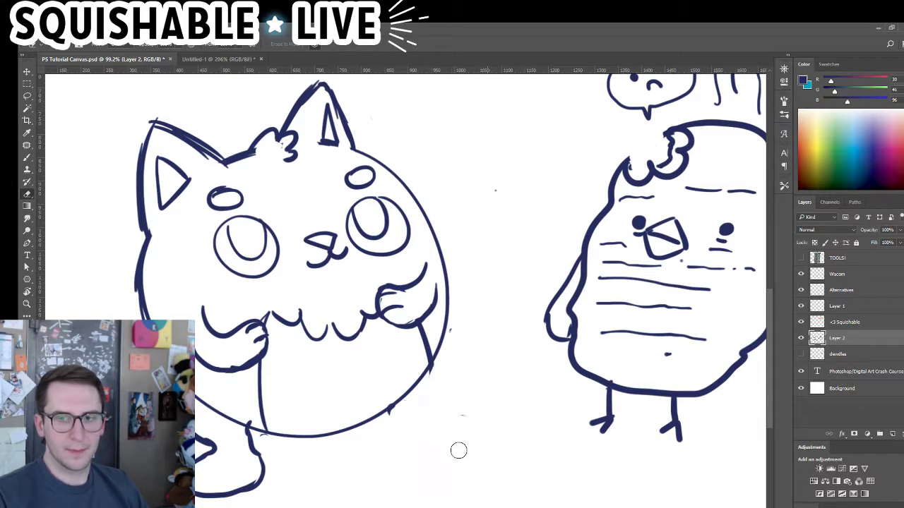
{"action": "key", "text": "b"}
{"action": "mouse_move", "coordinate": [409, 395]}
{"action": "left_mouse_down"}
{"action": "mouse_move", "coordinate": [424, 438]}
{"action": "mouse_move", "coordinate": [403, 437]}
{"action": "mouse_move", "coordinate": [444, 429]}
{"action": "left_mouse_up"}
{"action": "key", "text": "ctrl+z"}
{"action": "mouse_move", "coordinate": [438, 355]}
{"action": "left_mouse_down"}
{"action": "mouse_move", "coordinate": [471, 426]}
{"action": "mouse_move", "coordinate": [479, 420]}
{"action": "mouse_move", "coordinate": [435, 427]}
{"action": "mouse_move", "coordinate": [461, 426]}
{"action": "left_mouse_up"}
{"action": "key", "text": "ctrl+z"}
{"action": "left_click_drag", "start_coordinate": [448, 343], "coordinate": [443, 376]}
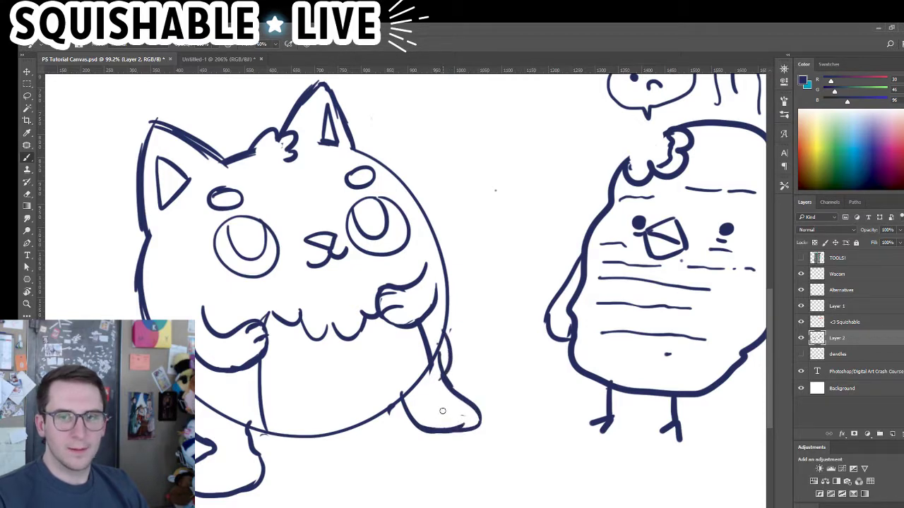
Add short curved toe lines to both of the cat's feet and draw a curved tail behind its left side
{"action": "mouse_move", "coordinate": [436, 411]}
{"action": "left_mouse_down"}
{"action": "mouse_move", "coordinate": [444, 429]}
{"action": "mouse_move", "coordinate": [464, 427]}
{"action": "left_mouse_up"}
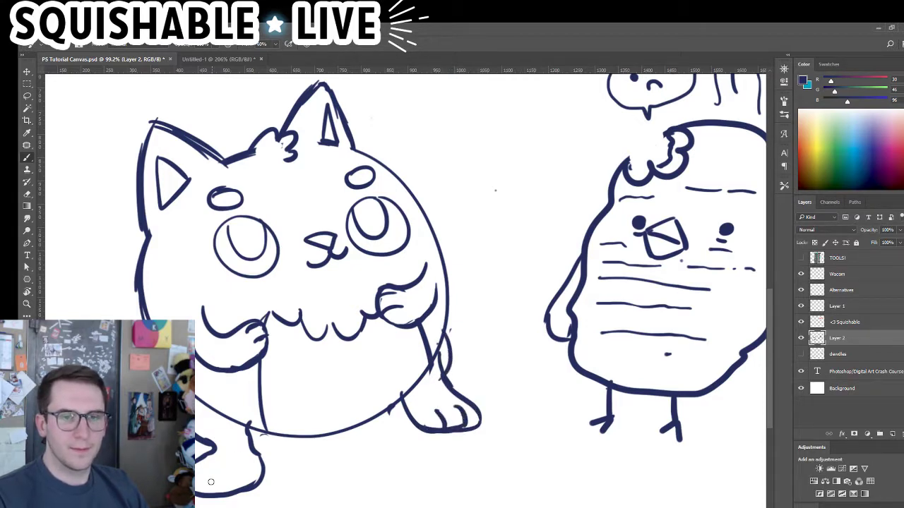
{"action": "mouse_move", "coordinate": [209, 470]}
{"action": "left_mouse_down"}
{"action": "mouse_move", "coordinate": [205, 494]}
{"action": "mouse_move", "coordinate": [229, 491]}
{"action": "left_mouse_up"}
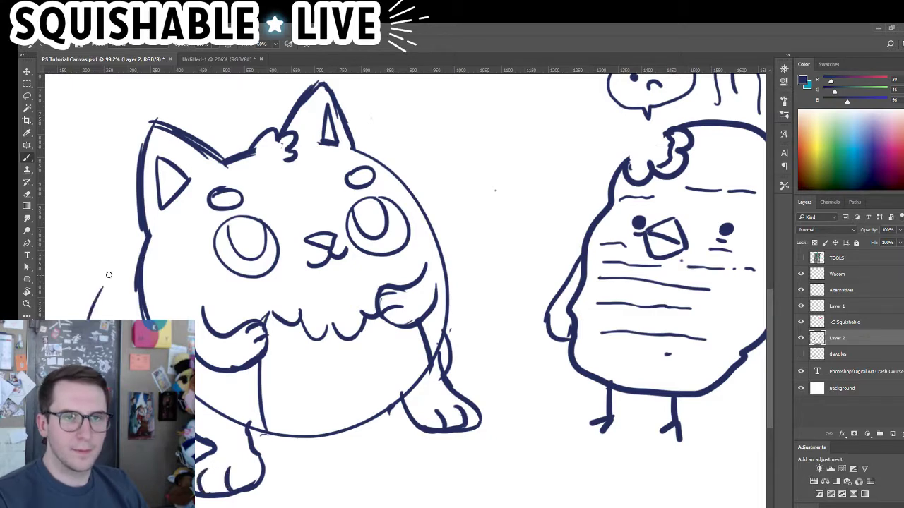
{"action": "mouse_move", "coordinate": [145, 362]}
{"action": "left_mouse_down"}
{"action": "mouse_move", "coordinate": [205, 366]}
{"action": "mouse_move", "coordinate": [174, 258]}
{"action": "mouse_move", "coordinate": [156, 247]}
{"action": "mouse_move", "coordinate": [134, 317]}
{"action": "mouse_move", "coordinate": [202, 402]}
{"action": "mouse_move", "coordinate": [214, 400]}
{"action": "left_mouse_up"}
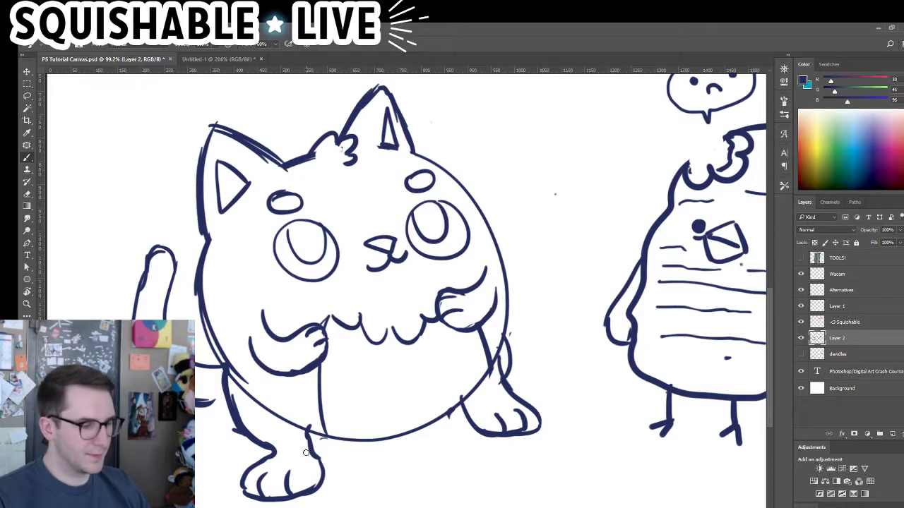
Lasso each of the cat's feet in turn, move it up closer to the body, and clear the selection
{"action": "key", "text": "l"}
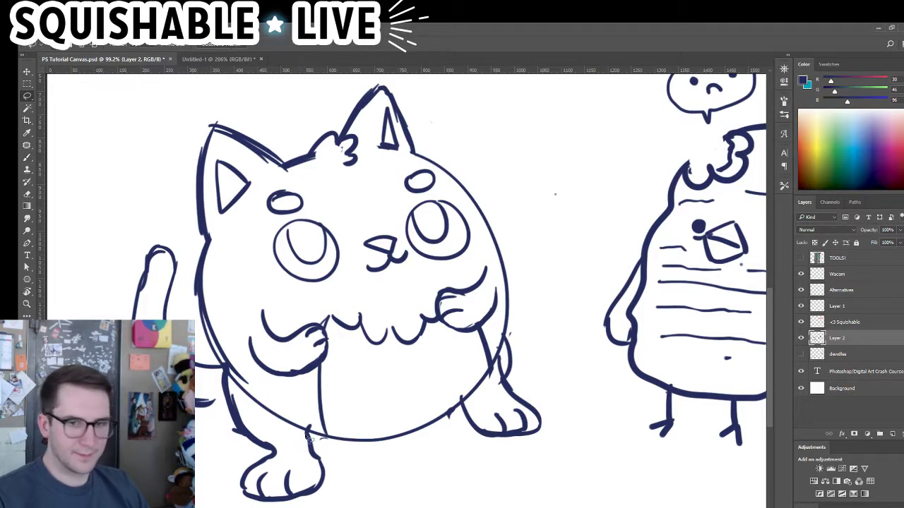
{"action": "mouse_move", "coordinate": [304, 419]}
{"action": "left_mouse_down"}
{"action": "mouse_move", "coordinate": [337, 486]}
{"action": "mouse_move", "coordinate": [226, 497]}
{"action": "mouse_move", "coordinate": [224, 361]}
{"action": "left_mouse_up"}
{"action": "left_click_drag", "start_coordinate": [284, 440], "coordinate": [285, 411]}
{"action": "key", "text": "ctrl+d"}
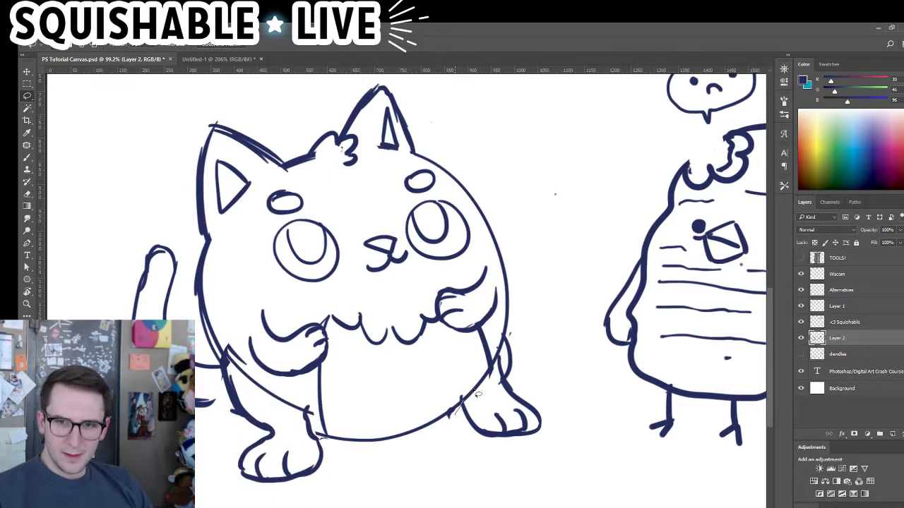
{"action": "mouse_move", "coordinate": [477, 395]}
{"action": "left_mouse_down"}
{"action": "mouse_move", "coordinate": [507, 345]}
{"action": "mouse_move", "coordinate": [554, 432]}
{"action": "mouse_move", "coordinate": [493, 466]}
{"action": "mouse_move", "coordinate": [496, 411]}
{"action": "left_mouse_up"}
{"action": "key", "text": "ctrl+d"}
Erase the overlapping lines where the cat's right leg meets the body and thicken the outline of the right foot
{"action": "key", "text": "e"}
{"action": "mouse_move", "coordinate": [480, 359]}
{"action": "left_mouse_down"}
{"action": "mouse_move", "coordinate": [463, 383]}
{"action": "mouse_move", "coordinate": [498, 339]}
{"action": "left_mouse_up"}
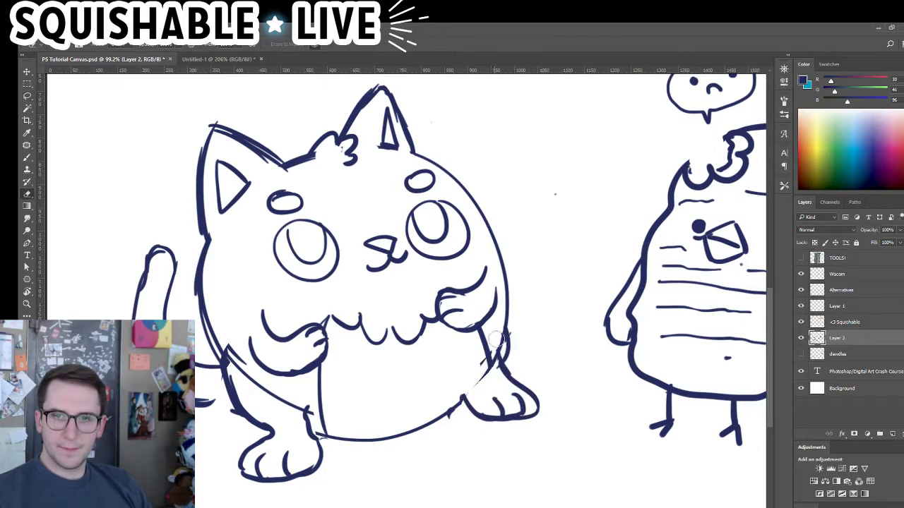
{"action": "key", "text": "b"}
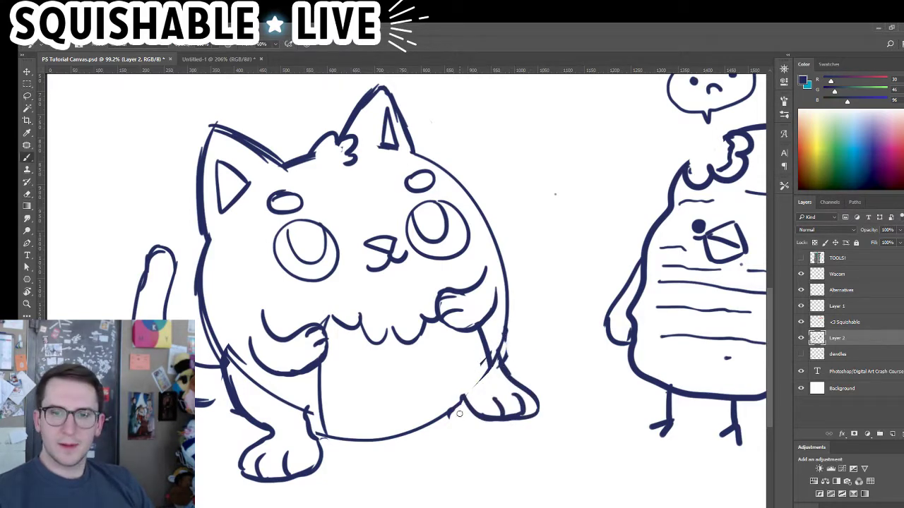
{"action": "mouse_move", "coordinate": [460, 402]}
{"action": "left_mouse_down"}
{"action": "mouse_move", "coordinate": [496, 425]}
{"action": "mouse_move", "coordinate": [486, 420]}
{"action": "mouse_move", "coordinate": [537, 404]}
{"action": "left_mouse_up"}
{"action": "mouse_move", "coordinate": [511, 372]}
{"action": "left_mouse_down"}
{"action": "mouse_move", "coordinate": [503, 358]}
{"action": "mouse_move", "coordinate": [541, 402]}
{"action": "mouse_move", "coordinate": [536, 421]}
{"action": "left_mouse_up"}
Thicken the cat's outline beside its right eye and add a short curved stroke outside its left side
{"action": "mouse_move", "coordinate": [467, 193]}
{"action": "left_mouse_down"}
{"action": "mouse_move", "coordinate": [496, 264]}
{"action": "mouse_move", "coordinate": [475, 208]}
{"action": "left_mouse_up"}
{"action": "key", "text": "ctrl+z"}
{"action": "mouse_move", "coordinate": [450, 175]}
{"action": "left_mouse_down"}
{"action": "mouse_move", "coordinate": [491, 224]}
{"action": "mouse_move", "coordinate": [494, 257]}
{"action": "left_mouse_up"}
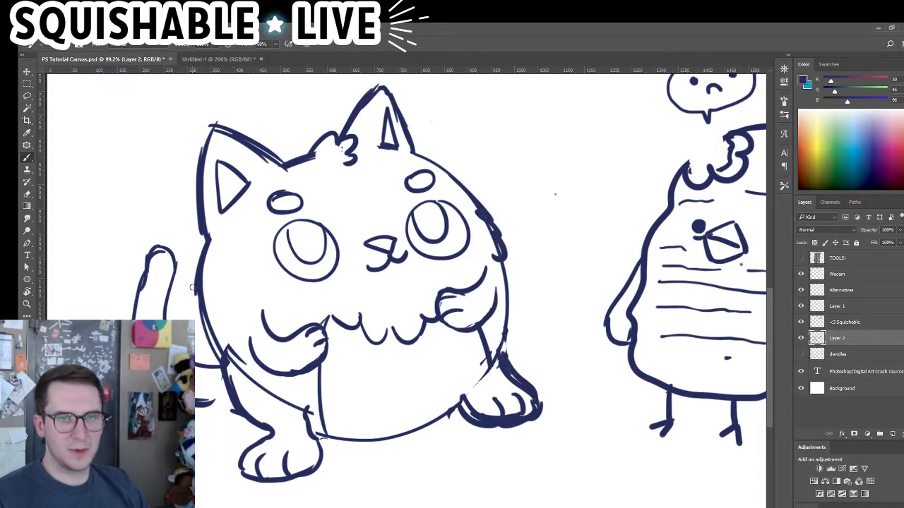
{"action": "left_click_drag", "start_coordinate": [192, 268], "coordinate": [188, 308]}
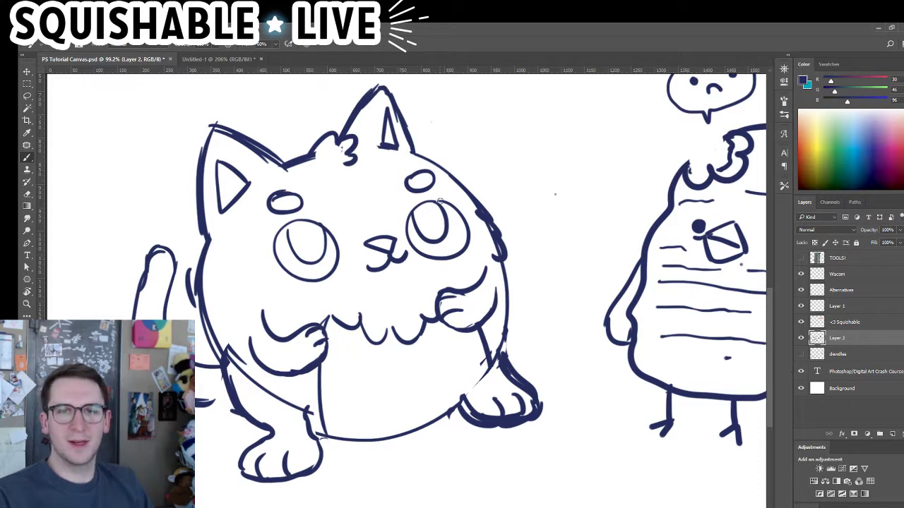
Thicken the nugget character's outline along its lower right edge, its upper right side and its left arm
{"action": "key", "text": "v"}
{"action": "left_click_drag", "start_coordinate": [549, 329], "coordinate": [499, 343]}
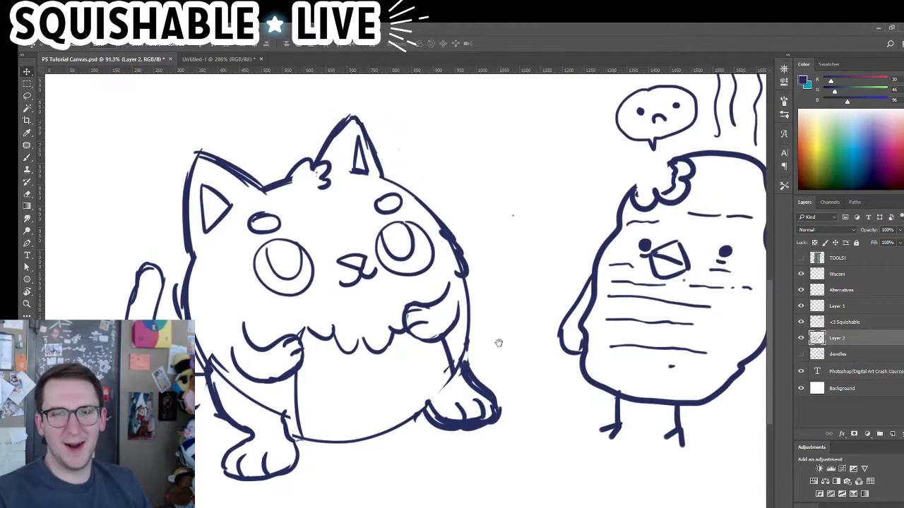
{"action": "key", "text": "b"}
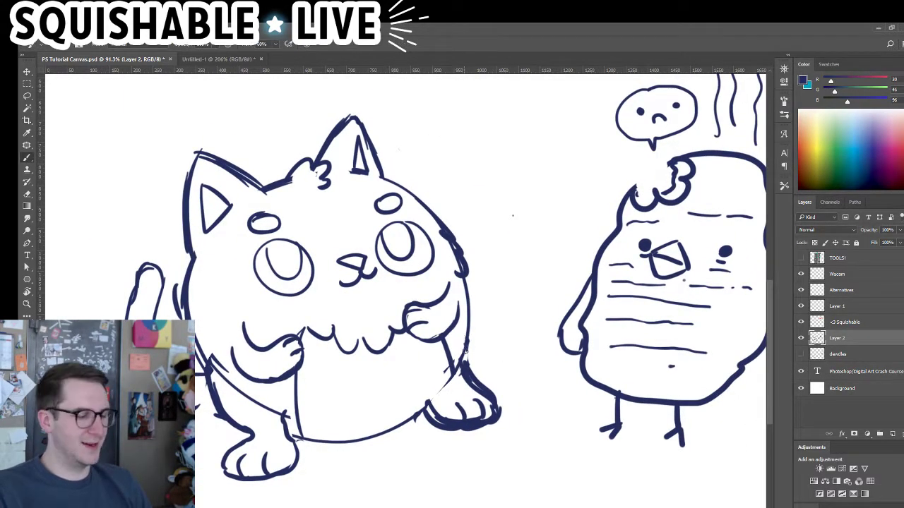
{"action": "key", "text": "v"}
{"action": "left_click_drag", "start_coordinate": [452, 333], "coordinate": [448, 307]}
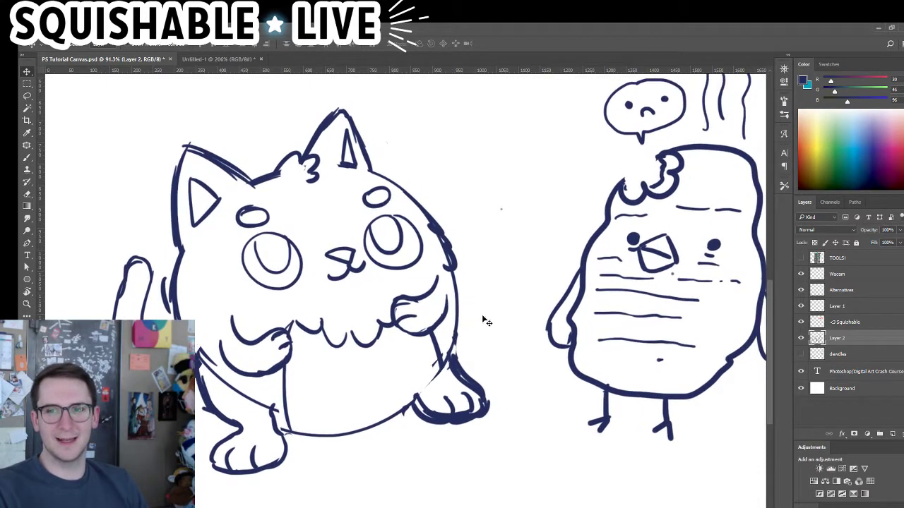
{"action": "mouse_move", "coordinate": [487, 336]}
{"action": "left_mouse_down"}
{"action": "mouse_move", "coordinate": [452, 329]}
{"action": "mouse_move", "coordinate": [418, 366]}
{"action": "left_mouse_up"}
{"action": "mouse_move", "coordinate": [463, 349]}
{"action": "left_mouse_down"}
{"action": "mouse_move", "coordinate": [429, 340]}
{"action": "mouse_move", "coordinate": [437, 348]}
{"action": "left_mouse_up"}
{"action": "key", "text": "b"}
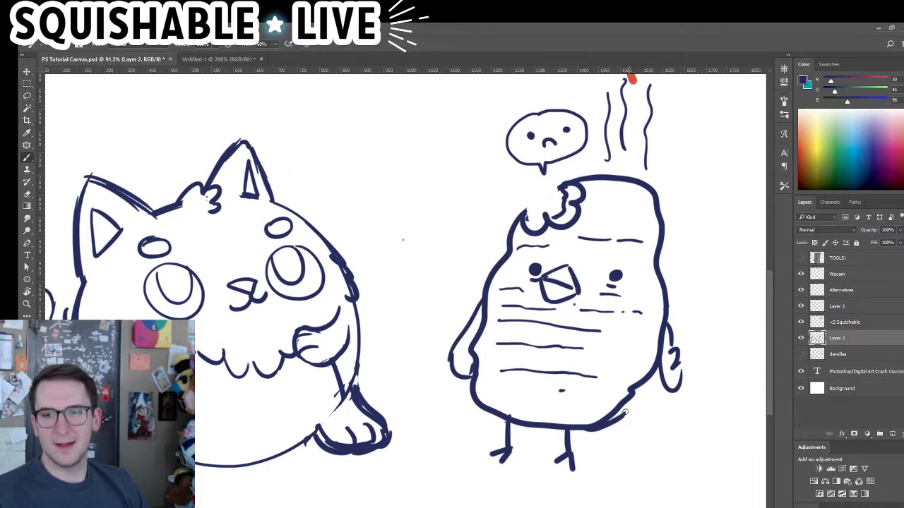
{"action": "left_click_drag", "start_coordinate": [613, 418], "coordinate": [657, 369]}
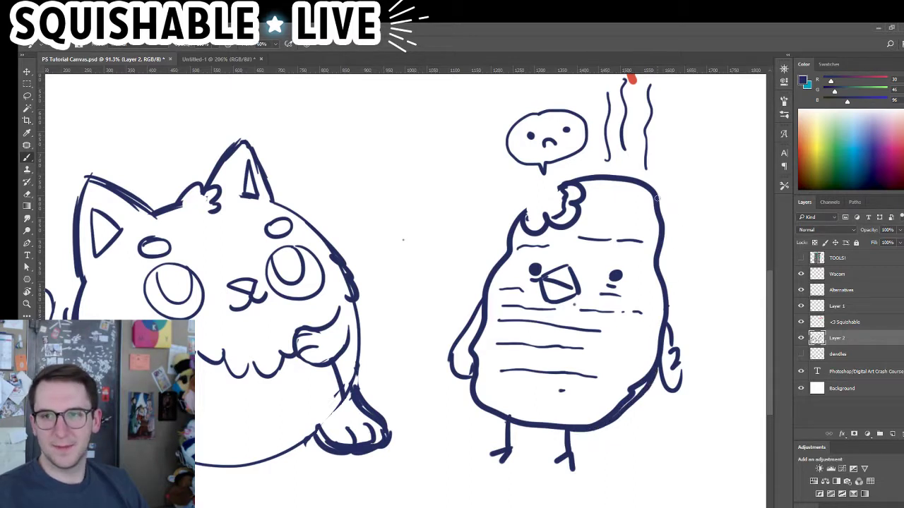
{"action": "mouse_move", "coordinate": [657, 199]}
{"action": "left_mouse_down"}
{"action": "mouse_move", "coordinate": [667, 225]}
{"action": "mouse_move", "coordinate": [668, 303]}
{"action": "left_mouse_up"}
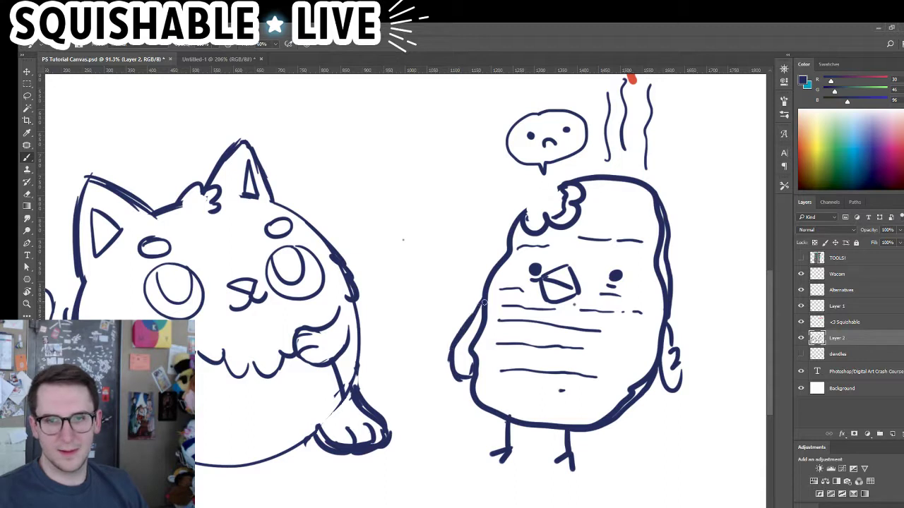
{"action": "left_click_drag", "start_coordinate": [453, 353], "coordinate": [489, 305]}
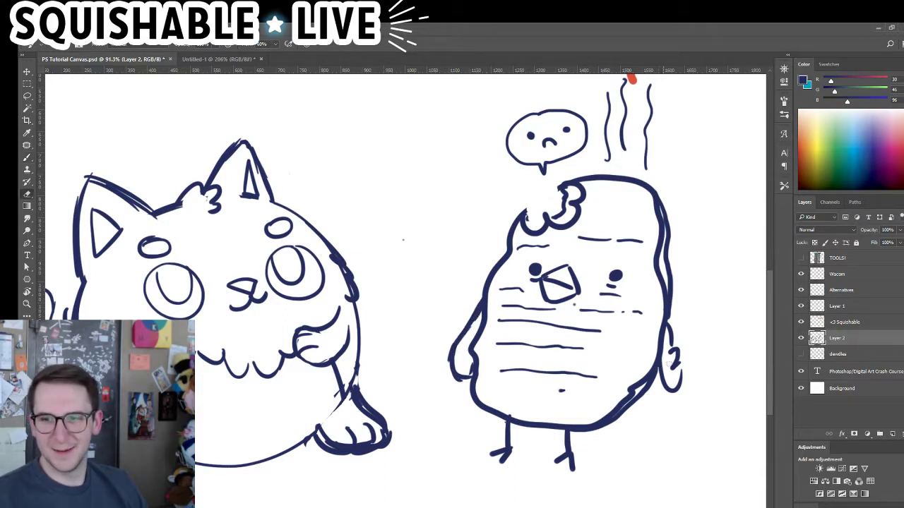
Erase the nugget's right hand and redraw it as a larger feathered wing tip, undoing the strokes that miss
{"action": "key", "text": "e"}
{"action": "left_click_drag", "start_coordinate": [675, 356], "coordinate": [664, 392]}
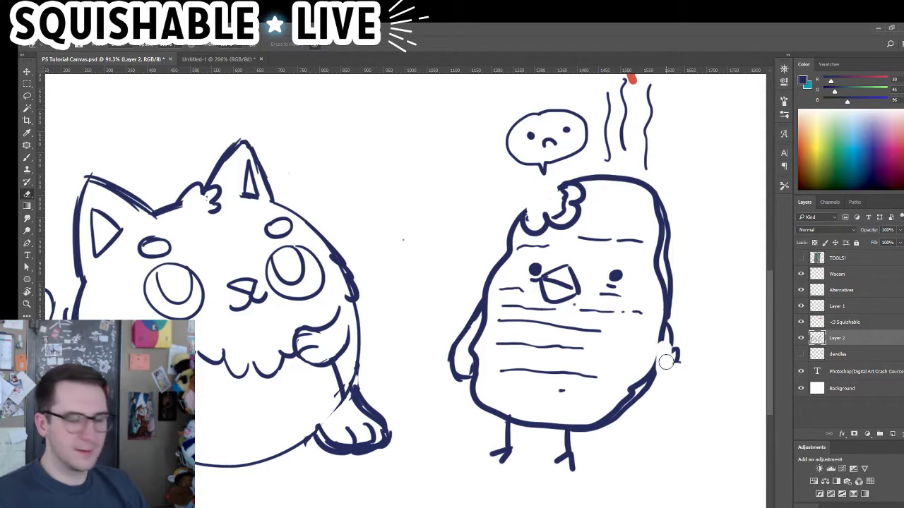
{"action": "key", "text": "b"}
{"action": "left_click_drag", "start_coordinate": [657, 341], "coordinate": [667, 408]}
{"action": "key", "text": "ctrl+z"}
{"action": "mouse_move", "coordinate": [653, 358]}
{"action": "left_mouse_down"}
{"action": "mouse_move", "coordinate": [669, 411]}
{"action": "mouse_move", "coordinate": [695, 383]}
{"action": "mouse_move", "coordinate": [674, 383]}
{"action": "mouse_move", "coordinate": [684, 358]}
{"action": "left_mouse_up"}
{"action": "key", "text": "ctrl+z"}
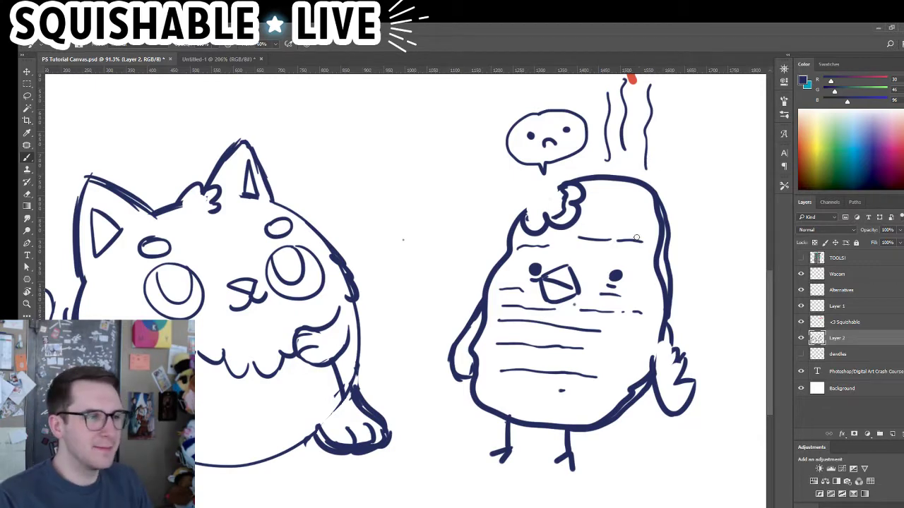
Lasso the whole cat, rotate it slightly clockwise with Free Transform, reposition it, and apply the transformation
{"action": "left_click_drag", "start_coordinate": [589, 323], "coordinate": [602, 336]}
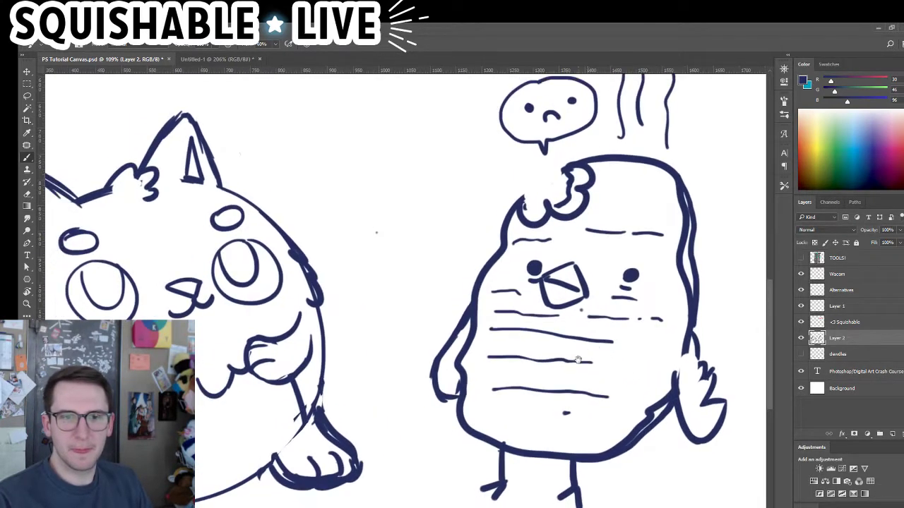
{"action": "left_click_drag", "start_coordinate": [432, 377], "coordinate": [567, 324]}
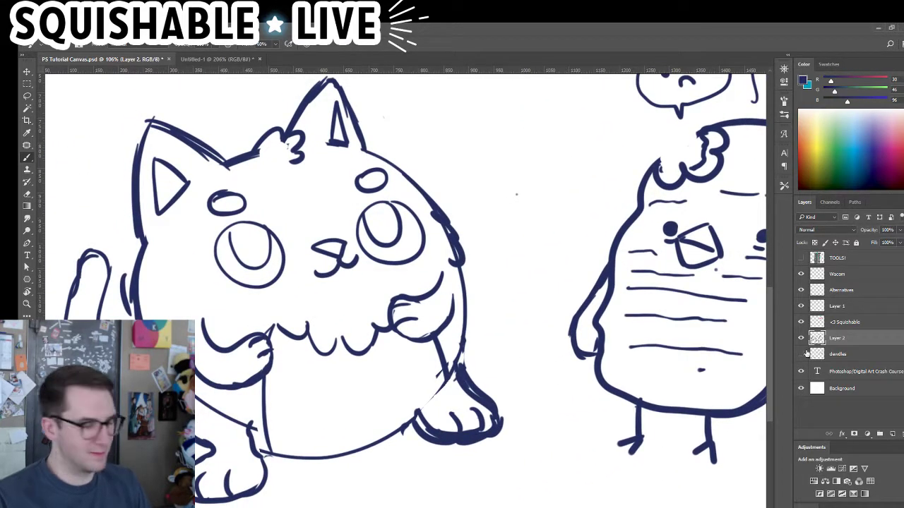
{"action": "key", "text": "l"}
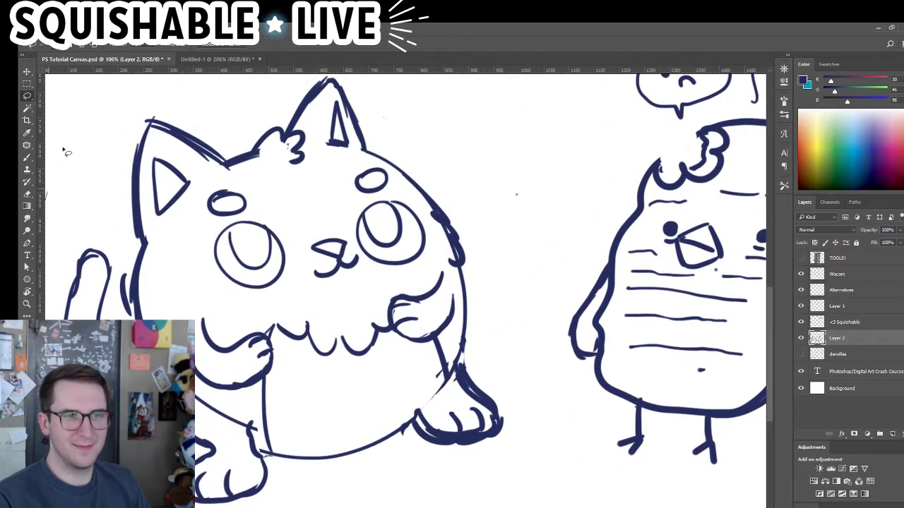
{"action": "mouse_move", "coordinate": [65, 152]}
{"action": "left_mouse_down"}
{"action": "mouse_move", "coordinate": [476, 127]}
{"action": "mouse_move", "coordinate": [551, 342]}
{"action": "mouse_move", "coordinate": [367, 504]}
{"action": "left_mouse_up"}
{"action": "key", "text": "ctrl+t"}
{"action": "mouse_move", "coordinate": [592, 411]}
{"action": "left_mouse_down"}
{"action": "mouse_move", "coordinate": [610, 416]}
{"action": "mouse_move", "coordinate": [598, 445]}
{"action": "left_mouse_up"}
{"action": "left_click_drag", "start_coordinate": [459, 421], "coordinate": [465, 404]}
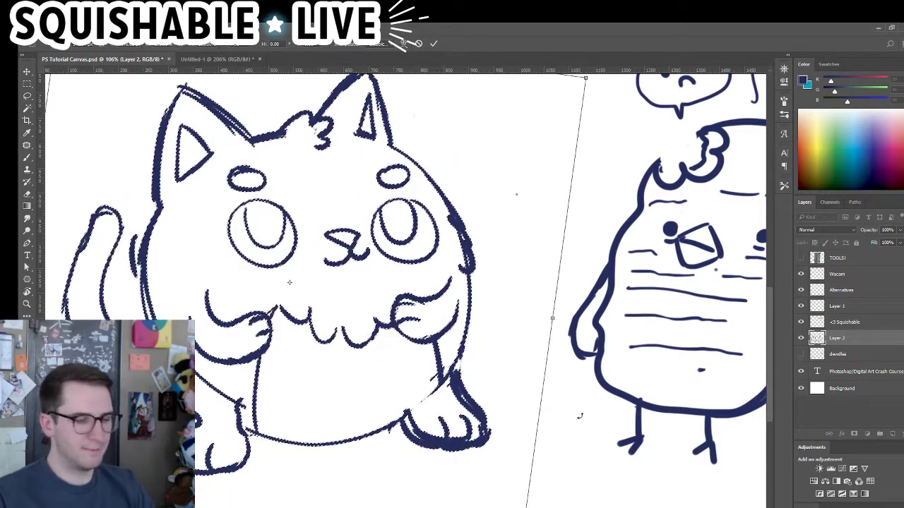
{"action": "key", "text": "Return"}
Move the cat and nugget drawings together slightly right and down on the canvas
{"action": "key", "text": "ctrl+0"}
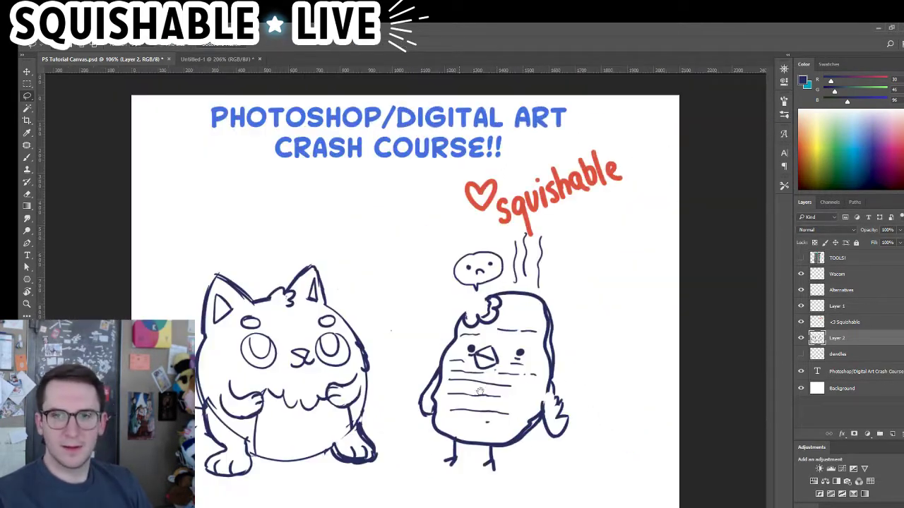
{"action": "key", "text": "v"}
{"action": "left_click_drag", "start_coordinate": [484, 396], "coordinate": [521, 406]}
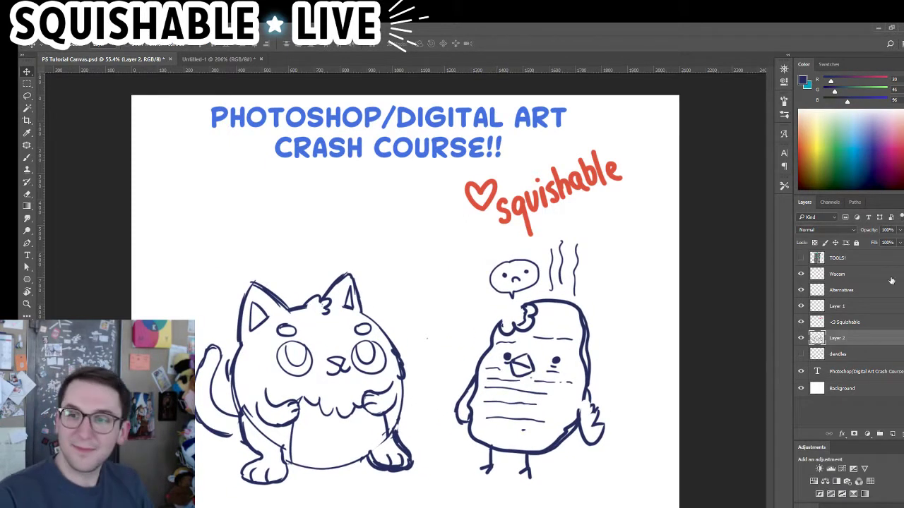
Lower the opacity of Layer 2 to 18% and add a new empty layer directly above it
{"action": "left_click", "coordinate": [900, 233]}
{"action": "left_click_drag", "start_coordinate": [888, 242], "coordinate": [876, 244]}
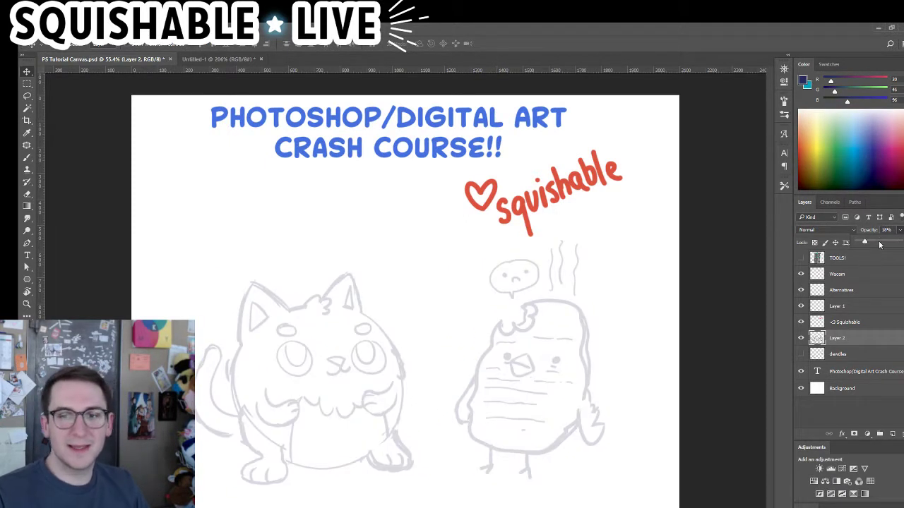
{"action": "left_click", "coordinate": [859, 344]}
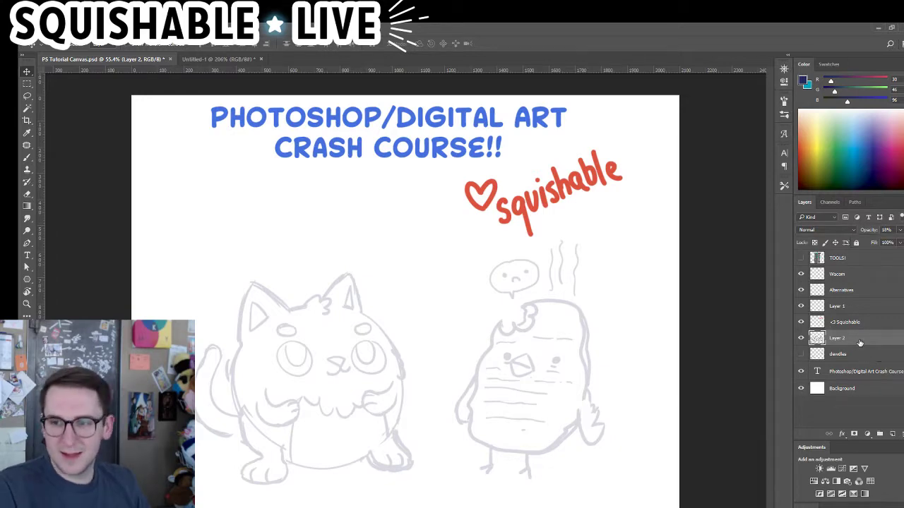
{"action": "left_click", "coordinate": [891, 433]}
{"action": "scroll", "coordinate": [379, 365], "scroll_direction": "up", "scroll_amount": 2}
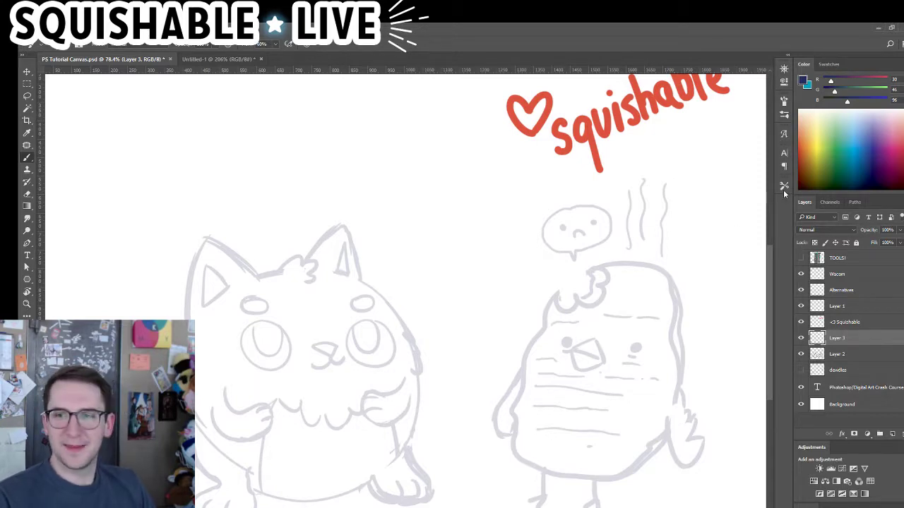
Choose the Kyle's Inkbox Tech Pen Micron 0.5 tool preset and reset the drawing colours to black and white
{"action": "left_click", "coordinate": [784, 189]}
{"action": "mouse_move", "coordinate": [770, 264]}
{"action": "left_mouse_down"}
{"action": "mouse_move", "coordinate": [772, 402]}
{"action": "mouse_move", "coordinate": [773, 383]}
{"action": "left_mouse_up"}
{"action": "left_click", "coordinate": [740, 202]}
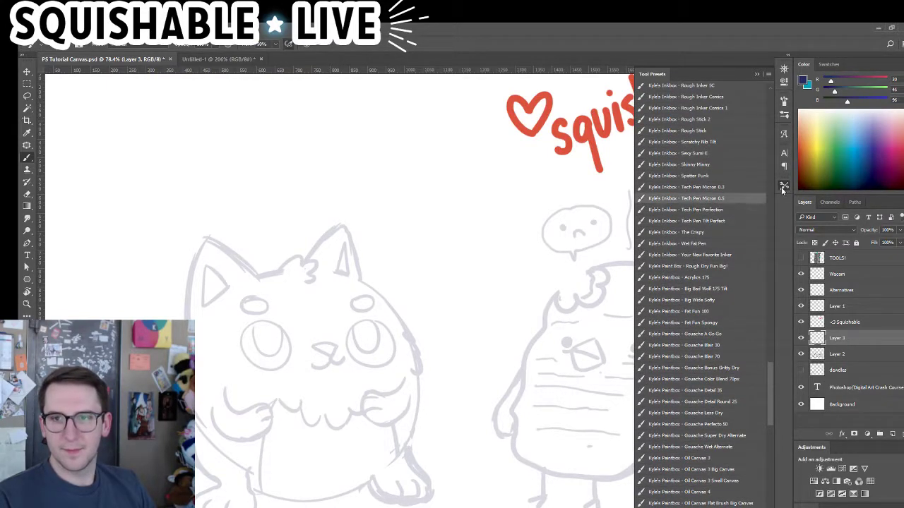
{"action": "mouse_move", "coordinate": [409, 312]}
{"action": "left_mouse_down"}
{"action": "mouse_move", "coordinate": [429, 350]}
{"action": "mouse_move", "coordinate": [552, 397]}
{"action": "mouse_move", "coordinate": [535, 264]}
{"action": "left_mouse_up"}
{"action": "key", "text": "ctrl+z"}
{"action": "key", "text": "d"}
Try out the black pen with loose scribbles over the cat sketch, and undo them
{"action": "scroll", "coordinate": [317, 388], "scroll_direction": "up", "scroll_amount": 3}
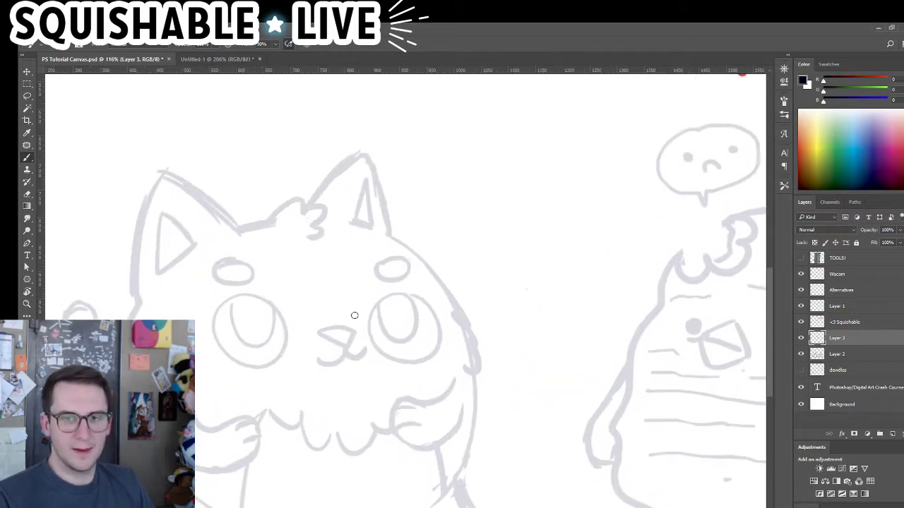
{"action": "mouse_move", "coordinate": [232, 341]}
{"action": "left_mouse_down"}
{"action": "mouse_move", "coordinate": [392, 378]}
{"action": "mouse_move", "coordinate": [455, 162]}
{"action": "left_mouse_up"}
{"action": "mouse_move", "coordinate": [508, 213]}
{"action": "left_mouse_down"}
{"action": "mouse_move", "coordinate": [438, 280]}
{"action": "mouse_move", "coordinate": [579, 295]}
{"action": "mouse_move", "coordinate": [465, 297]}
{"action": "left_mouse_up"}
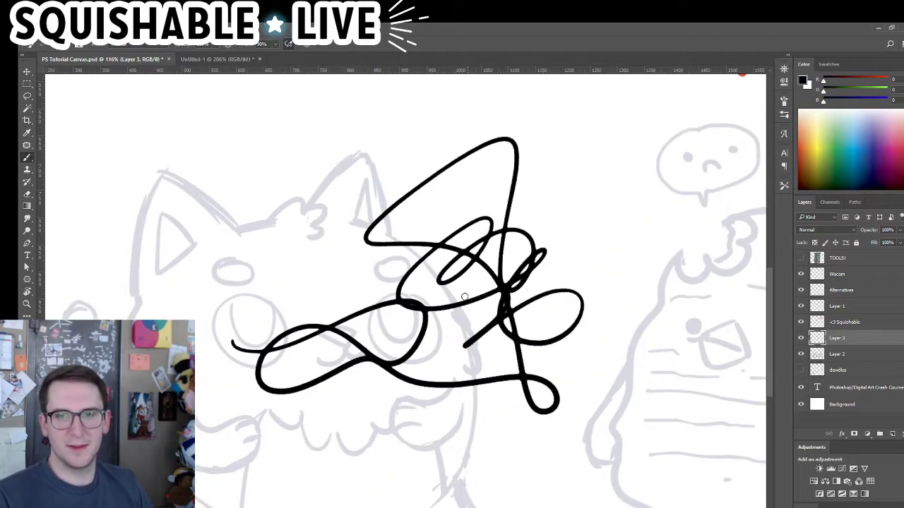
{"action": "key", "text": "ctrl+z"}
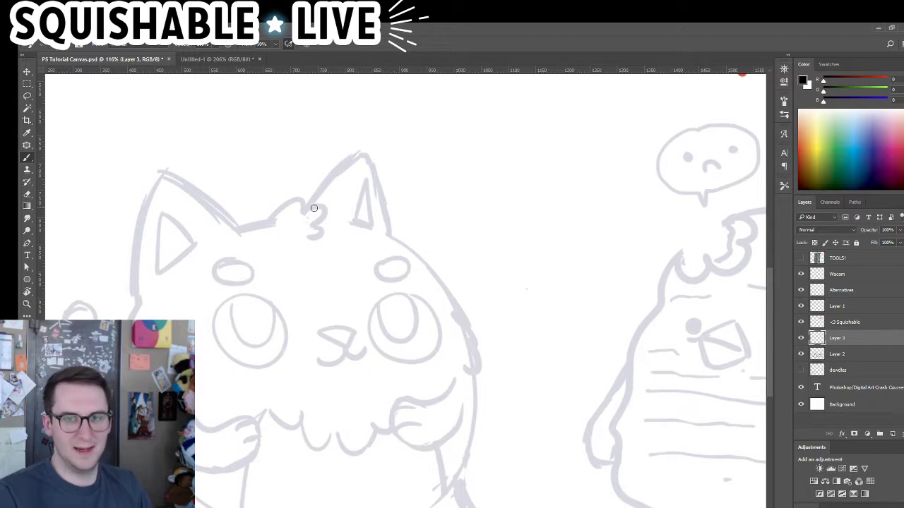
{"action": "key", "text": "ctrl+z"}
{"action": "left_click_drag", "start_coordinate": [303, 205], "coordinate": [328, 185]}
{"action": "key", "text": "ctrl+z"}
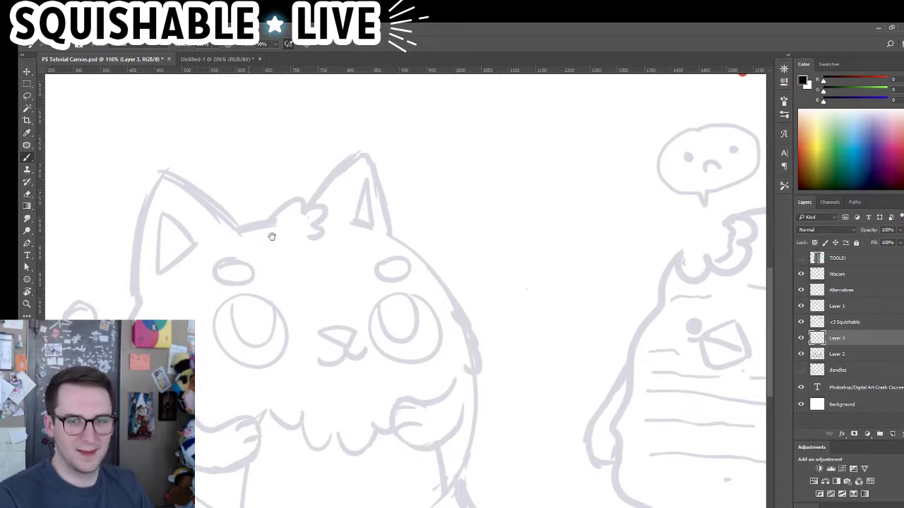
Ink the small fur tufts below the cat's left ear and the upper cheek line, undoing strokes that miss
{"action": "scroll", "coordinate": [272, 211], "scroll_direction": "up", "scroll_amount": 3}
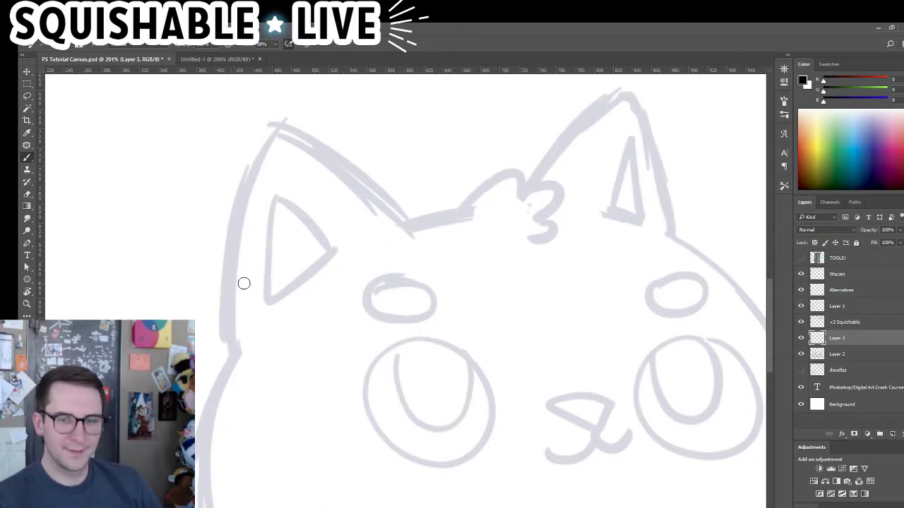
{"action": "mouse_move", "coordinate": [225, 336]}
{"action": "left_mouse_down"}
{"action": "mouse_move", "coordinate": [210, 355]}
{"action": "mouse_move", "coordinate": [221, 382]}
{"action": "mouse_move", "coordinate": [205, 470]}
{"action": "left_mouse_up"}
{"action": "key", "text": "ctrl+z"}
{"action": "key", "text": "ctrl+z"}
{"action": "left_click", "coordinate": [213, 404]}
{"action": "key", "text": "ctrl+z"}
{"action": "left_click_drag", "start_coordinate": [211, 391], "coordinate": [200, 459]}
{"action": "key", "text": "ctrl+z"}
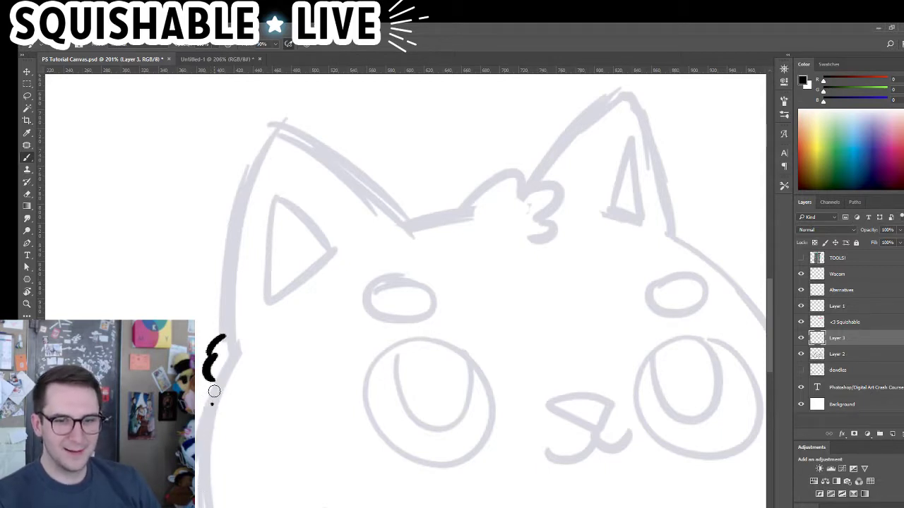
{"action": "left_click_drag", "start_coordinate": [214, 388], "coordinate": [205, 479]}
{"action": "key", "text": "ctrl+z"}
{"action": "left_click_drag", "start_coordinate": [214, 385], "coordinate": [199, 467]}
{"action": "key", "text": "ctrl+z"}
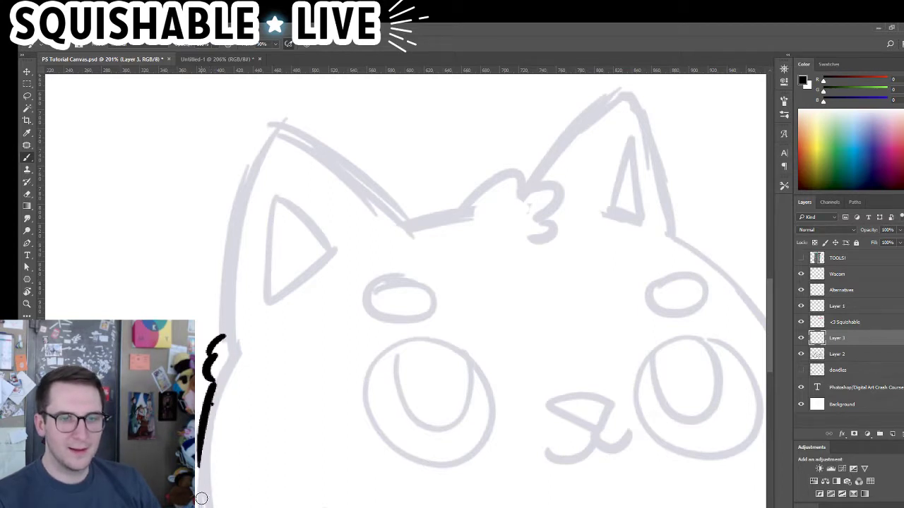
Ink the outer edge of the cat's left ear from the cheek tufts up to the tip with overlapping strokes
{"action": "left_click_drag", "start_coordinate": [225, 334], "coordinate": [238, 226]}
{"action": "left_click_drag", "start_coordinate": [226, 307], "coordinate": [240, 202]}
{"action": "left_click_drag", "start_coordinate": [227, 272], "coordinate": [246, 186]}
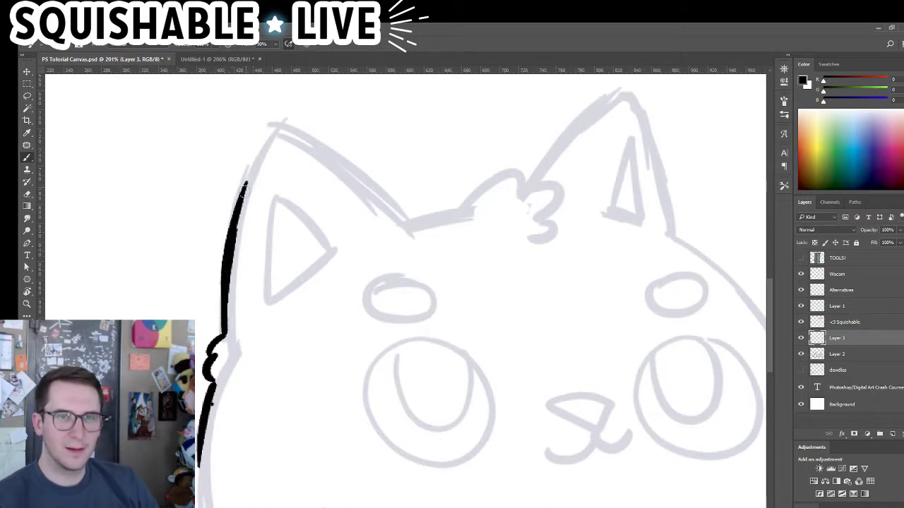
{"action": "left_click_drag", "start_coordinate": [228, 256], "coordinate": [252, 172]}
{"action": "left_click_drag", "start_coordinate": [239, 223], "coordinate": [261, 151]}
{"action": "left_click_drag", "start_coordinate": [249, 187], "coordinate": [274, 132]}
{"action": "left_click_drag", "start_coordinate": [250, 169], "coordinate": [273, 133]}
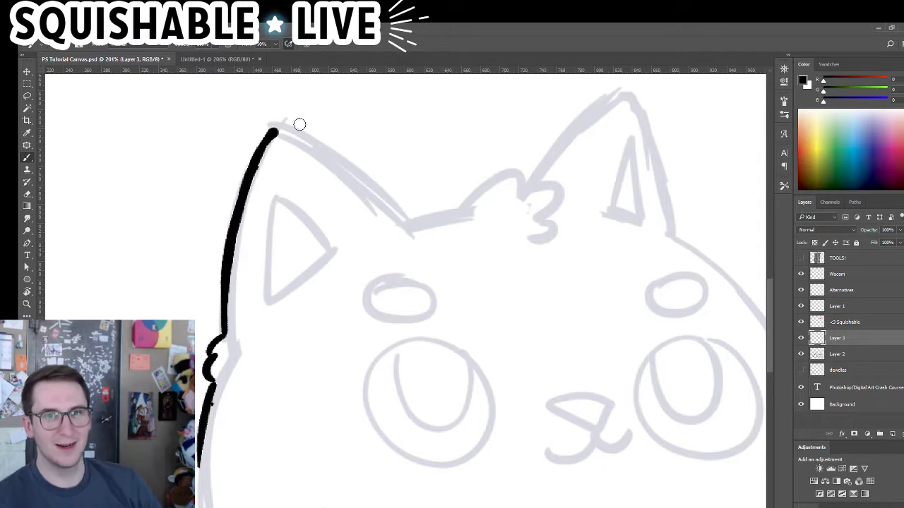
Rotate the canvas and ink the inner edge of the left ear from its tip to the base, redoing missed strokes
{"action": "left_click_drag", "start_coordinate": [362, 214], "coordinate": [359, 262]}
{"action": "key", "text": "r"}
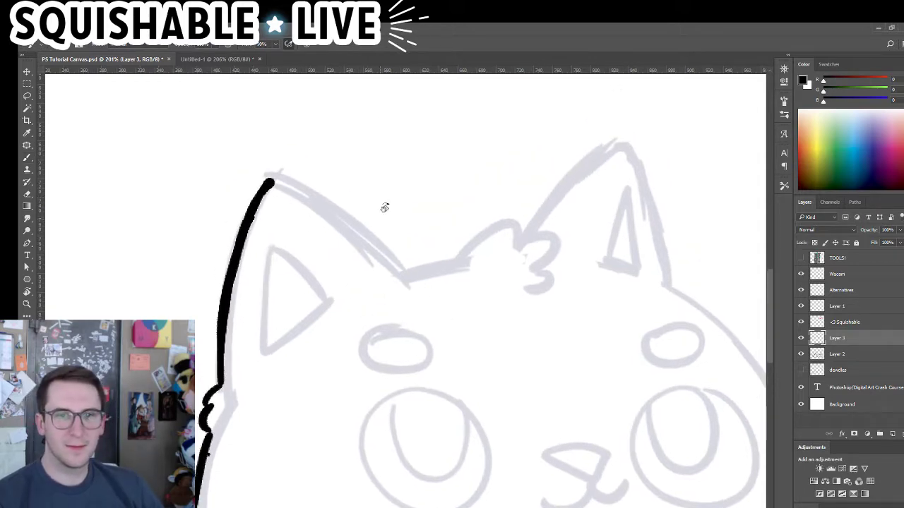
{"action": "mouse_move", "coordinate": [386, 205]}
{"action": "left_mouse_down"}
{"action": "mouse_move", "coordinate": [214, 232]}
{"action": "mouse_move", "coordinate": [213, 262]}
{"action": "left_mouse_up"}
{"action": "left_click_drag", "start_coordinate": [235, 390], "coordinate": [269, 428]}
{"action": "key", "text": "ctrl+z"}
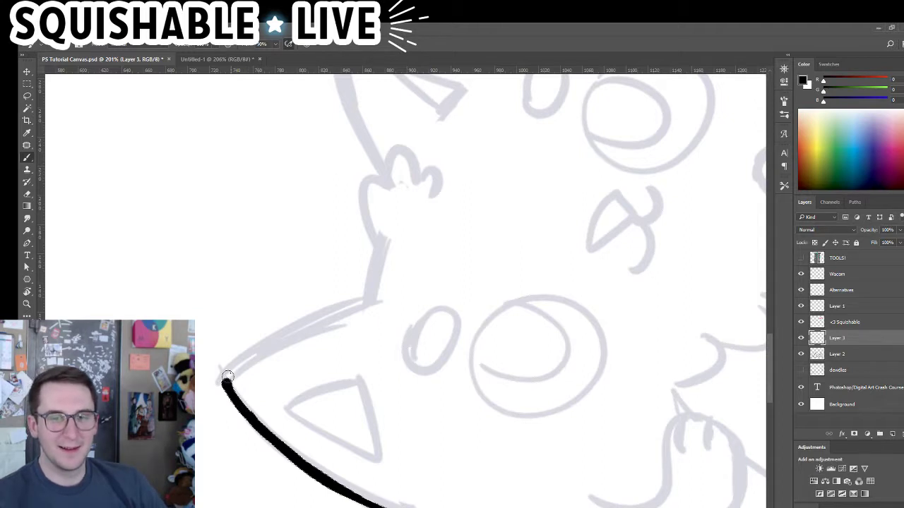
{"action": "mouse_move", "coordinate": [227, 377]}
{"action": "left_mouse_down"}
{"action": "mouse_move", "coordinate": [257, 345]}
{"action": "mouse_move", "coordinate": [267, 349]}
{"action": "mouse_move", "coordinate": [312, 325]}
{"action": "left_mouse_up"}
{"action": "key", "text": "ctrl+z"}
{"action": "key", "text": "ctrl+z"}
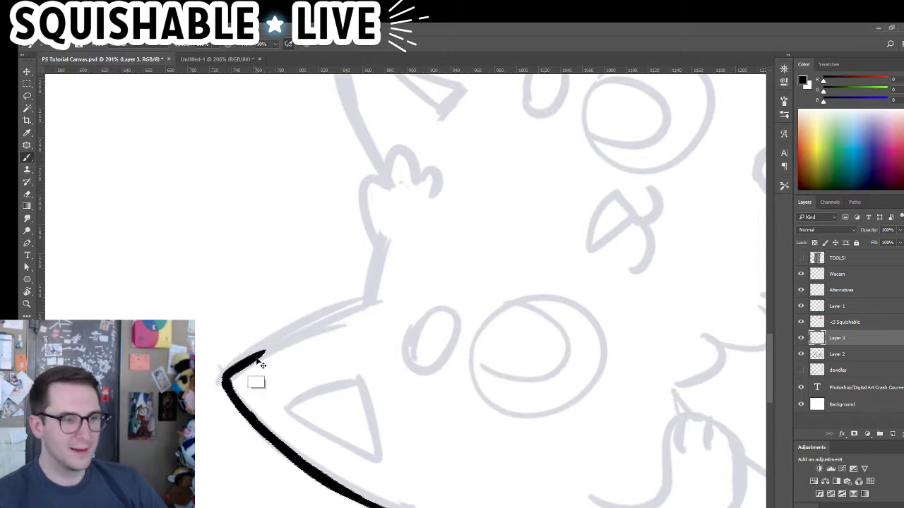
{"action": "key", "text": "ctrl+z"}
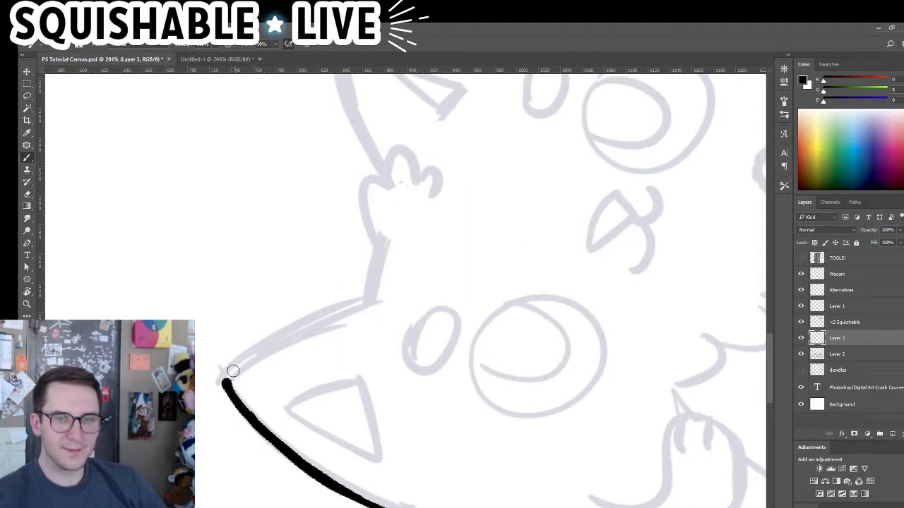
{"action": "mouse_move", "coordinate": [228, 377]}
{"action": "left_mouse_down"}
{"action": "mouse_move", "coordinate": [267, 348]}
{"action": "mouse_move", "coordinate": [228, 377]}
{"action": "mouse_move", "coordinate": [307, 323]}
{"action": "mouse_move", "coordinate": [278, 338]}
{"action": "mouse_move", "coordinate": [367, 295]}
{"action": "left_mouse_up"}
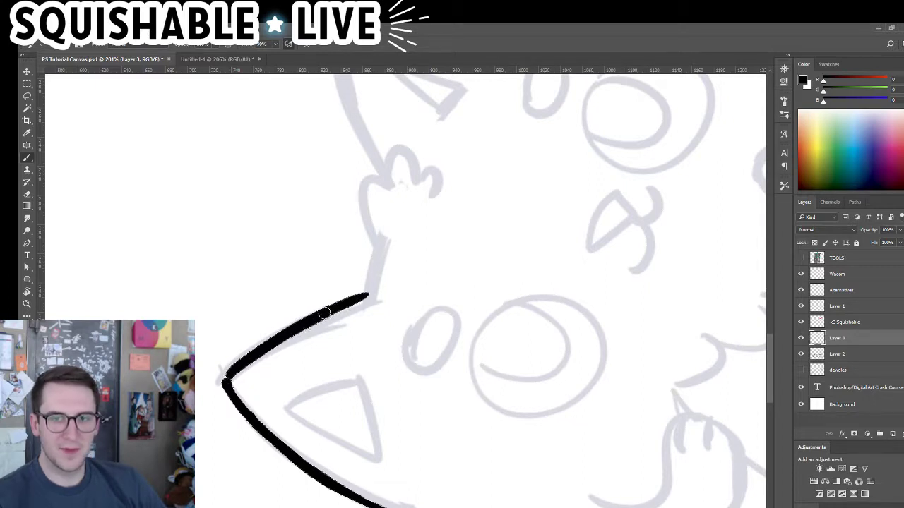
Turn the canvas partway back and ink the head line between the ears, including the curled hair tuft
{"action": "key", "text": "r"}
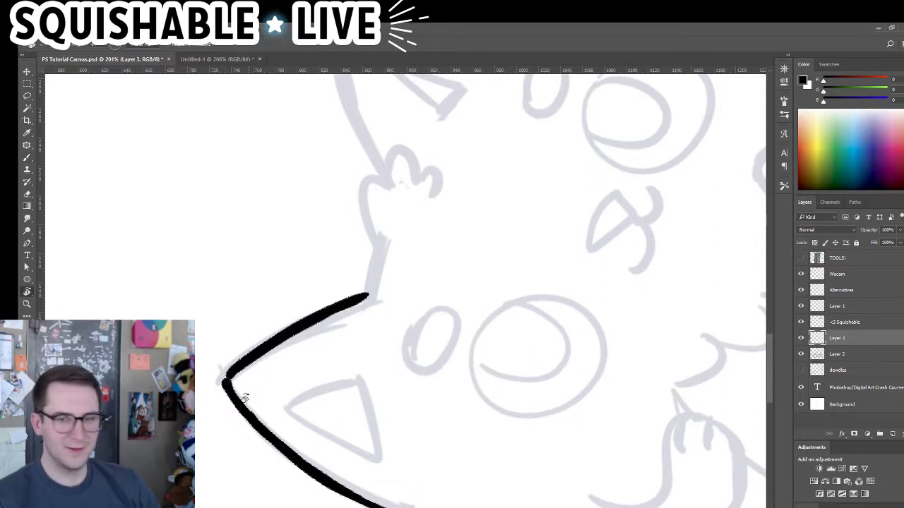
{"action": "left_click_drag", "start_coordinate": [245, 398], "coordinate": [225, 335]}
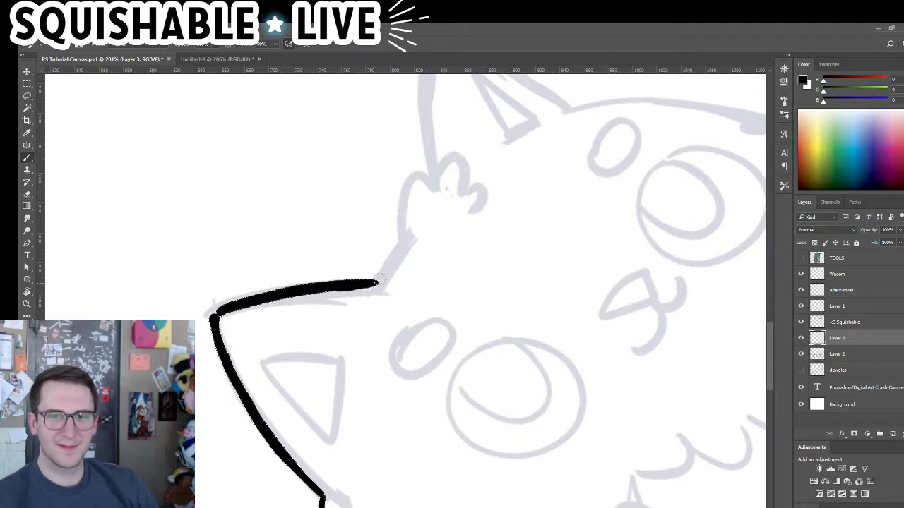
{"action": "mouse_move", "coordinate": [379, 278]}
{"action": "left_mouse_down"}
{"action": "mouse_move", "coordinate": [403, 180]}
{"action": "mouse_move", "coordinate": [468, 167]}
{"action": "mouse_move", "coordinate": [468, 177]}
{"action": "mouse_move", "coordinate": [464, 165]}
{"action": "mouse_move", "coordinate": [459, 197]}
{"action": "left_mouse_up"}
{"action": "left_click_drag", "start_coordinate": [463, 295], "coordinate": [430, 432]}
Ink the inner edge of the right ear from the hair tuft up and round its tip, undoing strokes that miss
{"action": "left_click_drag", "start_coordinate": [396, 299], "coordinate": [403, 191]}
{"action": "key", "text": "ctrl+z"}
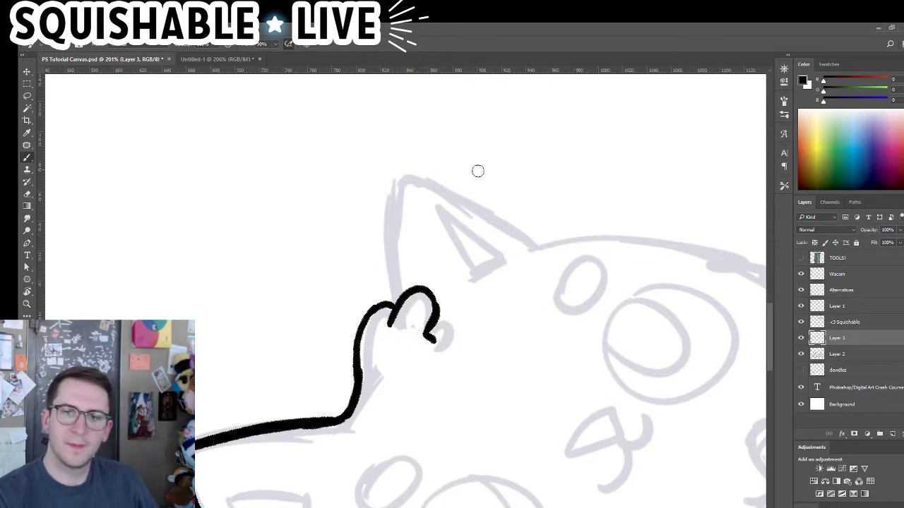
{"action": "left_click_drag", "start_coordinate": [394, 297], "coordinate": [393, 228]}
{"action": "key", "text": "ctrl+z"}
{"action": "left_click_drag", "start_coordinate": [394, 300], "coordinate": [393, 239]}
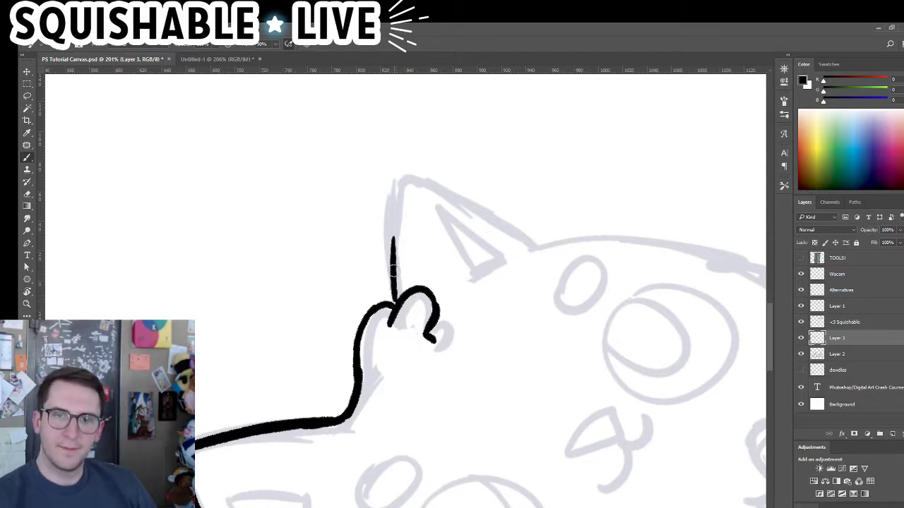
{"action": "left_click_drag", "start_coordinate": [393, 270], "coordinate": [400, 196]}
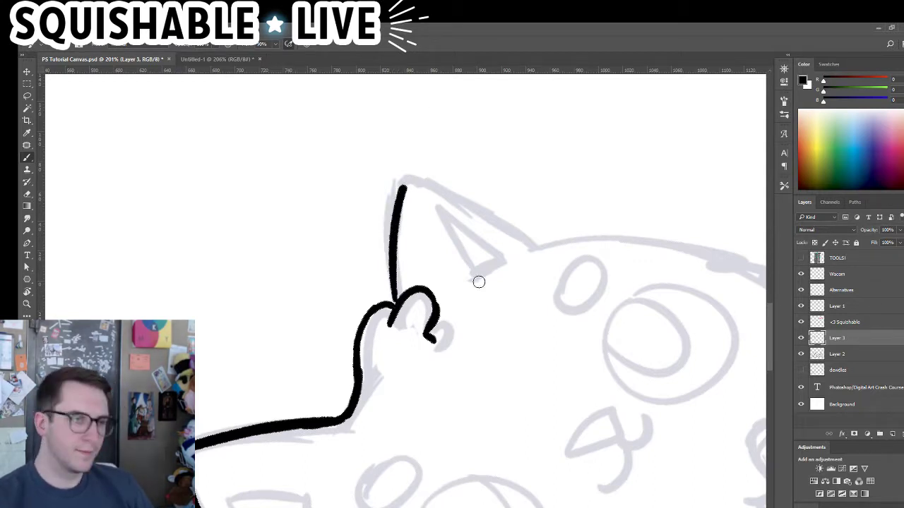
{"action": "key", "text": "Escape"}
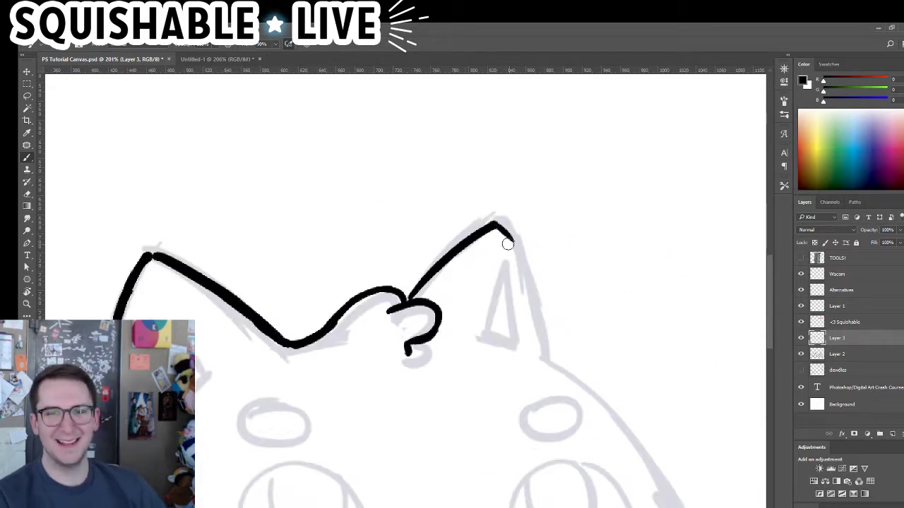
{"action": "left_click_drag", "start_coordinate": [493, 224], "coordinate": [509, 230]}
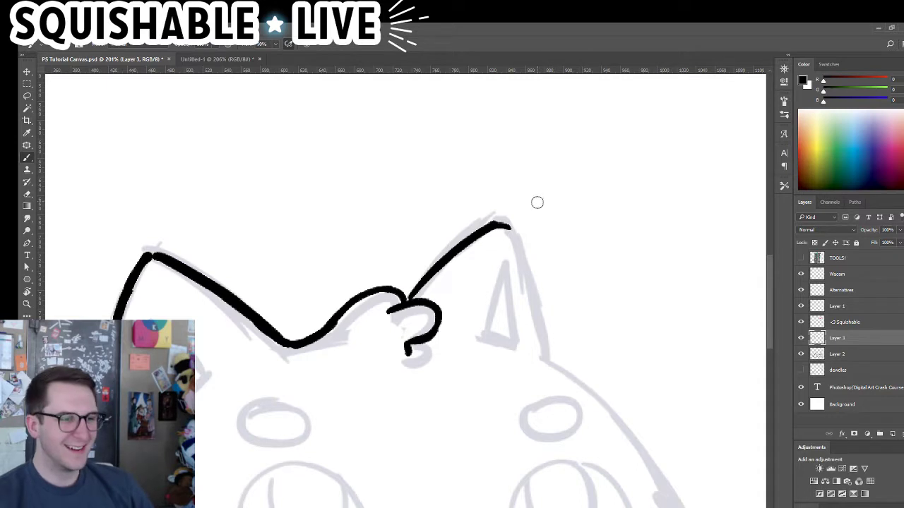
Ink the outer edge of the right ear with the canvas rotated, and add a small fur bump at its base
{"action": "mouse_move", "coordinate": [503, 224]}
{"action": "left_mouse_down"}
{"action": "mouse_move", "coordinate": [514, 264]}
{"action": "mouse_move", "coordinate": [529, 268]}
{"action": "mouse_move", "coordinate": [548, 357]}
{"action": "mouse_move", "coordinate": [462, 324]}
{"action": "left_mouse_up"}
{"action": "key", "text": "space"}
{"action": "key", "text": "r"}
{"action": "mouse_move", "coordinate": [554, 279]}
{"action": "left_mouse_down"}
{"action": "mouse_move", "coordinate": [551, 230]}
{"action": "mouse_move", "coordinate": [501, 221]}
{"action": "left_mouse_up"}
{"action": "key", "text": "b"}
{"action": "left_click_drag", "start_coordinate": [464, 254], "coordinate": [487, 245]}
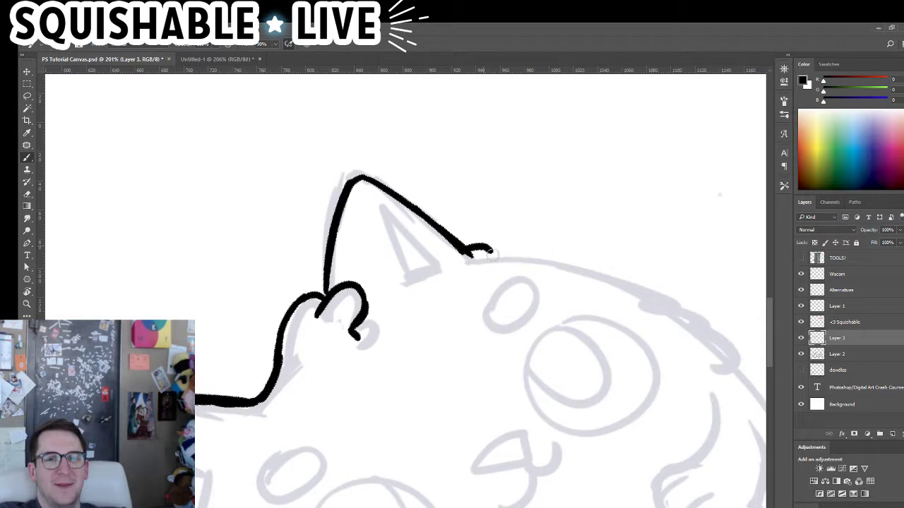
Rotate the canvas further and ink the right side of the head from the ear's fur bump to the cheek fur
{"action": "key", "text": "r"}
{"action": "mouse_move", "coordinate": [550, 218]}
{"action": "left_mouse_down"}
{"action": "mouse_move", "coordinate": [454, 188]}
{"action": "mouse_move", "coordinate": [453, 222]}
{"action": "mouse_move", "coordinate": [505, 186]}
{"action": "mouse_move", "coordinate": [571, 176]}
{"action": "left_mouse_up"}
{"action": "key", "text": "b"}
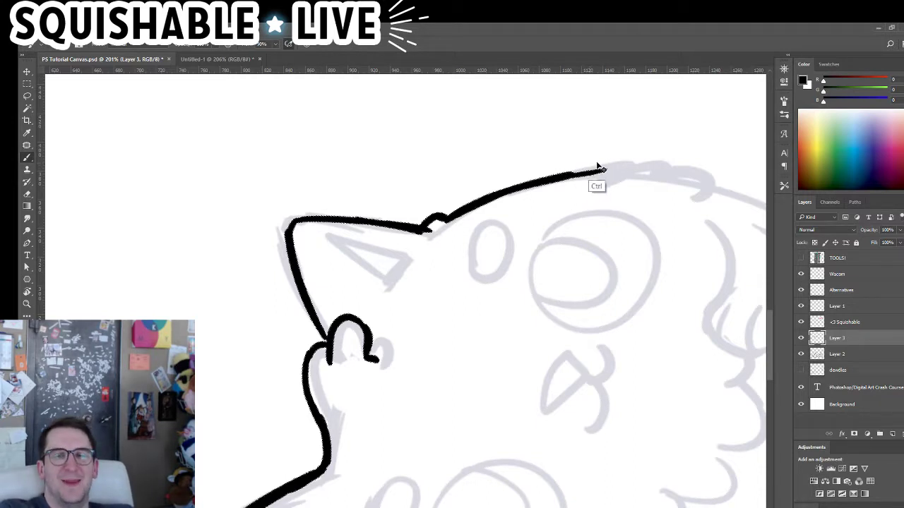
{"action": "left_click_drag", "start_coordinate": [558, 178], "coordinate": [613, 163]}
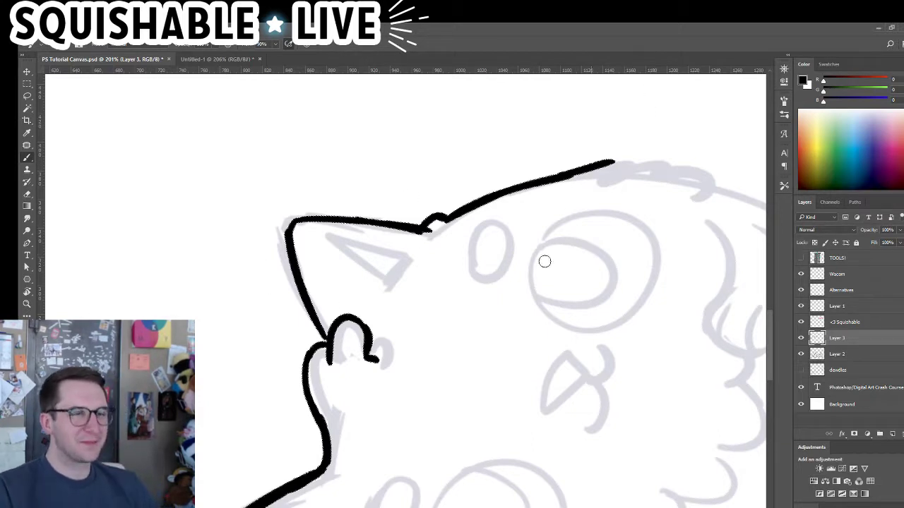
Continue with the Brush and ink the overlapping fur tufts along the cat's right cheek
{"action": "left_click", "coordinate": [23, 196]}
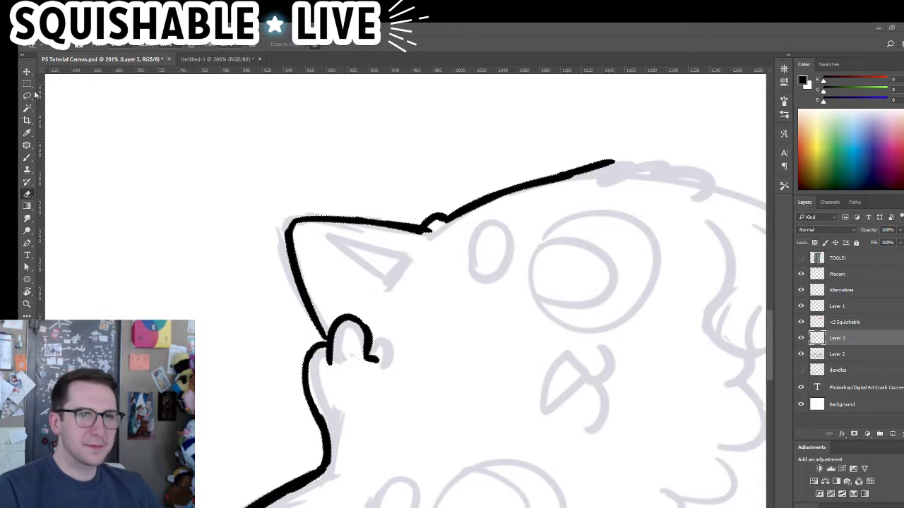
{"action": "left_click", "coordinate": [27, 157]}
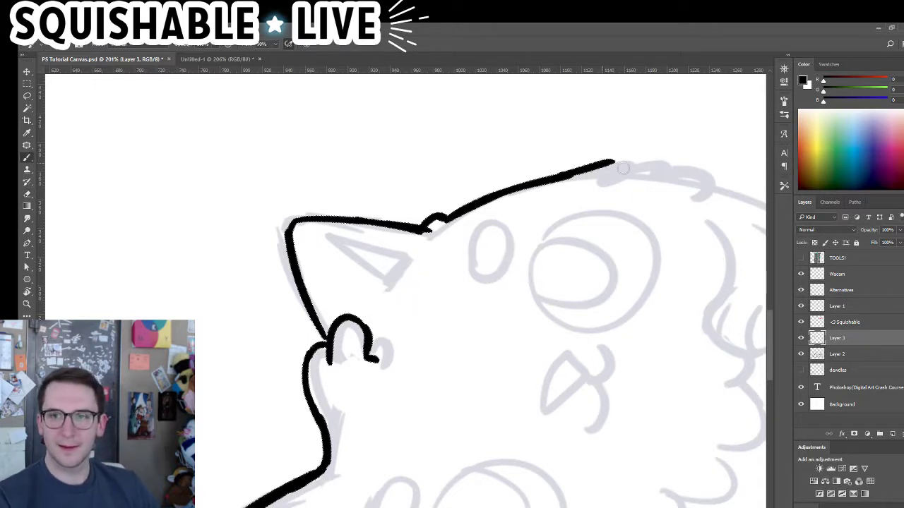
{"action": "left_click_drag", "start_coordinate": [622, 168], "coordinate": [659, 172]}
{"action": "left_click_drag", "start_coordinate": [631, 221], "coordinate": [508, 242]}
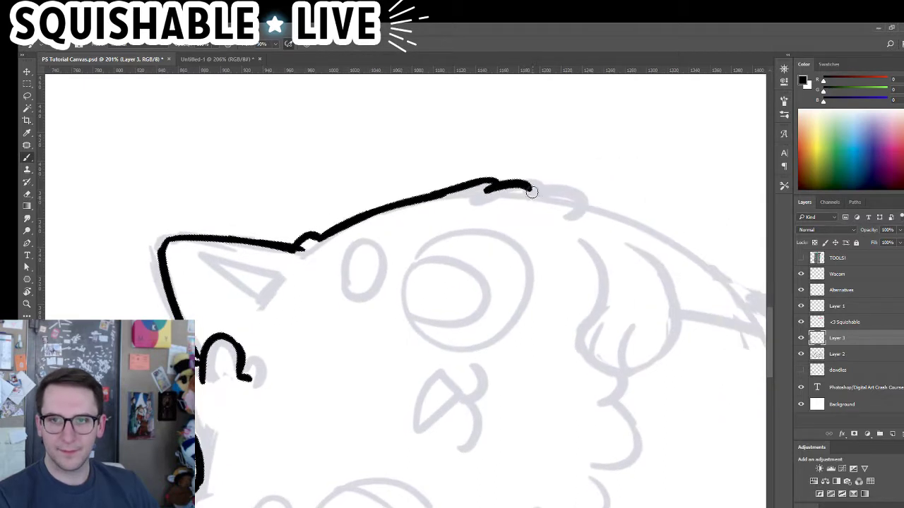
{"action": "mouse_move", "coordinate": [538, 187]}
{"action": "left_mouse_down"}
{"action": "mouse_move", "coordinate": [585, 208]}
{"action": "mouse_move", "coordinate": [526, 258]}
{"action": "mouse_move", "coordinate": [512, 258]}
{"action": "mouse_move", "coordinate": [469, 207]}
{"action": "left_mouse_up"}
{"action": "mouse_move", "coordinate": [477, 168]}
{"action": "left_mouse_down"}
{"action": "mouse_move", "coordinate": [448, 264]}
{"action": "mouse_move", "coordinate": [416, 238]}
{"action": "mouse_move", "coordinate": [460, 228]}
{"action": "left_mouse_up"}
{"action": "key", "text": "ctrl+z"}
Ink the right side of the body in one long curve from the cheek tufts to the leg, redoing missed strokes
{"action": "mouse_move", "coordinate": [431, 233]}
{"action": "left_mouse_down"}
{"action": "mouse_move", "coordinate": [480, 227]}
{"action": "mouse_move", "coordinate": [579, 246]}
{"action": "left_mouse_up"}
{"action": "key", "text": "ctrl+z"}
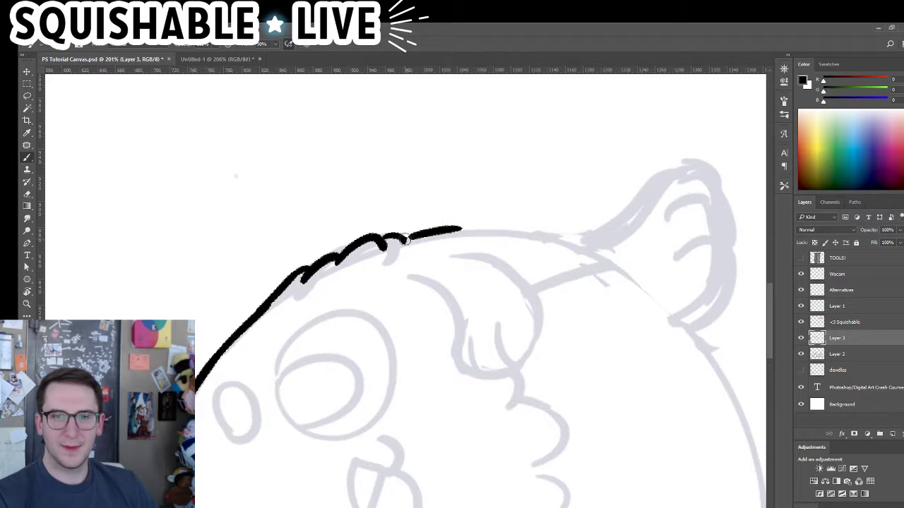
{"action": "mouse_move", "coordinate": [407, 240]}
{"action": "left_mouse_down"}
{"action": "mouse_move", "coordinate": [464, 227]}
{"action": "mouse_move", "coordinate": [577, 254]}
{"action": "left_mouse_up"}
{"action": "key", "text": "ctrl+z"}
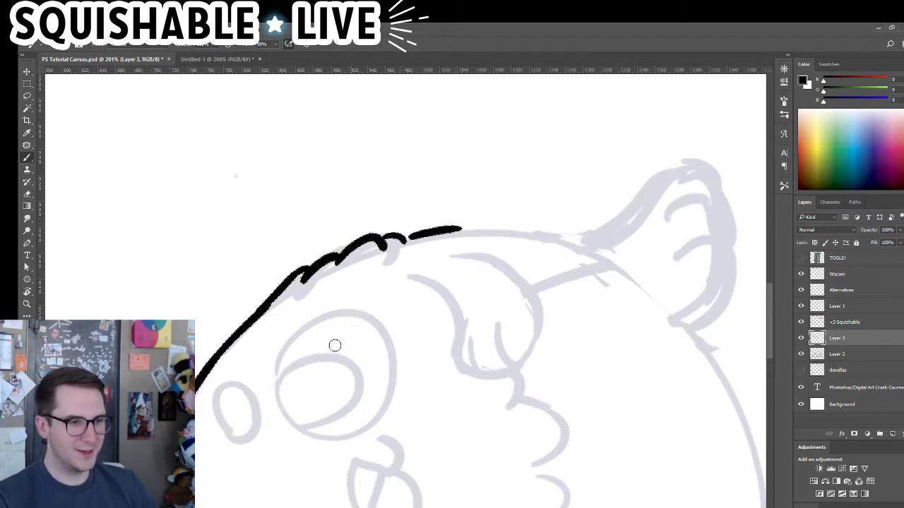
{"action": "mouse_move", "coordinate": [429, 233]}
{"action": "left_mouse_down"}
{"action": "mouse_move", "coordinate": [480, 225]}
{"action": "mouse_move", "coordinate": [554, 240]}
{"action": "left_mouse_up"}
{"action": "key", "text": "ctrl+z"}
{"action": "mouse_move", "coordinate": [429, 234]}
{"action": "left_mouse_down"}
{"action": "mouse_move", "coordinate": [536, 227]}
{"action": "mouse_move", "coordinate": [575, 239]}
{"action": "mouse_move", "coordinate": [487, 225]}
{"action": "mouse_move", "coordinate": [603, 252]}
{"action": "left_mouse_up"}
{"action": "key", "text": "ctrl+z"}
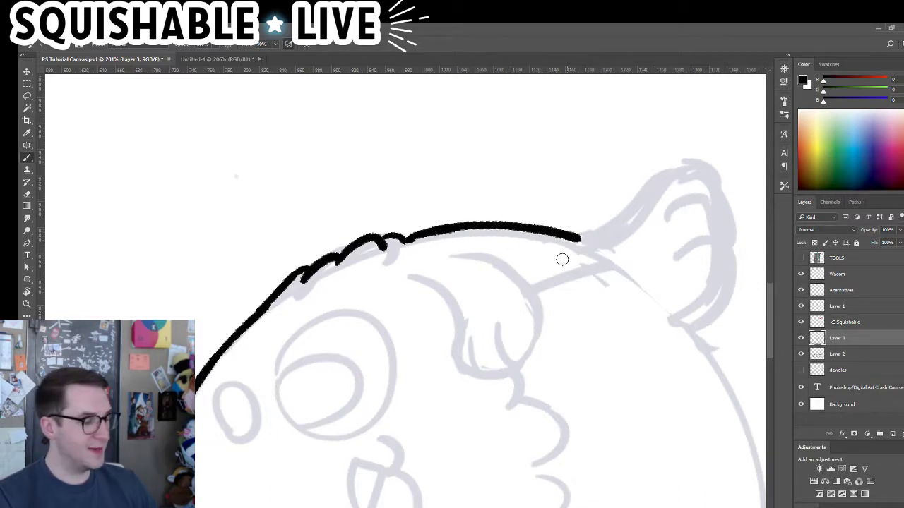
{"action": "left_click_drag", "start_coordinate": [507, 327], "coordinate": [500, 274]}
{"action": "key", "text": "Escape"}
{"action": "left_click_drag", "start_coordinate": [449, 392], "coordinate": [458, 277]}
Ink small fur tufts where the right side of the body meets the leg, undoing and redrawing missed strokes
{"action": "mouse_move", "coordinate": [491, 364]}
{"action": "left_mouse_down"}
{"action": "mouse_move", "coordinate": [499, 412]}
{"action": "mouse_move", "coordinate": [496, 405]}
{"action": "left_mouse_up"}
{"action": "key", "text": "ctrl+z"}
{"action": "key", "text": "ctrl+z"}
{"action": "key", "text": "ctrl+z"}
{"action": "key", "text": "ctrl+z"}
{"action": "key", "text": "ctrl+z"}
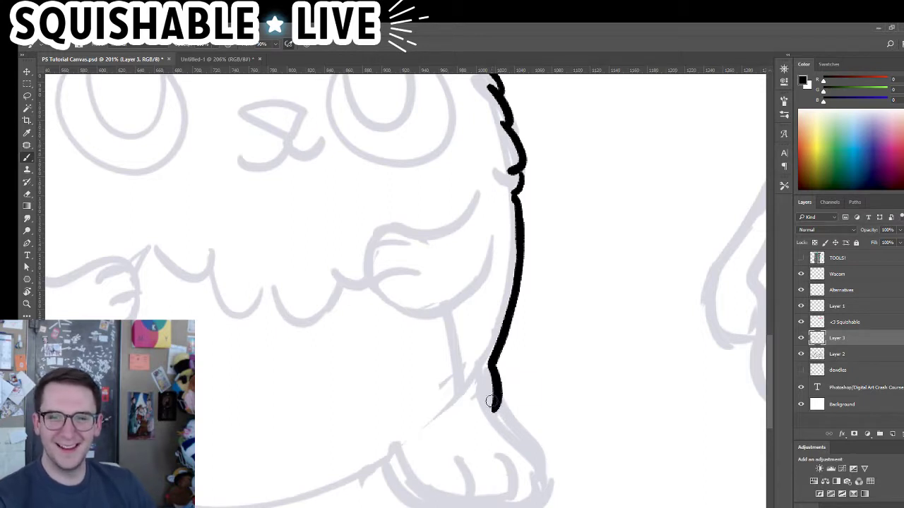
{"action": "key", "text": "ctrl+alt+z"}
{"action": "left_click_drag", "start_coordinate": [491, 365], "coordinate": [495, 402]}
{"action": "mouse_move", "coordinate": [389, 404]}
{"action": "left_mouse_down"}
{"action": "mouse_move", "coordinate": [403, 342]}
{"action": "mouse_move", "coordinate": [467, 436]}
{"action": "mouse_move", "coordinate": [439, 447]}
{"action": "mouse_move", "coordinate": [497, 457]}
{"action": "left_mouse_up"}
{"action": "key", "text": "ctrl+z"}
{"action": "key", "text": "ctrl+z"}
{"action": "key", "text": "ctrl+z"}
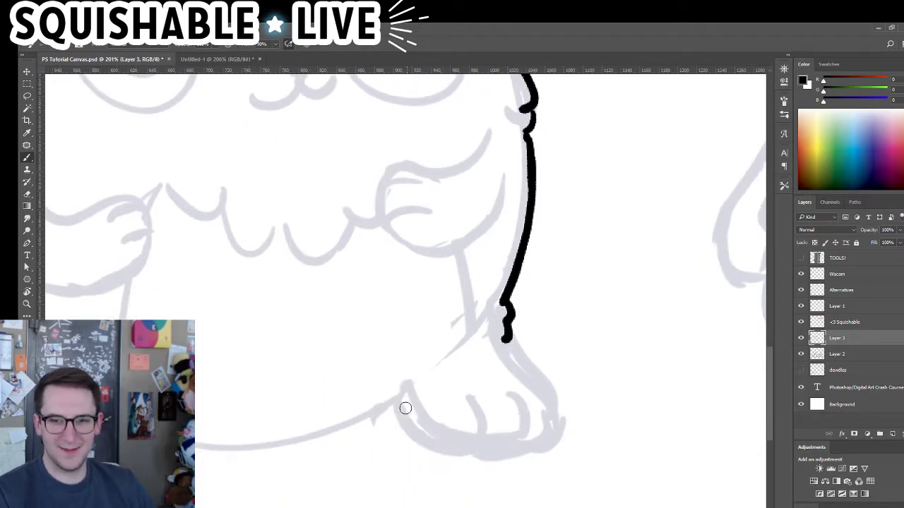
Ink the curved underside of the cat's right foot, replacing the first stroke with a cleaner one
{"action": "mouse_move", "coordinate": [403, 399]}
{"action": "left_mouse_down"}
{"action": "mouse_move", "coordinate": [452, 445]}
{"action": "mouse_move", "coordinate": [529, 421]}
{"action": "left_mouse_up"}
{"action": "key", "text": "ctrl+z"}
{"action": "mouse_move", "coordinate": [403, 407]}
{"action": "left_mouse_down"}
{"action": "mouse_move", "coordinate": [520, 442]}
{"action": "mouse_move", "coordinate": [549, 416]}
{"action": "left_mouse_up"}
Ink the outer edge of the right foot from the ankle tufts down to the sole line, undoing and redrawing missed strokes
{"action": "mouse_move", "coordinate": [506, 342]}
{"action": "left_mouse_down"}
{"action": "mouse_move", "coordinate": [539, 383]}
{"action": "mouse_move", "coordinate": [526, 372]}
{"action": "left_mouse_up"}
{"action": "key", "text": "ctrl+z"}
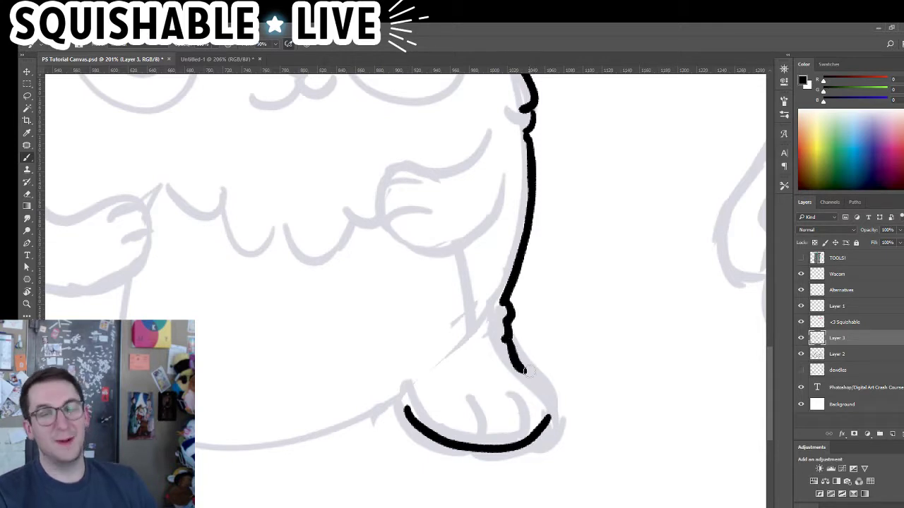
{"action": "key", "text": "ctrl+z"}
{"action": "left_click_drag", "start_coordinate": [505, 343], "coordinate": [542, 401]}
{"action": "key", "text": "ctrl+z"}
{"action": "key", "text": "ctrl+z"}
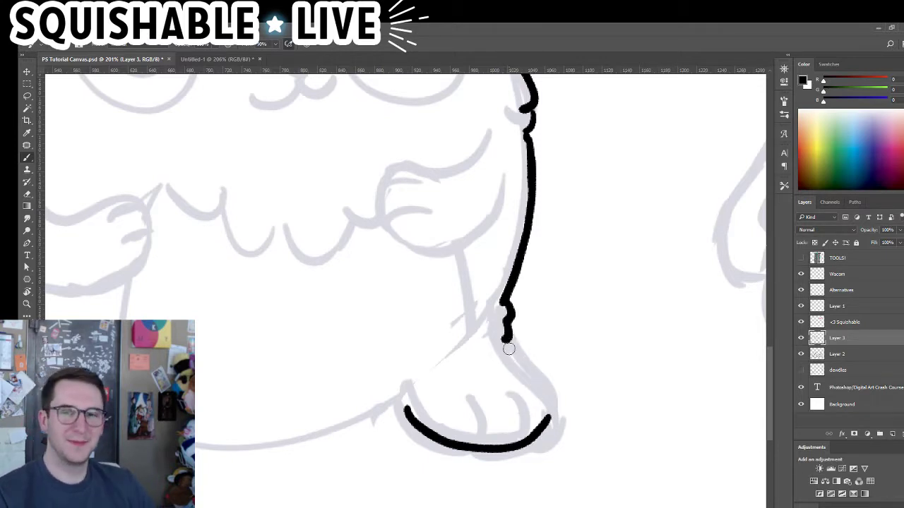
{"action": "left_click_drag", "start_coordinate": [505, 343], "coordinate": [549, 420]}
{"action": "key", "text": "ctrl+z"}
{"action": "key", "text": "z"}
{"action": "key", "text": "ctrl+z"}
{"action": "key", "text": "b"}
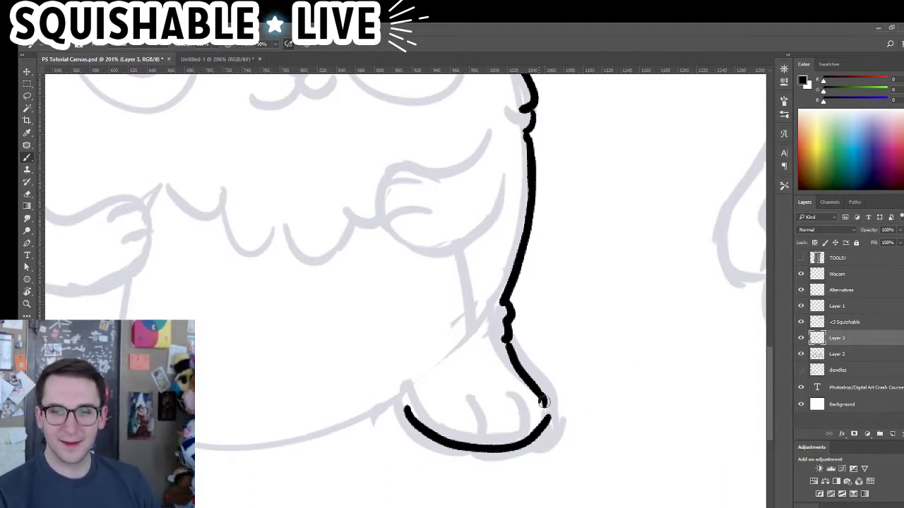
{"action": "left_click_drag", "start_coordinate": [542, 401], "coordinate": [549, 422]}
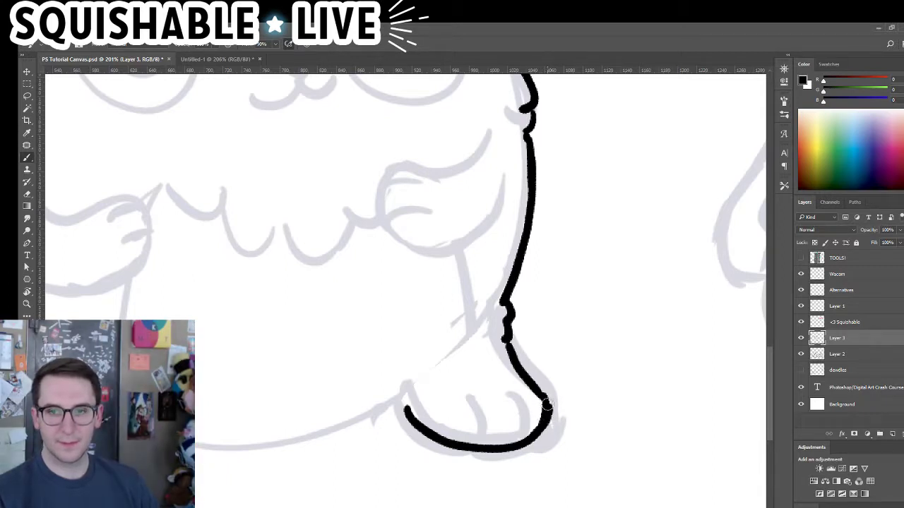
Ink the upper inside edge of the right foot and its two toe lines, redrawing strokes that miss the sketch
{"action": "left_click_drag", "start_coordinate": [471, 339], "coordinate": [426, 373]}
{"action": "left_click_drag", "start_coordinate": [469, 399], "coordinate": [486, 429]}
{"action": "key", "text": "ctrl+z"}
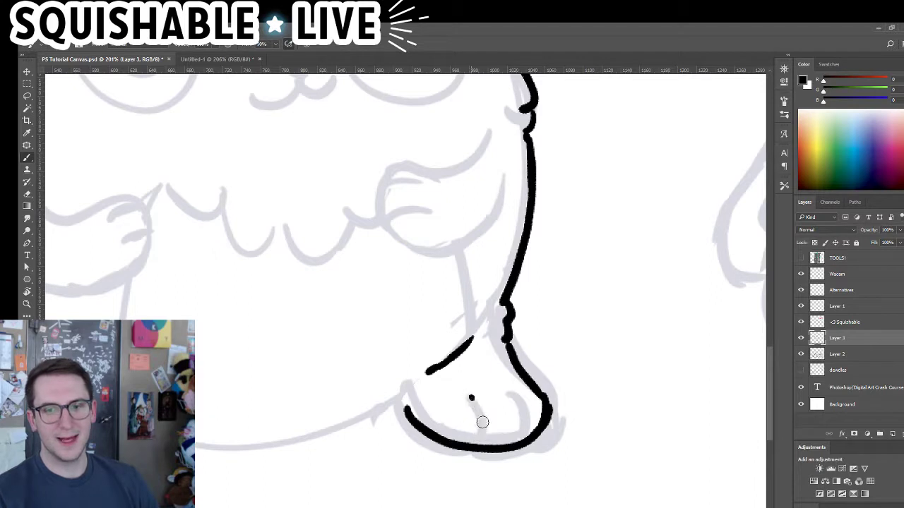
{"action": "left_click_drag", "start_coordinate": [470, 396], "coordinate": [480, 440]}
{"action": "left_click_drag", "start_coordinate": [510, 394], "coordinate": [529, 432]}
{"action": "key", "text": "ctrl+z"}
{"action": "left_click_drag", "start_coordinate": [511, 393], "coordinate": [524, 429]}
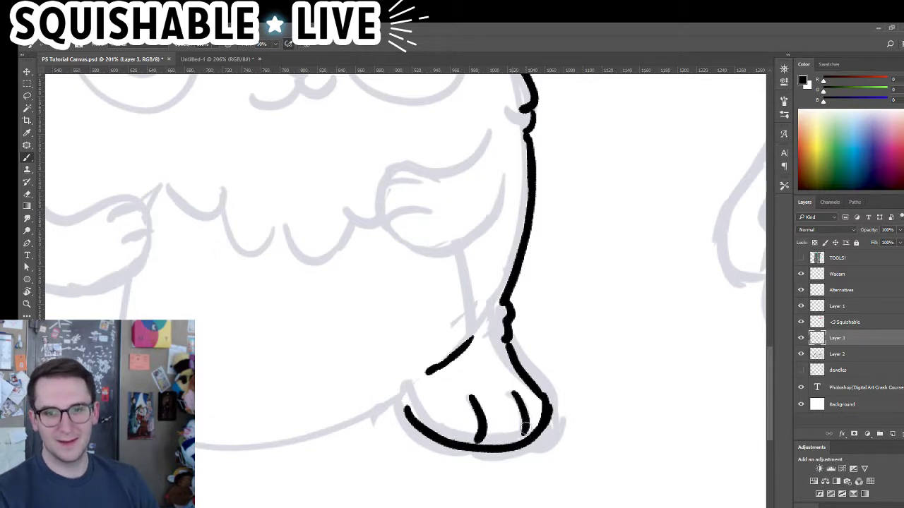
Ink the belly's bottom edge with small fur tufts from the right foot across to the left leg, undoing missed strokes
{"action": "left_click_drag", "start_coordinate": [429, 424], "coordinate": [507, 462]}
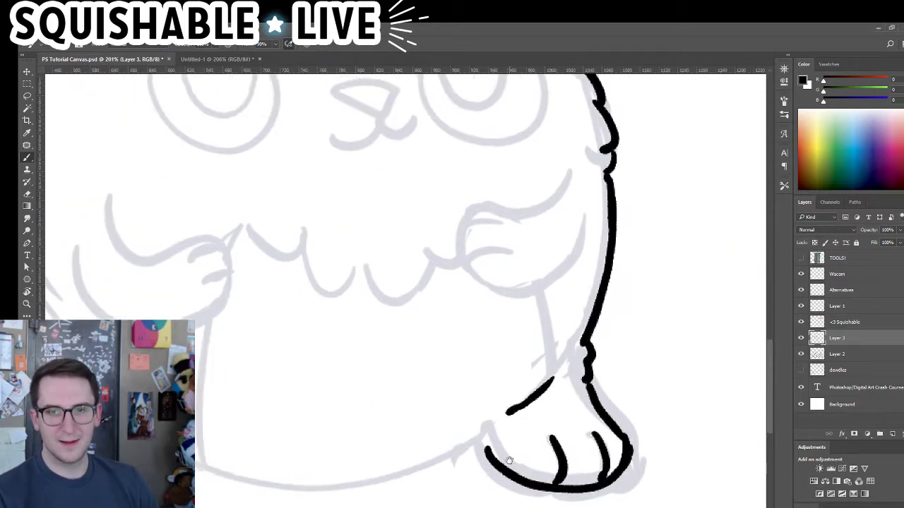
{"action": "left_click_drag", "start_coordinate": [463, 416], "coordinate": [504, 381]}
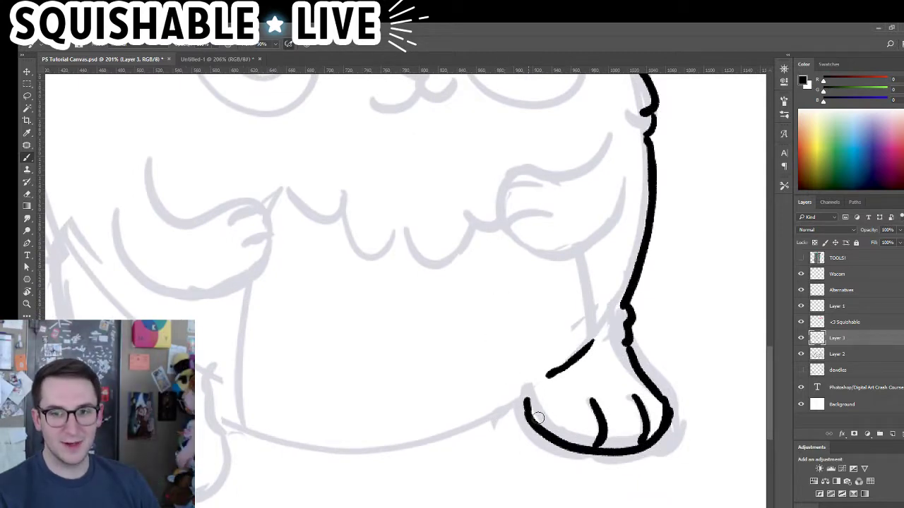
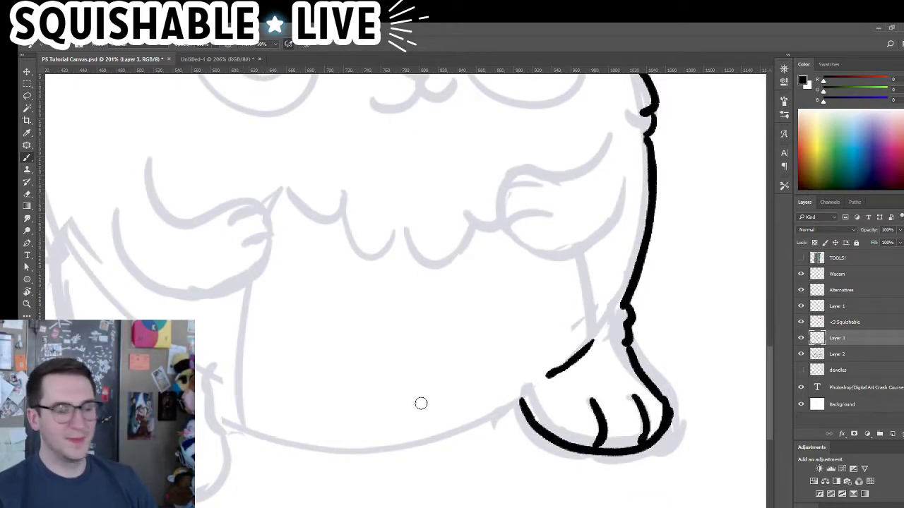
{"action": "mouse_move", "coordinate": [507, 407]}
{"action": "left_mouse_down"}
{"action": "mouse_move", "coordinate": [494, 419]}
{"action": "mouse_move", "coordinate": [452, 418]}
{"action": "left_mouse_up"}
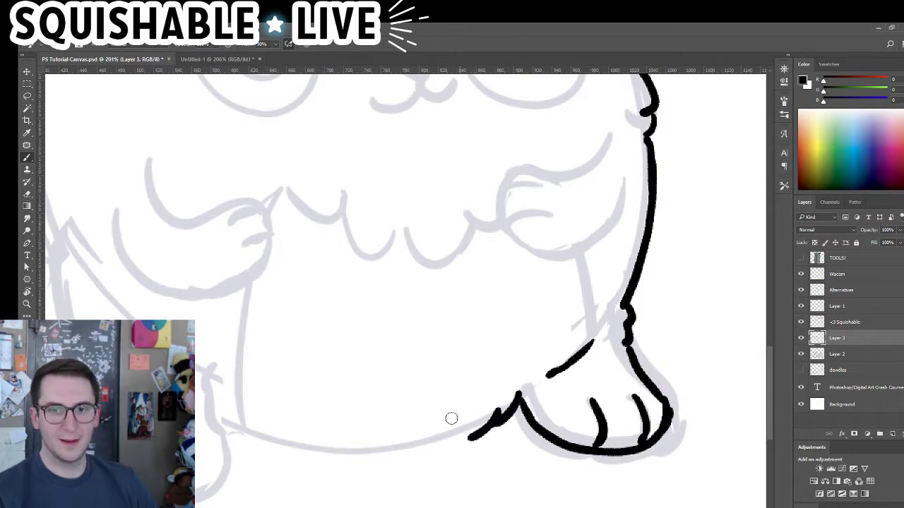
{"action": "mouse_move", "coordinate": [221, 404]}
{"action": "left_mouse_down"}
{"action": "mouse_move", "coordinate": [296, 435]}
{"action": "mouse_move", "coordinate": [263, 438]}
{"action": "mouse_move", "coordinate": [312, 449]}
{"action": "mouse_move", "coordinate": [307, 442]}
{"action": "mouse_move", "coordinate": [399, 449]}
{"action": "mouse_move", "coordinate": [442, 435]}
{"action": "left_mouse_up"}
{"action": "key", "text": "ctrl+z"}
{"action": "key", "text": "ctrl+z"}
{"action": "key", "text": "ctrl+z"}
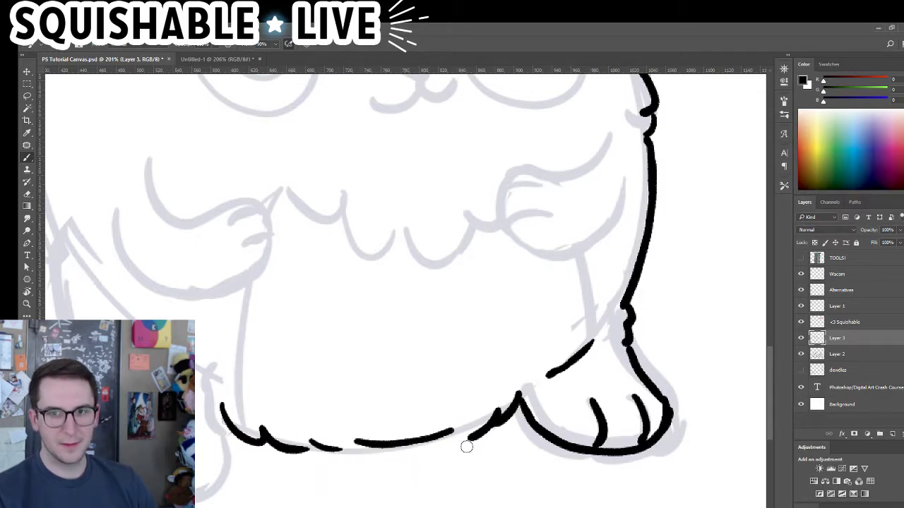
Ink the two inner belly lines that run from below each paw down to the legs
{"action": "left_click_drag", "start_coordinate": [450, 376], "coordinate": [500, 406]}
{"action": "left_click_drag", "start_coordinate": [542, 358], "coordinate": [403, 348]}
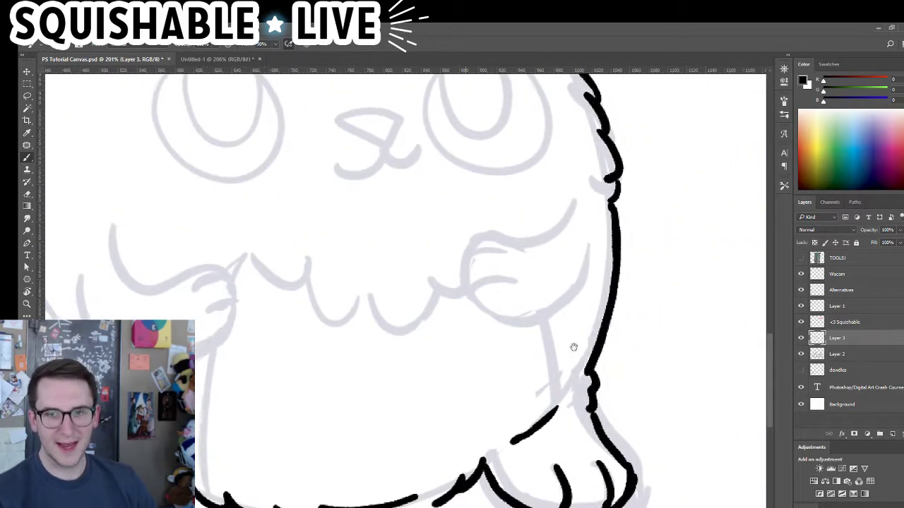
{"action": "mouse_move", "coordinate": [573, 346]}
{"action": "left_mouse_down"}
{"action": "mouse_move", "coordinate": [562, 347]}
{"action": "mouse_move", "coordinate": [538, 408]}
{"action": "left_mouse_up"}
{"action": "key", "text": "ctrl+z"}
{"action": "left_click_drag", "start_coordinate": [524, 319], "coordinate": [533, 399]}
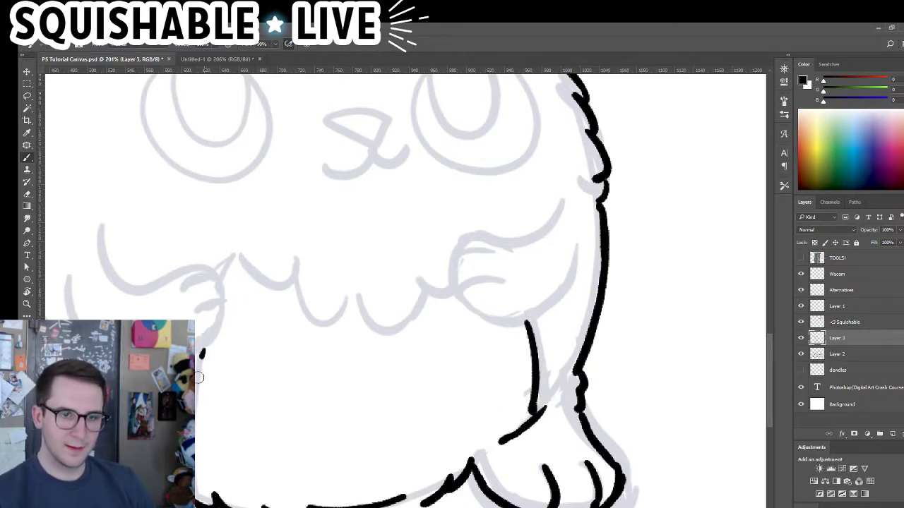
{"action": "left_click_drag", "start_coordinate": [198, 377], "coordinate": [197, 489]}
Ink the scalloped chest fur from the left paw across to the right paw, undoing the first missed curves
{"action": "left_click_drag", "start_coordinate": [233, 377], "coordinate": [363, 417]}
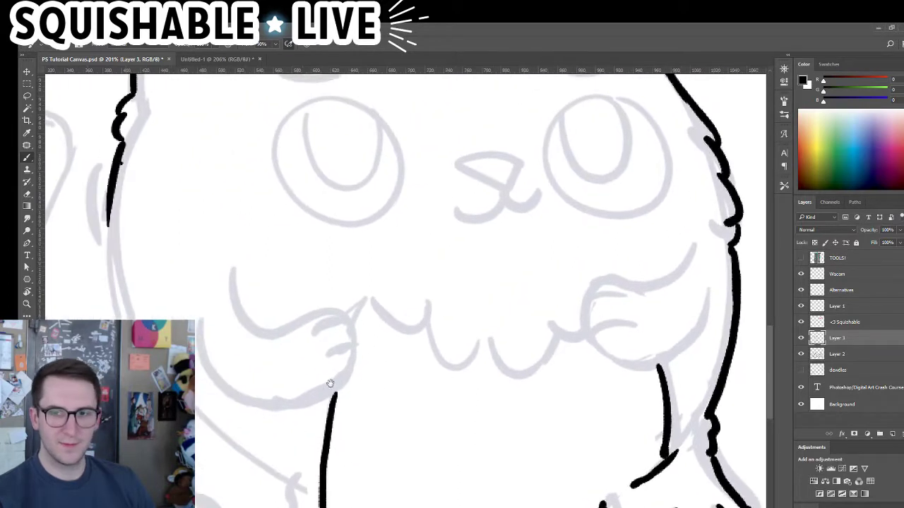
{"action": "mouse_move", "coordinate": [352, 304]}
{"action": "left_mouse_down"}
{"action": "mouse_move", "coordinate": [401, 326]}
{"action": "mouse_move", "coordinate": [420, 324]}
{"action": "mouse_move", "coordinate": [417, 309]}
{"action": "mouse_move", "coordinate": [466, 357]}
{"action": "left_mouse_up"}
{"action": "key", "text": "ctrl+z"}
{"action": "key", "text": "ctrl+z"}
{"action": "mouse_move", "coordinate": [420, 326]}
{"action": "left_mouse_down"}
{"action": "mouse_move", "coordinate": [447, 362]}
{"action": "mouse_move", "coordinate": [470, 346]}
{"action": "mouse_move", "coordinate": [577, 341]}
{"action": "left_mouse_up"}
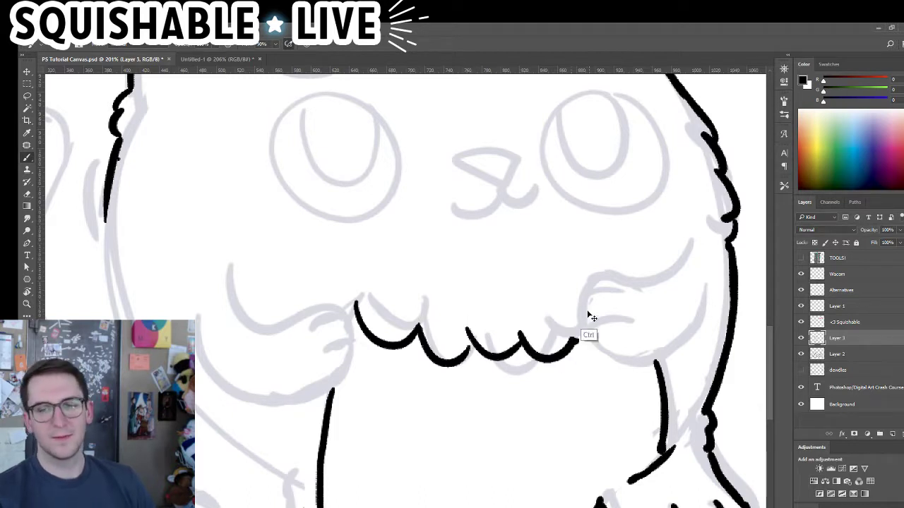
Undo the last chest fur scallops and redraw them wider so they reach the right paw
{"action": "key", "text": "ctrl+alt+z"}
{"action": "key", "text": "ctrl+alt+z"}
{"action": "mouse_move", "coordinate": [471, 348]}
{"action": "left_mouse_down"}
{"action": "mouse_move", "coordinate": [568, 333]}
{"action": "mouse_move", "coordinate": [526, 324]}
{"action": "left_mouse_up"}
{"action": "key", "text": "ctrl+z"}
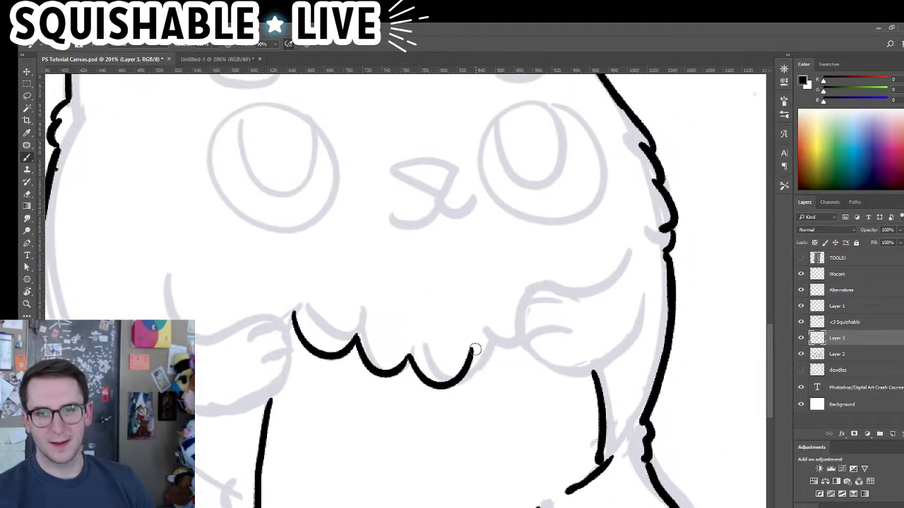
{"action": "left_click_drag", "start_coordinate": [475, 354], "coordinate": [520, 340]}
{"action": "key", "text": "ctrl+z"}
{"action": "key", "text": "ctrl+z"}
{"action": "mouse_move", "coordinate": [475, 380]}
{"action": "left_mouse_down"}
{"action": "mouse_move", "coordinate": [470, 356]}
{"action": "mouse_move", "coordinate": [517, 343]}
{"action": "left_mouse_up"}
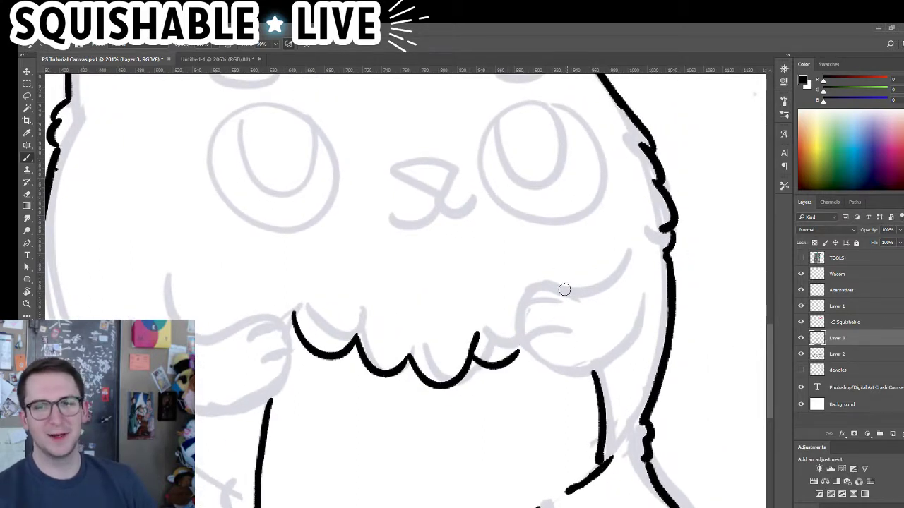
Ink the upper edge of the right arm in a wavy curve over the paw, undoing and redrawing missed strokes
{"action": "left_click_drag", "start_coordinate": [523, 304], "coordinate": [587, 292]}
{"action": "key", "text": "ctrl+z"}
{"action": "mouse_move", "coordinate": [531, 301]}
{"action": "left_mouse_down"}
{"action": "mouse_move", "coordinate": [581, 290]}
{"action": "mouse_move", "coordinate": [578, 280]}
{"action": "left_mouse_up"}
{"action": "key", "text": "ctrl+z"}
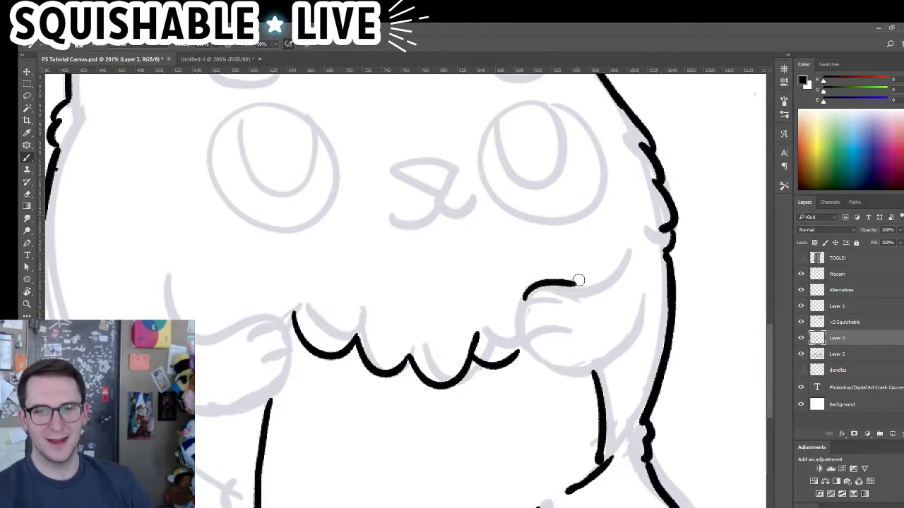
{"action": "key", "text": "ctrl+z"}
{"action": "mouse_move", "coordinate": [523, 302]}
{"action": "left_mouse_down"}
{"action": "mouse_move", "coordinate": [571, 291]}
{"action": "mouse_move", "coordinate": [552, 286]}
{"action": "mouse_move", "coordinate": [619, 273]}
{"action": "left_mouse_up"}
{"action": "key", "text": "ctrl+z"}
{"action": "key", "text": "ctrl+z"}
{"action": "key", "text": "ctrl+z"}
{"action": "key", "text": "ctrl+z"}
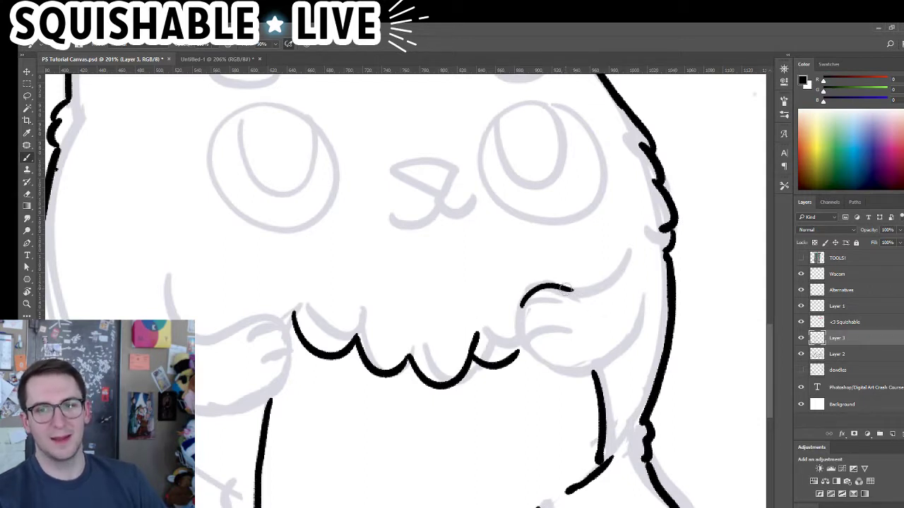
{"action": "key", "text": "ctrl+z"}
{"action": "mouse_move", "coordinate": [555, 291]}
{"action": "left_mouse_down"}
{"action": "mouse_move", "coordinate": [610, 276]}
{"action": "mouse_move", "coordinate": [622, 254]}
{"action": "left_mouse_up"}
{"action": "key", "text": "ctrl+z"}
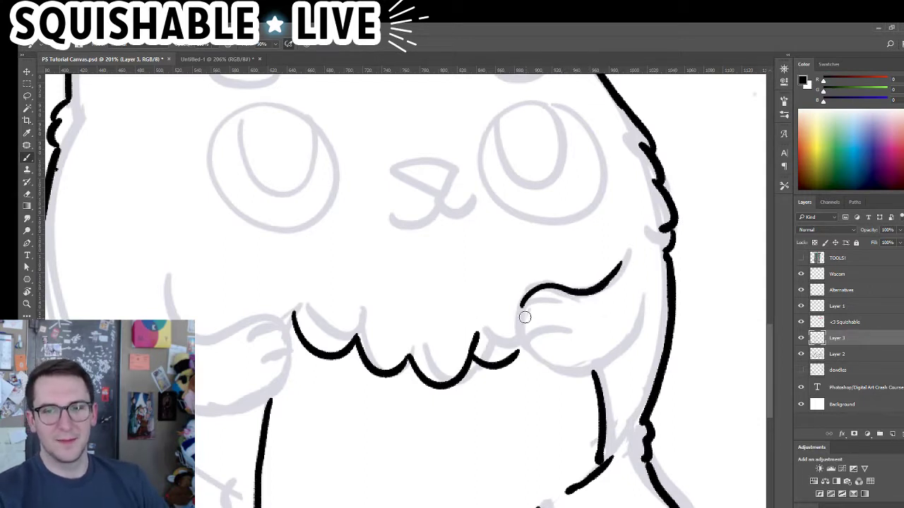
Ink the rounded right paw and continue along the underside of the right arm
{"action": "mouse_move", "coordinate": [522, 304]}
{"action": "left_mouse_down"}
{"action": "mouse_move", "coordinate": [520, 360]}
{"action": "mouse_move", "coordinate": [521, 350]}
{"action": "mouse_move", "coordinate": [553, 377]}
{"action": "mouse_move", "coordinate": [596, 367]}
{"action": "mouse_move", "coordinate": [618, 348]}
{"action": "left_mouse_up"}
{"action": "key", "text": "ctrl+z"}
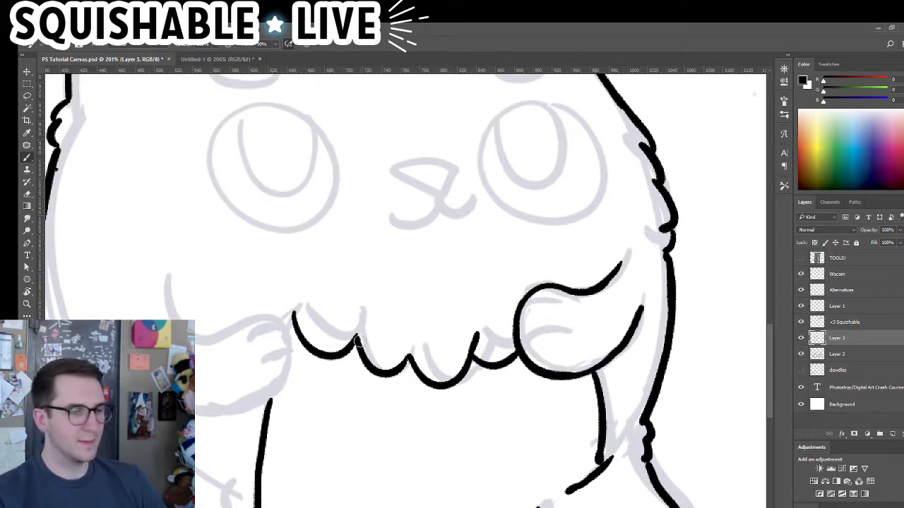
Rotate the canvas and ink the upper edge of the left arm in one wavy curve up to the chest fur
{"action": "key", "text": "r"}
{"action": "mouse_move", "coordinate": [581, 246]}
{"action": "left_mouse_down"}
{"action": "mouse_move", "coordinate": [466, 281]}
{"action": "mouse_move", "coordinate": [511, 379]}
{"action": "left_mouse_up"}
{"action": "key", "text": "b"}
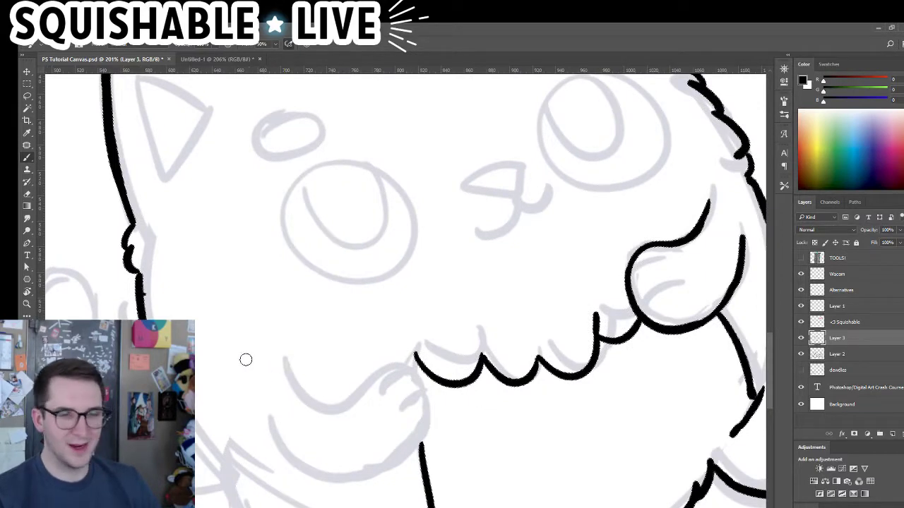
{"action": "left_click_drag", "start_coordinate": [288, 361], "coordinate": [357, 411]}
{"action": "key", "text": "ctrl+z"}
{"action": "key", "text": "ctrl+z"}
{"action": "mouse_move", "coordinate": [288, 359]}
{"action": "left_mouse_down"}
{"action": "mouse_move", "coordinate": [359, 388]}
{"action": "mouse_move", "coordinate": [352, 390]}
{"action": "mouse_move", "coordinate": [391, 381]}
{"action": "mouse_move", "coordinate": [337, 406]}
{"action": "mouse_move", "coordinate": [377, 374]}
{"action": "mouse_move", "coordinate": [410, 366]}
{"action": "mouse_move", "coordinate": [420, 408]}
{"action": "left_mouse_up"}
{"action": "key", "text": "ctrl+z"}
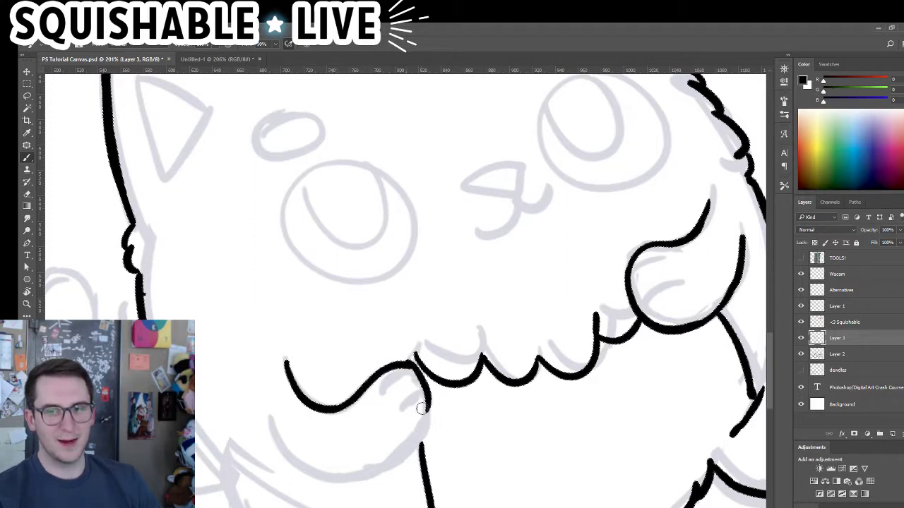
Redraw the rounded end of the left paw as a fuller curve below the chest fur
{"action": "key", "text": "ctrl+z"}
{"action": "mouse_move", "coordinate": [412, 364]}
{"action": "left_mouse_down"}
{"action": "mouse_move", "coordinate": [430, 410]}
{"action": "mouse_move", "coordinate": [421, 448]}
{"action": "left_mouse_up"}
{"action": "key", "text": "ctrl+z"}
{"action": "key", "text": "ctrl+z"}
{"action": "key", "text": "ctrl+z"}
{"action": "left_click_drag", "start_coordinate": [433, 401], "coordinate": [403, 449]}
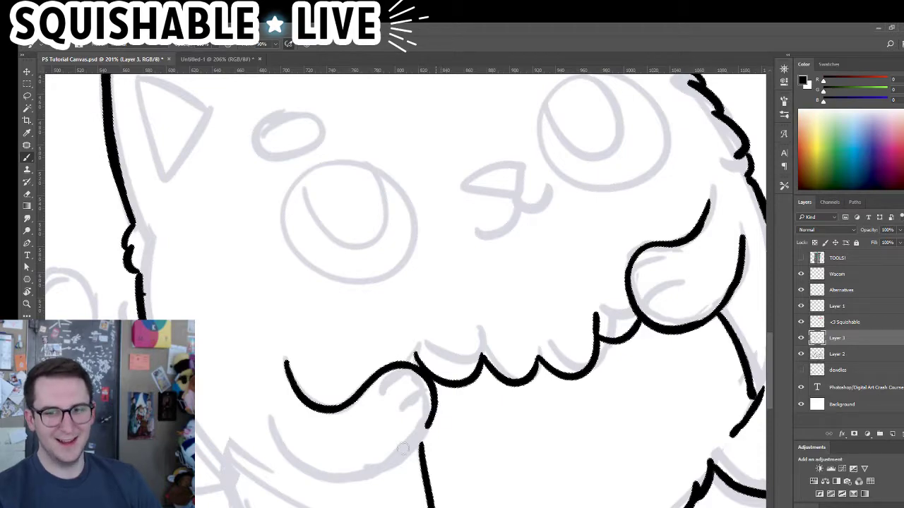
Turn the canvas further and ink the underside of the left arm from the paw outward, replacing the first stroke
{"action": "key", "text": "r"}
{"action": "mouse_move", "coordinate": [332, 360]}
{"action": "left_mouse_down"}
{"action": "mouse_move", "coordinate": [351, 317]}
{"action": "mouse_move", "coordinate": [452, 276]}
{"action": "mouse_move", "coordinate": [413, 278]}
{"action": "mouse_move", "coordinate": [382, 415]}
{"action": "left_mouse_up"}
{"action": "key", "text": "space"}
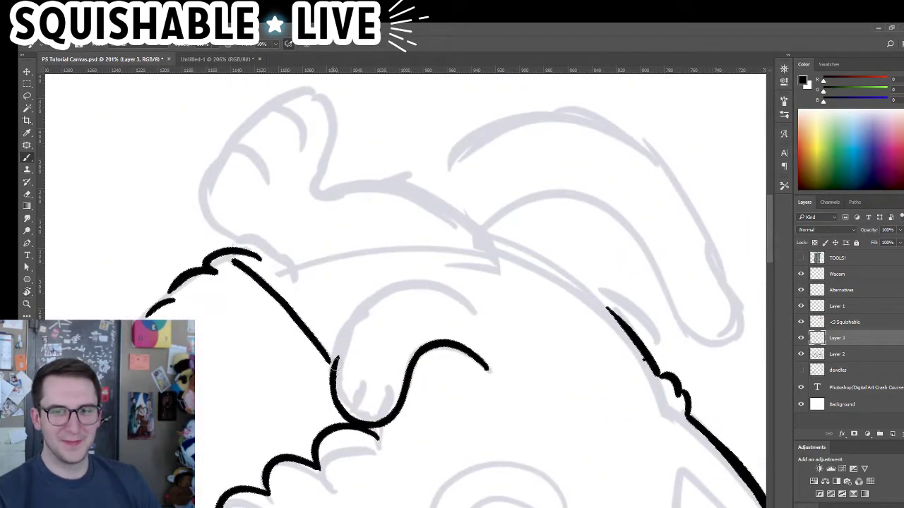
{"action": "mouse_move", "coordinate": [335, 367]}
{"action": "left_mouse_down"}
{"action": "mouse_move", "coordinate": [400, 294]}
{"action": "mouse_move", "coordinate": [445, 302]}
{"action": "left_mouse_up"}
{"action": "key", "text": "ctrl+z"}
{"action": "mouse_move", "coordinate": [335, 367]}
{"action": "left_mouse_down"}
{"action": "mouse_move", "coordinate": [394, 297]}
{"action": "mouse_move", "coordinate": [457, 302]}
{"action": "mouse_move", "coordinate": [369, 271]}
{"action": "mouse_move", "coordinate": [385, 267]}
{"action": "mouse_move", "coordinate": [379, 302]}
{"action": "left_mouse_up"}
Erase the outer end of the left arm's lower line, redraw it as a smoother curve, and return the canvas upright
{"action": "key", "text": "r"}
{"action": "key", "text": "e"}
{"action": "mouse_move", "coordinate": [363, 353]}
{"action": "left_mouse_down"}
{"action": "mouse_move", "coordinate": [367, 360]}
{"action": "mouse_move", "coordinate": [389, 317]}
{"action": "left_mouse_up"}
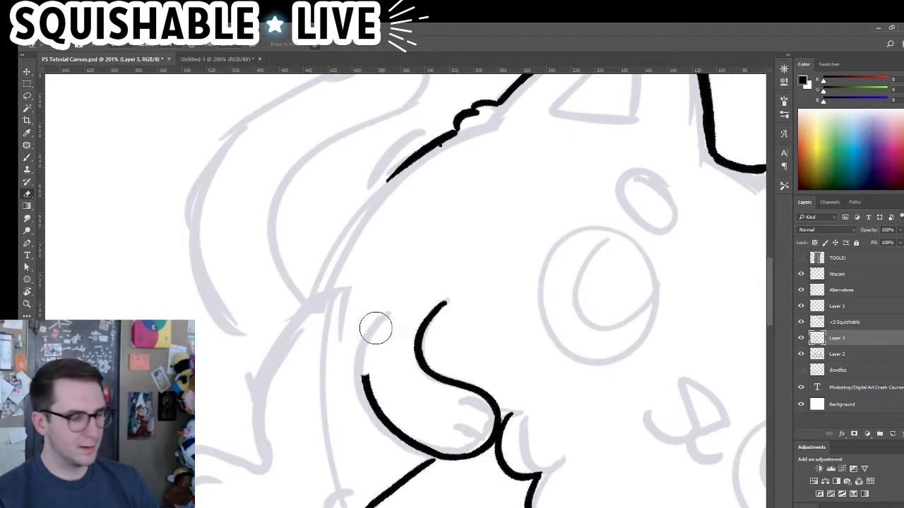
{"action": "key", "text": "b"}
{"action": "mouse_move", "coordinate": [365, 381]}
{"action": "left_mouse_down"}
{"action": "mouse_move", "coordinate": [366, 355]}
{"action": "mouse_move", "coordinate": [390, 315]}
{"action": "left_mouse_up"}
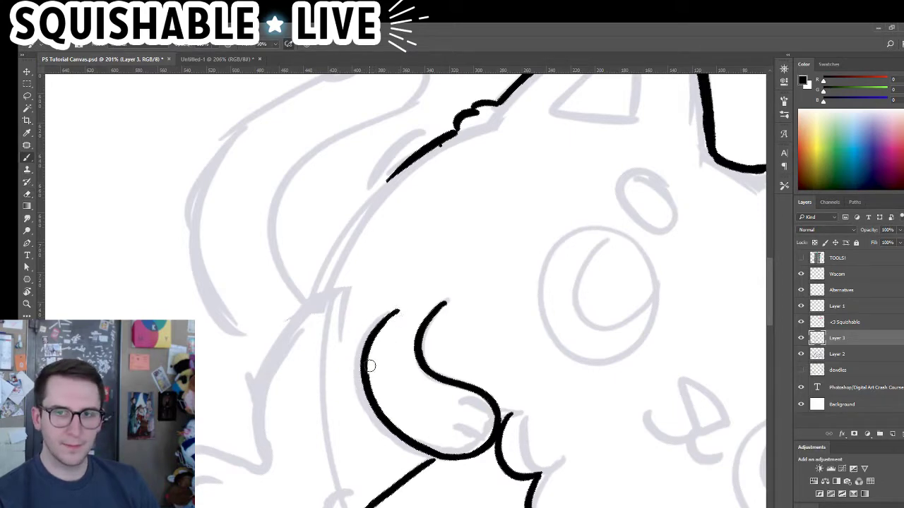
{"action": "key", "text": "ctrl+z"}
{"action": "mouse_move", "coordinate": [366, 389]}
{"action": "left_mouse_down"}
{"action": "mouse_move", "coordinate": [366, 349]}
{"action": "mouse_move", "coordinate": [387, 310]}
{"action": "left_mouse_up"}
{"action": "key", "text": "Escape"}
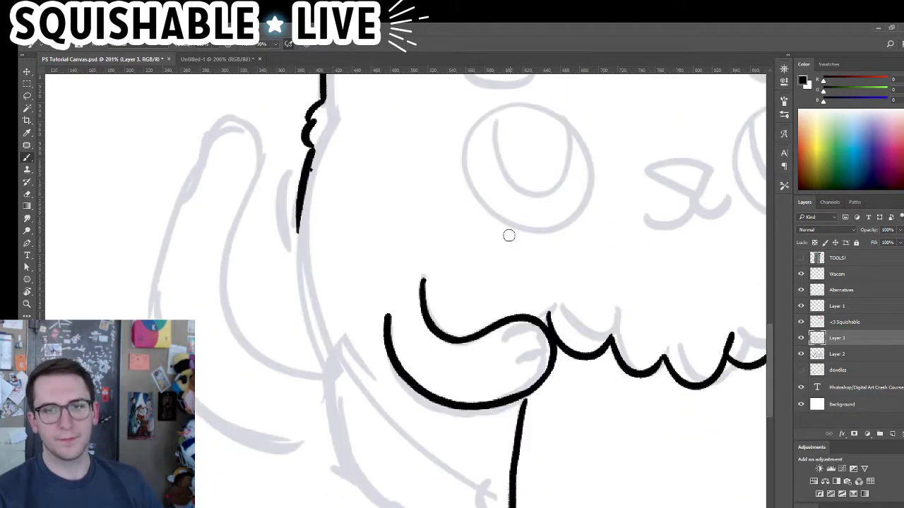
Ink the left side of the body down toward the leg, undoing strokes that miss the sketch
{"action": "left_click_drag", "start_coordinate": [481, 360], "coordinate": [497, 448]}
{"action": "left_click_drag", "start_coordinate": [312, 299], "coordinate": [311, 367]}
{"action": "key", "text": "ctrl+z"}
{"action": "key", "text": "ctrl+z"}
{"action": "mouse_move", "coordinate": [313, 301]}
{"action": "left_mouse_down"}
{"action": "mouse_move", "coordinate": [322, 426]}
{"action": "mouse_move", "coordinate": [338, 464]}
{"action": "left_mouse_up"}
{"action": "key", "text": "ctrl+z"}
{"action": "left_click_drag", "start_coordinate": [334, 413], "coordinate": [344, 466]}
{"action": "key", "text": "ctrl+z"}
{"action": "key", "text": "ctrl+z"}
Ink the inner triangles of the left and right ears, redoing the missed stroke on the left one
{"action": "left_click_drag", "start_coordinate": [478, 390], "coordinate": [389, 397]}
{"action": "left_click_drag", "start_coordinate": [386, 200], "coordinate": [409, 337]}
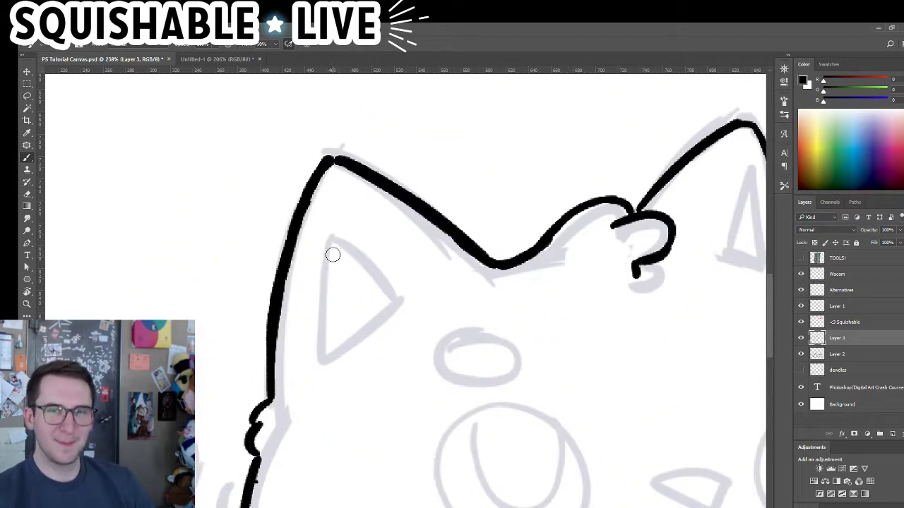
{"action": "mouse_move", "coordinate": [327, 240]}
{"action": "left_mouse_down"}
{"action": "mouse_move", "coordinate": [313, 353]}
{"action": "mouse_move", "coordinate": [319, 307]}
{"action": "mouse_move", "coordinate": [319, 350]}
{"action": "mouse_move", "coordinate": [333, 353]}
{"action": "mouse_move", "coordinate": [398, 301]}
{"action": "left_mouse_up"}
{"action": "key", "text": "ctrl+z"}
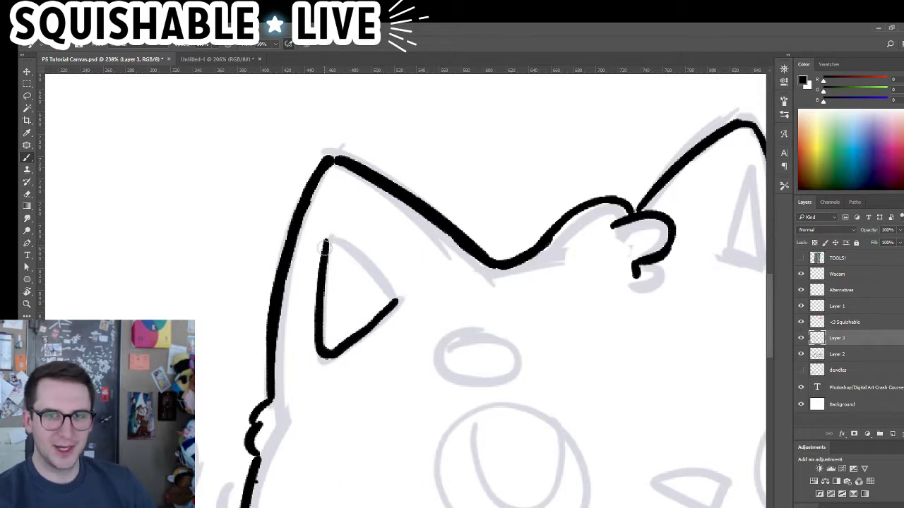
{"action": "left_click_drag", "start_coordinate": [328, 238], "coordinate": [394, 301]}
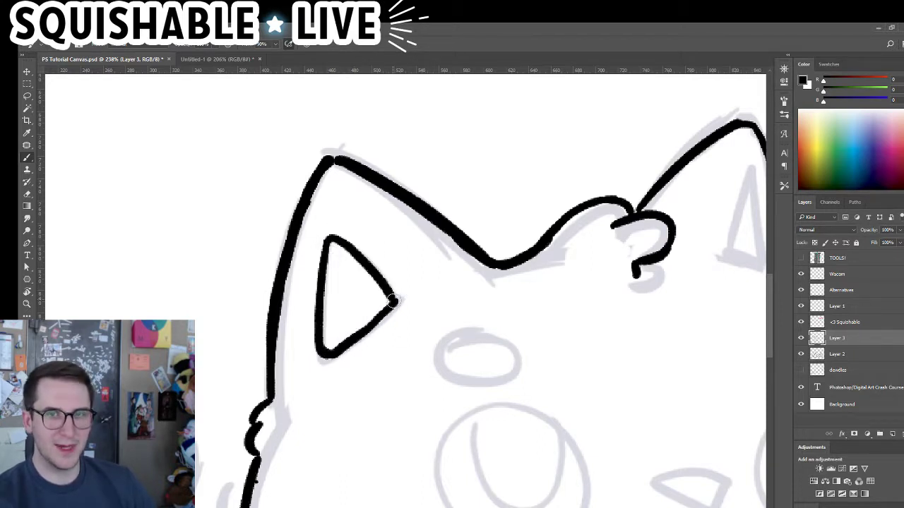
{"action": "mouse_move", "coordinate": [611, 283]}
{"action": "left_mouse_down"}
{"action": "mouse_move", "coordinate": [353, 345]}
{"action": "mouse_move", "coordinate": [358, 332]}
{"action": "left_mouse_up"}
{"action": "mouse_move", "coordinate": [477, 309]}
{"action": "left_mouse_down"}
{"action": "mouse_move", "coordinate": [504, 226]}
{"action": "mouse_move", "coordinate": [517, 245]}
{"action": "mouse_move", "coordinate": [525, 321]}
{"action": "left_mouse_up"}
Ink the oval brow spots above the right and left eyes, undoing and redrawing missed strokes on the left one
{"action": "left_click_drag", "start_coordinate": [533, 430], "coordinate": [539, 351]}
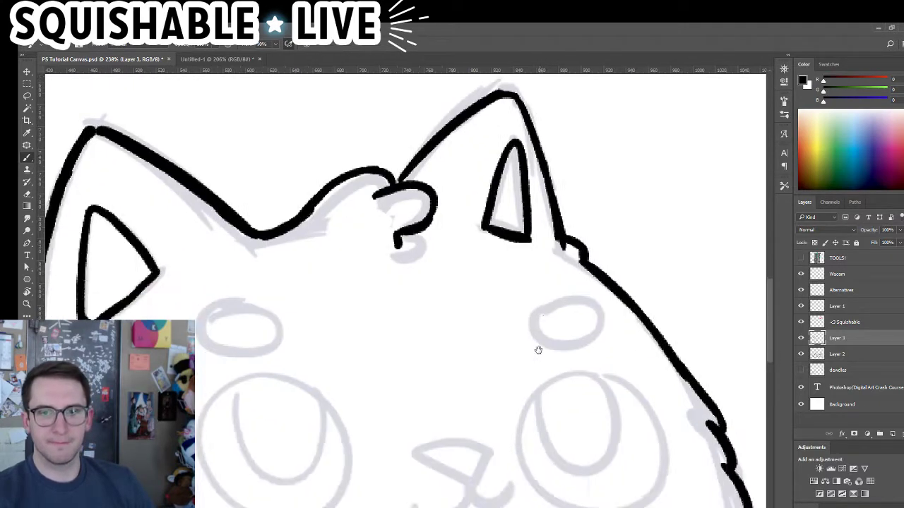
{"action": "mouse_move", "coordinate": [565, 306]}
{"action": "left_mouse_down"}
{"action": "mouse_move", "coordinate": [594, 319]}
{"action": "mouse_move", "coordinate": [565, 304]}
{"action": "left_mouse_up"}
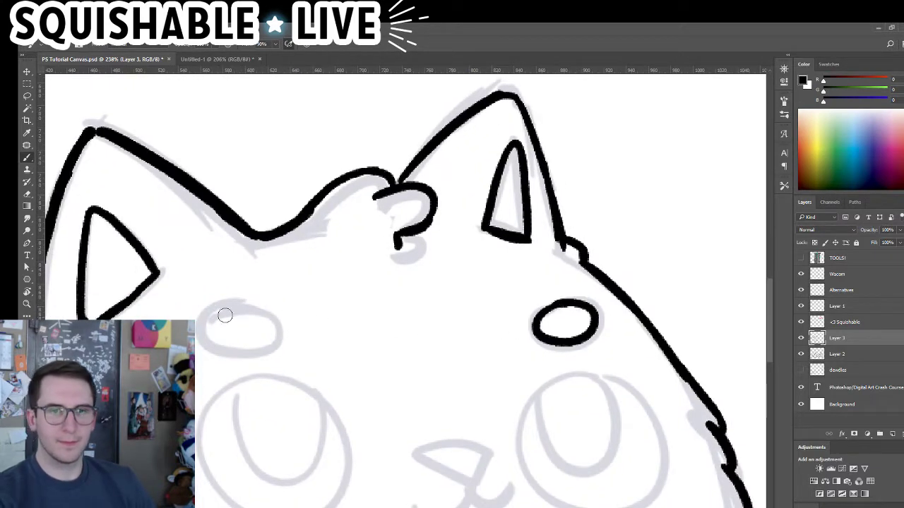
{"action": "mouse_move", "coordinate": [244, 307]}
{"action": "left_mouse_down"}
{"action": "mouse_move", "coordinate": [206, 335]}
{"action": "mouse_move", "coordinate": [283, 326]}
{"action": "mouse_move", "coordinate": [209, 331]}
{"action": "mouse_move", "coordinate": [277, 332]}
{"action": "mouse_move", "coordinate": [261, 341]}
{"action": "mouse_move", "coordinate": [210, 340]}
{"action": "mouse_move", "coordinate": [265, 314]}
{"action": "mouse_move", "coordinate": [240, 352]}
{"action": "mouse_move", "coordinate": [230, 313]}
{"action": "left_mouse_up"}
{"action": "key", "text": "ctrl+z"}
{"action": "key", "text": "ctrl+z"}
{"action": "key", "text": "ctrl+z"}
{"action": "key", "text": "ctrl+z"}
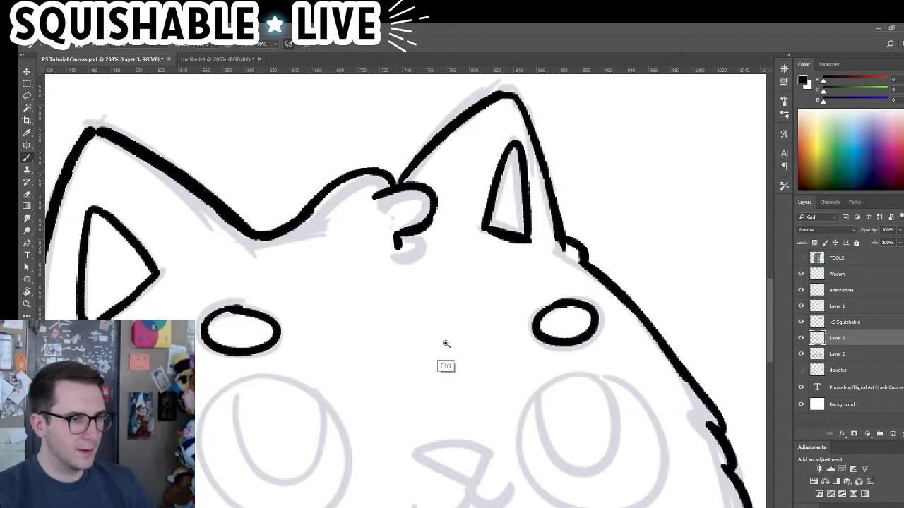
Ink the top and right edges of the nose, undoing and redrawing the right edge until it follows the sketch
{"action": "left_click_drag", "start_coordinate": [446, 344], "coordinate": [436, 342]}
{"action": "left_click_drag", "start_coordinate": [454, 374], "coordinate": [452, 323]}
{"action": "left_click_drag", "start_coordinate": [353, 339], "coordinate": [412, 308]}
{"action": "mouse_move", "coordinate": [516, 354]}
{"action": "left_mouse_down"}
{"action": "mouse_move", "coordinate": [565, 363]}
{"action": "mouse_move", "coordinate": [548, 405]}
{"action": "left_mouse_up"}
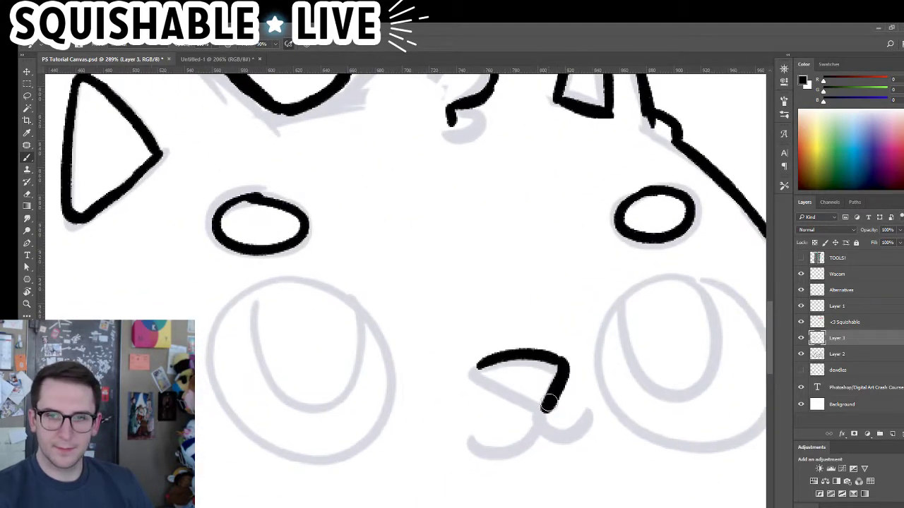
{"action": "key", "text": "ctrl+z"}
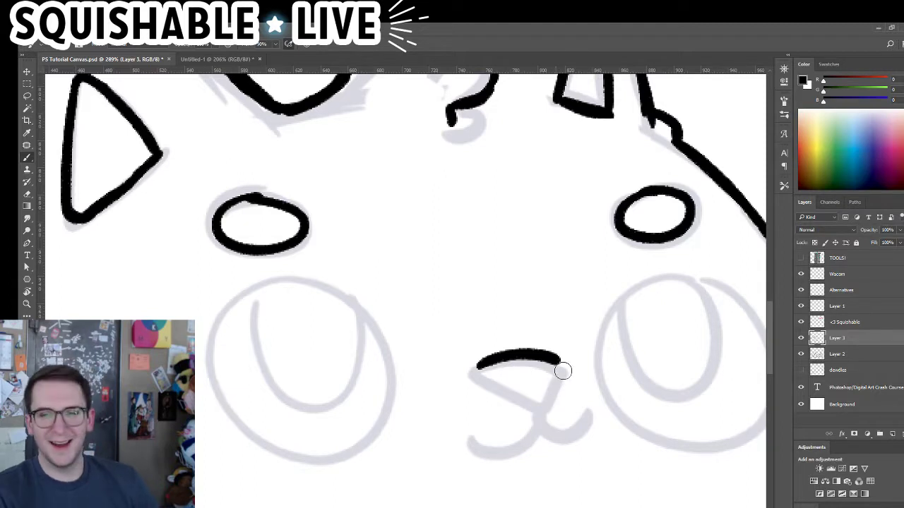
{"action": "left_click_drag", "start_coordinate": [562, 363], "coordinate": [535, 401]}
{"action": "key", "text": "ctrl+z"}
{"action": "left_click_drag", "start_coordinate": [562, 362], "coordinate": [544, 408]}
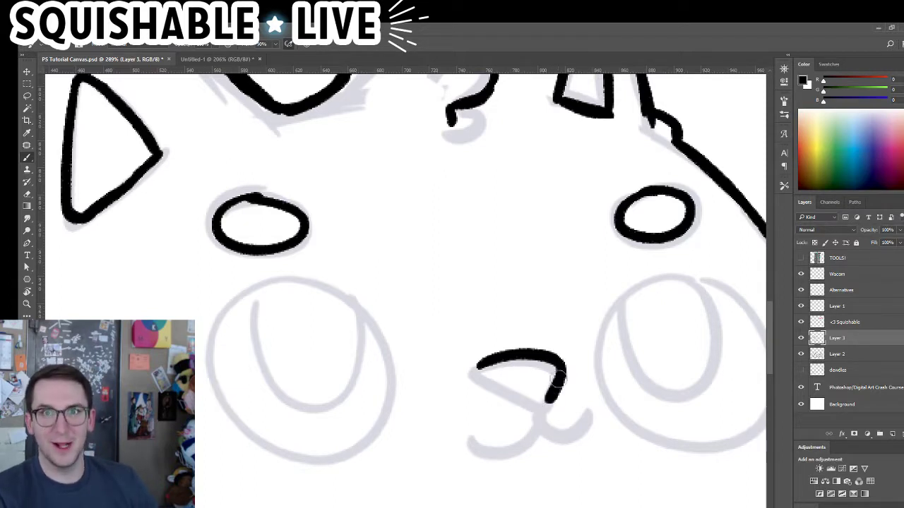
{"action": "key", "text": "ctrl+z"}
{"action": "left_click_drag", "start_coordinate": [562, 361], "coordinate": [544, 406]}
Ink the nose's lower edge and the curved mouth beneath it, undoing the stray stroke
{"action": "mouse_move", "coordinate": [478, 366]}
{"action": "left_mouse_down"}
{"action": "mouse_move", "coordinate": [510, 397]}
{"action": "mouse_move", "coordinate": [548, 413]}
{"action": "mouse_move", "coordinate": [487, 421]}
{"action": "mouse_move", "coordinate": [569, 435]}
{"action": "mouse_move", "coordinate": [585, 416]}
{"action": "left_mouse_up"}
{"action": "mouse_move", "coordinate": [523, 444]}
{"action": "left_mouse_down"}
{"action": "mouse_move", "coordinate": [569, 436]}
{"action": "mouse_move", "coordinate": [484, 436]}
{"action": "mouse_move", "coordinate": [428, 409]}
{"action": "mouse_move", "coordinate": [428, 399]}
{"action": "left_mouse_up"}
{"action": "key", "text": "ctrl+z"}
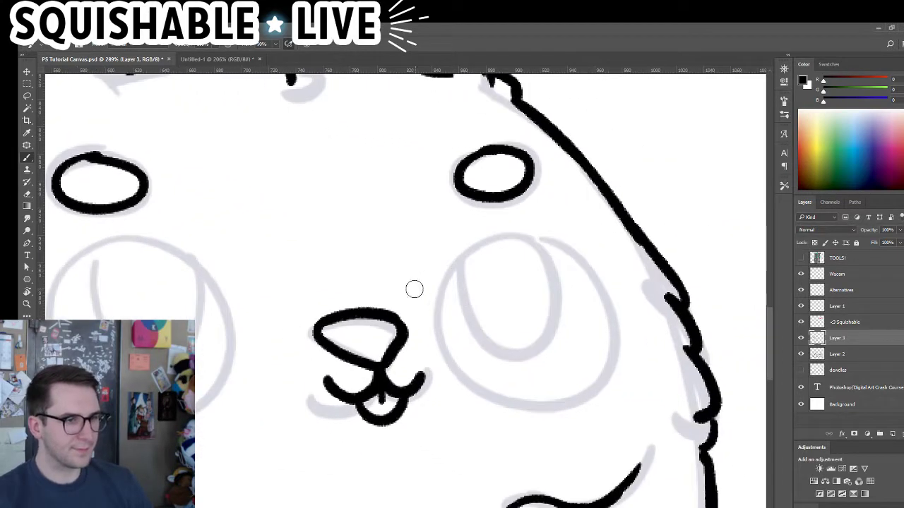
Ink the upper-left curve of the right eye's outline, undoing strokes that miss the sketch
{"action": "left_click_drag", "start_coordinate": [434, 325], "coordinate": [504, 236]}
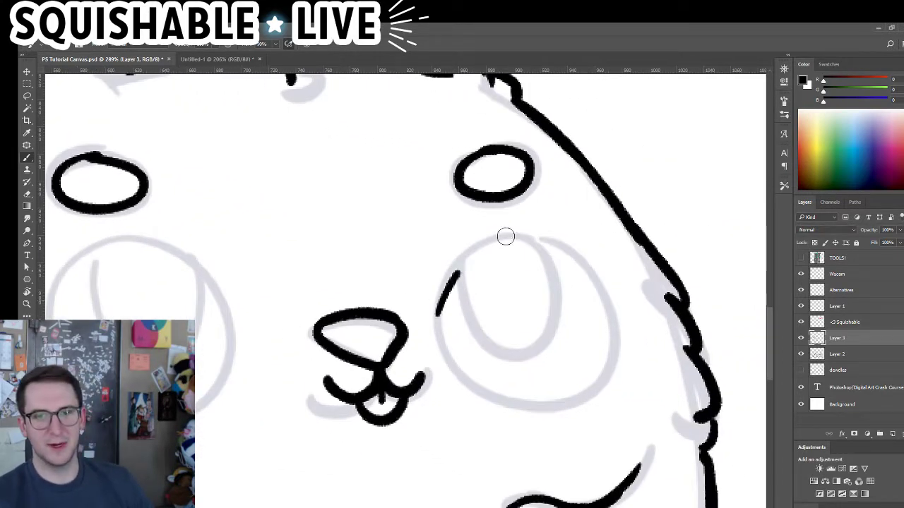
{"action": "key", "text": "ctrl+z"}
{"action": "mouse_move", "coordinate": [437, 327]}
{"action": "left_mouse_down"}
{"action": "mouse_move", "coordinate": [508, 244]}
{"action": "mouse_move", "coordinate": [544, 248]}
{"action": "left_mouse_up"}
{"action": "key", "text": "ctrl+z"}
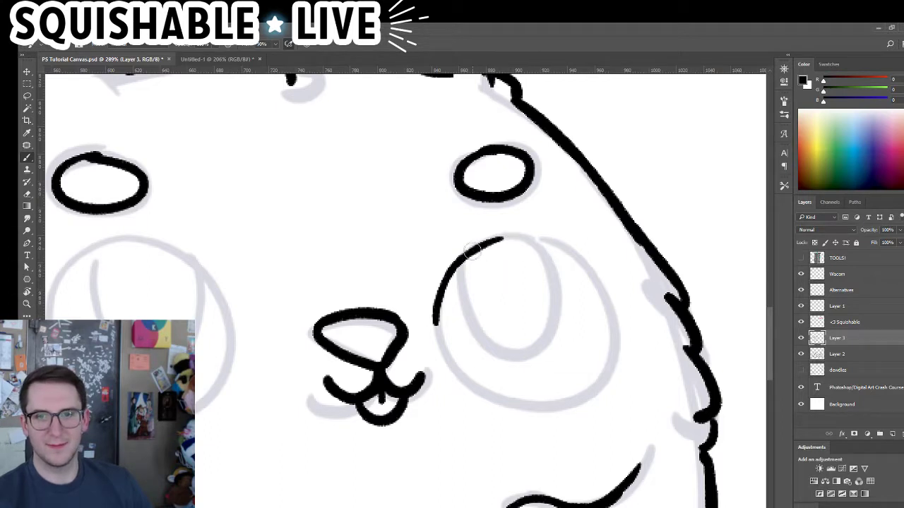
{"action": "mouse_move", "coordinate": [470, 256]}
{"action": "left_mouse_down"}
{"action": "mouse_move", "coordinate": [533, 239]}
{"action": "mouse_move", "coordinate": [558, 247]}
{"action": "left_mouse_up"}
{"action": "key", "text": "ctrl+z"}
{"action": "key", "text": "ctrl+z"}
{"action": "key", "text": "ctrl+z"}
Extend the right eye's outline down its lower-left side, undoing and redrawing missed strokes
{"action": "mouse_move", "coordinate": [435, 315]}
{"action": "left_mouse_down"}
{"action": "mouse_move", "coordinate": [459, 371]}
{"action": "mouse_move", "coordinate": [456, 358]}
{"action": "left_mouse_up"}
{"action": "key", "text": "ctrl+z"}
{"action": "key", "text": "ctrl+z"}
{"action": "left_click_drag", "start_coordinate": [434, 323], "coordinate": [463, 360]}
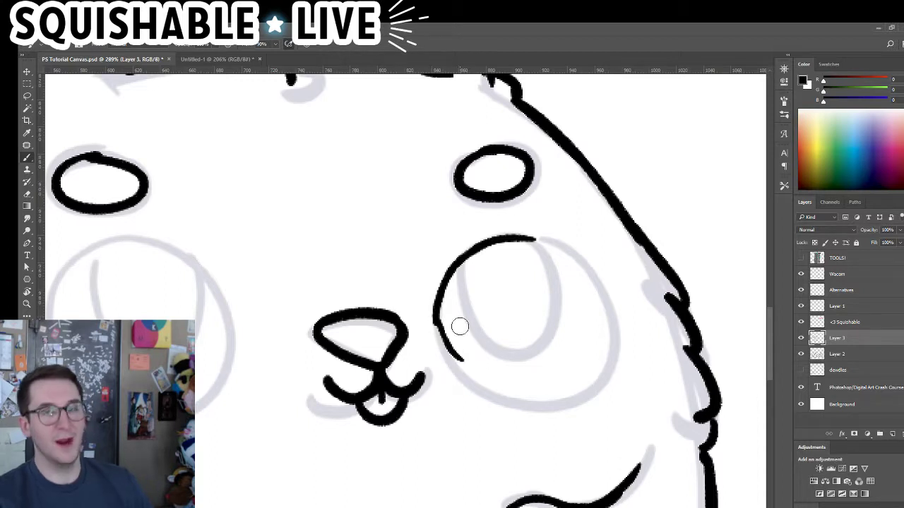
{"action": "key", "text": "ctrl+z"}
{"action": "mouse_move", "coordinate": [436, 321]}
{"action": "left_mouse_down"}
{"action": "mouse_move", "coordinate": [454, 365]}
{"action": "mouse_move", "coordinate": [477, 388]}
{"action": "left_mouse_up"}
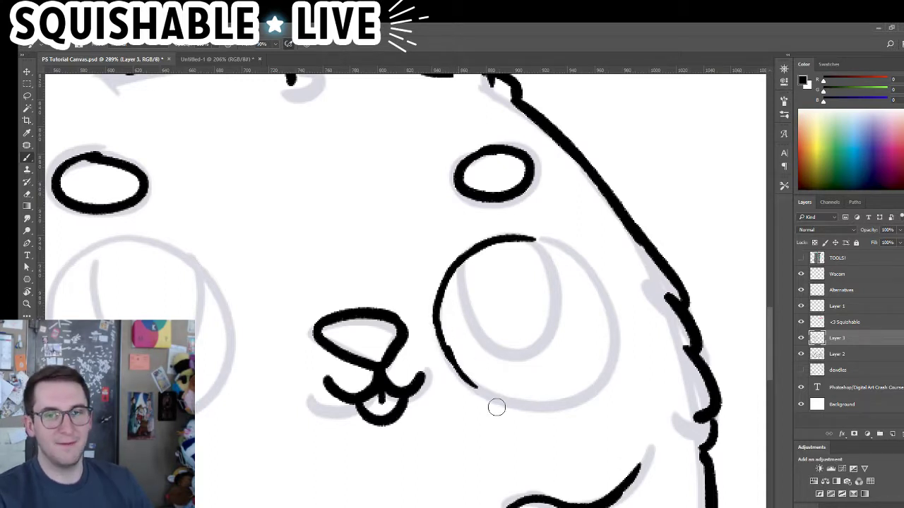
{"action": "key", "text": "ctrl+z"}
{"action": "key", "text": "t"}
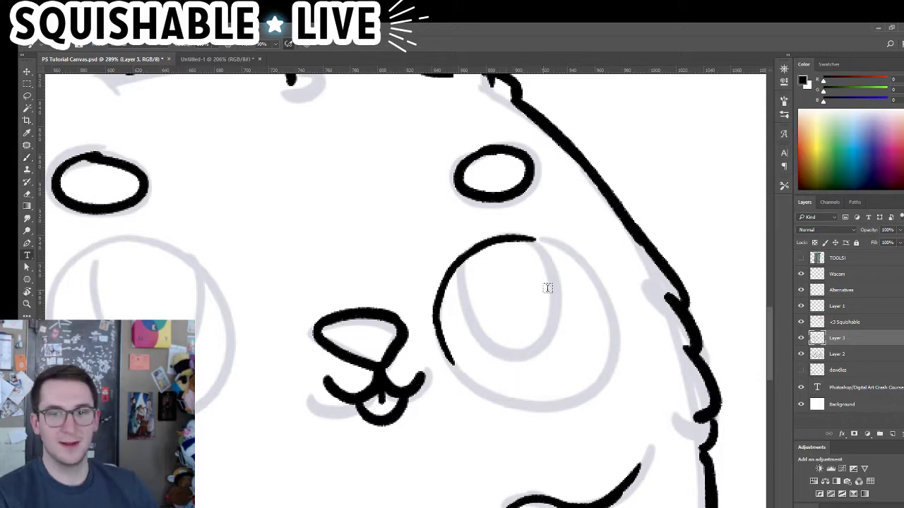
{"action": "mouse_move", "coordinate": [571, 241]}
{"action": "left_mouse_down"}
{"action": "mouse_move", "coordinate": [484, 212]}
{"action": "mouse_move", "coordinate": [499, 221]}
{"action": "left_mouse_up"}
{"action": "key", "text": "Escape"}
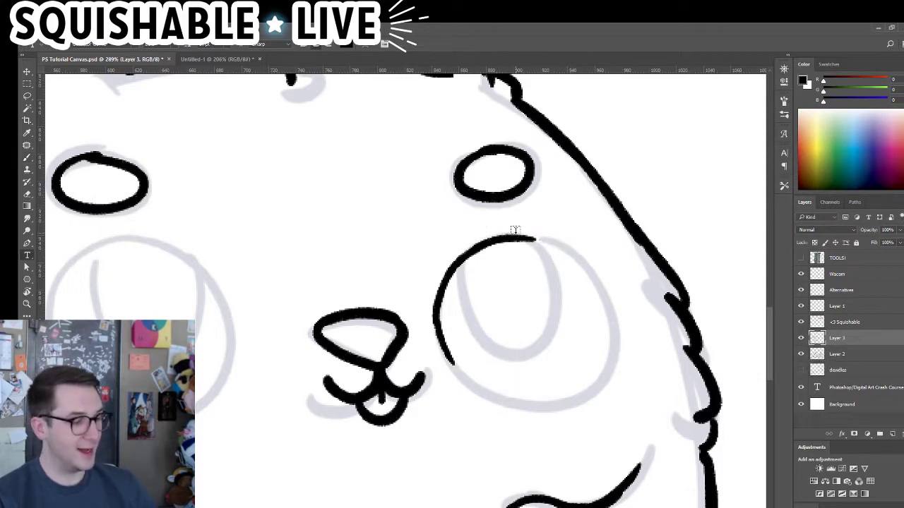
Rotate the canvas and extend the right eye's outline along its top, undoing the missed stroke
{"action": "key", "text": "r"}
{"action": "mouse_move", "coordinate": [589, 240]}
{"action": "left_mouse_down"}
{"action": "mouse_move", "coordinate": [485, 188]}
{"action": "mouse_move", "coordinate": [549, 152]}
{"action": "left_mouse_up"}
{"action": "key", "text": "b"}
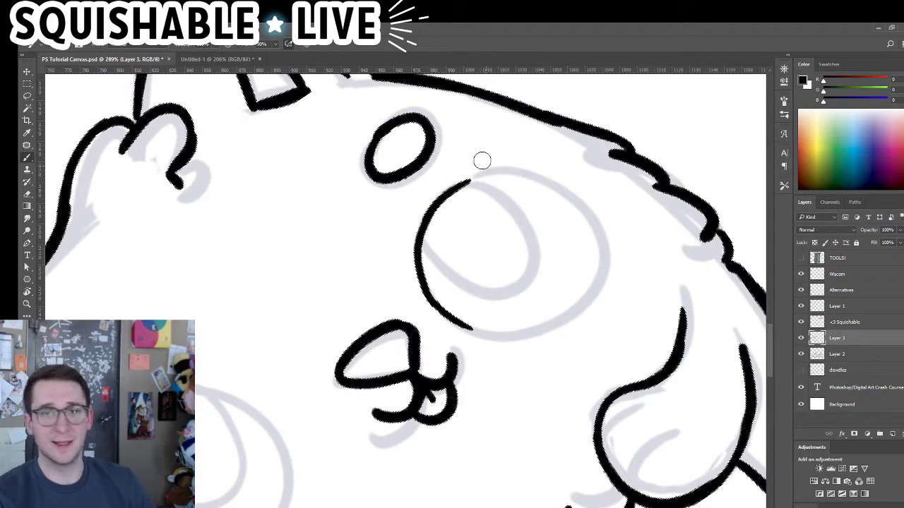
{"action": "left_click_drag", "start_coordinate": [450, 195], "coordinate": [519, 168]}
{"action": "key", "text": "ctrl+z"}
{"action": "key", "text": "ctrl+z"}
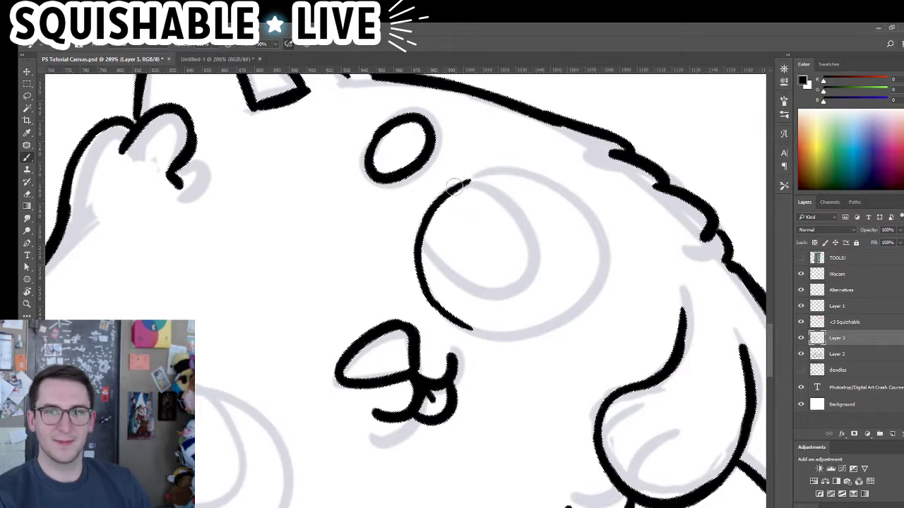
{"action": "left_click_drag", "start_coordinate": [452, 191], "coordinate": [527, 172]}
Rotate the canvas further and ink the right eye's upper outer curve, redoing strokes until the arc is smooth
{"action": "key", "text": "r"}
{"action": "mouse_move", "coordinate": [555, 127]}
{"action": "left_mouse_down"}
{"action": "mouse_move", "coordinate": [496, 127]}
{"action": "mouse_move", "coordinate": [443, 106]}
{"action": "mouse_move", "coordinate": [487, 141]}
{"action": "left_mouse_up"}
{"action": "key", "text": "b"}
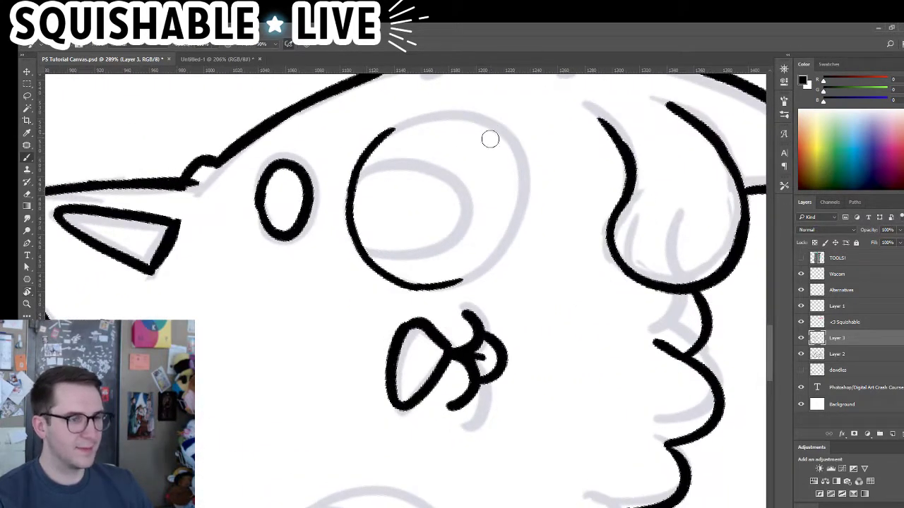
{"action": "mouse_move", "coordinate": [369, 175]}
{"action": "left_mouse_down"}
{"action": "mouse_move", "coordinate": [363, 209]}
{"action": "mouse_move", "coordinate": [421, 151]}
{"action": "left_mouse_up"}
{"action": "key", "text": "ctrl+z"}
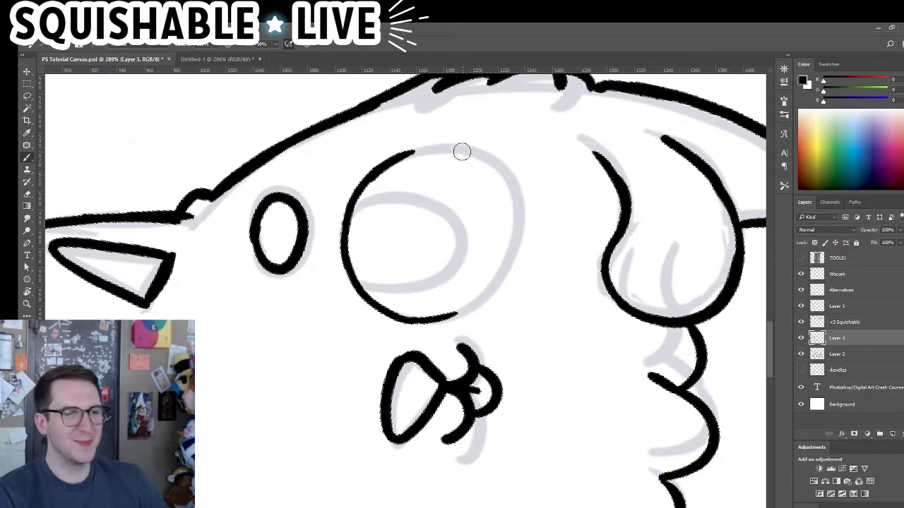
{"action": "left_click_drag", "start_coordinate": [370, 183], "coordinate": [449, 151]}
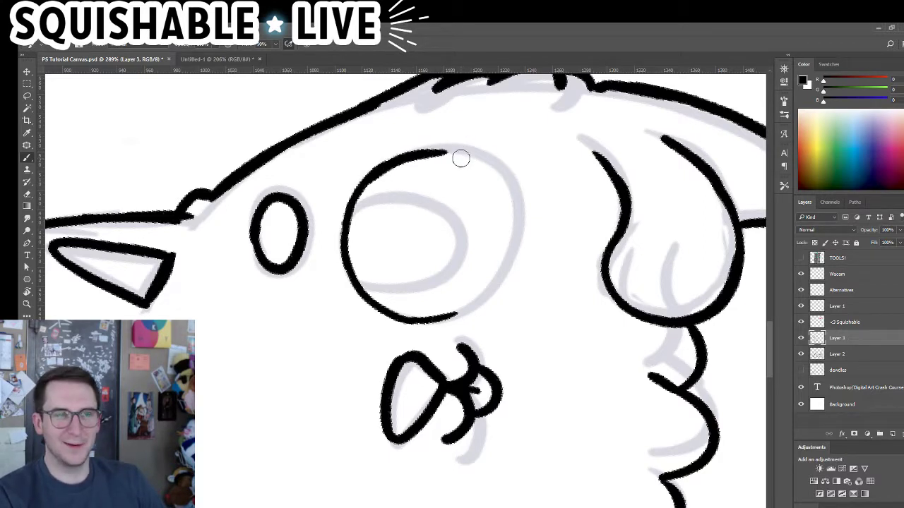
{"action": "key", "text": "ctrl+z"}
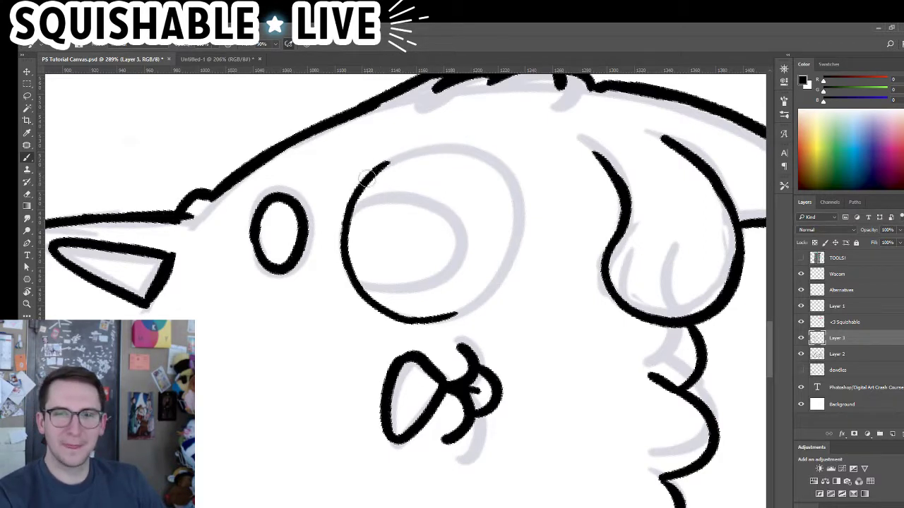
{"action": "left_click_drag", "start_coordinate": [367, 177], "coordinate": [456, 145]}
{"action": "key", "text": "ctrl+z"}
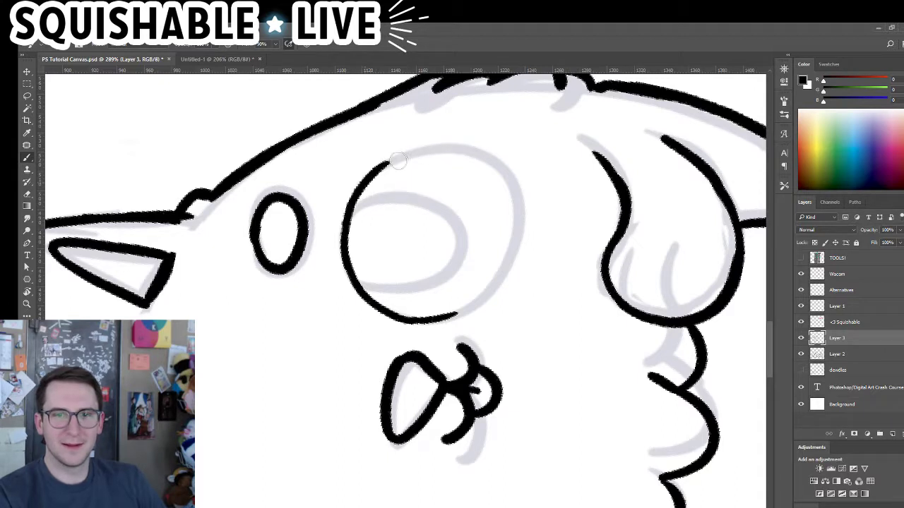
{"action": "left_click_drag", "start_coordinate": [377, 172], "coordinate": [451, 153]}
{"action": "key", "text": "ctrl+z"}
{"action": "key", "text": "ctrl+z"}
{"action": "mouse_move", "coordinate": [371, 179]}
{"action": "left_mouse_down"}
{"action": "mouse_move", "coordinate": [433, 146]}
{"action": "mouse_move", "coordinate": [468, 151]}
{"action": "left_mouse_up"}
Turn the canvas nearly upside down and ink a short continuation of the right eye's lower outer curve
{"action": "mouse_move", "coordinate": [408, 154]}
{"action": "left_mouse_down"}
{"action": "mouse_move", "coordinate": [490, 161]}
{"action": "mouse_move", "coordinate": [438, 137]}
{"action": "mouse_move", "coordinate": [338, 161]}
{"action": "mouse_move", "coordinate": [317, 226]}
{"action": "mouse_move", "coordinate": [323, 214]}
{"action": "left_mouse_up"}
{"action": "key", "text": "r"}
{"action": "key", "text": "b"}
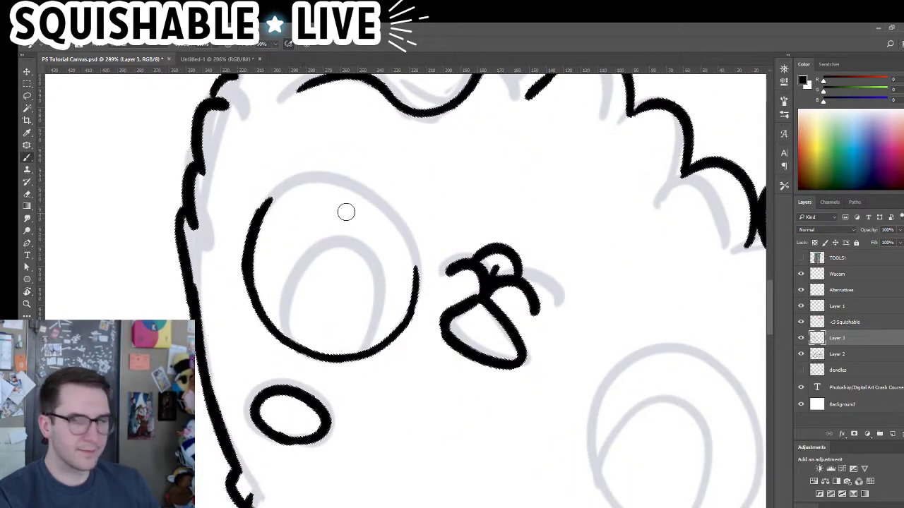
{"action": "left_click_drag", "start_coordinate": [271, 201], "coordinate": [311, 179]}
Rotate the canvas and try to carry the right eye's outline along its lower edge, undoing the missed strokes
{"action": "key", "text": "r"}
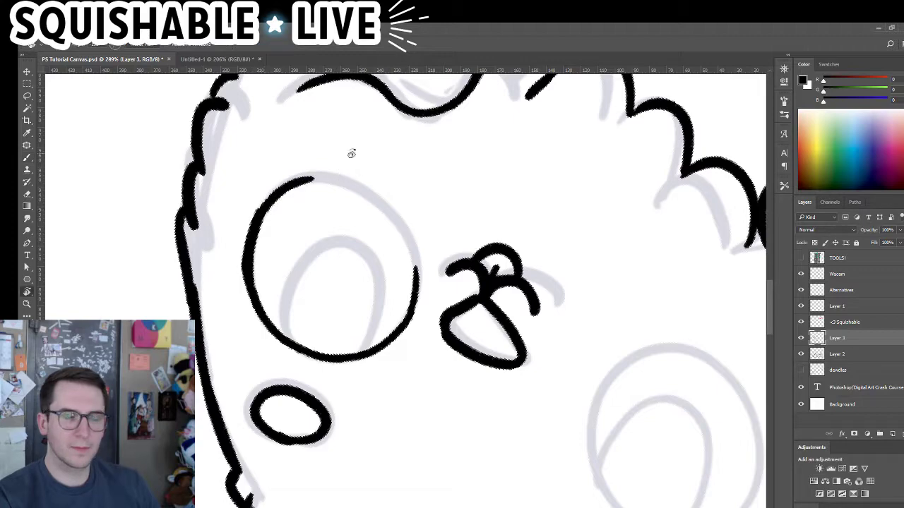
{"action": "mouse_move", "coordinate": [335, 147]}
{"action": "left_mouse_down"}
{"action": "mouse_move", "coordinate": [272, 188]}
{"action": "mouse_move", "coordinate": [254, 299]}
{"action": "mouse_move", "coordinate": [263, 295]}
{"action": "left_mouse_up"}
{"action": "key", "text": "b"}
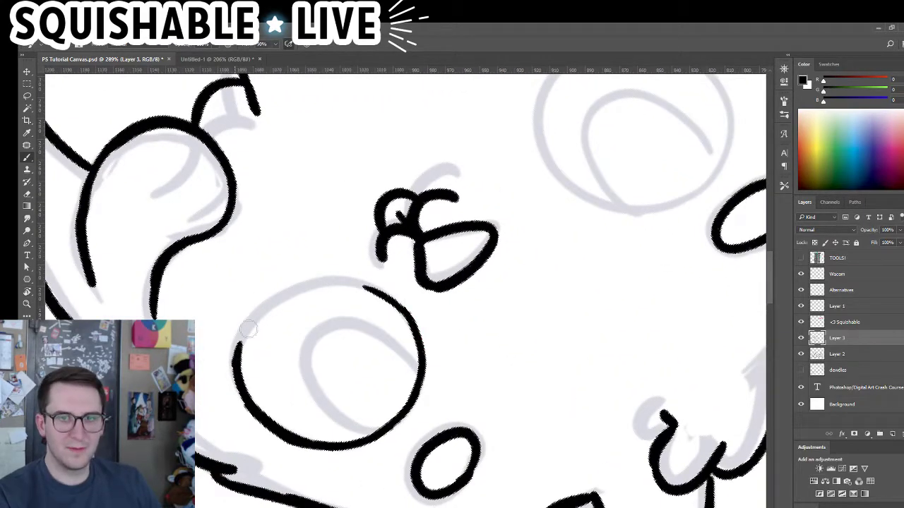
{"action": "left_click_drag", "start_coordinate": [248, 329], "coordinate": [252, 324]}
{"action": "key", "text": "ctrl+z"}
{"action": "left_click_drag", "start_coordinate": [239, 368], "coordinate": [265, 311]}
{"action": "key", "text": "ctrl+z"}
{"action": "key", "text": "ctrl+z"}
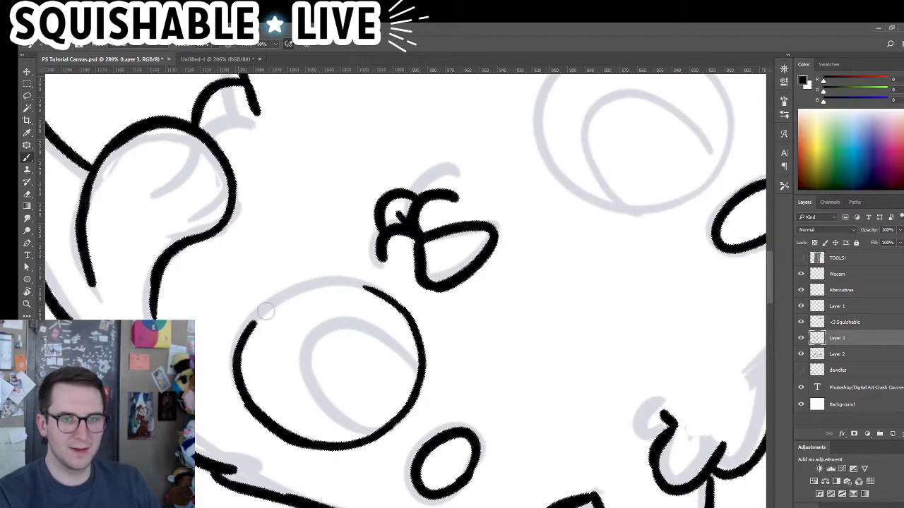
{"action": "key", "text": "ctrl+z"}
{"action": "mouse_move", "coordinate": [237, 364]}
{"action": "left_mouse_down"}
{"action": "mouse_move", "coordinate": [271, 312]}
{"action": "mouse_move", "coordinate": [302, 295]}
{"action": "left_mouse_up"}
{"action": "key", "text": "ctrl+z"}
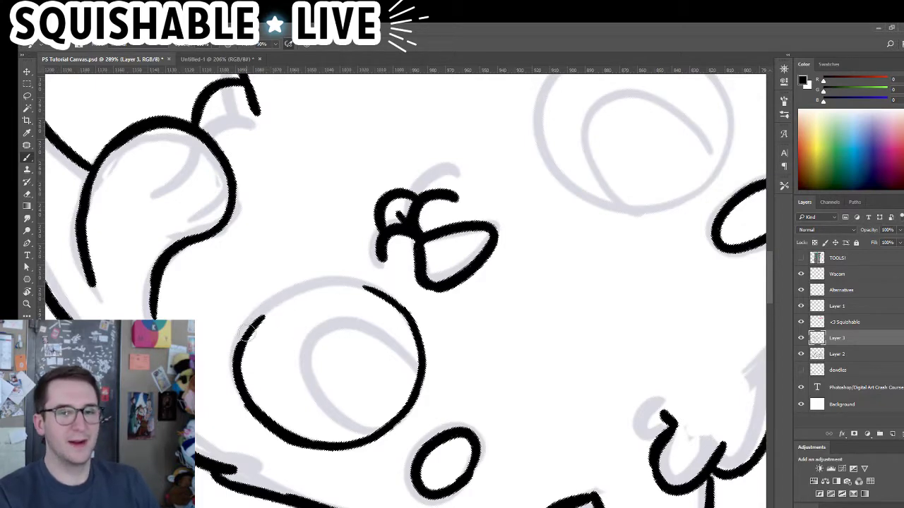
{"action": "mouse_move", "coordinate": [240, 357]}
{"action": "left_mouse_down"}
{"action": "mouse_move", "coordinate": [298, 301]}
{"action": "mouse_move", "coordinate": [288, 307]}
{"action": "left_mouse_up"}
{"action": "key", "text": "ctrl+z"}
Rotate the canvas again and ink the remaining lower arc to close the right eye's outline, undoing missed strokes
{"action": "key", "text": "r"}
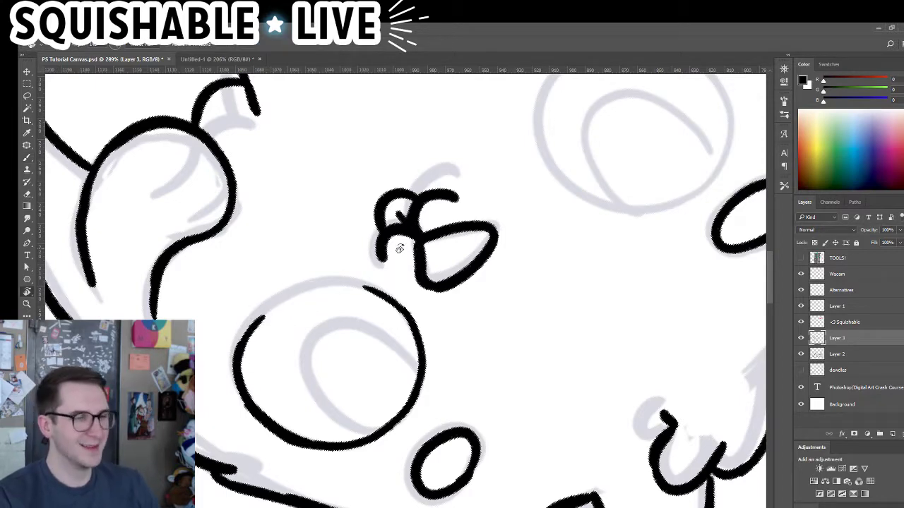
{"action": "left_click_drag", "start_coordinate": [399, 249], "coordinate": [312, 289]}
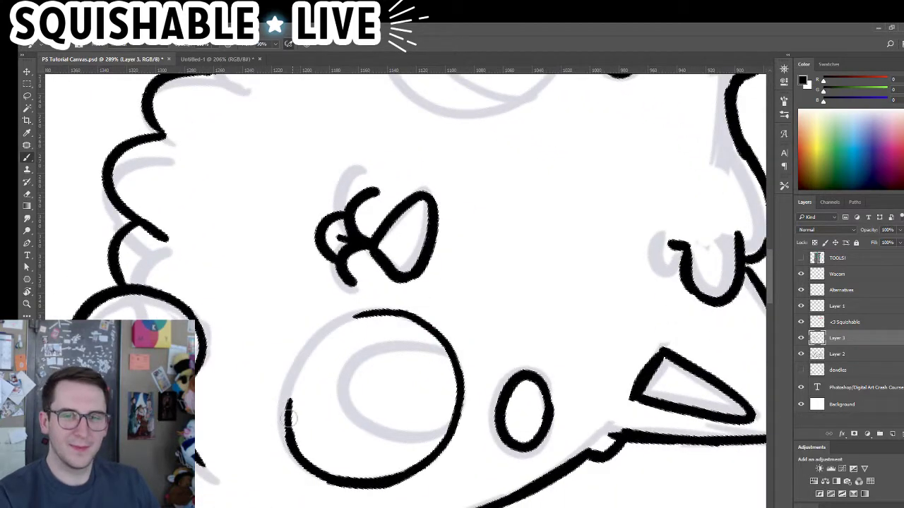
{"action": "mouse_move", "coordinate": [290, 421]}
{"action": "left_mouse_down"}
{"action": "mouse_move", "coordinate": [327, 344]}
{"action": "mouse_move", "coordinate": [351, 324]}
{"action": "left_mouse_up"}
{"action": "key", "text": "ctrl+z"}
{"action": "left_click_drag", "start_coordinate": [290, 426], "coordinate": [309, 351]}
{"action": "key", "text": "ctrl+z"}
{"action": "mouse_move", "coordinate": [288, 422]}
{"action": "left_mouse_down"}
{"action": "mouse_move", "coordinate": [296, 353]}
{"action": "mouse_move", "coordinate": [361, 310]}
{"action": "mouse_move", "coordinate": [352, 281]}
{"action": "mouse_move", "coordinate": [326, 292]}
{"action": "left_mouse_up"}
Rotate the canvas, erase the uneven join on the right eye's inner side and redraw it as a smooth curve
{"action": "key", "text": "r"}
{"action": "key", "text": "e"}
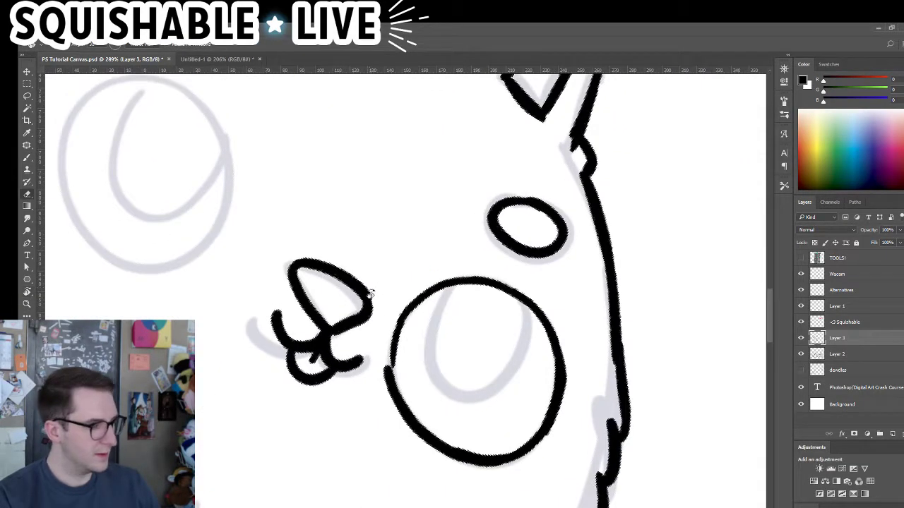
{"action": "left_click_drag", "start_coordinate": [390, 348], "coordinate": [403, 339]}
{"action": "key", "text": "b"}
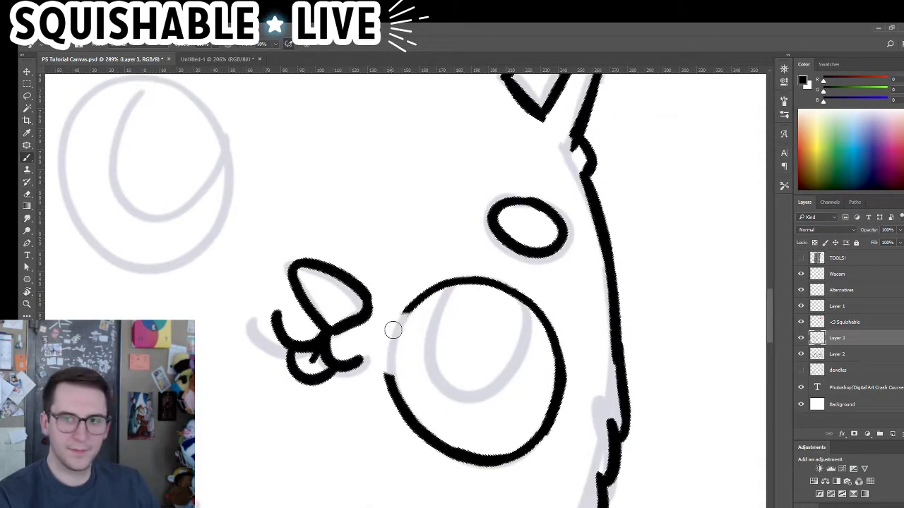
{"action": "mouse_move", "coordinate": [417, 296]}
{"action": "left_mouse_down"}
{"action": "mouse_move", "coordinate": [394, 331]}
{"action": "mouse_move", "coordinate": [389, 366]}
{"action": "mouse_move", "coordinate": [543, 403]}
{"action": "left_mouse_up"}
Rotate the canvas to touch up the right eye's outline with the brush, and return the view upright
{"action": "key", "text": "r"}
{"action": "left_click_drag", "start_coordinate": [472, 206], "coordinate": [339, 166]}
{"action": "key", "text": "b"}
{"action": "left_click_drag", "start_coordinate": [365, 334], "coordinate": [298, 387]}
{"action": "key", "text": "r"}
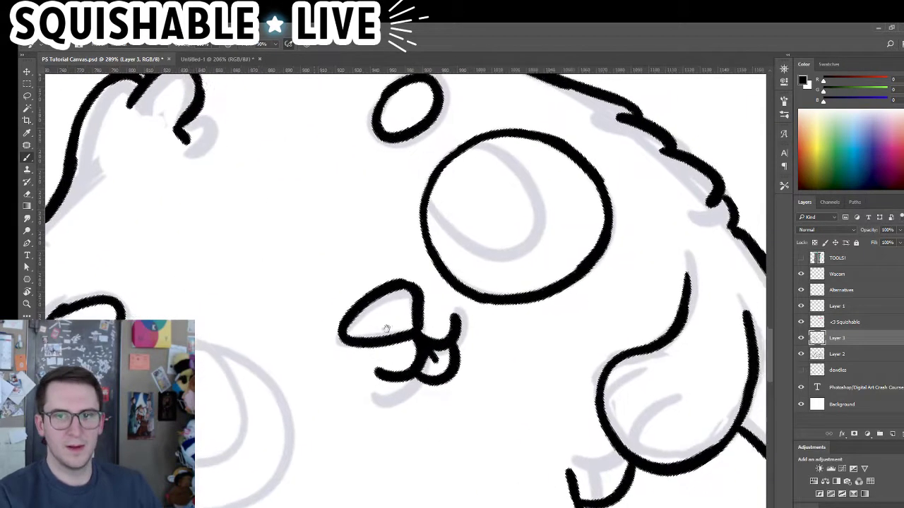
{"action": "key", "text": "Escape"}
{"action": "key", "text": "b"}
Lasso the finished right eye outline and copy it to a new layer
{"action": "key", "text": "l"}
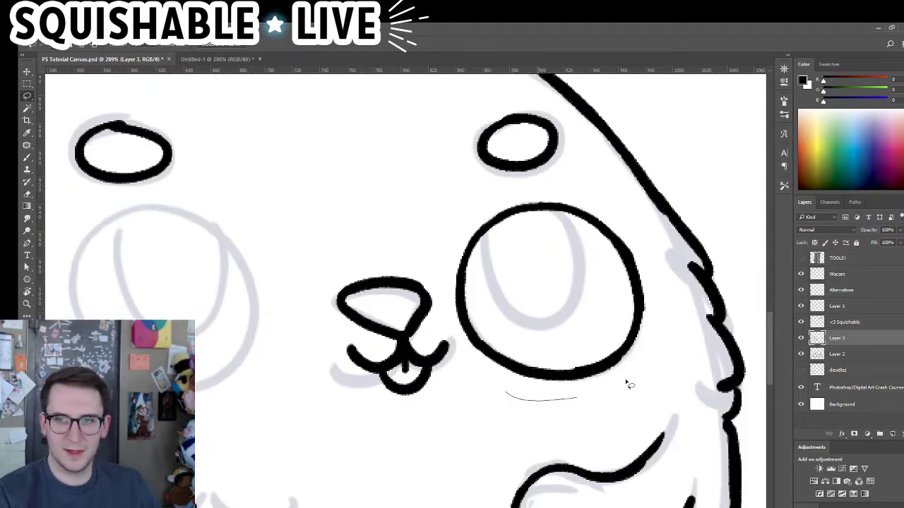
{"action": "mouse_move", "coordinate": [628, 385]}
{"action": "left_mouse_down"}
{"action": "mouse_move", "coordinate": [615, 198]}
{"action": "mouse_move", "coordinate": [466, 210]}
{"action": "left_mouse_up"}
{"action": "left_click_drag", "start_coordinate": [447, 305], "coordinate": [505, 395]}
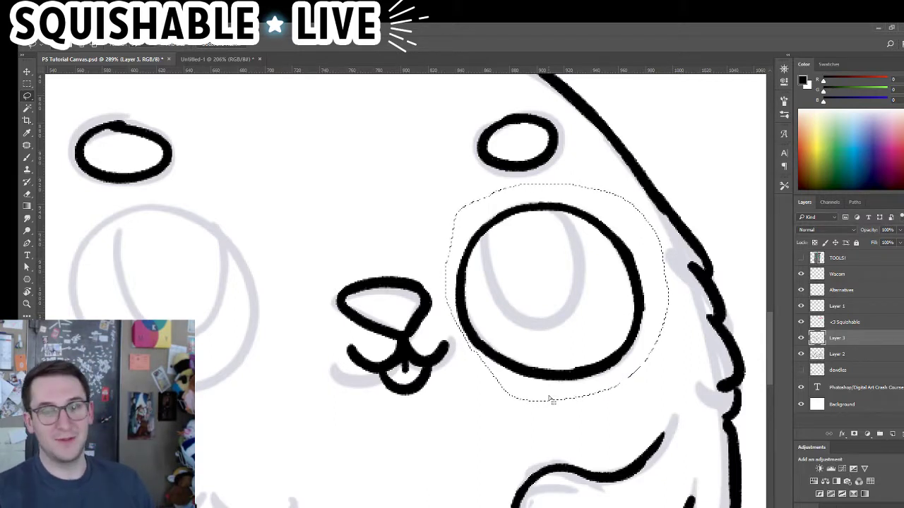
{"action": "key", "text": "ctrl+j"}
Move the copied eye outline over the left eye's sketch, merge it down into Layer 3, and check that layer's visibility
{"action": "key", "text": "v"}
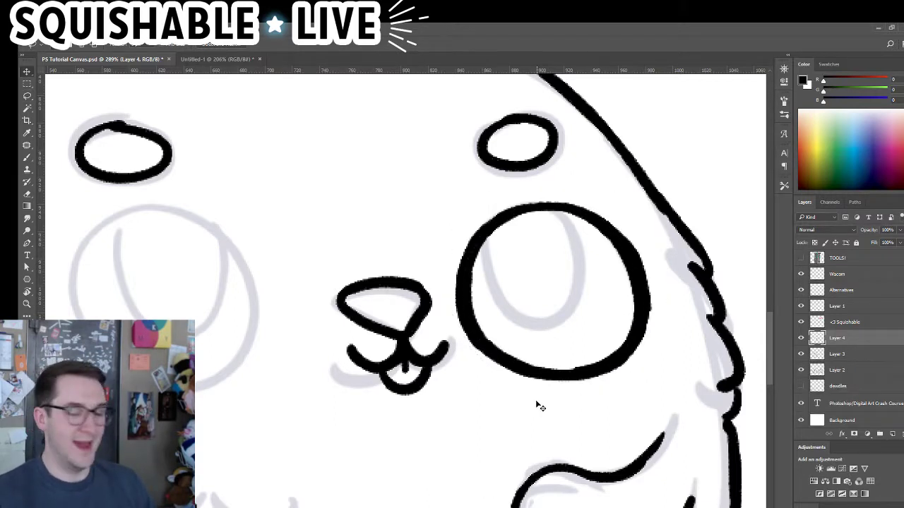
{"action": "mouse_move", "coordinate": [536, 403]}
{"action": "left_mouse_down"}
{"action": "mouse_move", "coordinate": [386, 413]}
{"action": "mouse_move", "coordinate": [150, 410]}
{"action": "left_mouse_up"}
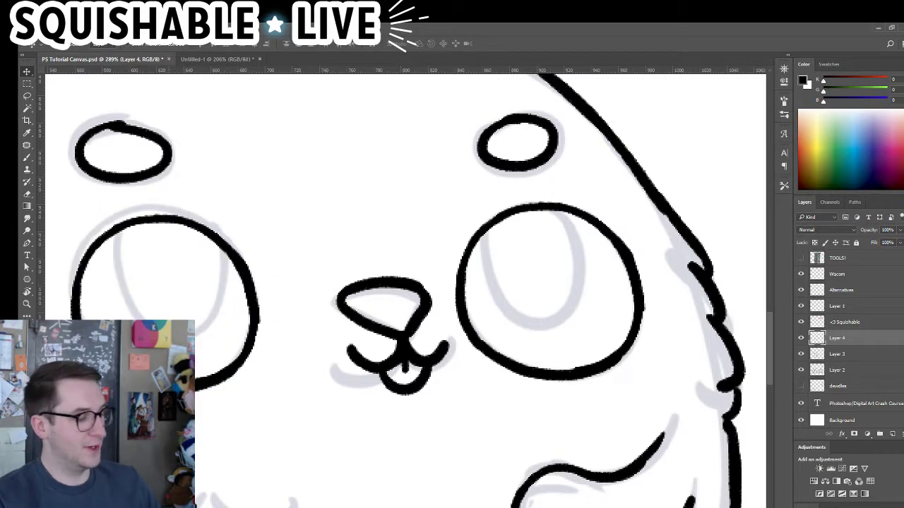
{"action": "left_click_drag", "start_coordinate": [250, 378], "coordinate": [256, 346]}
{"action": "key", "text": "ctrl+e"}
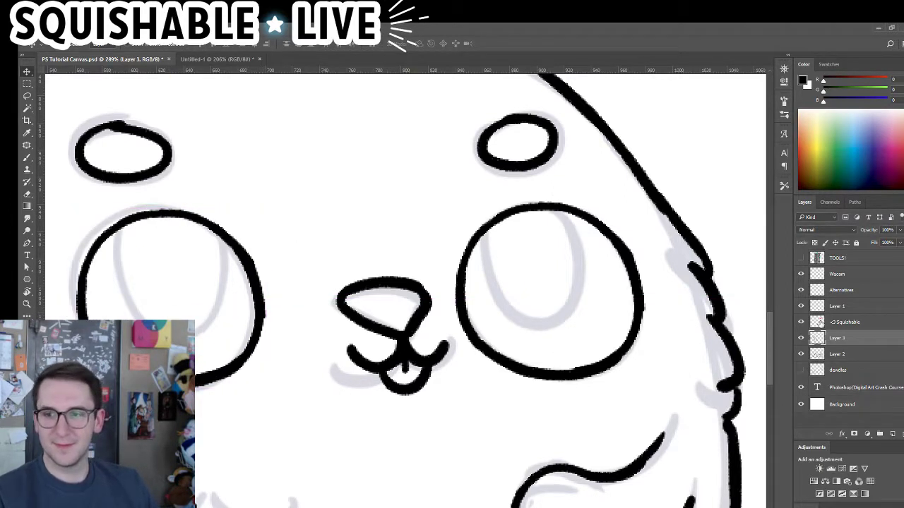
{"action": "left_click", "coordinate": [801, 339]}
{"action": "left_click", "coordinate": [801, 338]}
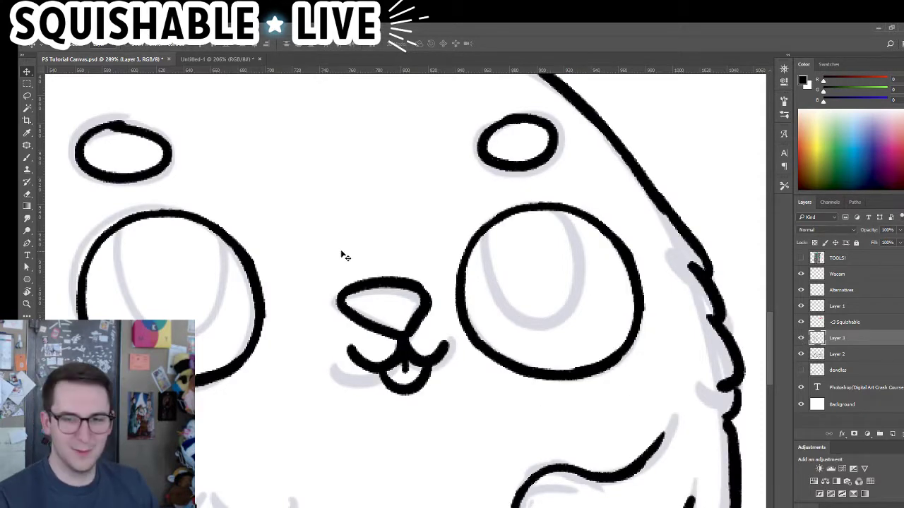
Ink the left side of the U-shaped inner curve in the right eye with the brush, undoing missed strokes
{"action": "key", "text": "b"}
{"action": "left_click_drag", "start_coordinate": [487, 223], "coordinate": [529, 312]}
{"action": "key", "text": "ctrl+z"}
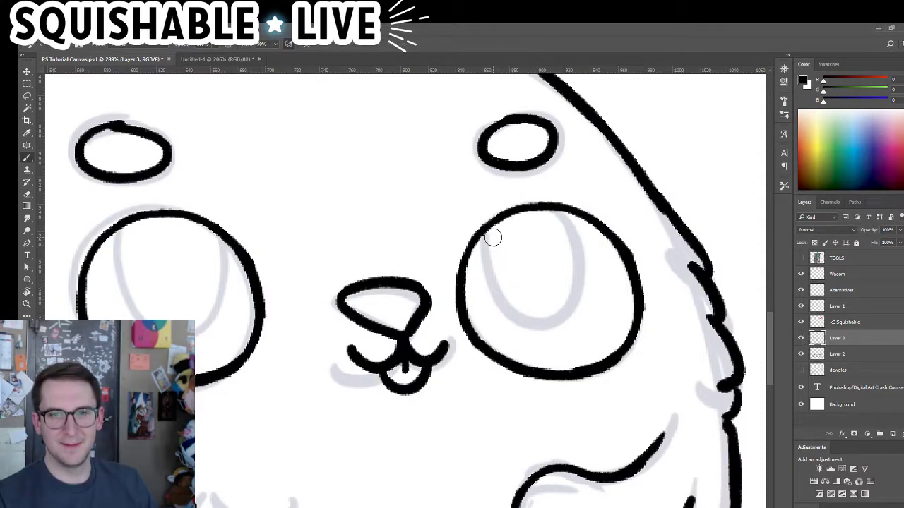
{"action": "mouse_move", "coordinate": [487, 223]}
{"action": "left_mouse_down"}
{"action": "mouse_move", "coordinate": [505, 313]}
{"action": "mouse_move", "coordinate": [568, 291]}
{"action": "left_mouse_up"}
{"action": "key", "text": "ctrl+z"}
{"action": "left_click_drag", "start_coordinate": [487, 223], "coordinate": [518, 303]}
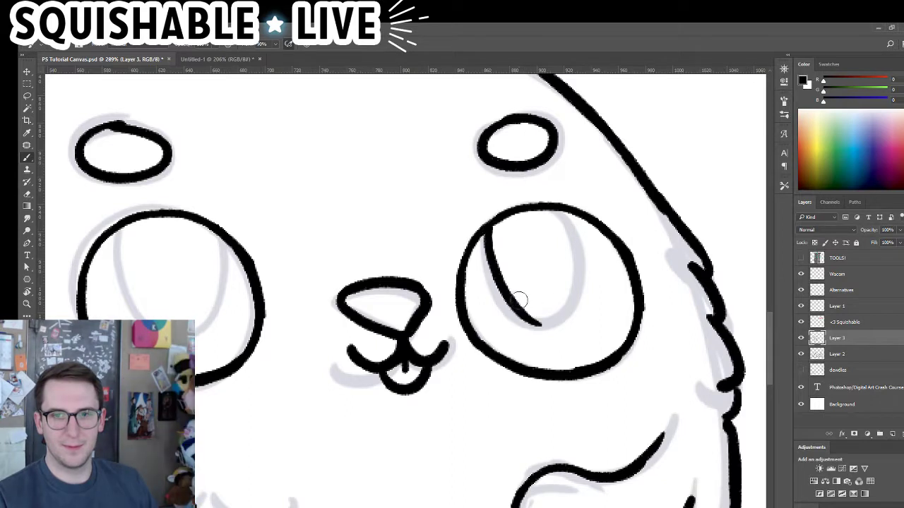
Ink the U-shaped pupil inside the cat's right-hand eye by tracing the grey sketch in black
{"action": "key", "text": "ctrl+z"}
{"action": "mouse_move", "coordinate": [482, 224]}
{"action": "left_mouse_down"}
{"action": "mouse_move", "coordinate": [485, 283]}
{"action": "mouse_move", "coordinate": [508, 321]}
{"action": "mouse_move", "coordinate": [551, 322]}
{"action": "mouse_move", "coordinate": [557, 295]}
{"action": "mouse_move", "coordinate": [491, 275]}
{"action": "mouse_move", "coordinate": [514, 319]}
{"action": "mouse_move", "coordinate": [570, 304]}
{"action": "left_mouse_up"}
{"action": "key", "text": "ctrl+z"}
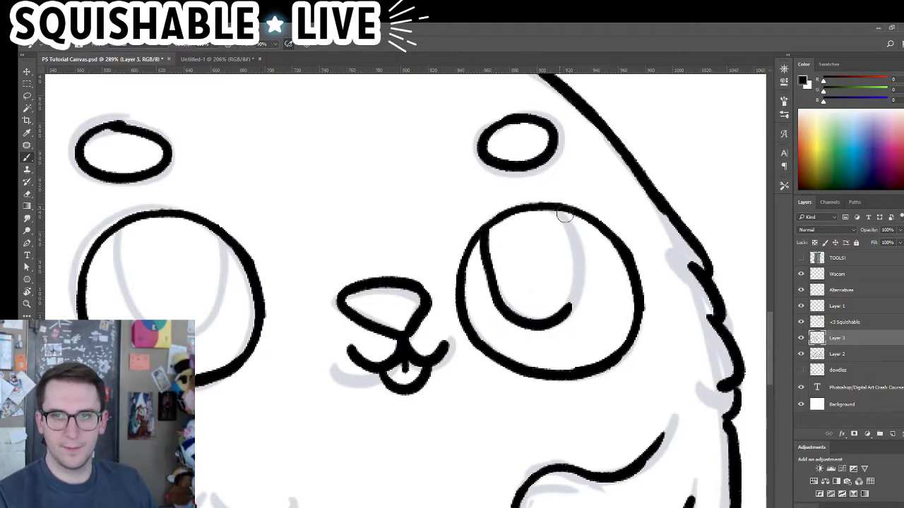
{"action": "left_click_drag", "start_coordinate": [565, 214], "coordinate": [573, 303]}
{"action": "key", "text": "ctrl+z"}
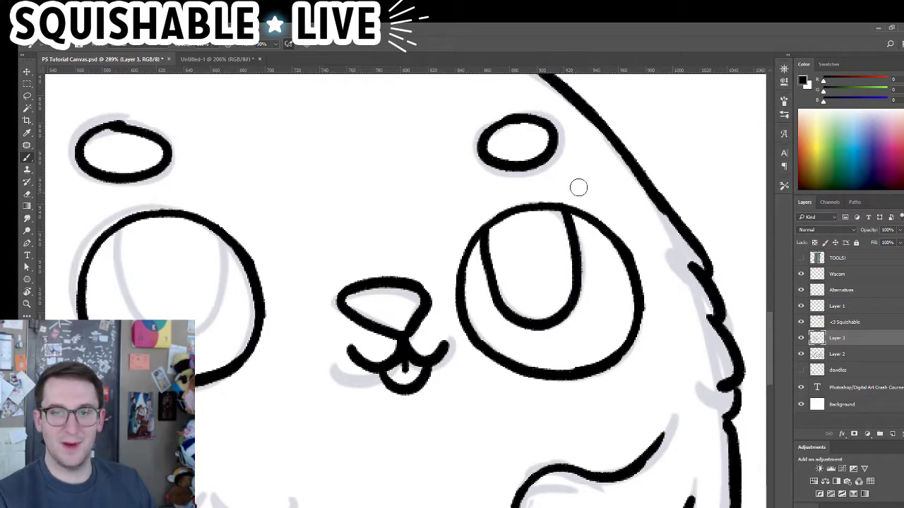
Ink the matching U-shaped pupil inside the cat's left-hand eye, redoing strokes until they follow the sketch
{"action": "left_click_drag", "start_coordinate": [120, 231], "coordinate": [152, 319]}
{"action": "key", "text": "ctrl+z"}
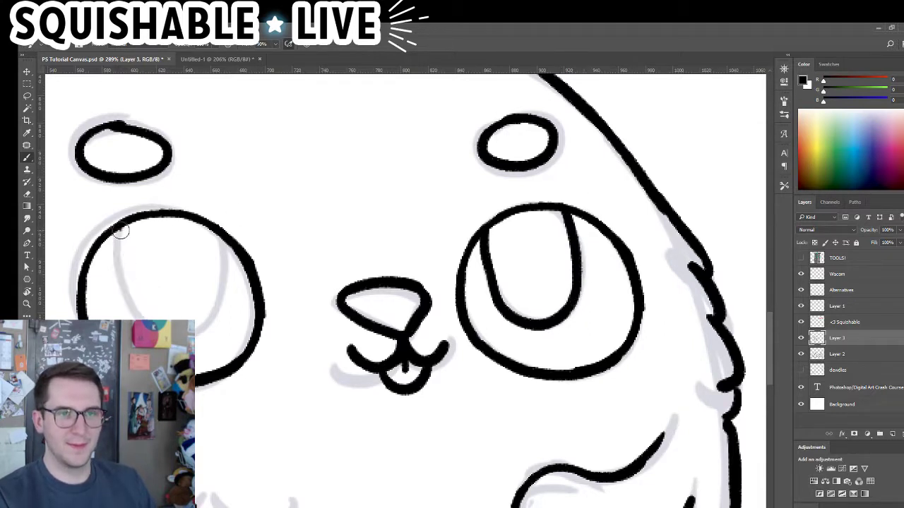
{"action": "left_click_drag", "start_coordinate": [120, 228], "coordinate": [141, 300]}
{"action": "mouse_move", "coordinate": [185, 322]}
{"action": "left_mouse_down"}
{"action": "mouse_move", "coordinate": [222, 280]}
{"action": "mouse_move", "coordinate": [219, 245]}
{"action": "mouse_move", "coordinate": [213, 285]}
{"action": "left_mouse_up"}
{"action": "key", "text": "ctrl+z"}
{"action": "key", "text": "ctrl+z"}
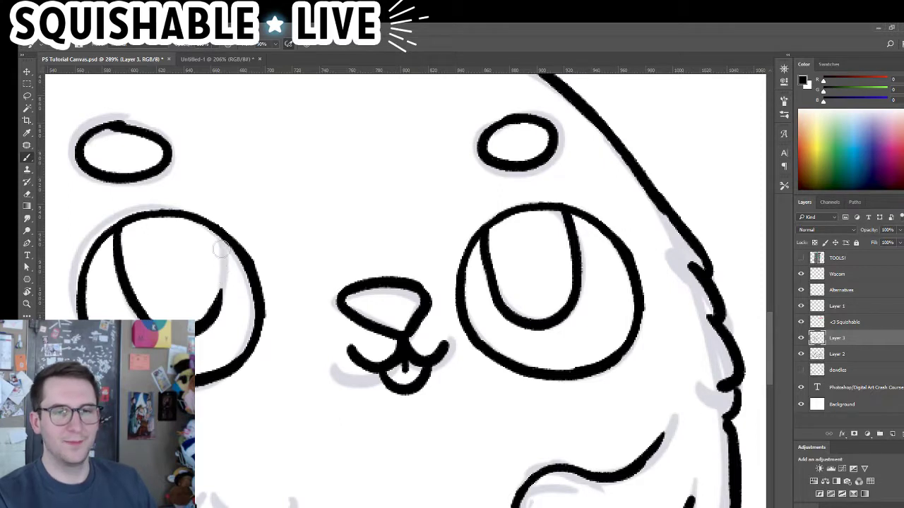
{"action": "left_click_drag", "start_coordinate": [221, 232], "coordinate": [218, 295]}
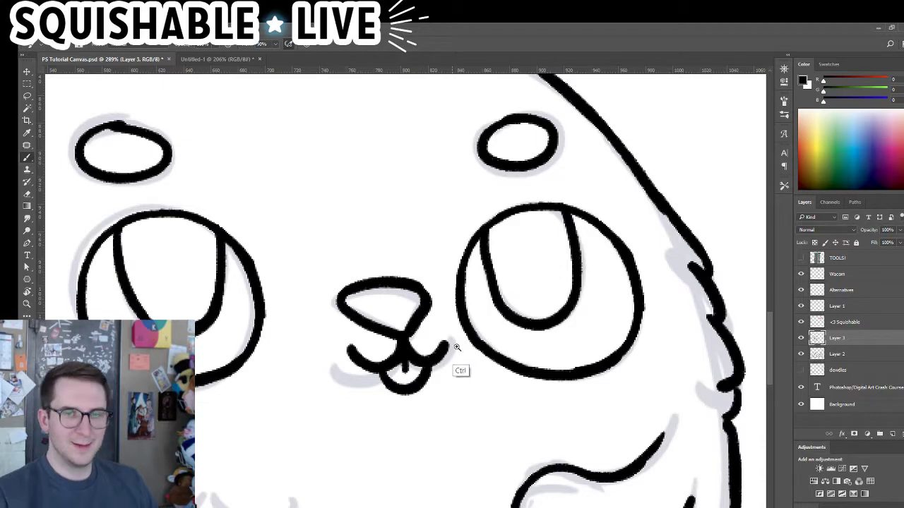
Add a small curved fur mark on the cat's left cheek, just inside the tufted outline
{"action": "scroll", "coordinate": [452, 346], "scroll_direction": "down", "scroll_amount": 3}
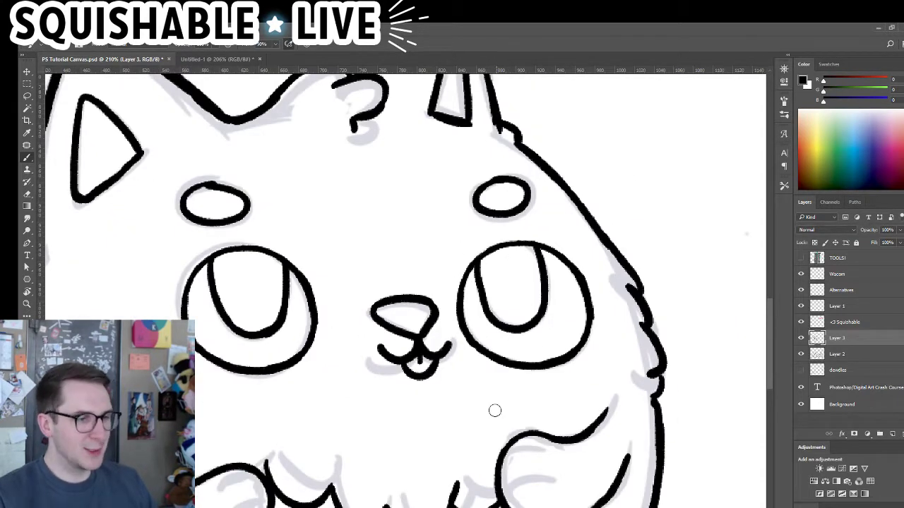
{"action": "scroll", "coordinate": [413, 344], "scroll_direction": "down", "scroll_amount": 3}
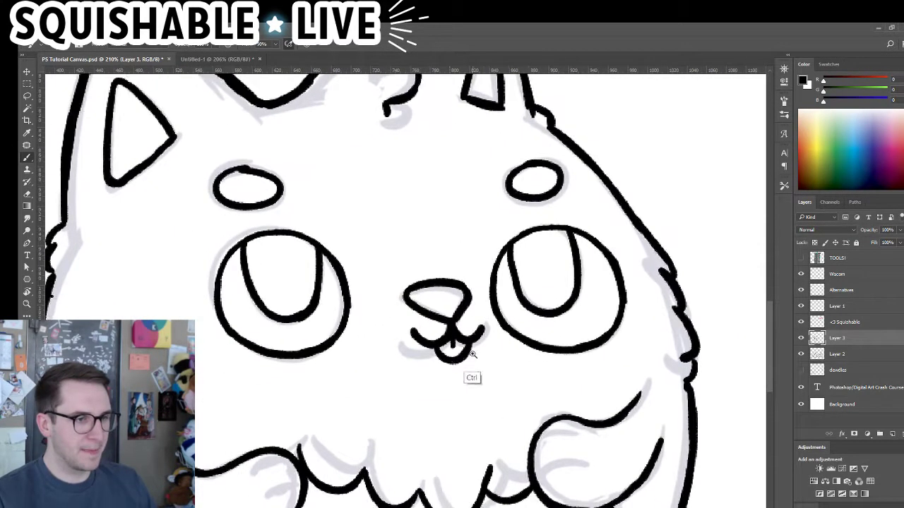
{"action": "scroll", "coordinate": [367, 361], "scroll_direction": "down", "scroll_amount": 2}
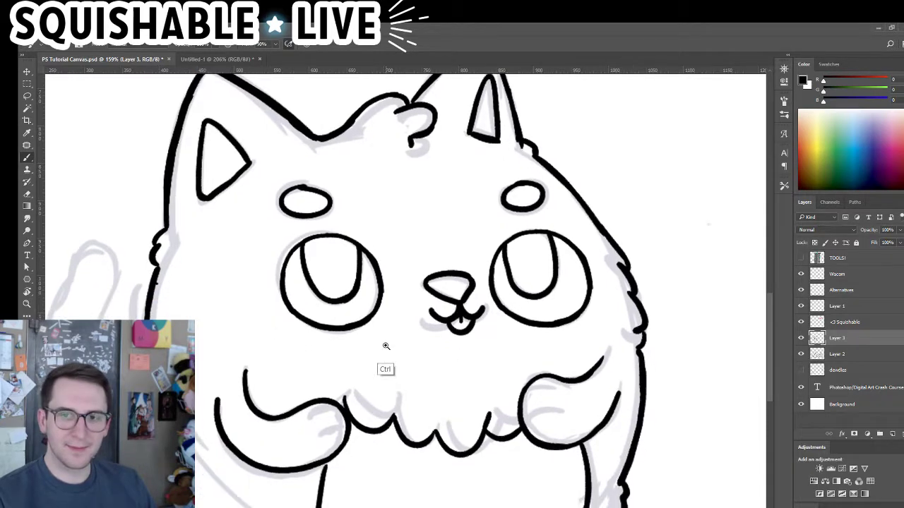
{"action": "scroll", "coordinate": [384, 360], "scroll_direction": "up", "scroll_amount": 4}
{"action": "left_click_drag", "start_coordinate": [391, 330], "coordinate": [451, 352]}
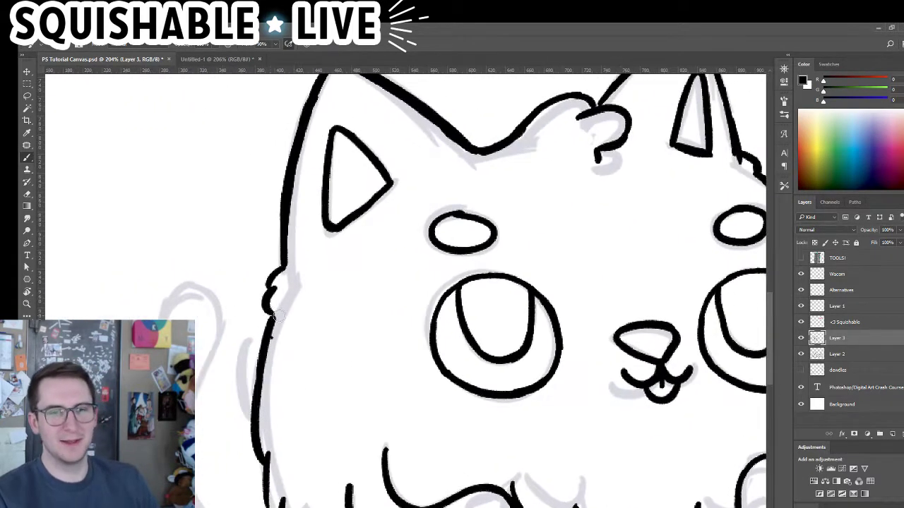
{"action": "mouse_move", "coordinate": [284, 320]}
{"action": "left_mouse_down"}
{"action": "mouse_move", "coordinate": [303, 322]}
{"action": "mouse_move", "coordinate": [315, 342]}
{"action": "mouse_move", "coordinate": [303, 334]}
{"action": "left_mouse_up"}
{"action": "key", "text": "ctrl+z"}
{"action": "left_click_drag", "start_coordinate": [439, 361], "coordinate": [388, 343]}
{"action": "key", "text": "ctrl+z"}
Draw a short two-part curved fur mark in the middle of the cat's belly
{"action": "left_click_drag", "start_coordinate": [411, 381], "coordinate": [367, 299]}
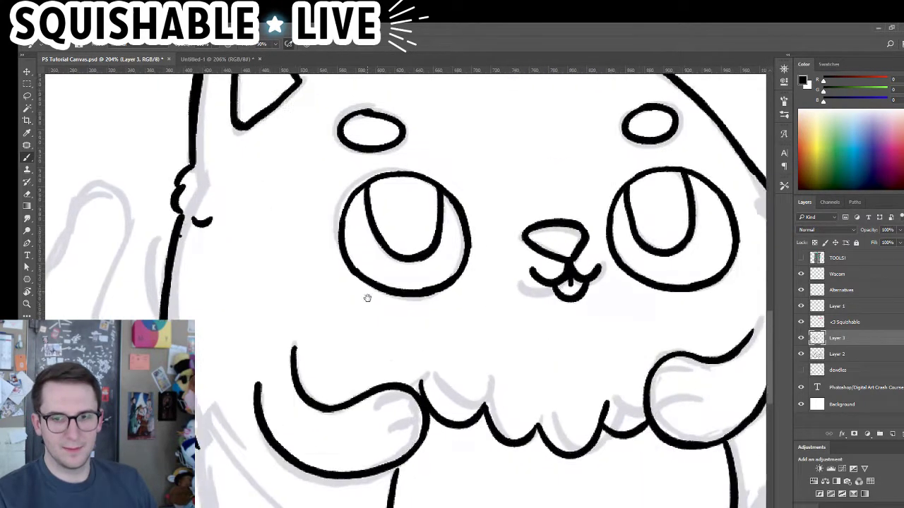
{"action": "left_click_drag", "start_coordinate": [433, 426], "coordinate": [353, 274]}
{"action": "mouse_move", "coordinate": [509, 331]}
{"action": "left_mouse_down"}
{"action": "mouse_move", "coordinate": [517, 379]}
{"action": "mouse_move", "coordinate": [491, 409]}
{"action": "left_mouse_up"}
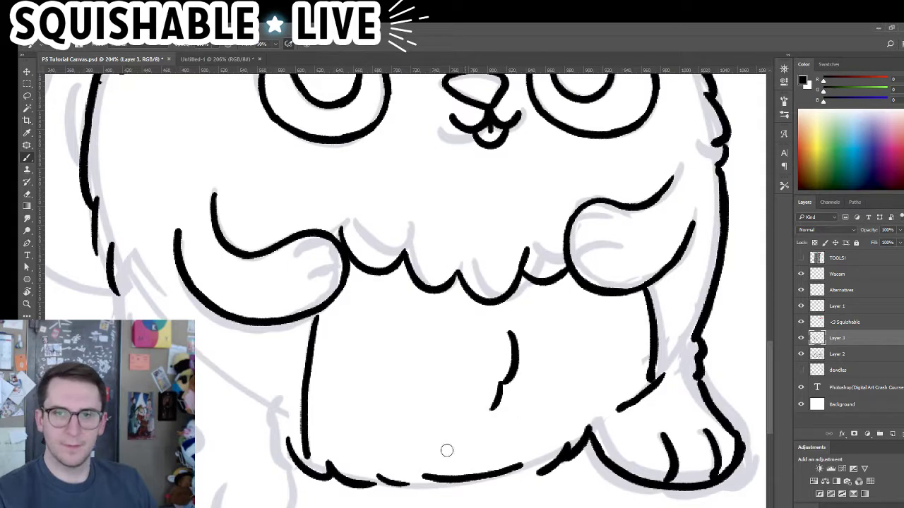
Ink the outline of the cat's left-hand foot along the sketch, including its two toe lines
{"action": "left_click_drag", "start_coordinate": [385, 349], "coordinate": [462, 405]}
{"action": "mouse_move", "coordinate": [344, 464]}
{"action": "left_mouse_down"}
{"action": "mouse_move", "coordinate": [387, 345]}
{"action": "mouse_move", "coordinate": [406, 369]}
{"action": "mouse_move", "coordinate": [411, 429]}
{"action": "mouse_move", "coordinate": [369, 461]}
{"action": "left_mouse_up"}
{"action": "key", "text": "ctrl+z"}
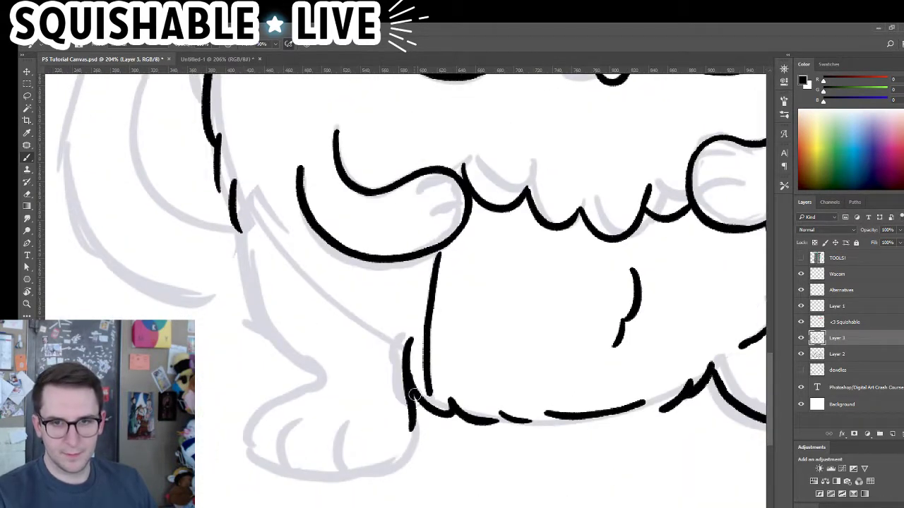
{"action": "mouse_move", "coordinate": [412, 400]}
{"action": "left_mouse_down"}
{"action": "mouse_move", "coordinate": [407, 443]}
{"action": "mouse_move", "coordinate": [346, 478]}
{"action": "left_mouse_up"}
{"action": "mouse_move", "coordinate": [315, 379]}
{"action": "left_mouse_down"}
{"action": "mouse_move", "coordinate": [254, 422]}
{"action": "mouse_move", "coordinate": [252, 456]}
{"action": "mouse_move", "coordinate": [278, 474]}
{"action": "mouse_move", "coordinate": [329, 481]}
{"action": "mouse_move", "coordinate": [372, 472]}
{"action": "mouse_move", "coordinate": [338, 428]}
{"action": "mouse_move", "coordinate": [279, 469]}
{"action": "left_mouse_up"}
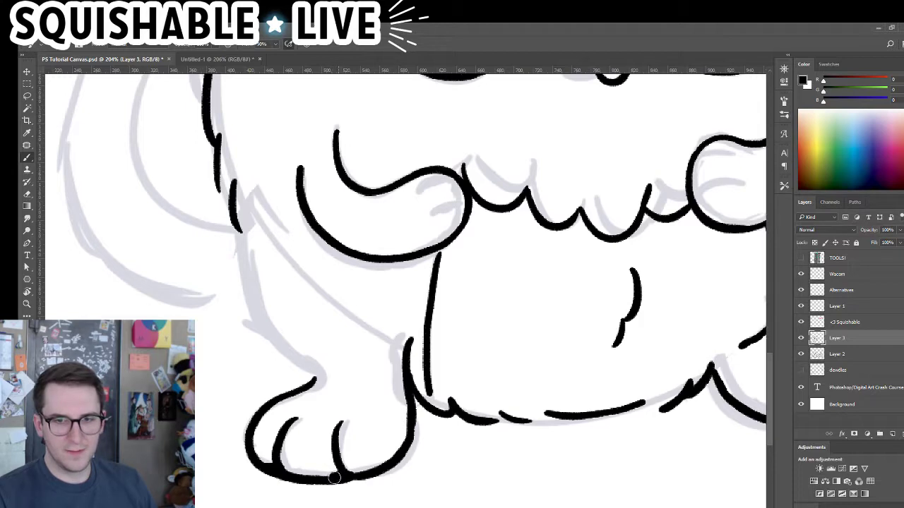
Add a short ankle line above the left-hand foot and ink the outer leg contour from body to foot
{"action": "left_click_drag", "start_coordinate": [527, 430], "coordinate": [417, 502]}
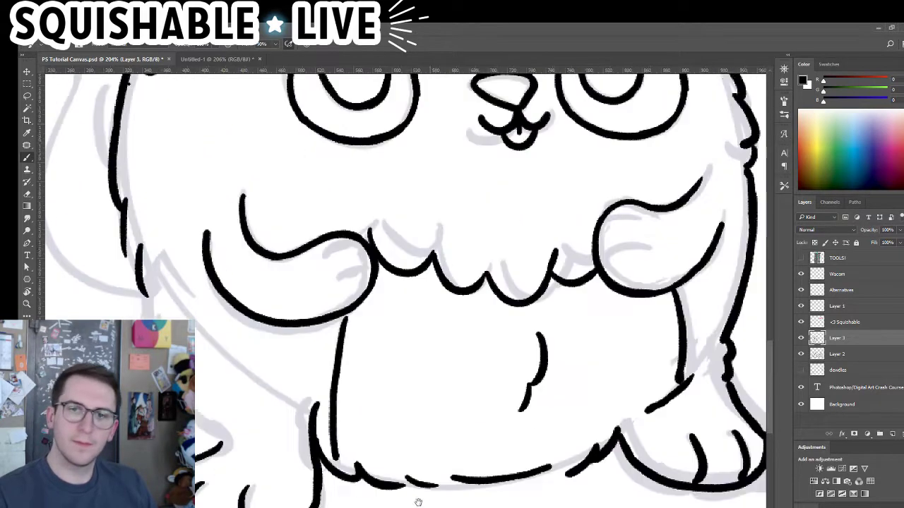
{"action": "scroll", "coordinate": [396, 458], "scroll_direction": "down", "scroll_amount": 3}
{"action": "scroll", "coordinate": [324, 479], "scroll_direction": "up", "scroll_amount": 2}
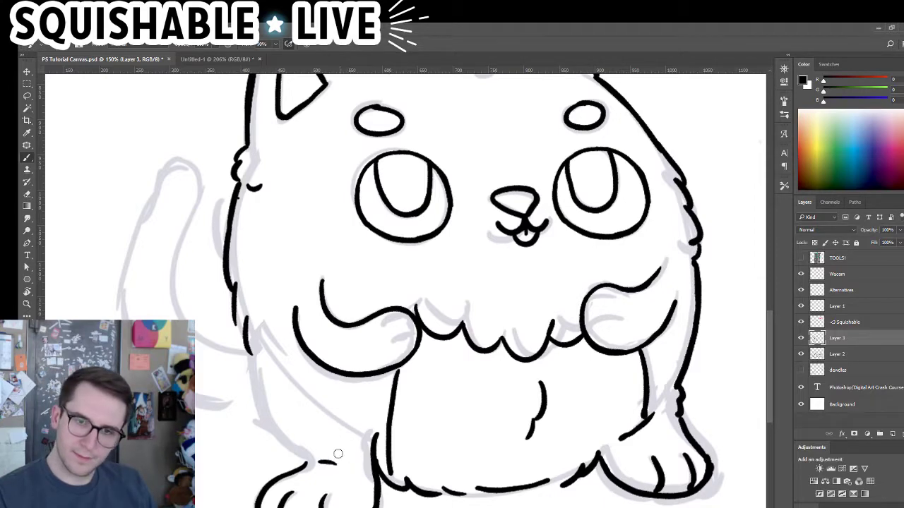
{"action": "mouse_move", "coordinate": [252, 356]}
{"action": "left_mouse_down"}
{"action": "mouse_move", "coordinate": [273, 431]}
{"action": "mouse_move", "coordinate": [308, 463]}
{"action": "left_mouse_up"}
Ink two short finger lines on each of the cat's front paws
{"action": "left_click_drag", "start_coordinate": [325, 306], "coordinate": [283, 313]}
{"action": "left_click_drag", "start_coordinate": [545, 308], "coordinate": [573, 305]}
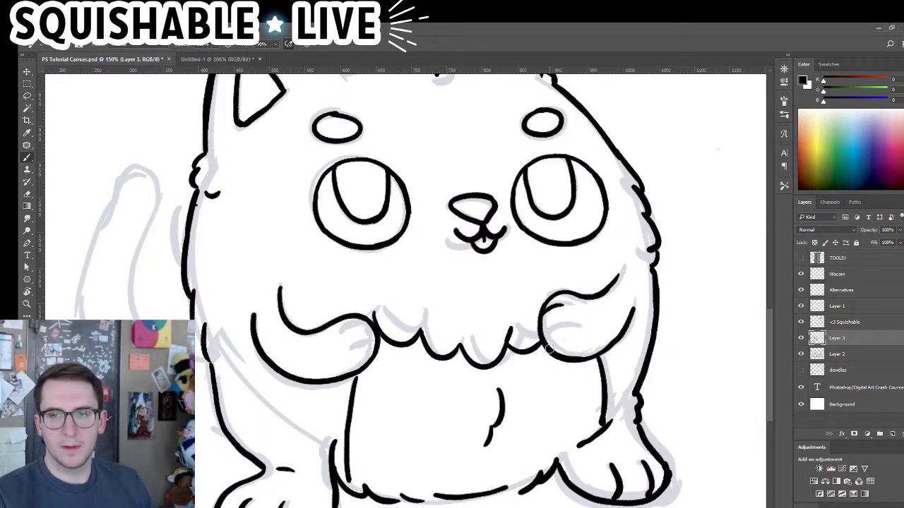
{"action": "key", "text": "ctrl+z"}
{"action": "left_click_drag", "start_coordinate": [569, 332], "coordinate": [549, 345]}
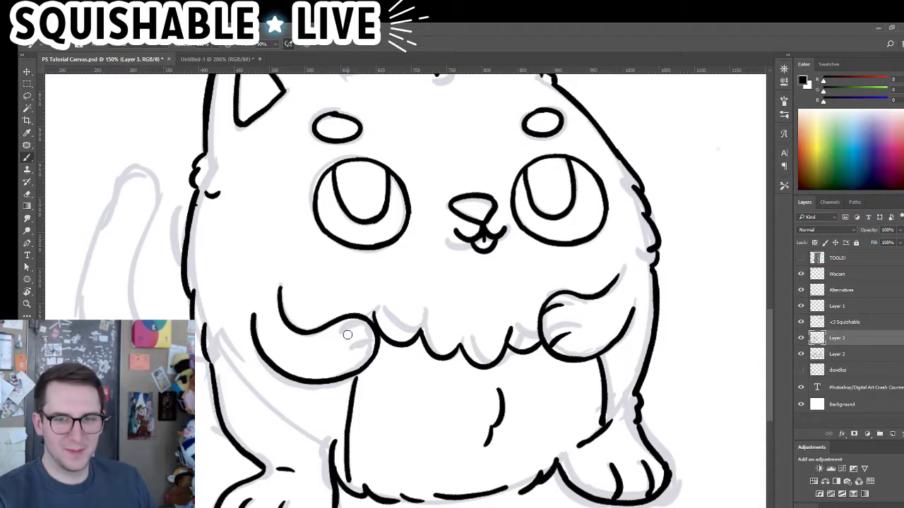
{"action": "mouse_move", "coordinate": [346, 332]}
{"action": "left_mouse_down"}
{"action": "mouse_move", "coordinate": [373, 331]}
{"action": "mouse_move", "coordinate": [361, 324]}
{"action": "mouse_move", "coordinate": [374, 346]}
{"action": "left_mouse_up"}
{"action": "key", "text": "ctrl+z"}
Clean up the lower finger line on the cat's right-hand front paw with the Eraser and return to the Brush
{"action": "left_click_drag", "start_coordinate": [583, 372], "coordinate": [578, 354]}
{"action": "left_click_drag", "start_coordinate": [582, 356], "coordinate": [575, 367]}
{"action": "key", "text": "e"}
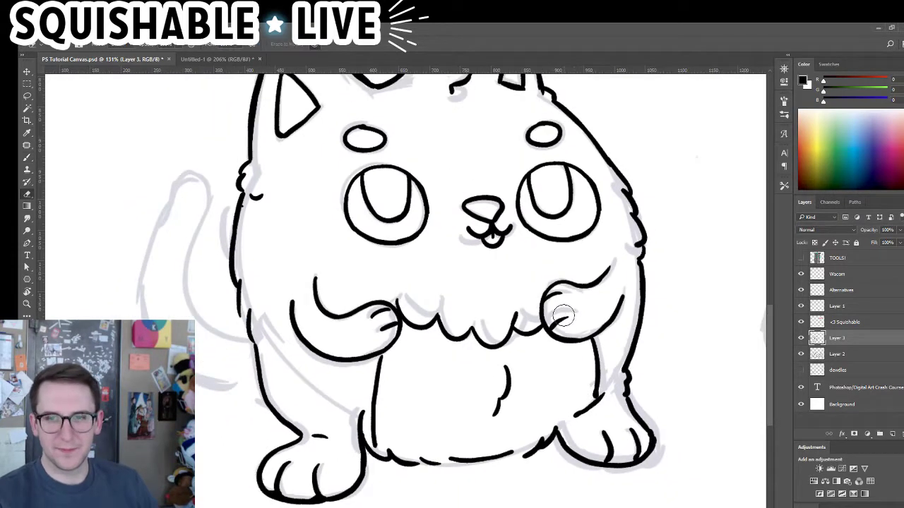
{"action": "left_click_drag", "start_coordinate": [564, 315], "coordinate": [558, 322]}
{"action": "key", "text": "b"}
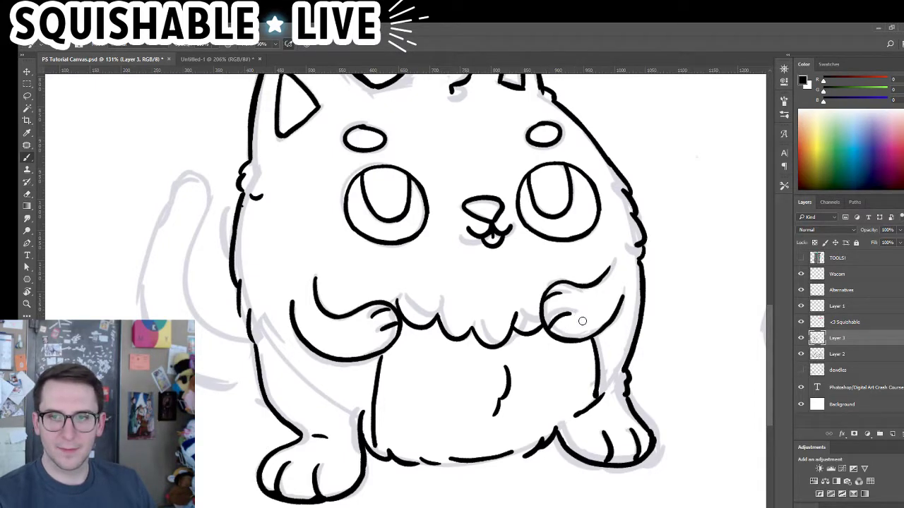
Ink the rounded tip, the inner curve and the upper outer edge of the cat's tail
{"action": "mouse_move", "coordinate": [609, 353]}
{"action": "left_mouse_down"}
{"action": "mouse_move", "coordinate": [517, 341]}
{"action": "mouse_move", "coordinate": [597, 342]}
{"action": "left_mouse_up"}
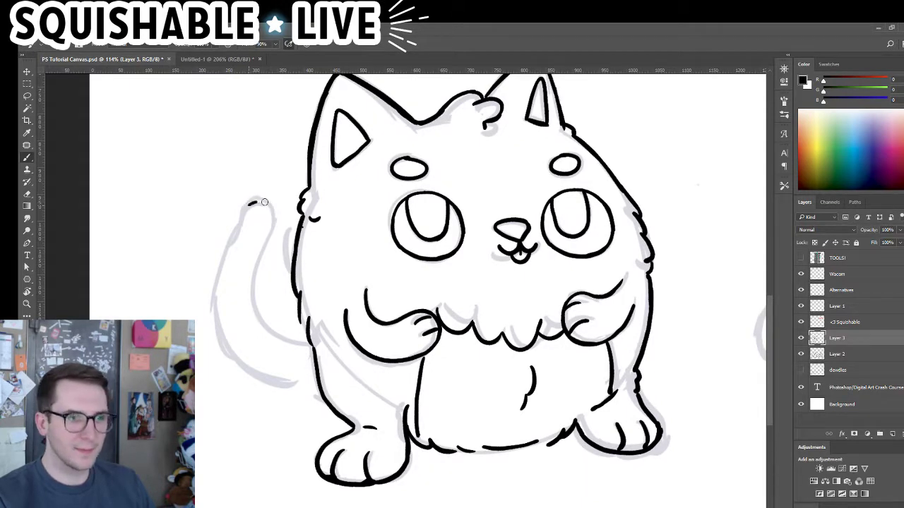
{"action": "mouse_move", "coordinate": [264, 203]}
{"action": "left_mouse_down"}
{"action": "mouse_move", "coordinate": [273, 224]}
{"action": "mouse_move", "coordinate": [255, 290]}
{"action": "mouse_move", "coordinate": [279, 347]}
{"action": "left_mouse_up"}
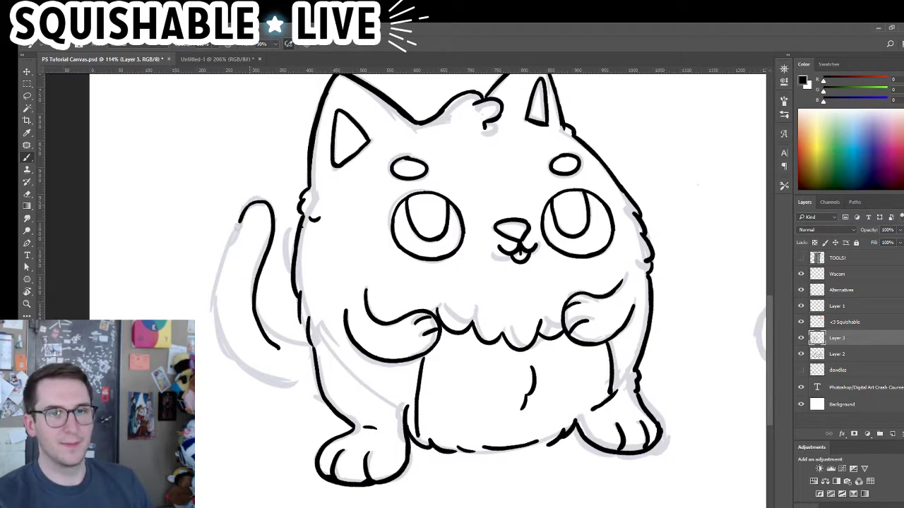
{"action": "left_click_drag", "start_coordinate": [238, 227], "coordinate": [227, 290]}
{"action": "key", "text": "ctrl+z"}
{"action": "mouse_move", "coordinate": [234, 236]}
{"action": "left_mouse_down"}
{"action": "mouse_move", "coordinate": [216, 291]}
{"action": "mouse_move", "coordinate": [237, 364]}
{"action": "left_mouse_up"}
{"action": "key", "text": "ctrl+z"}
{"action": "mouse_move", "coordinate": [216, 287]}
{"action": "left_mouse_down"}
{"action": "mouse_move", "coordinate": [235, 360]}
{"action": "mouse_move", "coordinate": [298, 334]}
{"action": "left_mouse_up"}
{"action": "key", "text": "ctrl+z"}
Ink the tail's lower outer curve and extend its inner line to join the cat's body
{"action": "scroll", "coordinate": [297, 335], "scroll_direction": "up", "scroll_amount": 1}
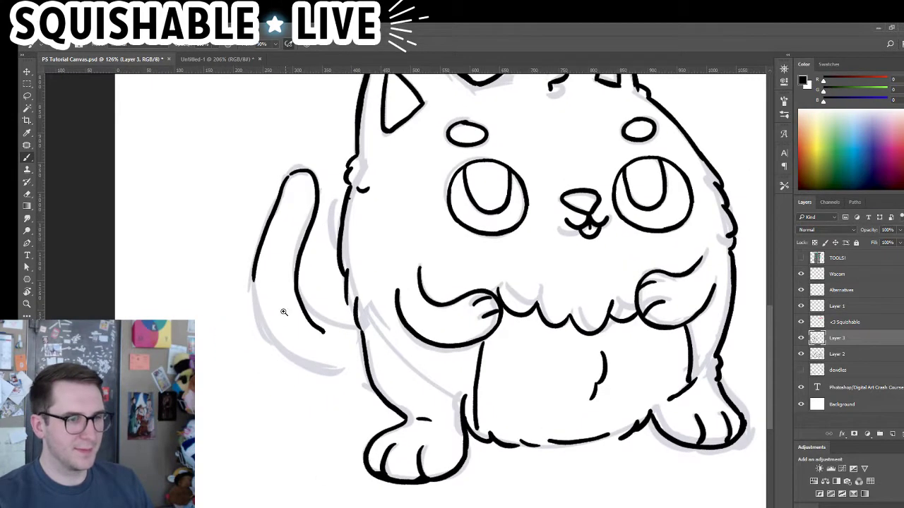
{"action": "scroll", "coordinate": [283, 311], "scroll_direction": "up", "scroll_amount": 3}
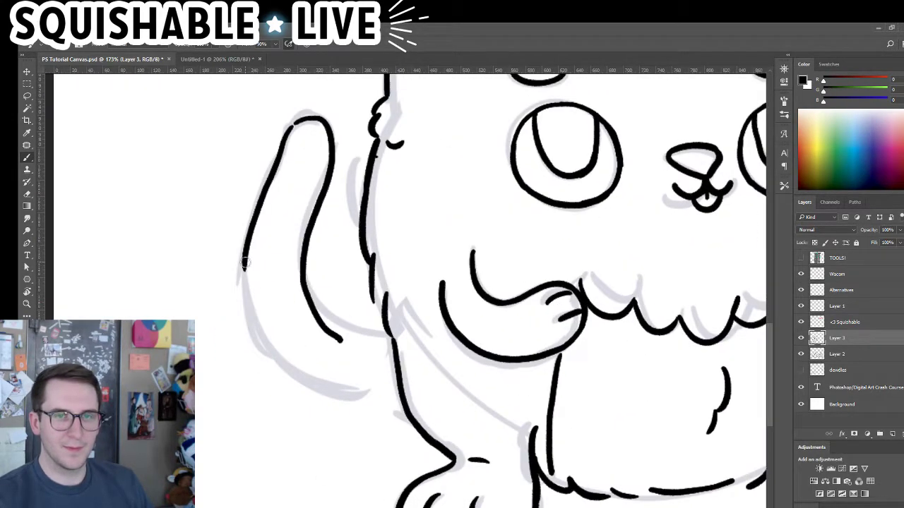
{"action": "mouse_move", "coordinate": [244, 263]}
{"action": "left_mouse_down"}
{"action": "mouse_move", "coordinate": [245, 298]}
{"action": "mouse_move", "coordinate": [272, 353]}
{"action": "mouse_move", "coordinate": [317, 385]}
{"action": "mouse_move", "coordinate": [394, 385]}
{"action": "left_mouse_up"}
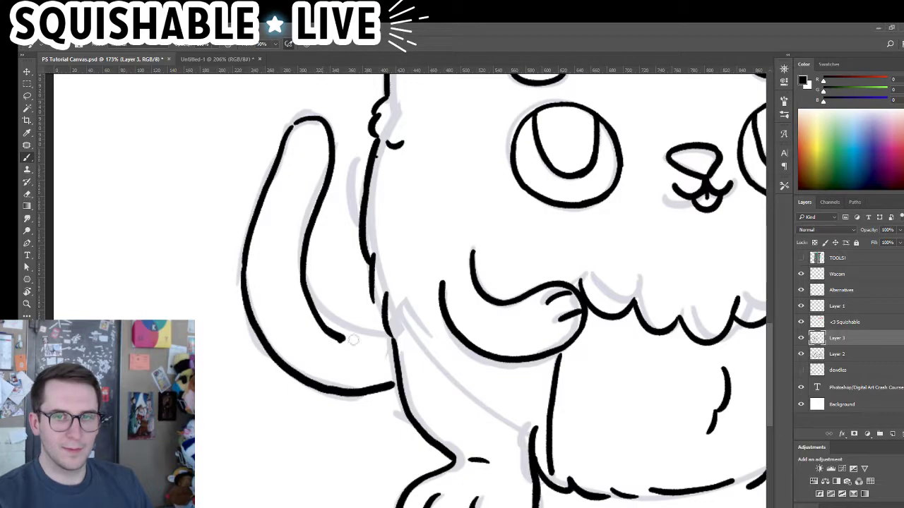
{"action": "left_click_drag", "start_coordinate": [354, 340], "coordinate": [387, 335]}
{"action": "left_click_drag", "start_coordinate": [404, 396], "coordinate": [352, 400]}
Add a short fur mark on the cat's side, below the left-hand arm and above the leg
{"action": "left_click_drag", "start_coordinate": [524, 371], "coordinate": [382, 414]}
{"action": "left_click_drag", "start_coordinate": [298, 428], "coordinate": [319, 436]}
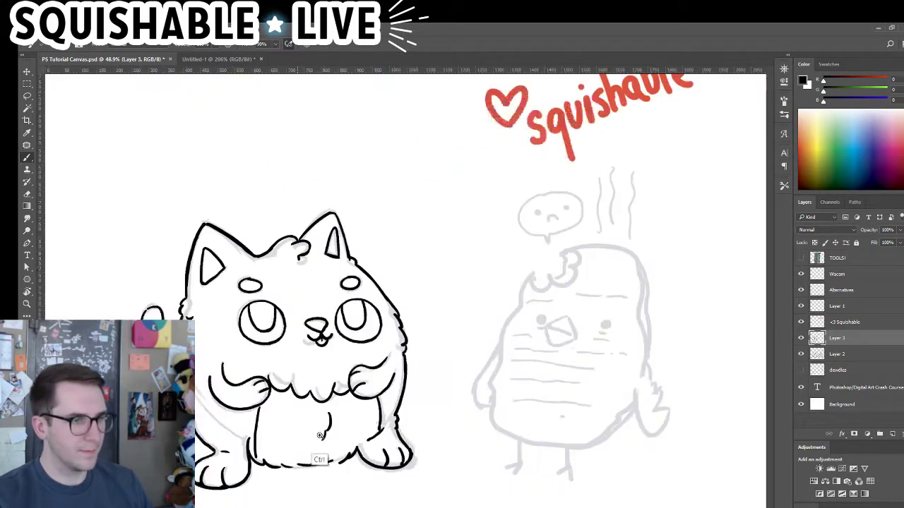
{"action": "scroll", "coordinate": [320, 436], "scroll_direction": "up", "scroll_amount": 5}
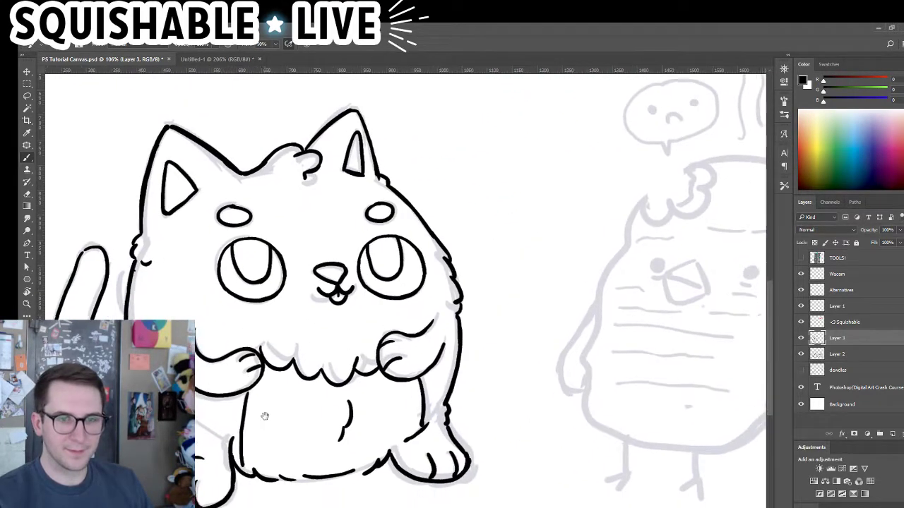
{"action": "left_click_drag", "start_coordinate": [265, 417], "coordinate": [264, 416]}
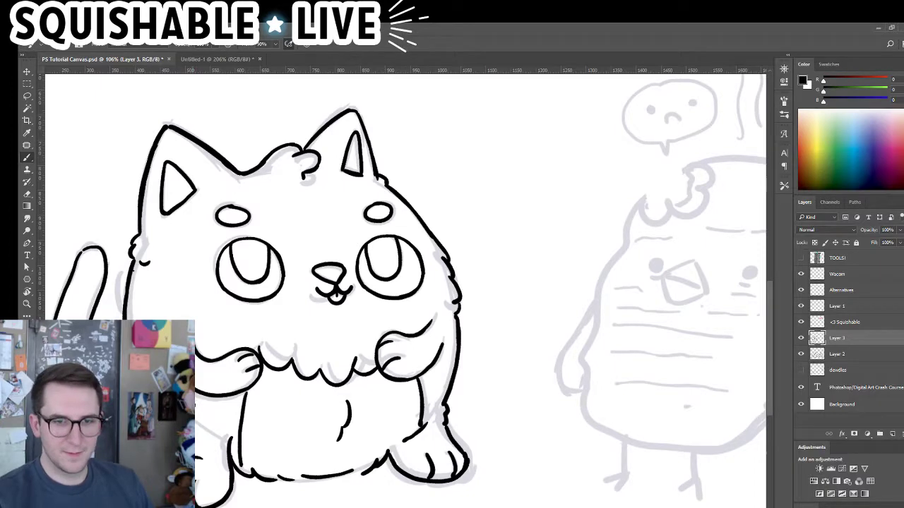
{"action": "left_click_drag", "start_coordinate": [280, 334], "coordinate": [343, 325]}
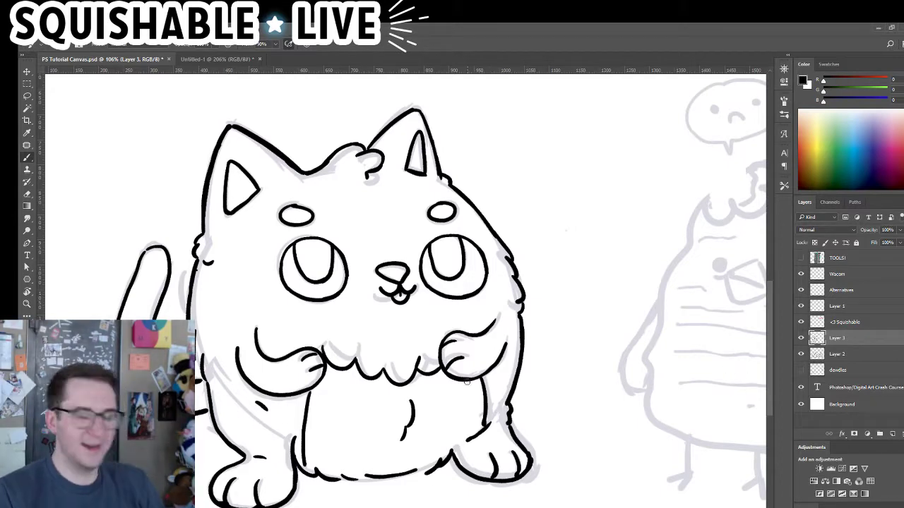
Ink the scalloped bite mark with its inner edge at the top of the bird sketch
{"action": "left_click_drag", "start_coordinate": [604, 319], "coordinate": [422, 304]}
{"action": "left_click_drag", "start_coordinate": [422, 303], "coordinate": [254, 329]}
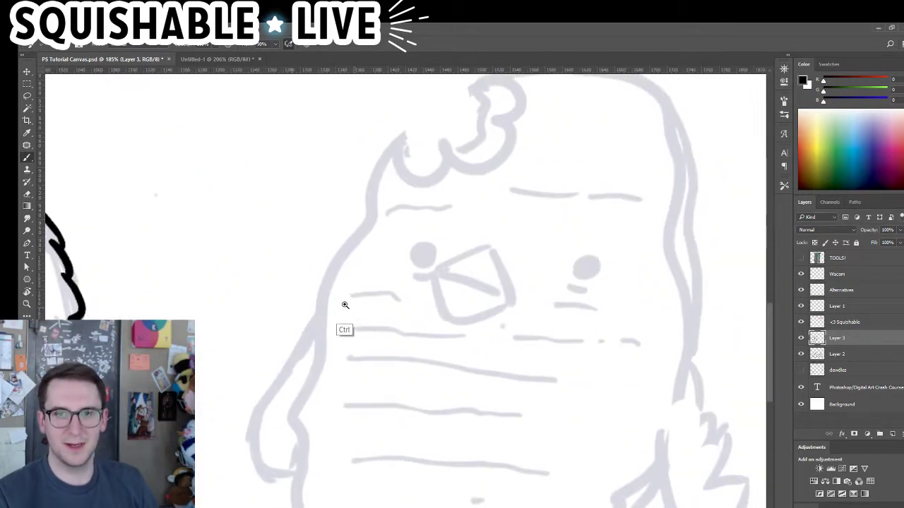
{"action": "left_click_drag", "start_coordinate": [346, 304], "coordinate": [328, 303]}
{"action": "left_click_drag", "start_coordinate": [403, 256], "coordinate": [369, 235]}
{"action": "mouse_move", "coordinate": [357, 160]}
{"action": "left_mouse_down"}
{"action": "mouse_move", "coordinate": [385, 186]}
{"action": "mouse_move", "coordinate": [399, 165]}
{"action": "mouse_move", "coordinate": [391, 167]}
{"action": "mouse_move", "coordinate": [449, 124]}
{"action": "mouse_move", "coordinate": [430, 145]}
{"action": "left_mouse_up"}
{"action": "key", "text": "ctrl+z"}
{"action": "key", "text": "ctrl+z"}
{"action": "key", "text": "ctrl+z"}
{"action": "key", "text": "ctrl+z"}
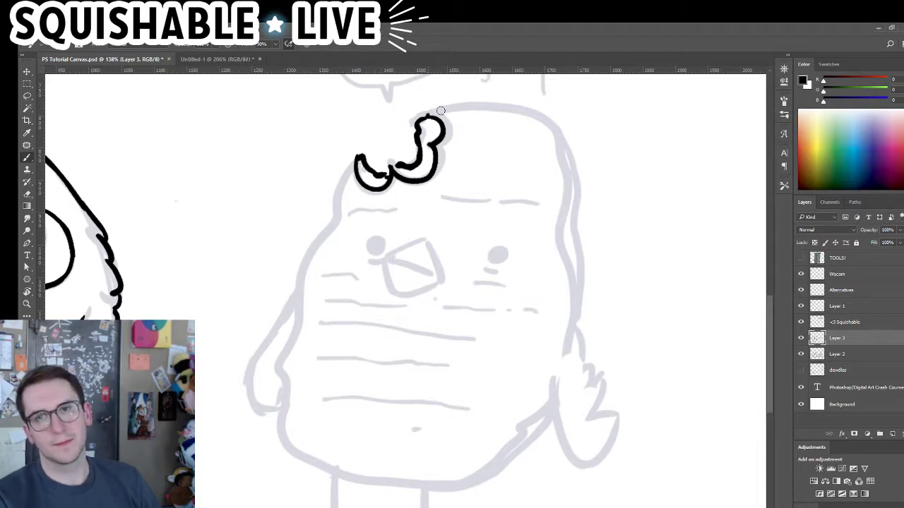
Ink the bird's body outline along the top, both sides and the bottom, with a second line at the lower-right corner
{"action": "mouse_move", "coordinate": [440, 111]}
{"action": "left_mouse_down"}
{"action": "mouse_move", "coordinate": [534, 115]}
{"action": "mouse_move", "coordinate": [565, 156]}
{"action": "mouse_move", "coordinate": [578, 244]}
{"action": "mouse_move", "coordinate": [573, 347]}
{"action": "left_mouse_up"}
{"action": "mouse_move", "coordinate": [460, 487]}
{"action": "left_mouse_down"}
{"action": "mouse_move", "coordinate": [494, 470]}
{"action": "mouse_move", "coordinate": [543, 419]}
{"action": "mouse_move", "coordinate": [530, 415]}
{"action": "left_mouse_up"}
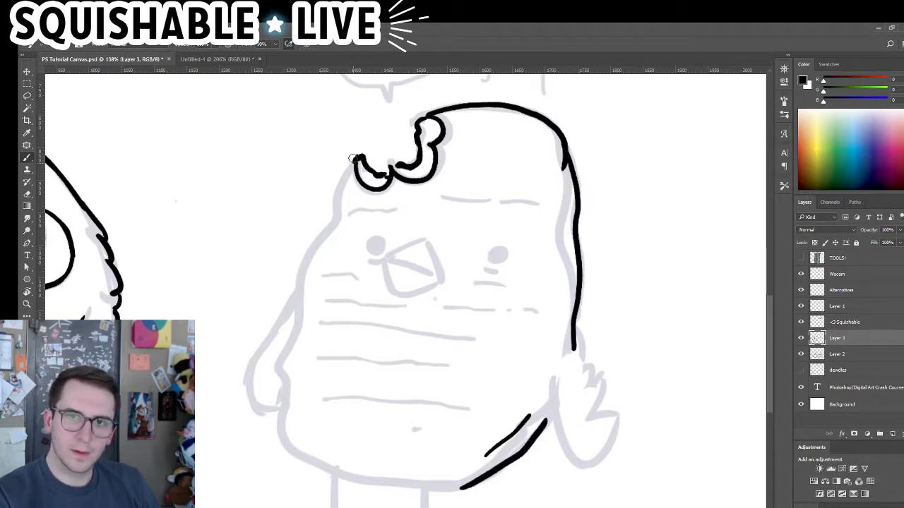
{"action": "mouse_move", "coordinate": [352, 158]}
{"action": "left_mouse_down"}
{"action": "mouse_move", "coordinate": [299, 285]}
{"action": "mouse_move", "coordinate": [286, 406]}
{"action": "mouse_move", "coordinate": [305, 461]}
{"action": "mouse_move", "coordinate": [331, 470]}
{"action": "left_mouse_up"}
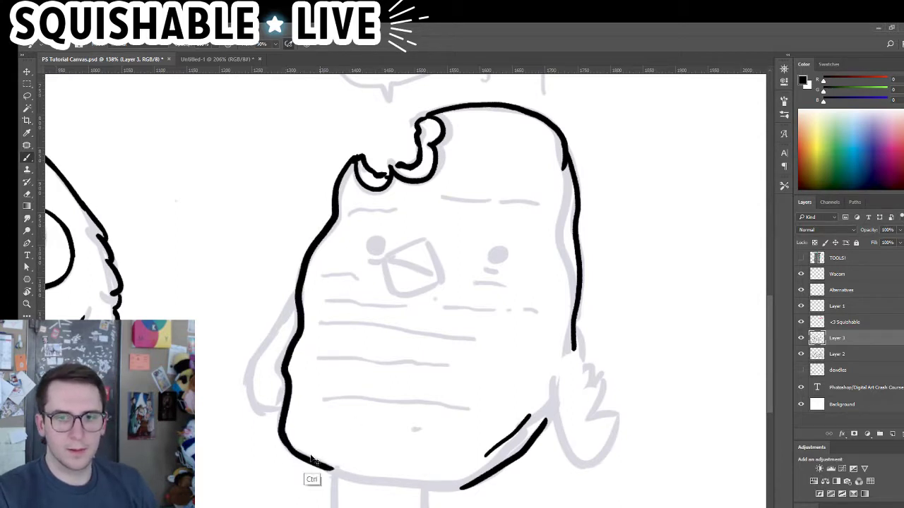
{"action": "key", "text": "ctrl+z"}
{"action": "mouse_move", "coordinate": [286, 444]}
{"action": "left_mouse_down"}
{"action": "mouse_move", "coordinate": [393, 490]}
{"action": "mouse_move", "coordinate": [464, 485]}
{"action": "left_mouse_up"}
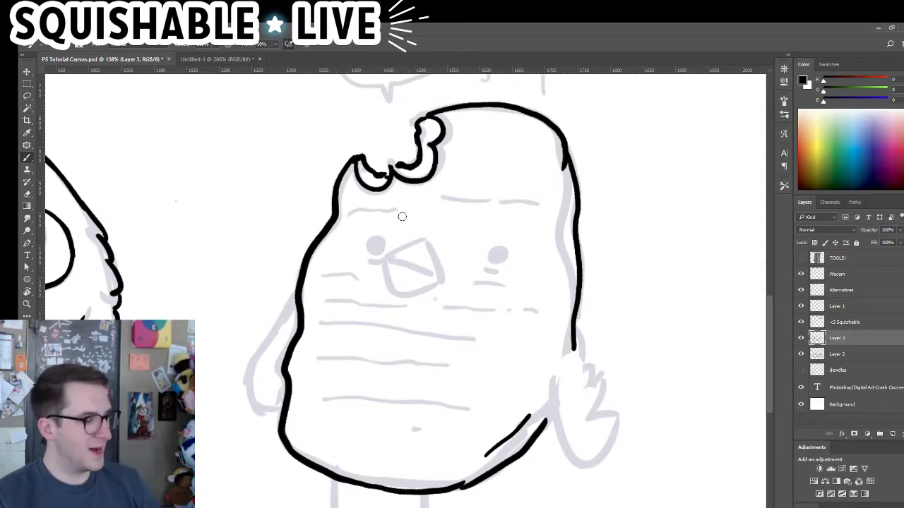
Ink the four-sided outline of the bird's beak, undoing and redrawing strokes to match the sketch
{"action": "mouse_move", "coordinate": [382, 258]}
{"action": "left_mouse_down"}
{"action": "mouse_move", "coordinate": [407, 277]}
{"action": "mouse_move", "coordinate": [424, 242]}
{"action": "mouse_move", "coordinate": [443, 275]}
{"action": "mouse_move", "coordinate": [430, 285]}
{"action": "left_mouse_up"}
{"action": "key", "text": "ctrl+z"}
{"action": "key", "text": "ctrl+z"}
{"action": "key", "text": "ctrl+z"}
{"action": "key", "text": "ctrl+z"}
{"action": "key", "text": "ctrl+z"}
{"action": "key", "text": "ctrl+z"}
{"action": "left_click_drag", "start_coordinate": [427, 242], "coordinate": [444, 275]}
{"action": "key", "text": "ctrl+z"}
{"action": "left_click_drag", "start_coordinate": [426, 241], "coordinate": [439, 279]}
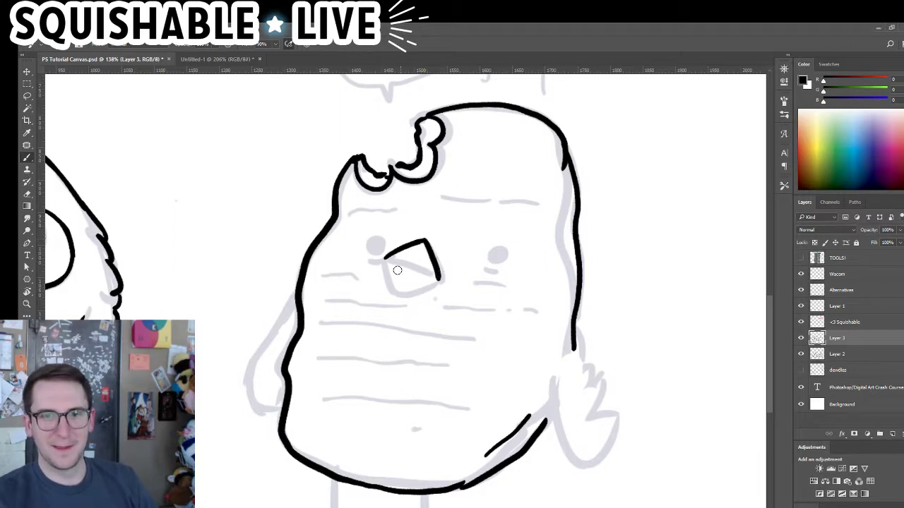
{"action": "mouse_move", "coordinate": [384, 258]}
{"action": "left_mouse_down"}
{"action": "mouse_move", "coordinate": [400, 293]}
{"action": "mouse_move", "coordinate": [439, 281]}
{"action": "left_mouse_up"}
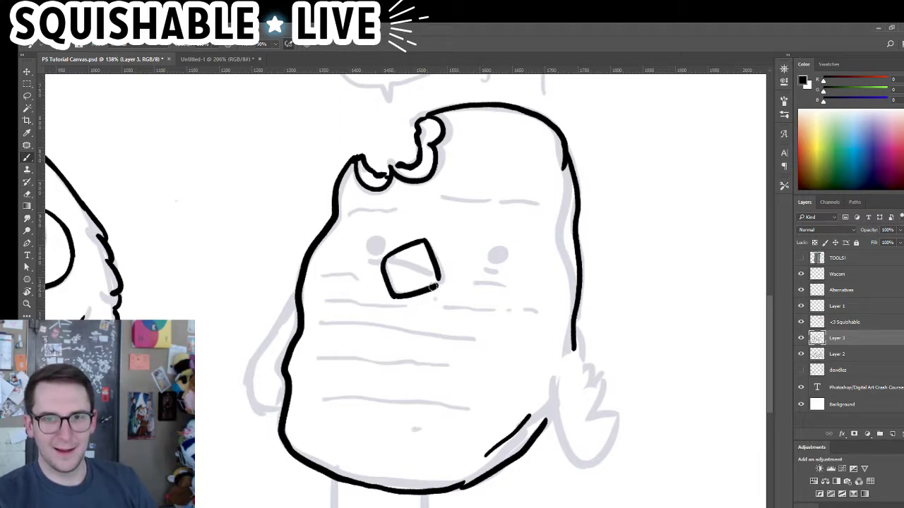
Ink the curved line dividing the bird's beak, and both round filled eyes with a small curved mark under each
{"action": "left_click_drag", "start_coordinate": [392, 260], "coordinate": [441, 278]}
{"action": "key", "text": "ctrl+z"}
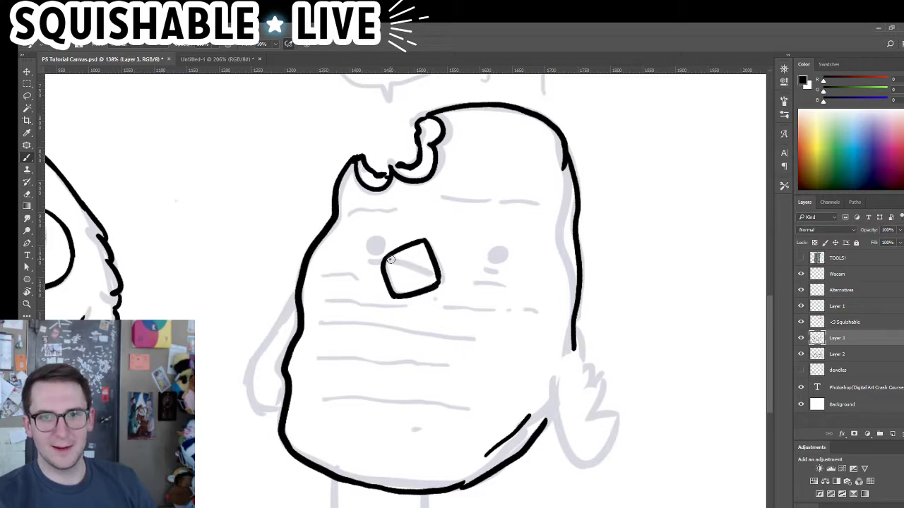
{"action": "left_click_drag", "start_coordinate": [387, 261], "coordinate": [439, 277]}
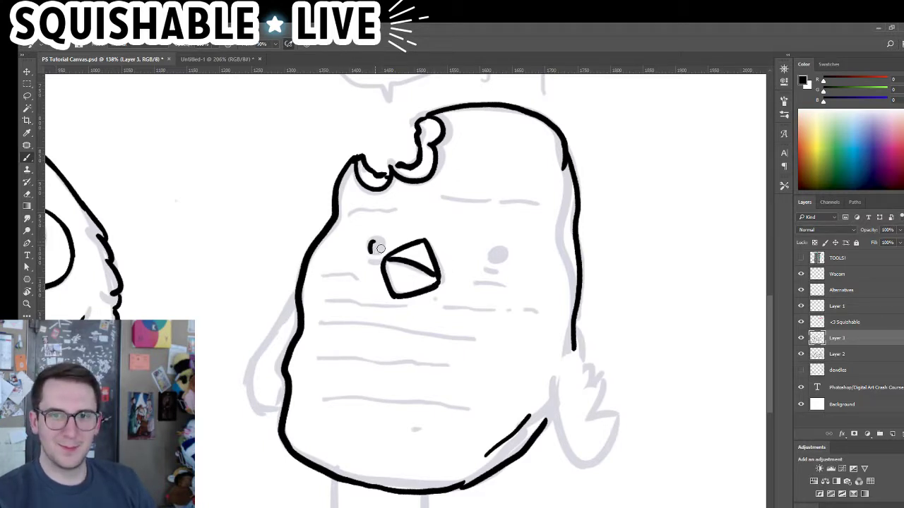
{"action": "left_click_drag", "start_coordinate": [379, 249], "coordinate": [374, 246]}
{"action": "mouse_move", "coordinate": [490, 260]}
{"action": "left_mouse_down"}
{"action": "mouse_move", "coordinate": [486, 275]}
{"action": "mouse_move", "coordinate": [498, 267]}
{"action": "left_mouse_up"}
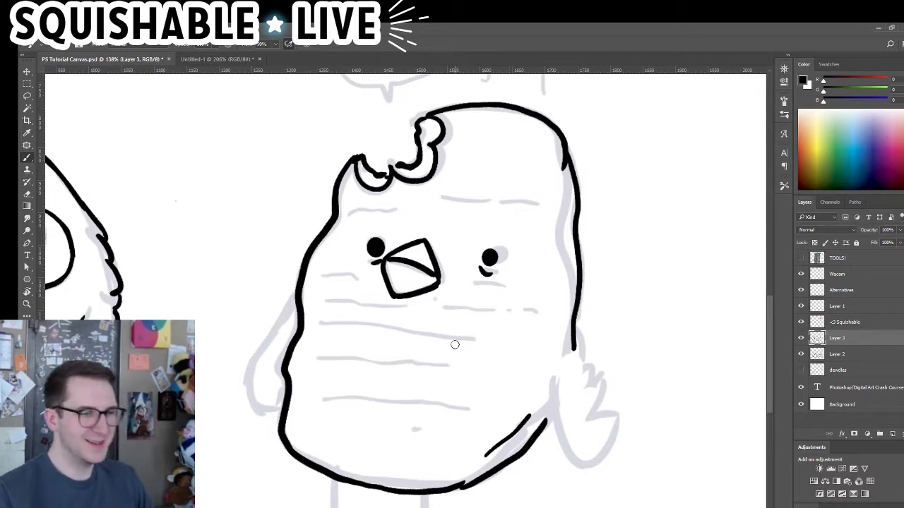
Ink the broken horizontal texture lines across the bird's forehead, above the eyes and beside the bite mark
{"action": "scroll", "coordinate": [438, 315], "scroll_direction": "up", "scroll_amount": 2}
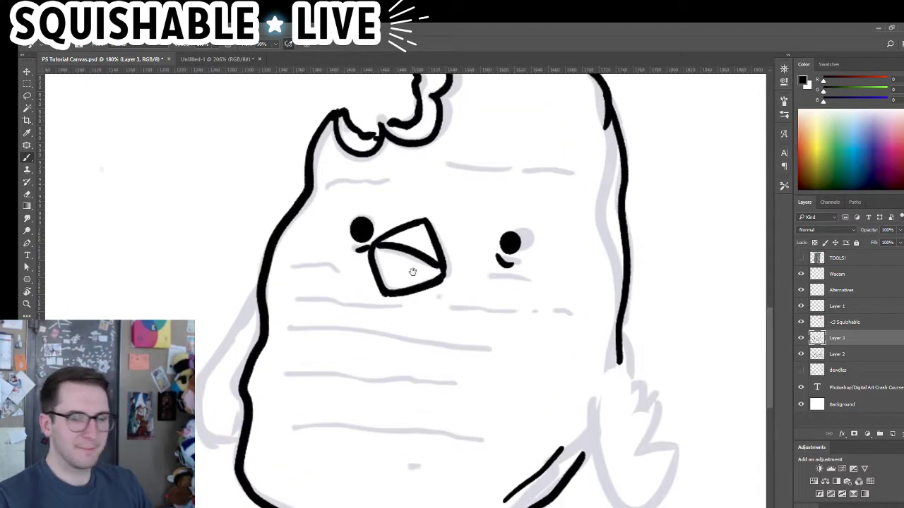
{"action": "left_click_drag", "start_coordinate": [438, 165], "coordinate": [498, 168]}
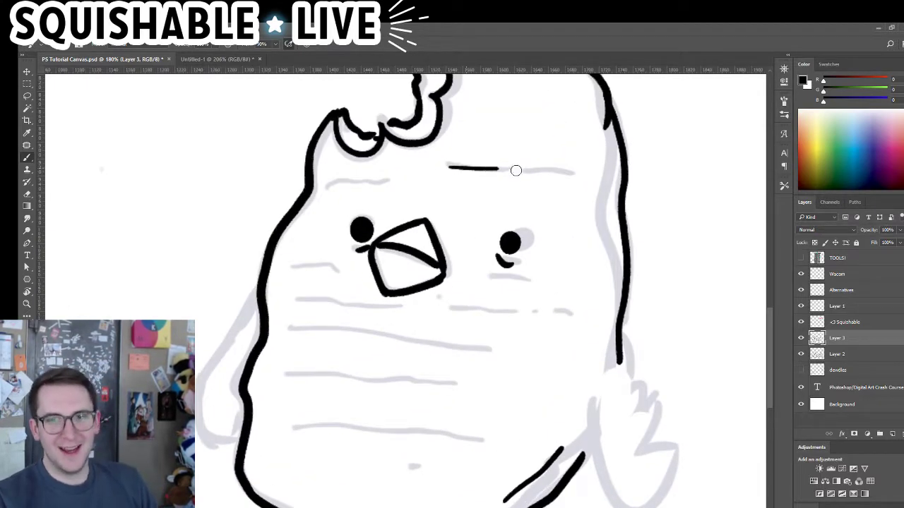
{"action": "key", "text": "ctrl+z"}
{"action": "mouse_move", "coordinate": [438, 164]}
{"action": "left_mouse_down"}
{"action": "mouse_move", "coordinate": [565, 171]}
{"action": "mouse_move", "coordinate": [505, 216]}
{"action": "mouse_move", "coordinate": [471, 171]}
{"action": "left_mouse_up"}
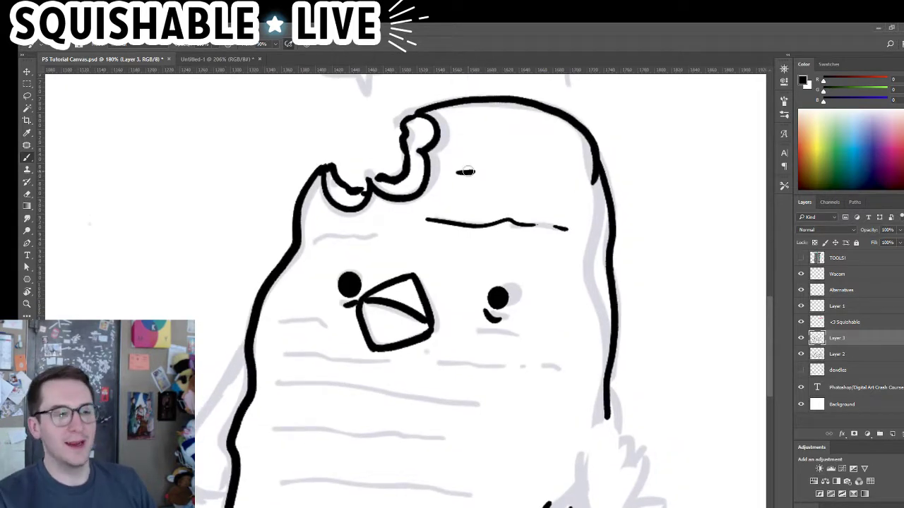
{"action": "left_click_drag", "start_coordinate": [490, 177], "coordinate": [556, 185]}
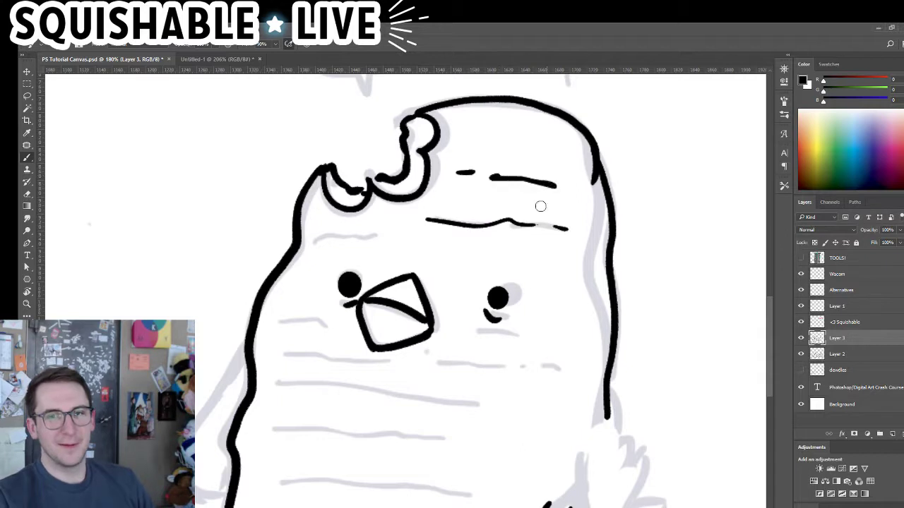
Ink short horizontal texture lines around the bird's eyes and beak, and one long wavy line below the beak
{"action": "left_click_drag", "start_coordinate": [322, 229], "coordinate": [366, 227]}
{"action": "left_click_drag", "start_coordinate": [304, 308], "coordinate": [316, 307]}
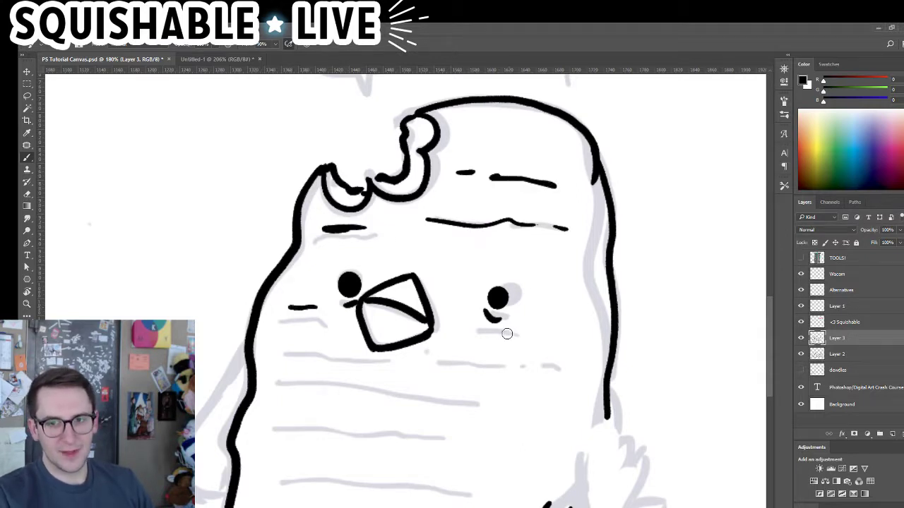
{"action": "left_click_drag", "start_coordinate": [530, 337], "coordinate": [564, 341]}
{"action": "left_click_drag", "start_coordinate": [535, 372], "coordinate": [461, 363]}
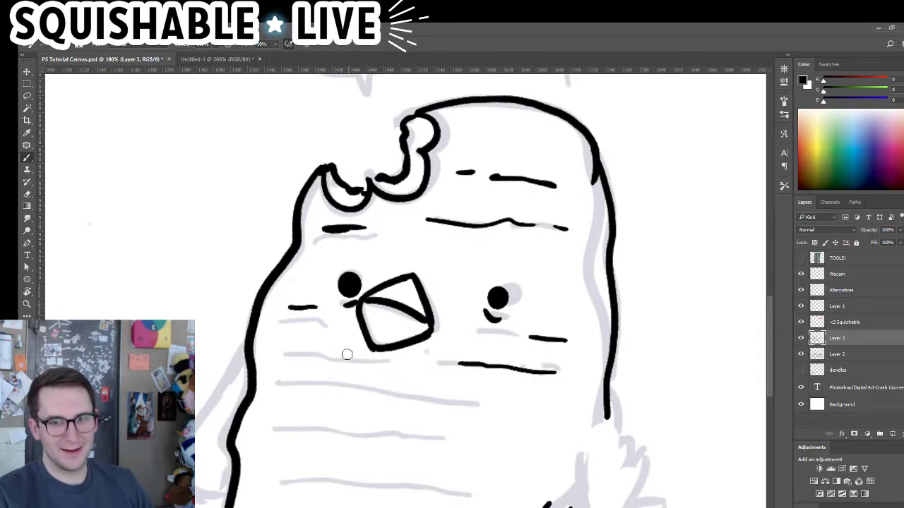
{"action": "left_click_drag", "start_coordinate": [341, 350], "coordinate": [284, 345]}
{"action": "left_click_drag", "start_coordinate": [284, 384], "coordinate": [511, 408]}
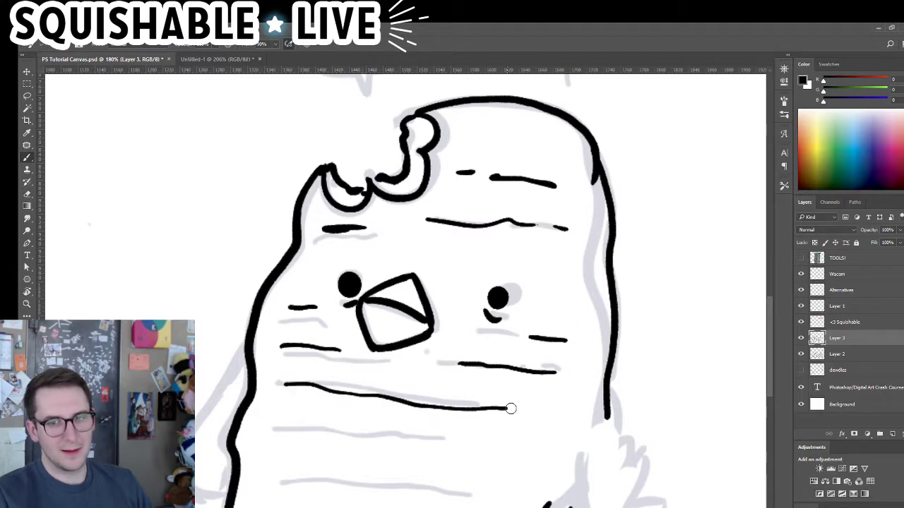
Ink the horizontal texture lines across the bird's lower belly, redrawing strokes that miss, and add short dashes at its left side
{"action": "left_click_drag", "start_coordinate": [283, 435], "coordinate": [336, 436]}
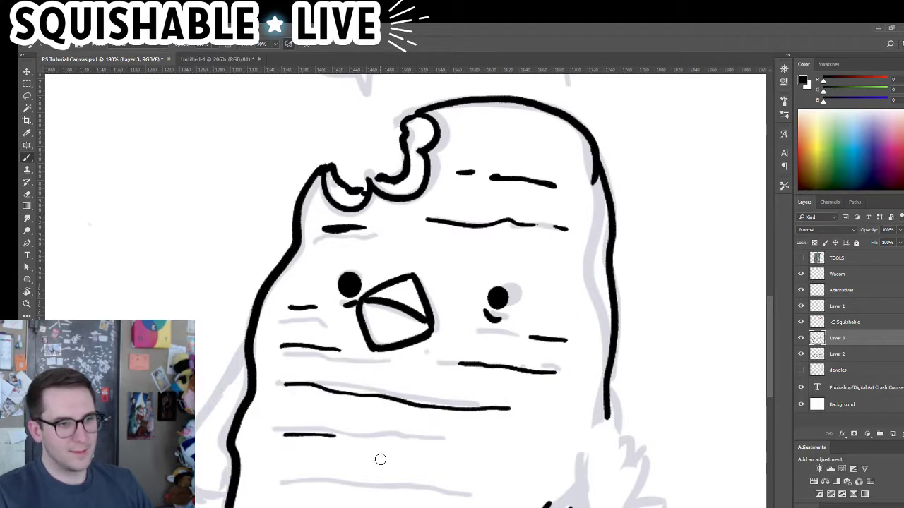
{"action": "left_click_drag", "start_coordinate": [362, 434], "coordinate": [464, 435]}
{"action": "key", "text": "ctrl+z"}
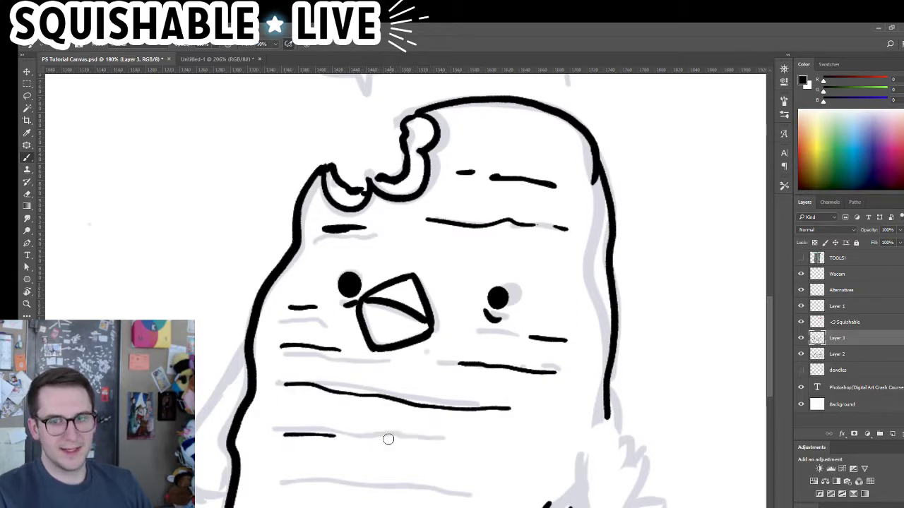
{"action": "mouse_move", "coordinate": [362, 445]}
{"action": "left_mouse_down"}
{"action": "mouse_move", "coordinate": [527, 455]}
{"action": "mouse_move", "coordinate": [503, 402]}
{"action": "mouse_move", "coordinate": [512, 349]}
{"action": "left_mouse_up"}
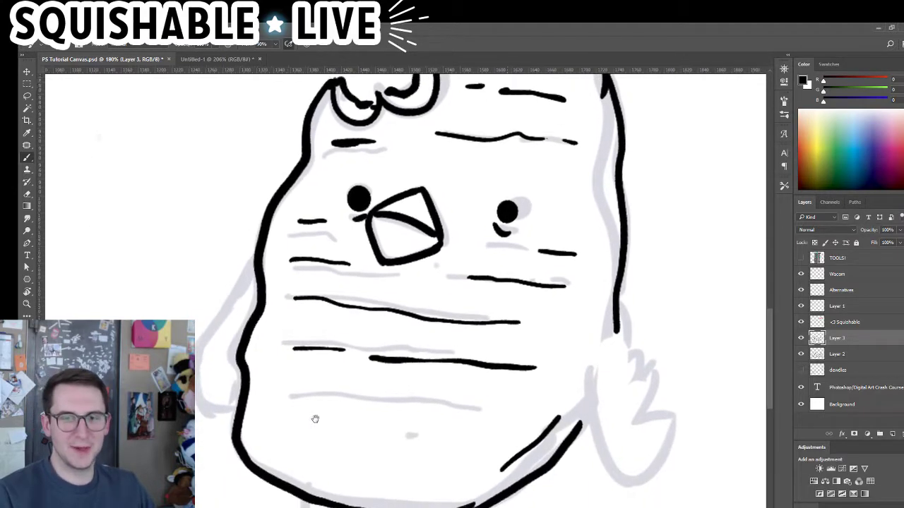
{"action": "left_click_drag", "start_coordinate": [286, 406], "coordinate": [461, 428]}
{"action": "key", "text": "ctrl+z"}
{"action": "left_click_drag", "start_coordinate": [305, 389], "coordinate": [497, 418]}
{"action": "left_click_drag", "start_coordinate": [268, 384], "coordinate": [285, 386]}
{"action": "left_click_drag", "start_coordinate": [304, 435], "coordinate": [343, 436]}
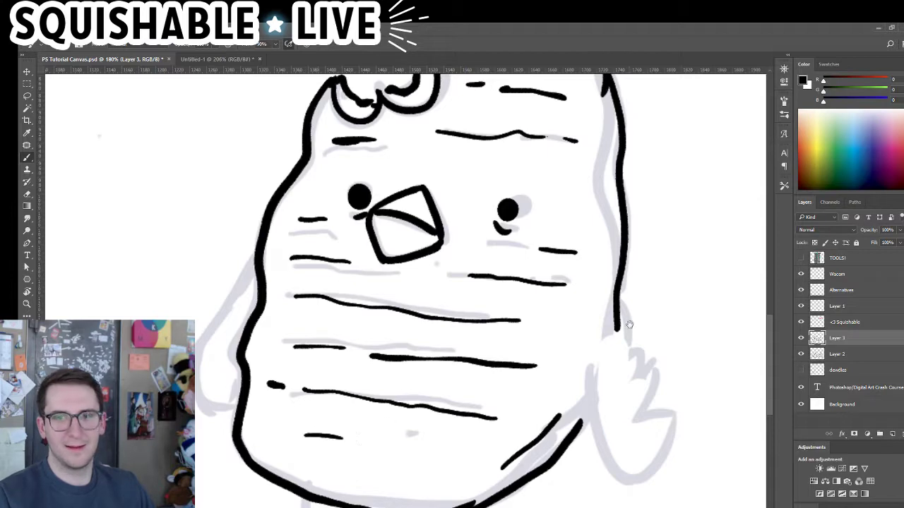
Ink the bird's right-hand wing with a jagged feathered edge and rounded tip, and the smooth left-hand wing
{"action": "mouse_move", "coordinate": [616, 304]}
{"action": "left_mouse_down"}
{"action": "mouse_move", "coordinate": [642, 378]}
{"action": "mouse_move", "coordinate": [654, 373]}
{"action": "mouse_move", "coordinate": [661, 409]}
{"action": "mouse_move", "coordinate": [677, 412]}
{"action": "mouse_move", "coordinate": [639, 459]}
{"action": "left_mouse_up"}
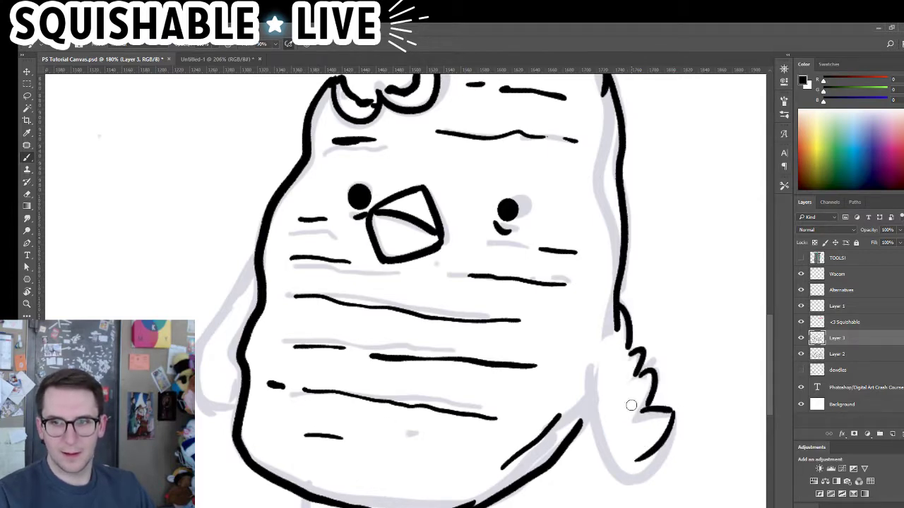
{"action": "key", "text": "ctrl+z"}
{"action": "left_click_drag", "start_coordinate": [671, 420], "coordinate": [618, 472]}
{"action": "key", "text": "ctrl+z"}
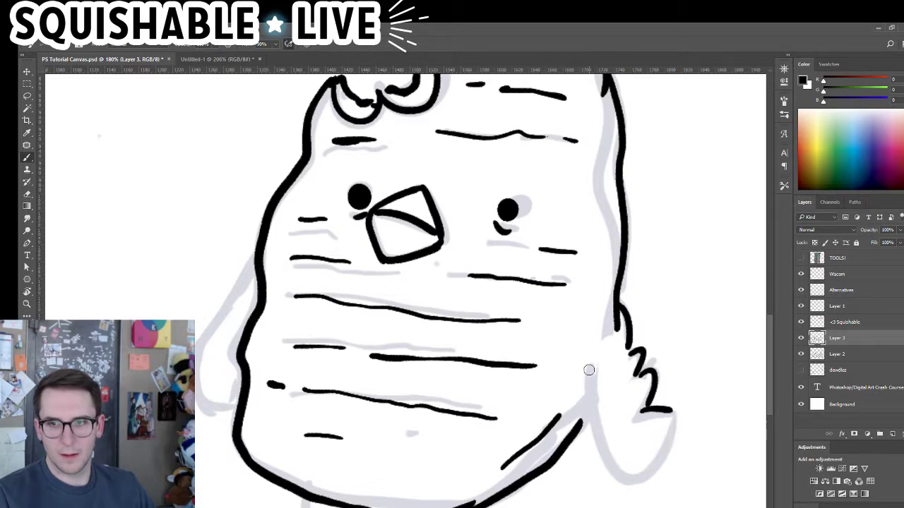
{"action": "mouse_move", "coordinate": [587, 367]}
{"action": "left_mouse_down"}
{"action": "mouse_move", "coordinate": [591, 422]}
{"action": "mouse_move", "coordinate": [610, 461]}
{"action": "mouse_move", "coordinate": [627, 473]}
{"action": "mouse_move", "coordinate": [651, 466]}
{"action": "mouse_move", "coordinate": [678, 401]}
{"action": "left_mouse_up"}
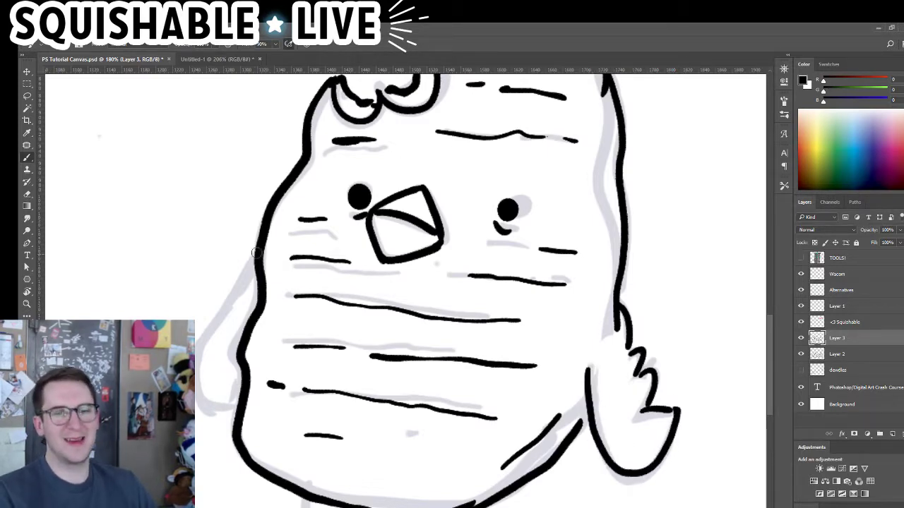
{"action": "mouse_move", "coordinate": [257, 253]}
{"action": "left_mouse_down"}
{"action": "mouse_move", "coordinate": [197, 409]}
{"action": "mouse_move", "coordinate": [212, 424]}
{"action": "mouse_move", "coordinate": [232, 419]}
{"action": "left_mouse_up"}
{"action": "key", "text": "ctrl+z"}
Ink the bird's two thin legs with short forked toes below the body
{"action": "left_click_drag", "start_coordinate": [398, 399], "coordinate": [434, 288]}
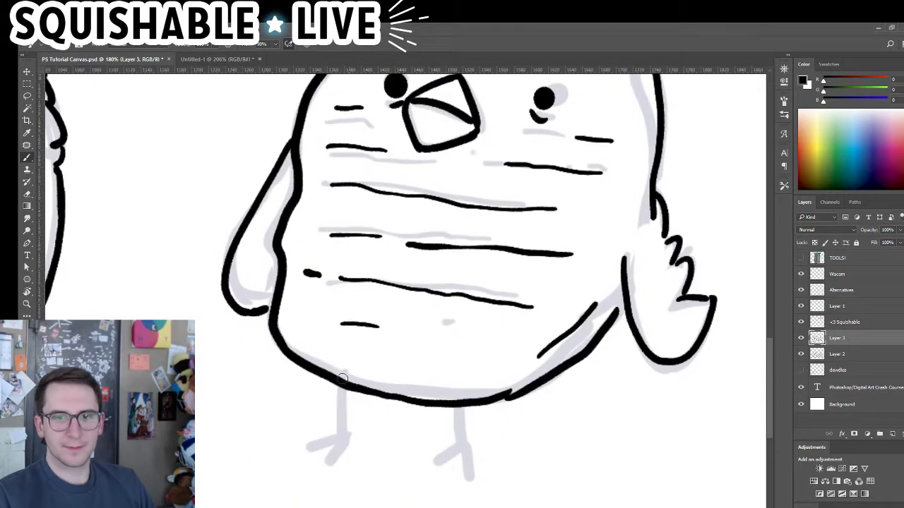
{"action": "left_click_drag", "start_coordinate": [345, 385], "coordinate": [343, 443]}
{"action": "key", "text": "ctrl+z"}
{"action": "mouse_move", "coordinate": [346, 376]}
{"action": "left_mouse_down"}
{"action": "mouse_move", "coordinate": [343, 450]}
{"action": "mouse_move", "coordinate": [320, 461]}
{"action": "mouse_move", "coordinate": [341, 443]}
{"action": "mouse_move", "coordinate": [309, 452]}
{"action": "left_mouse_up"}
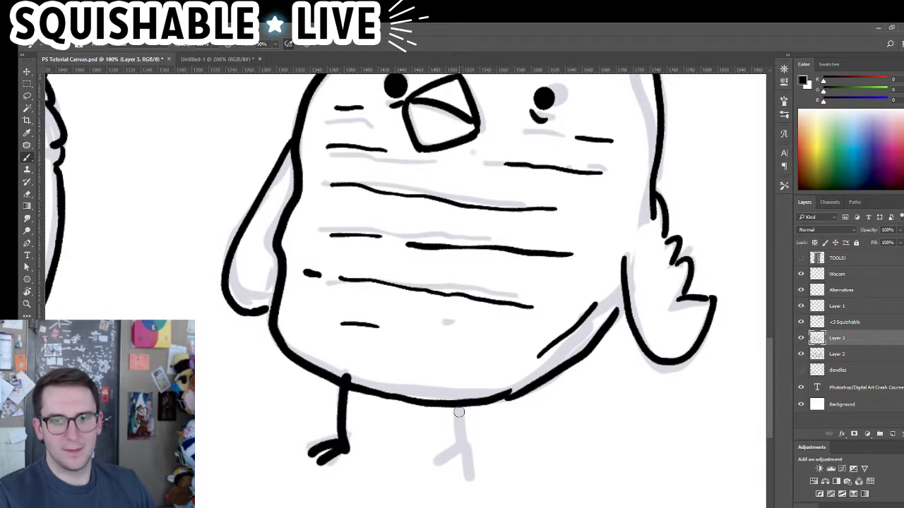
{"action": "mouse_move", "coordinate": [457, 396]}
{"action": "left_mouse_down"}
{"action": "mouse_move", "coordinate": [467, 451]}
{"action": "mouse_move", "coordinate": [440, 471]}
{"action": "left_mouse_up"}
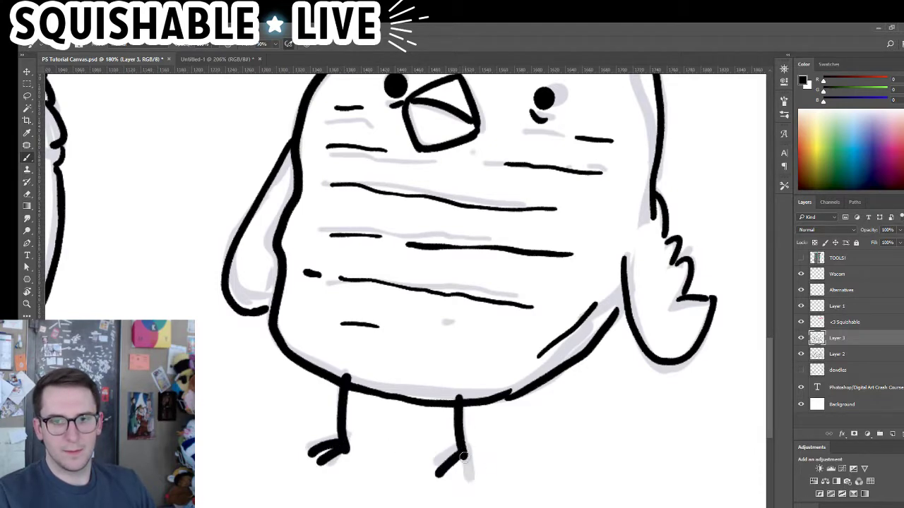
{"action": "scroll", "coordinate": [500, 456], "scroll_direction": "down", "scroll_amount": 3}
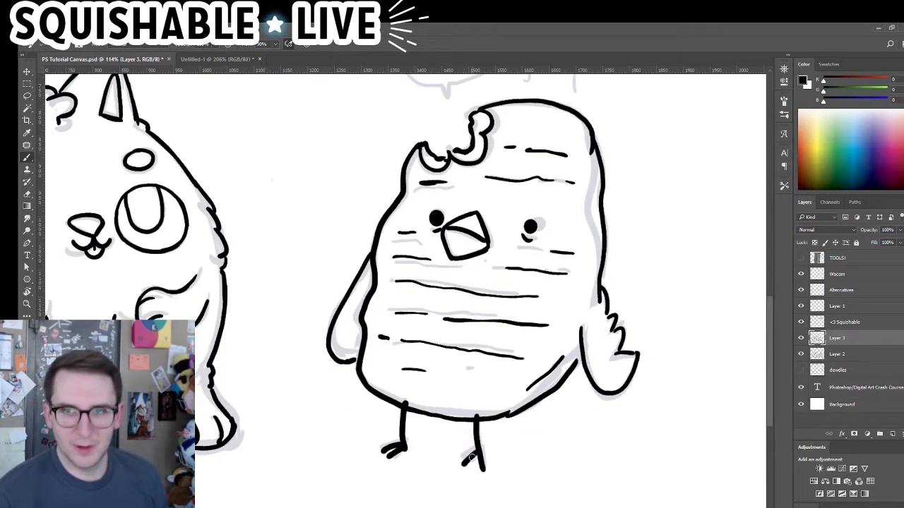
Ink the three wavy vertical steam lines above the bird's head, undoing and redrawing strokes to smooth them
{"action": "left_click_drag", "start_coordinate": [522, 219], "coordinate": [478, 343]}
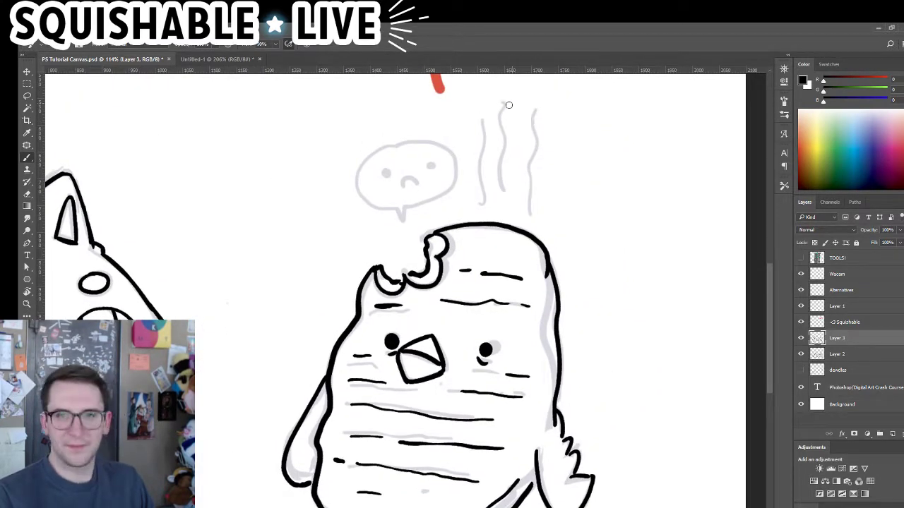
{"action": "left_click_drag", "start_coordinate": [479, 140], "coordinate": [482, 200]}
{"action": "key", "text": "ctrl+z"}
{"action": "mouse_move", "coordinate": [487, 99]}
{"action": "left_mouse_down"}
{"action": "mouse_move", "coordinate": [479, 186]}
{"action": "mouse_move", "coordinate": [500, 126]}
{"action": "mouse_move", "coordinate": [502, 185]}
{"action": "left_mouse_up"}
{"action": "key", "text": "ctrl+z"}
{"action": "left_click_drag", "start_coordinate": [507, 86], "coordinate": [503, 187]}
{"action": "key", "text": "ctrl+z"}
{"action": "left_click_drag", "start_coordinate": [510, 83], "coordinate": [507, 200]}
Ink the sad face inside the speech bubble, with two filled dot eyes and a downturned mouth
{"action": "left_click_drag", "start_coordinate": [479, 281], "coordinate": [453, 311]}
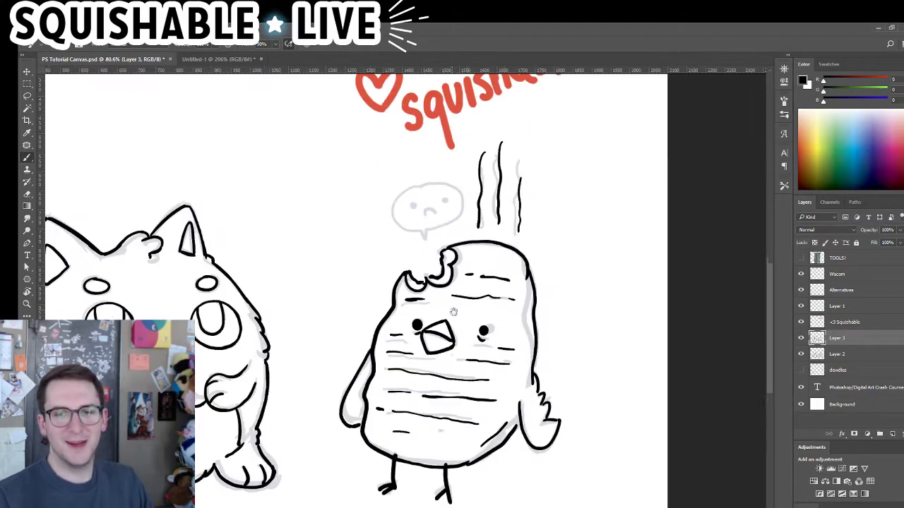
{"action": "scroll", "coordinate": [426, 261], "scroll_direction": "up", "scroll_amount": 3}
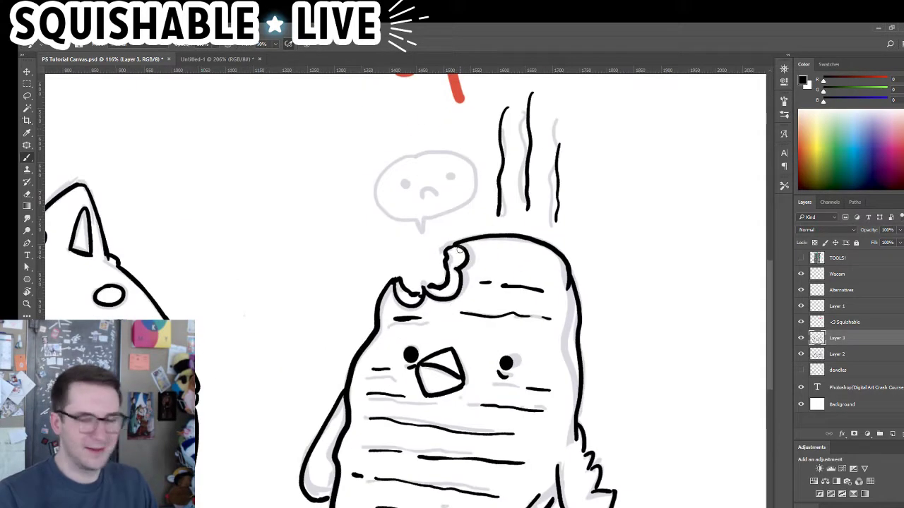
{"action": "scroll", "coordinate": [432, 219], "scroll_direction": "up", "scroll_amount": 3}
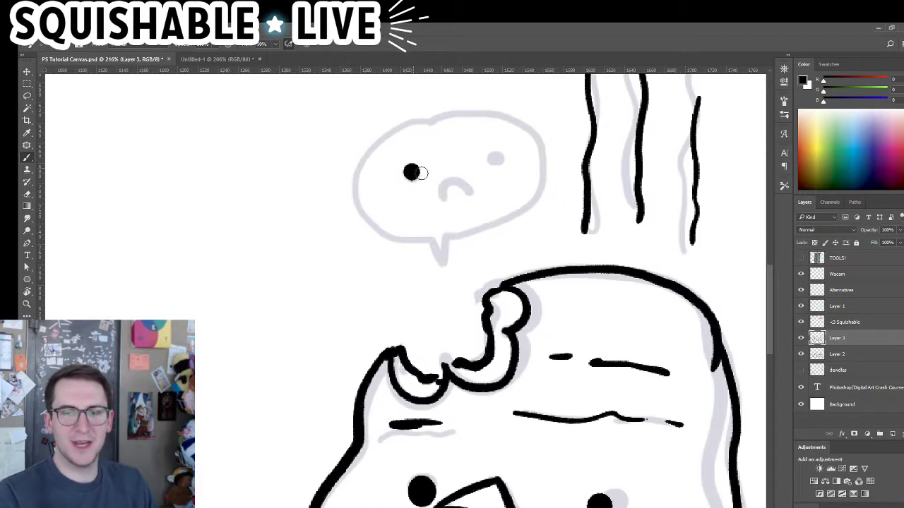
{"action": "key", "text": "ctrl+z"}
{"action": "mouse_move", "coordinate": [493, 163]}
{"action": "left_mouse_down"}
{"action": "mouse_move", "coordinate": [476, 191]}
{"action": "mouse_move", "coordinate": [460, 184]}
{"action": "mouse_move", "coordinate": [468, 195]}
{"action": "mouse_move", "coordinate": [437, 203]}
{"action": "mouse_move", "coordinate": [468, 194]}
{"action": "left_mouse_up"}
{"action": "key", "text": "ctrl+z"}
{"action": "key", "text": "ctrl+z"}
{"action": "key", "text": "ctrl+z"}
{"action": "key", "text": "ctrl+z"}
Ink the left side of the speech bubble's outline and its pointed tail
{"action": "mouse_move", "coordinate": [379, 137]}
{"action": "left_mouse_down"}
{"action": "mouse_move", "coordinate": [395, 149]}
{"action": "mouse_move", "coordinate": [353, 170]}
{"action": "mouse_move", "coordinate": [402, 245]}
{"action": "mouse_move", "coordinate": [436, 246]}
{"action": "left_mouse_up"}
{"action": "key", "text": "ctrl+z"}
{"action": "key", "text": "ctrl+z"}
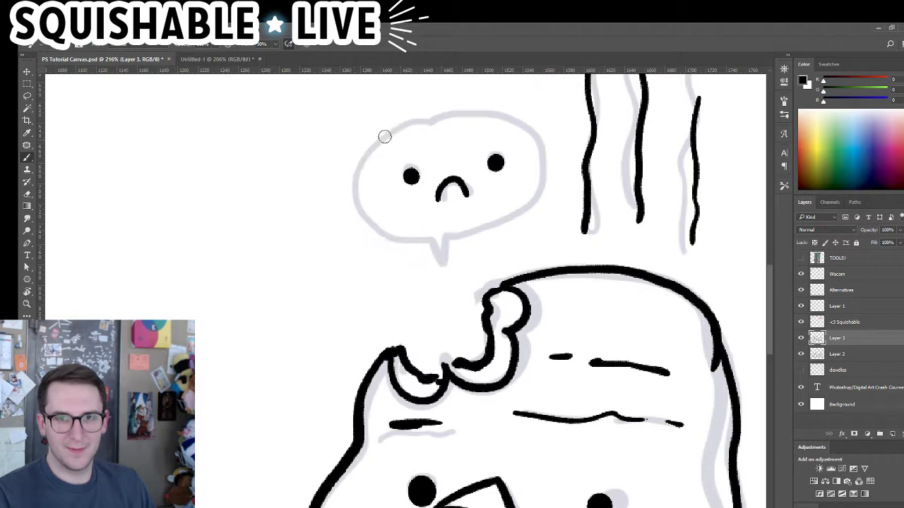
{"action": "mouse_move", "coordinate": [400, 127]}
{"action": "left_mouse_down"}
{"action": "mouse_move", "coordinate": [365, 157]}
{"action": "mouse_move", "coordinate": [366, 212]}
{"action": "mouse_move", "coordinate": [430, 235]}
{"action": "mouse_move", "coordinate": [440, 263]}
{"action": "mouse_move", "coordinate": [447, 239]}
{"action": "mouse_move", "coordinate": [475, 236]}
{"action": "left_mouse_up"}
Ink the speech bubble's top edge and continue it down the right side, redrawing until the curve is smooth
{"action": "left_click_drag", "start_coordinate": [394, 130], "coordinate": [463, 112]}
{"action": "key", "text": "ctrl+z"}
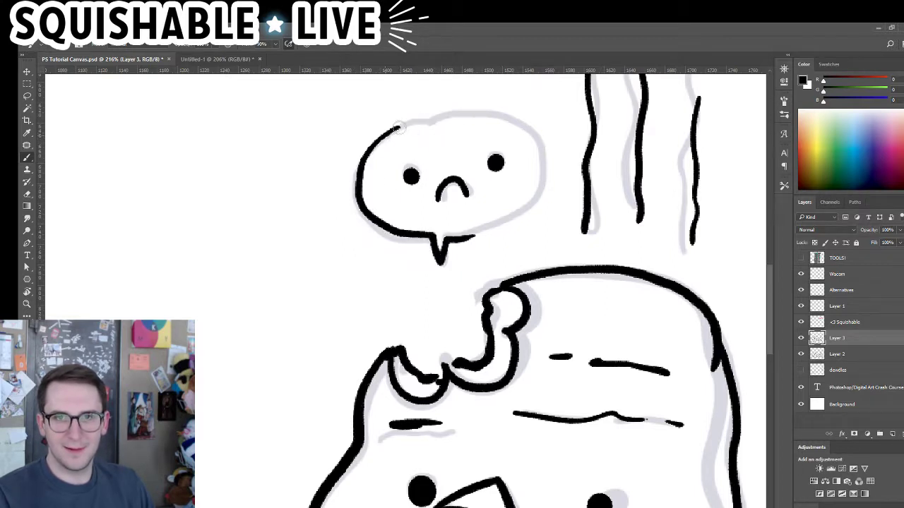
{"action": "left_click_drag", "start_coordinate": [394, 130], "coordinate": [498, 115]}
{"action": "key", "text": "ctrl+z"}
{"action": "key", "text": "ctrl+z"}
{"action": "left_click_drag", "start_coordinate": [385, 133], "coordinate": [477, 113]}
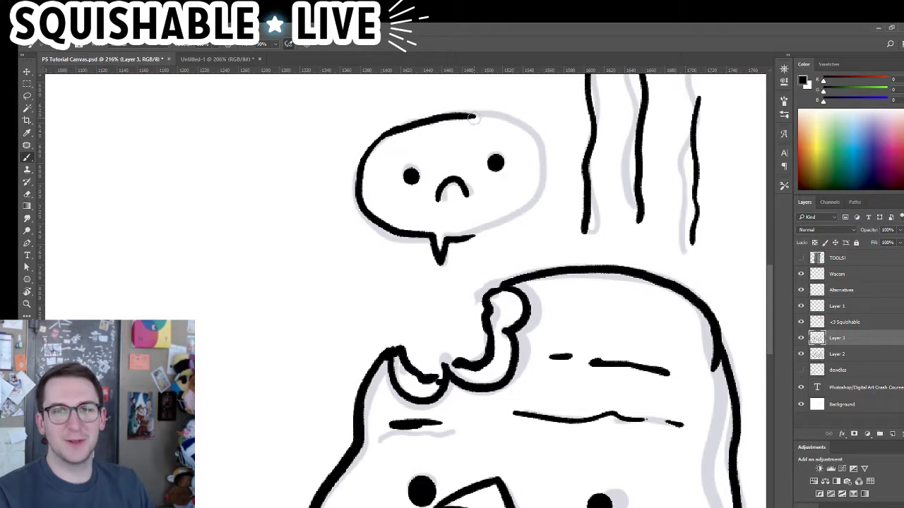
{"action": "key", "text": "ctrl+z"}
{"action": "left_click_drag", "start_coordinate": [386, 132], "coordinate": [453, 112]}
{"action": "key", "text": "ctrl+z"}
{"action": "mouse_move", "coordinate": [374, 145]}
{"action": "left_mouse_down"}
{"action": "mouse_move", "coordinate": [427, 118]}
{"action": "mouse_move", "coordinate": [490, 113]}
{"action": "mouse_move", "coordinate": [535, 144]}
{"action": "mouse_move", "coordinate": [542, 188]}
{"action": "left_mouse_up"}
Ink the speech bubble's bottom edge from the tail up toward the right side
{"action": "left_click_drag", "start_coordinate": [484, 231], "coordinate": [515, 220]}
{"action": "key", "text": "ctrl+z"}
{"action": "key", "text": "ctrl+z"}
{"action": "mouse_move", "coordinate": [456, 240]}
{"action": "left_mouse_down"}
{"action": "mouse_move", "coordinate": [534, 199]}
{"action": "mouse_move", "coordinate": [529, 213]}
{"action": "left_mouse_up"}
{"action": "key", "text": "ctrl+z"}
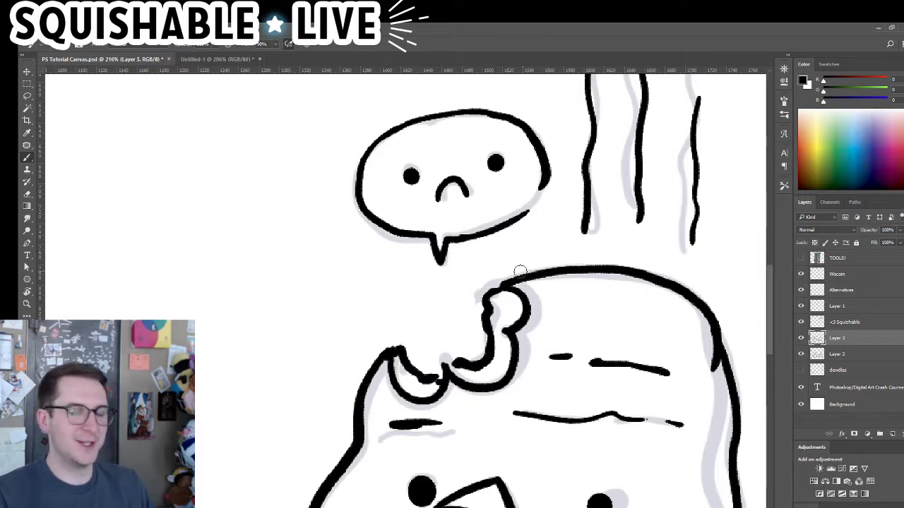
Erase the rough end of the speech bubble's right side, then rotate the canvas and redraw the curve to close the outline
{"action": "key", "text": "e"}
{"action": "mouse_move", "coordinate": [533, 176]}
{"action": "left_mouse_down"}
{"action": "mouse_move", "coordinate": [543, 178]}
{"action": "mouse_move", "coordinate": [538, 142]}
{"action": "mouse_move", "coordinate": [456, 97]}
{"action": "mouse_move", "coordinate": [256, 135]}
{"action": "left_mouse_up"}
{"action": "key", "text": "r"}
{"action": "key", "text": "b"}
{"action": "scroll", "coordinate": [249, 147], "scroll_direction": "up", "scroll_amount": 1}
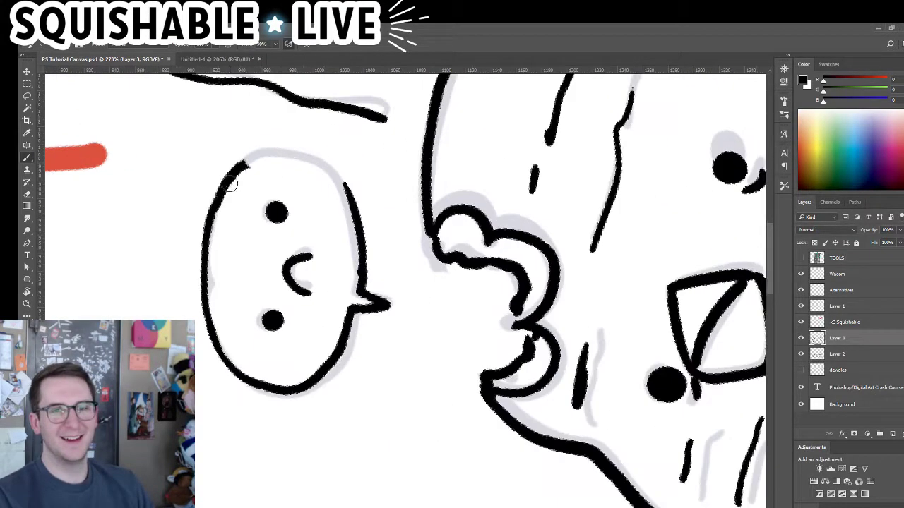
{"action": "mouse_move", "coordinate": [230, 184]}
{"action": "left_mouse_down"}
{"action": "mouse_move", "coordinate": [292, 161]}
{"action": "mouse_move", "coordinate": [257, 164]}
{"action": "mouse_move", "coordinate": [311, 166]}
{"action": "left_mouse_up"}
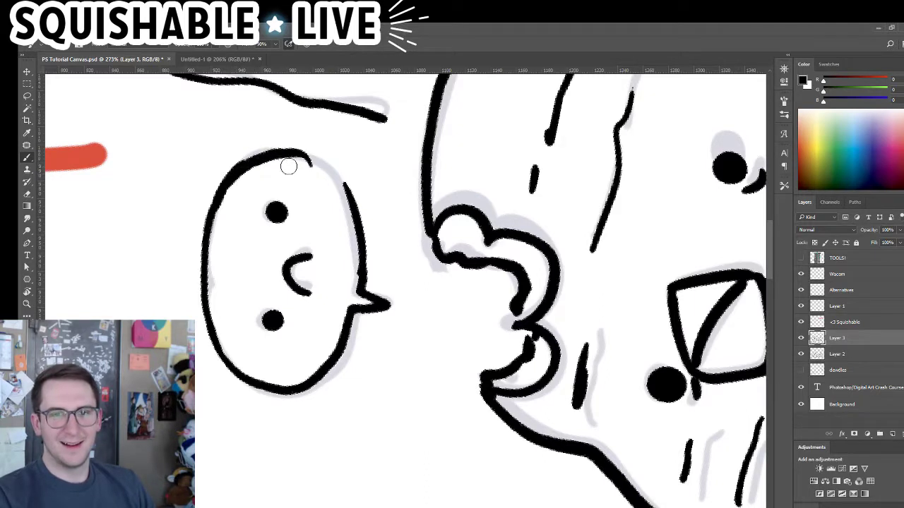
{"action": "key", "text": "ctrl+z"}
{"action": "mouse_move", "coordinate": [239, 170]}
{"action": "left_mouse_down"}
{"action": "mouse_move", "coordinate": [279, 153]}
{"action": "mouse_move", "coordinate": [314, 157]}
{"action": "mouse_move", "coordinate": [351, 190]}
{"action": "left_mouse_up"}
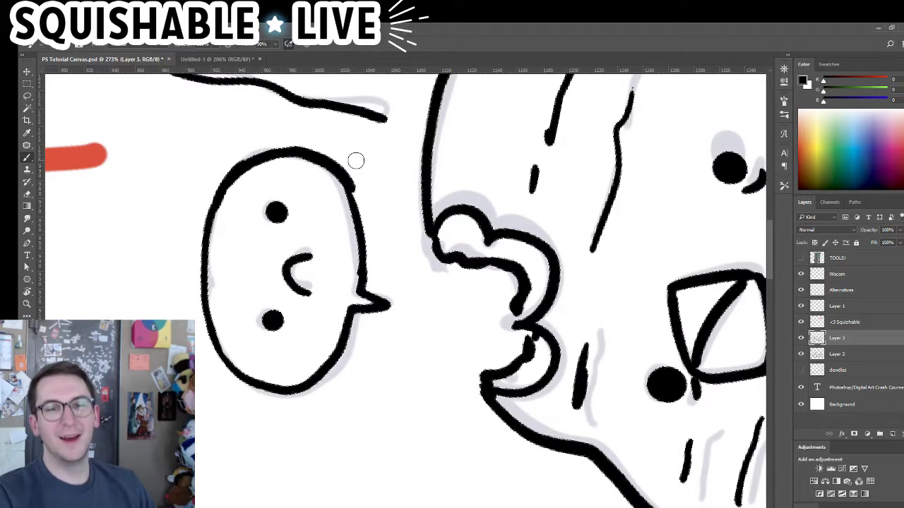
{"action": "key", "text": "Escape"}
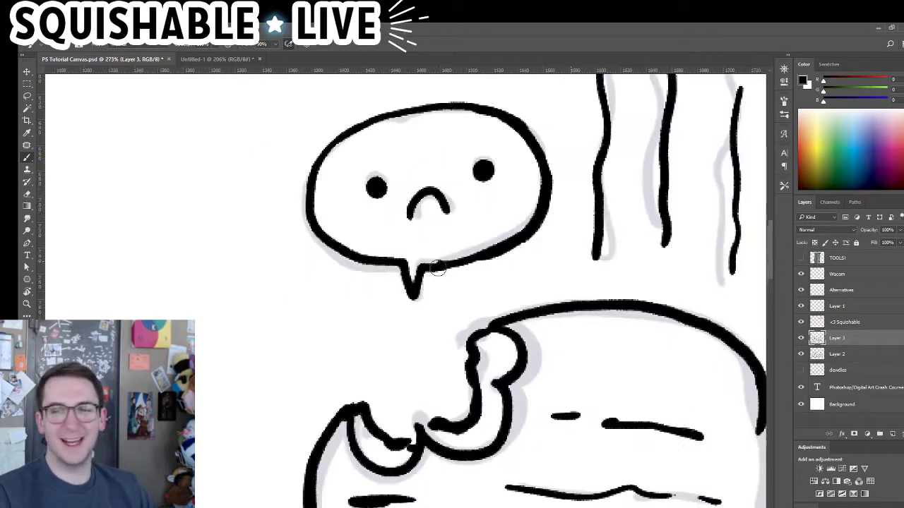
Switch to the web browser to view the orange character line-art image
{"action": "left_click_drag", "start_coordinate": [539, 308], "coordinate": [486, 290]}
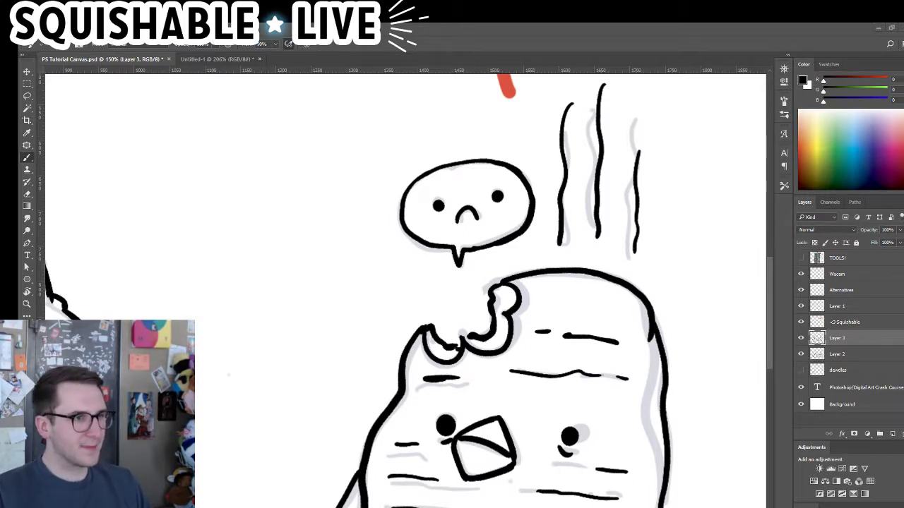
{"action": "key", "text": "alt+Tab"}
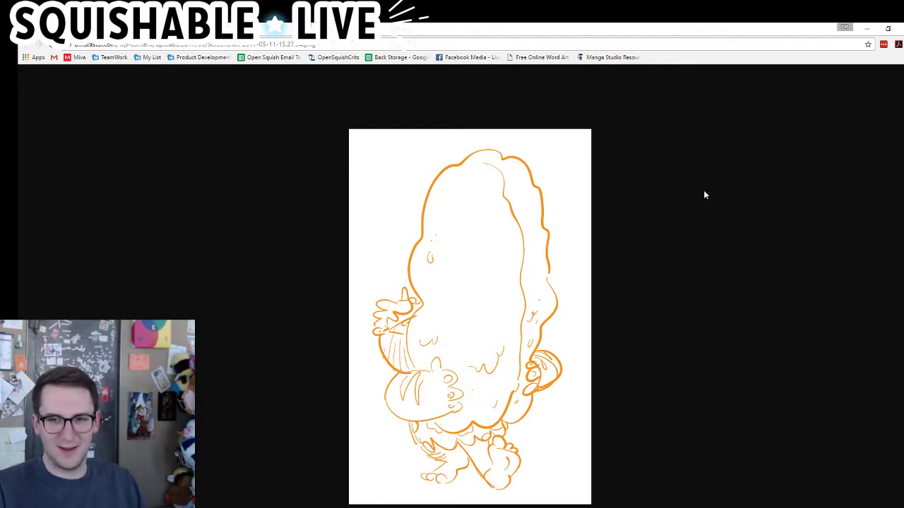
Return to Photoshop, hide the rough sketch on Layer 2 and create a new layer directly above it, beneath the line art
{"action": "left_click", "coordinate": [902, 28]}
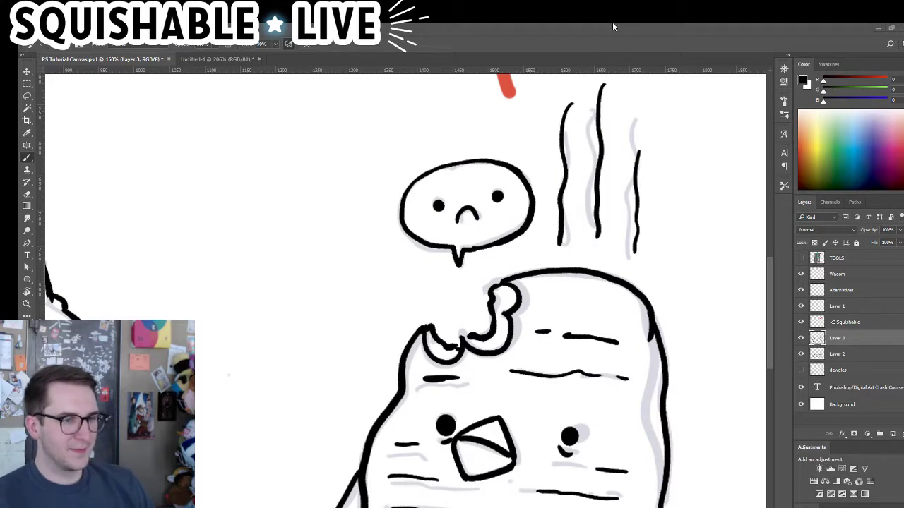
{"action": "left_click_drag", "start_coordinate": [437, 276], "coordinate": [425, 250]}
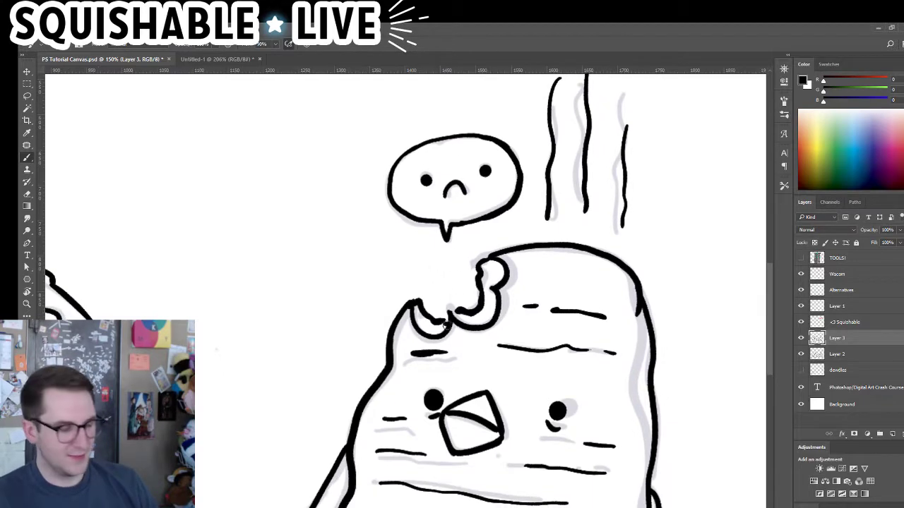
{"action": "scroll", "coordinate": [473, 351], "scroll_direction": "down", "scroll_amount": 5}
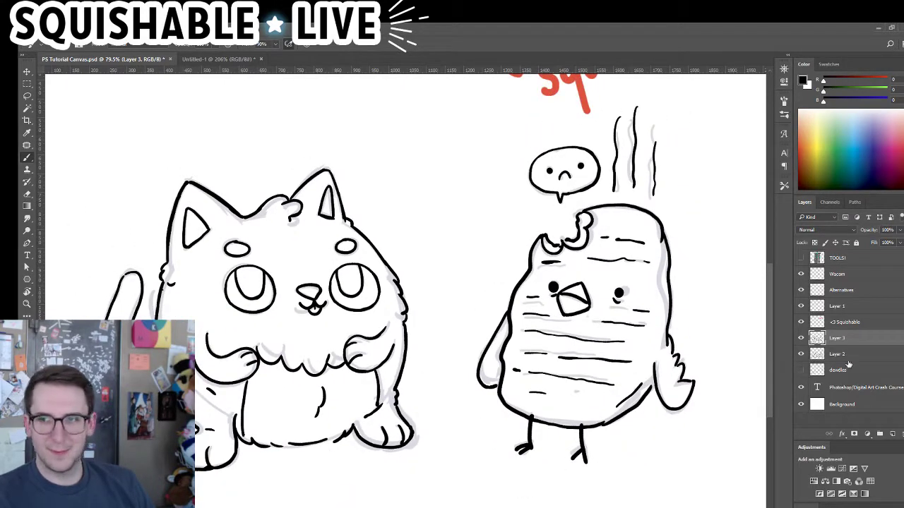
{"action": "left_click", "coordinate": [801, 354]}
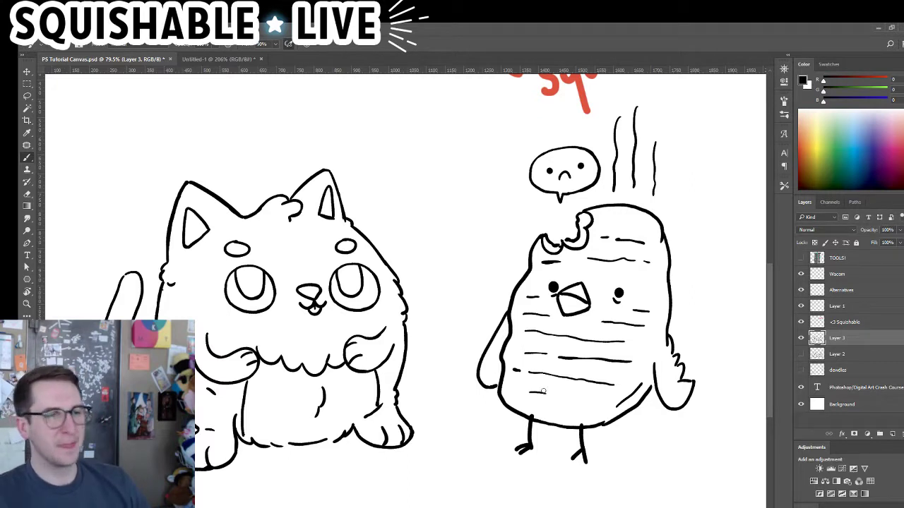
{"action": "left_click", "coordinate": [850, 352]}
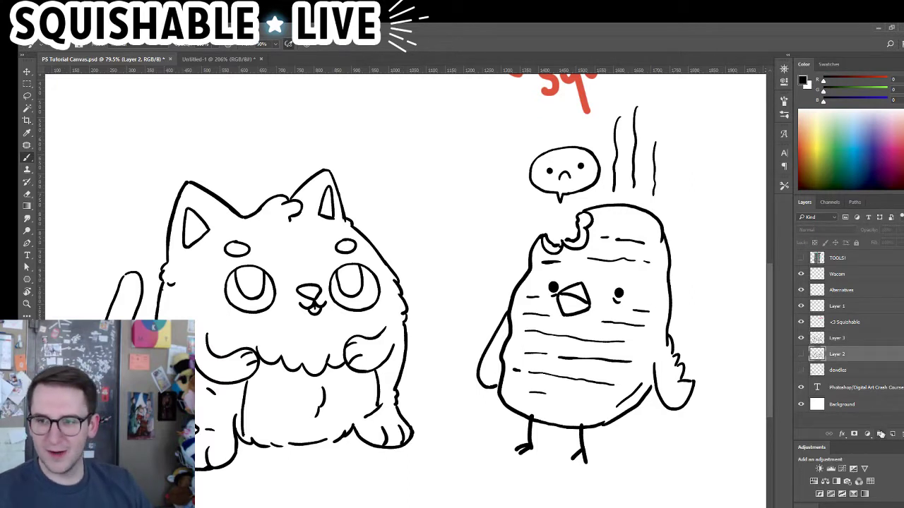
{"action": "left_click", "coordinate": [893, 436]}
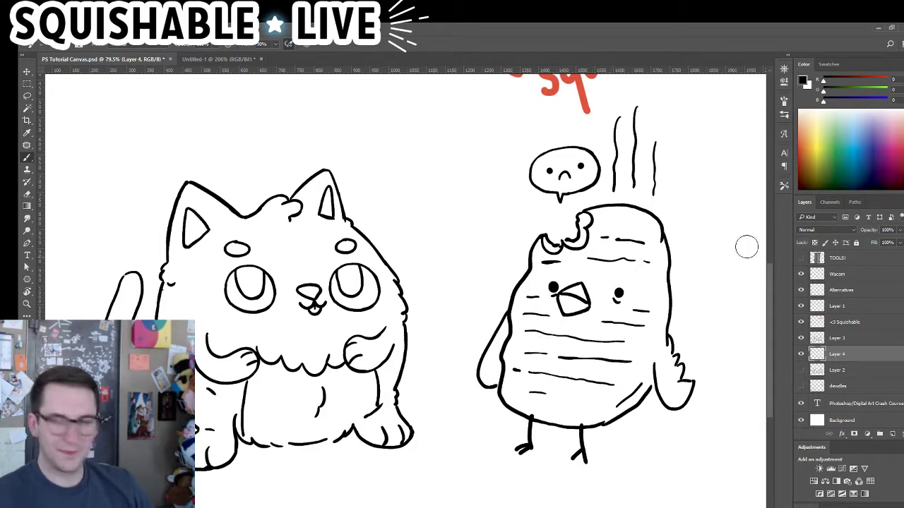
Set the foreground color to golden yellow, e5aa00
{"action": "left_click_drag", "start_coordinate": [833, 150], "coordinate": [814, 153]}
{"action": "left_click", "coordinate": [802, 81]}
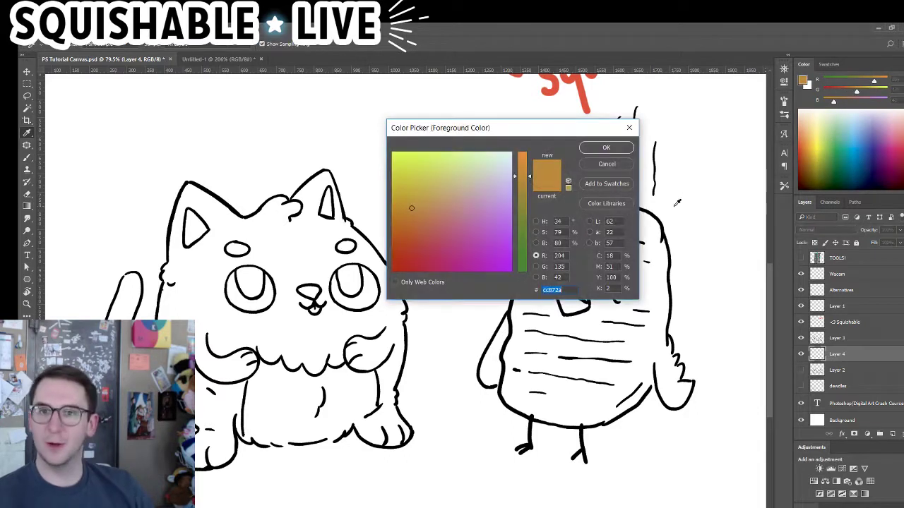
{"action": "left_click_drag", "start_coordinate": [474, 167], "coordinate": [471, 146]}
{"action": "left_click_drag", "start_coordinate": [488, 198], "coordinate": [374, 191]}
{"action": "left_click_drag", "start_coordinate": [519, 182], "coordinate": [523, 168]}
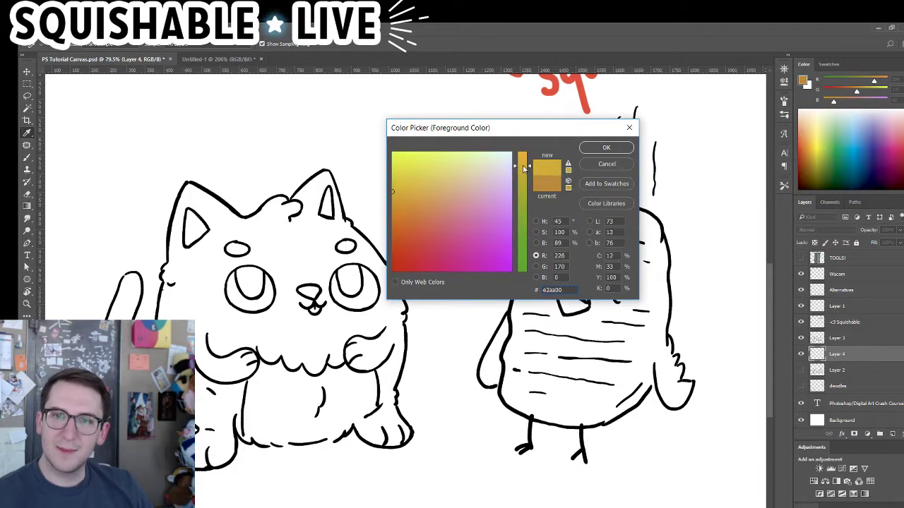
{"action": "left_click", "coordinate": [596, 147]}
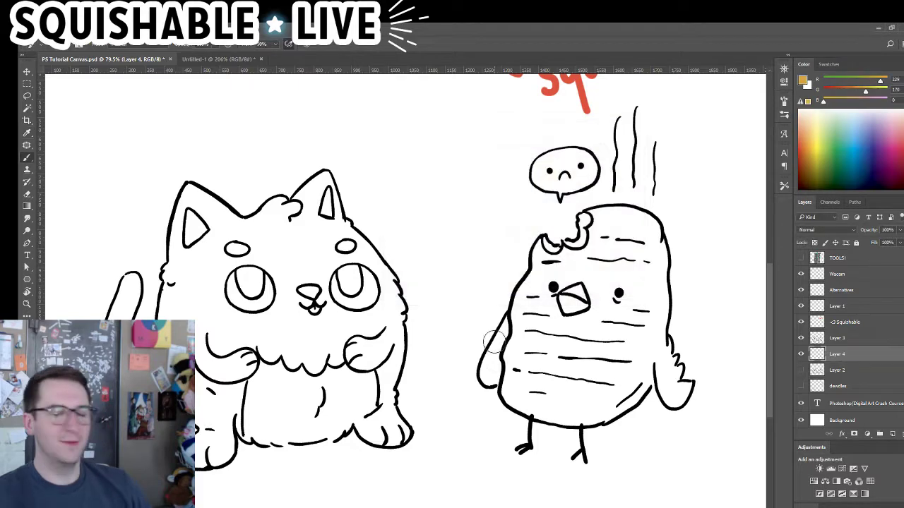
Paint the bird's body and both wings with golden yellow on the new layer, filling the area inside the black outline
{"action": "mouse_move", "coordinate": [529, 311]}
{"action": "left_mouse_down"}
{"action": "mouse_move", "coordinate": [533, 342]}
{"action": "mouse_move", "coordinate": [529, 300]}
{"action": "mouse_move", "coordinate": [522, 313]}
{"action": "mouse_move", "coordinate": [546, 248]}
{"action": "mouse_move", "coordinate": [579, 256]}
{"action": "mouse_move", "coordinate": [589, 231]}
{"action": "mouse_move", "coordinate": [607, 222]}
{"action": "mouse_move", "coordinate": [628, 231]}
{"action": "mouse_move", "coordinate": [613, 329]}
{"action": "mouse_move", "coordinate": [593, 265]}
{"action": "mouse_move", "coordinate": [585, 270]}
{"action": "mouse_move", "coordinate": [594, 284]}
{"action": "mouse_move", "coordinate": [603, 253]}
{"action": "mouse_move", "coordinate": [620, 274]}
{"action": "mouse_move", "coordinate": [625, 230]}
{"action": "mouse_move", "coordinate": [636, 246]}
{"action": "mouse_move", "coordinate": [624, 221]}
{"action": "mouse_move", "coordinate": [650, 268]}
{"action": "mouse_move", "coordinate": [647, 344]}
{"action": "mouse_move", "coordinate": [628, 295]}
{"action": "mouse_move", "coordinate": [614, 322]}
{"action": "mouse_move", "coordinate": [570, 301]}
{"action": "mouse_move", "coordinate": [543, 315]}
{"action": "mouse_move", "coordinate": [546, 347]}
{"action": "mouse_move", "coordinate": [496, 372]}
{"action": "mouse_move", "coordinate": [528, 318]}
{"action": "left_mouse_up"}
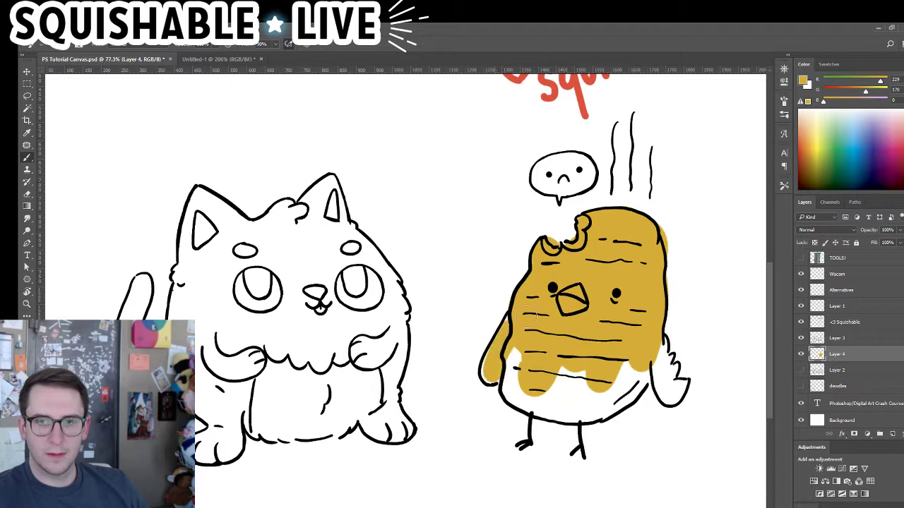
{"action": "mouse_move", "coordinate": [494, 374]}
{"action": "left_mouse_down"}
{"action": "mouse_move", "coordinate": [540, 399]}
{"action": "mouse_move", "coordinate": [514, 396]}
{"action": "mouse_move", "coordinate": [564, 409]}
{"action": "mouse_move", "coordinate": [607, 408]}
{"action": "mouse_move", "coordinate": [635, 370]}
{"action": "mouse_move", "coordinate": [589, 387]}
{"action": "mouse_move", "coordinate": [564, 374]}
{"action": "left_mouse_up"}
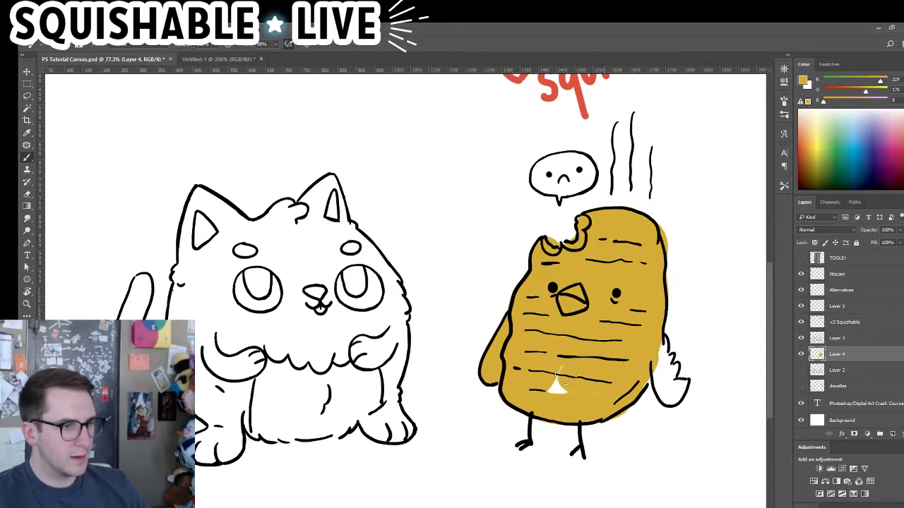
{"action": "mouse_move", "coordinate": [646, 362]}
{"action": "left_mouse_down"}
{"action": "mouse_move", "coordinate": [575, 380]}
{"action": "mouse_move", "coordinate": [618, 383]}
{"action": "mouse_move", "coordinate": [660, 353]}
{"action": "mouse_move", "coordinate": [669, 395]}
{"action": "mouse_move", "coordinate": [682, 388]}
{"action": "mouse_move", "coordinate": [669, 364]}
{"action": "left_mouse_up"}
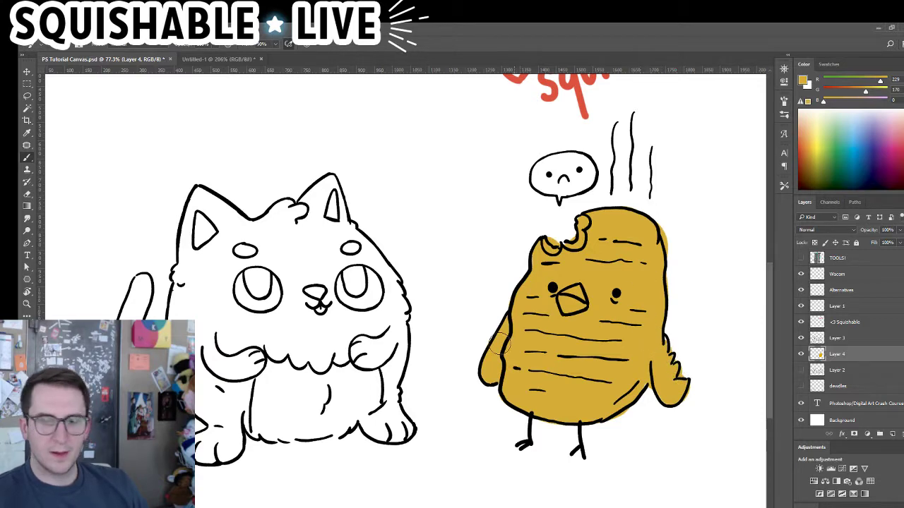
{"action": "key", "text": "n"}
{"action": "key", "text": "Escape"}
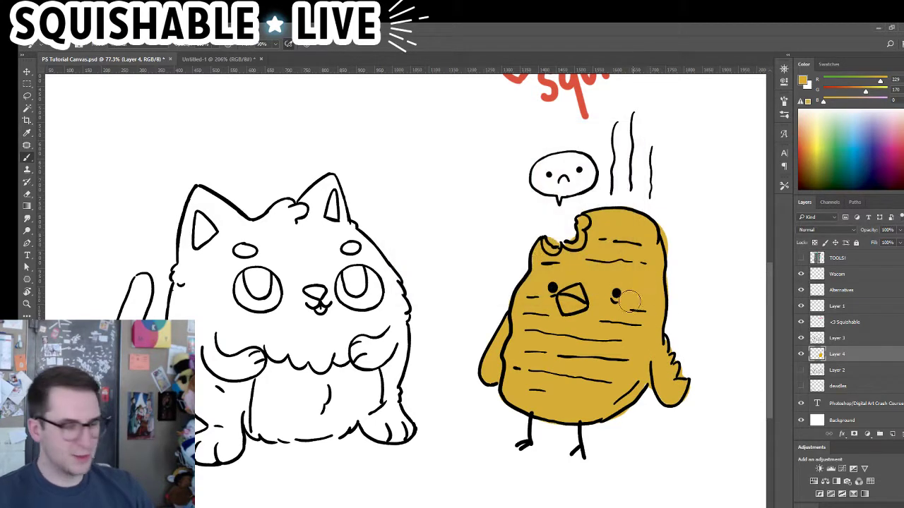
Erase the yellow paint that spills outside the bird's outline along its wing and upper body edge
{"action": "key", "text": "e"}
{"action": "left_click_drag", "start_coordinate": [638, 286], "coordinate": [688, 262]}
{"action": "left_click_drag", "start_coordinate": [597, 324], "coordinate": [381, 196]}
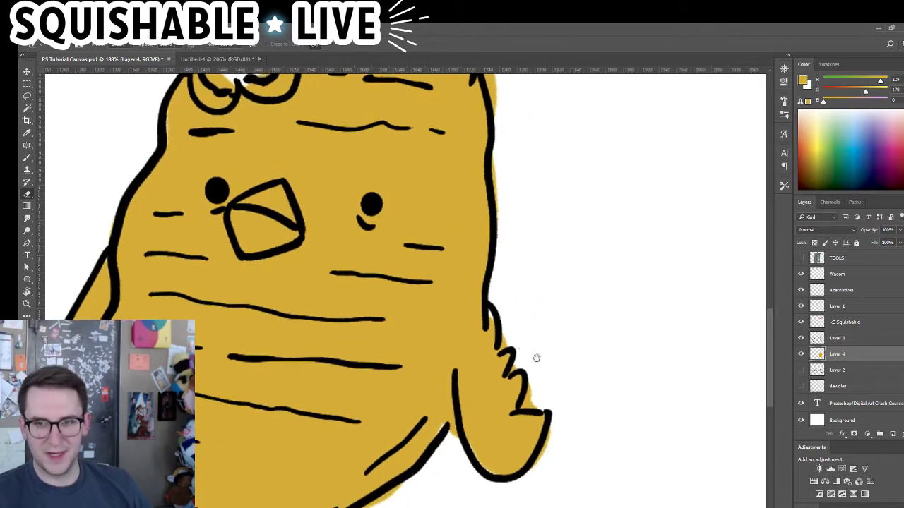
{"action": "left_click_drag", "start_coordinate": [537, 357], "coordinate": [497, 338]}
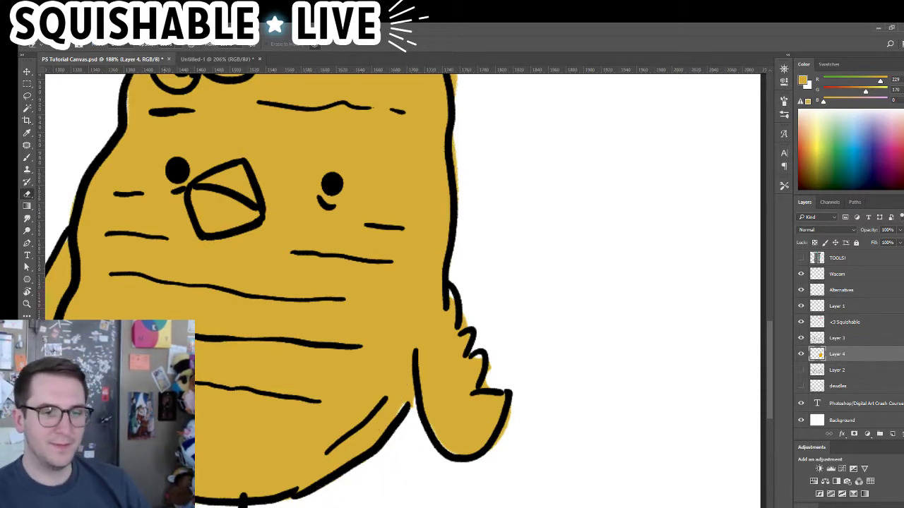
{"action": "left_click_drag", "start_coordinate": [312, 461], "coordinate": [264, 448]}
{"action": "left_click_drag", "start_coordinate": [334, 348], "coordinate": [387, 358]}
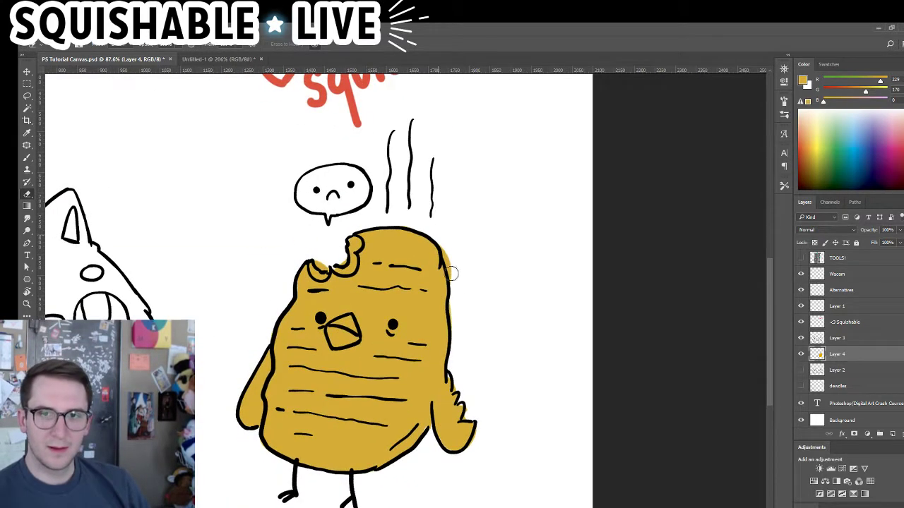
{"action": "left_click_drag", "start_coordinate": [450, 272], "coordinate": [442, 243]}
Rename the line-art layer, Layer 3, to INK! and give it a red color label
{"action": "left_click", "coordinate": [835, 338]}
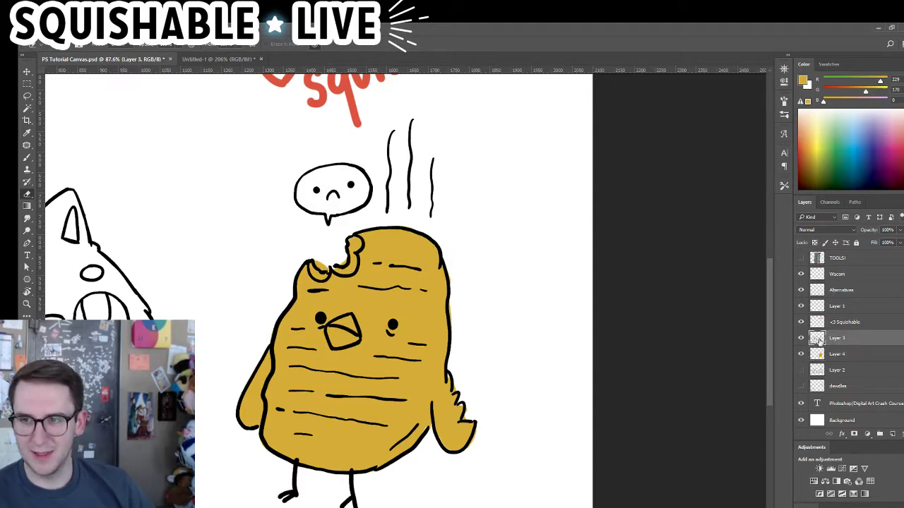
{"action": "left_click", "coordinate": [801, 338]}
{"action": "left_click", "coordinate": [801, 337]}
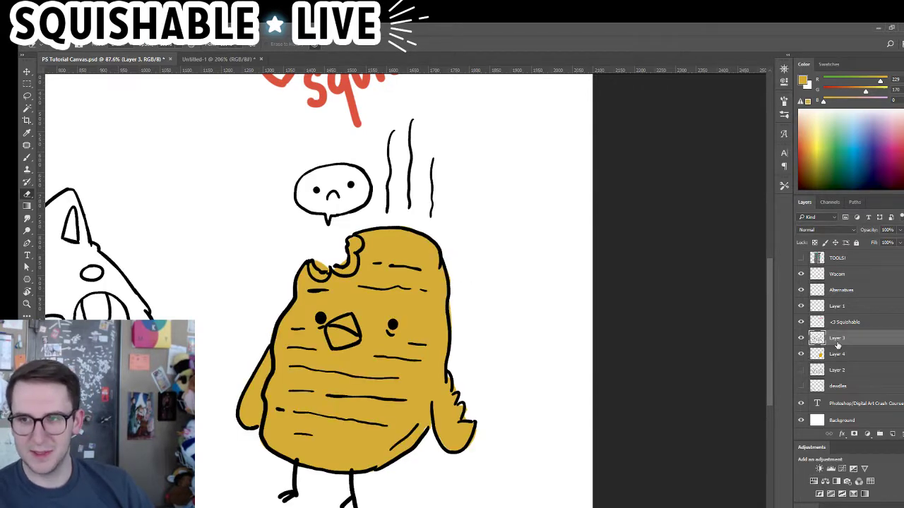
{"action": "double_click", "coordinate": [837, 342]}
{"action": "double_click", "coordinate": [836, 338]}
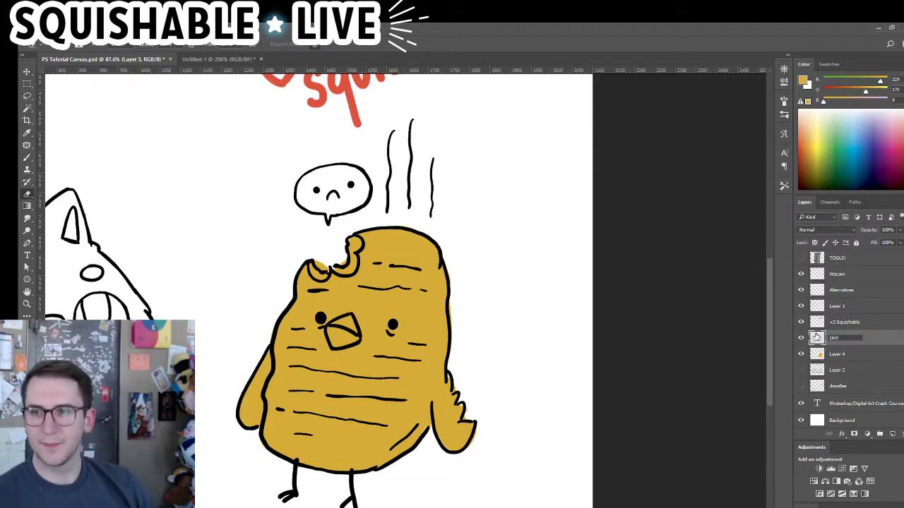
{"action": "key", "text": "Return"}
{"action": "right_click", "coordinate": [838, 340]}
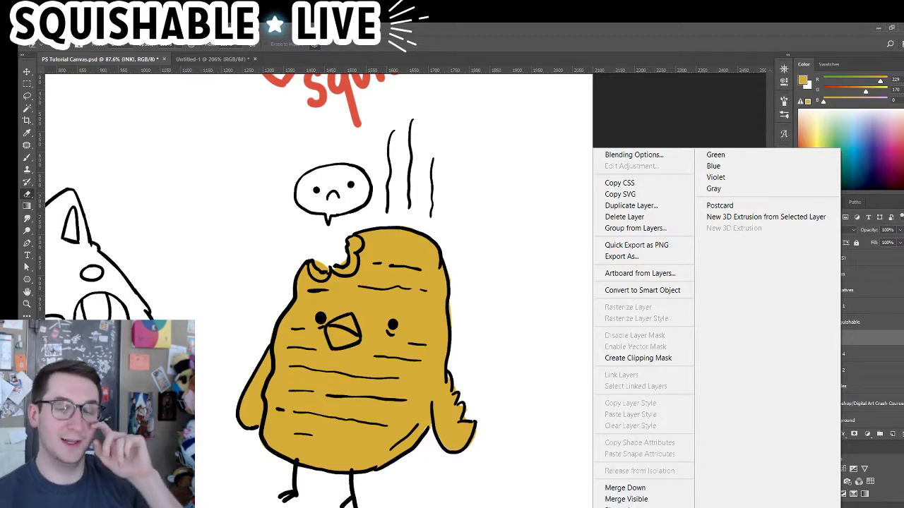
{"action": "left_click", "coordinate": [613, 507]}
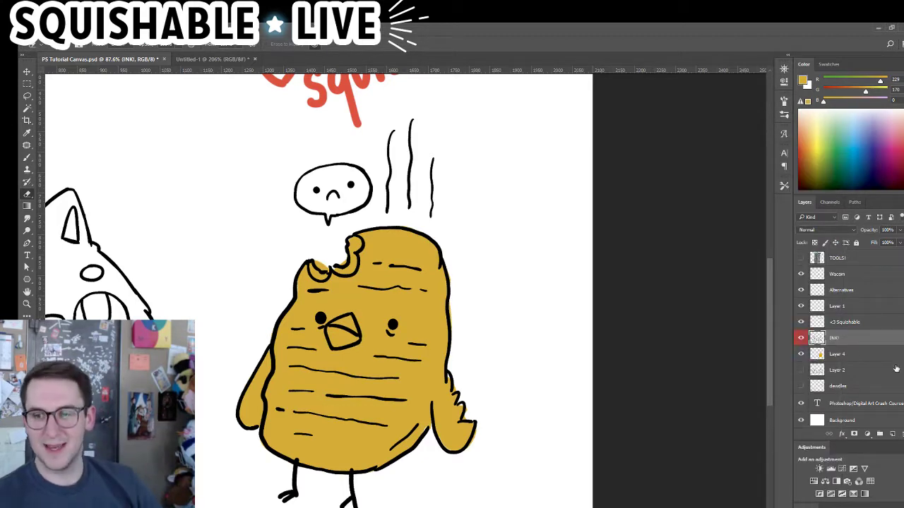
Give the bird's paint layer, Layer 4, a red color label and rename it cOLOR
{"action": "left_click", "coordinate": [876, 352]}
{"action": "right_click", "coordinate": [873, 354]}
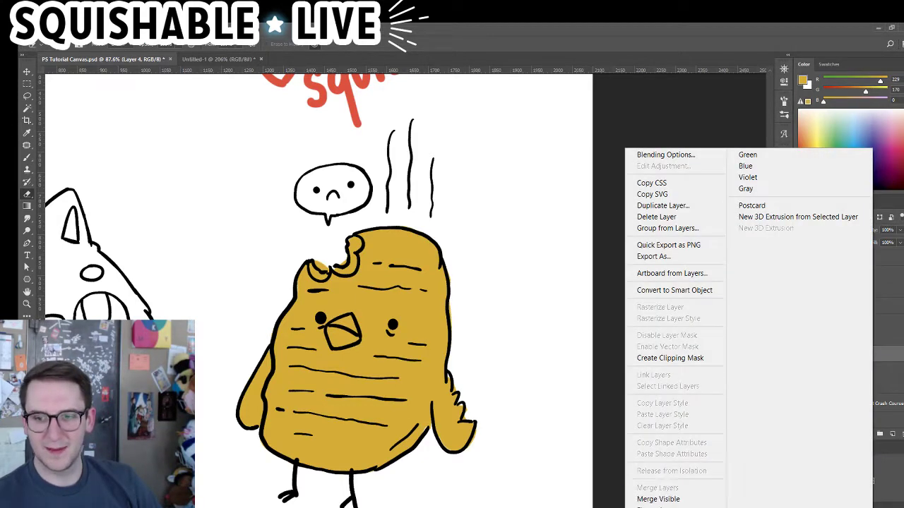
{"action": "key", "text": "Escape"}
{"action": "right_click", "coordinate": [847, 360]}
{"action": "left_click", "coordinate": [658, 507]}
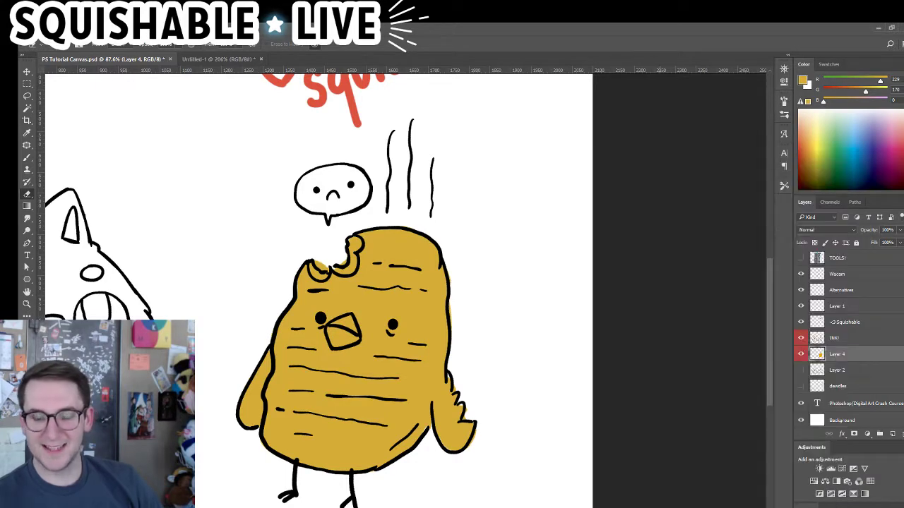
{"action": "key", "text": "b"}
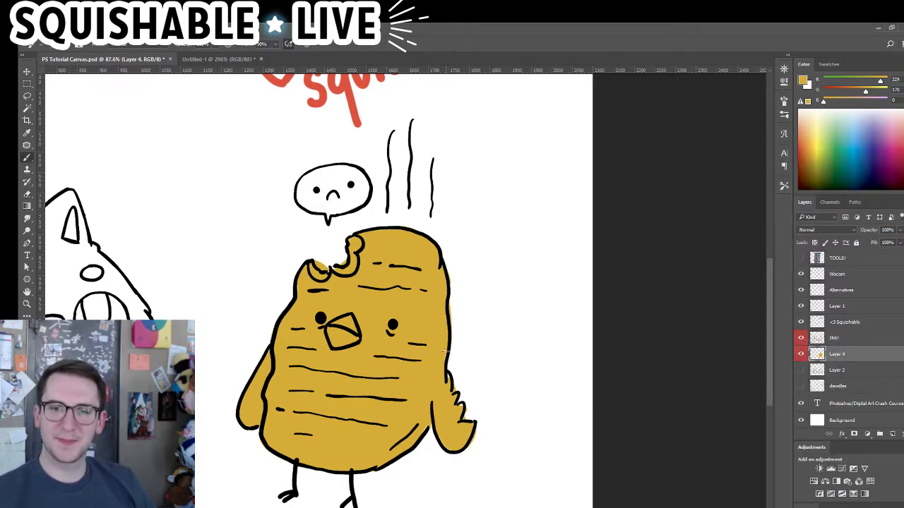
{"action": "left_click_drag", "start_coordinate": [517, 358], "coordinate": [716, 311]}
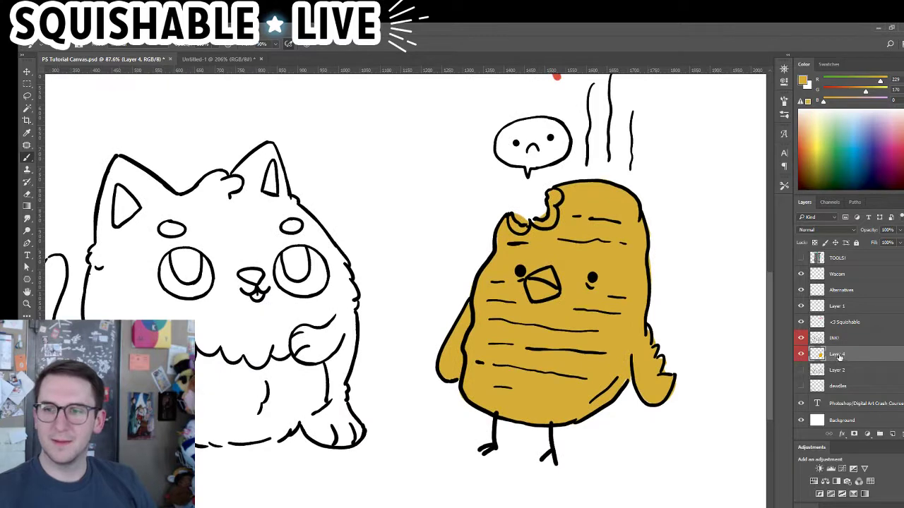
{"action": "double_click", "coordinate": [837, 355]}
{"action": "type", "text": "COLOR"}
{"action": "key", "text": "Return"}
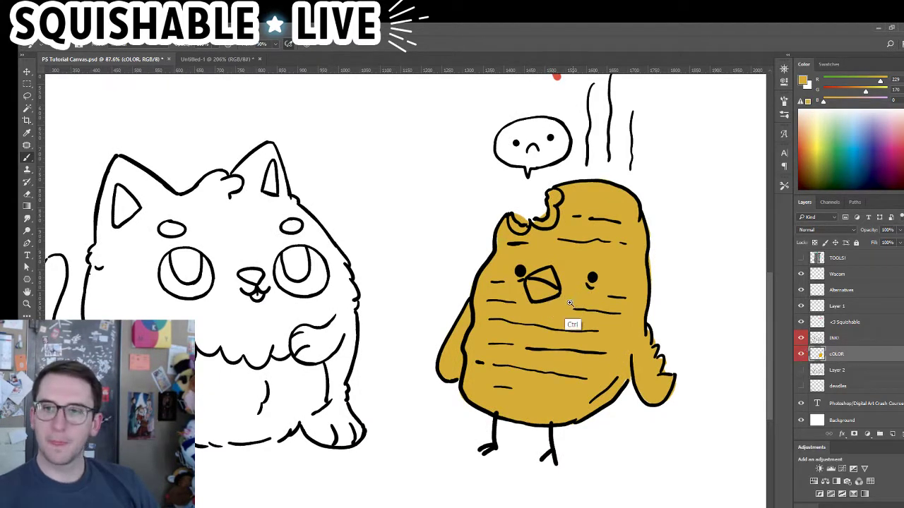
Open the foreground color picker for the cat and switch its color slider to hue
{"action": "left_click_drag", "start_coordinate": [471, 355], "coordinate": [488, 352]}
{"action": "left_click_drag", "start_coordinate": [407, 357], "coordinate": [621, 357]}
{"action": "left_click", "coordinate": [803, 80]}
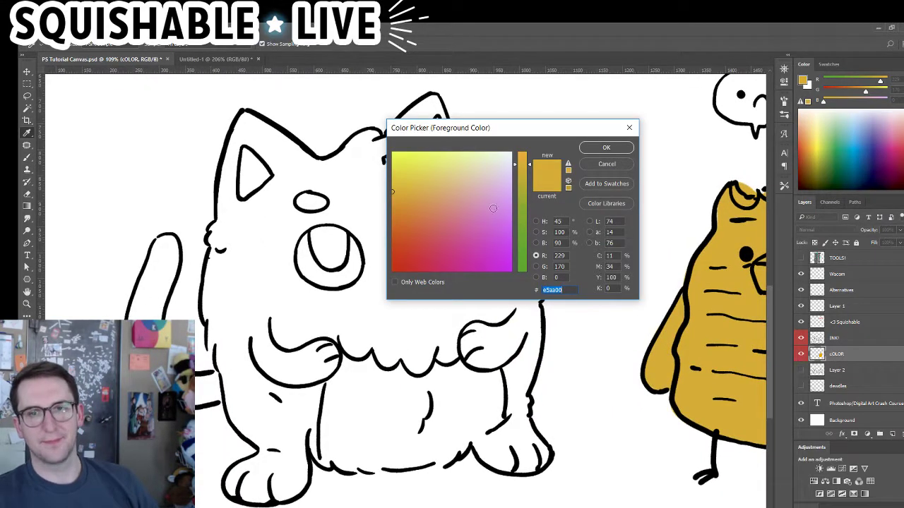
{"action": "left_click", "coordinate": [535, 222]}
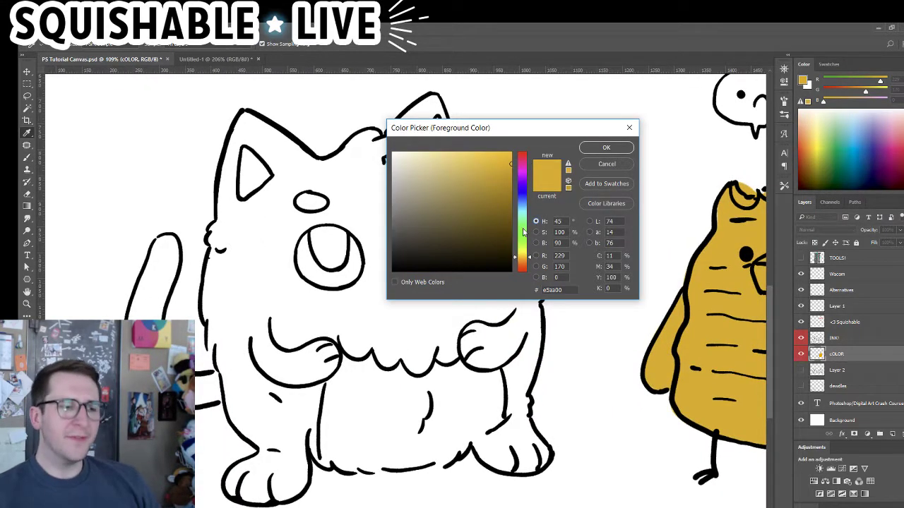
Try dark olive, purple, blue and green variations of the foreground color
{"action": "left_click_drag", "start_coordinate": [482, 222], "coordinate": [464, 217]}
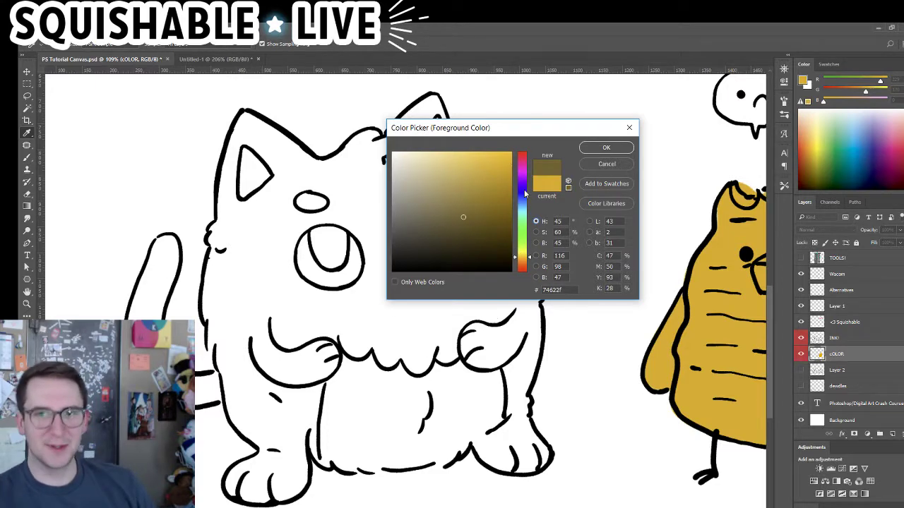
{"action": "left_click_drag", "start_coordinate": [526, 194], "coordinate": [519, 167]}
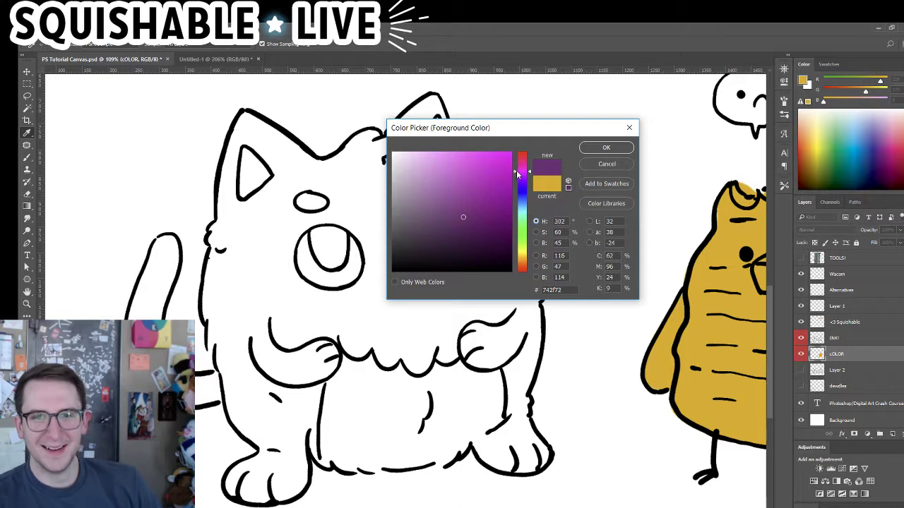
{"action": "left_click_drag", "start_coordinate": [521, 206], "coordinate": [522, 202]}
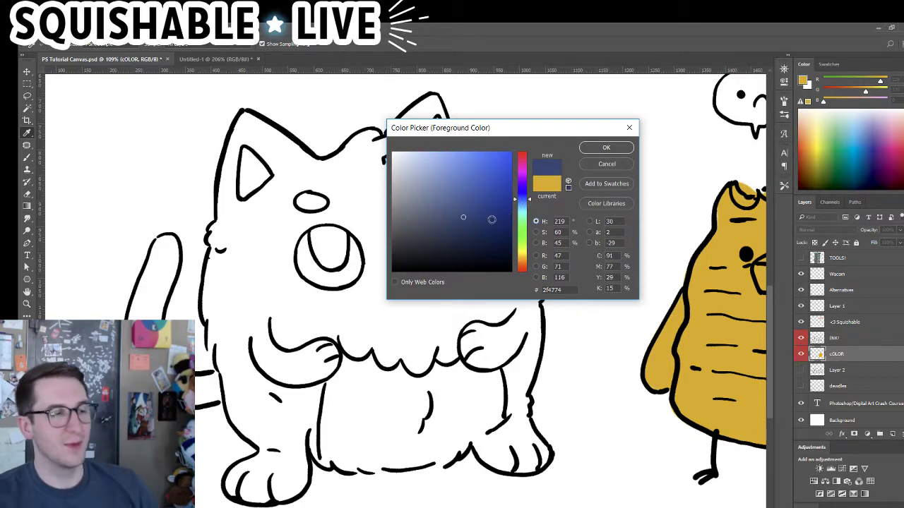
{"action": "key", "text": "alt+Tab"}
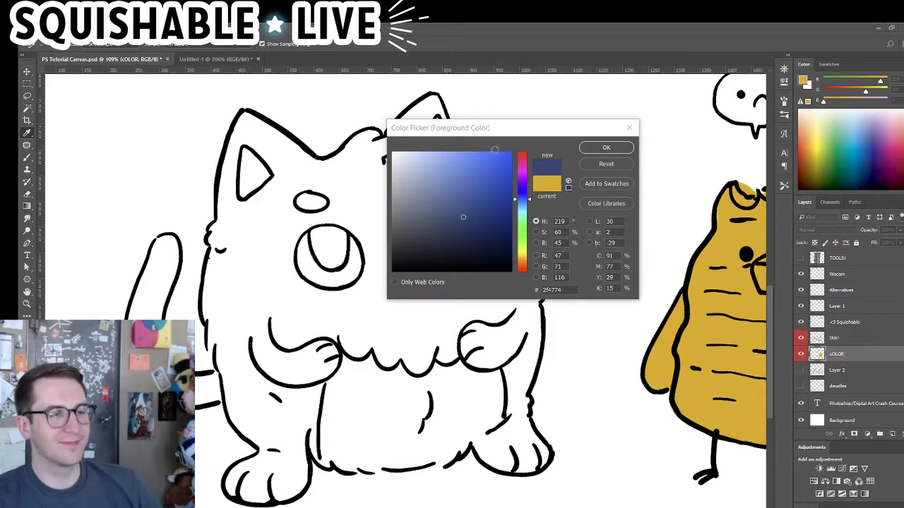
{"action": "key", "text": "alt+Tab"}
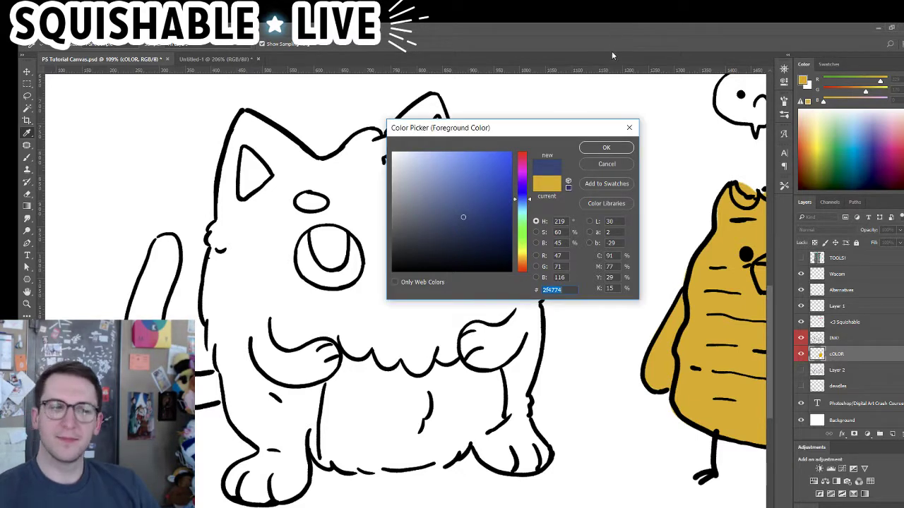
{"action": "left_click", "coordinate": [514, 240]}
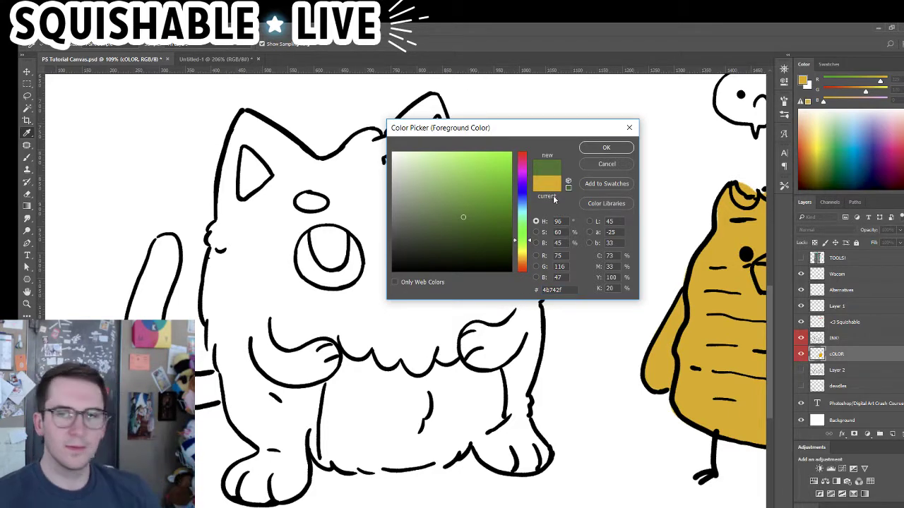
Set the foreground color to light pink ff92da
{"action": "left_click", "coordinate": [523, 168]}
{"action": "left_click", "coordinate": [449, 151]}
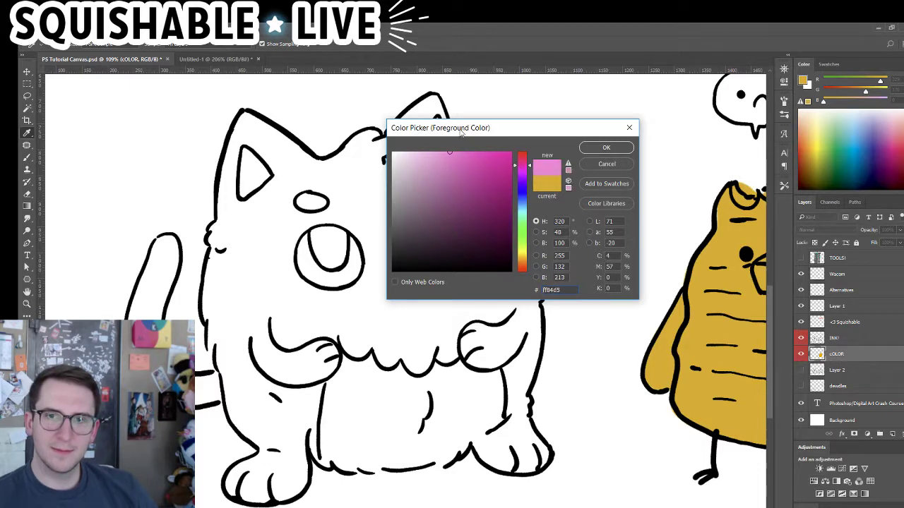
{"action": "left_click", "coordinate": [456, 151]}
{"action": "left_click", "coordinate": [442, 151]}
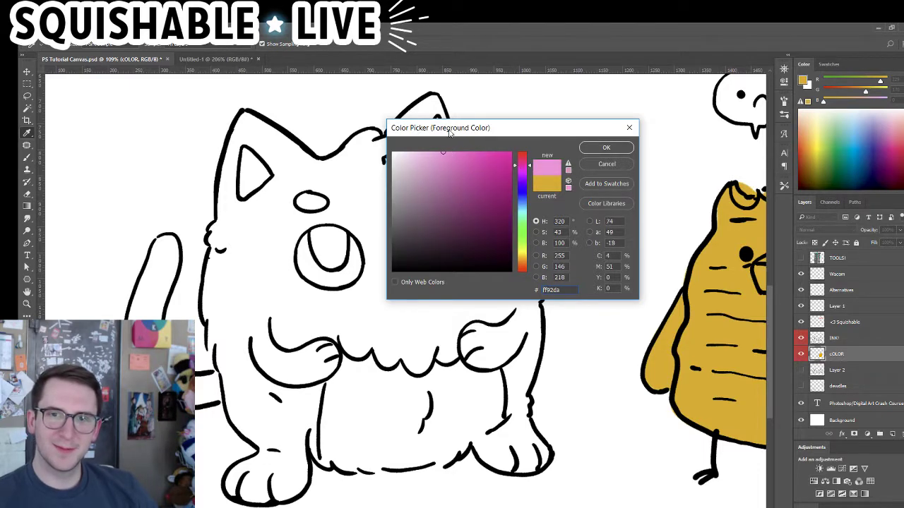
{"action": "left_click", "coordinate": [623, 150]}
Paint the left half of the cat's head pink and erase the paint spilling past the outline between the ears
{"action": "key", "text": "b"}
{"action": "mouse_move", "coordinate": [358, 258]}
{"action": "left_mouse_down"}
{"action": "mouse_move", "coordinate": [282, 318]}
{"action": "mouse_move", "coordinate": [276, 296]}
{"action": "left_mouse_up"}
{"action": "left_click_drag", "start_coordinate": [262, 244], "coordinate": [243, 205]}
{"action": "mouse_move", "coordinate": [247, 142]}
{"action": "left_mouse_down"}
{"action": "mouse_move", "coordinate": [233, 218]}
{"action": "mouse_move", "coordinate": [246, 126]}
{"action": "mouse_move", "coordinate": [304, 195]}
{"action": "mouse_move", "coordinate": [324, 200]}
{"action": "mouse_move", "coordinate": [281, 151]}
{"action": "mouse_move", "coordinate": [332, 205]}
{"action": "mouse_move", "coordinate": [315, 192]}
{"action": "mouse_move", "coordinate": [321, 182]}
{"action": "mouse_move", "coordinate": [355, 173]}
{"action": "mouse_move", "coordinate": [363, 149]}
{"action": "mouse_move", "coordinate": [347, 167]}
{"action": "mouse_move", "coordinate": [388, 153]}
{"action": "mouse_move", "coordinate": [379, 152]}
{"action": "mouse_move", "coordinate": [390, 163]}
{"action": "mouse_move", "coordinate": [389, 235]}
{"action": "mouse_move", "coordinate": [373, 183]}
{"action": "mouse_move", "coordinate": [344, 228]}
{"action": "left_mouse_up"}
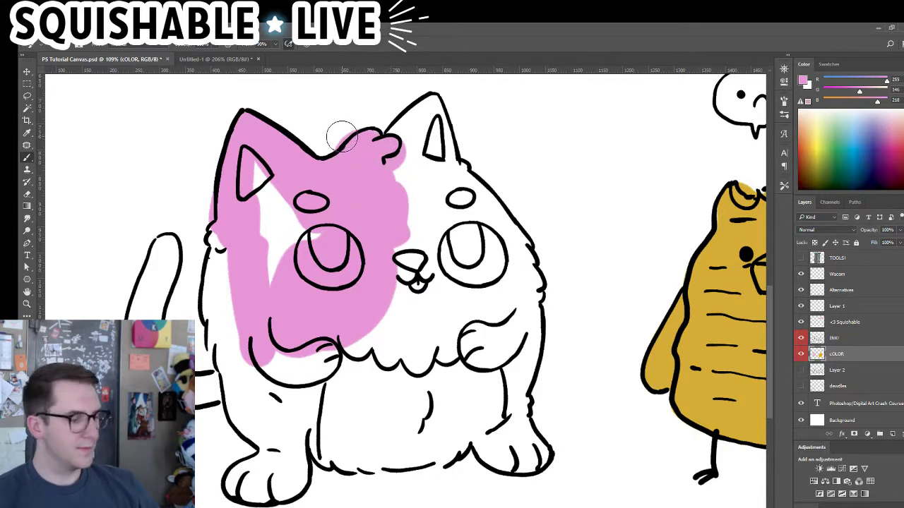
{"action": "key", "text": "e"}
{"action": "mouse_move", "coordinate": [329, 144]}
{"action": "left_mouse_down"}
{"action": "mouse_move", "coordinate": [366, 135]}
{"action": "mouse_move", "coordinate": [373, 148]}
{"action": "mouse_move", "coordinate": [347, 148]}
{"action": "left_mouse_up"}
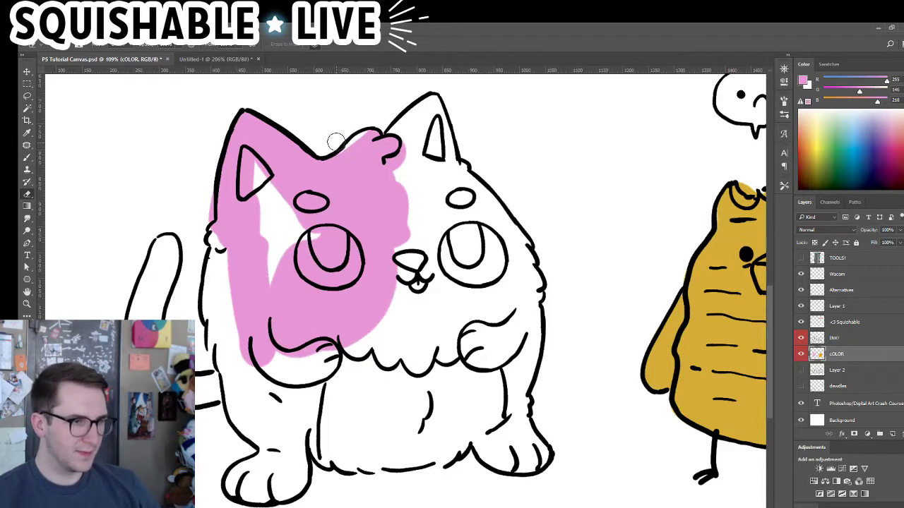
{"action": "key", "text": "b"}
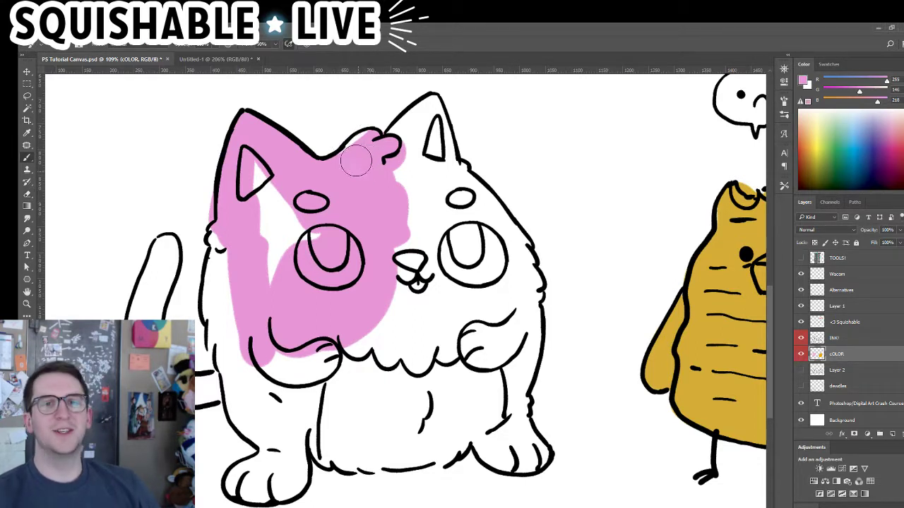
Fill the rest of the cat's head, body, paws and tail with the same pink
{"action": "mouse_move", "coordinate": [346, 163]}
{"action": "left_mouse_down"}
{"action": "mouse_move", "coordinate": [365, 140]}
{"action": "mouse_move", "coordinate": [407, 137]}
{"action": "mouse_move", "coordinate": [385, 158]}
{"action": "mouse_move", "coordinate": [422, 117]}
{"action": "mouse_move", "coordinate": [421, 129]}
{"action": "mouse_move", "coordinate": [423, 107]}
{"action": "mouse_move", "coordinate": [433, 107]}
{"action": "mouse_move", "coordinate": [435, 167]}
{"action": "mouse_move", "coordinate": [436, 105]}
{"action": "mouse_move", "coordinate": [413, 187]}
{"action": "left_mouse_up"}
{"action": "mouse_move", "coordinate": [393, 229]}
{"action": "left_mouse_down"}
{"action": "mouse_move", "coordinate": [399, 200]}
{"action": "mouse_move", "coordinate": [421, 267]}
{"action": "mouse_move", "coordinate": [430, 242]}
{"action": "mouse_move", "coordinate": [314, 282]}
{"action": "mouse_move", "coordinate": [301, 217]}
{"action": "mouse_move", "coordinate": [269, 235]}
{"action": "mouse_move", "coordinate": [278, 267]}
{"action": "mouse_move", "coordinate": [229, 310]}
{"action": "mouse_move", "coordinate": [233, 233]}
{"action": "mouse_move", "coordinate": [224, 335]}
{"action": "mouse_move", "coordinate": [267, 429]}
{"action": "mouse_move", "coordinate": [244, 400]}
{"action": "mouse_move", "coordinate": [264, 429]}
{"action": "mouse_move", "coordinate": [271, 364]}
{"action": "mouse_move", "coordinate": [278, 430]}
{"action": "mouse_move", "coordinate": [295, 412]}
{"action": "mouse_move", "coordinate": [300, 381]}
{"action": "mouse_move", "coordinate": [285, 392]}
{"action": "mouse_move", "coordinate": [293, 376]}
{"action": "mouse_move", "coordinate": [275, 355]}
{"action": "mouse_move", "coordinate": [308, 389]}
{"action": "mouse_move", "coordinate": [274, 469]}
{"action": "mouse_move", "coordinate": [240, 483]}
{"action": "mouse_move", "coordinate": [260, 478]}
{"action": "mouse_move", "coordinate": [259, 488]}
{"action": "mouse_move", "coordinate": [292, 473]}
{"action": "mouse_move", "coordinate": [294, 454]}
{"action": "mouse_move", "coordinate": [326, 439]}
{"action": "mouse_move", "coordinate": [334, 450]}
{"action": "mouse_move", "coordinate": [418, 436]}
{"action": "mouse_move", "coordinate": [399, 443]}
{"action": "mouse_move", "coordinate": [435, 445]}
{"action": "mouse_move", "coordinate": [456, 429]}
{"action": "mouse_move", "coordinate": [419, 406]}
{"action": "mouse_move", "coordinate": [374, 412]}
{"action": "mouse_move", "coordinate": [363, 392]}
{"action": "mouse_move", "coordinate": [400, 379]}
{"action": "mouse_move", "coordinate": [403, 357]}
{"action": "mouse_move", "coordinate": [392, 372]}
{"action": "mouse_move", "coordinate": [334, 399]}
{"action": "mouse_move", "coordinate": [324, 416]}
{"action": "mouse_move", "coordinate": [404, 280]}
{"action": "mouse_move", "coordinate": [373, 300]}
{"action": "mouse_move", "coordinate": [397, 359]}
{"action": "mouse_move", "coordinate": [451, 308]}
{"action": "mouse_move", "coordinate": [478, 310]}
{"action": "mouse_move", "coordinate": [451, 431]}
{"action": "mouse_move", "coordinate": [458, 433]}
{"action": "mouse_move", "coordinate": [442, 439]}
{"action": "mouse_move", "coordinate": [484, 429]}
{"action": "mouse_move", "coordinate": [502, 450]}
{"action": "mouse_move", "coordinate": [540, 459]}
{"action": "mouse_move", "coordinate": [510, 432]}
{"action": "mouse_move", "coordinate": [505, 374]}
{"action": "mouse_move", "coordinate": [443, 216]}
{"action": "mouse_move", "coordinate": [452, 178]}
{"action": "mouse_move", "coordinate": [523, 296]}
{"action": "mouse_move", "coordinate": [516, 259]}
{"action": "mouse_move", "coordinate": [547, 322]}
{"action": "mouse_move", "coordinate": [521, 348]}
{"action": "mouse_move", "coordinate": [501, 390]}
{"action": "mouse_move", "coordinate": [526, 345]}
{"action": "mouse_move", "coordinate": [513, 388]}
{"action": "left_mouse_up"}
{"action": "mouse_move", "coordinate": [161, 247]}
{"action": "left_mouse_down"}
{"action": "mouse_move", "coordinate": [151, 252]}
{"action": "mouse_move", "coordinate": [161, 283]}
{"action": "mouse_move", "coordinate": [152, 304]}
{"action": "left_mouse_up"}
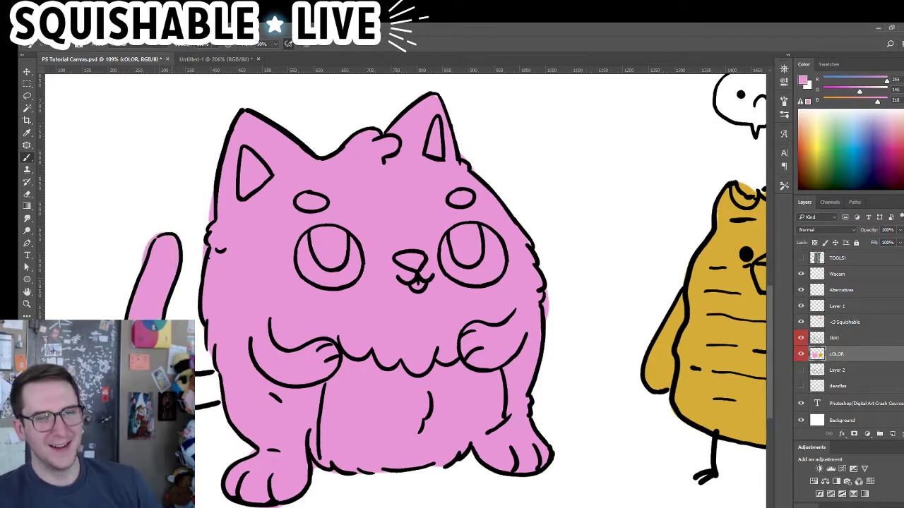
{"action": "left_click_drag", "start_coordinate": [203, 374], "coordinate": [208, 396]}
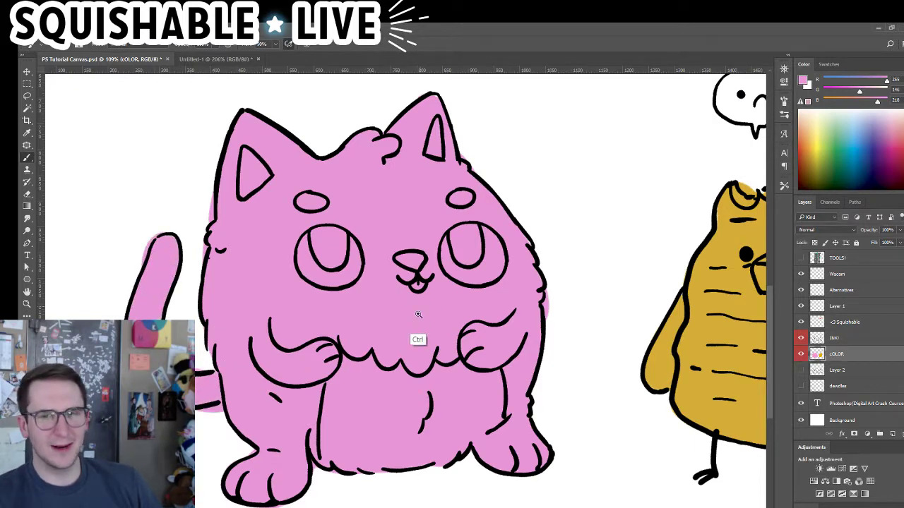
Erase the pink paint spilling past the outline on the right side of the cat's body
{"action": "left_click_drag", "start_coordinate": [417, 315], "coordinate": [375, 317]}
{"action": "mouse_move", "coordinate": [494, 272]}
{"action": "left_mouse_down"}
{"action": "mouse_move", "coordinate": [462, 331]}
{"action": "mouse_move", "coordinate": [439, 346]}
{"action": "left_mouse_up"}
{"action": "left_click_drag", "start_coordinate": [437, 381], "coordinate": [450, 348]}
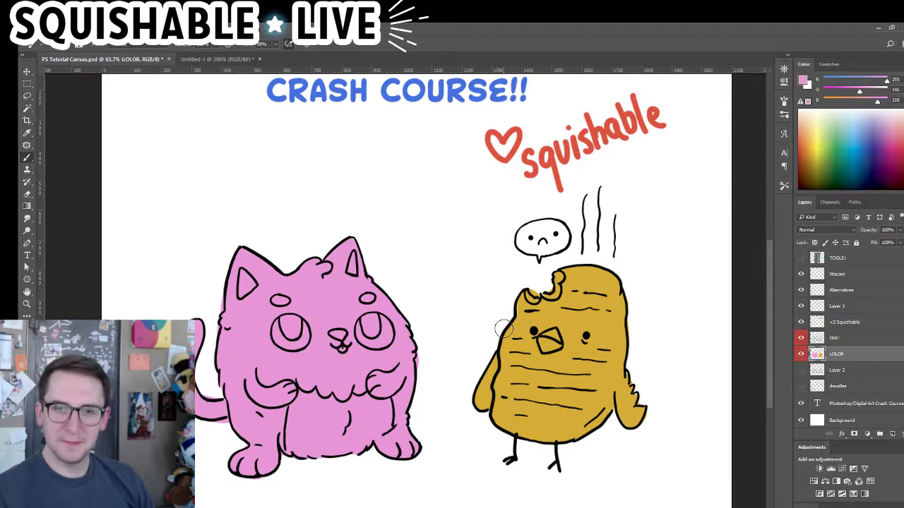
{"action": "scroll", "coordinate": [402, 374], "scroll_direction": "up", "scroll_amount": 2}
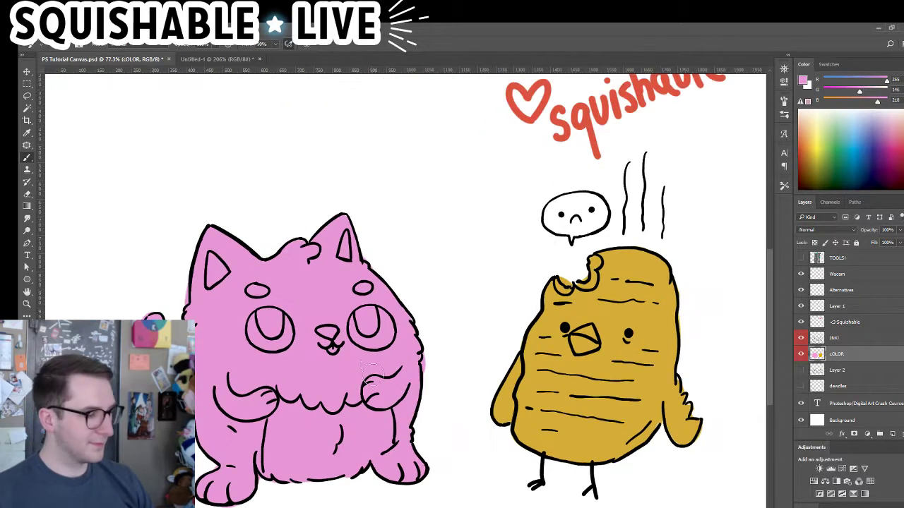
{"action": "key", "text": "e"}
{"action": "left_click_drag", "start_coordinate": [422, 341], "coordinate": [423, 379]}
{"action": "key", "text": "ctrl+z"}
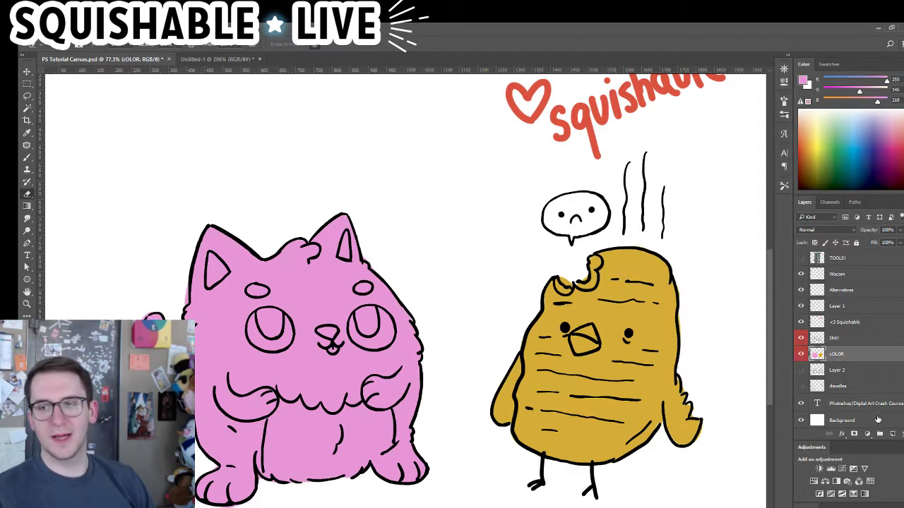
Add a new layer directly above the cOLOR layer and give it a red color label
{"action": "left_click", "coordinate": [891, 435]}
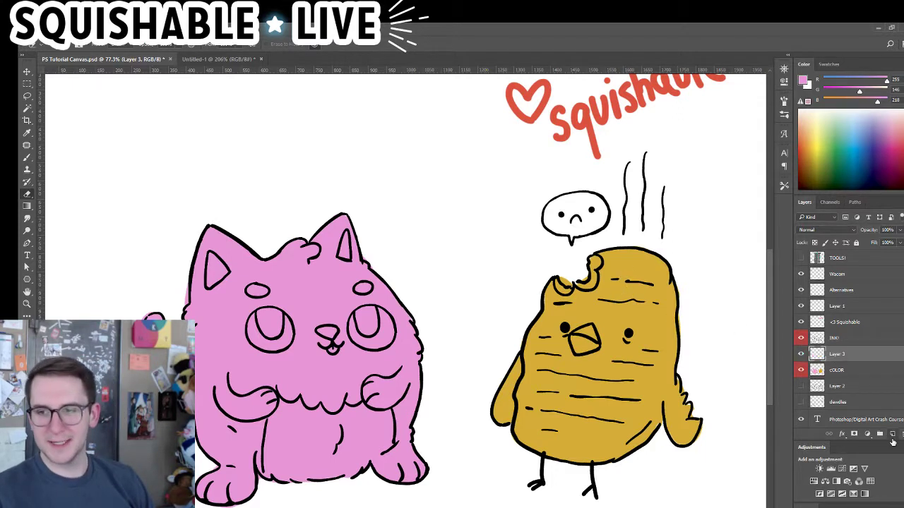
{"action": "right_click", "coordinate": [832, 358]}
{"action": "left_click", "coordinate": [617, 507]}
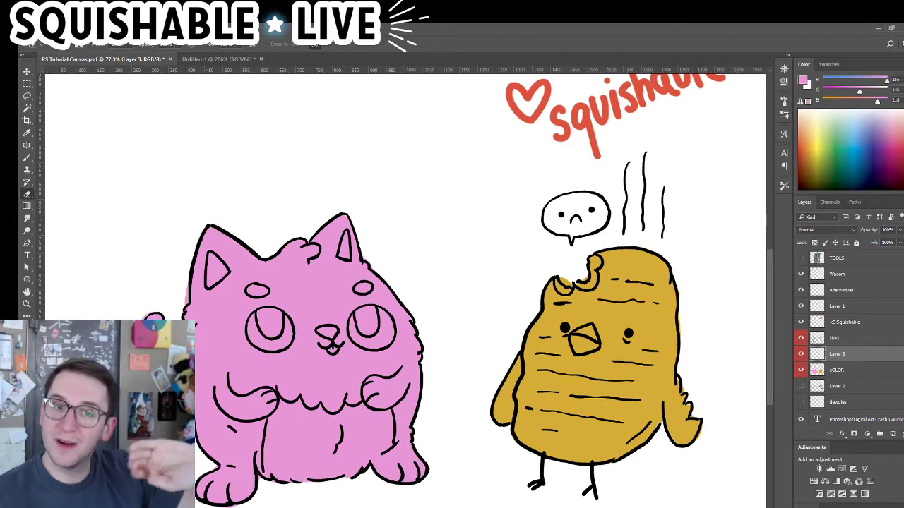
Rename the cOLOR layer to Base Color and clip Layer 3 to it
{"action": "double_click", "coordinate": [838, 372]}
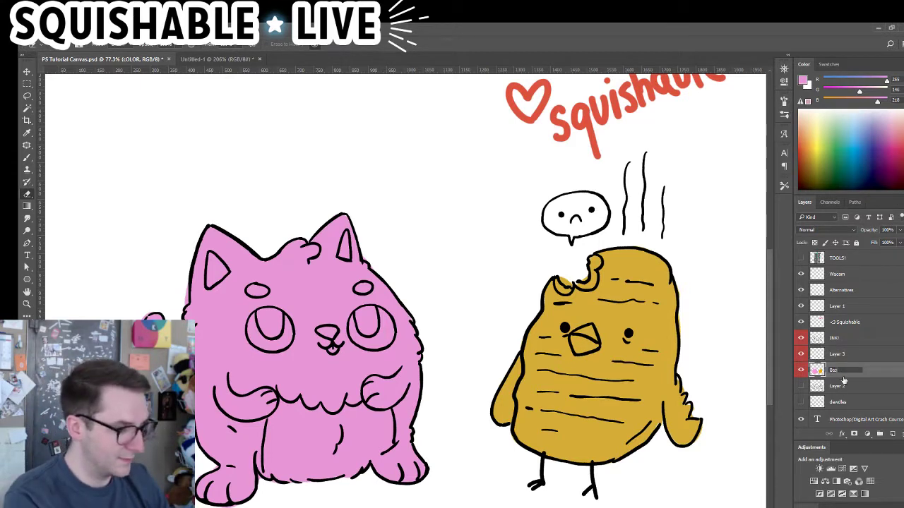
{"action": "type", "text": "Base Color"}
{"action": "key", "text": "Return"}
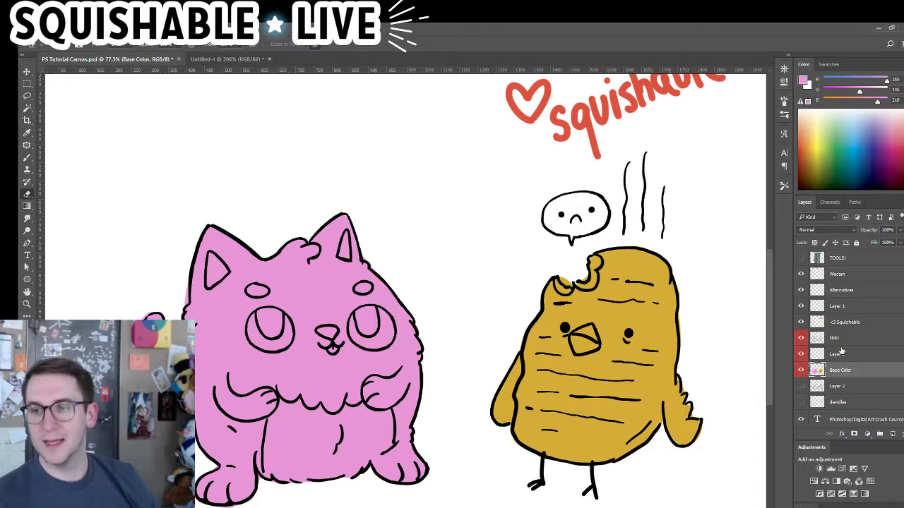
{"action": "left_click", "coordinate": [852, 355]}
{"action": "left_click", "coordinate": [854, 360], "text": "alt"}
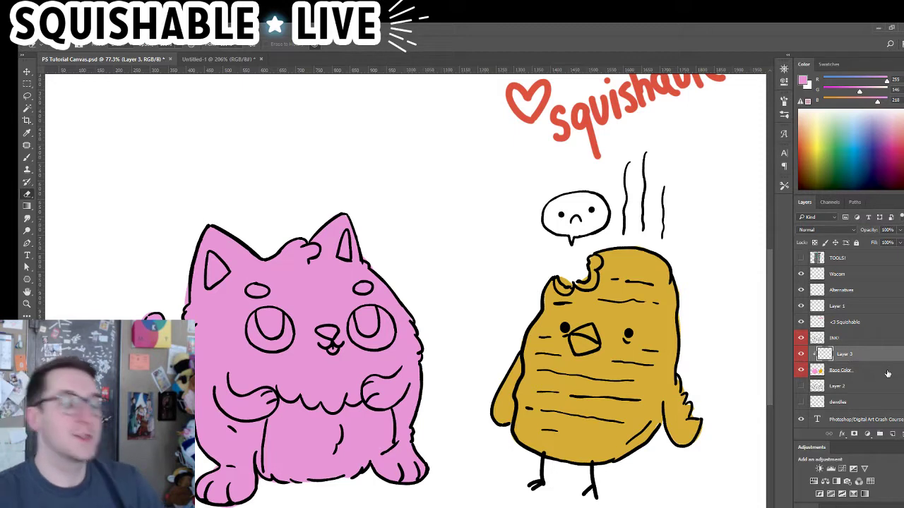
Pick a dark teal paint color, swap it with the white background color and shrink the brush
{"action": "key", "text": "b"}
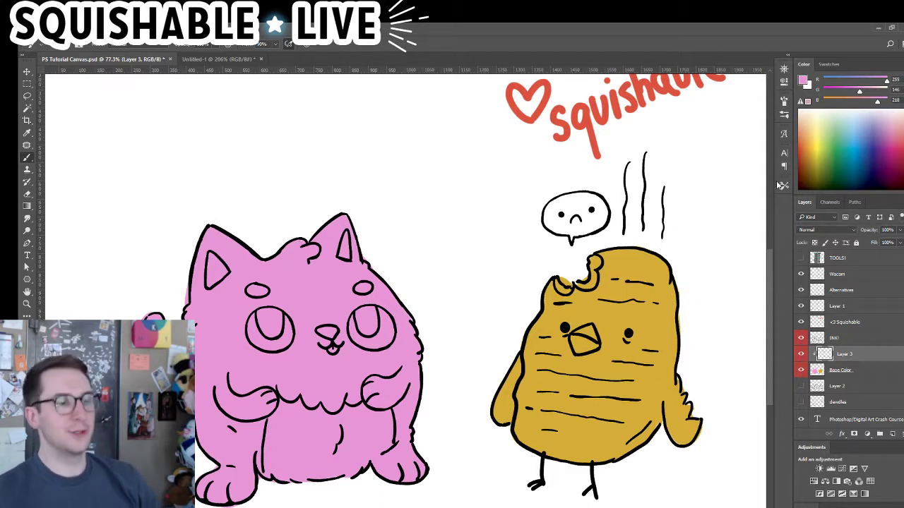
{"action": "left_click", "coordinate": [837, 175]}
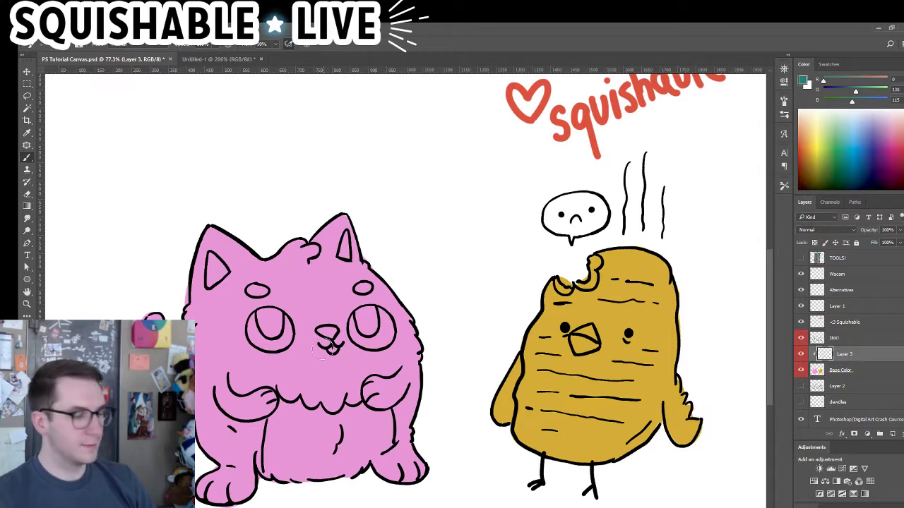
{"action": "key", "text": "x"}
{"action": "key", "text": "bracketleft"}
{"action": "key", "text": "bracketleft"}
{"action": "key", "text": "bracketleft"}
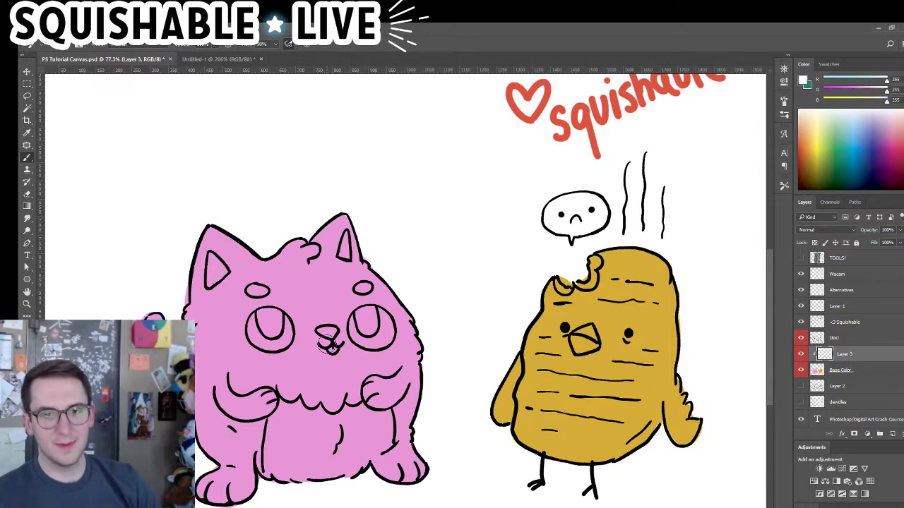
Paint both of the cat's eyes white on the clipped layer and clean the paint edge at the right eye
{"action": "mouse_move", "coordinate": [274, 355]}
{"action": "left_mouse_down"}
{"action": "mouse_move", "coordinate": [292, 363]}
{"action": "mouse_move", "coordinate": [285, 356]}
{"action": "left_mouse_up"}
{"action": "scroll", "coordinate": [285, 355], "scroll_direction": "up", "scroll_amount": 2}
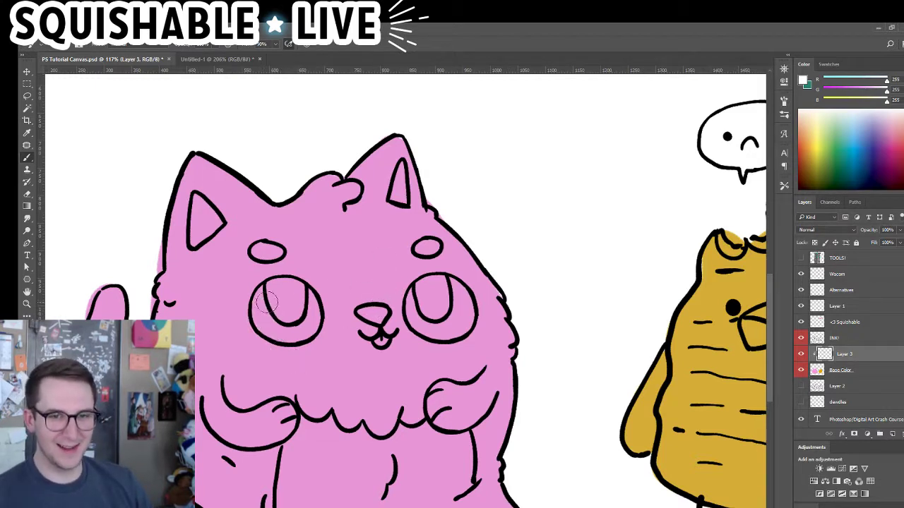
{"action": "left_click_drag", "start_coordinate": [268, 300], "coordinate": [262, 324]}
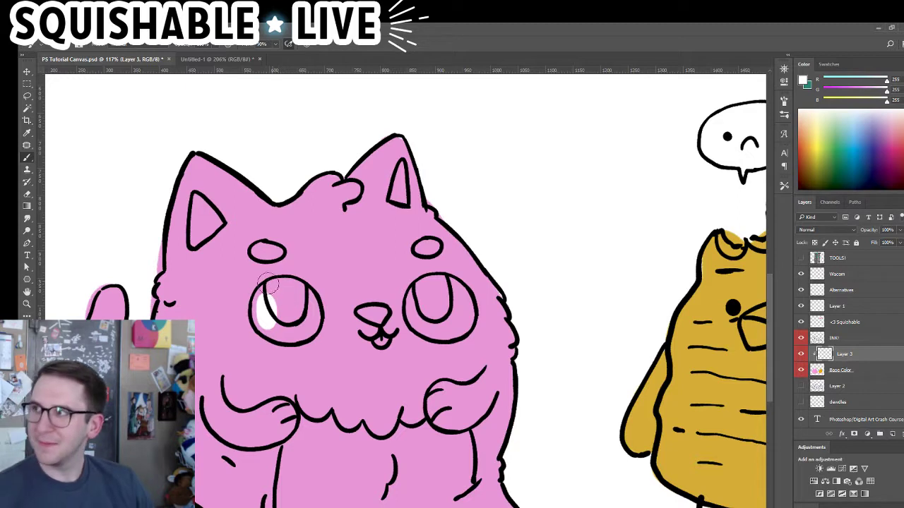
{"action": "mouse_move", "coordinate": [267, 302]}
{"action": "left_mouse_down"}
{"action": "mouse_move", "coordinate": [267, 323]}
{"action": "mouse_move", "coordinate": [286, 329]}
{"action": "mouse_move", "coordinate": [303, 319]}
{"action": "mouse_move", "coordinate": [305, 328]}
{"action": "mouse_move", "coordinate": [297, 299]}
{"action": "mouse_move", "coordinate": [307, 318]}
{"action": "left_mouse_up"}
{"action": "mouse_move", "coordinate": [423, 305]}
{"action": "left_mouse_down"}
{"action": "mouse_move", "coordinate": [441, 330]}
{"action": "mouse_move", "coordinate": [457, 314]}
{"action": "mouse_move", "coordinate": [453, 328]}
{"action": "mouse_move", "coordinate": [460, 301]}
{"action": "mouse_move", "coordinate": [448, 287]}
{"action": "mouse_move", "coordinate": [457, 314]}
{"action": "mouse_move", "coordinate": [462, 309]}
{"action": "mouse_move", "coordinate": [455, 319]}
{"action": "mouse_move", "coordinate": [434, 313]}
{"action": "left_mouse_up"}
{"action": "left_click_drag", "start_coordinate": [279, 302], "coordinate": [295, 329]}
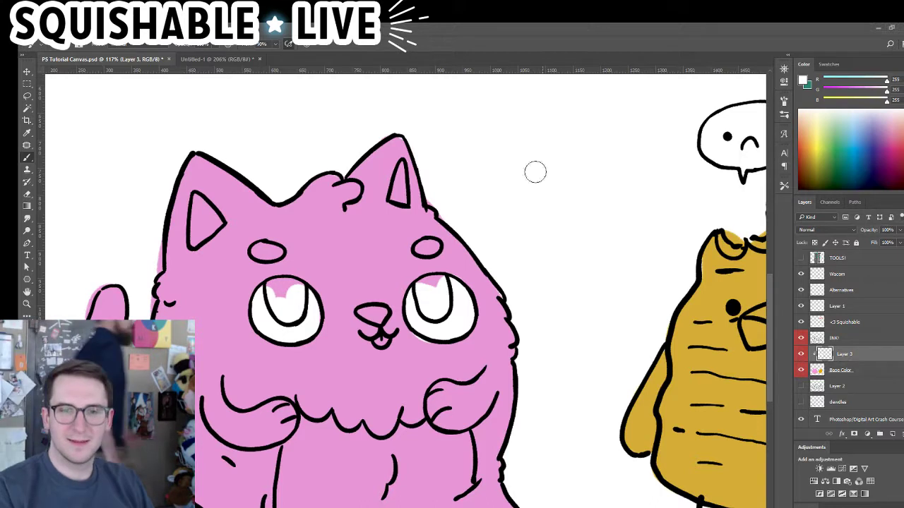
{"action": "key", "text": "r"}
{"action": "left_click", "coordinate": [412, 336]}
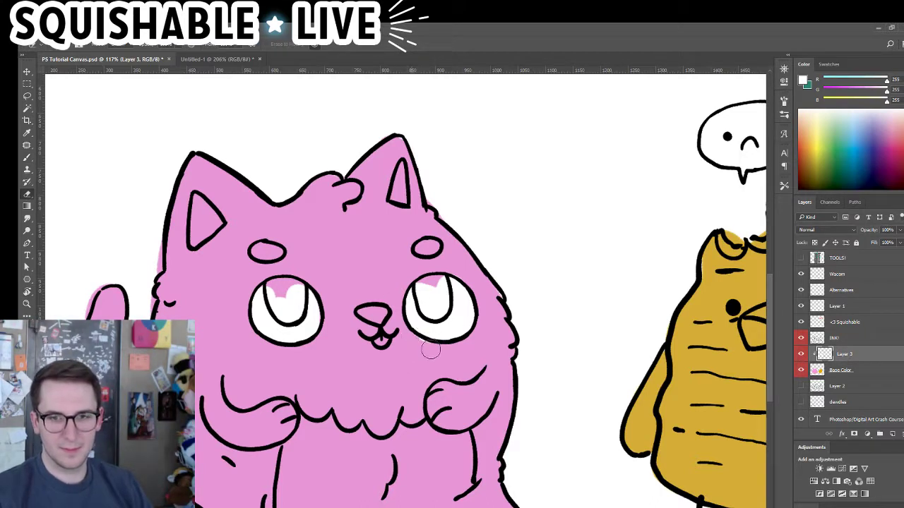
{"action": "key", "text": "b"}
{"action": "left_click_drag", "start_coordinate": [387, 419], "coordinate": [413, 397]}
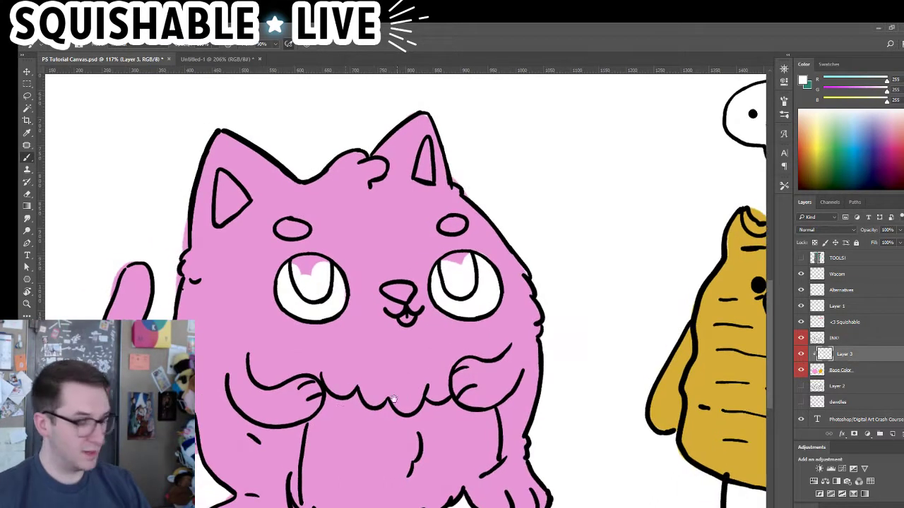
{"action": "mouse_move", "coordinate": [337, 423]}
{"action": "left_mouse_down"}
{"action": "mouse_move", "coordinate": [330, 486]}
{"action": "mouse_move", "coordinate": [329, 445]}
{"action": "left_mouse_up"}
{"action": "key", "text": "ctrl+z"}
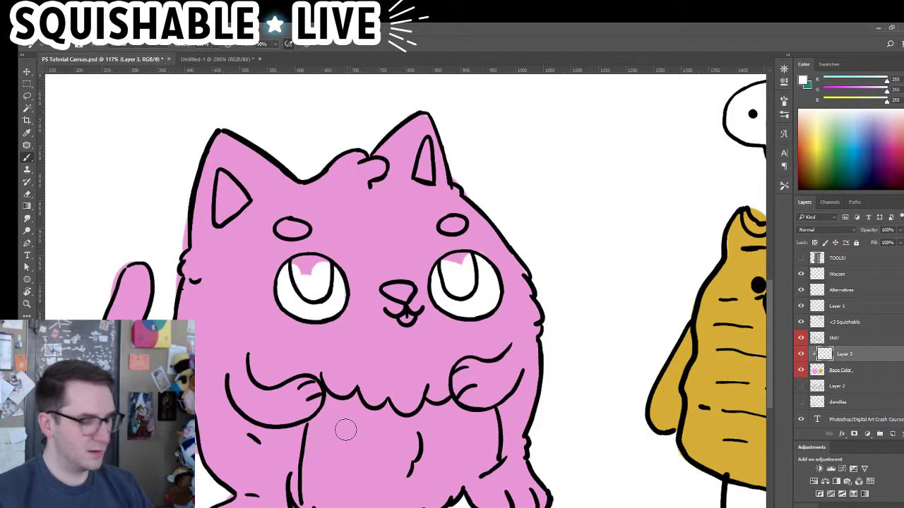
Set the foreground color to pale cream ffefc0 after trying orange, green and blue hues
{"action": "key", "text": "n"}
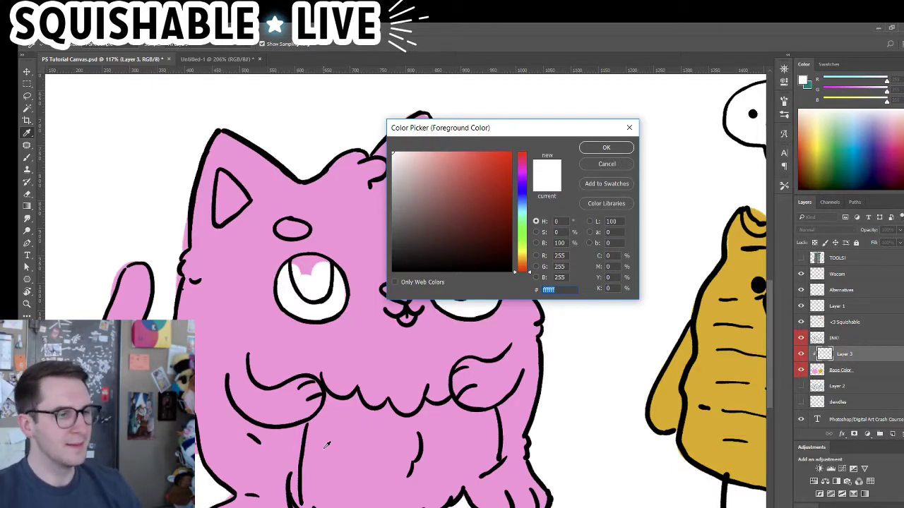
{"action": "left_click", "coordinate": [523, 183]}
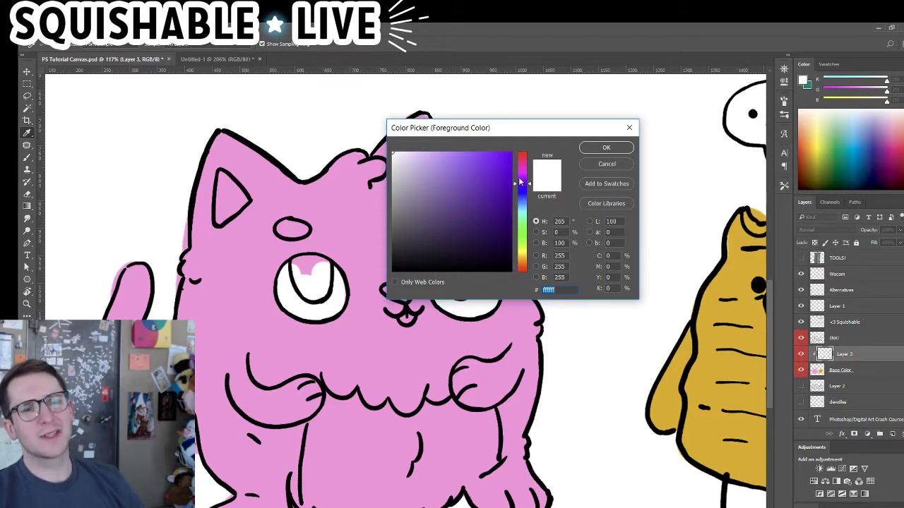
{"action": "left_click", "coordinate": [439, 313]}
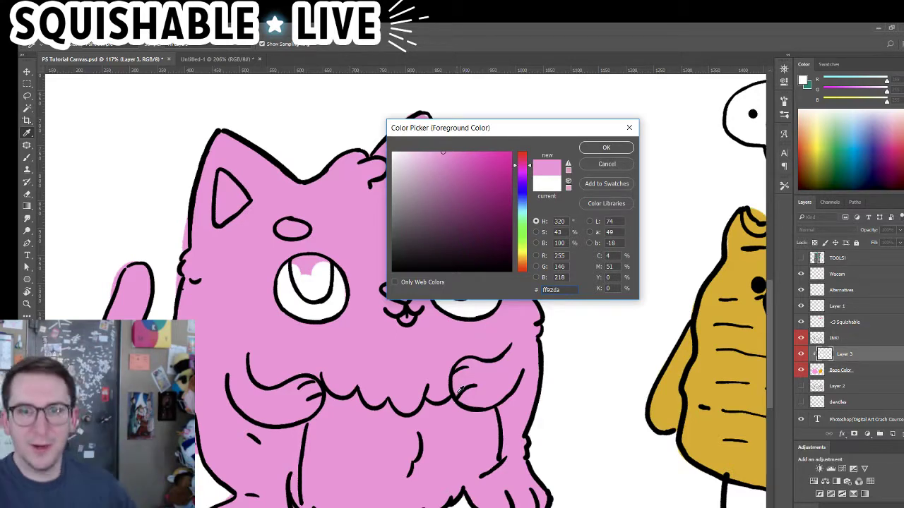
{"action": "left_click", "coordinate": [523, 261]}
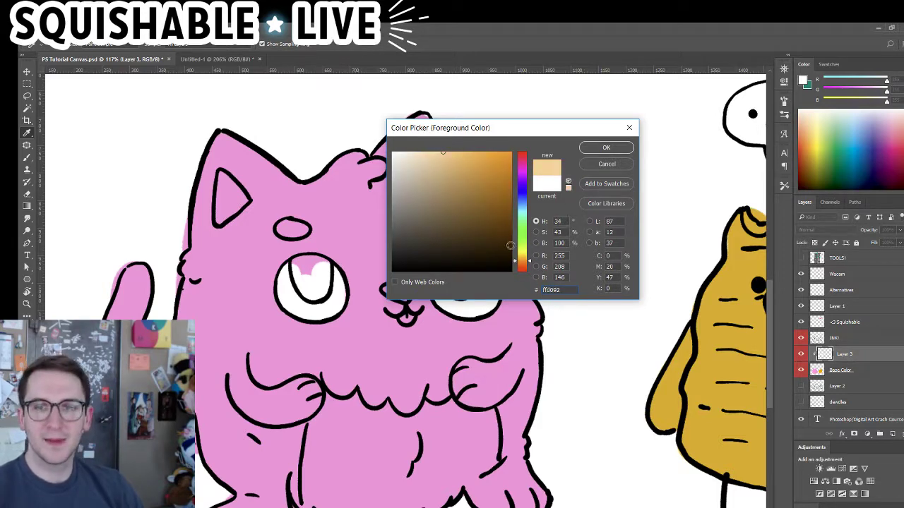
{"action": "left_click", "coordinate": [521, 240]}
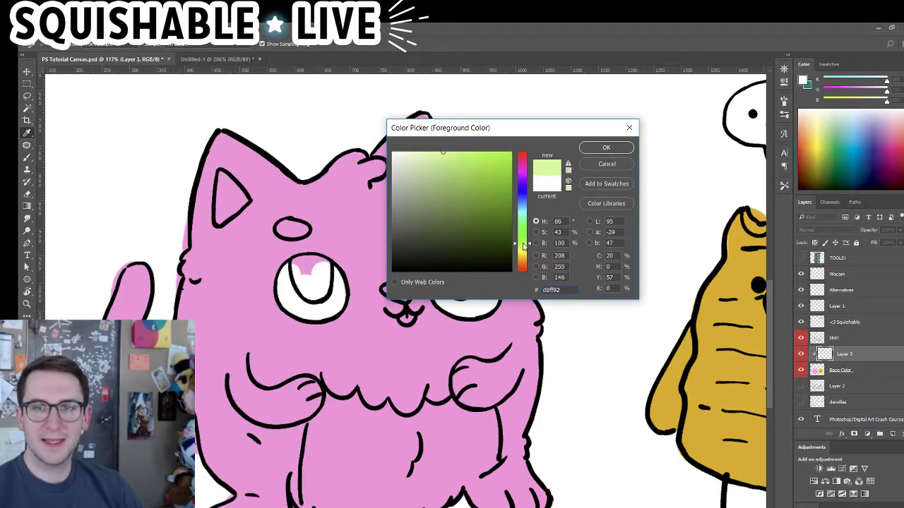
{"action": "left_click", "coordinate": [520, 198]}
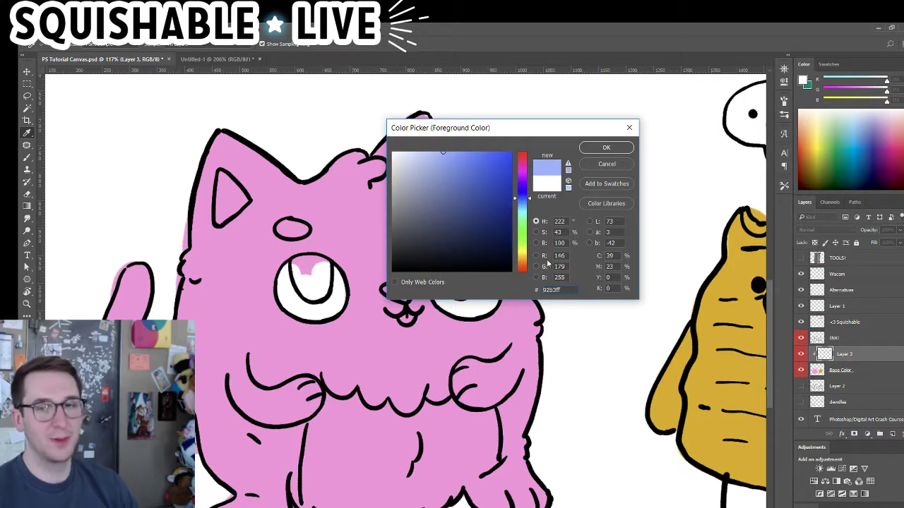
{"action": "left_click", "coordinate": [701, 339]}
{"action": "left_click", "coordinate": [423, 155]}
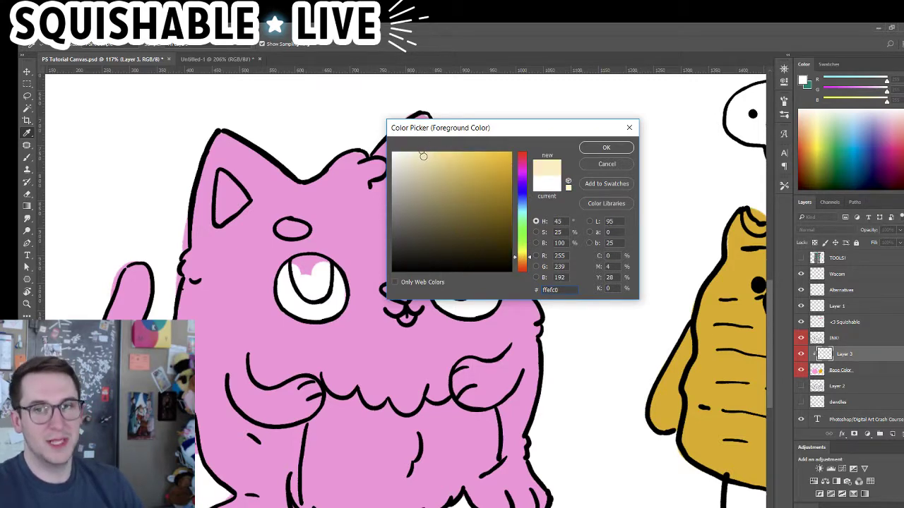
{"action": "left_click", "coordinate": [603, 147]}
Fill the cat's belly below the chest fur with the cream color on the clipped layer
{"action": "mouse_move", "coordinate": [335, 439]}
{"action": "left_mouse_down"}
{"action": "mouse_move", "coordinate": [313, 501]}
{"action": "mouse_move", "coordinate": [364, 475]}
{"action": "mouse_move", "coordinate": [404, 507]}
{"action": "mouse_move", "coordinate": [428, 469]}
{"action": "mouse_move", "coordinate": [446, 502]}
{"action": "mouse_move", "coordinate": [456, 458]}
{"action": "mouse_move", "coordinate": [459, 470]}
{"action": "mouse_move", "coordinate": [486, 454]}
{"action": "mouse_move", "coordinate": [483, 417]}
{"action": "mouse_move", "coordinate": [418, 451]}
{"action": "mouse_move", "coordinate": [402, 430]}
{"action": "mouse_move", "coordinate": [431, 413]}
{"action": "mouse_move", "coordinate": [447, 423]}
{"action": "mouse_move", "coordinate": [441, 400]}
{"action": "mouse_move", "coordinate": [474, 416]}
{"action": "left_mouse_up"}
{"action": "left_click", "coordinate": [485, 402], "text": "alt"}
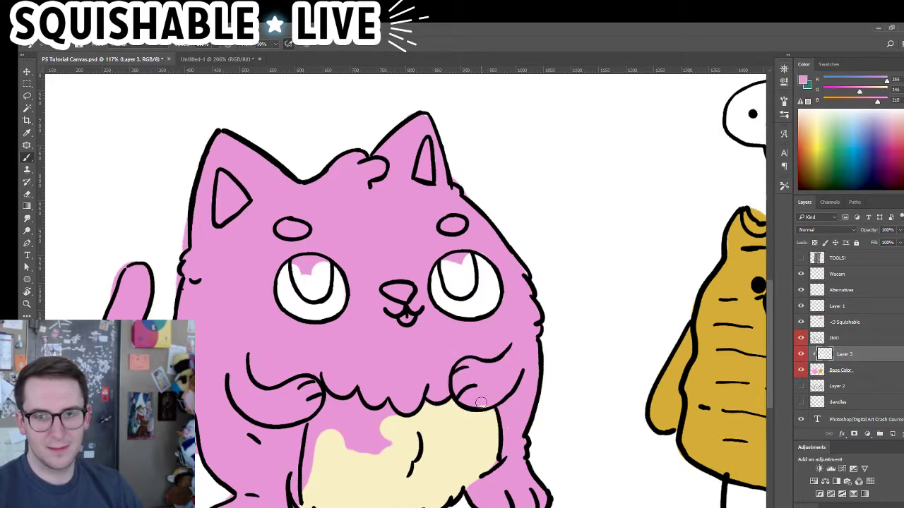
{"action": "key", "text": "e"}
{"action": "key", "text": "b"}
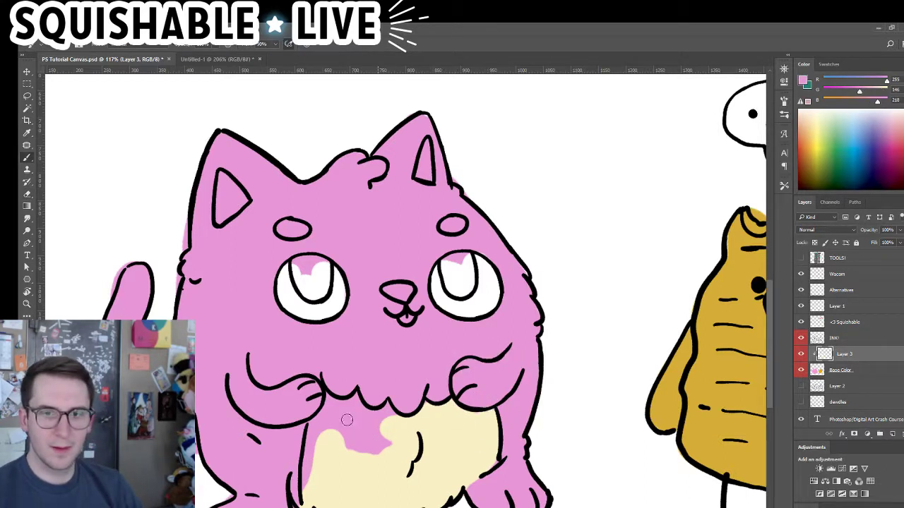
{"action": "mouse_move", "coordinate": [330, 432]}
{"action": "left_mouse_down"}
{"action": "mouse_move", "coordinate": [310, 483]}
{"action": "mouse_move", "coordinate": [311, 435]}
{"action": "mouse_move", "coordinate": [314, 442]}
{"action": "mouse_move", "coordinate": [331, 403]}
{"action": "mouse_move", "coordinate": [355, 401]}
{"action": "mouse_move", "coordinate": [349, 429]}
{"action": "mouse_move", "coordinate": [326, 435]}
{"action": "mouse_move", "coordinate": [341, 417]}
{"action": "mouse_move", "coordinate": [326, 431]}
{"action": "mouse_move", "coordinate": [349, 413]}
{"action": "mouse_move", "coordinate": [334, 434]}
{"action": "mouse_move", "coordinate": [351, 438]}
{"action": "mouse_move", "coordinate": [351, 448]}
{"action": "mouse_move", "coordinate": [358, 410]}
{"action": "mouse_move", "coordinate": [359, 440]}
{"action": "mouse_move", "coordinate": [377, 415]}
{"action": "mouse_move", "coordinate": [366, 416]}
{"action": "mouse_move", "coordinate": [388, 411]}
{"action": "mouse_move", "coordinate": [391, 419]}
{"action": "mouse_move", "coordinate": [347, 453]}
{"action": "left_mouse_up"}
{"action": "key", "text": "x"}
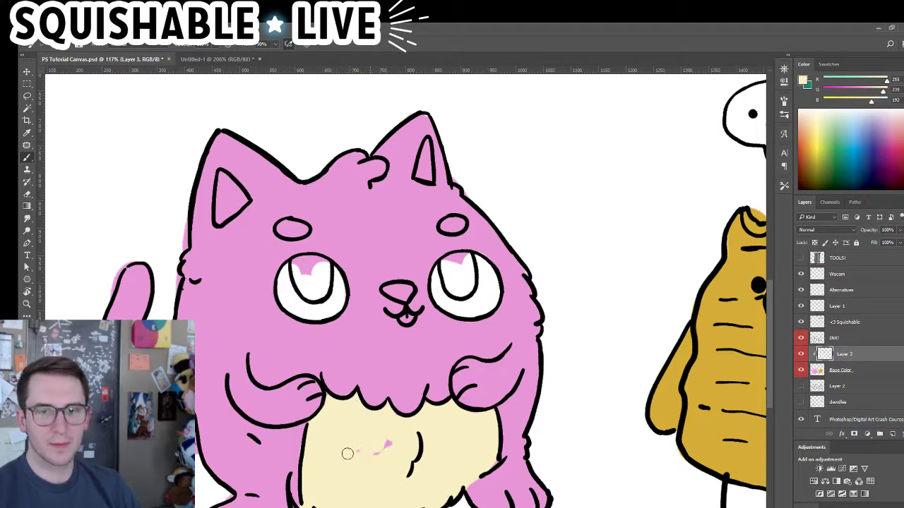
{"action": "left_click_drag", "start_coordinate": [393, 432], "coordinate": [374, 468]}
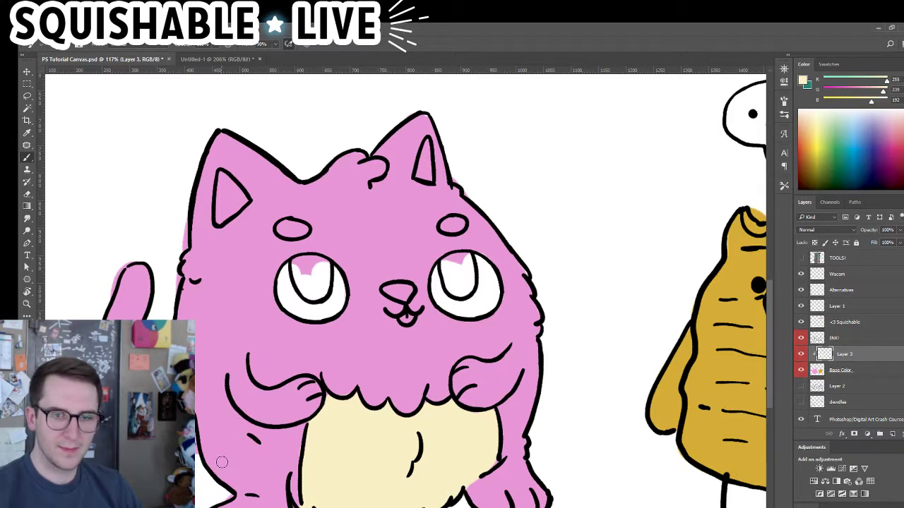
Paint pairs of cream stripes on both of the cat's legs on the clipped layer
{"action": "left_click_drag", "start_coordinate": [210, 466], "coordinate": [244, 452]}
{"action": "key", "text": "ctrl+z"}
{"action": "key", "text": "ctrl+z"}
{"action": "mouse_move", "coordinate": [223, 498]}
{"action": "left_mouse_down"}
{"action": "mouse_move", "coordinate": [236, 494]}
{"action": "mouse_move", "coordinate": [244, 450]}
{"action": "mouse_move", "coordinate": [251, 462]}
{"action": "left_mouse_up"}
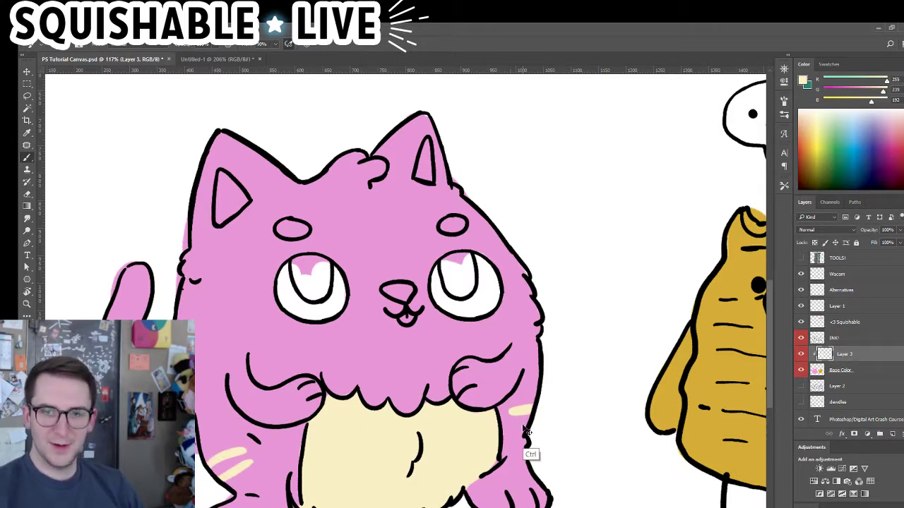
{"action": "mouse_move", "coordinate": [511, 416]}
{"action": "left_mouse_down"}
{"action": "mouse_move", "coordinate": [536, 411]}
{"action": "mouse_move", "coordinate": [546, 428]}
{"action": "left_mouse_up"}
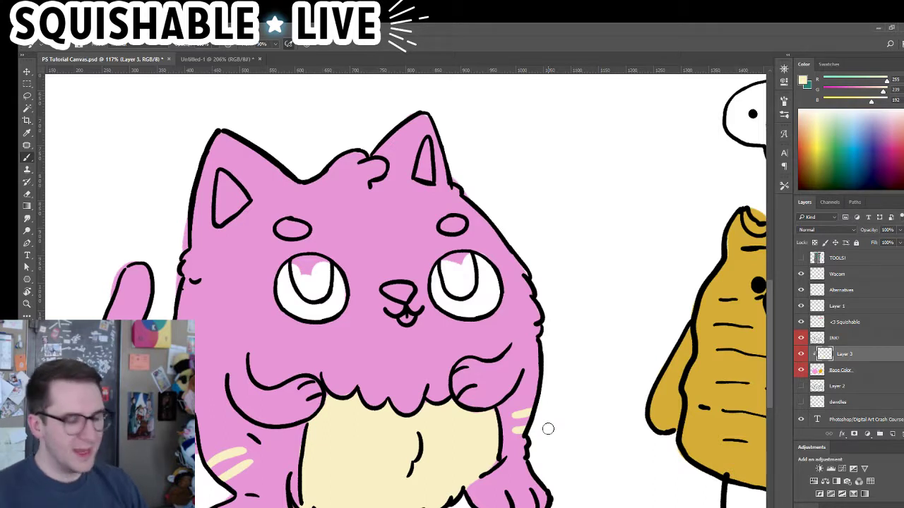
Fill both of the cat's oval eyebrows with the cream color
{"action": "left_click_drag", "start_coordinate": [453, 228], "coordinate": [455, 226]}
{"action": "key", "text": "ctrl+z"}
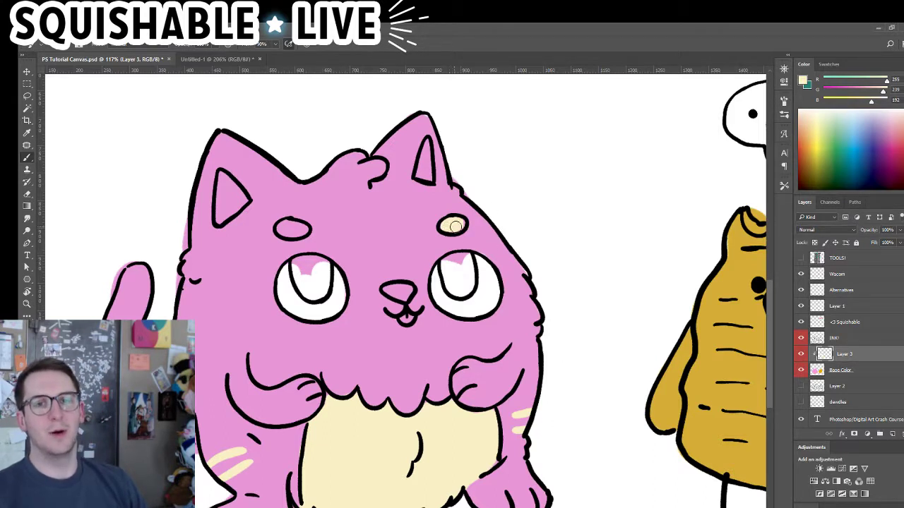
{"action": "mouse_move", "coordinate": [287, 230]}
{"action": "left_mouse_down"}
{"action": "mouse_move", "coordinate": [316, 230]}
{"action": "mouse_move", "coordinate": [325, 210]}
{"action": "mouse_move", "coordinate": [293, 215]}
{"action": "mouse_move", "coordinate": [284, 230]}
{"action": "mouse_move", "coordinate": [303, 230]}
{"action": "mouse_move", "coordinate": [304, 247]}
{"action": "mouse_move", "coordinate": [293, 228]}
{"action": "left_mouse_up"}
{"action": "key", "text": "ctrl+z"}
{"action": "key", "text": "ctrl+z"}
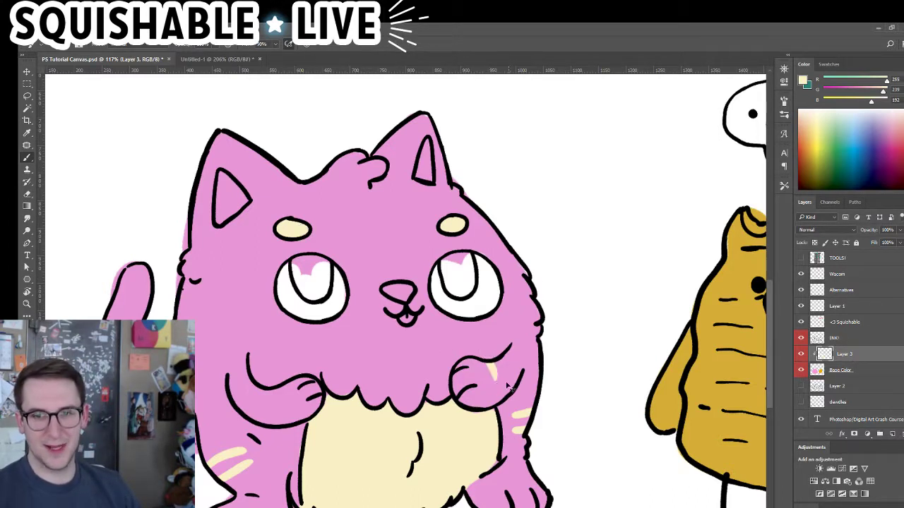
Paint a cream stripe on each of the cat's arms and stripes along its tail
{"action": "left_click_drag", "start_coordinate": [493, 366], "coordinate": [500, 383]}
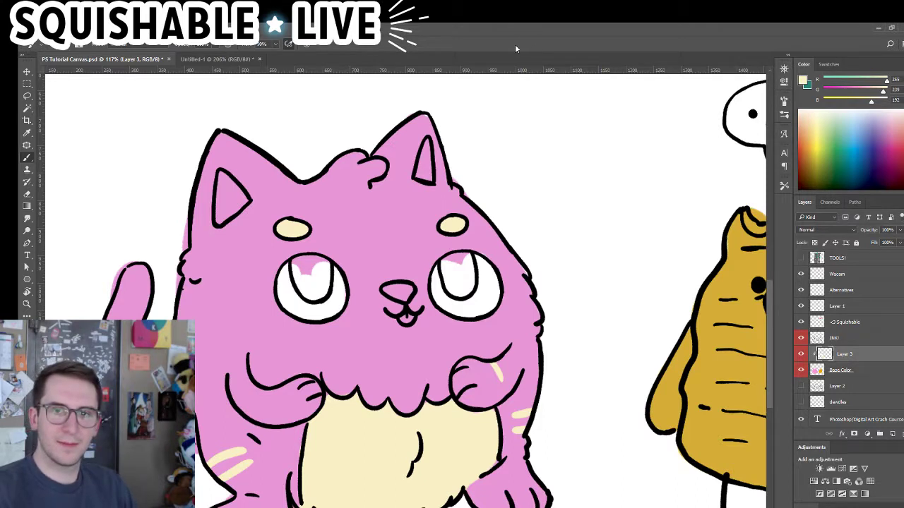
{"action": "left_click_drag", "start_coordinate": [274, 390], "coordinate": [279, 415]}
{"action": "key", "text": "ctrl+z"}
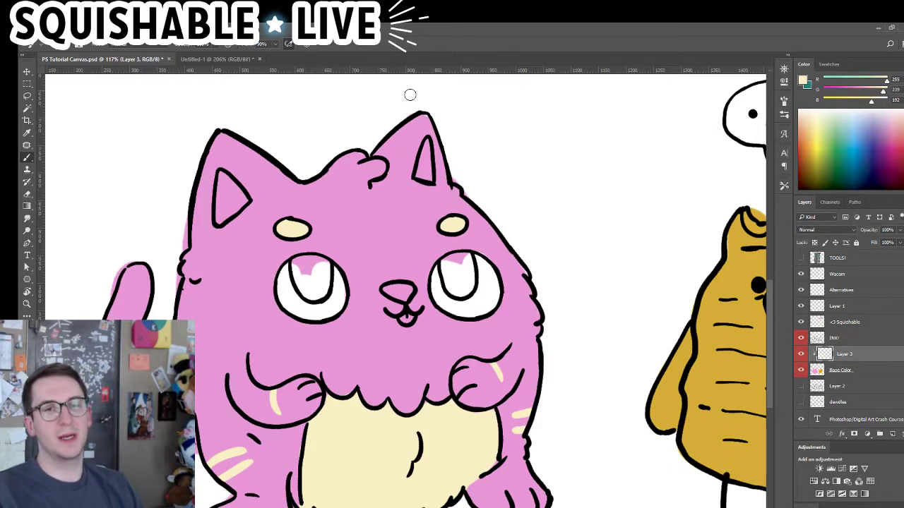
{"action": "scroll", "coordinate": [317, 296], "scroll_direction": "down", "scroll_amount": 2}
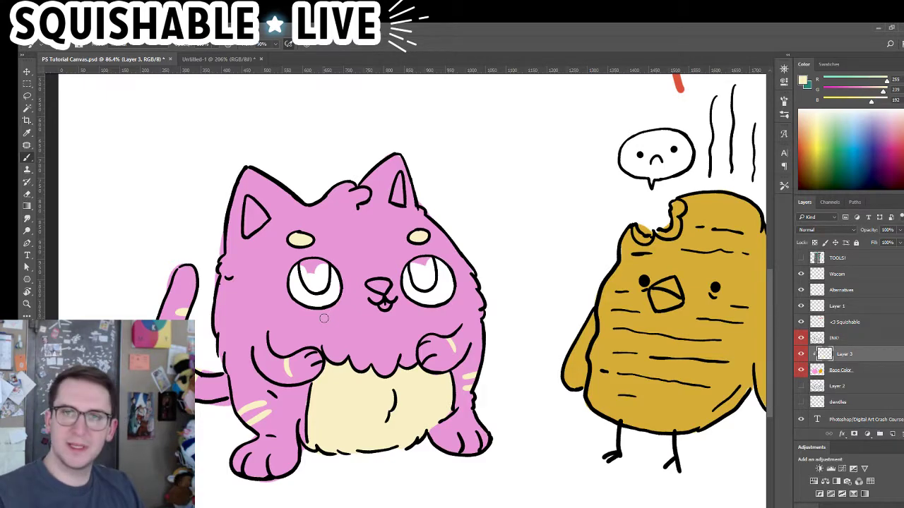
{"action": "scroll", "coordinate": [506, 307], "scroll_direction": "up", "scroll_amount": 2}
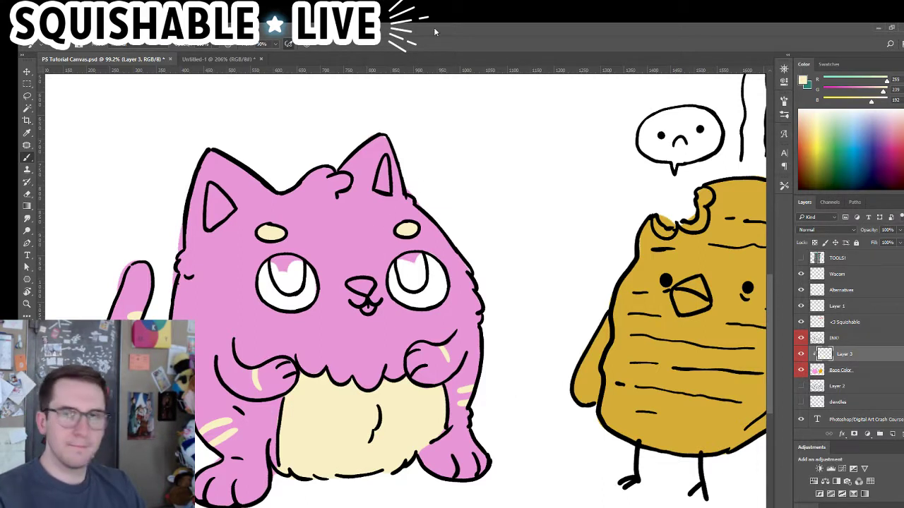
Pick bright yellow fff600 as the foreground color and fill both of the cat's irises with it
{"action": "left_click_drag", "start_coordinate": [386, 283], "coordinate": [430, 257]}
{"action": "key", "text": "n"}
{"action": "left_click", "coordinate": [522, 196]}
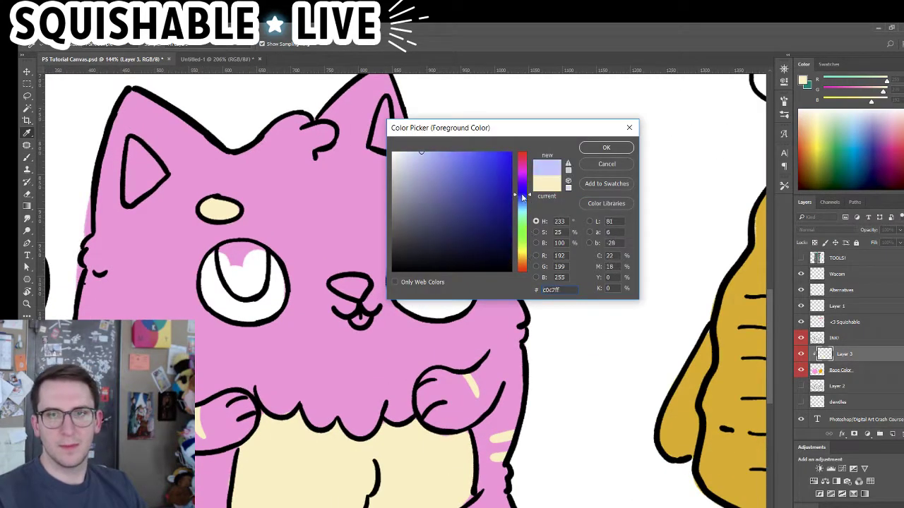
{"action": "left_click", "coordinate": [332, 482]}
{"action": "left_click_drag", "start_coordinate": [487, 163], "coordinate": [538, 137]}
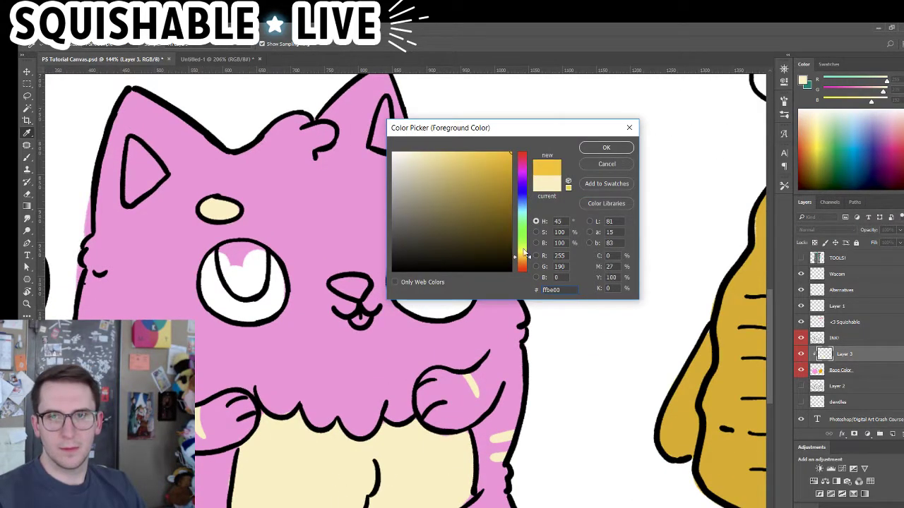
{"action": "left_click", "coordinate": [524, 252]}
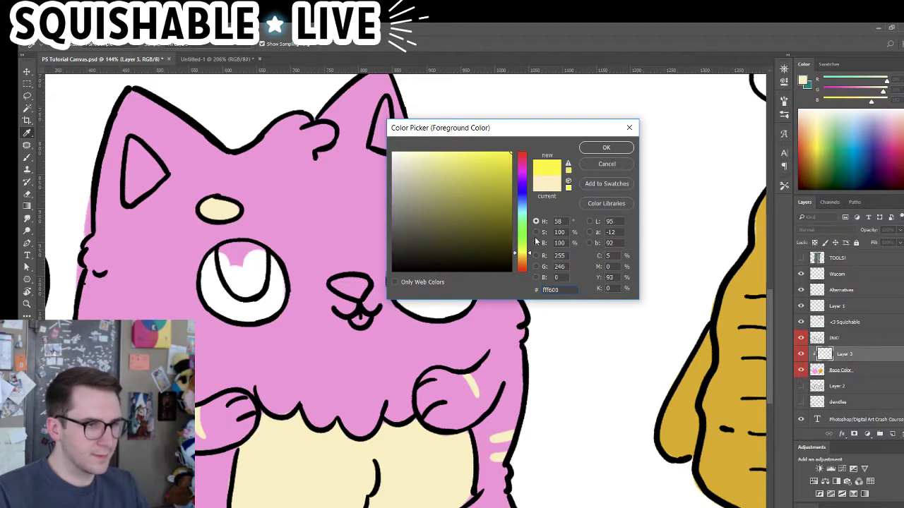
{"action": "left_click", "coordinate": [605, 147]}
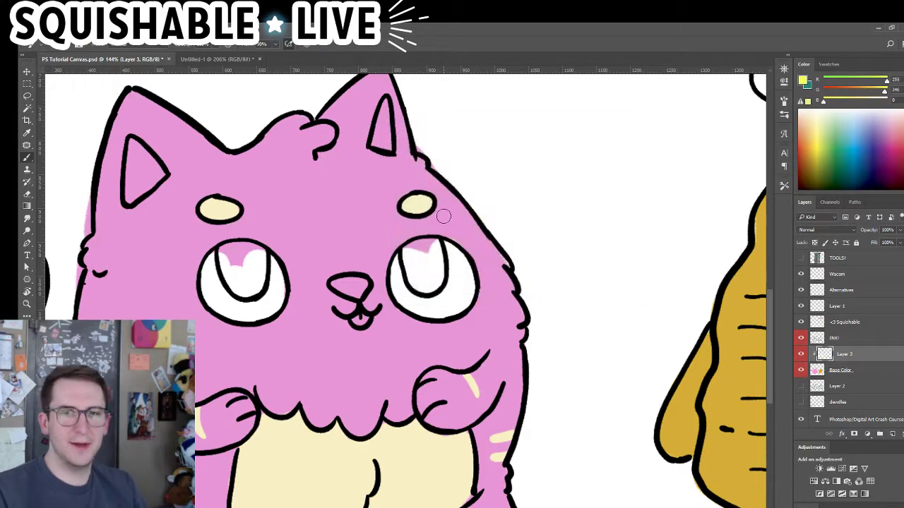
{"action": "mouse_move", "coordinate": [423, 247]}
{"action": "left_mouse_down"}
{"action": "mouse_move", "coordinate": [418, 278]}
{"action": "mouse_move", "coordinate": [410, 255]}
{"action": "mouse_move", "coordinate": [430, 246]}
{"action": "left_mouse_up"}
{"action": "mouse_move", "coordinate": [424, 251]}
{"action": "left_mouse_down"}
{"action": "mouse_move", "coordinate": [421, 286]}
{"action": "mouse_move", "coordinate": [433, 286]}
{"action": "left_mouse_up"}
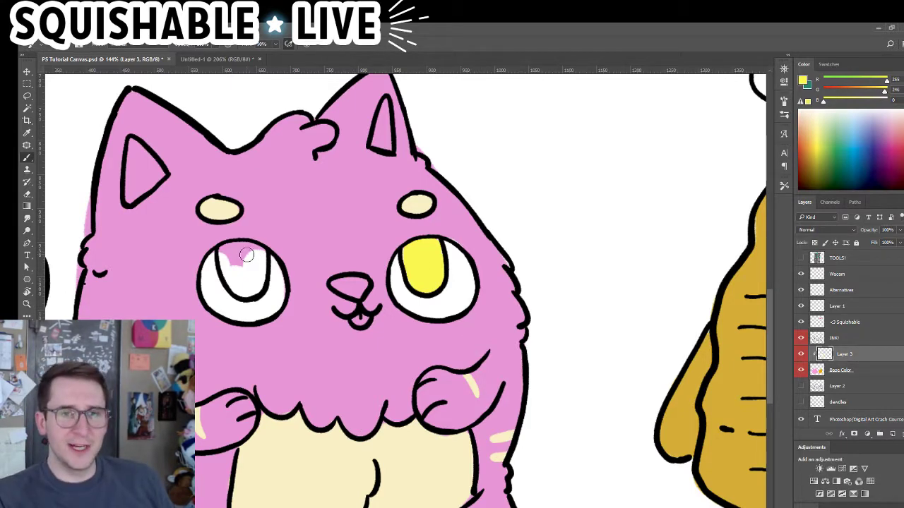
{"action": "mouse_move", "coordinate": [246, 255]}
{"action": "left_mouse_down"}
{"action": "mouse_move", "coordinate": [245, 253]}
{"action": "mouse_move", "coordinate": [278, 292]}
{"action": "mouse_move", "coordinate": [245, 275]}
{"action": "mouse_move", "coordinate": [239, 245]}
{"action": "mouse_move", "coordinate": [228, 249]}
{"action": "mouse_move", "coordinate": [259, 252]}
{"action": "mouse_move", "coordinate": [247, 289]}
{"action": "mouse_move", "coordinate": [271, 273]}
{"action": "left_mouse_up"}
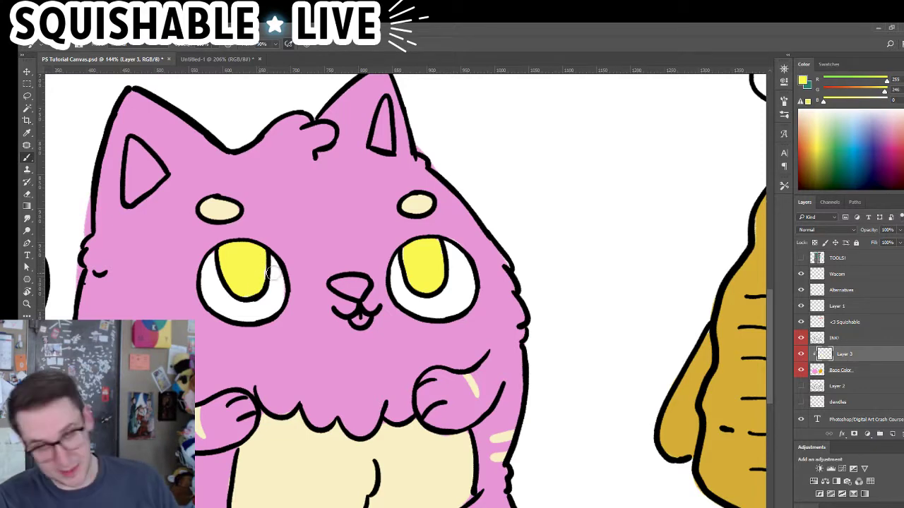
Try pale pink ffc2ea, derived from the cat's fur color, inside the cat's right inner ear
{"action": "left_click_drag", "start_coordinate": [428, 302], "coordinate": [399, 337]}
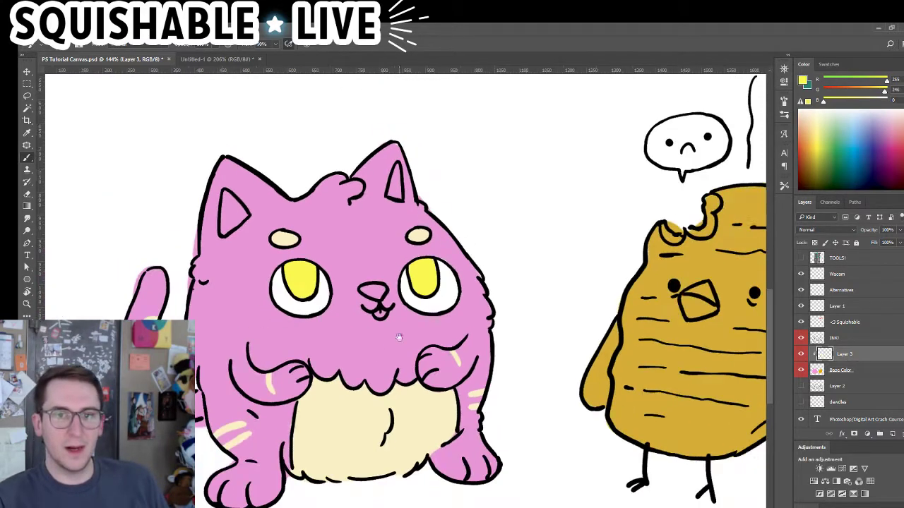
{"action": "key", "text": "n"}
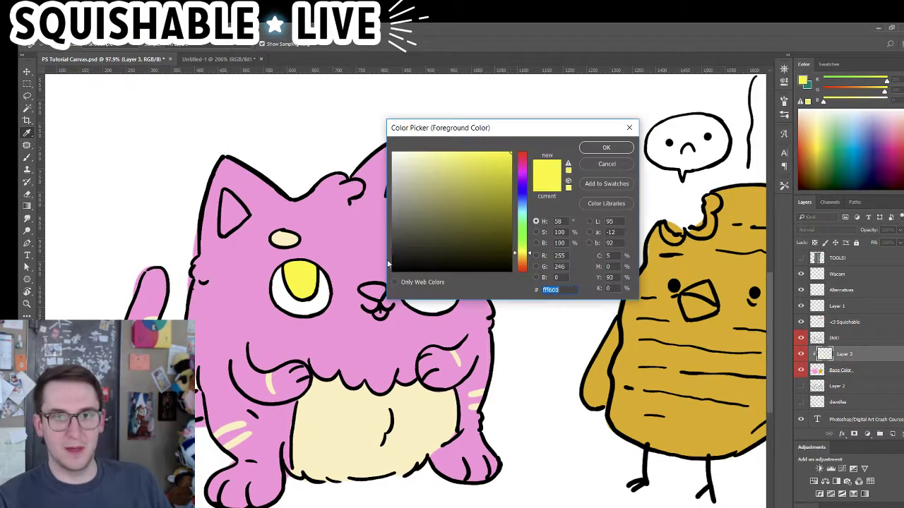
{"action": "left_click", "coordinate": [367, 239]}
{"action": "left_click_drag", "start_coordinate": [450, 165], "coordinate": [420, 143]}
{"action": "left_click", "coordinate": [606, 148]}
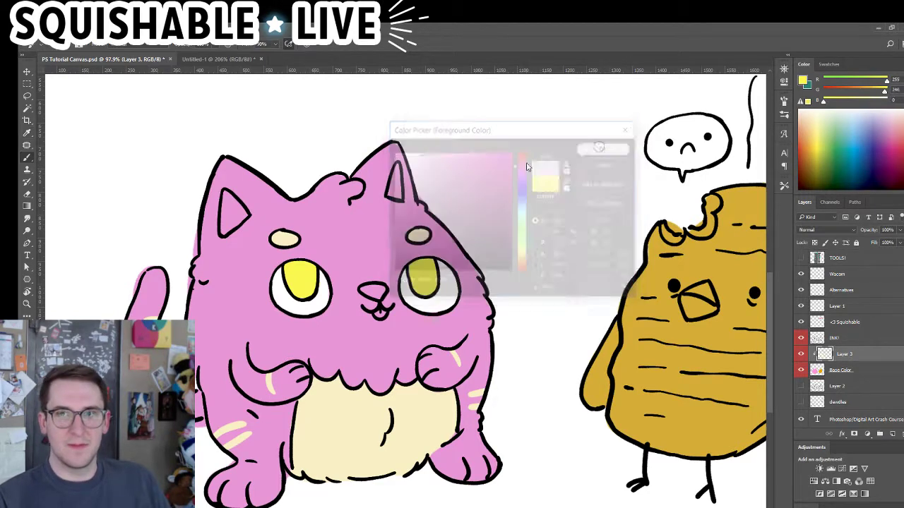
{"action": "scroll", "coordinate": [395, 177], "scroll_direction": "up", "scroll_amount": 3}
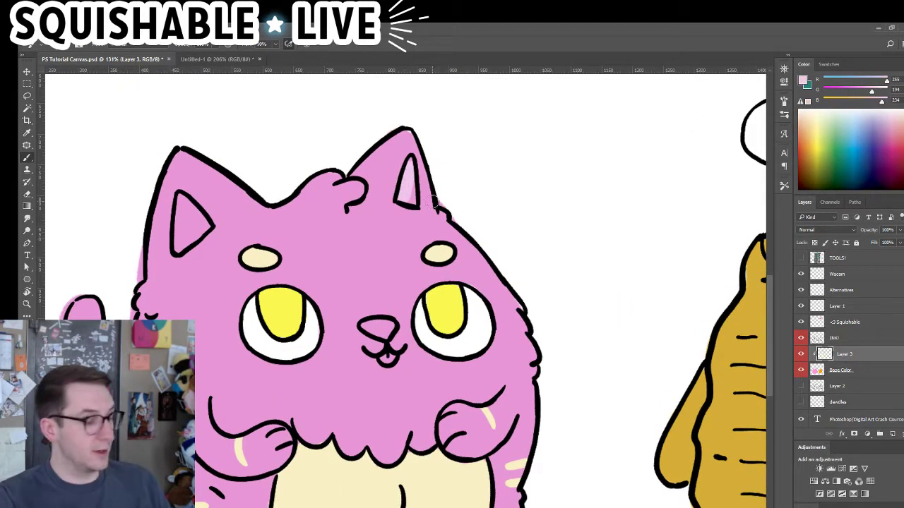
Sample the cream from the cat's belly and fill both inner ears with it
{"action": "key", "text": "n"}
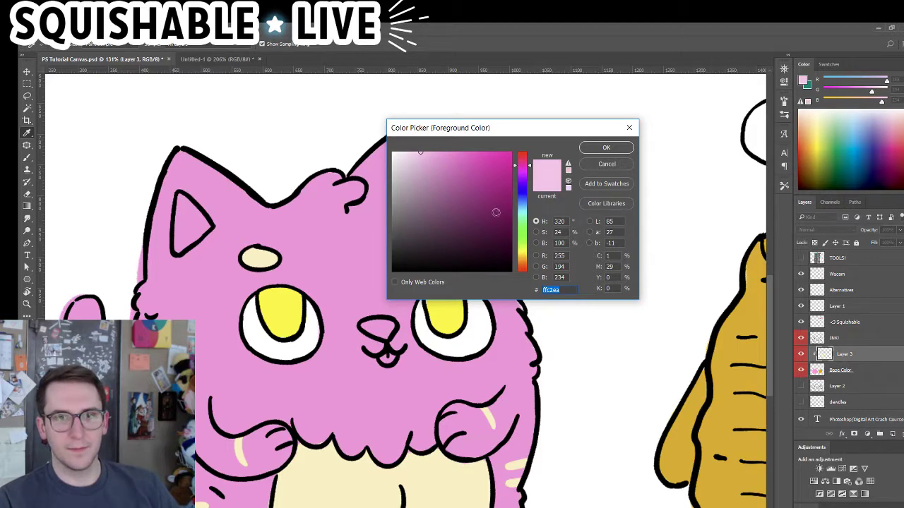
{"action": "left_click", "coordinate": [324, 487]}
{"action": "key", "text": "Return"}
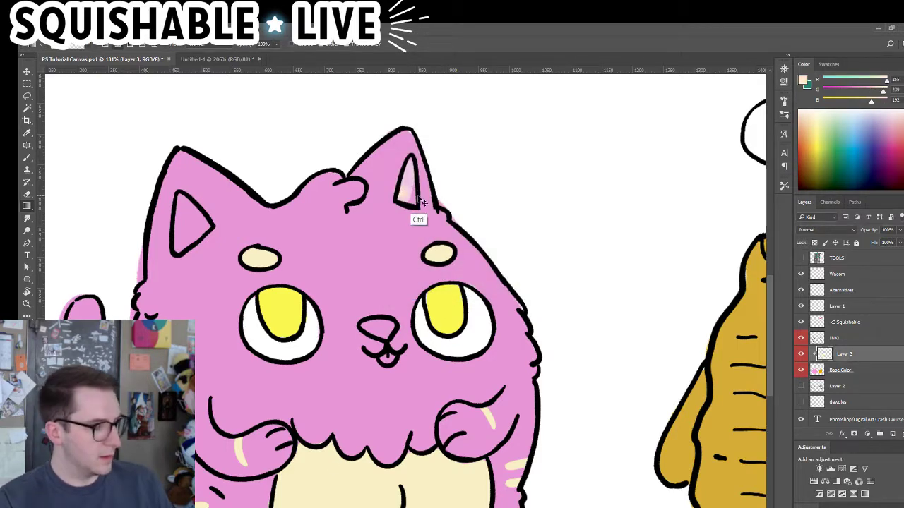
{"action": "key", "text": "b"}
{"action": "left_click_drag", "start_coordinate": [408, 200], "coordinate": [410, 165]}
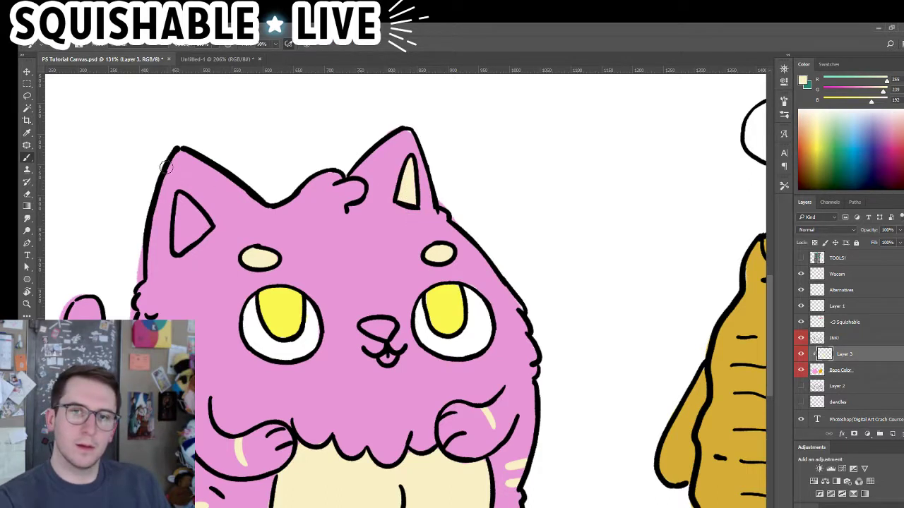
{"action": "mouse_move", "coordinate": [183, 213]}
{"action": "left_mouse_down"}
{"action": "mouse_move", "coordinate": [180, 244]}
{"action": "mouse_move", "coordinate": [182, 204]}
{"action": "mouse_move", "coordinate": [193, 215]}
{"action": "mouse_move", "coordinate": [184, 240]}
{"action": "mouse_move", "coordinate": [205, 221]}
{"action": "left_mouse_up"}
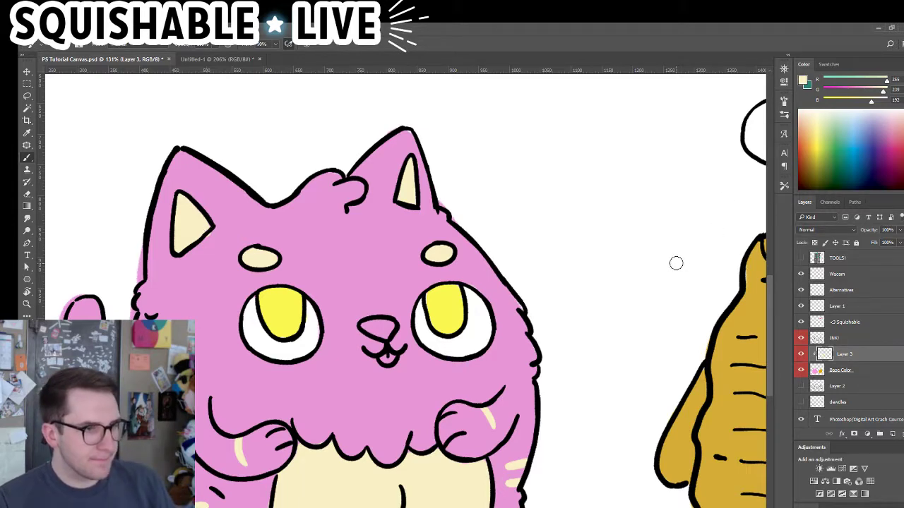
Pick a dark gray with RGB values of 86 and fill the cat's nose with it
{"action": "key", "text": "n"}
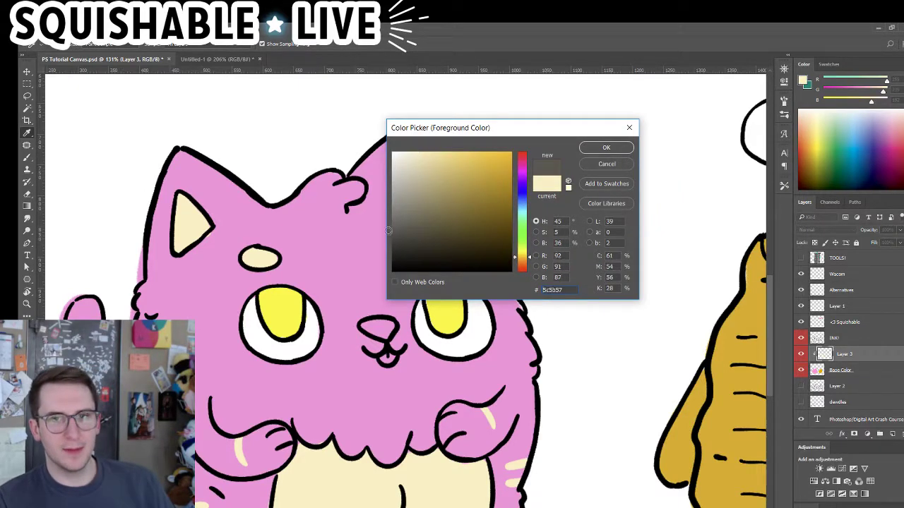
{"action": "left_click", "coordinate": [606, 148]}
{"action": "left_click_drag", "start_coordinate": [367, 333], "coordinate": [391, 328]}
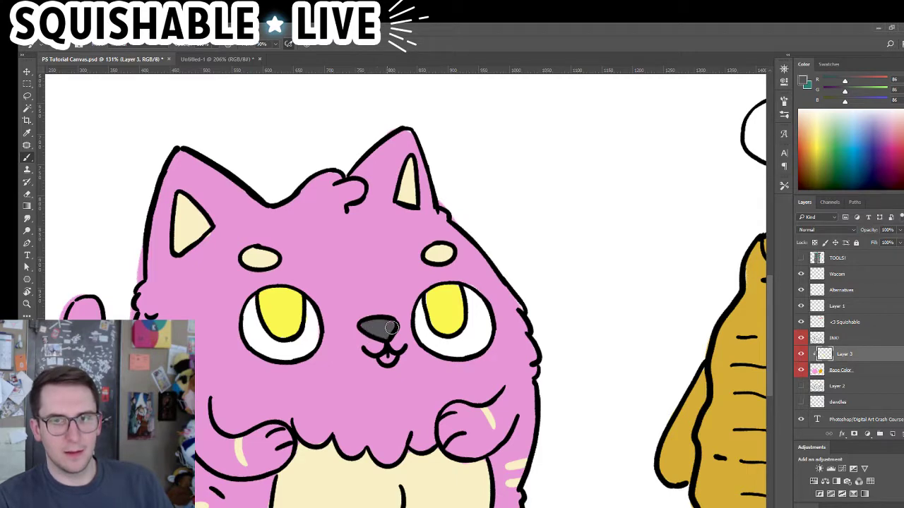
{"action": "key", "text": "c"}
{"action": "left_click_drag", "start_coordinate": [403, 378], "coordinate": [371, 370]}
{"action": "key", "text": "ctrl+z"}
{"action": "key", "text": "b"}
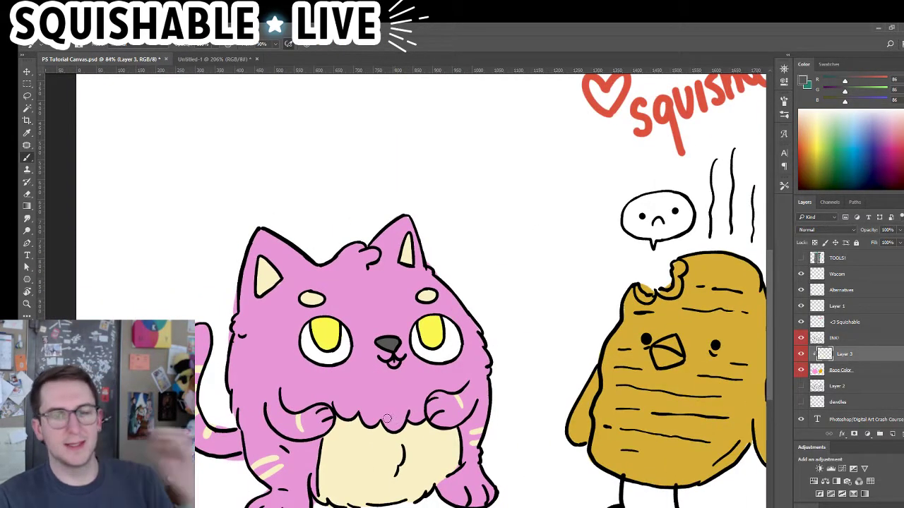
Pick a saturated hot pink based on the fur's hue and fill the cat's small tongue with it
{"action": "left_click", "coordinate": [25, 338]}
{"action": "left_click", "coordinate": [423, 205]}
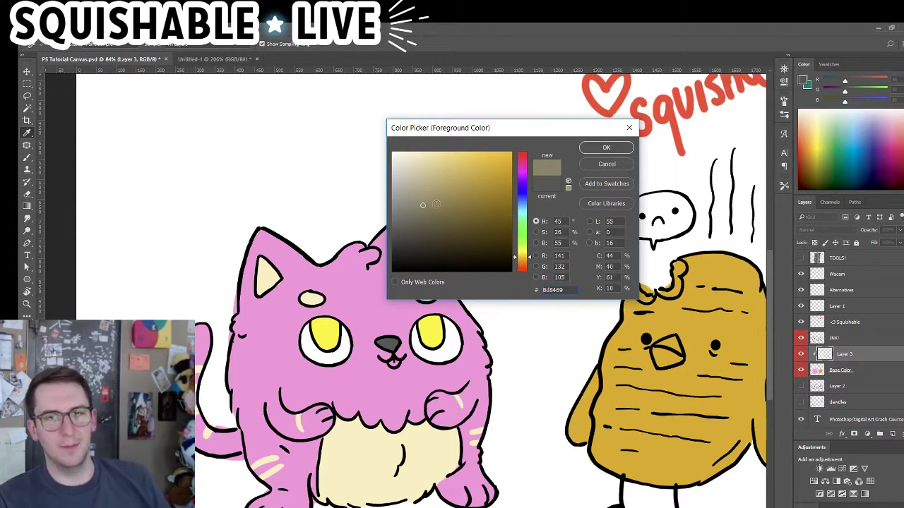
{"action": "left_click", "coordinate": [359, 325]}
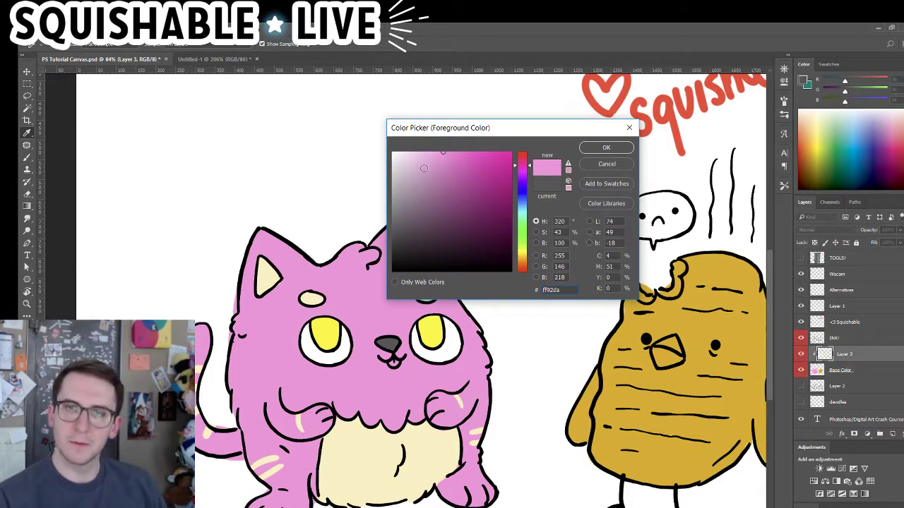
{"action": "left_click", "coordinate": [508, 152]}
{"action": "left_click", "coordinate": [605, 147]}
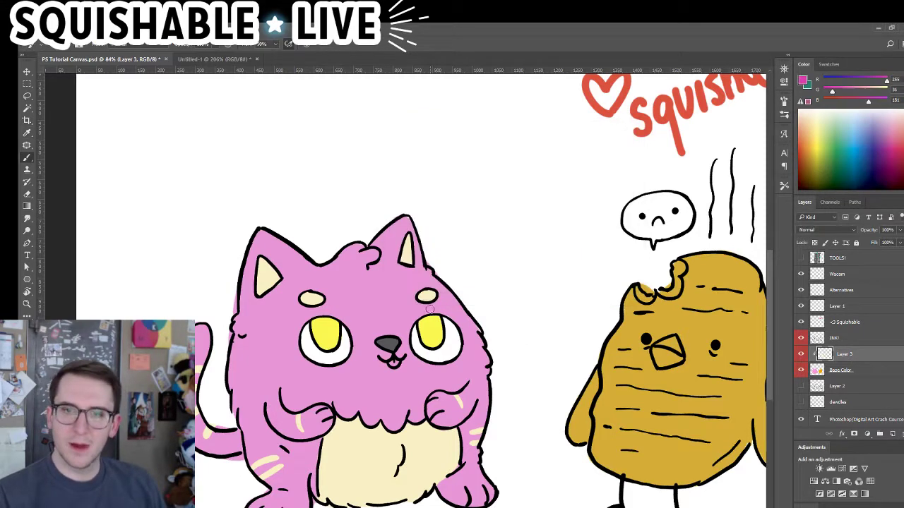
{"action": "scroll", "coordinate": [398, 384], "scroll_direction": "up", "scroll_amount": 3}
{"action": "mouse_move", "coordinate": [398, 383]}
{"action": "left_mouse_down"}
{"action": "mouse_move", "coordinate": [391, 391]}
{"action": "mouse_move", "coordinate": [411, 375]}
{"action": "left_mouse_up"}
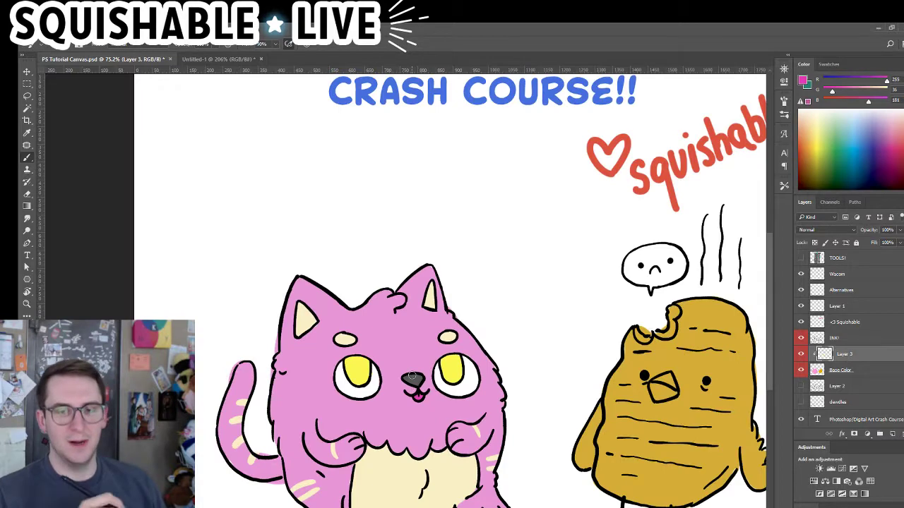
Sample the yellow fff600 from the cat's eye and fill the bird's beak with it
{"action": "left_click_drag", "start_coordinate": [407, 426], "coordinate": [370, 349]}
{"action": "key", "text": "n"}
{"action": "left_click", "coordinate": [329, 290]}
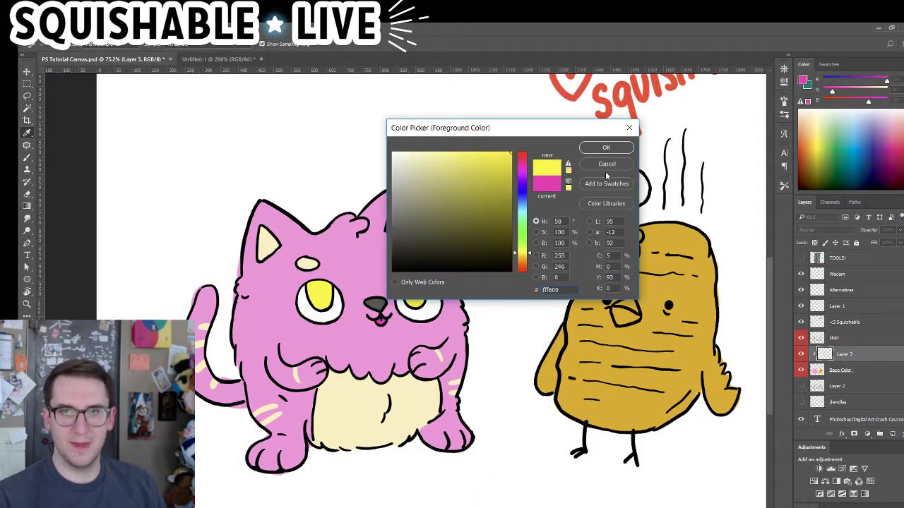
{"action": "left_click", "coordinate": [605, 149]}
{"action": "left_click_drag", "start_coordinate": [531, 341], "coordinate": [486, 351]}
{"action": "mouse_move", "coordinate": [588, 316]}
{"action": "left_mouse_down"}
{"action": "mouse_move", "coordinate": [619, 318]}
{"action": "mouse_move", "coordinate": [558, 326]}
{"action": "mouse_move", "coordinate": [571, 340]}
{"action": "mouse_move", "coordinate": [589, 338]}
{"action": "mouse_move", "coordinate": [579, 307]}
{"action": "mouse_move", "coordinate": [595, 332]}
{"action": "mouse_move", "coordinate": [567, 341]}
{"action": "left_mouse_up"}
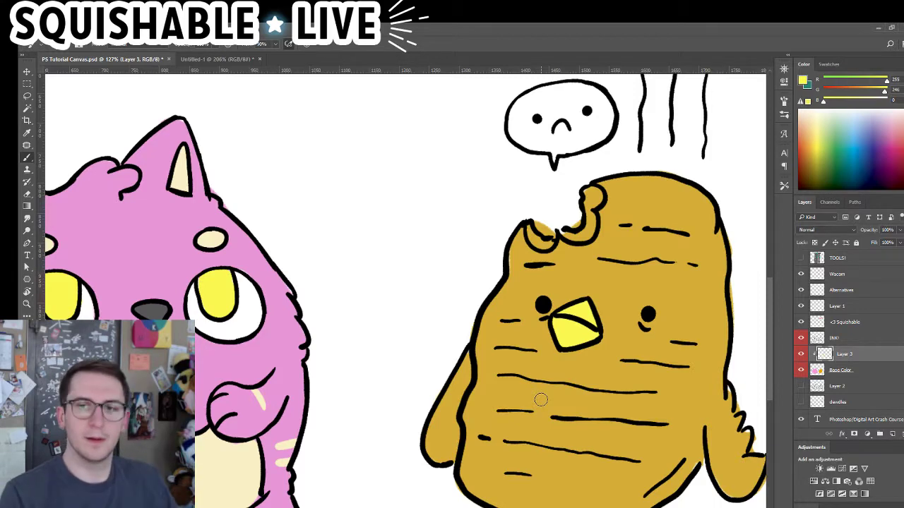
{"action": "left_click_drag", "start_coordinate": [520, 187], "coordinate": [462, 282]}
{"action": "left_click_drag", "start_coordinate": [359, 371], "coordinate": [338, 321]}
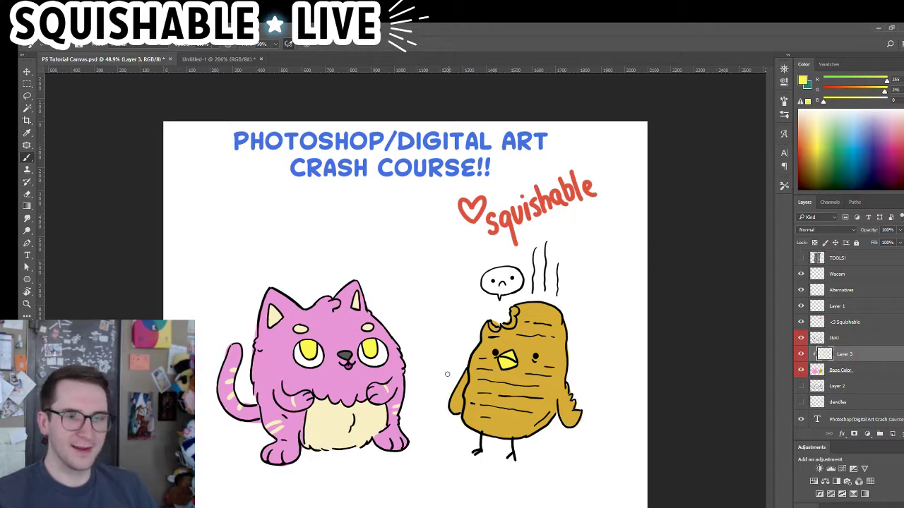
{"action": "scroll", "coordinate": [393, 385], "scroll_direction": "up", "scroll_amount": 3}
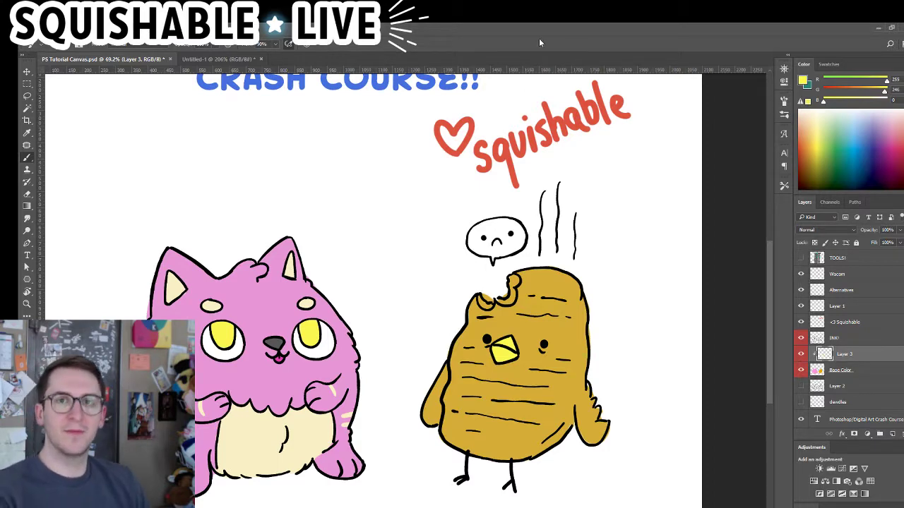
{"action": "left_click_drag", "start_coordinate": [383, 395], "coordinate": [398, 410]}
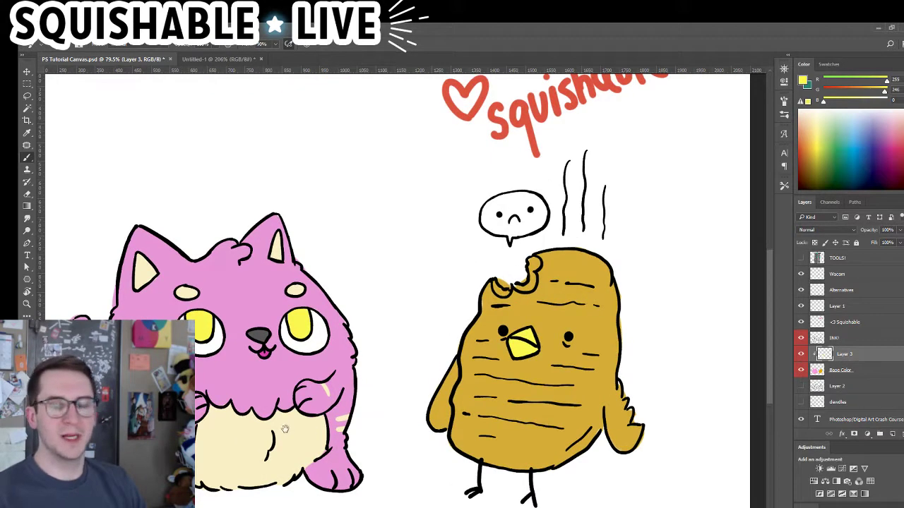
{"action": "left_click_drag", "start_coordinate": [307, 467], "coordinate": [319, 457]}
{"action": "scroll", "coordinate": [319, 458], "scroll_direction": "up", "scroll_amount": 2}
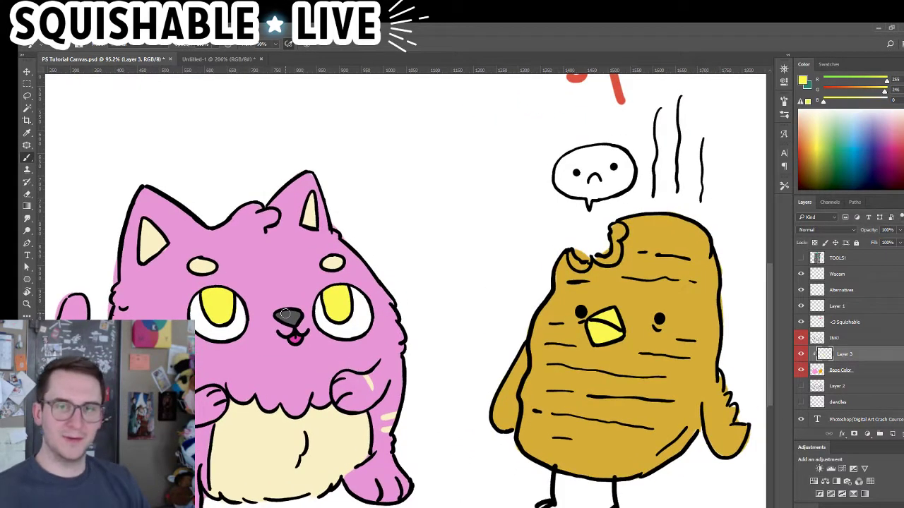
Make the INK! line art layer active with its transparent pixels locked
{"action": "scroll", "coordinate": [382, 429], "scroll_direction": "up", "scroll_amount": 1}
{"action": "scroll", "coordinate": [397, 437], "scroll_direction": "up", "scroll_amount": 1}
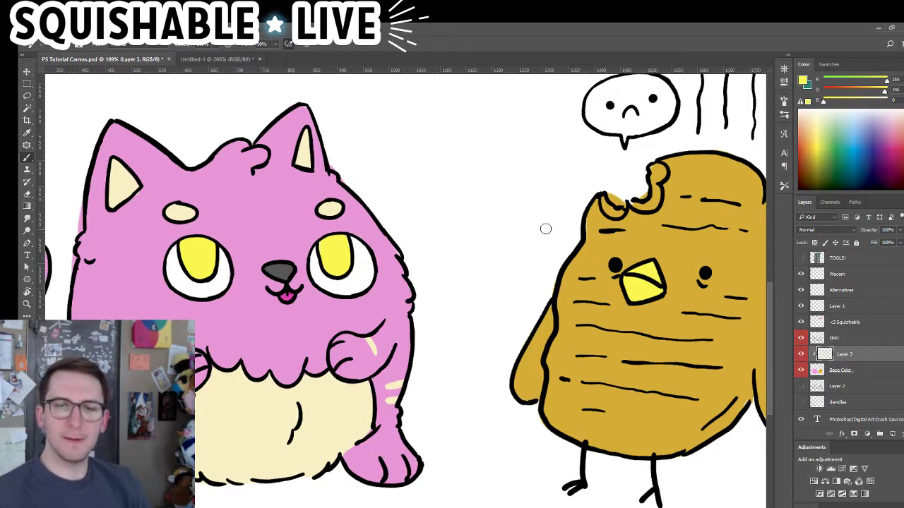
{"action": "left_click_drag", "start_coordinate": [425, 340], "coordinate": [488, 328]}
{"action": "left_click_drag", "start_coordinate": [478, 357], "coordinate": [449, 336]}
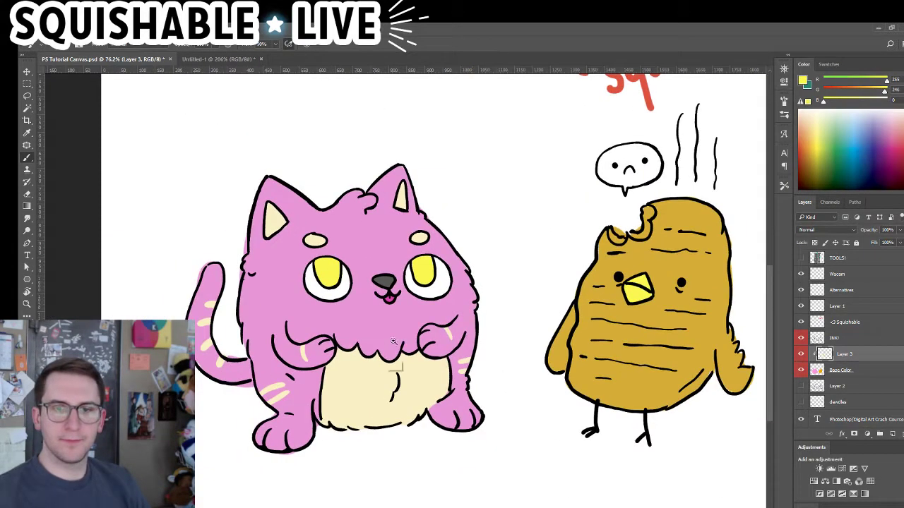
{"action": "left_click_drag", "start_coordinate": [392, 364], "coordinate": [429, 347]}
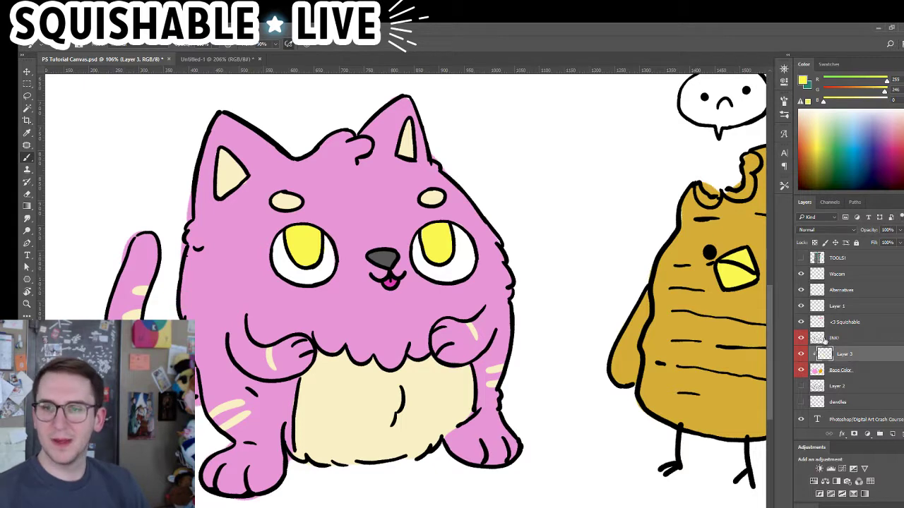
{"action": "left_click", "coordinate": [825, 339]}
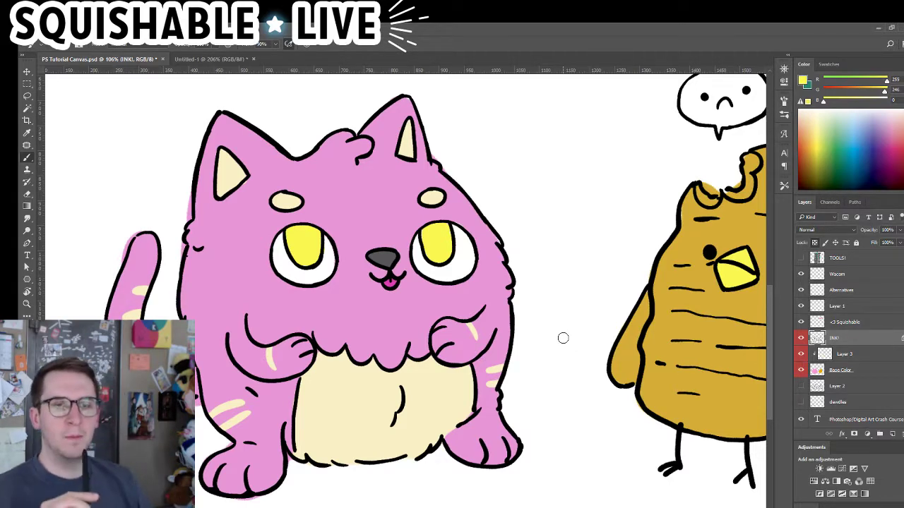
Hide and show the INK! layer to compare the flat colors with and without line art, leaving that layer visible and active
{"action": "left_click", "coordinate": [801, 338]}
{"action": "left_click", "coordinate": [800, 338]}
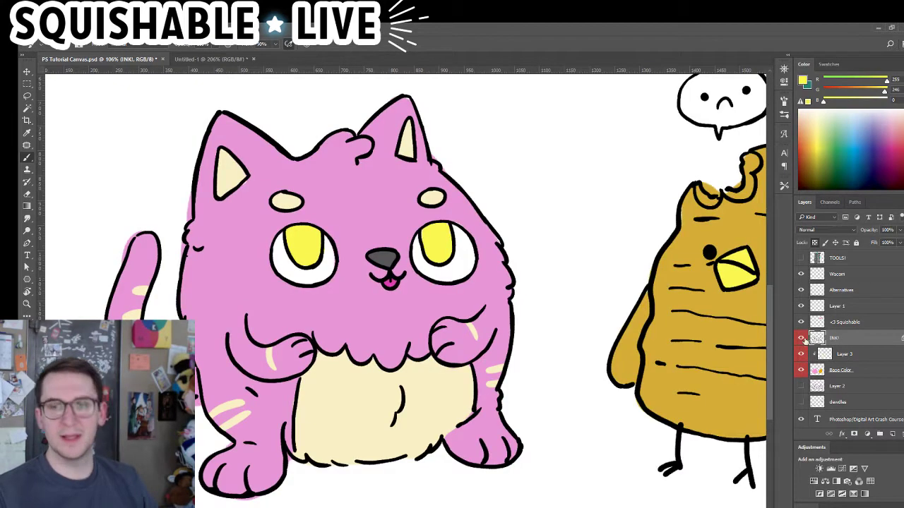
{"action": "left_click", "coordinate": [808, 329]}
{"action": "left_click", "coordinate": [799, 339]}
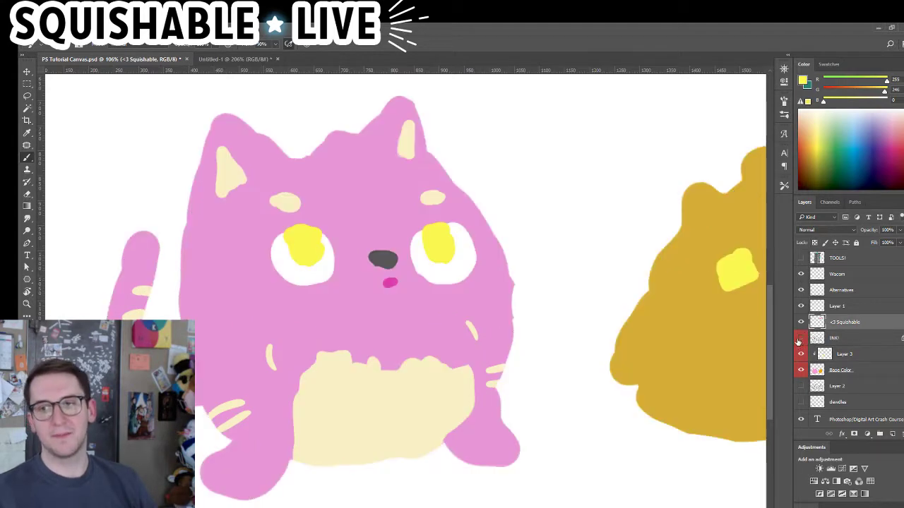
{"action": "left_click", "coordinate": [800, 338]}
{"action": "left_click", "coordinate": [811, 338]}
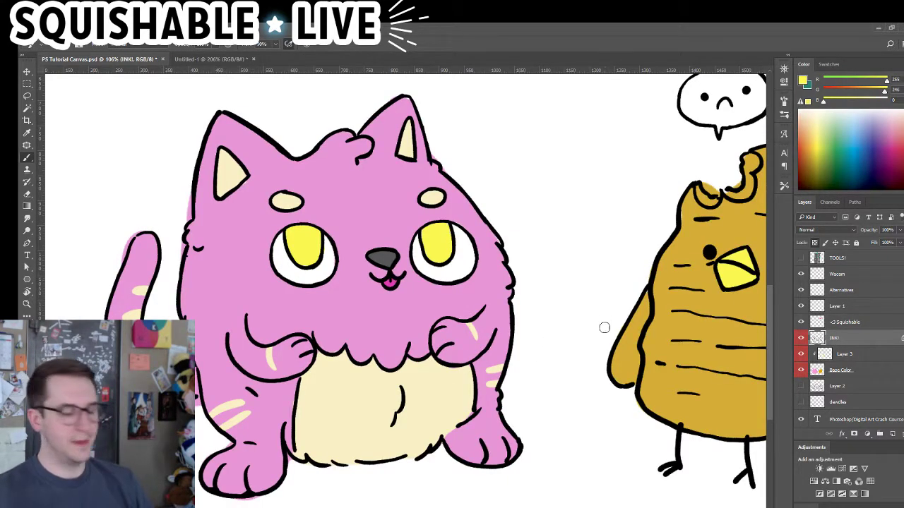
Pick dark magenta 9f0069 based on the cat's fur and recolor the ink outline of its bird-facing side and foot
{"action": "key", "text": "n"}
{"action": "left_click", "coordinate": [322, 307]}
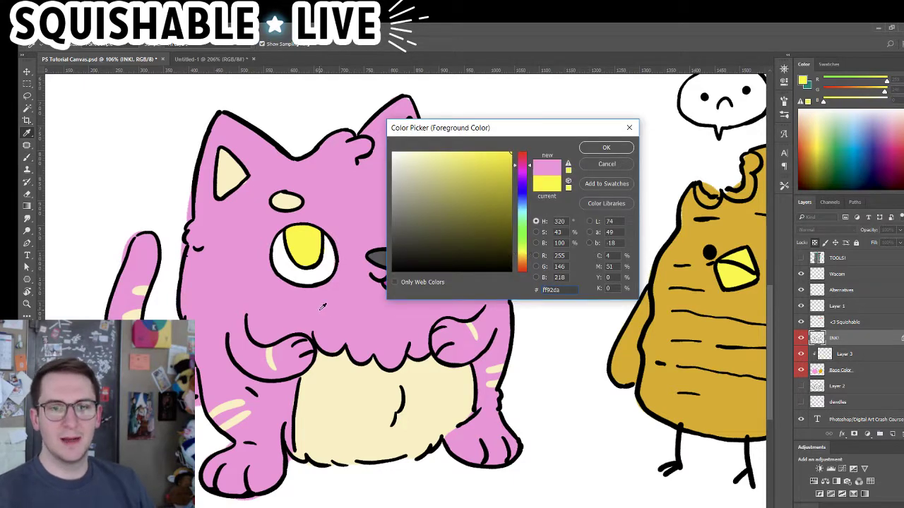
{"action": "left_click_drag", "start_coordinate": [477, 197], "coordinate": [514, 197]}
{"action": "left_click", "coordinate": [592, 146]}
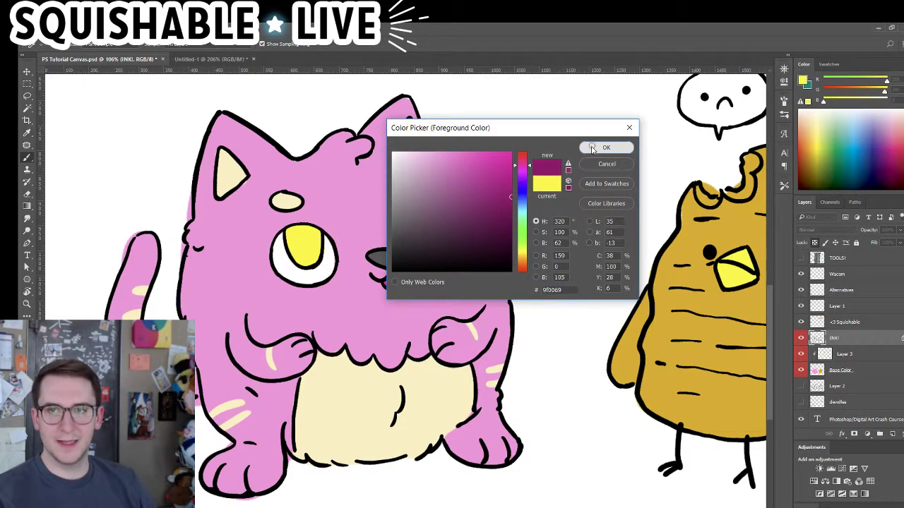
{"action": "mouse_move", "coordinate": [439, 163]}
{"action": "left_mouse_down"}
{"action": "mouse_move", "coordinate": [477, 205]}
{"action": "mouse_move", "coordinate": [507, 270]}
{"action": "mouse_move", "coordinate": [508, 361]}
{"action": "mouse_move", "coordinate": [498, 400]}
{"action": "mouse_move", "coordinate": [513, 451]}
{"action": "mouse_move", "coordinate": [463, 466]}
{"action": "left_mouse_up"}
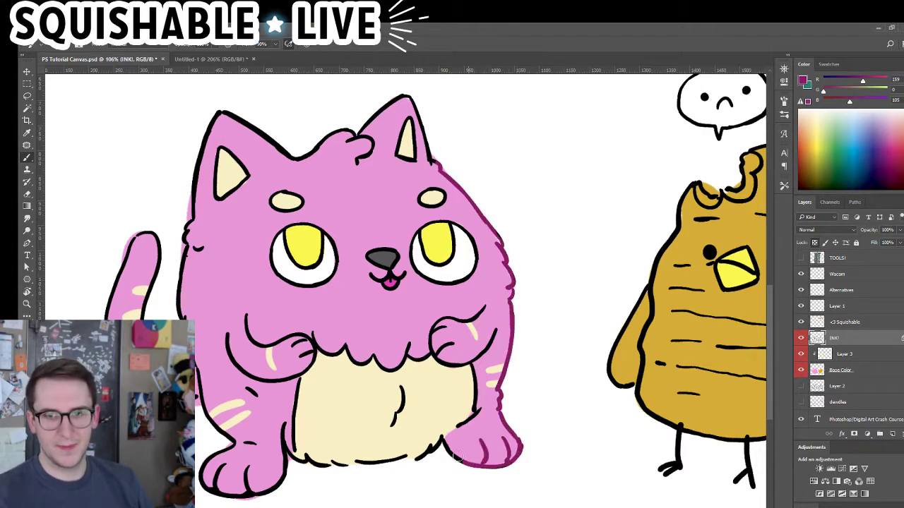
{"action": "mouse_move", "coordinate": [434, 161]}
{"action": "left_mouse_down"}
{"action": "mouse_move", "coordinate": [406, 94]}
{"action": "mouse_move", "coordinate": [437, 162]}
{"action": "left_mouse_up"}
{"action": "key", "text": "ctrl+z"}
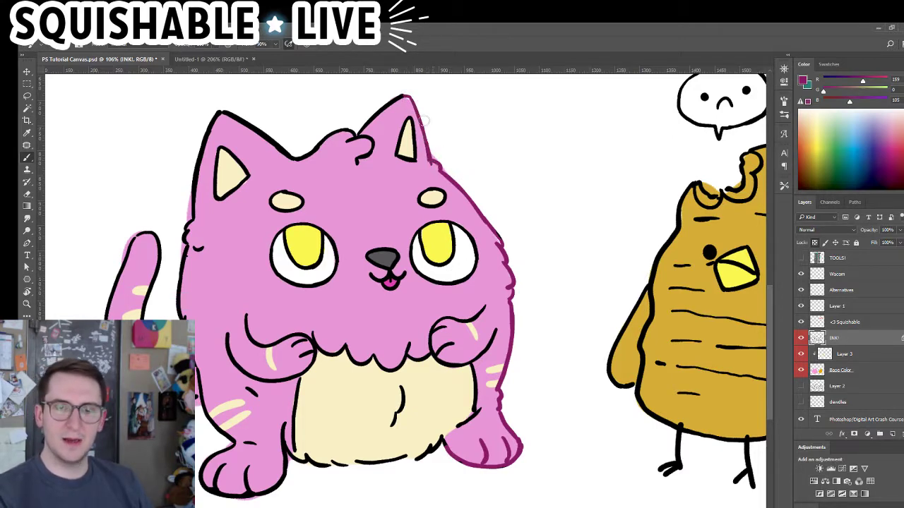
Recolor the outlines of the cat's outer ears, head tuft, tail-side body and tail in the same dark magenta
{"action": "left_click_drag", "start_coordinate": [406, 94], "coordinate": [385, 105]}
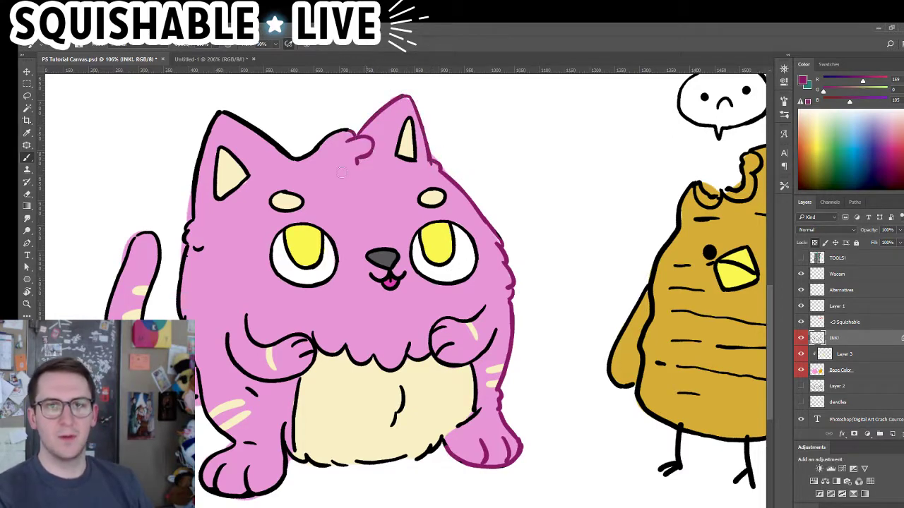
{"action": "mouse_move", "coordinate": [351, 133]}
{"action": "left_mouse_down"}
{"action": "mouse_move", "coordinate": [310, 148]}
{"action": "mouse_move", "coordinate": [265, 140]}
{"action": "mouse_move", "coordinate": [219, 112]}
{"action": "mouse_move", "coordinate": [203, 136]}
{"action": "mouse_move", "coordinate": [191, 206]}
{"action": "left_mouse_up"}
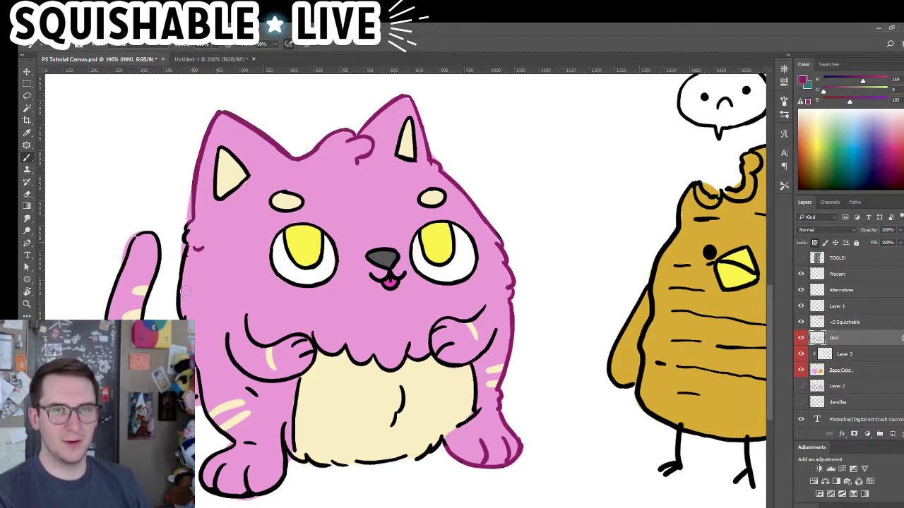
{"action": "left_click_drag", "start_coordinate": [185, 291], "coordinate": [182, 293]}
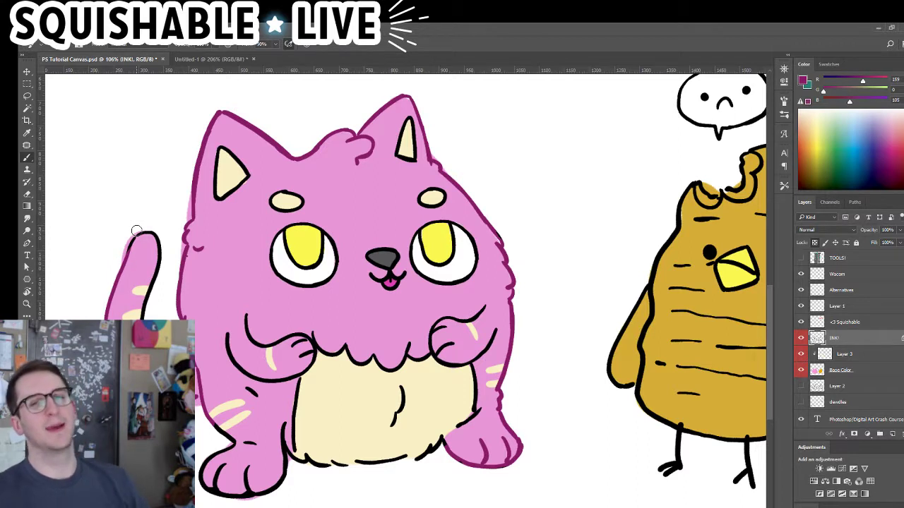
{"action": "mouse_move", "coordinate": [128, 246]}
{"action": "left_mouse_down"}
{"action": "mouse_move", "coordinate": [157, 237]}
{"action": "mouse_move", "coordinate": [146, 318]}
{"action": "left_mouse_up"}
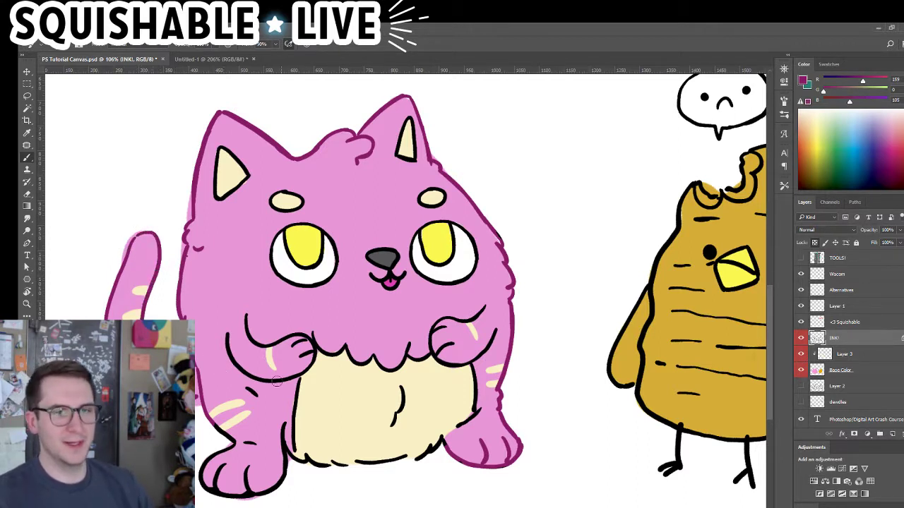
Recolor the ink outlines of the cat's tail-side arm and paw in dark magenta
{"action": "mouse_move", "coordinate": [218, 344]}
{"action": "left_mouse_down"}
{"action": "mouse_move", "coordinate": [266, 385]}
{"action": "mouse_move", "coordinate": [291, 373]}
{"action": "left_mouse_up"}
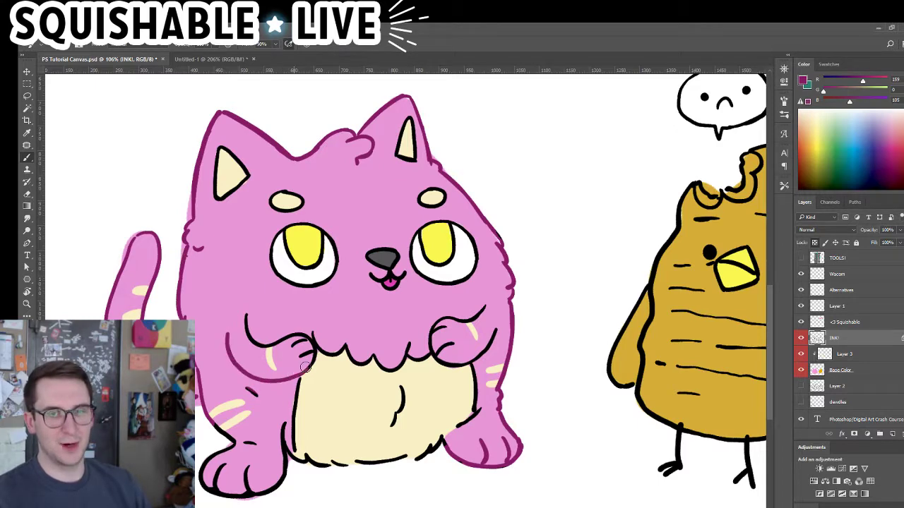
{"action": "key", "text": "ctrl+z"}
{"action": "key", "text": "ctrl+z"}
{"action": "key", "text": "ctrl+z"}
{"action": "left_click_drag", "start_coordinate": [219, 353], "coordinate": [247, 352]}
{"action": "mouse_move", "coordinate": [233, 326]}
{"action": "left_mouse_down"}
{"action": "mouse_move", "coordinate": [243, 362]}
{"action": "mouse_move", "coordinate": [235, 328]}
{"action": "left_mouse_up"}
{"action": "mouse_move", "coordinate": [247, 364]}
{"action": "left_mouse_down"}
{"action": "mouse_move", "coordinate": [272, 388]}
{"action": "mouse_move", "coordinate": [302, 391]}
{"action": "mouse_move", "coordinate": [299, 402]}
{"action": "mouse_move", "coordinate": [241, 370]}
{"action": "mouse_move", "coordinate": [276, 385]}
{"action": "mouse_move", "coordinate": [268, 410]}
{"action": "mouse_move", "coordinate": [374, 374]}
{"action": "mouse_move", "coordinate": [364, 329]}
{"action": "mouse_move", "coordinate": [340, 324]}
{"action": "mouse_move", "coordinate": [365, 339]}
{"action": "mouse_move", "coordinate": [378, 356]}
{"action": "left_mouse_up"}
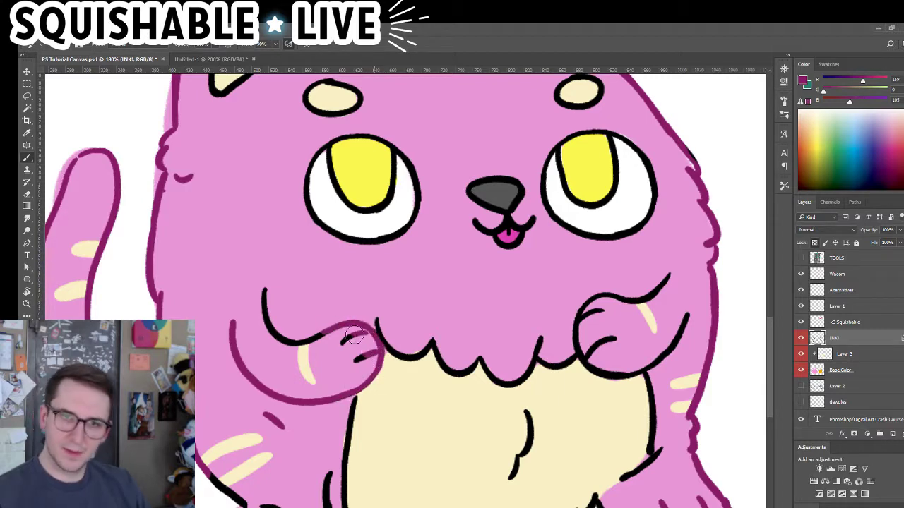
{"action": "left_click_drag", "start_coordinate": [344, 330], "coordinate": [293, 337]}
{"action": "left_click_drag", "start_coordinate": [265, 289], "coordinate": [271, 314]}
Pick black and repaint the short toe lines on the cat's tail-side paw with it
{"action": "left_click", "coordinate": [840, 166]}
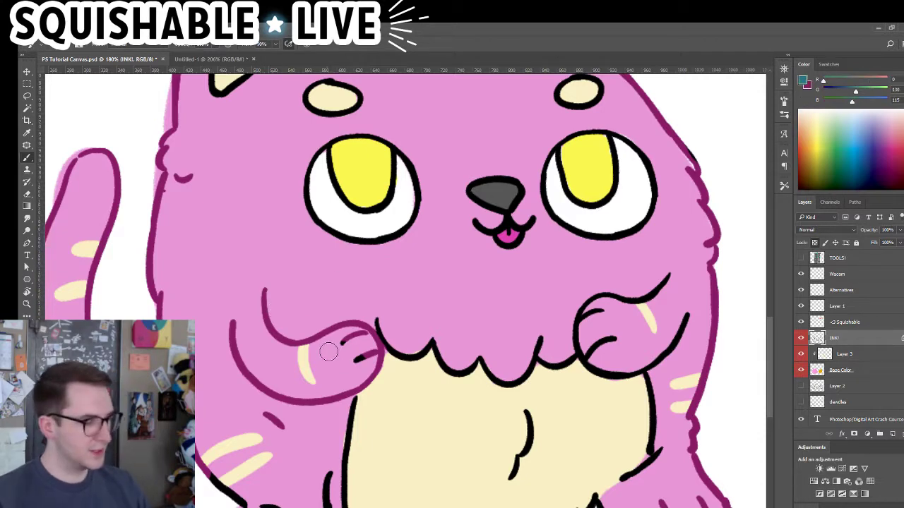
{"action": "left_click", "coordinate": [885, 178]}
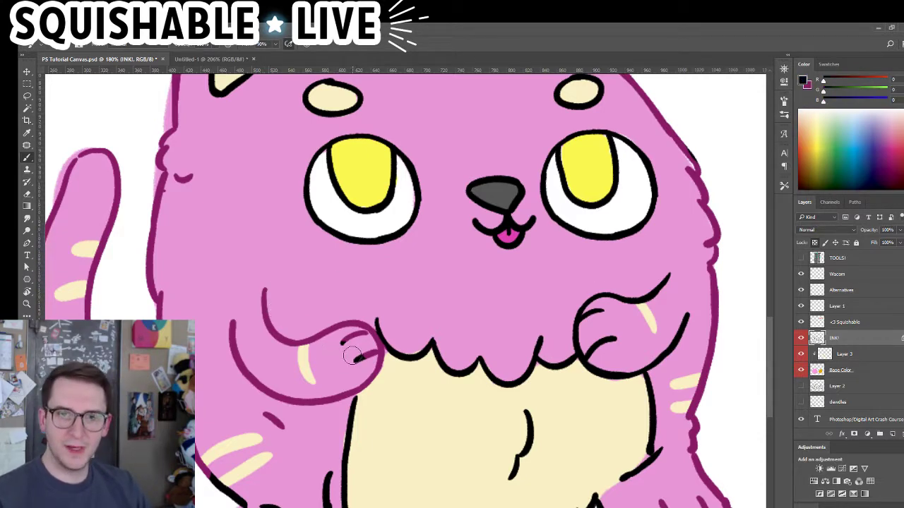
{"action": "mouse_move", "coordinate": [355, 337]}
{"action": "left_mouse_down"}
{"action": "mouse_move", "coordinate": [366, 336]}
{"action": "mouse_move", "coordinate": [367, 351]}
{"action": "left_mouse_up"}
Recolor the outlines of the cat's bird-side arm and paw in dark magenta, and repaint its toe lines in black
{"action": "left_click_drag", "start_coordinate": [506, 383], "coordinate": [482, 395]}
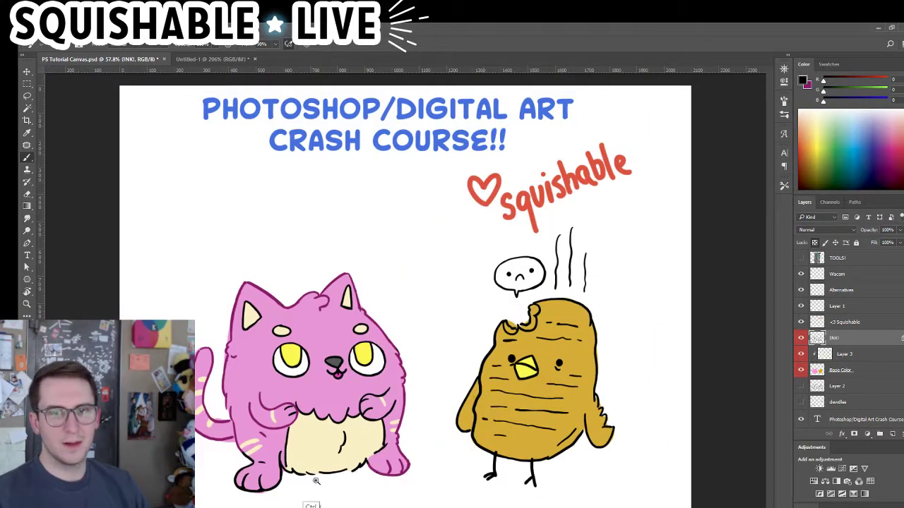
{"action": "left_click_drag", "start_coordinate": [326, 427], "coordinate": [375, 417]}
{"action": "left_click_drag", "start_coordinate": [410, 455], "coordinate": [408, 424]}
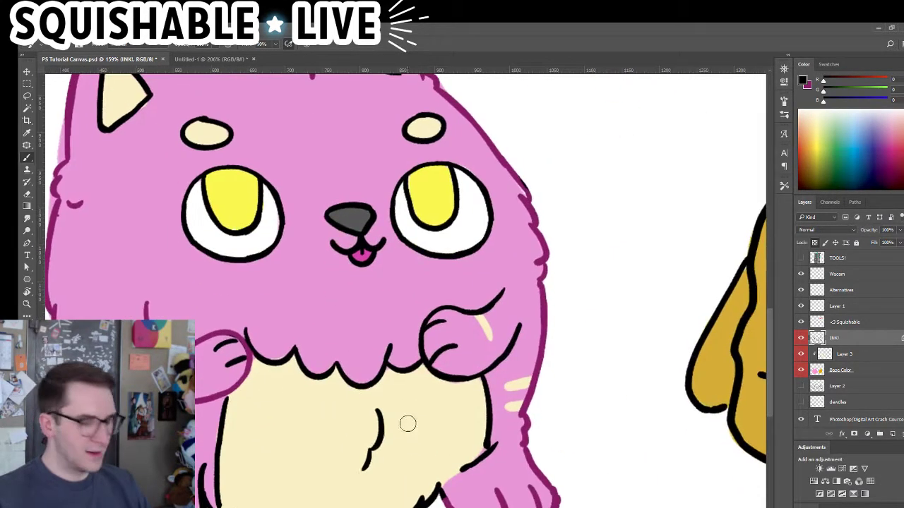
{"action": "left_click_drag", "start_coordinate": [324, 452], "coordinate": [396, 387]}
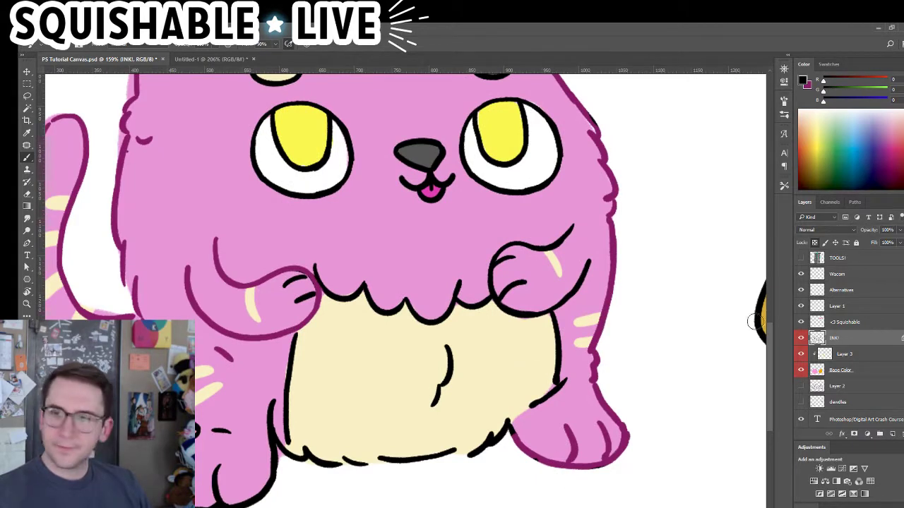
{"action": "key", "text": "x"}
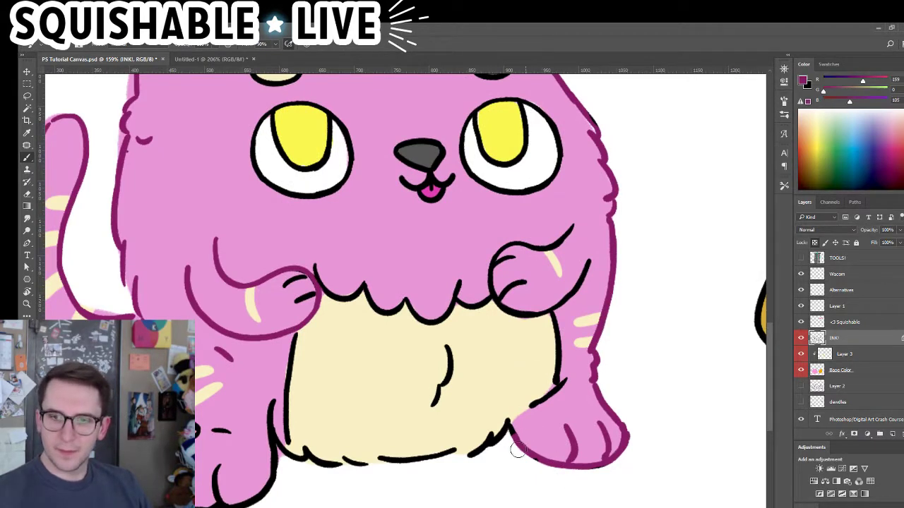
{"action": "mouse_move", "coordinate": [514, 258]}
{"action": "left_mouse_down"}
{"action": "mouse_move", "coordinate": [533, 246]}
{"action": "mouse_move", "coordinate": [526, 244]}
{"action": "left_mouse_up"}
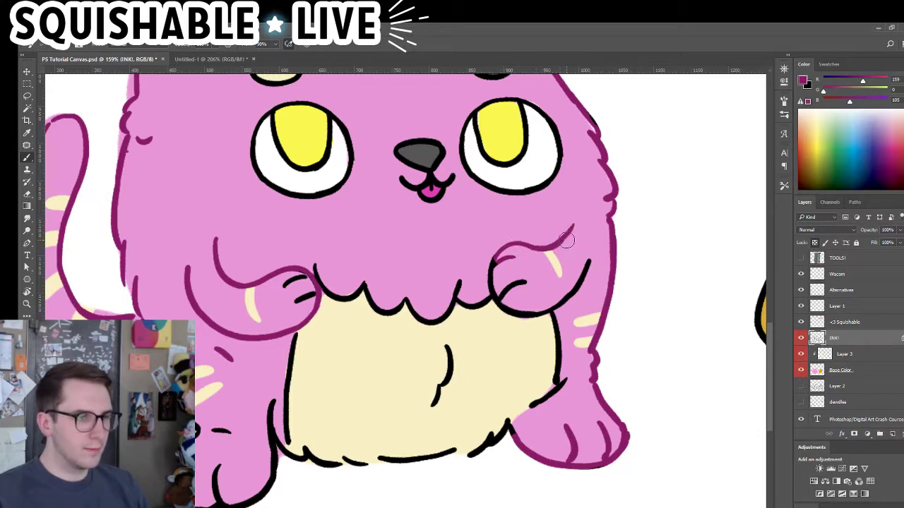
{"action": "mouse_move", "coordinate": [499, 269]}
{"action": "left_mouse_down"}
{"action": "mouse_move", "coordinate": [503, 305]}
{"action": "mouse_move", "coordinate": [528, 285]}
{"action": "left_mouse_up"}
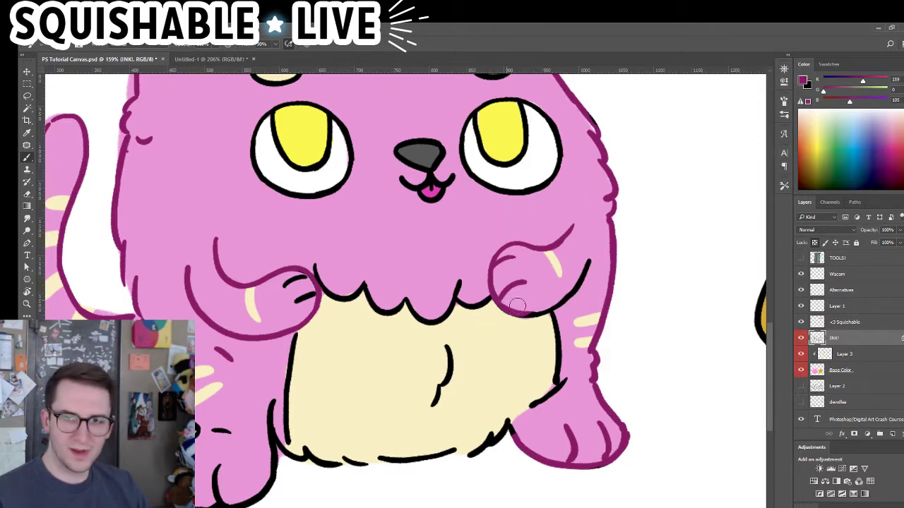
{"action": "mouse_move", "coordinate": [517, 305]}
{"action": "left_mouse_down"}
{"action": "mouse_move", "coordinate": [530, 311]}
{"action": "mouse_move", "coordinate": [564, 289]}
{"action": "mouse_move", "coordinate": [588, 262]}
{"action": "left_mouse_up"}
{"action": "left_click_drag", "start_coordinate": [233, 300], "coordinate": [244, 307]}
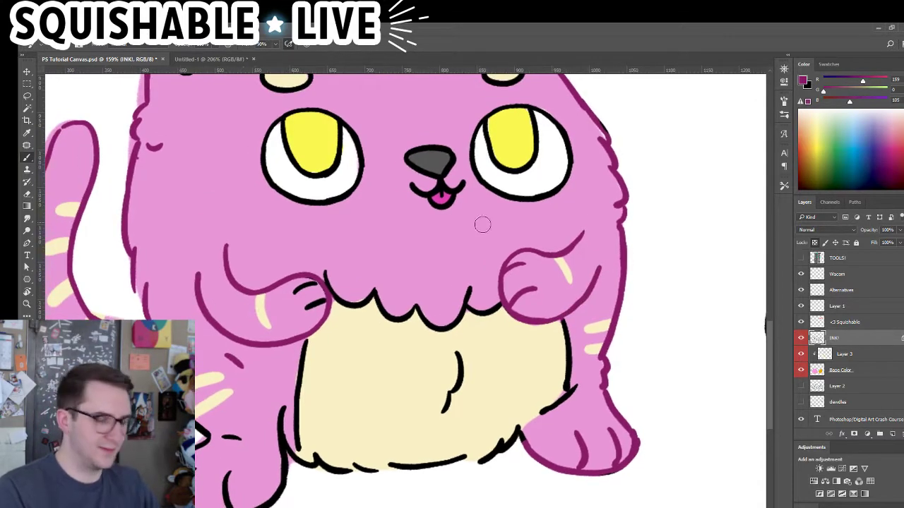
{"action": "key", "text": "x"}
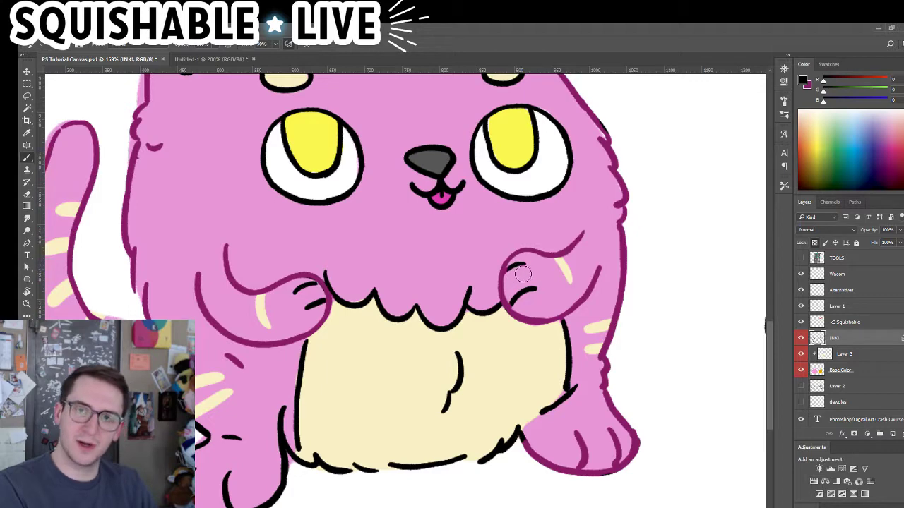
Try golden tan cead4d, based on the belly's cream, on the fur fringe lines above the belly
{"action": "scroll", "coordinate": [519, 385], "scroll_direction": "down", "scroll_amount": 1}
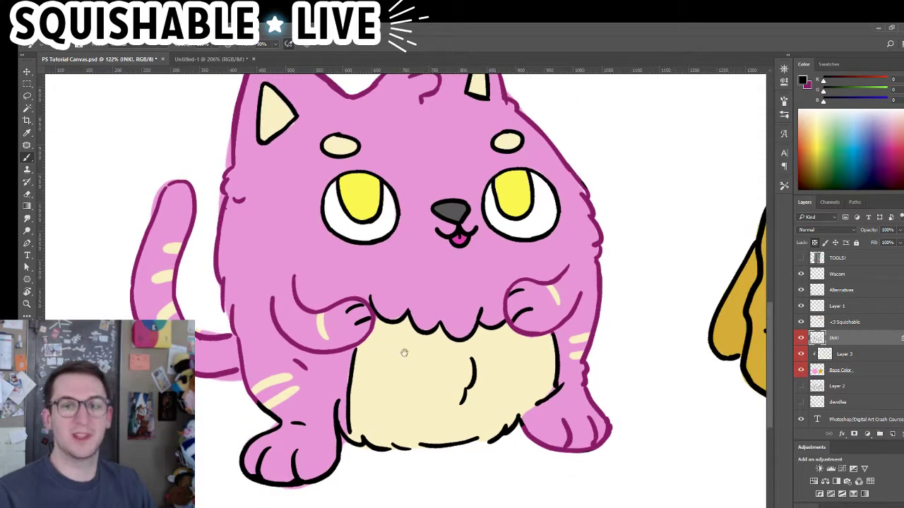
{"action": "key", "text": "n"}
{"action": "left_click", "coordinate": [417, 373]}
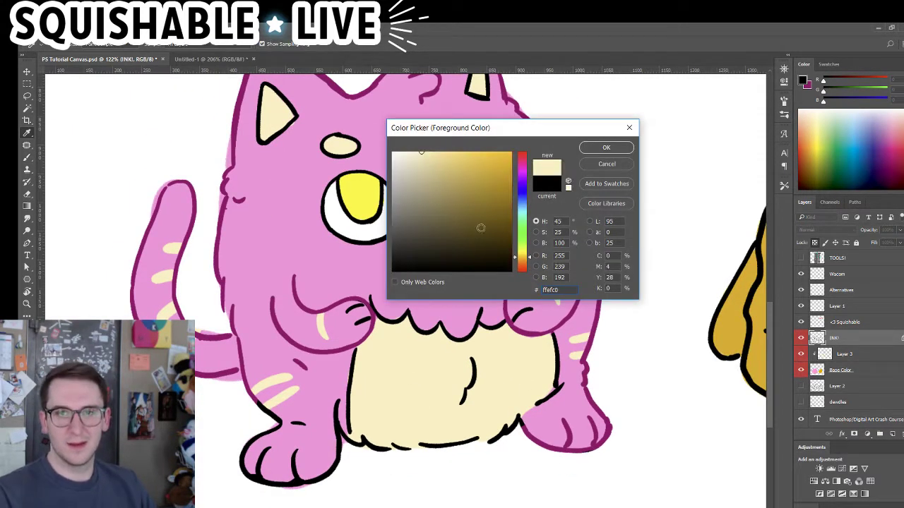
{"action": "left_click_drag", "start_coordinate": [424, 161], "coordinate": [467, 174]}
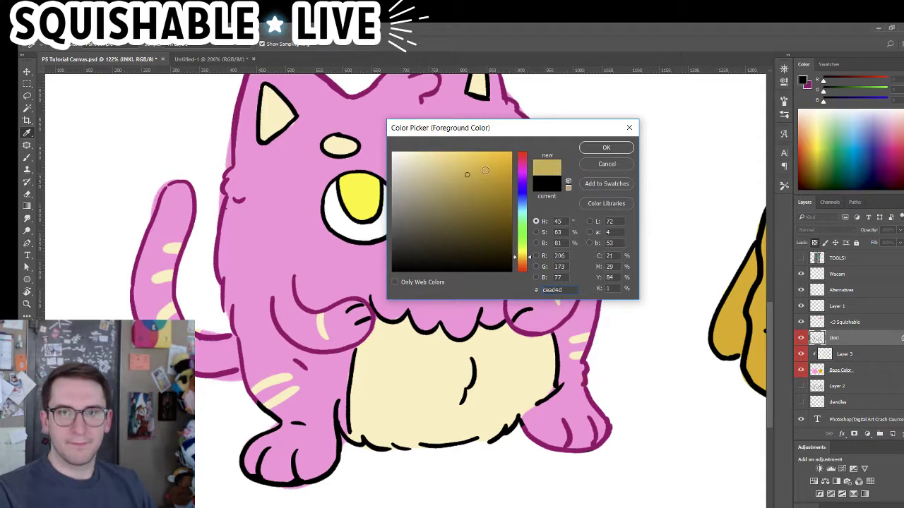
{"action": "left_click", "coordinate": [605, 147]}
{"action": "mouse_move", "coordinate": [437, 342]}
{"action": "left_mouse_down"}
{"action": "mouse_move", "coordinate": [482, 317]}
{"action": "mouse_move", "coordinate": [480, 327]}
{"action": "left_mouse_up"}
{"action": "key", "text": "ctrl+z"}
Pick pale yellow with RGB 255, 236, 179 and recolor the middle fringe lines along the belly's upper edge
{"action": "key", "text": "n"}
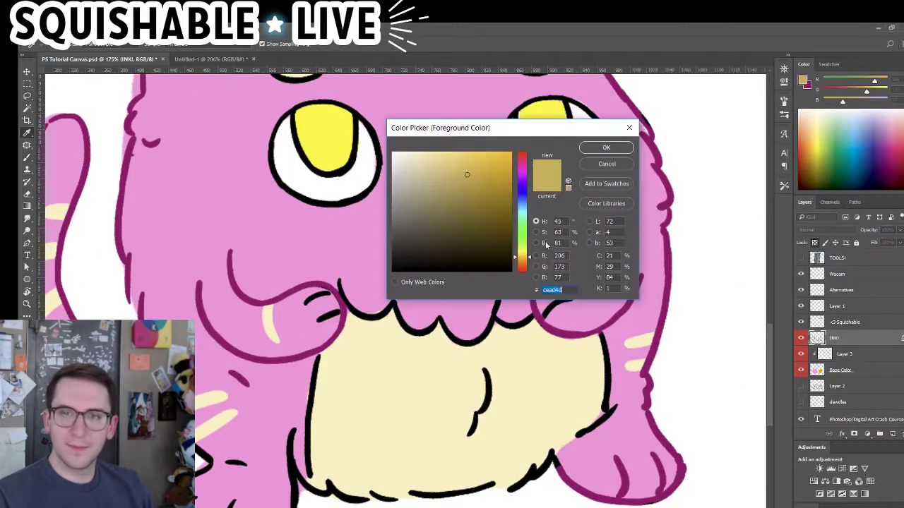
{"action": "left_click_drag", "start_coordinate": [464, 181], "coordinate": [438, 151]}
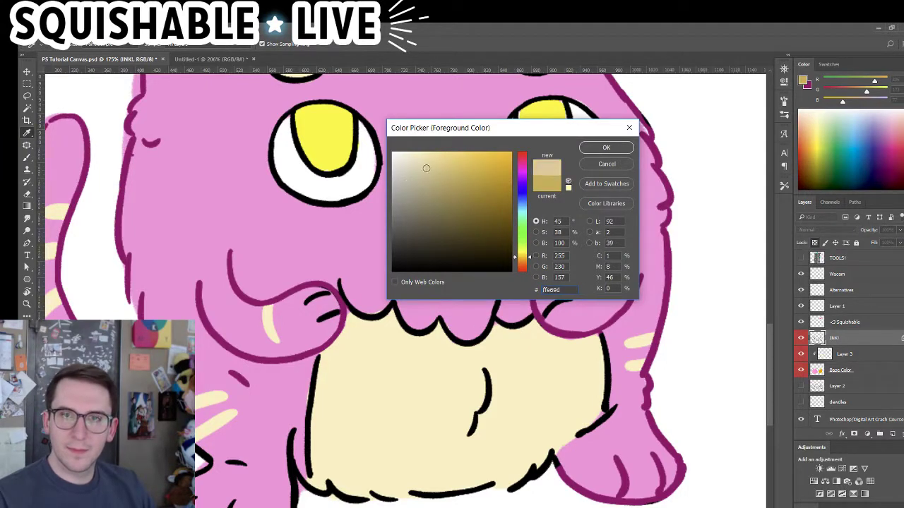
{"action": "left_click", "coordinate": [606, 147]}
{"action": "mouse_move", "coordinate": [478, 300]}
{"action": "left_mouse_down"}
{"action": "mouse_move", "coordinate": [498, 347]}
{"action": "mouse_move", "coordinate": [484, 322]}
{"action": "left_mouse_up"}
{"action": "key", "text": "g"}
{"action": "key", "text": "b"}
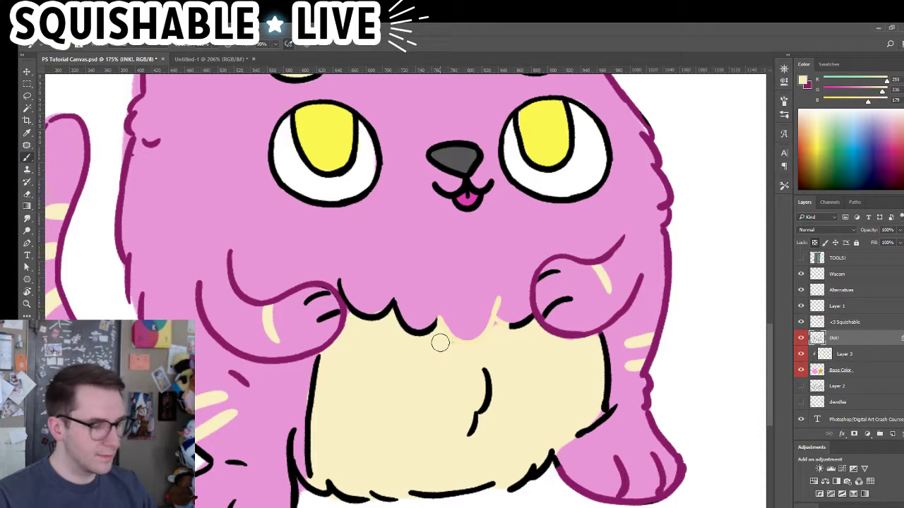
Pick lighter cream fff8e4 and repaint the middle scallop of the fur fringe above the belly with it
{"action": "key", "text": "n"}
{"action": "left_click_drag", "start_coordinate": [437, 197], "coordinate": [417, 193]}
{"action": "left_click", "coordinate": [404, 151]}
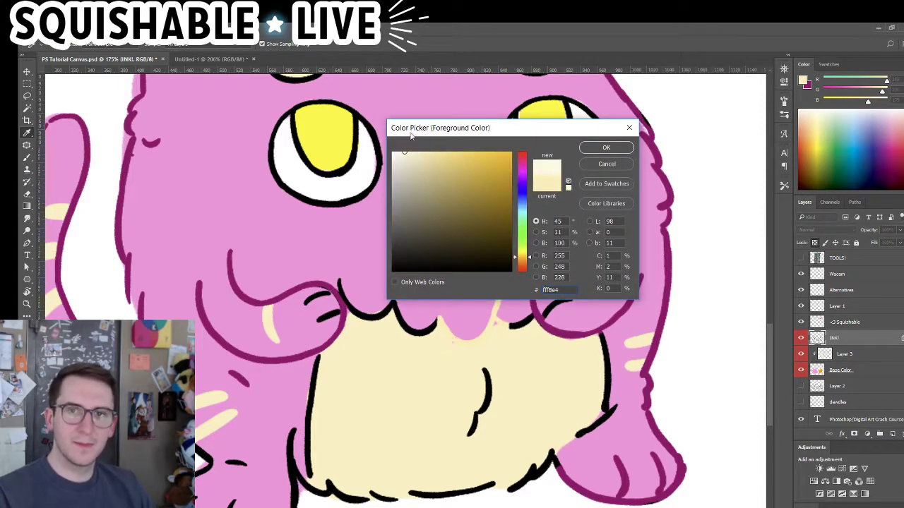
{"action": "left_click", "coordinate": [616, 146]}
{"action": "key", "text": "b"}
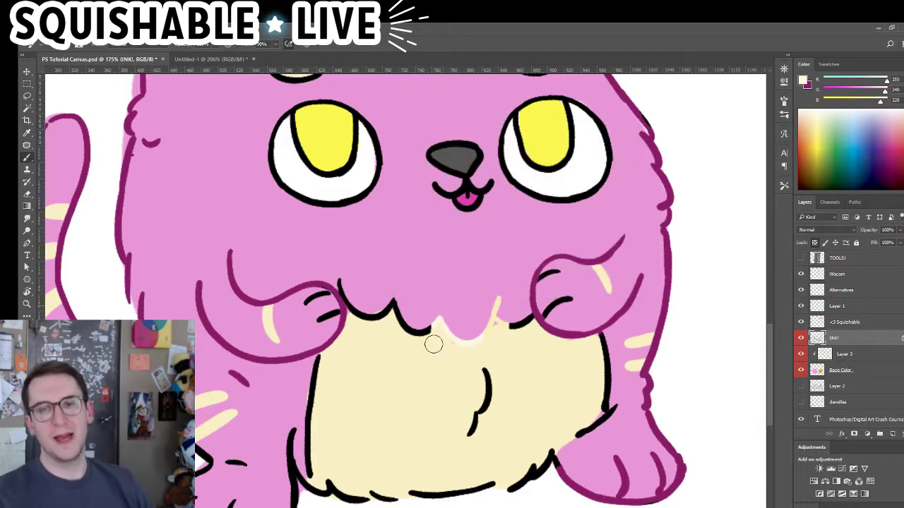
Recolor the rest of the fur fringe, the belly's tail-side edge and the small belly crease in the lighter cream
{"action": "mouse_move", "coordinate": [403, 339]}
{"action": "left_mouse_down"}
{"action": "mouse_move", "coordinate": [377, 298]}
{"action": "mouse_move", "coordinate": [364, 314]}
{"action": "mouse_move", "coordinate": [349, 294]}
{"action": "mouse_move", "coordinate": [374, 325]}
{"action": "mouse_move", "coordinate": [372, 312]}
{"action": "left_mouse_up"}
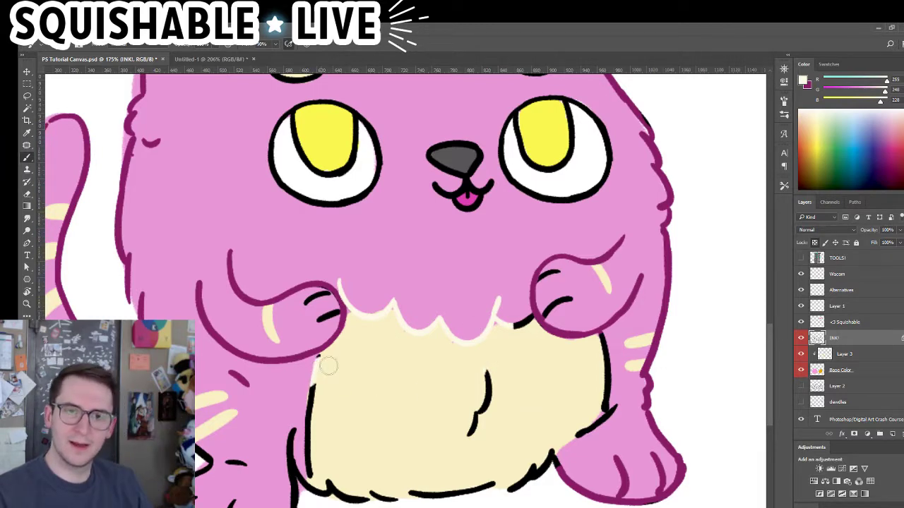
{"action": "mouse_move", "coordinate": [320, 364]}
{"action": "left_mouse_down"}
{"action": "mouse_move", "coordinate": [315, 465]}
{"action": "mouse_move", "coordinate": [312, 416]}
{"action": "mouse_move", "coordinate": [309, 463]}
{"action": "left_mouse_up"}
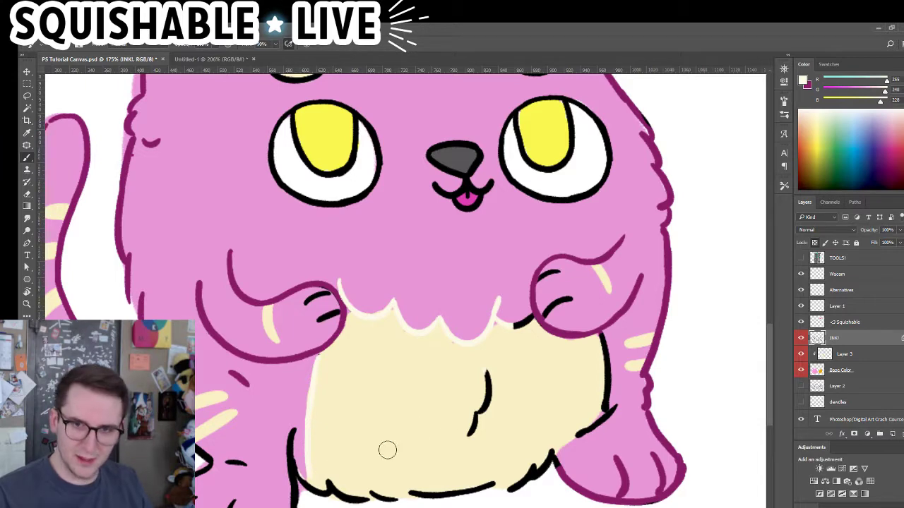
{"action": "mouse_move", "coordinate": [489, 374]}
{"action": "left_mouse_down"}
{"action": "mouse_move", "coordinate": [480, 416]}
{"action": "mouse_move", "coordinate": [489, 386]}
{"action": "left_mouse_up"}
{"action": "mouse_move", "coordinate": [504, 332]}
{"action": "left_mouse_down"}
{"action": "mouse_move", "coordinate": [525, 317]}
{"action": "mouse_move", "coordinate": [519, 325]}
{"action": "left_mouse_up"}
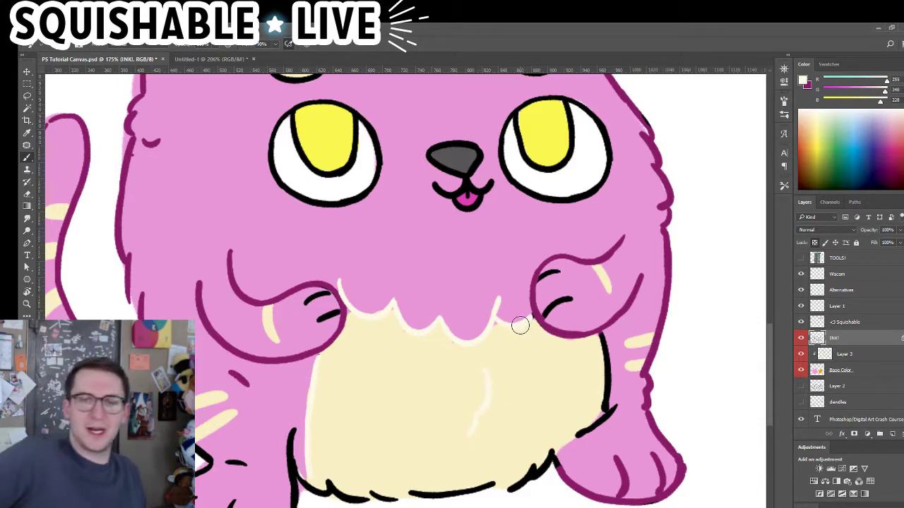
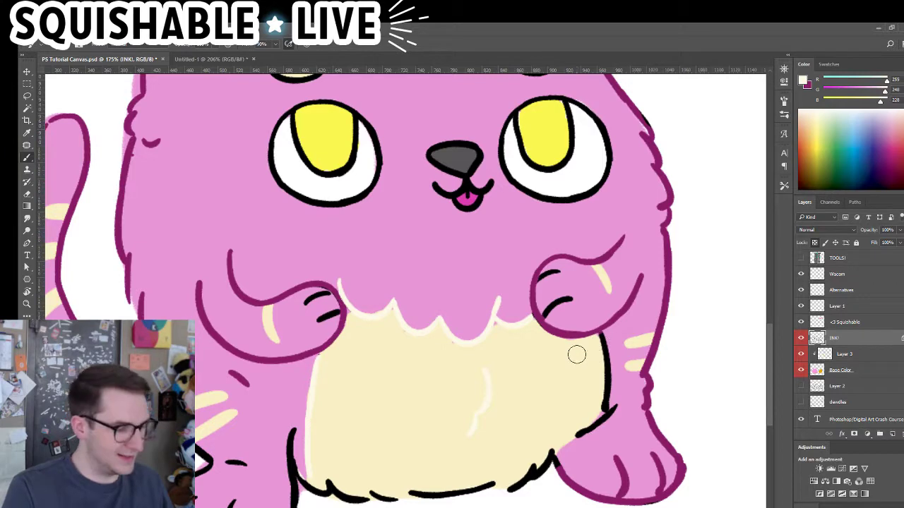
Pick golden yellow ffdf82, based on the belly's cream, and repaint the whole fur fringe along the belly's upper edge
{"action": "key", "text": "n"}
{"action": "left_click", "coordinate": [441, 371]}
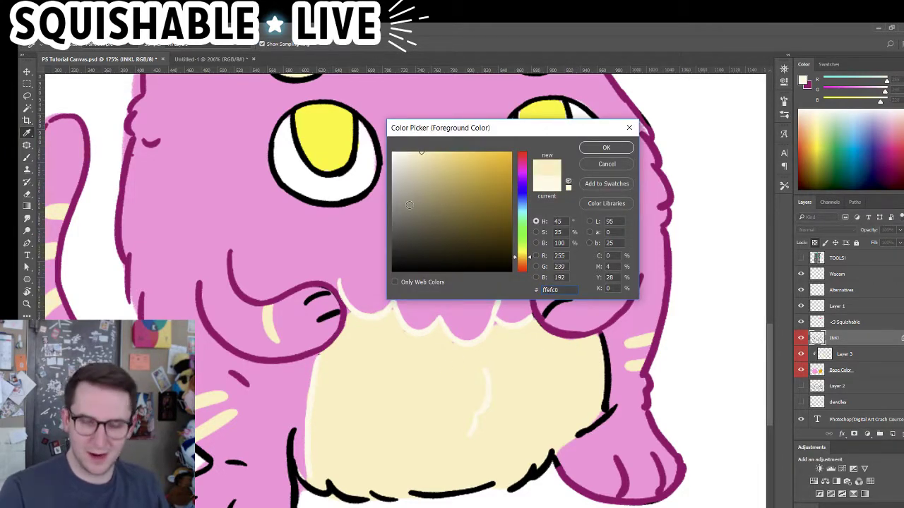
{"action": "left_click", "coordinate": [436, 156]}
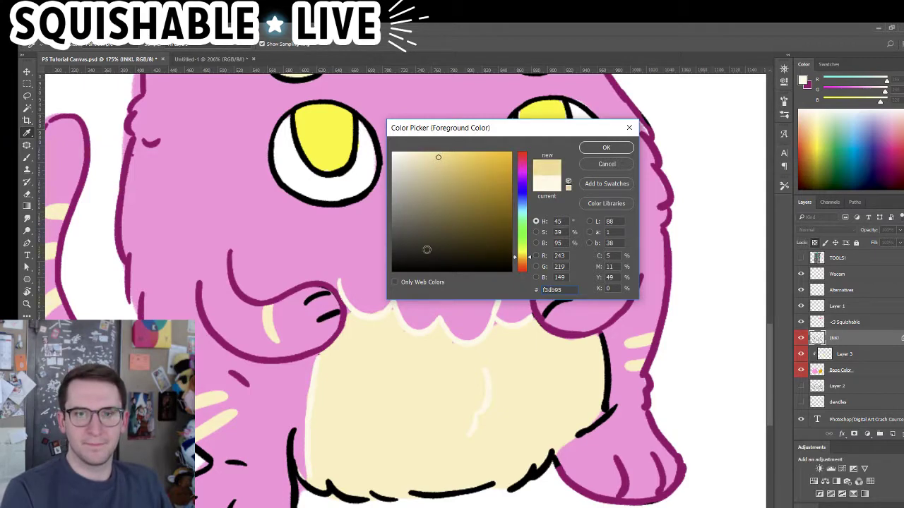
{"action": "left_click", "coordinate": [421, 152]}
{"action": "left_click_drag", "start_coordinate": [442, 161], "coordinate": [451, 150]}
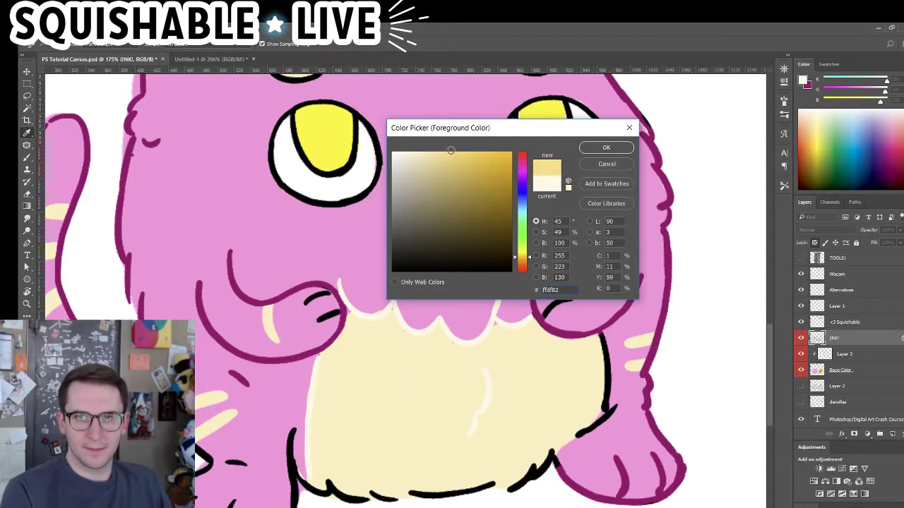
{"action": "left_click", "coordinate": [596, 149]}
{"action": "mouse_move", "coordinate": [498, 299]}
{"action": "left_mouse_down"}
{"action": "mouse_move", "coordinate": [487, 333]}
{"action": "mouse_move", "coordinate": [530, 317]}
{"action": "mouse_move", "coordinate": [425, 331]}
{"action": "left_mouse_up"}
{"action": "left_click_drag", "start_coordinate": [394, 302], "coordinate": [406, 322]}
{"action": "left_click_drag", "start_coordinate": [394, 303], "coordinate": [385, 313]}
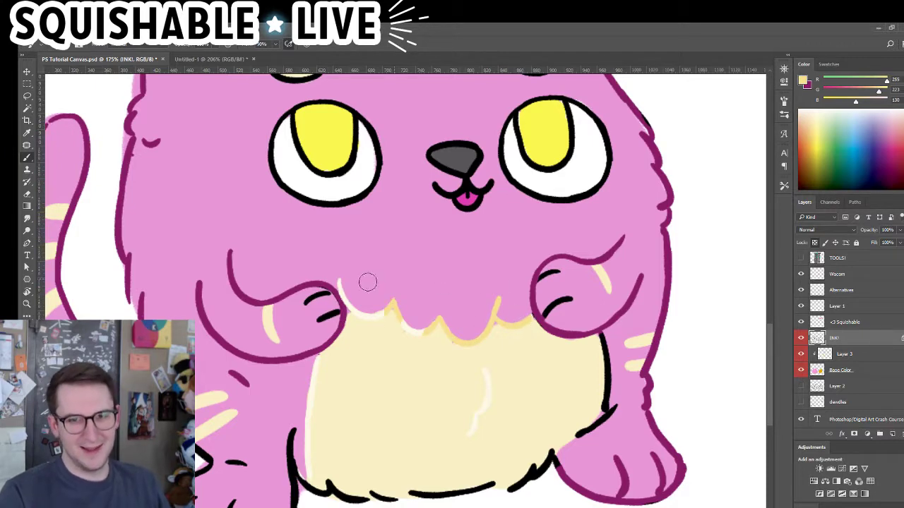
{"action": "mouse_move", "coordinate": [339, 281]}
{"action": "left_mouse_down"}
{"action": "mouse_move", "coordinate": [374, 323]}
{"action": "mouse_move", "coordinate": [350, 303]}
{"action": "left_mouse_up"}
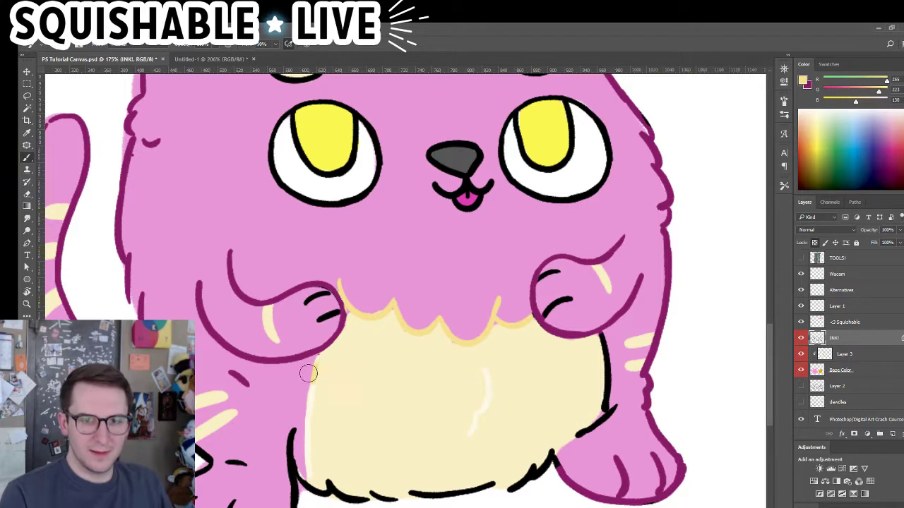
Recolor the belly's side outlines and lower fur edge in the same golden yellow
{"action": "mouse_move", "coordinate": [309, 373]}
{"action": "left_mouse_down"}
{"action": "mouse_move", "coordinate": [327, 362]}
{"action": "mouse_move", "coordinate": [311, 418]}
{"action": "mouse_move", "coordinate": [316, 484]}
{"action": "mouse_move", "coordinate": [310, 475]}
{"action": "mouse_move", "coordinate": [309, 457]}
{"action": "mouse_move", "coordinate": [349, 504]}
{"action": "mouse_move", "coordinate": [387, 476]}
{"action": "mouse_move", "coordinate": [431, 461]}
{"action": "mouse_move", "coordinate": [437, 482]}
{"action": "mouse_move", "coordinate": [502, 467]}
{"action": "mouse_move", "coordinate": [484, 491]}
{"action": "mouse_move", "coordinate": [466, 487]}
{"action": "mouse_move", "coordinate": [508, 479]}
{"action": "mouse_move", "coordinate": [525, 461]}
{"action": "mouse_move", "coordinate": [535, 473]}
{"action": "mouse_move", "coordinate": [553, 452]}
{"action": "mouse_move", "coordinate": [616, 425]}
{"action": "mouse_move", "coordinate": [581, 435]}
{"action": "mouse_move", "coordinate": [619, 409]}
{"action": "mouse_move", "coordinate": [619, 395]}
{"action": "mouse_move", "coordinate": [615, 411]}
{"action": "mouse_move", "coordinate": [588, 351]}
{"action": "mouse_move", "coordinate": [596, 412]}
{"action": "mouse_move", "coordinate": [573, 351]}
{"action": "mouse_move", "coordinate": [604, 446]}
{"action": "mouse_move", "coordinate": [578, 436]}
{"action": "mouse_move", "coordinate": [622, 410]}
{"action": "mouse_move", "coordinate": [612, 416]}
{"action": "mouse_move", "coordinate": [602, 399]}
{"action": "mouse_move", "coordinate": [588, 409]}
{"action": "mouse_move", "coordinate": [608, 400]}
{"action": "mouse_move", "coordinate": [602, 405]}
{"action": "mouse_move", "coordinate": [619, 375]}
{"action": "mouse_move", "coordinate": [617, 384]}
{"action": "mouse_move", "coordinate": [605, 395]}
{"action": "mouse_move", "coordinate": [609, 381]}
{"action": "mouse_move", "coordinate": [595, 401]}
{"action": "mouse_move", "coordinate": [604, 403]}
{"action": "mouse_move", "coordinate": [616, 358]}
{"action": "mouse_move", "coordinate": [603, 356]}
{"action": "mouse_move", "coordinate": [610, 341]}
{"action": "mouse_move", "coordinate": [595, 372]}
{"action": "left_mouse_up"}
{"action": "left_click", "coordinate": [595, 409], "text": "alt"}
{"action": "left_click", "coordinate": [600, 401], "text": "alt"}
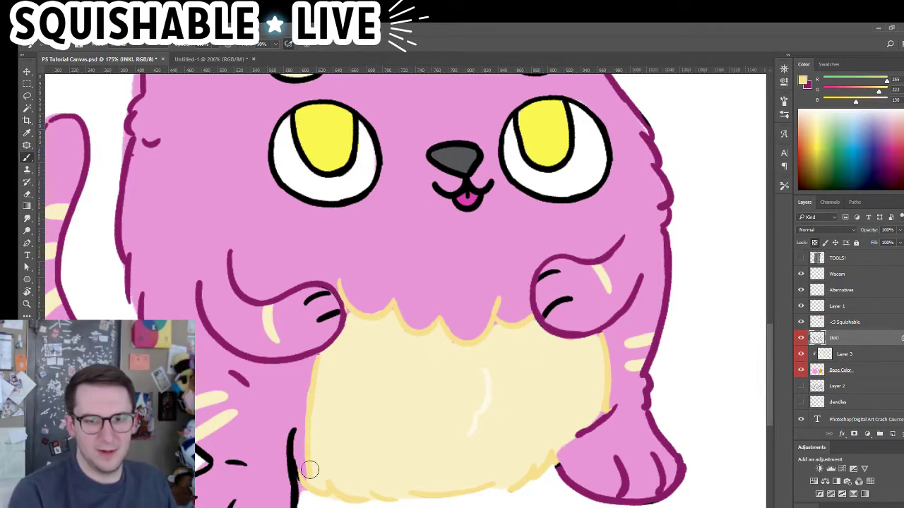
Switch back to dark magenta and recolor the tail-side leg and foot outlines and the bird-side foot's remaining black edge, keeping the tail-side toe lines black
{"action": "key", "text": "x"}
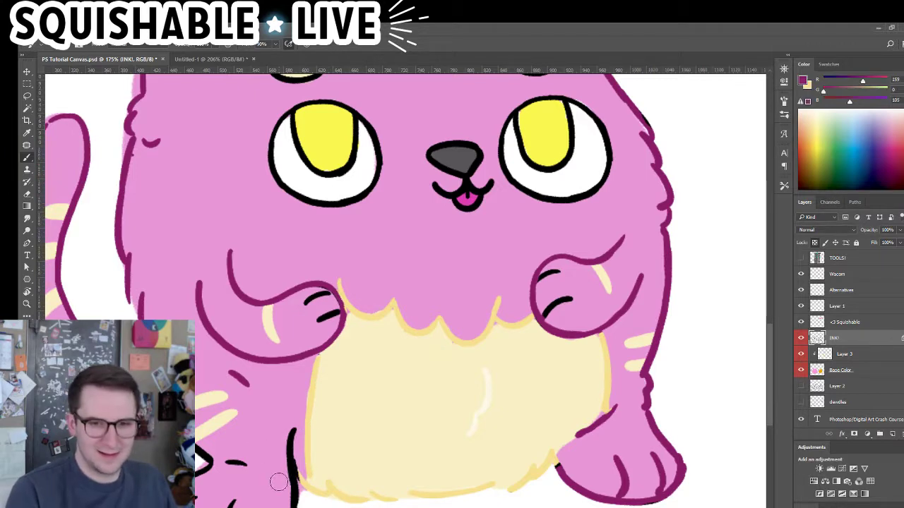
{"action": "left_click_drag", "start_coordinate": [290, 450], "coordinate": [301, 496]}
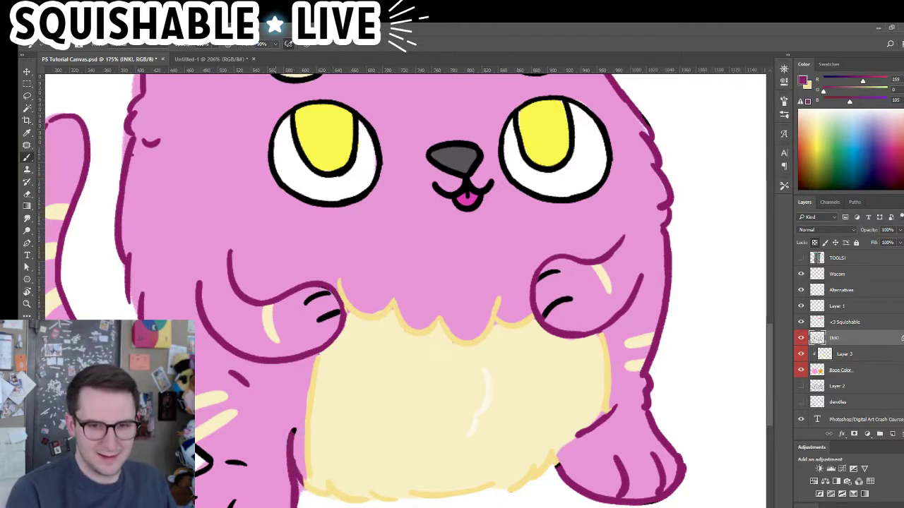
{"action": "left_click_drag", "start_coordinate": [297, 434], "coordinate": [294, 430]}
{"action": "left_click_drag", "start_coordinate": [281, 496], "coordinate": [335, 416]}
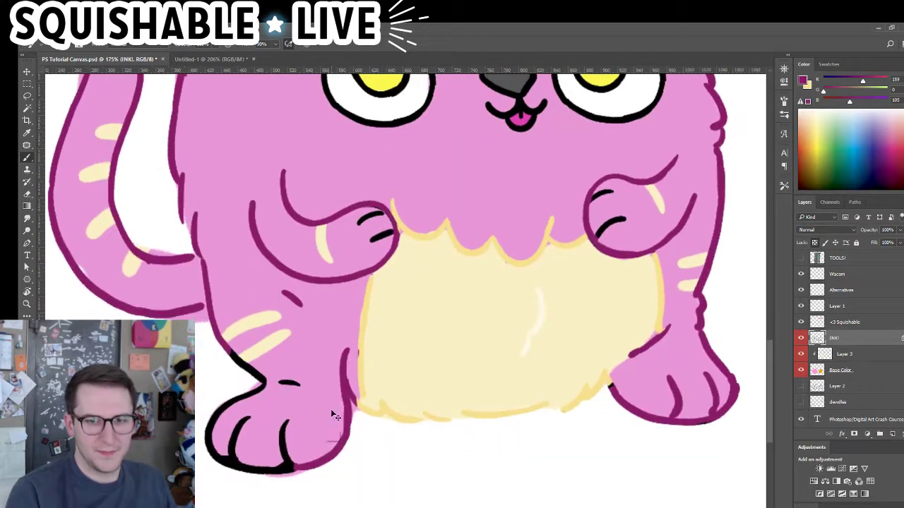
{"action": "mouse_move", "coordinate": [326, 461]}
{"action": "left_mouse_down"}
{"action": "mouse_move", "coordinate": [336, 421]}
{"action": "mouse_move", "coordinate": [312, 475]}
{"action": "mouse_move", "coordinate": [297, 480]}
{"action": "mouse_move", "coordinate": [222, 468]}
{"action": "mouse_move", "coordinate": [208, 451]}
{"action": "mouse_move", "coordinate": [217, 427]}
{"action": "mouse_move", "coordinate": [255, 390]}
{"action": "mouse_move", "coordinate": [236, 356]}
{"action": "mouse_move", "coordinate": [281, 387]}
{"action": "left_mouse_up"}
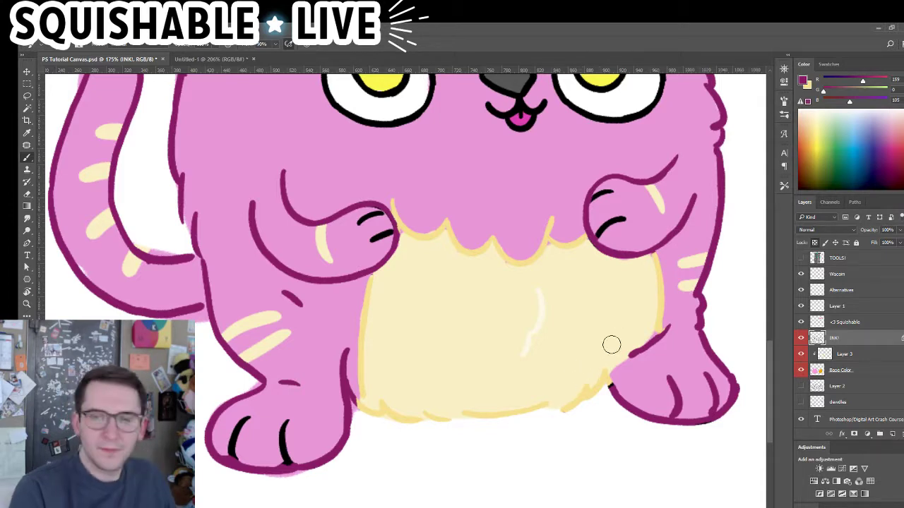
{"action": "left_click_drag", "start_coordinate": [612, 391], "coordinate": [486, 398]}
Sample golden yellow ink from the drawing and recolor the outlines of both inner ears and both eyebrow spots
{"action": "scroll", "coordinate": [625, 385], "scroll_direction": "down", "scroll_amount": 8}
{"action": "scroll", "coordinate": [467, 347], "scroll_direction": "up", "scroll_amount": 5}
{"action": "left_click_drag", "start_coordinate": [482, 279], "coordinate": [444, 297]}
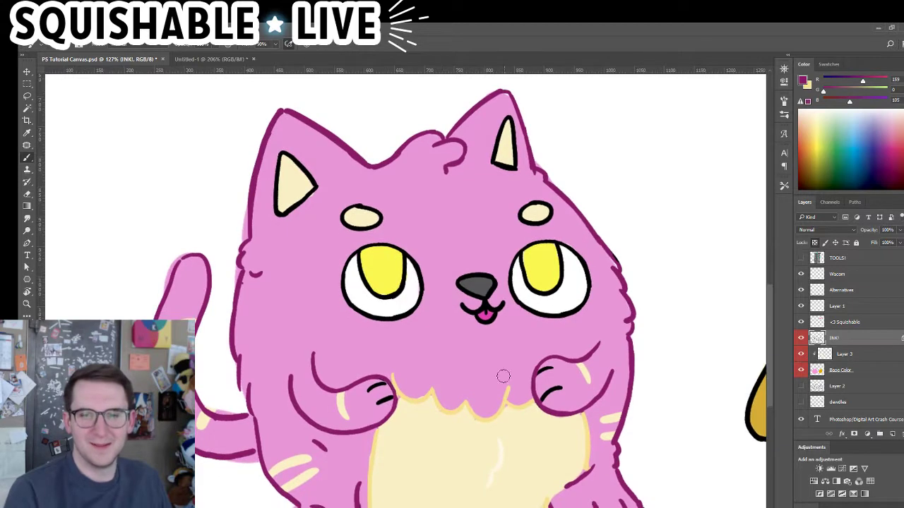
{"action": "left_click", "coordinate": [503, 430], "text": "alt"}
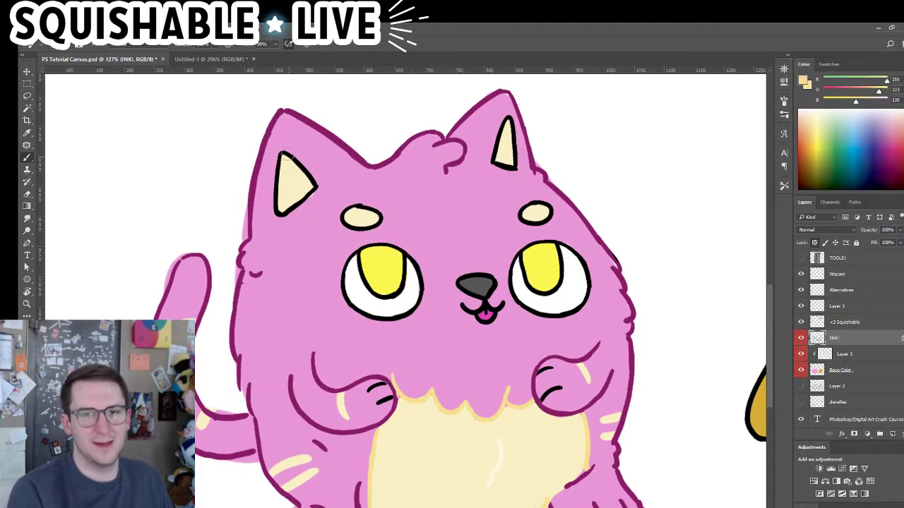
{"action": "mouse_move", "coordinate": [286, 154]}
{"action": "left_mouse_down"}
{"action": "mouse_move", "coordinate": [275, 228]}
{"action": "mouse_move", "coordinate": [301, 162]}
{"action": "mouse_move", "coordinate": [305, 204]}
{"action": "left_mouse_up"}
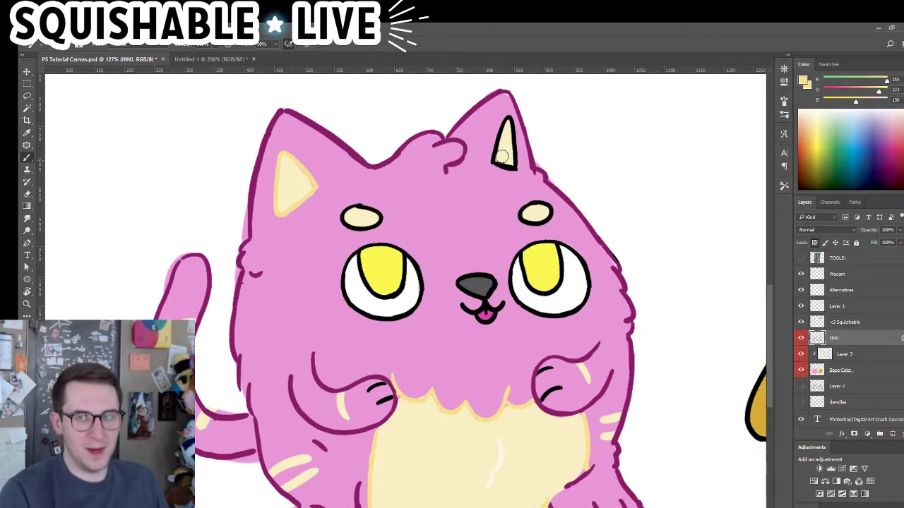
{"action": "mouse_move", "coordinate": [502, 157]}
{"action": "left_mouse_down"}
{"action": "mouse_move", "coordinate": [499, 131]}
{"action": "mouse_move", "coordinate": [491, 176]}
{"action": "mouse_move", "coordinate": [510, 139]}
{"action": "left_mouse_up"}
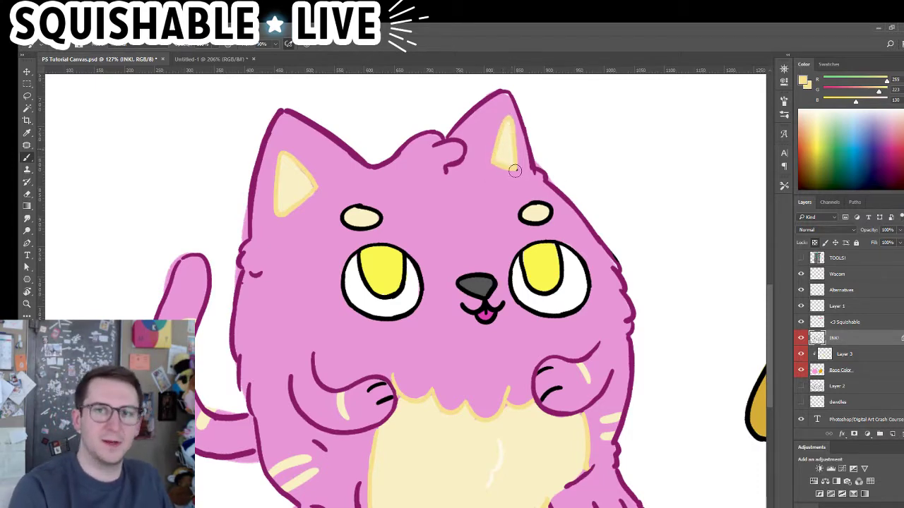
{"action": "left_click_drag", "start_coordinate": [579, 345], "coordinate": [489, 282]}
{"action": "mouse_move", "coordinate": [439, 259]}
{"action": "left_mouse_down"}
{"action": "mouse_move", "coordinate": [463, 311]}
{"action": "mouse_move", "coordinate": [432, 272]}
{"action": "mouse_move", "coordinate": [428, 284]}
{"action": "left_mouse_up"}
{"action": "mouse_move", "coordinate": [593, 286]}
{"action": "left_mouse_down"}
{"action": "mouse_move", "coordinate": [595, 265]}
{"action": "mouse_move", "coordinate": [607, 264]}
{"action": "left_mouse_up"}
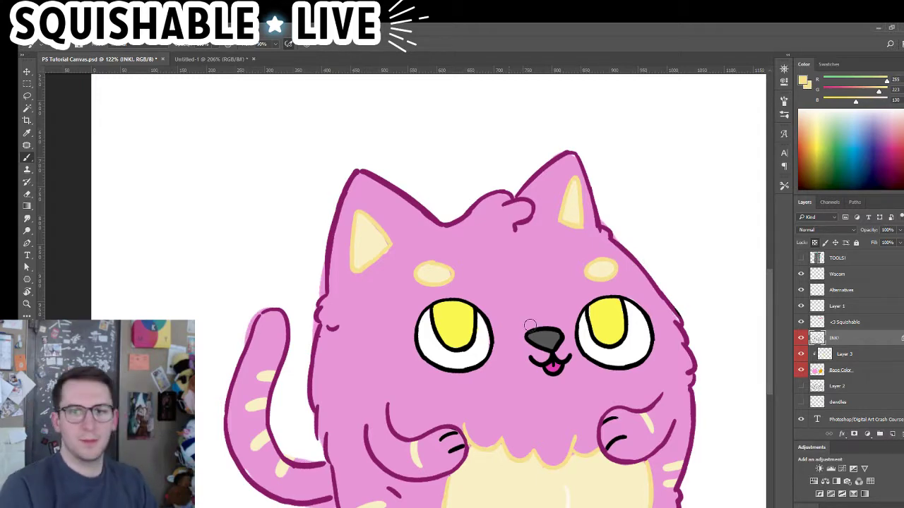
{"action": "scroll", "coordinate": [499, 322], "scroll_direction": "up", "scroll_amount": 3}
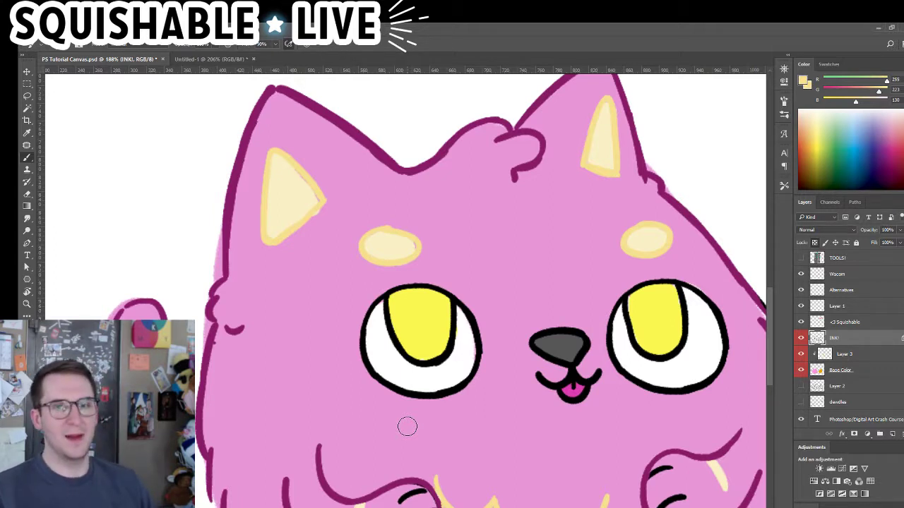
{"action": "left_click", "coordinate": [401, 245], "text": "alt"}
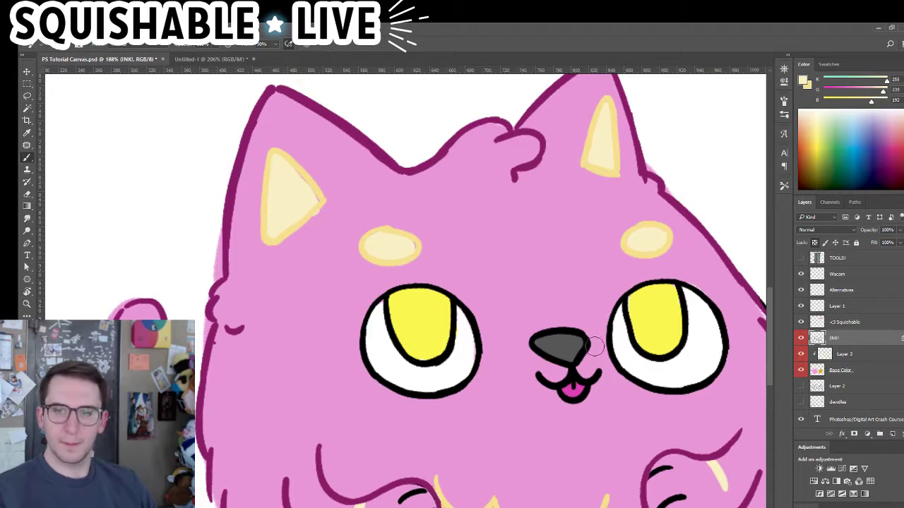
{"action": "left_click_drag", "start_coordinate": [534, 307], "coordinate": [453, 306]}
{"action": "left_click_drag", "start_coordinate": [514, 407], "coordinate": [516, 369]}
{"action": "scroll", "coordinate": [515, 368], "scroll_direction": "up", "scroll_amount": 3}
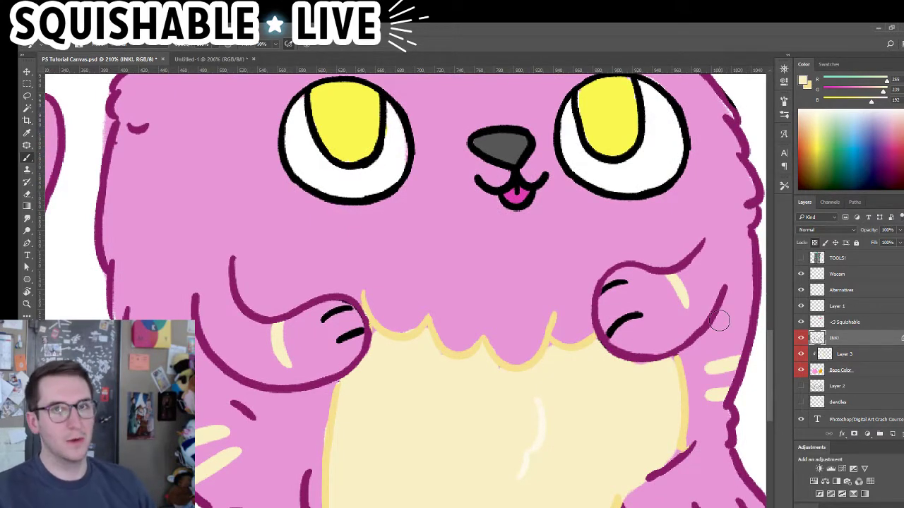
{"action": "left_click", "coordinate": [861, 357]}
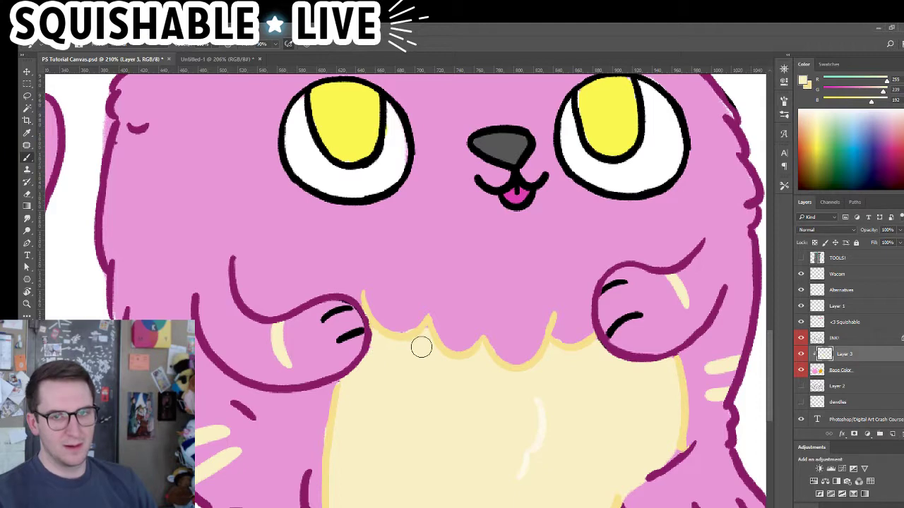
Pick dark magenta with RGB 152, 28, 110, based on the tongue's pink, and recolor the tongue's outline on the INK! layer
{"action": "left_click_drag", "start_coordinate": [397, 421], "coordinate": [353, 429]}
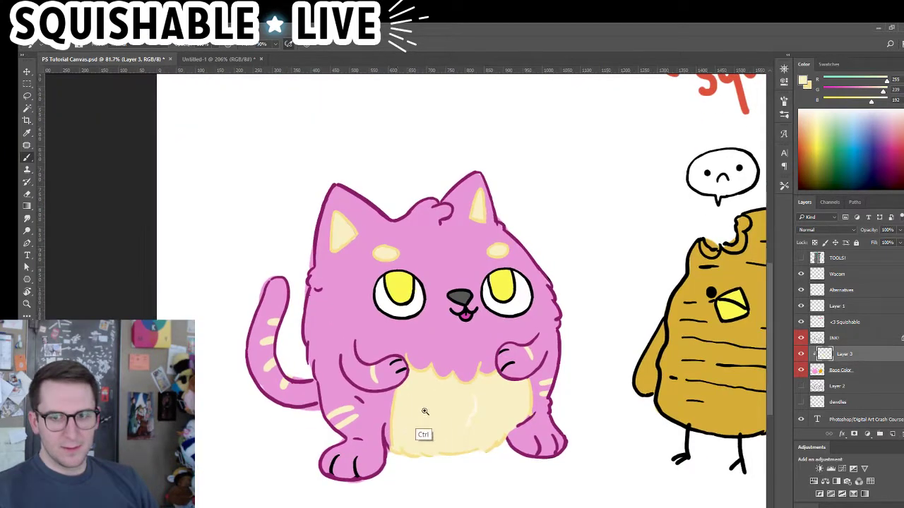
{"action": "left_click_drag", "start_coordinate": [425, 411], "coordinate": [449, 416]}
{"action": "scroll", "coordinate": [445, 424], "scroll_direction": "down", "scroll_amount": 4}
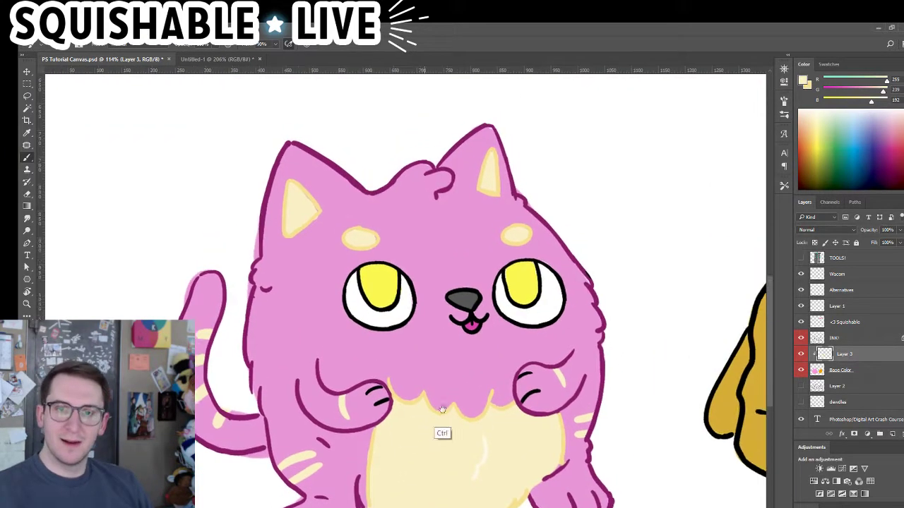
{"action": "left_click_drag", "start_coordinate": [351, 415], "coordinate": [408, 395]}
{"action": "key", "text": "n"}
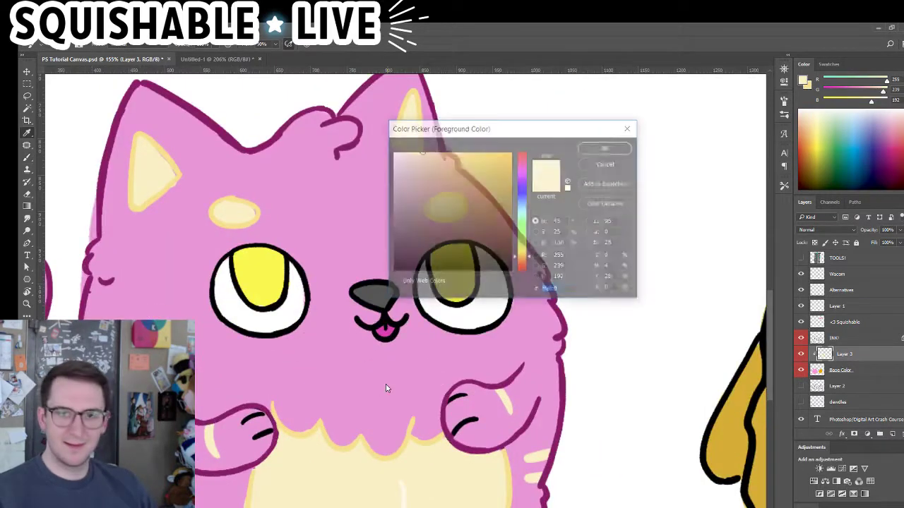
{"action": "left_click", "coordinate": [389, 327]}
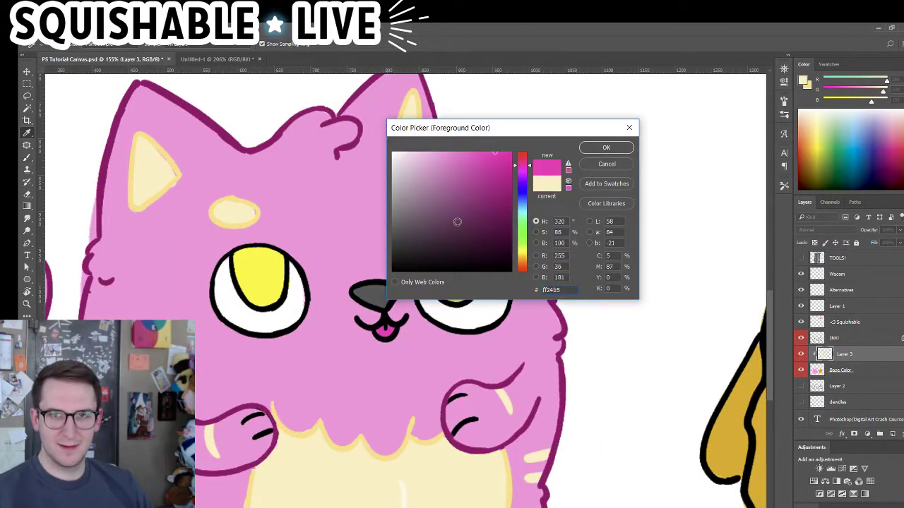
{"action": "left_click", "coordinate": [606, 147]}
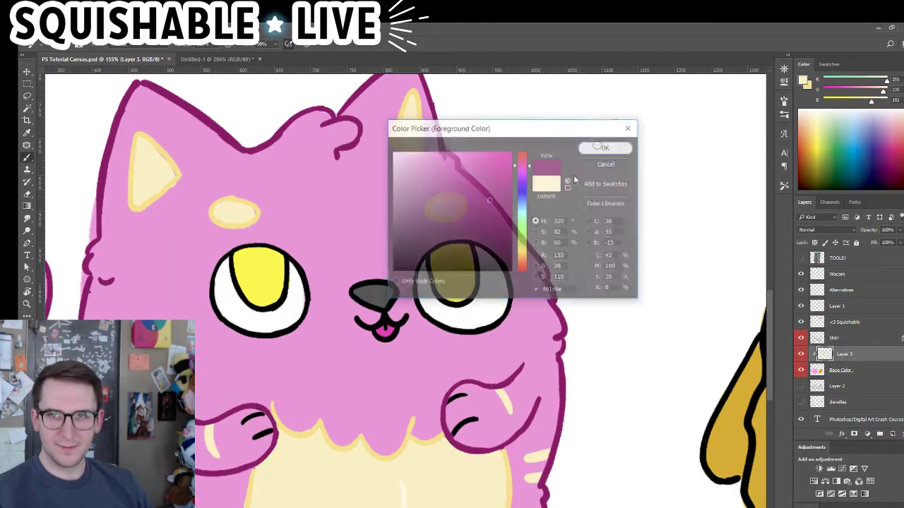
{"action": "scroll", "coordinate": [341, 336], "scroll_direction": "up", "scroll_amount": 2}
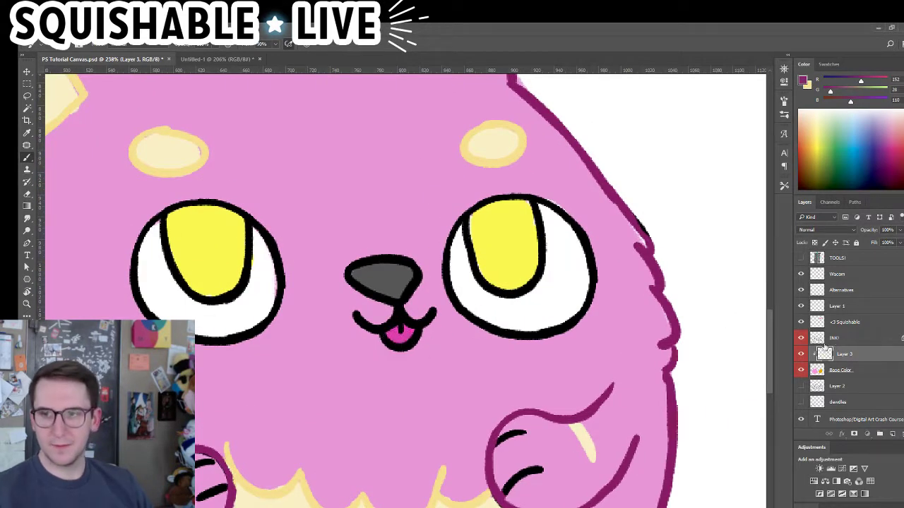
{"action": "left_click", "coordinate": [826, 339]}
{"action": "left_click_drag", "start_coordinate": [392, 344], "coordinate": [404, 348]}
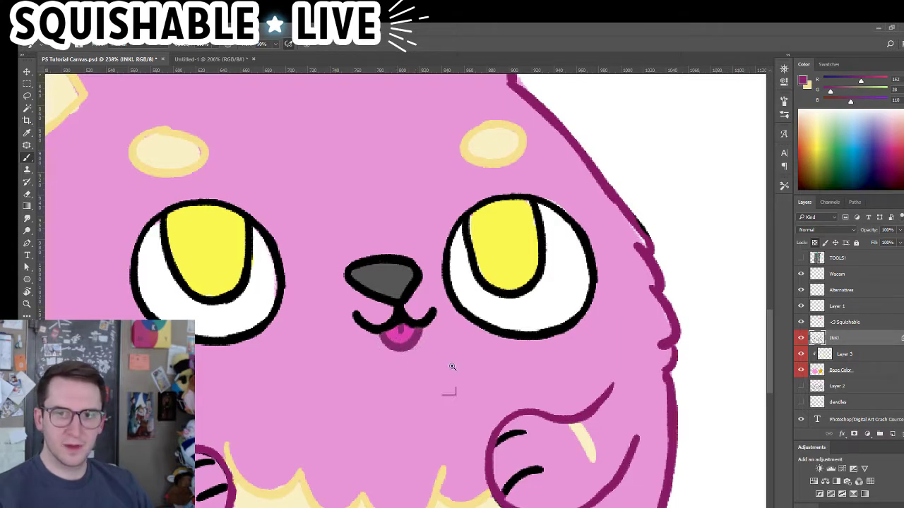
Sample black from the tail-side foot's toe lines and repaint the toe lines of the bird-side foot in black
{"action": "left_click_drag", "start_coordinate": [452, 366], "coordinate": [411, 339]}
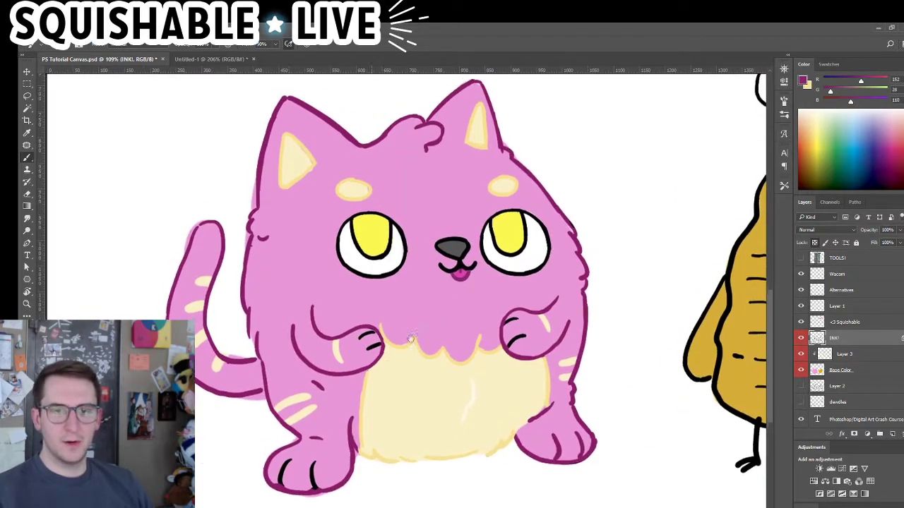
{"action": "scroll", "coordinate": [369, 460], "scroll_direction": "up", "scroll_amount": 1}
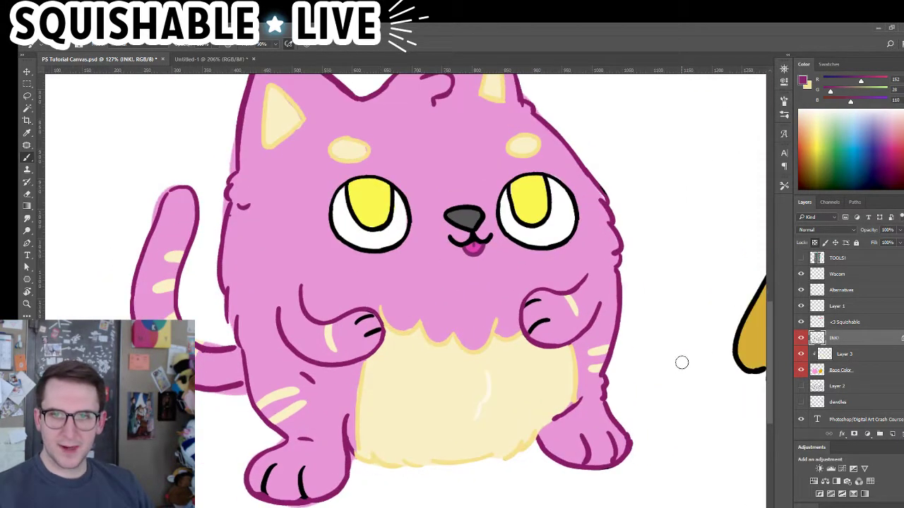
{"action": "left_click", "coordinate": [346, 447], "text": "alt"}
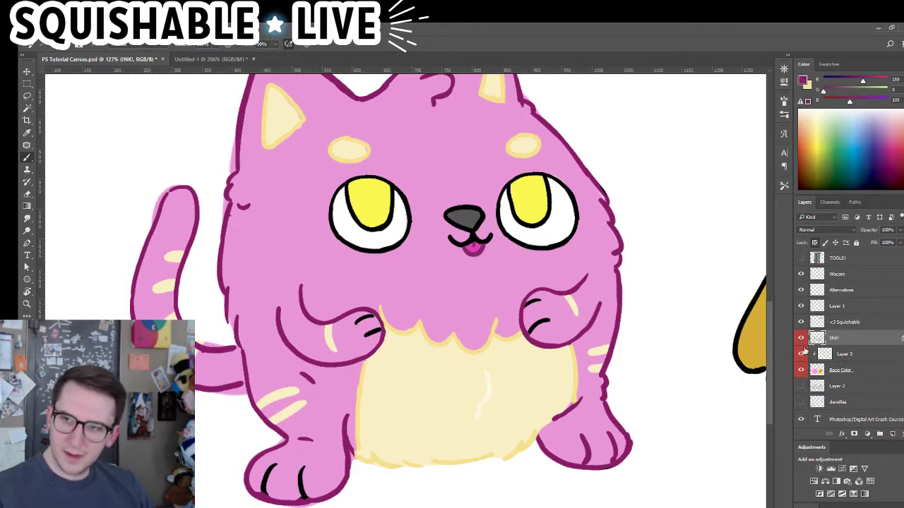
{"action": "left_click", "coordinate": [304, 485], "text": "alt"}
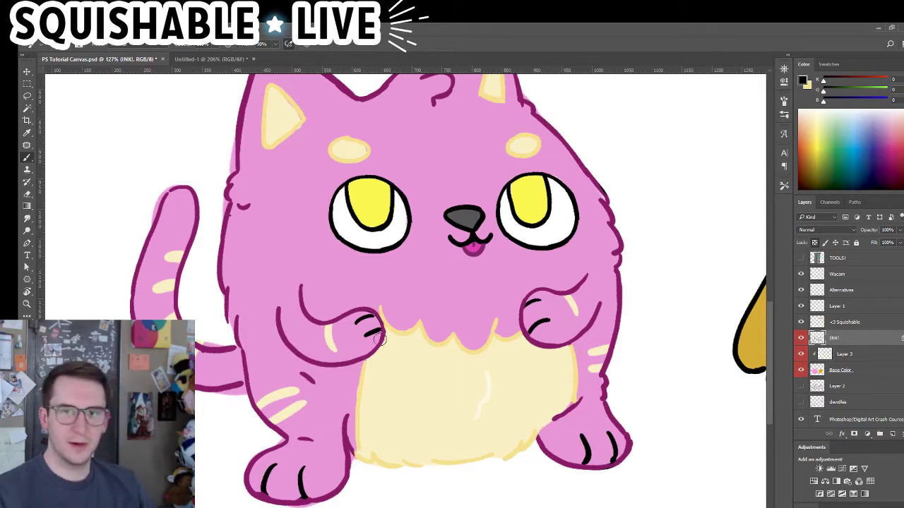
Add a new layer directly above Layer 3 and clip it to the Base Color layer
{"action": "left_click", "coordinate": [865, 357]}
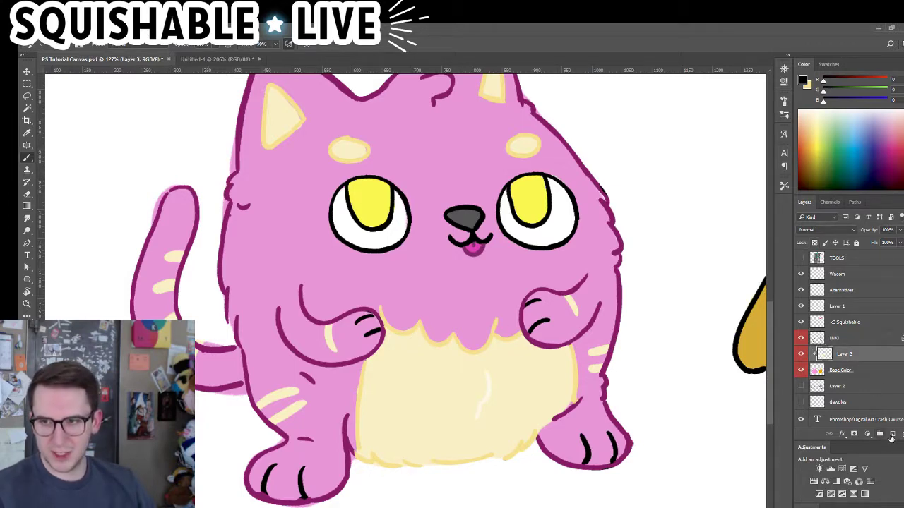
{"action": "left_click", "coordinate": [891, 436]}
{"action": "left_click", "coordinate": [844, 362], "text": "alt"}
{"action": "left_click", "coordinate": [846, 362], "text": "alt"}
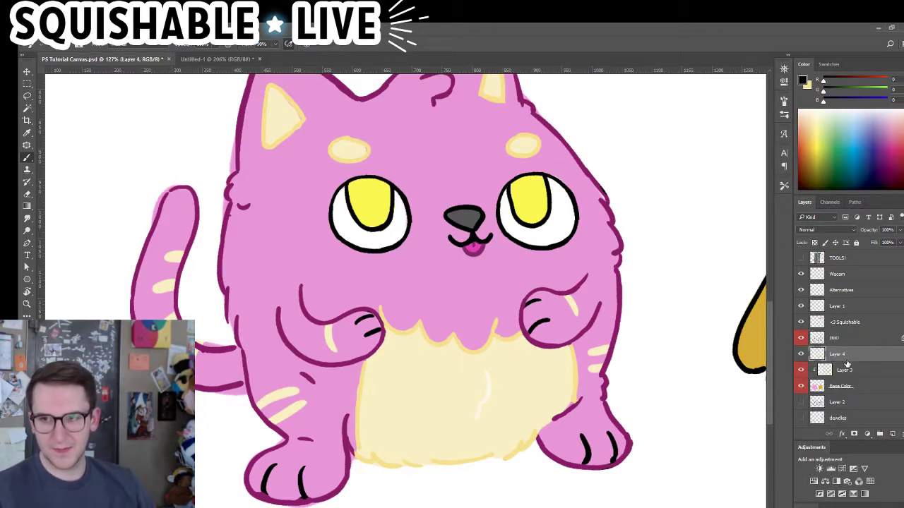
{"action": "left_click", "coordinate": [850, 361], "text": "alt"}
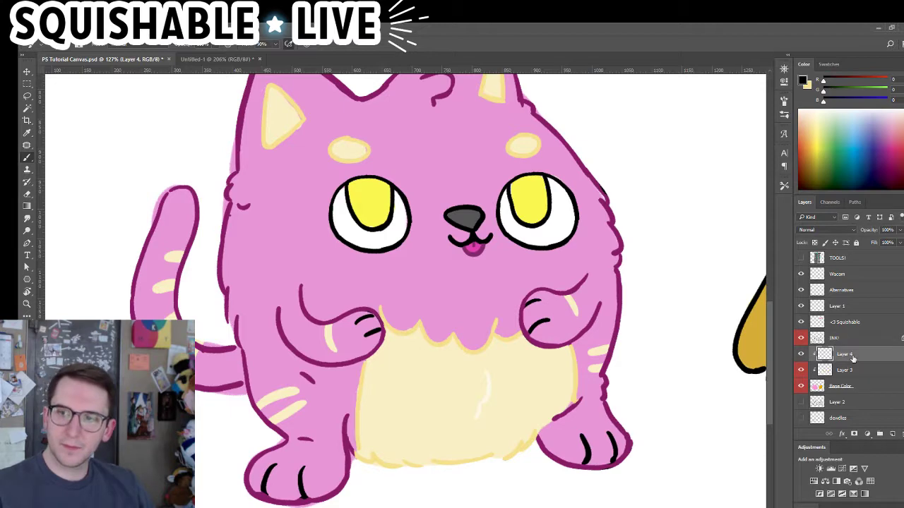
{"action": "right_click", "coordinate": [853, 358]}
{"action": "left_click", "coordinate": [670, 507]}
{"action": "scroll", "coordinate": [802, 330], "scroll_direction": "down", "scroll_amount": 1}
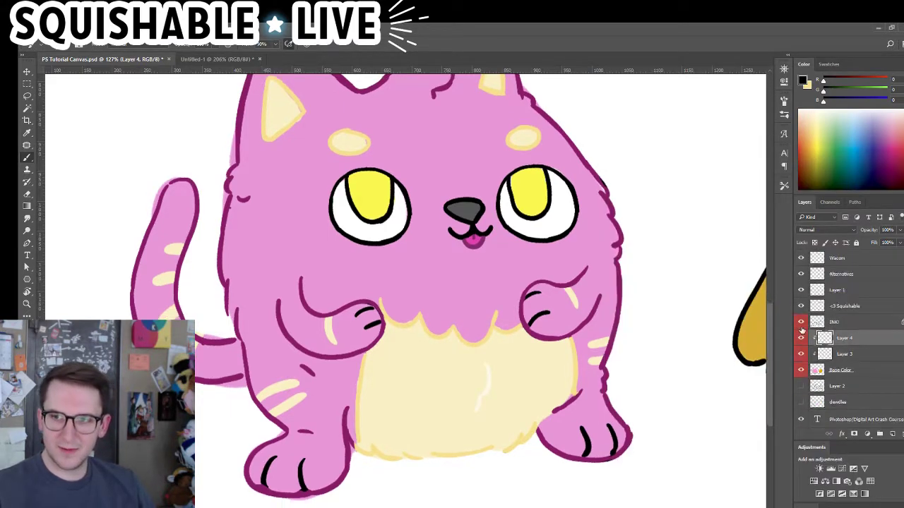
{"action": "scroll", "coordinate": [801, 329], "scroll_direction": "down", "scroll_amount": 1}
{"action": "scroll", "coordinate": [603, 324], "scroll_direction": "up", "scroll_amount": 2}
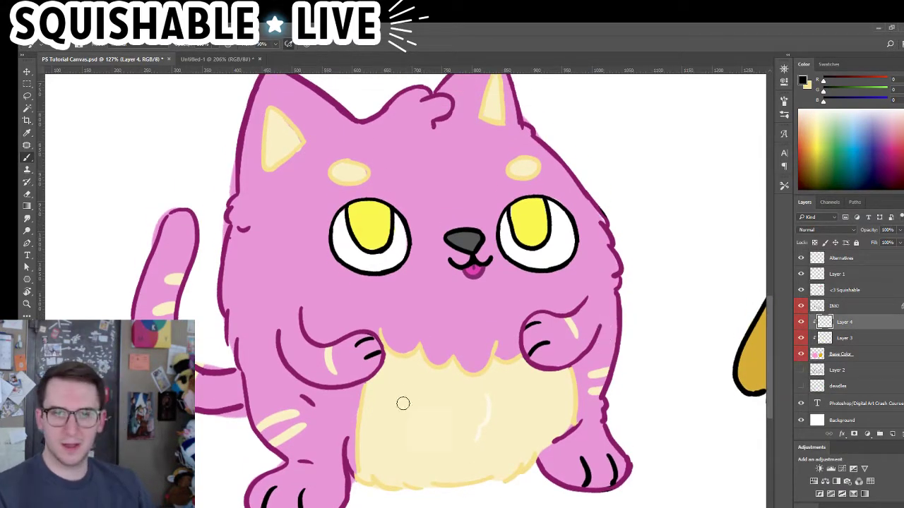
Choose the Hard Round brush preset and set its tip size to 52 px
{"action": "left_click", "coordinate": [783, 116]}
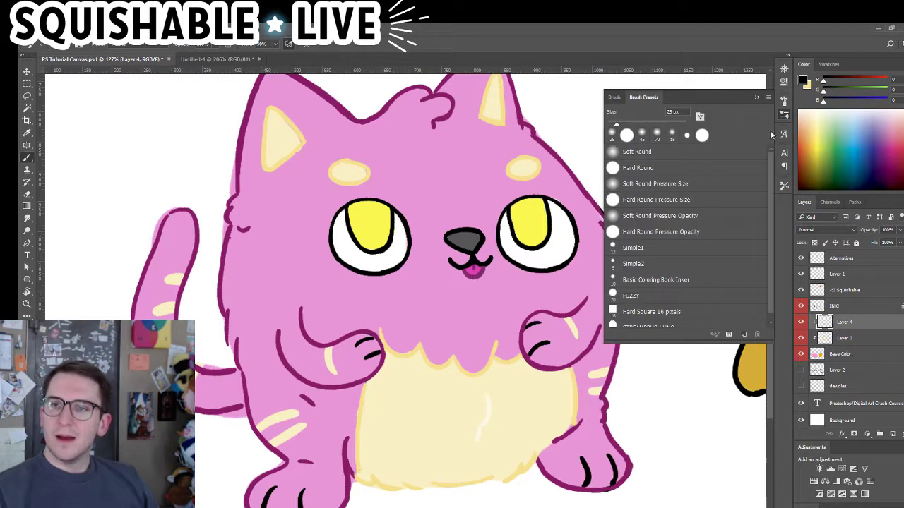
{"action": "left_click", "coordinate": [675, 171]}
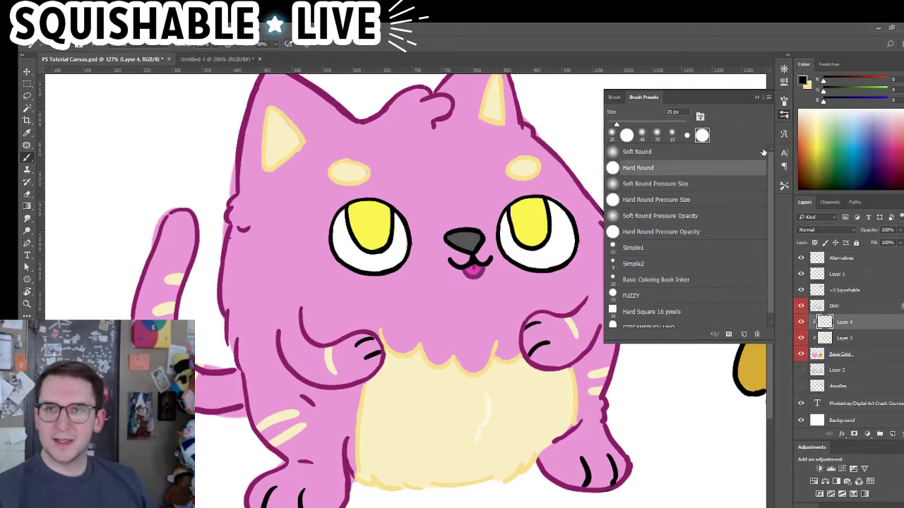
{"action": "left_click", "coordinate": [782, 118]}
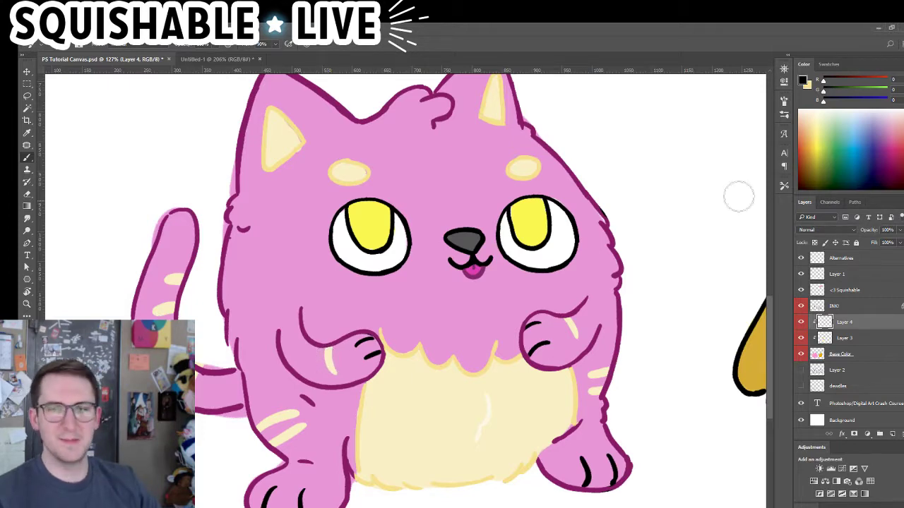
{"action": "left_click", "coordinate": [782, 116]}
{"action": "left_click", "coordinate": [783, 101]}
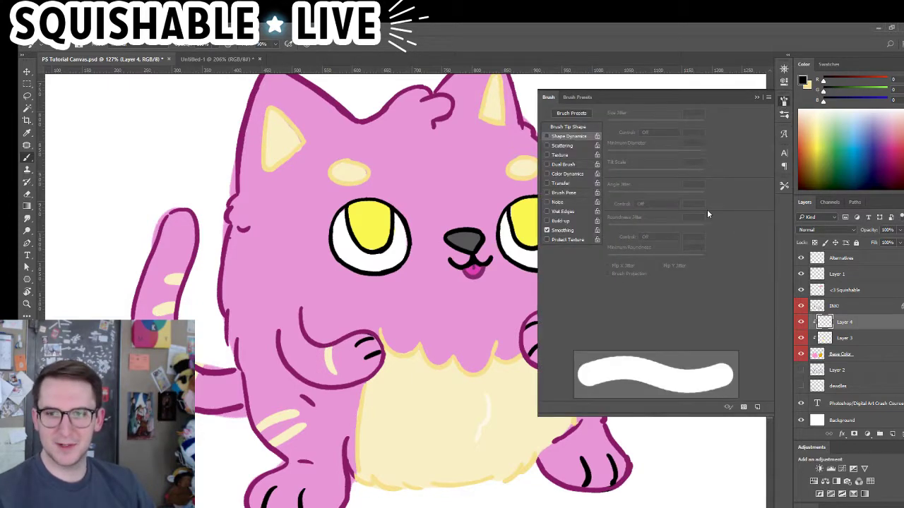
{"action": "left_click", "coordinate": [569, 127]}
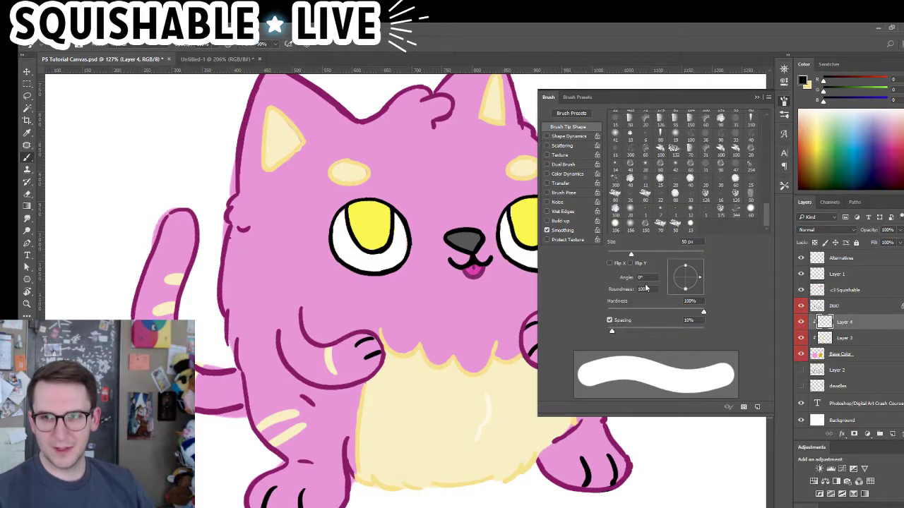
{"action": "left_click", "coordinate": [621, 255]}
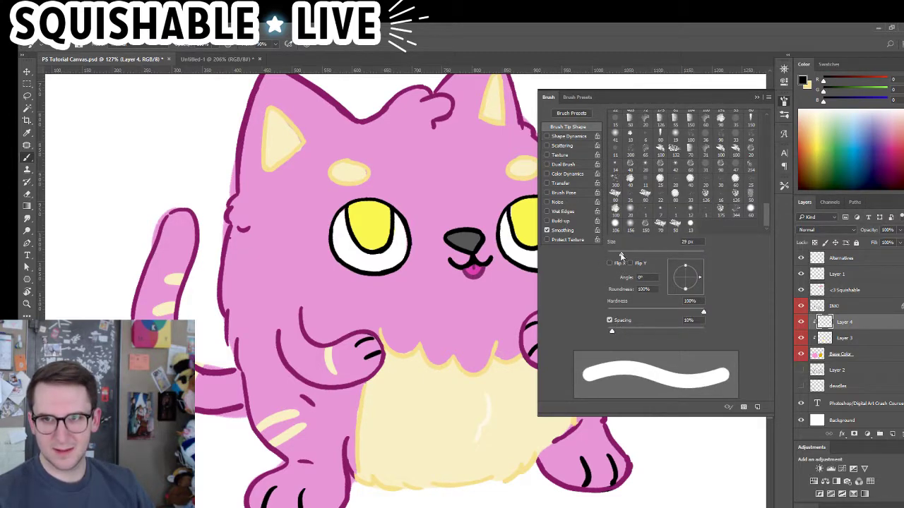
{"action": "left_click", "coordinate": [631, 255]}
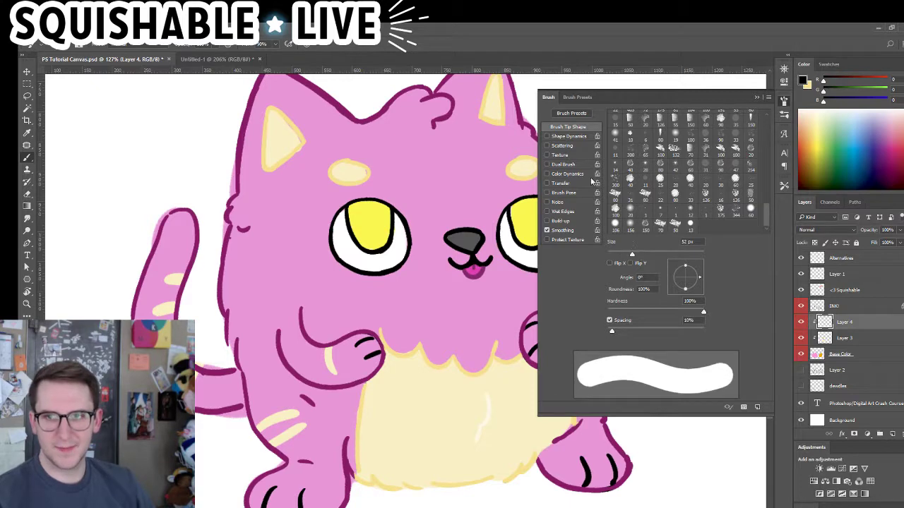
Turn on Shape Dynamics with size controlled by Pen Pressure and a 26% minimum diameter, and test the brush with one stroke
{"action": "left_click", "coordinate": [569, 136]}
{"action": "left_click", "coordinate": [657, 132]}
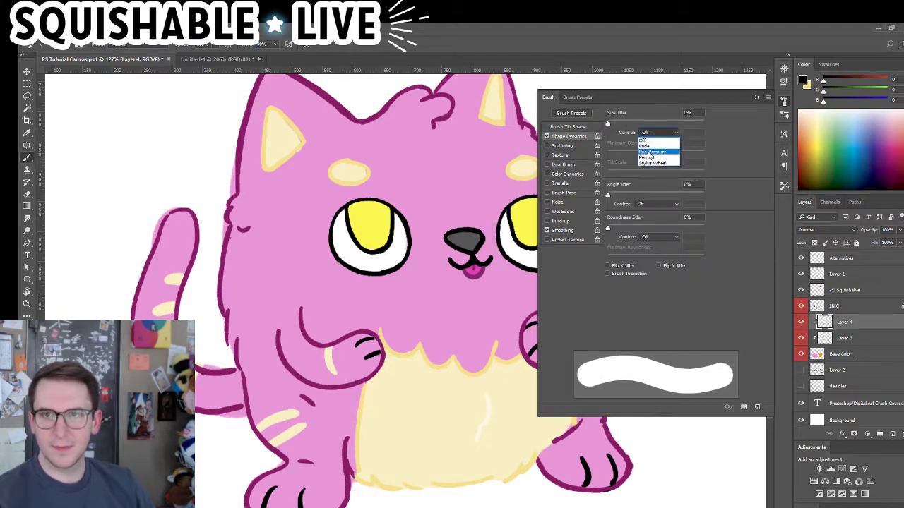
{"action": "left_click", "coordinate": [653, 148]}
{"action": "left_click_drag", "start_coordinate": [609, 154], "coordinate": [636, 157]}
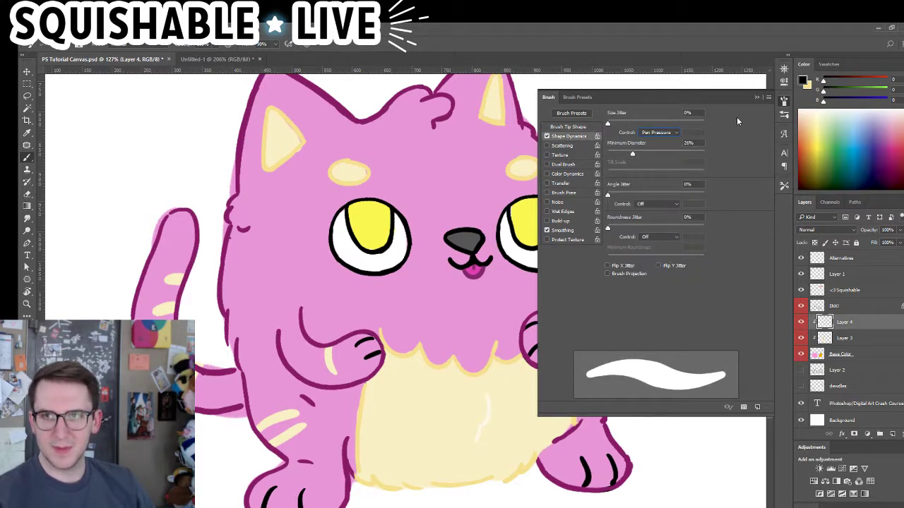
{"action": "mouse_move", "coordinate": [441, 288]}
{"action": "left_mouse_down"}
{"action": "mouse_move", "coordinate": [464, 302]}
{"action": "mouse_move", "coordinate": [443, 371]}
{"action": "left_mouse_up"}
{"action": "key", "text": "ctrl+z"}
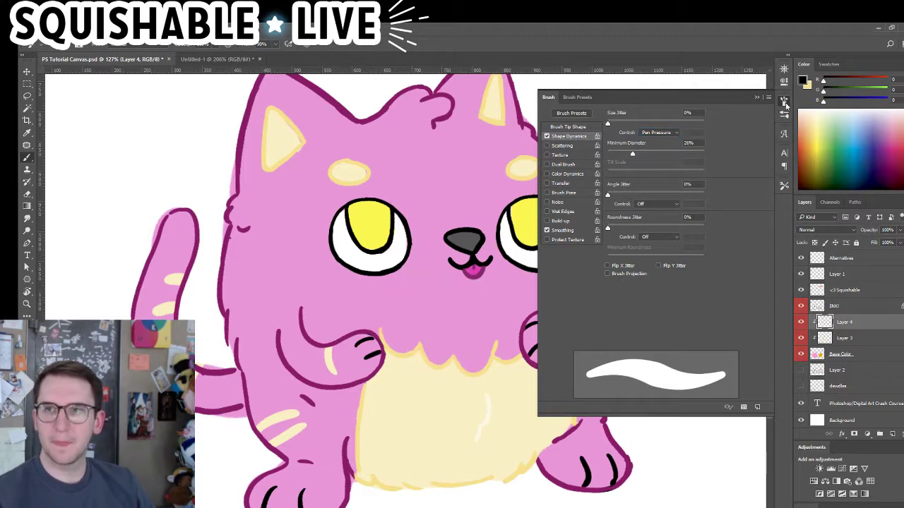
{"action": "left_click", "coordinate": [784, 103]}
Try broad black strokes across the cat on the clipped layer to demonstrate the clipping mask, and undo them
{"action": "key", "text": "n"}
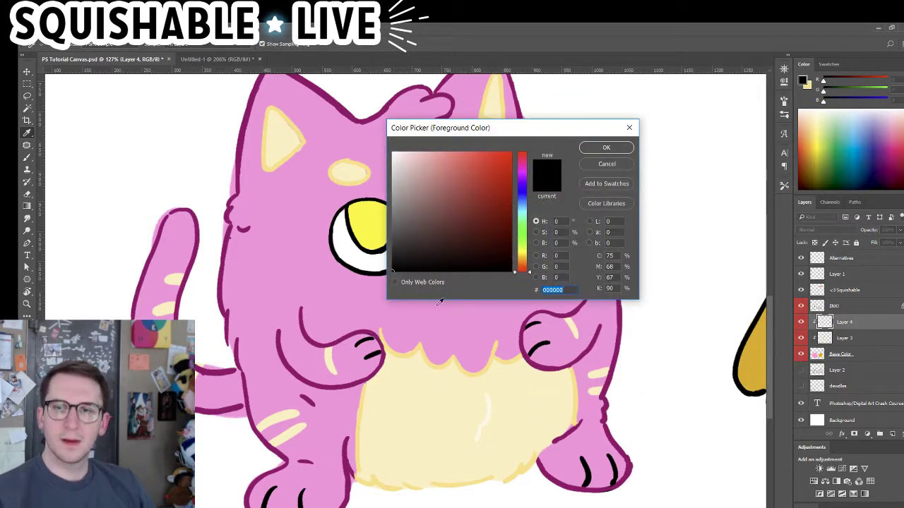
{"action": "left_click", "coordinate": [608, 150]}
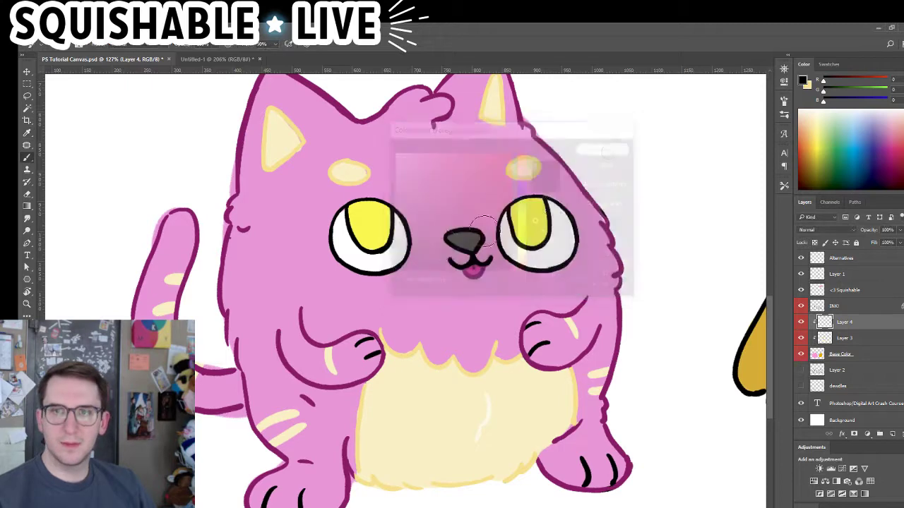
{"action": "mouse_move", "coordinate": [375, 256]}
{"action": "left_mouse_down"}
{"action": "mouse_move", "coordinate": [656, 190]}
{"action": "mouse_move", "coordinate": [449, 186]}
{"action": "mouse_move", "coordinate": [582, 204]}
{"action": "mouse_move", "coordinate": [139, 216]}
{"action": "mouse_move", "coordinate": [403, 134]}
{"action": "mouse_move", "coordinate": [738, 117]}
{"action": "mouse_move", "coordinate": [347, 220]}
{"action": "mouse_move", "coordinate": [643, 211]}
{"action": "mouse_move", "coordinate": [651, 289]}
{"action": "mouse_move", "coordinate": [757, 348]}
{"action": "mouse_move", "coordinate": [674, 366]}
{"action": "mouse_move", "coordinate": [583, 254]}
{"action": "left_mouse_up"}
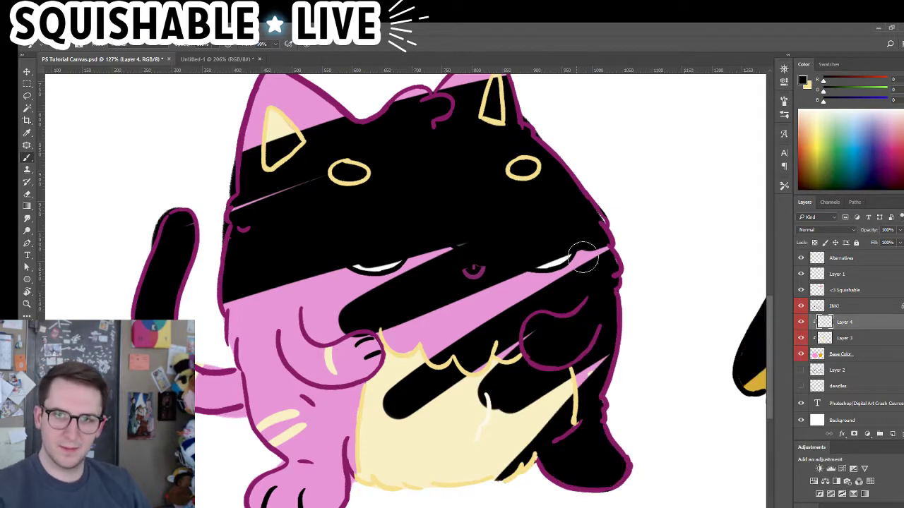
{"action": "key", "text": "ctrl+z"}
Pick a saturated purple with RGB 214, 75, 209 as the foreground color for shading the pink fur
{"action": "mouse_move", "coordinate": [476, 386]}
{"action": "left_mouse_down"}
{"action": "mouse_move", "coordinate": [497, 366]}
{"action": "mouse_move", "coordinate": [499, 389]}
{"action": "left_mouse_up"}
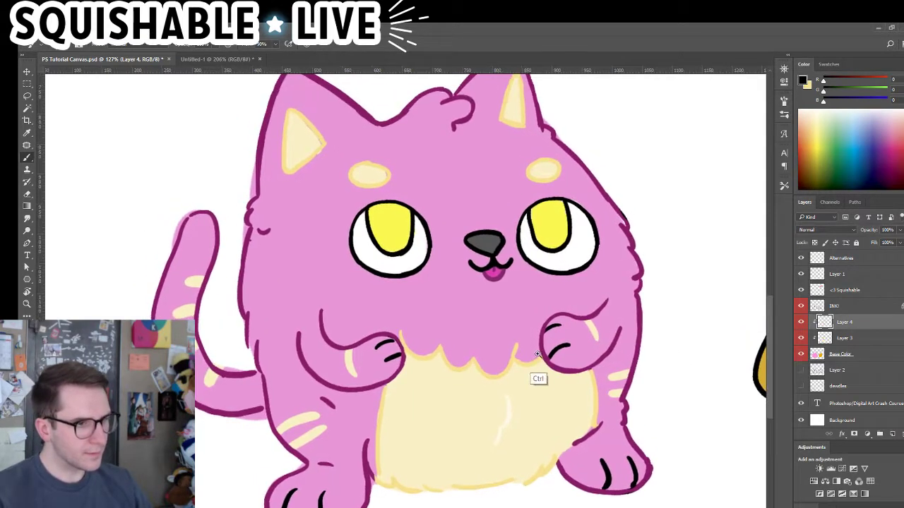
{"action": "scroll", "coordinate": [540, 378], "scroll_direction": "down", "scroll_amount": 3}
{"action": "scroll", "coordinate": [500, 328], "scroll_direction": "up", "scroll_amount": 1}
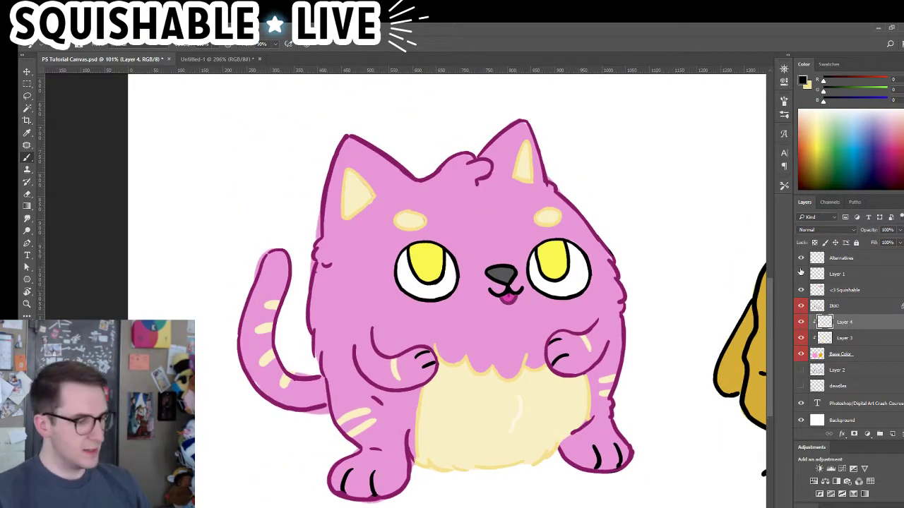
{"action": "left_click", "coordinate": [802, 81]}
{"action": "mouse_move", "coordinate": [475, 186]}
{"action": "left_mouse_down"}
{"action": "mouse_move", "coordinate": [478, 214]}
{"action": "mouse_move", "coordinate": [509, 241]}
{"action": "left_mouse_up"}
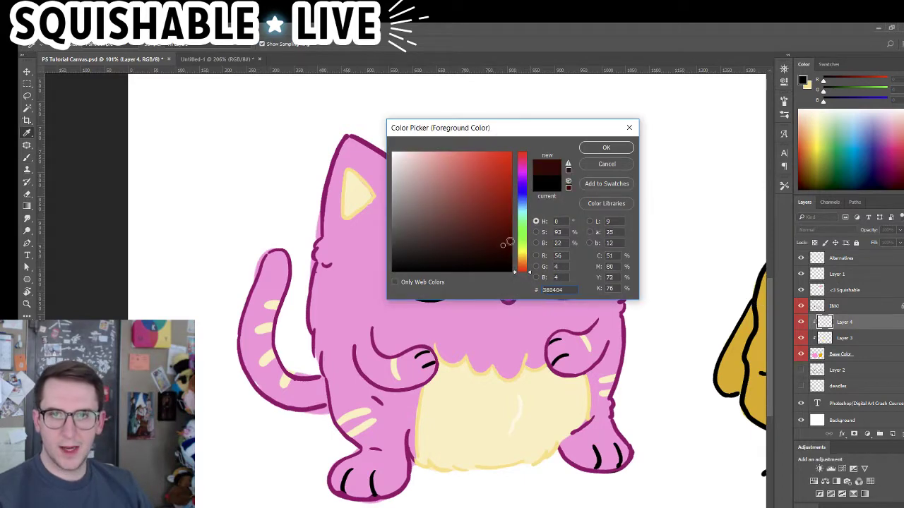
{"action": "mouse_move", "coordinate": [521, 210]}
{"action": "left_mouse_down"}
{"action": "mouse_move", "coordinate": [521, 195]}
{"action": "mouse_move", "coordinate": [473, 152]}
{"action": "mouse_move", "coordinate": [519, 193]}
{"action": "mouse_move", "coordinate": [541, 185]}
{"action": "left_mouse_up"}
{"action": "left_click", "coordinate": [401, 283]}
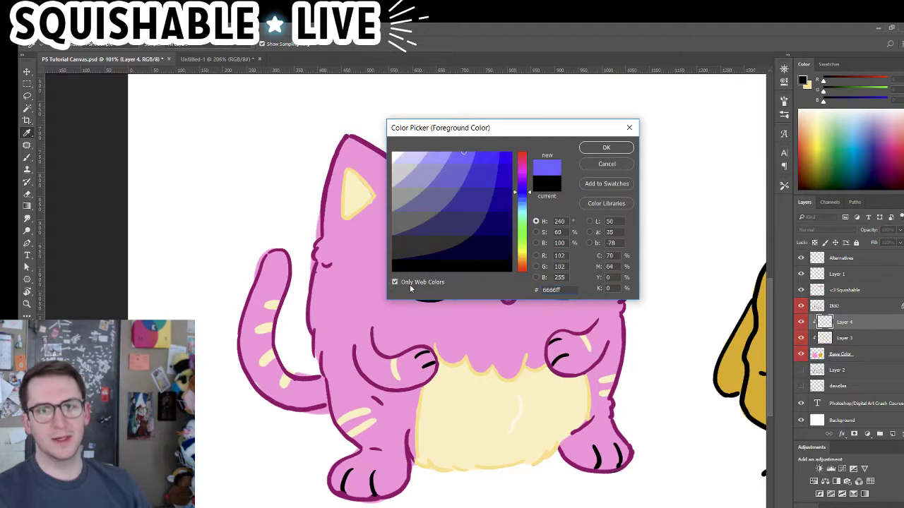
{"action": "left_click", "coordinate": [384, 281]}
{"action": "left_click", "coordinate": [395, 281]}
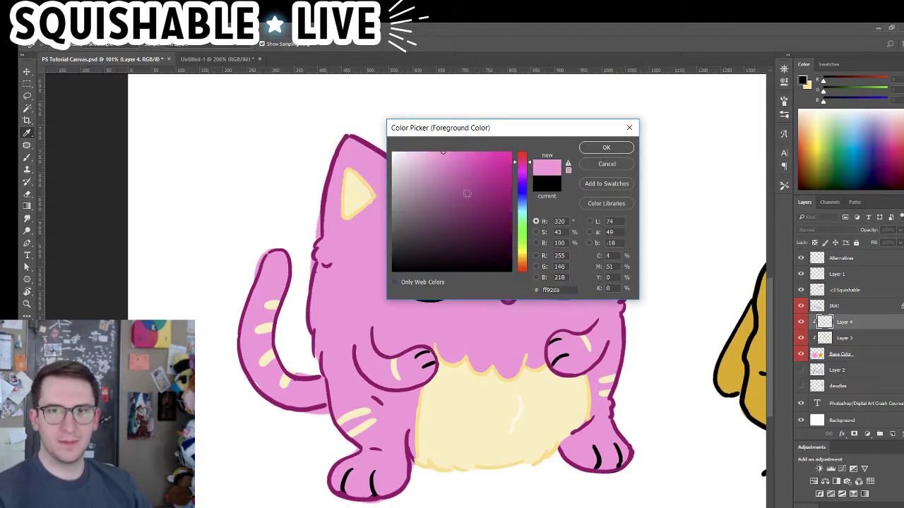
{"action": "left_click_drag", "start_coordinate": [528, 168], "coordinate": [525, 177]}
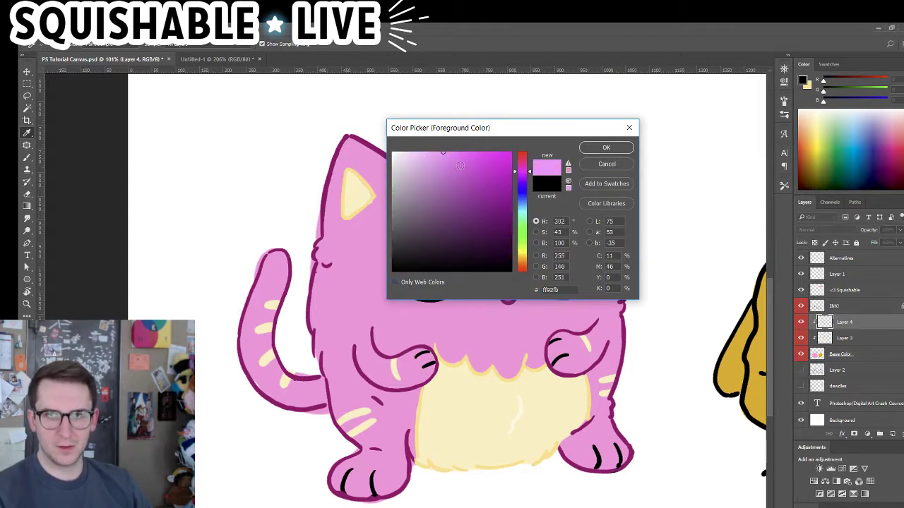
{"action": "left_click_drag", "start_coordinate": [459, 165], "coordinate": [475, 163]}
{"action": "left_click", "coordinate": [610, 147]}
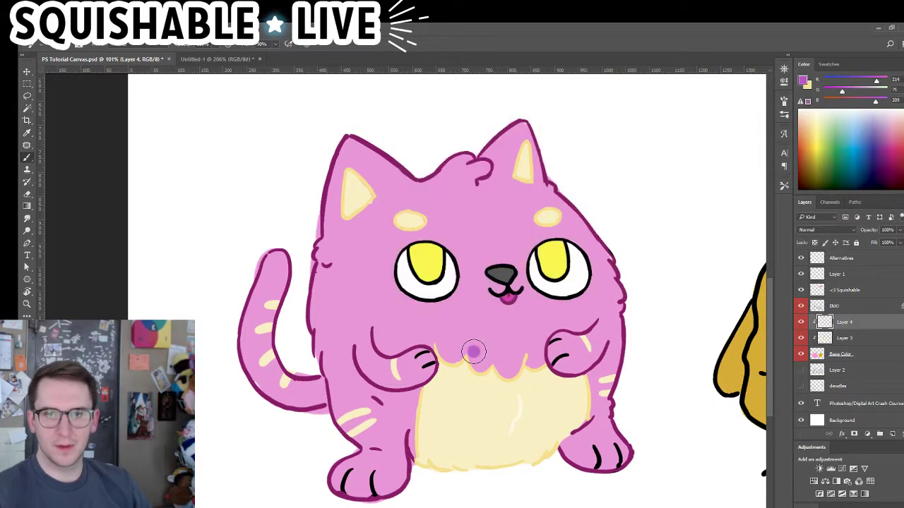
{"action": "mouse_move", "coordinate": [473, 351]}
{"action": "left_mouse_down"}
{"action": "mouse_move", "coordinate": [554, 329]}
{"action": "mouse_move", "coordinate": [534, 373]}
{"action": "left_mouse_up"}
{"action": "key", "text": "ctrl+z"}
{"action": "mouse_move", "coordinate": [585, 315]}
{"action": "left_mouse_down"}
{"action": "mouse_move", "coordinate": [571, 390]}
{"action": "mouse_move", "coordinate": [605, 384]}
{"action": "left_mouse_up"}
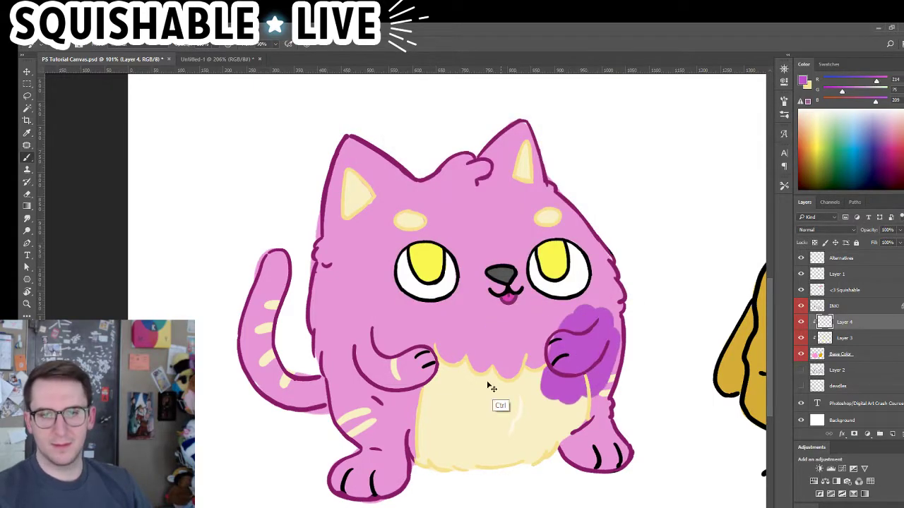
{"action": "key", "text": "ctrl+z"}
{"action": "mouse_move", "coordinate": [358, 354]}
{"action": "left_mouse_down"}
{"action": "mouse_move", "coordinate": [399, 379]}
{"action": "mouse_move", "coordinate": [413, 370]}
{"action": "left_mouse_up"}
{"action": "key", "text": "ctrl+z"}
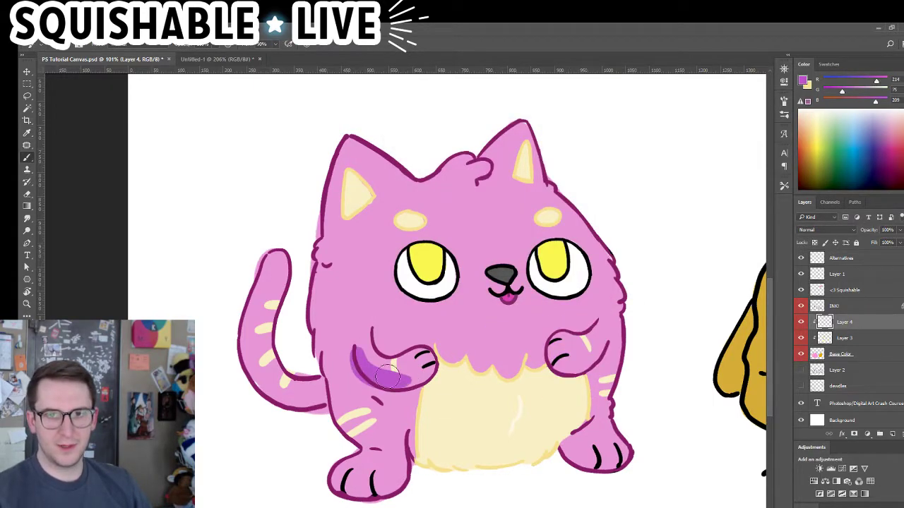
{"action": "key", "text": "ctrl+z"}
Paint purple shadows on the clipped layer along the undersides of the cat's two arms and both feet
{"action": "left_click_drag", "start_coordinate": [359, 350], "coordinate": [424, 376]}
{"action": "left_click_drag", "start_coordinate": [542, 364], "coordinate": [592, 358]}
{"action": "left_click_drag", "start_coordinate": [580, 446], "coordinate": [625, 459]}
{"action": "key", "text": "ctrl+z"}
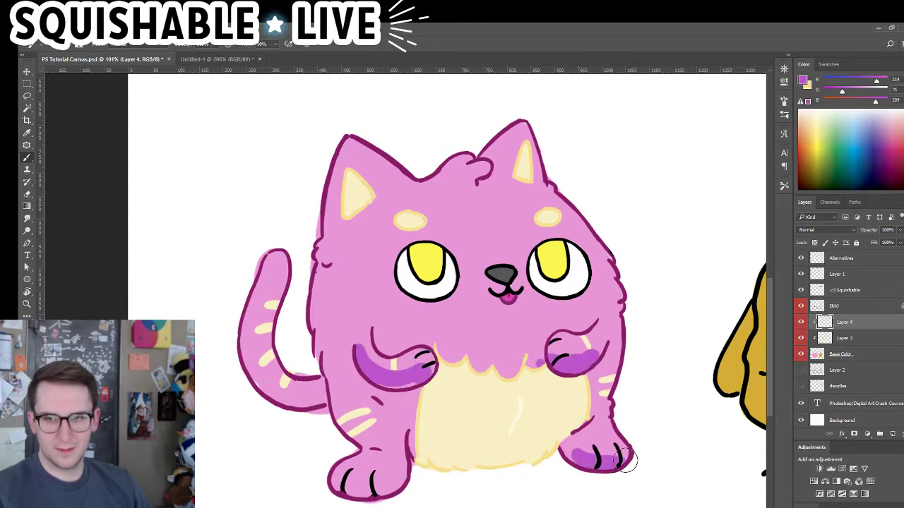
{"action": "left_click_drag", "start_coordinate": [337, 482], "coordinate": [401, 473]}
{"action": "key", "text": "ctrl+z"}
{"action": "mouse_move", "coordinate": [348, 490]}
{"action": "left_mouse_down"}
{"action": "mouse_move", "coordinate": [389, 477]}
{"action": "mouse_move", "coordinate": [333, 486]}
{"action": "mouse_move", "coordinate": [407, 453]}
{"action": "left_mouse_up"}
Shade the underside of the tail, the fur below the tail-side ear, and the inside of the head curl in purple
{"action": "left_click_drag", "start_coordinate": [258, 369], "coordinate": [341, 394]}
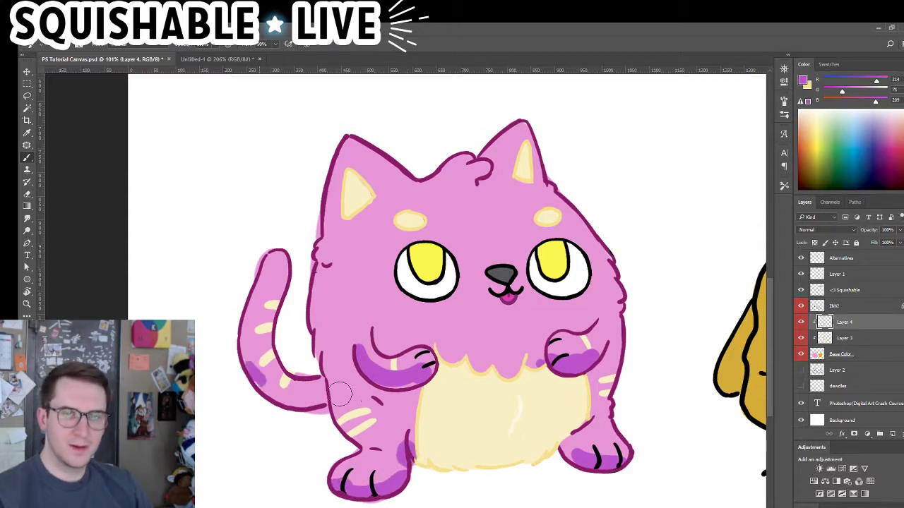
{"action": "key", "text": "ctrl+z"}
{"action": "left_click_drag", "start_coordinate": [249, 366], "coordinate": [321, 401]}
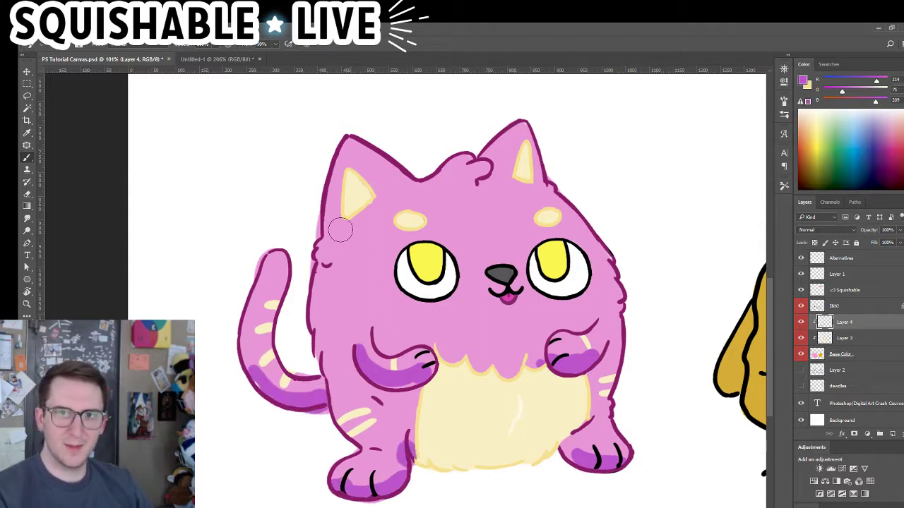
{"action": "left_click_drag", "start_coordinate": [337, 231], "coordinate": [328, 241]}
{"action": "left_click_drag", "start_coordinate": [484, 182], "coordinate": [482, 180]}
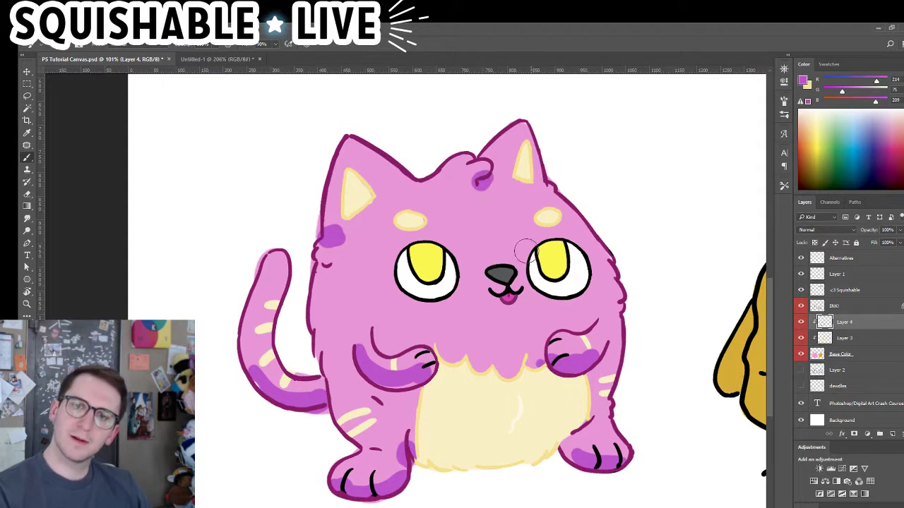
Paint purple patches beneath both eyes and extend the bird-side arm's shadow across the chest fur beside the paw
{"action": "left_click_drag", "start_coordinate": [533, 311], "coordinate": [577, 307]}
{"action": "key", "text": "ctrl+z"}
{"action": "left_click_drag", "start_coordinate": [413, 309], "coordinate": [419, 314]}
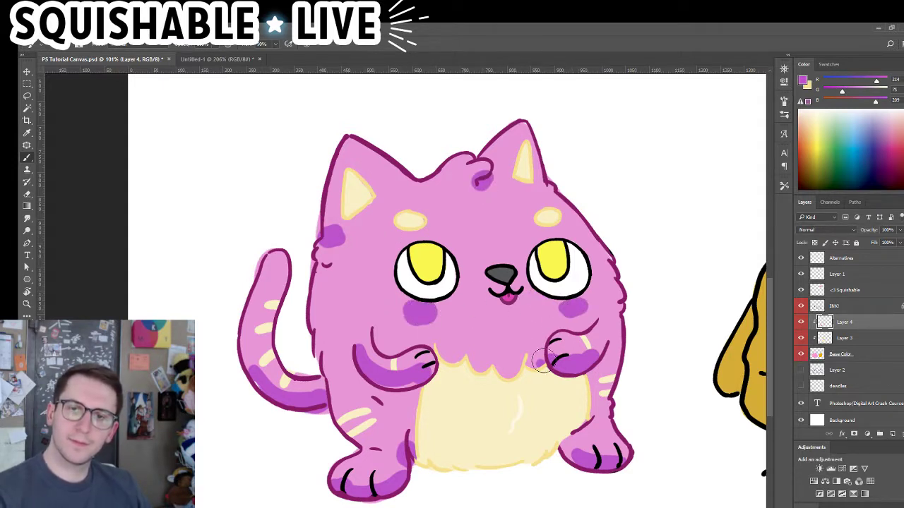
{"action": "left_click_drag", "start_coordinate": [523, 369], "coordinate": [563, 368]}
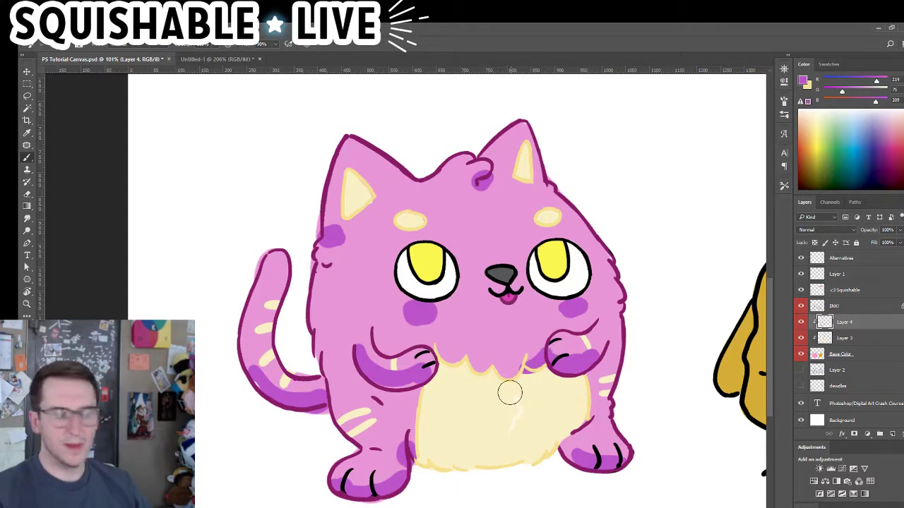
Set the foreground color to tan, RGB 247, 191, 124, and paint a shadow along the bird-side lower edge of the cream belly
{"action": "key", "text": "n"}
{"action": "left_click", "coordinate": [556, 400]}
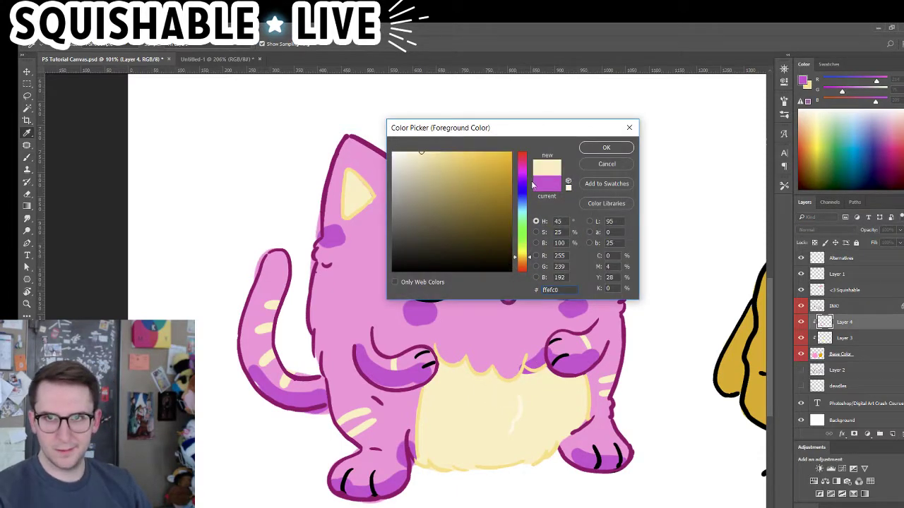
{"action": "left_click_drag", "start_coordinate": [527, 259], "coordinate": [527, 262]}
{"action": "left_click", "coordinate": [453, 154]}
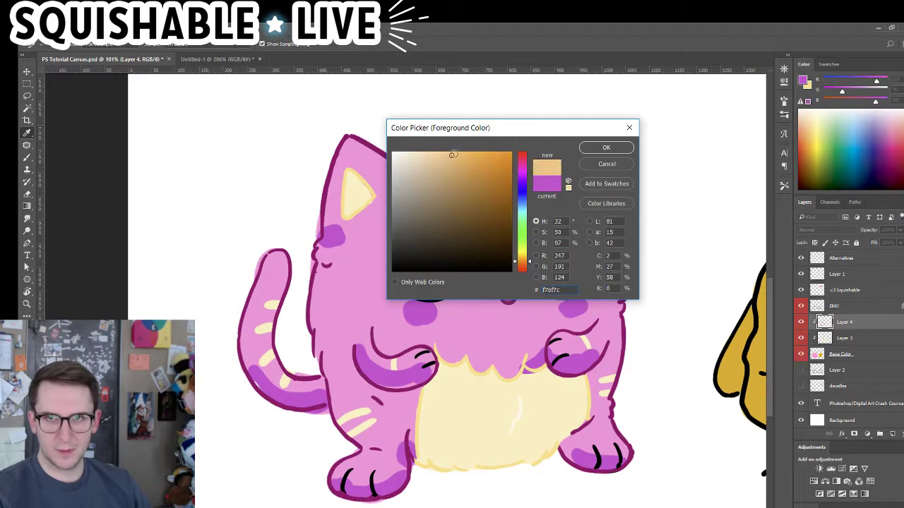
{"action": "left_click", "coordinate": [606, 147]}
{"action": "mouse_move", "coordinate": [522, 416]}
{"action": "left_mouse_down"}
{"action": "mouse_move", "coordinate": [515, 403]}
{"action": "mouse_move", "coordinate": [529, 406]}
{"action": "mouse_move", "coordinate": [545, 430]}
{"action": "mouse_move", "coordinate": [574, 405]}
{"action": "mouse_move", "coordinate": [538, 437]}
{"action": "mouse_move", "coordinate": [528, 430]}
{"action": "mouse_move", "coordinate": [518, 454]}
{"action": "mouse_move", "coordinate": [570, 389]}
{"action": "mouse_move", "coordinate": [564, 413]}
{"action": "mouse_move", "coordinate": [561, 393]}
{"action": "mouse_move", "coordinate": [525, 430]}
{"action": "mouse_move", "coordinate": [572, 408]}
{"action": "left_mouse_up"}
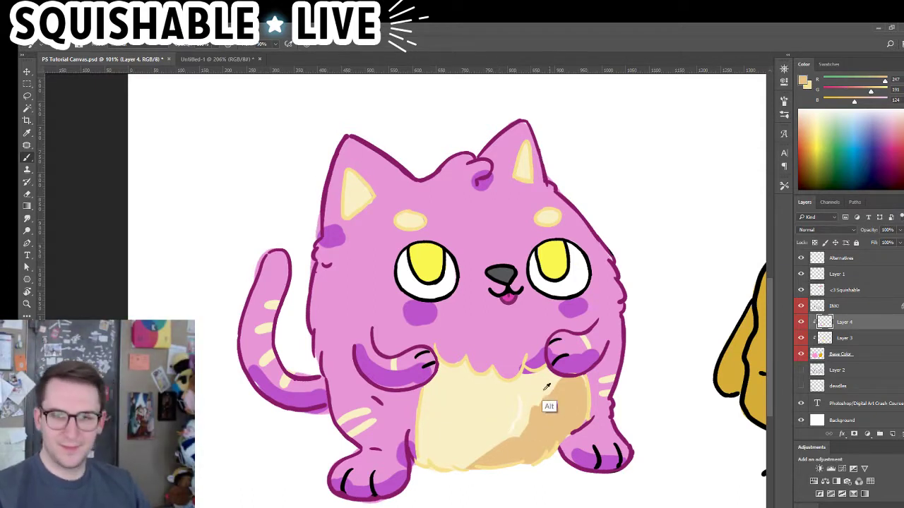
Sample the belly's cream color and paint over the tan shadow's inner edge to trim it into a smooth curve
{"action": "left_click", "coordinate": [509, 437], "text": "alt"}
{"action": "left_click_drag", "start_coordinate": [520, 442], "coordinate": [551, 412]}
{"action": "key", "text": "ctrl+z"}
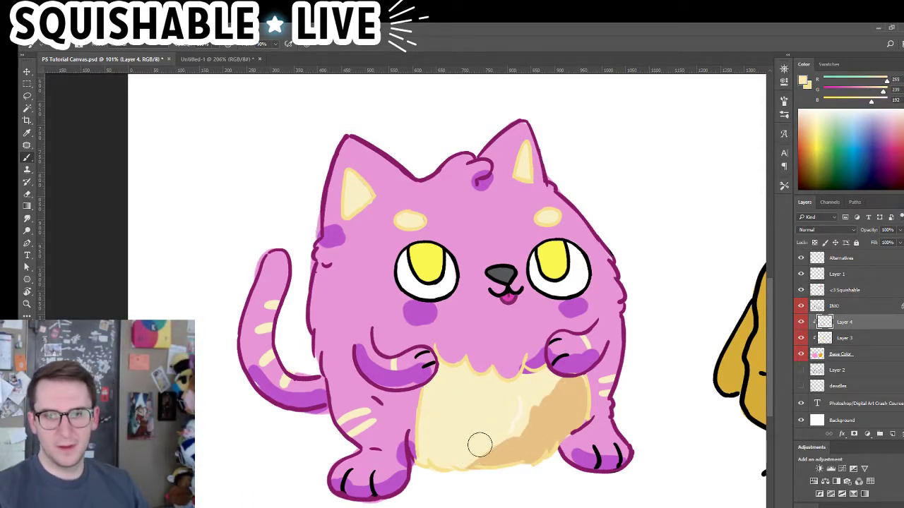
{"action": "mouse_move", "coordinate": [481, 446]}
{"action": "left_mouse_down"}
{"action": "mouse_move", "coordinate": [503, 442]}
{"action": "mouse_move", "coordinate": [556, 379]}
{"action": "left_mouse_up"}
{"action": "left_click", "coordinate": [560, 448], "text": "alt"}
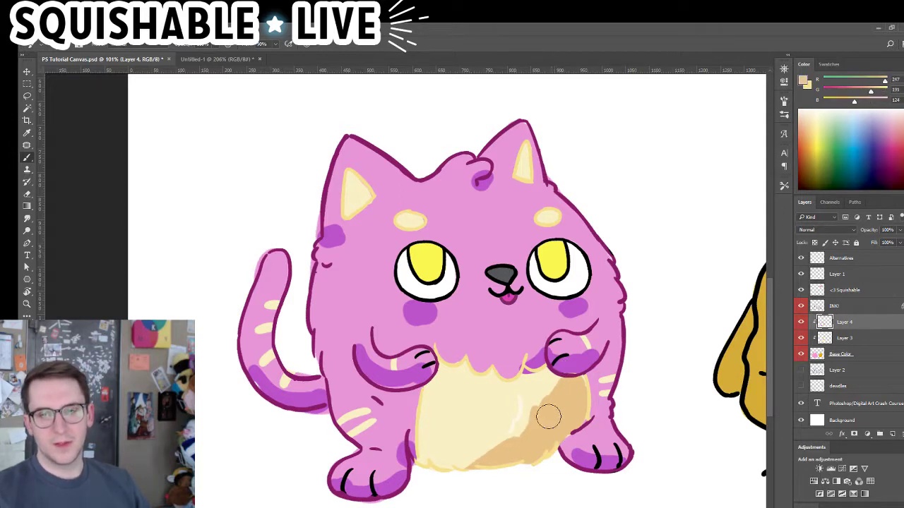
{"action": "left_click", "coordinate": [534, 393], "text": "alt"}
{"action": "left_click_drag", "start_coordinate": [507, 446], "coordinate": [477, 460]}
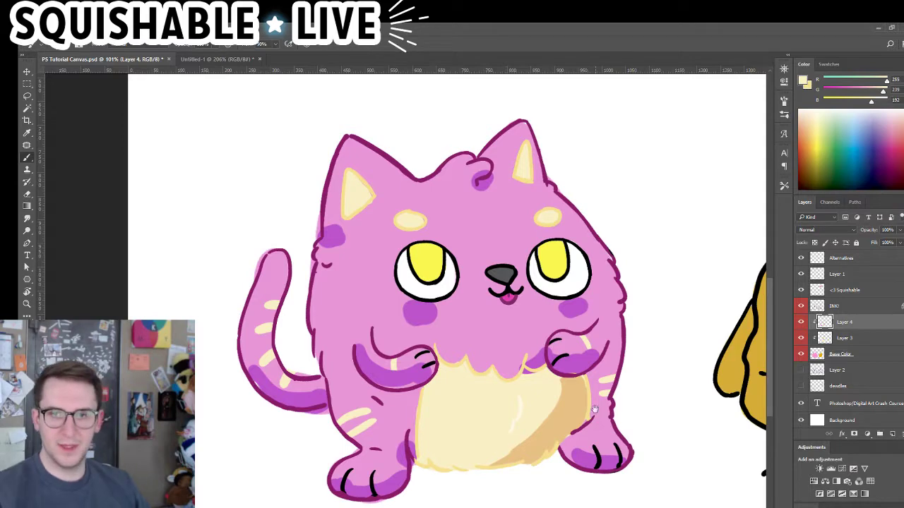
{"action": "left_click_drag", "start_coordinate": [579, 437], "coordinate": [509, 411]}
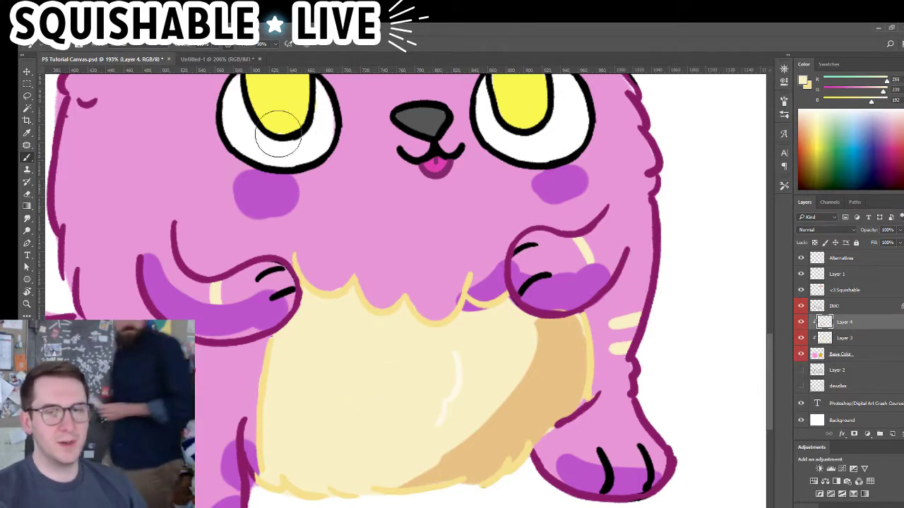
{"action": "left_click", "coordinate": [784, 117]}
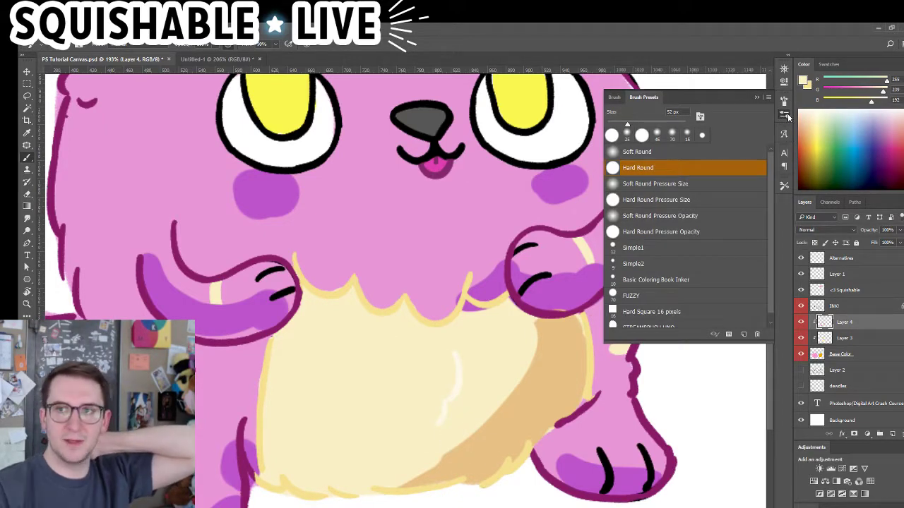
{"action": "left_click", "coordinate": [784, 116]}
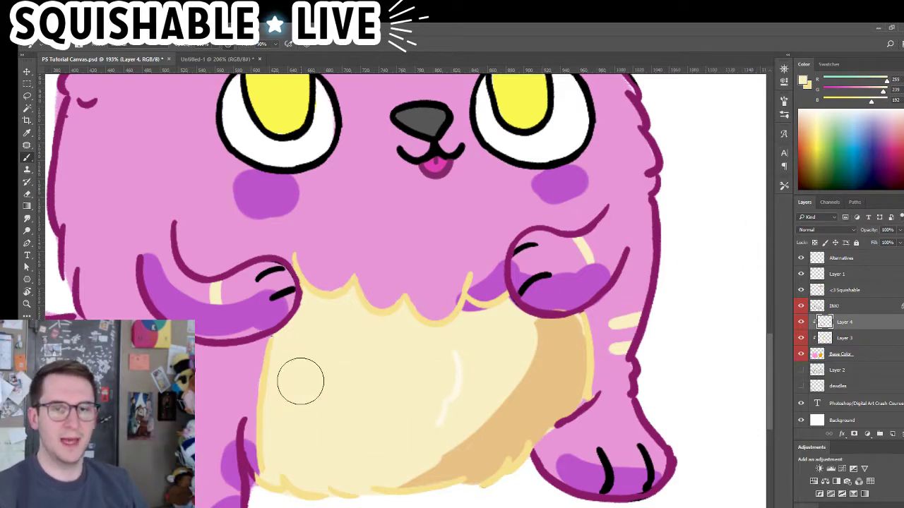
{"action": "left_click", "coordinate": [531, 395], "text": "alt"}
{"action": "mouse_move", "coordinate": [443, 373]}
{"action": "left_mouse_down"}
{"action": "mouse_move", "coordinate": [381, 379]}
{"action": "mouse_move", "coordinate": [351, 350]}
{"action": "mouse_move", "coordinate": [302, 396]}
{"action": "mouse_move", "coordinate": [328, 420]}
{"action": "mouse_move", "coordinate": [374, 402]}
{"action": "left_mouse_up"}
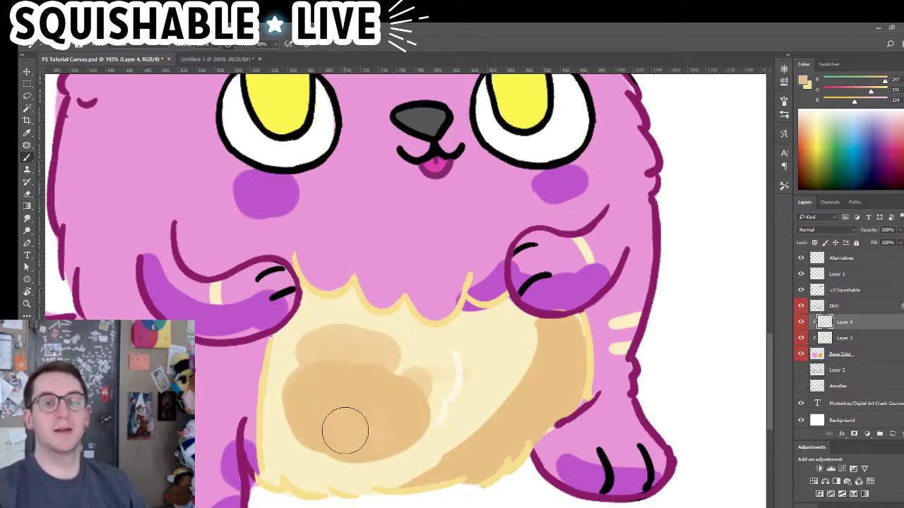
{"action": "key", "text": "ctrl+z"}
{"action": "mouse_move", "coordinate": [313, 368]}
{"action": "left_mouse_down"}
{"action": "mouse_move", "coordinate": [337, 406]}
{"action": "mouse_move", "coordinate": [413, 419]}
{"action": "mouse_move", "coordinate": [450, 384]}
{"action": "mouse_move", "coordinate": [387, 370]}
{"action": "mouse_move", "coordinate": [336, 410]}
{"action": "mouse_move", "coordinate": [362, 448]}
{"action": "mouse_move", "coordinate": [385, 433]}
{"action": "mouse_move", "coordinate": [384, 371]}
{"action": "mouse_move", "coordinate": [353, 344]}
{"action": "left_mouse_up"}
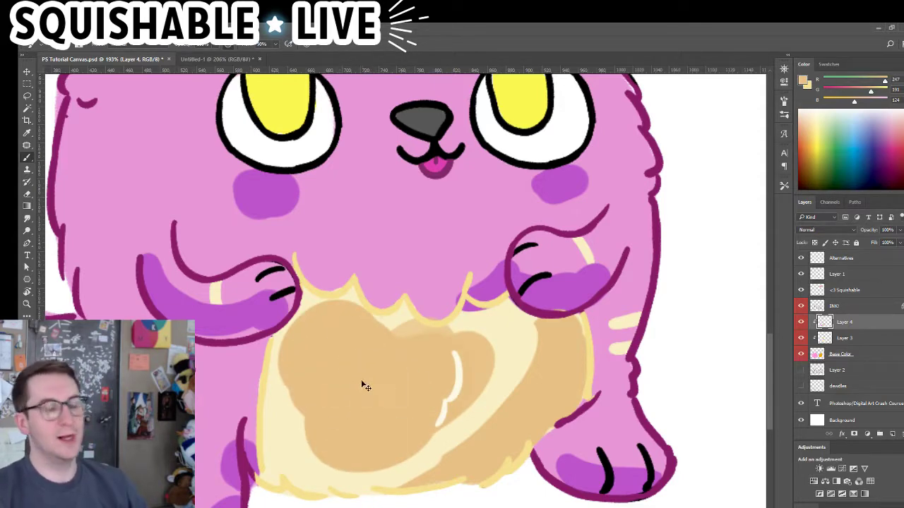
{"action": "key", "text": "ctrl+z"}
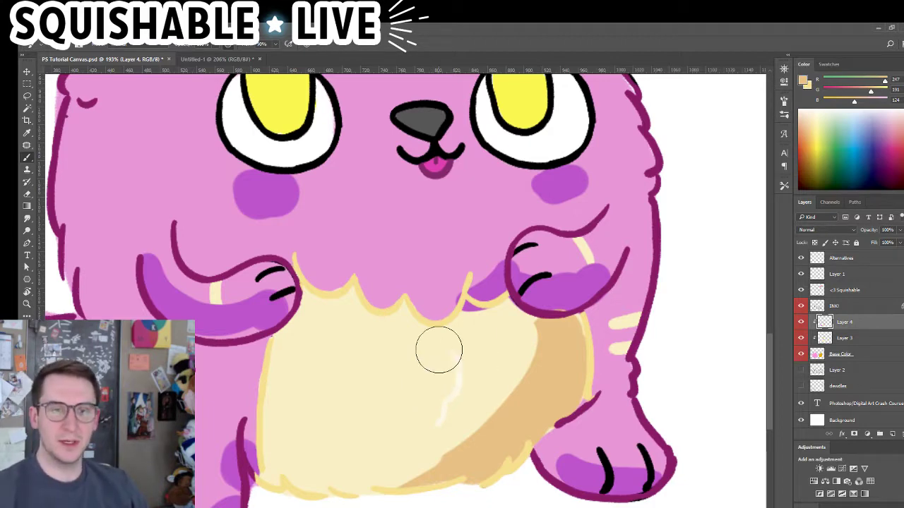
Sample intermediate tones and paint progressively lighter bands between the tan belly shadow and the cream fur
{"action": "left_click", "coordinate": [532, 392], "text": "alt"}
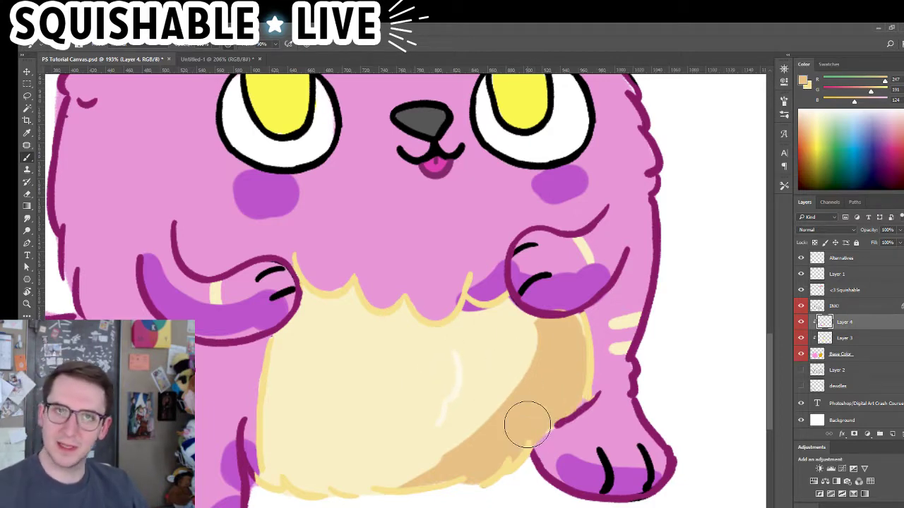
{"action": "left_click", "coordinate": [537, 386], "text": "alt"}
{"action": "mouse_move", "coordinate": [535, 337]}
{"action": "left_mouse_down"}
{"action": "mouse_move", "coordinate": [521, 384]}
{"action": "mouse_move", "coordinate": [418, 468]}
{"action": "left_mouse_up"}
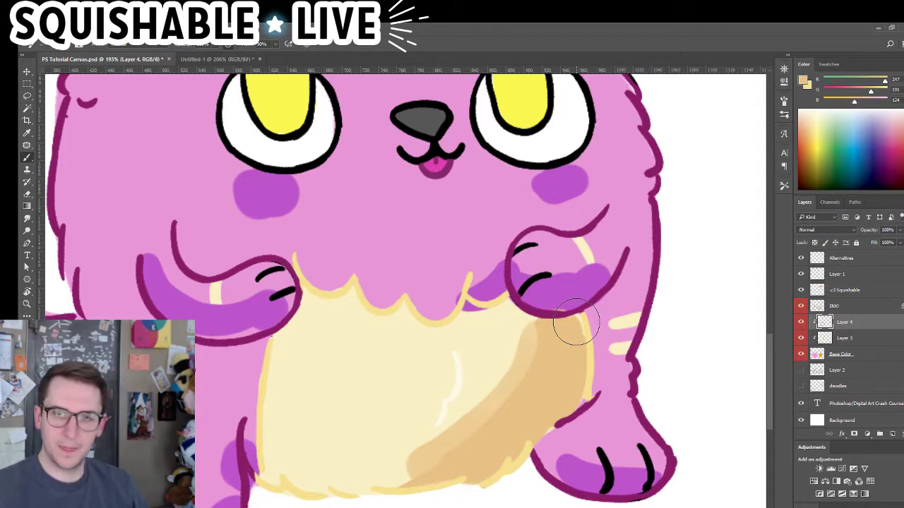
{"action": "key", "text": "alt"}
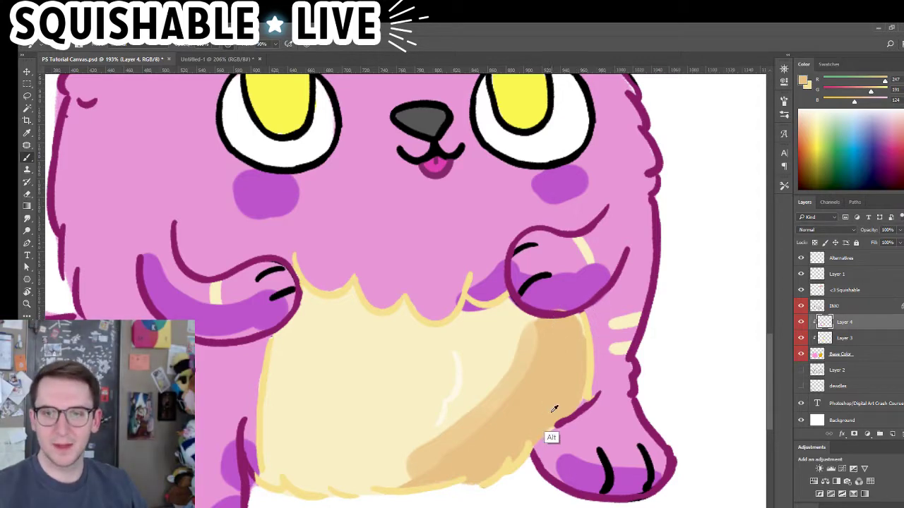
{"action": "left_click_drag", "start_coordinate": [474, 413], "coordinate": [485, 404]}
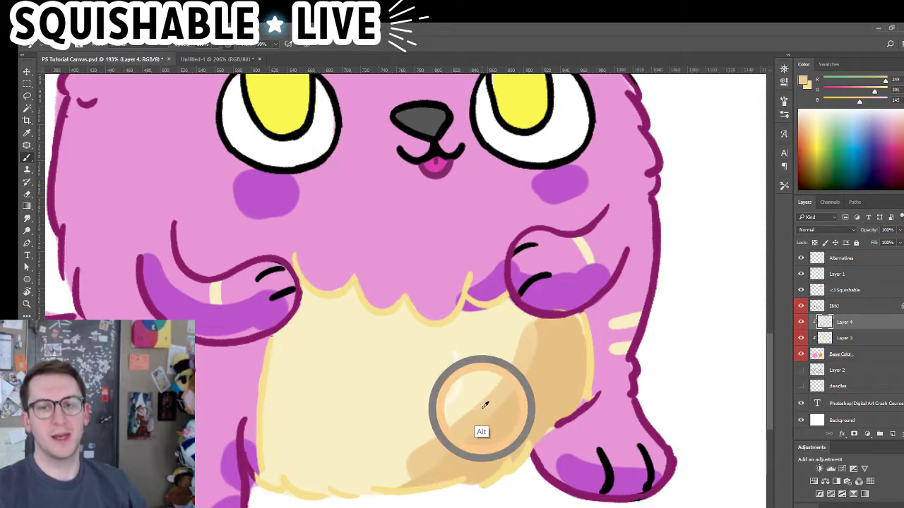
{"action": "mouse_move", "coordinate": [518, 339]}
{"action": "left_mouse_down"}
{"action": "mouse_move", "coordinate": [443, 425]}
{"action": "mouse_move", "coordinate": [402, 448]}
{"action": "left_mouse_up"}
{"action": "key", "text": "alt"}
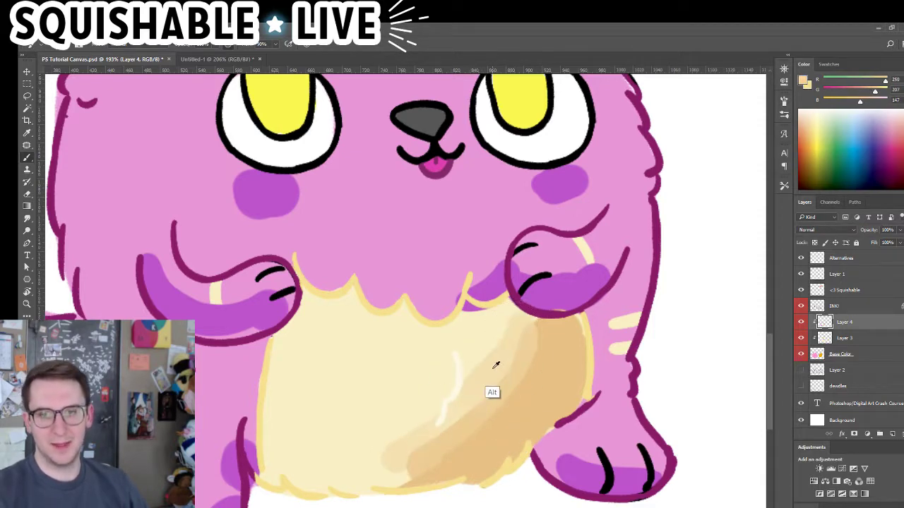
{"action": "left_click_drag", "start_coordinate": [495, 364], "coordinate": [469, 382]}
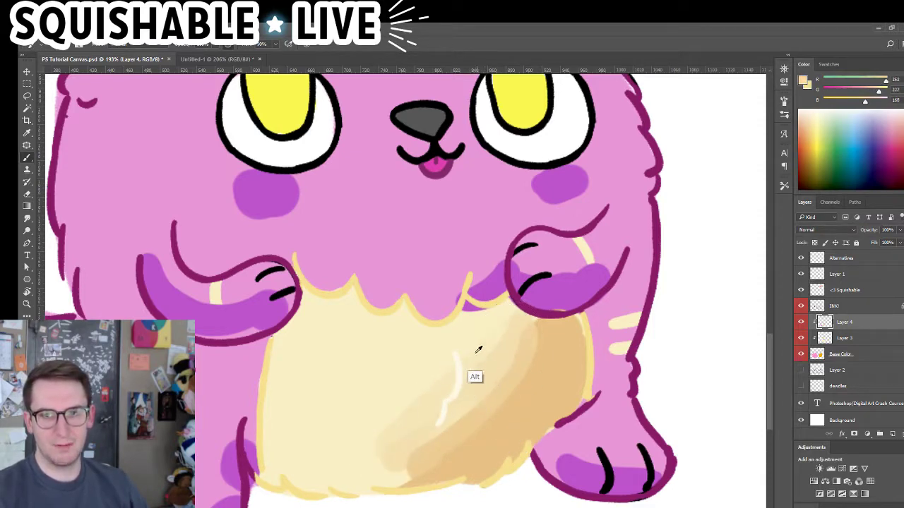
Soften the hard edges between the belly's tonal bands by repeatedly sampling neighboring tans and brushing across them
{"action": "mouse_move", "coordinate": [478, 350]}
{"action": "left_mouse_down"}
{"action": "mouse_move", "coordinate": [359, 432]}
{"action": "mouse_move", "coordinate": [571, 394]}
{"action": "mouse_move", "coordinate": [524, 478]}
{"action": "mouse_move", "coordinate": [532, 388]}
{"action": "mouse_move", "coordinate": [468, 429]}
{"action": "mouse_move", "coordinate": [471, 422]}
{"action": "mouse_move", "coordinate": [474, 439]}
{"action": "mouse_move", "coordinate": [521, 400]}
{"action": "left_mouse_up"}
{"action": "key", "text": "ctrl+z"}
{"action": "mouse_move", "coordinate": [423, 478]}
{"action": "left_mouse_down"}
{"action": "mouse_move", "coordinate": [540, 376]}
{"action": "mouse_move", "coordinate": [427, 472]}
{"action": "mouse_move", "coordinate": [510, 415]}
{"action": "mouse_move", "coordinate": [484, 429]}
{"action": "mouse_move", "coordinate": [520, 403]}
{"action": "mouse_move", "coordinate": [528, 382]}
{"action": "mouse_move", "coordinate": [509, 367]}
{"action": "mouse_move", "coordinate": [507, 386]}
{"action": "mouse_move", "coordinate": [497, 375]}
{"action": "mouse_move", "coordinate": [481, 410]}
{"action": "mouse_move", "coordinate": [427, 440]}
{"action": "mouse_move", "coordinate": [472, 414]}
{"action": "left_mouse_up"}
{"action": "key", "text": "ctrl+z"}
{"action": "left_click", "coordinate": [513, 408], "text": "alt"}
{"action": "left_click", "coordinate": [520, 384], "text": "alt"}
{"action": "left_click", "coordinate": [455, 423], "text": "alt"}
{"action": "left_click", "coordinate": [429, 448], "text": "alt"}
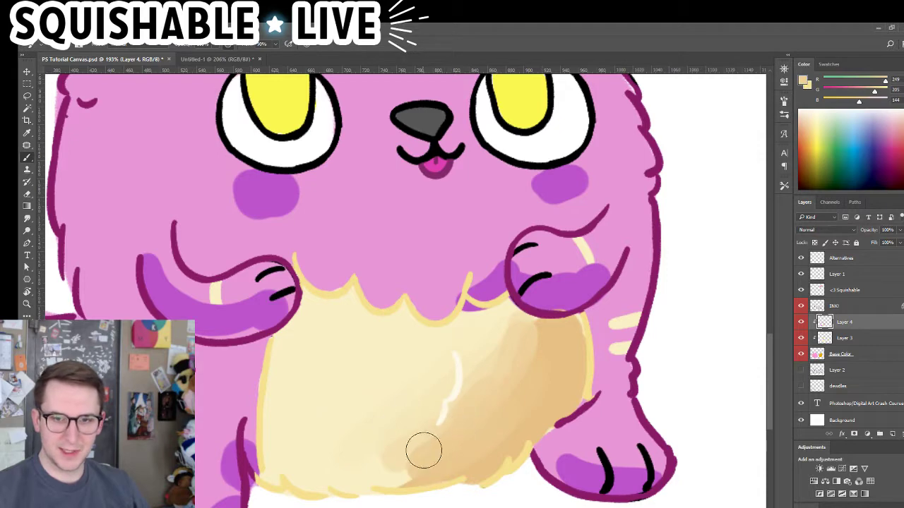
Blend the lower tail-side end of the belly shadow into the cream with sampled light tans
{"action": "left_click_drag", "start_coordinate": [423, 451], "coordinate": [406, 476]}
{"action": "left_click", "coordinate": [403, 440], "text": "alt"}
{"action": "left_click_drag", "start_coordinate": [405, 444], "coordinate": [385, 464]}
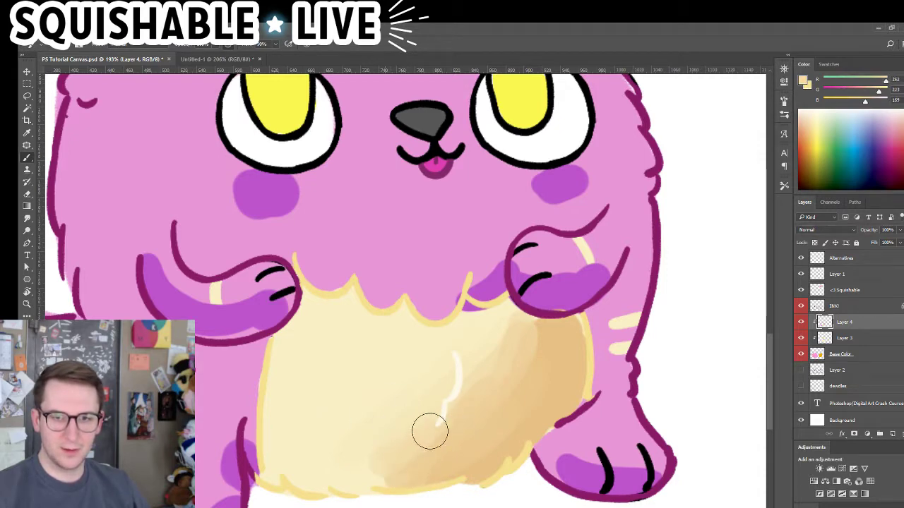
{"action": "left_click", "coordinate": [412, 429], "text": "alt"}
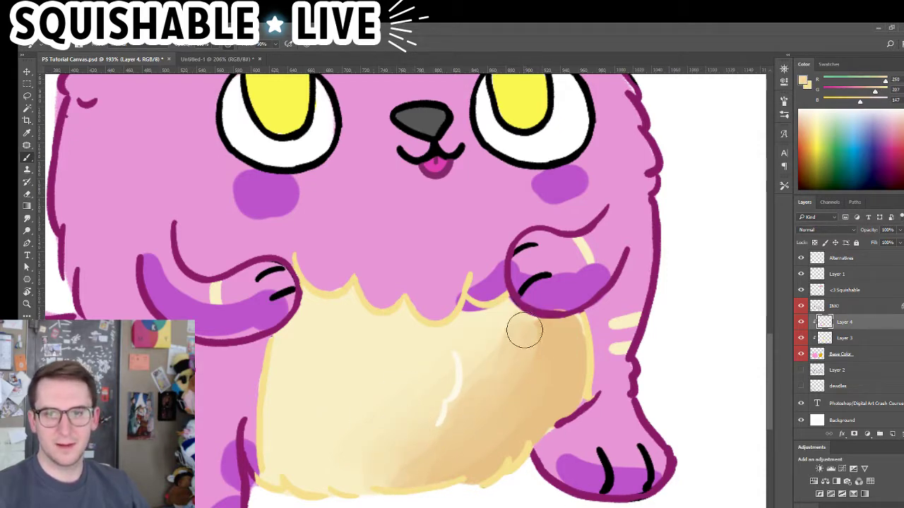
Blend the top of the belly shadow beneath the bird-side paw using sampled tan tones
{"action": "mouse_move", "coordinate": [524, 331]}
{"action": "left_mouse_down"}
{"action": "mouse_move", "coordinate": [558, 350]}
{"action": "mouse_move", "coordinate": [538, 347]}
{"action": "mouse_move", "coordinate": [551, 377]}
{"action": "left_mouse_up"}
{"action": "left_click", "coordinate": [551, 330], "text": "alt"}
{"action": "left_click", "coordinate": [560, 339], "text": "alt"}
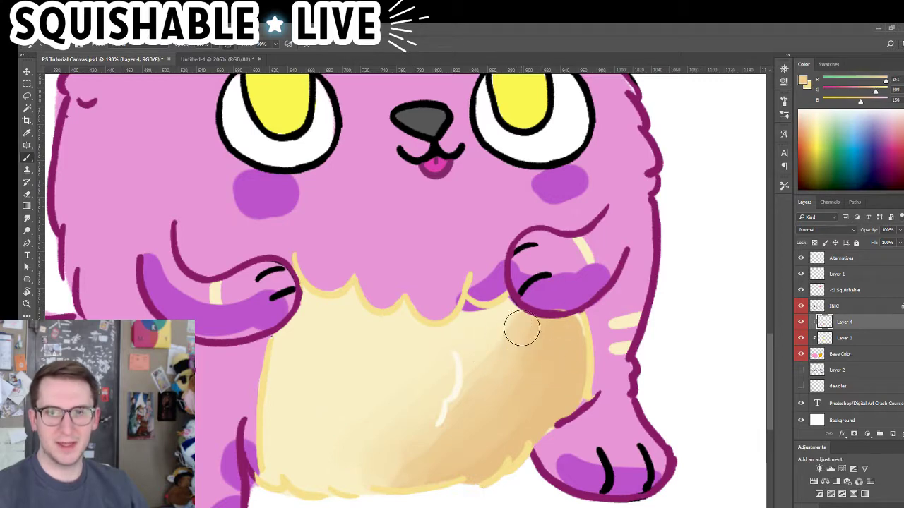
{"action": "left_click", "coordinate": [526, 354], "text": "alt"}
{"action": "left_click", "coordinate": [544, 337], "text": "alt"}
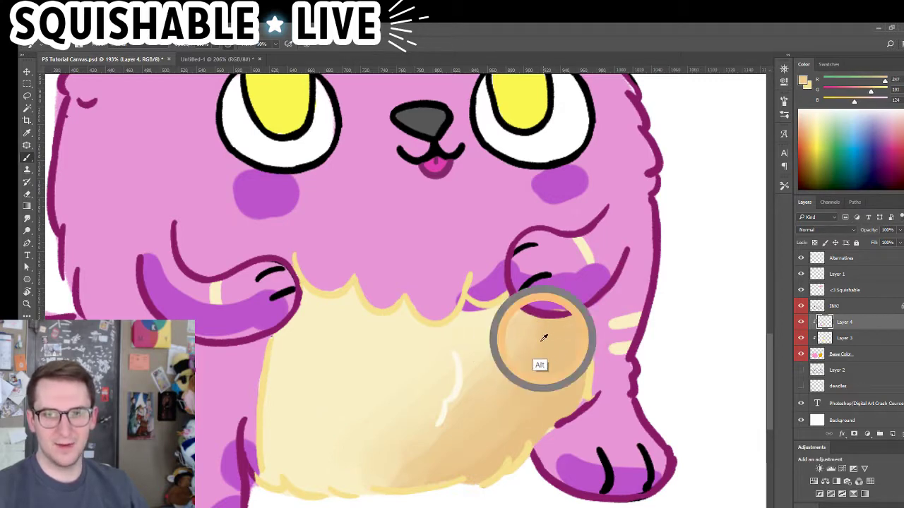
{"action": "mouse_move", "coordinate": [523, 330]}
{"action": "left_mouse_down"}
{"action": "mouse_move", "coordinate": [518, 362]}
{"action": "mouse_move", "coordinate": [539, 328]}
{"action": "mouse_move", "coordinate": [540, 359]}
{"action": "left_mouse_up"}
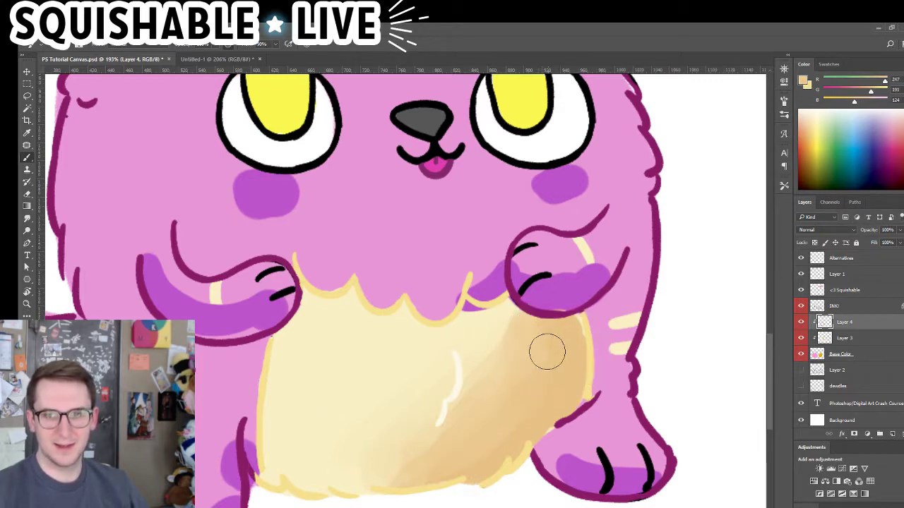
Smooth the shadow's transition around the white belly highlight and along the lower belly with sampled cream and tan tones
{"action": "left_click", "coordinate": [428, 373], "text": "alt"}
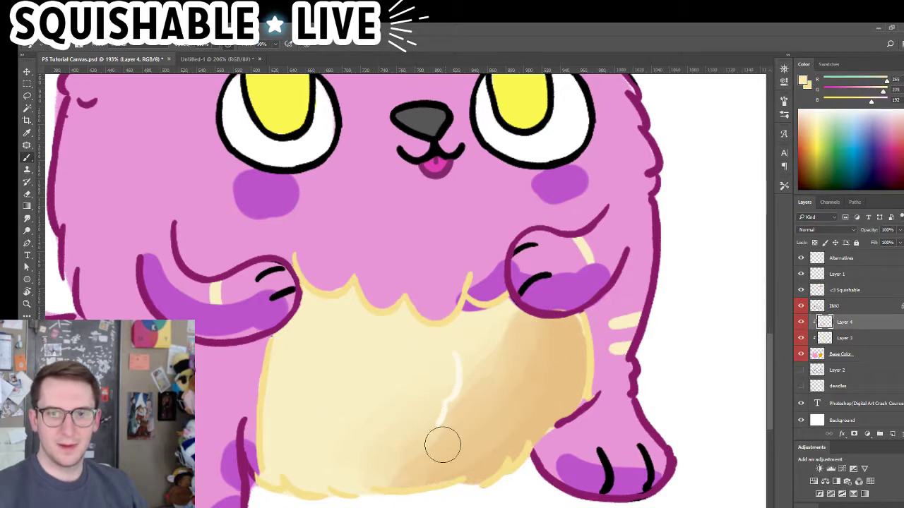
{"action": "left_click", "coordinate": [480, 348], "text": "alt"}
{"action": "left_click", "coordinate": [477, 373], "text": "alt"}
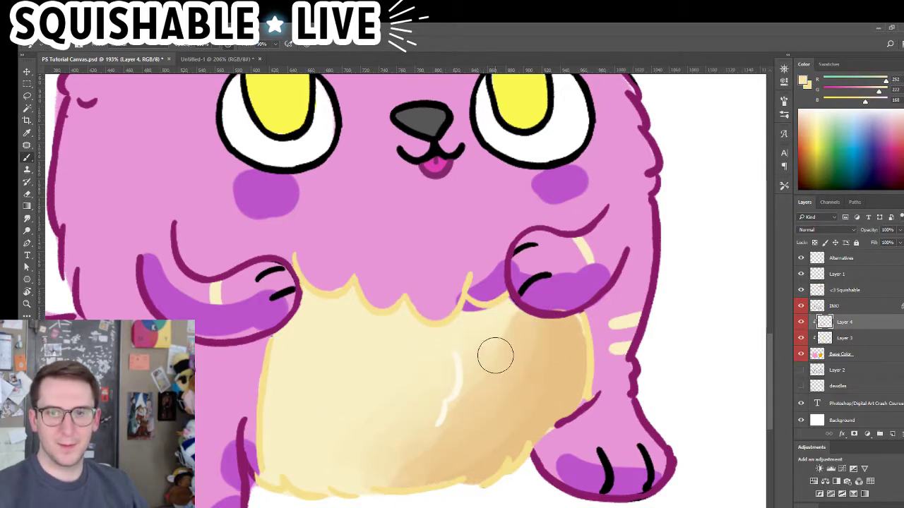
{"action": "left_click", "coordinate": [495, 357], "text": "alt"}
{"action": "left_click", "coordinate": [429, 431], "text": "alt"}
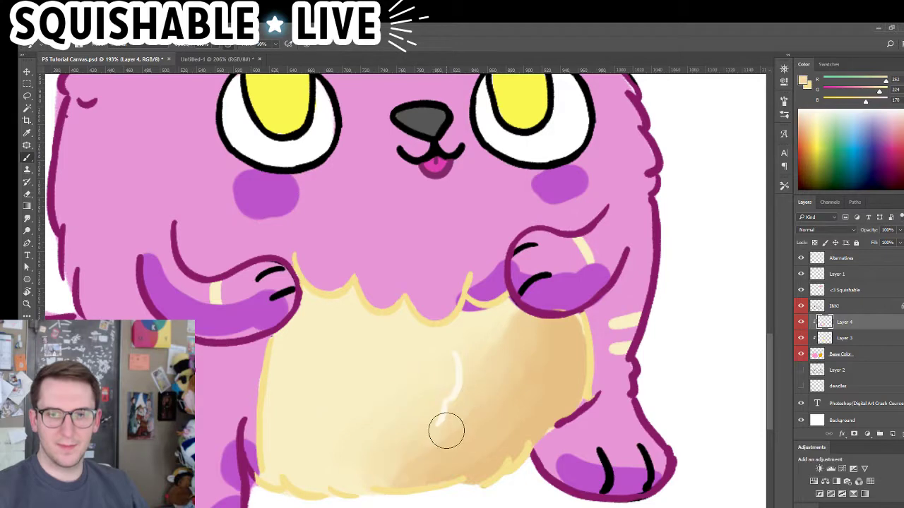
{"action": "left_click", "coordinate": [478, 412], "text": "alt"}
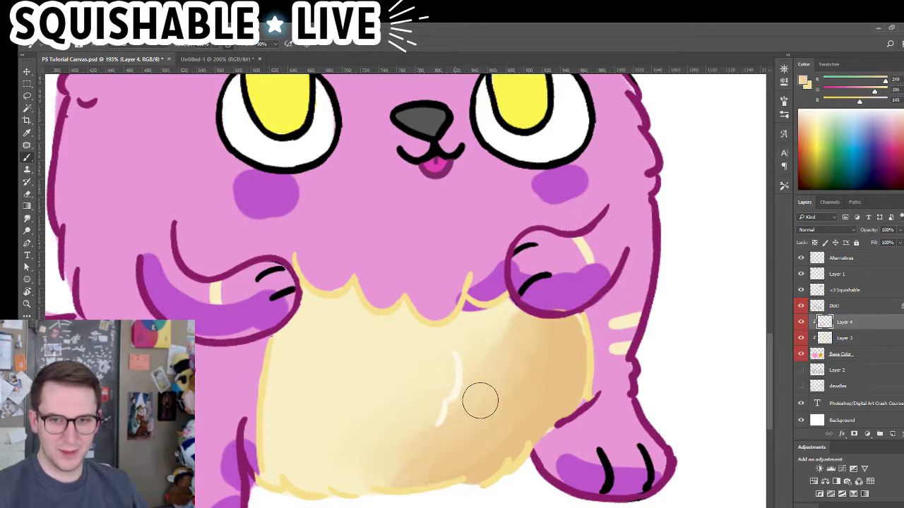
{"action": "left_click", "coordinate": [427, 438], "text": "alt"}
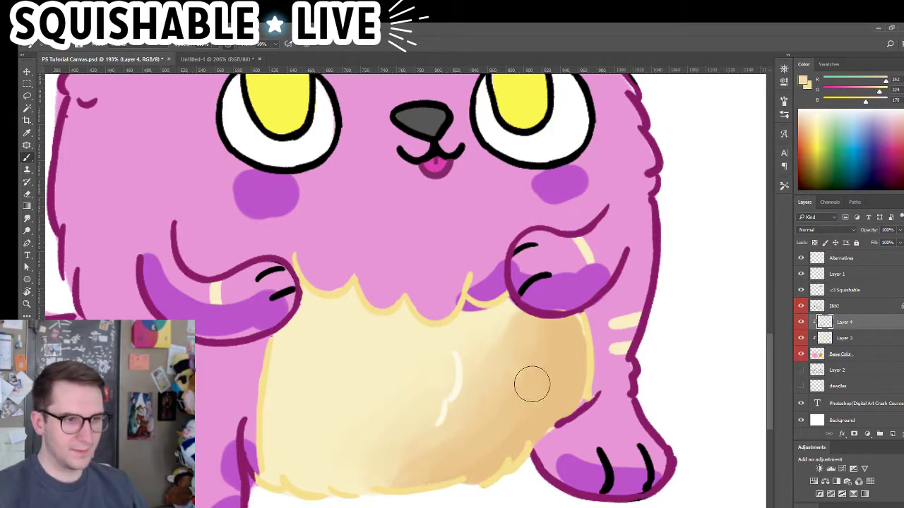
{"action": "mouse_move", "coordinate": [505, 484]}
{"action": "left_mouse_down"}
{"action": "mouse_move", "coordinate": [464, 493]}
{"action": "mouse_move", "coordinate": [416, 480]}
{"action": "left_mouse_up"}
{"action": "left_click_drag", "start_coordinate": [458, 416], "coordinate": [513, 427]}
Set the clipped shading layer's blend mode to Multiply and reduce its opacity to about 71%
{"action": "mouse_move", "coordinate": [541, 383]}
{"action": "left_mouse_down"}
{"action": "mouse_move", "coordinate": [576, 389]}
{"action": "mouse_move", "coordinate": [547, 402]}
{"action": "left_mouse_up"}
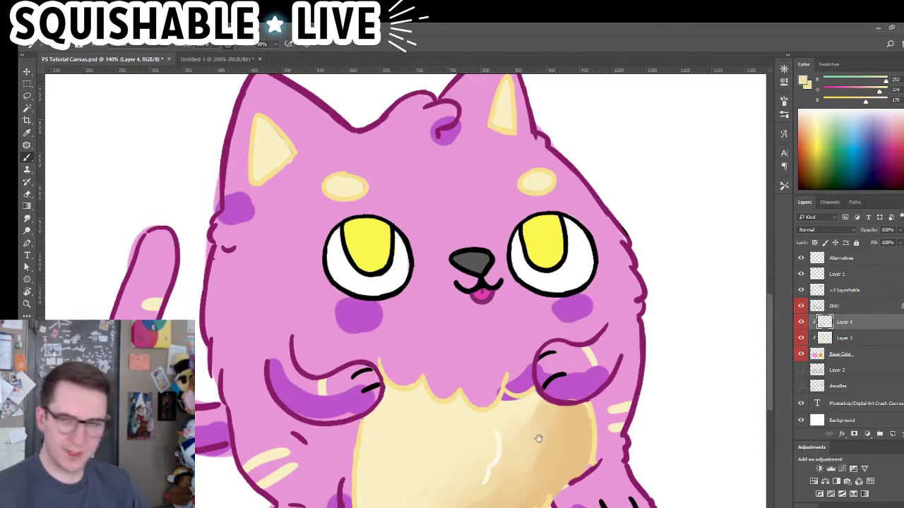
{"action": "left_click_drag", "start_coordinate": [549, 393], "coordinate": [529, 396]}
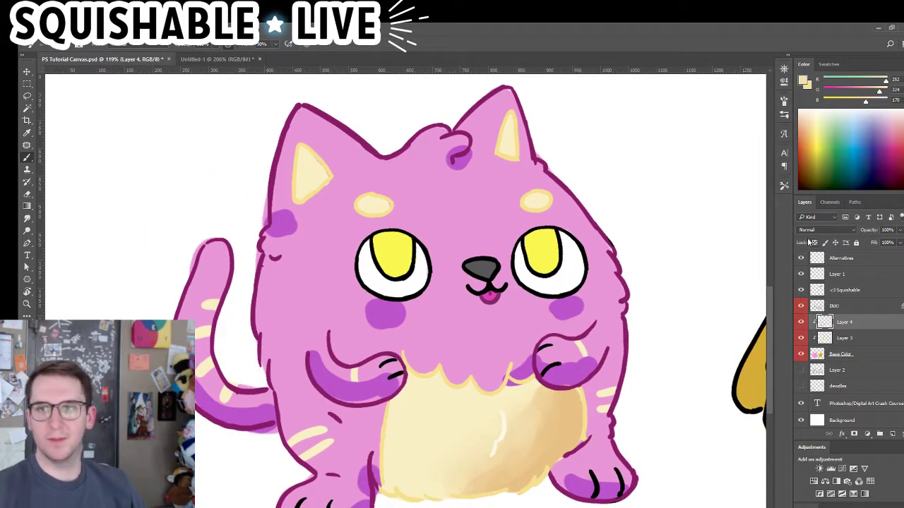
{"action": "left_click", "coordinate": [808, 230]}
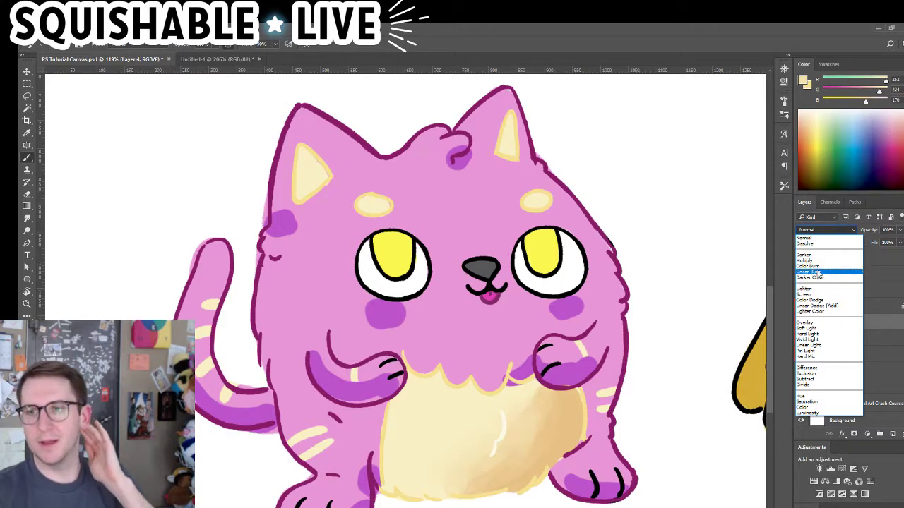
{"action": "left_click", "coordinate": [811, 260]}
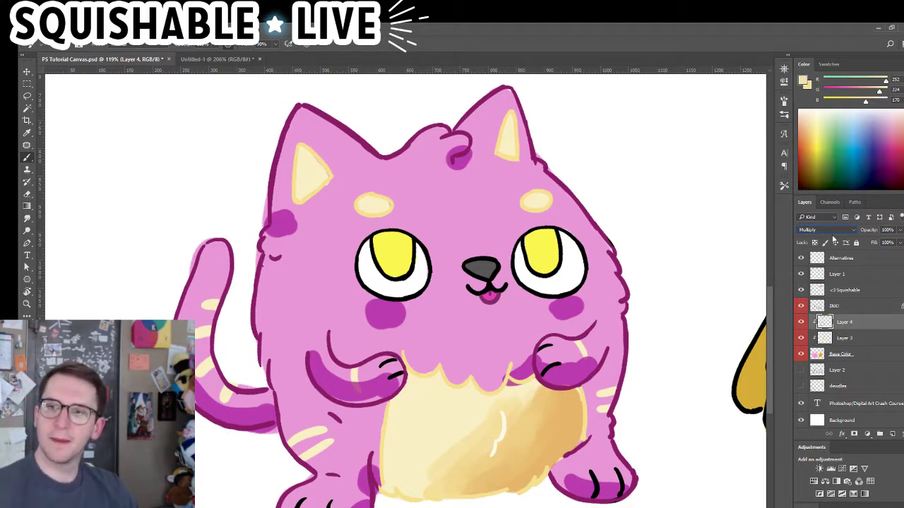
{"action": "left_click", "coordinate": [898, 230]}
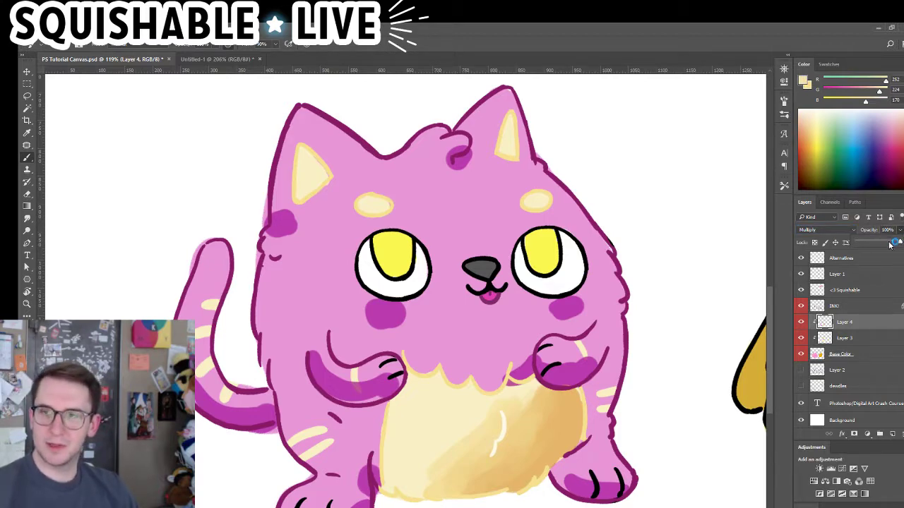
{"action": "left_click_drag", "start_coordinate": [889, 244], "coordinate": [887, 243]}
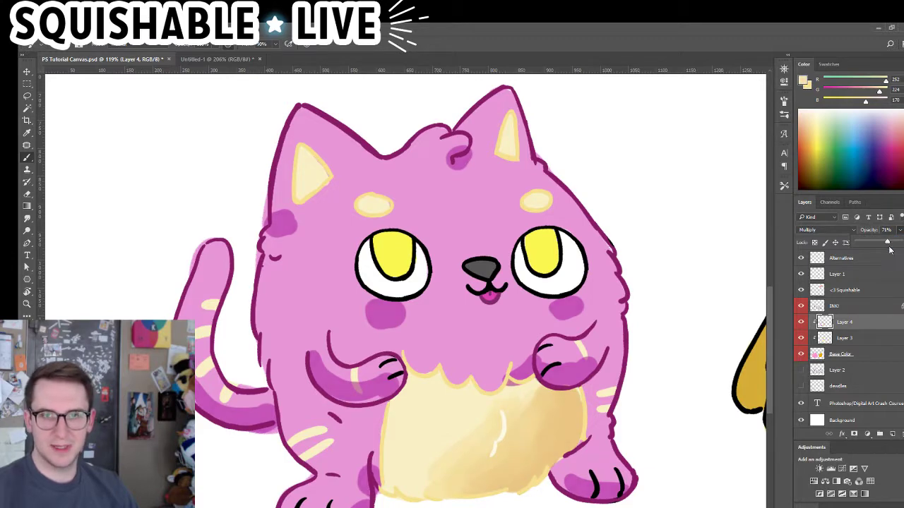
Soften the purple shadows on the cat's tail and both front paws with the Smudge tool
{"action": "left_click", "coordinate": [900, 233]}
{"action": "scroll", "coordinate": [491, 417], "scroll_direction": "down", "scroll_amount": 5}
{"action": "scroll", "coordinate": [416, 434], "scroll_direction": "up", "scroll_amount": 3}
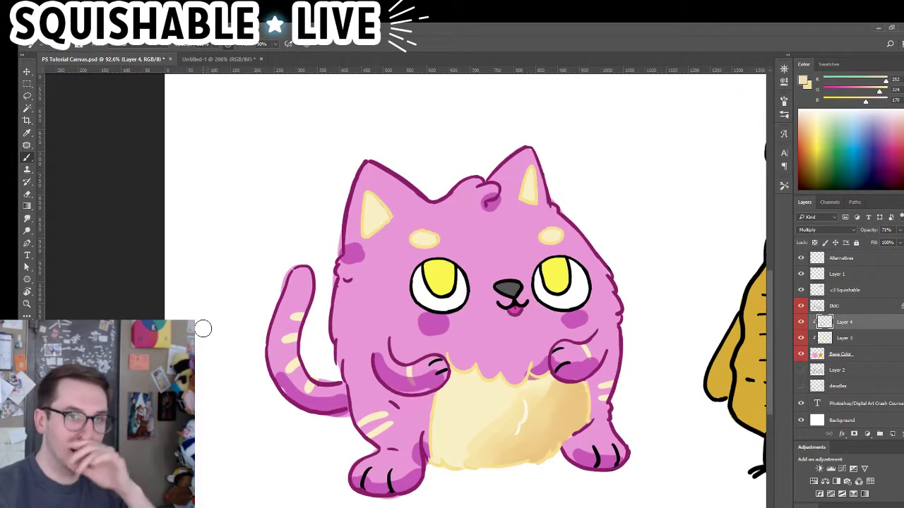
{"action": "left_click", "coordinate": [27, 219]}
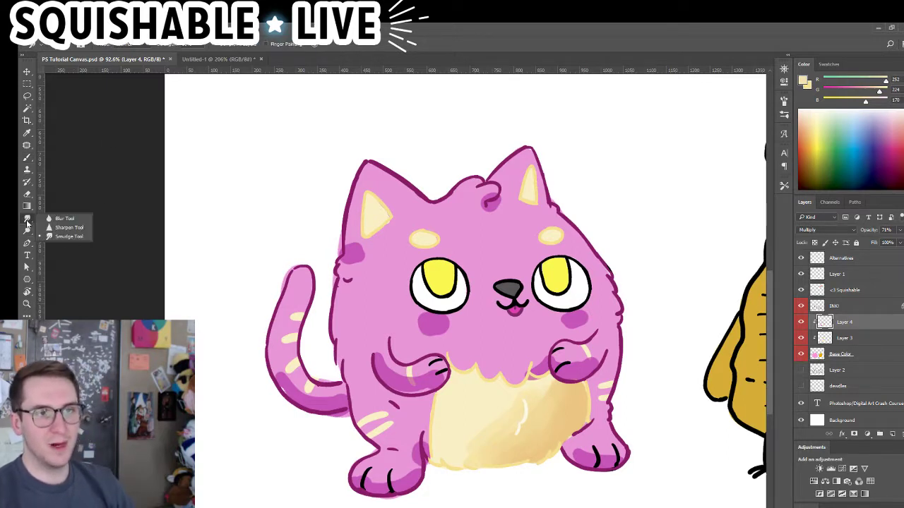
{"action": "left_click", "coordinate": [68, 238]}
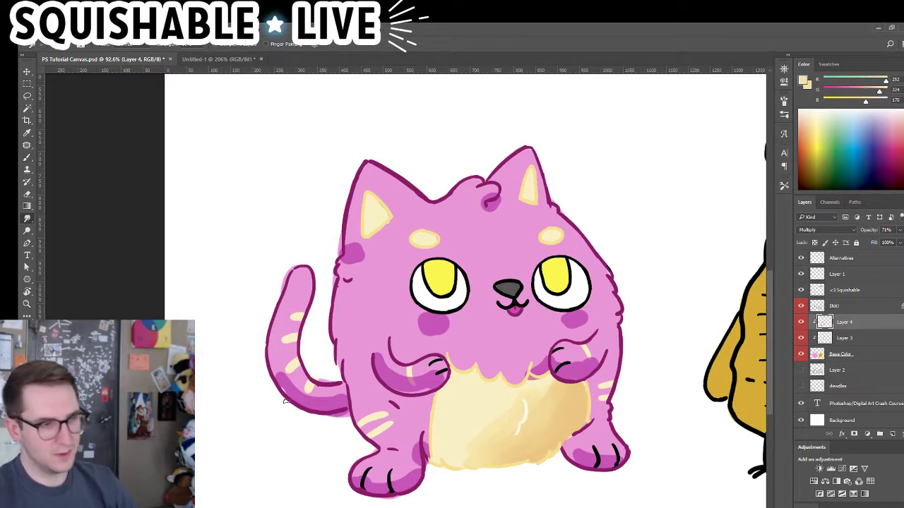
{"action": "mouse_move", "coordinate": [299, 390]}
{"action": "left_mouse_down"}
{"action": "mouse_move", "coordinate": [285, 371]}
{"action": "mouse_move", "coordinate": [304, 376]}
{"action": "mouse_move", "coordinate": [300, 393]}
{"action": "mouse_move", "coordinate": [282, 371]}
{"action": "mouse_move", "coordinate": [330, 396]}
{"action": "left_mouse_up"}
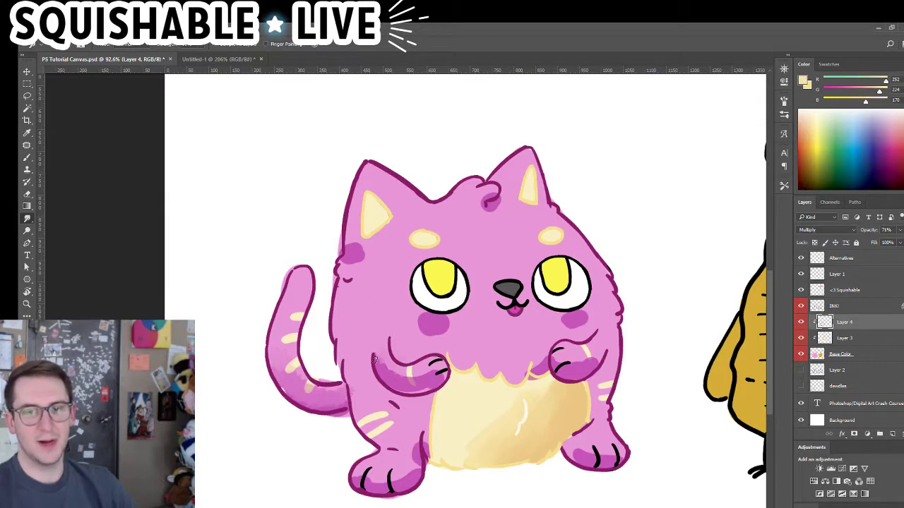
{"action": "mouse_move", "coordinate": [375, 359]}
{"action": "left_mouse_down"}
{"action": "mouse_move", "coordinate": [430, 373]}
{"action": "mouse_move", "coordinate": [431, 387]}
{"action": "left_mouse_up"}
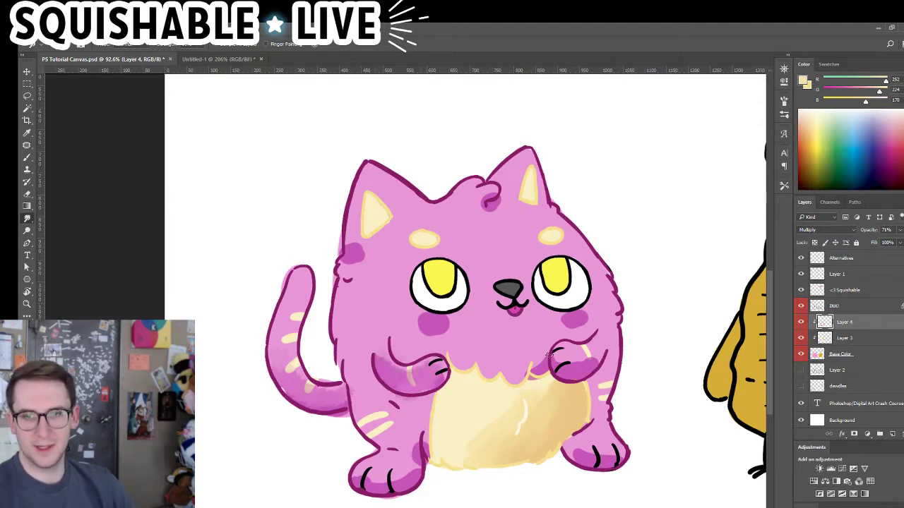
{"action": "left_click_drag", "start_coordinate": [555, 355], "coordinate": [597, 356]}
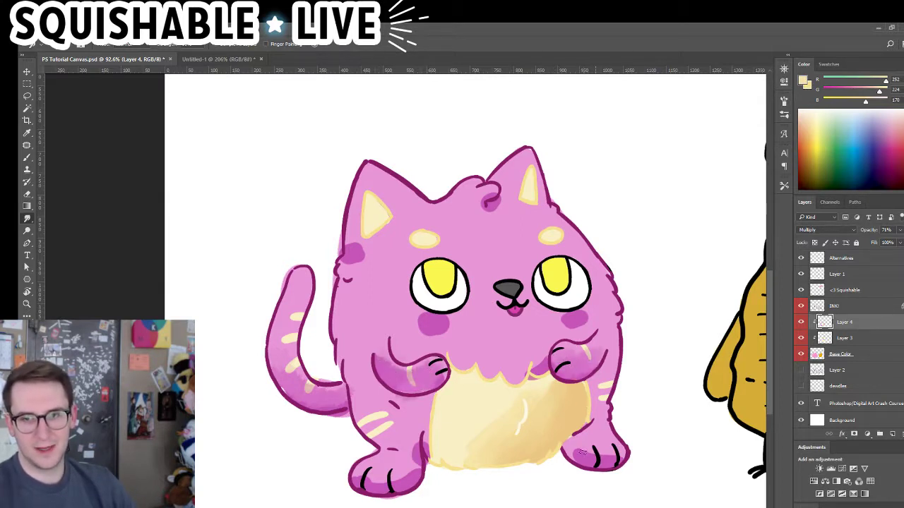
Smudge the upper edges of the purple shadows on both of the cat's feet into the pink fur
{"action": "left_click_drag", "start_coordinate": [581, 453], "coordinate": [616, 452]}
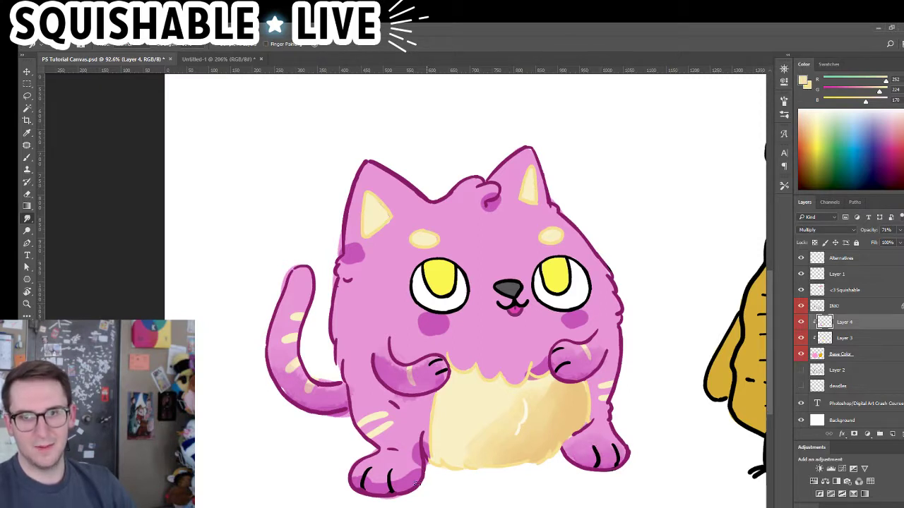
{"action": "mouse_move", "coordinate": [402, 463]}
{"action": "left_mouse_down"}
{"action": "mouse_move", "coordinate": [373, 483]}
{"action": "mouse_move", "coordinate": [415, 465]}
{"action": "mouse_move", "coordinate": [418, 442]}
{"action": "left_mouse_up"}
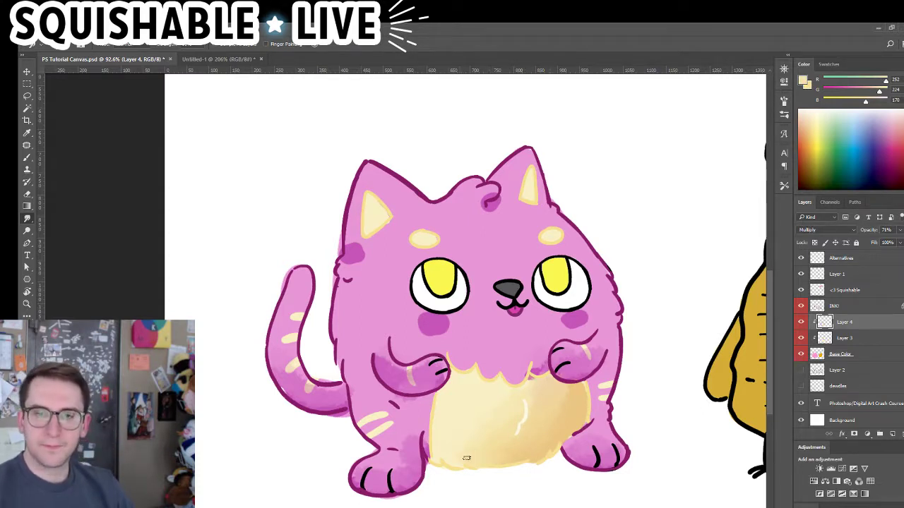
{"action": "scroll", "coordinate": [536, 424], "scroll_direction": "down", "scroll_amount": 5}
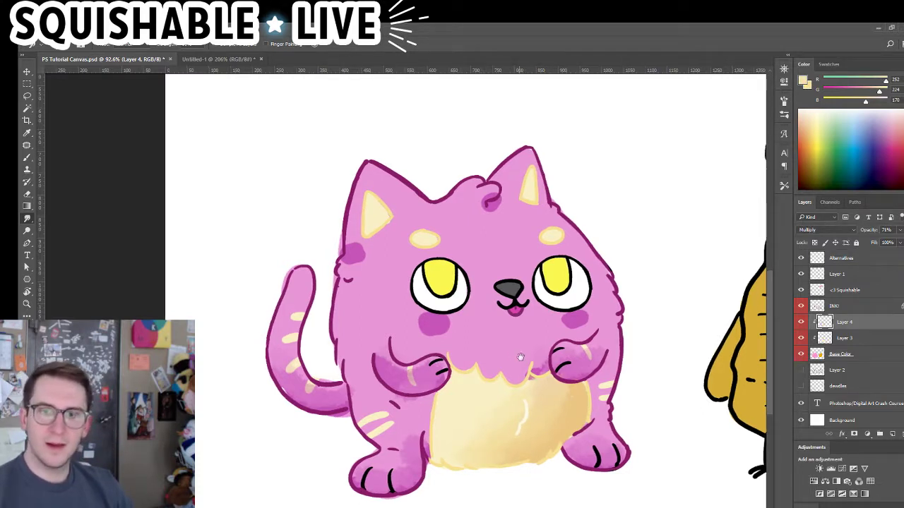
{"action": "scroll", "coordinate": [533, 416], "scroll_direction": "up", "scroll_amount": 3}
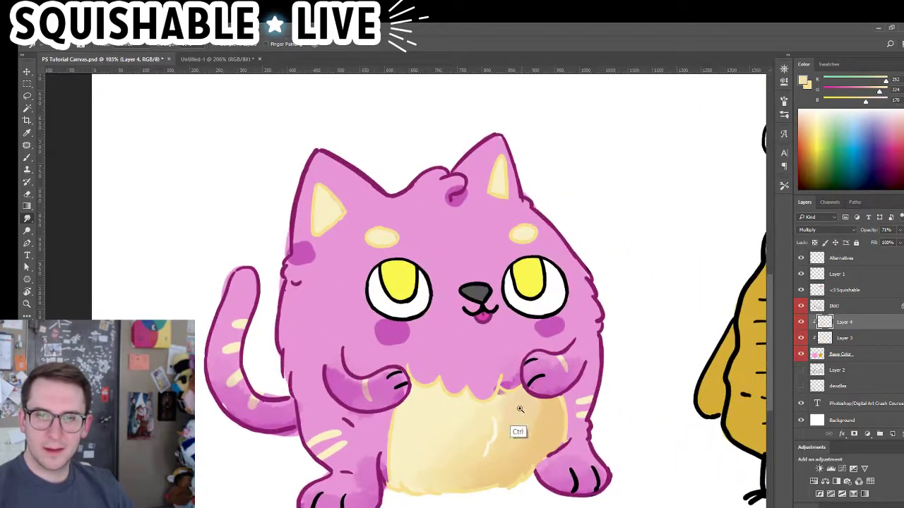
Erase the stray purple shading that spills past the bird-side paw onto the chest fur
{"action": "scroll", "coordinate": [516, 423], "scroll_direction": "up", "scroll_amount": 3}
{"action": "key", "text": "e"}
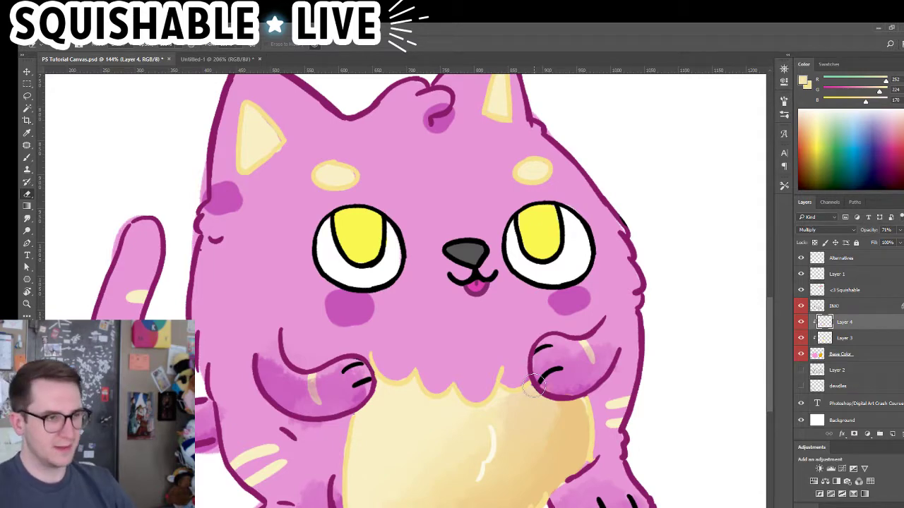
{"action": "scroll", "coordinate": [576, 375], "scroll_direction": "down", "scroll_amount": 4}
{"action": "scroll", "coordinate": [544, 410], "scroll_direction": "up", "scroll_amount": 3}
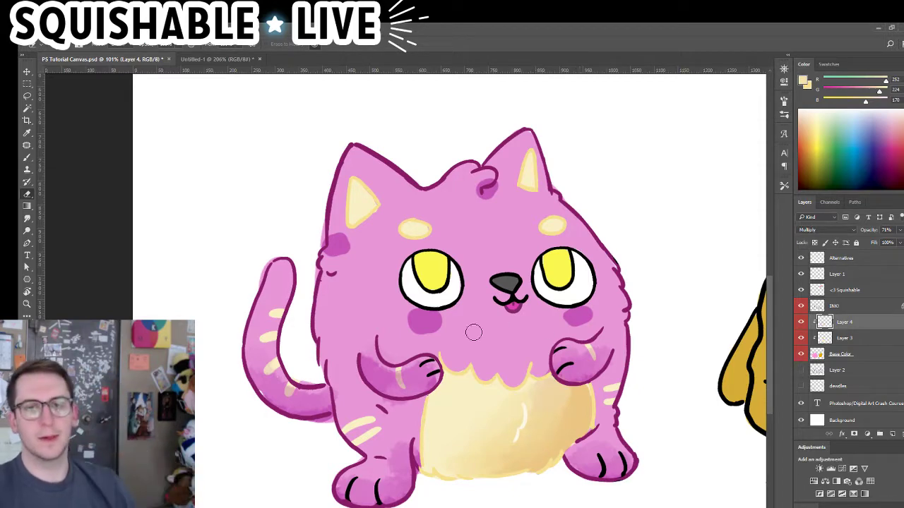
Smudge the tail-side arm's shadow smoother and erase the shading covering its cream stripe
{"action": "key", "text": "b"}
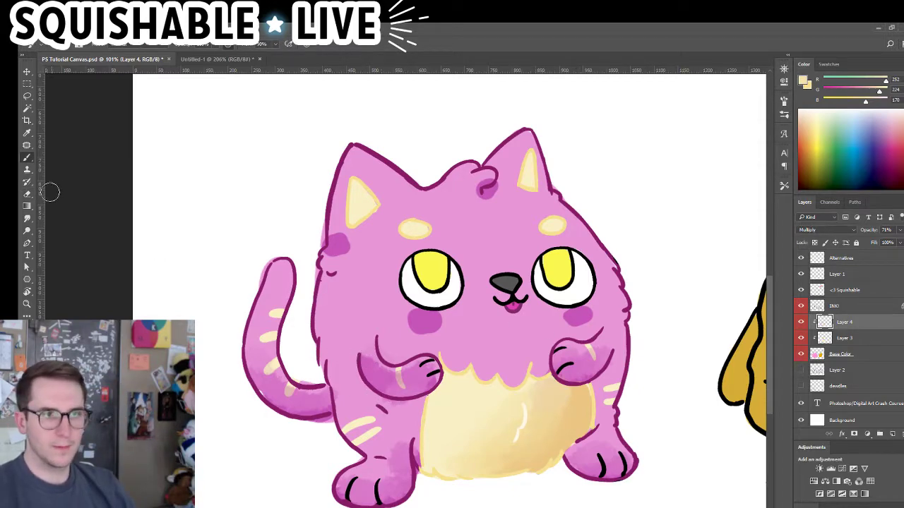
{"action": "left_click", "coordinate": [27, 217]}
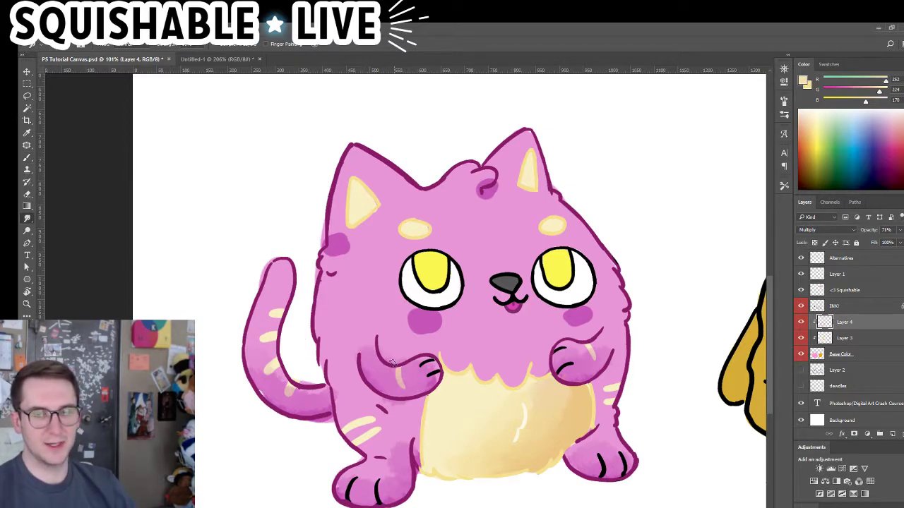
{"action": "key", "text": "e"}
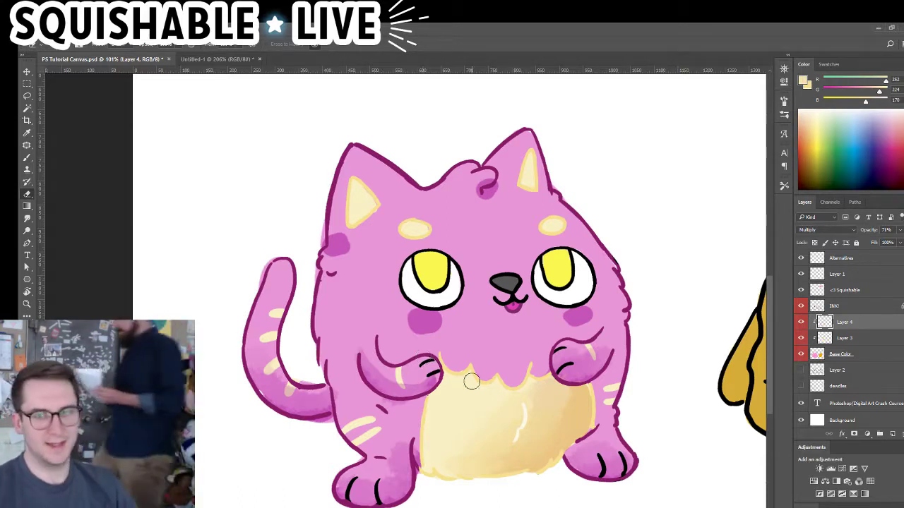
Erase the excess shading along the upper bird-side arm and over its cream stripe
{"action": "key", "text": "b"}
{"action": "key", "text": "e"}
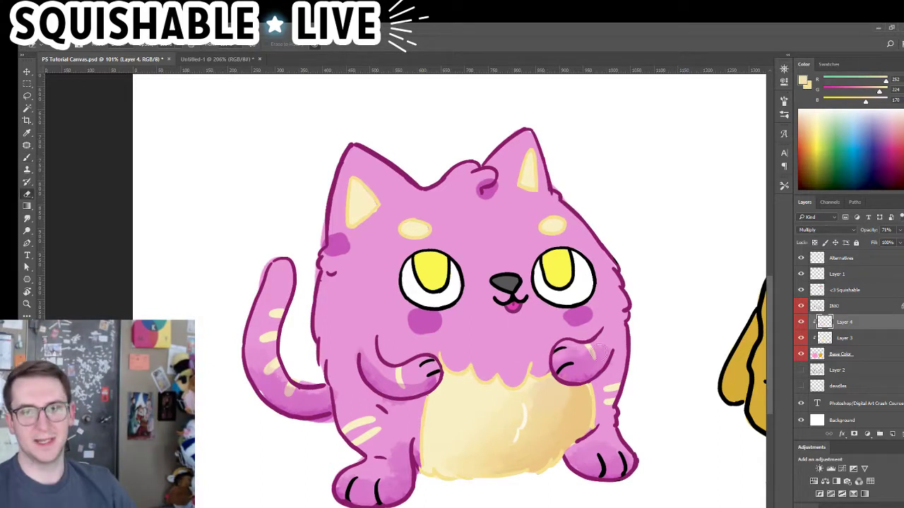
{"action": "key", "text": "ctrl+z"}
{"action": "mouse_move", "coordinate": [570, 352]}
{"action": "left_mouse_down"}
{"action": "mouse_move", "coordinate": [586, 351]}
{"action": "mouse_move", "coordinate": [588, 338]}
{"action": "left_mouse_up"}
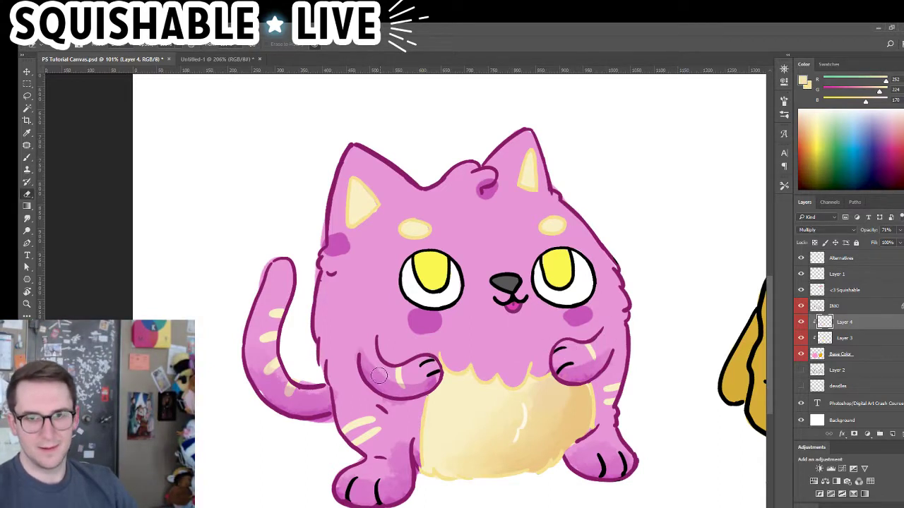
{"action": "left_click_drag", "start_coordinate": [368, 360], "coordinate": [403, 372]}
{"action": "key", "text": "ctrl+z"}
{"action": "left_click_drag", "start_coordinate": [367, 343], "coordinate": [411, 361]}
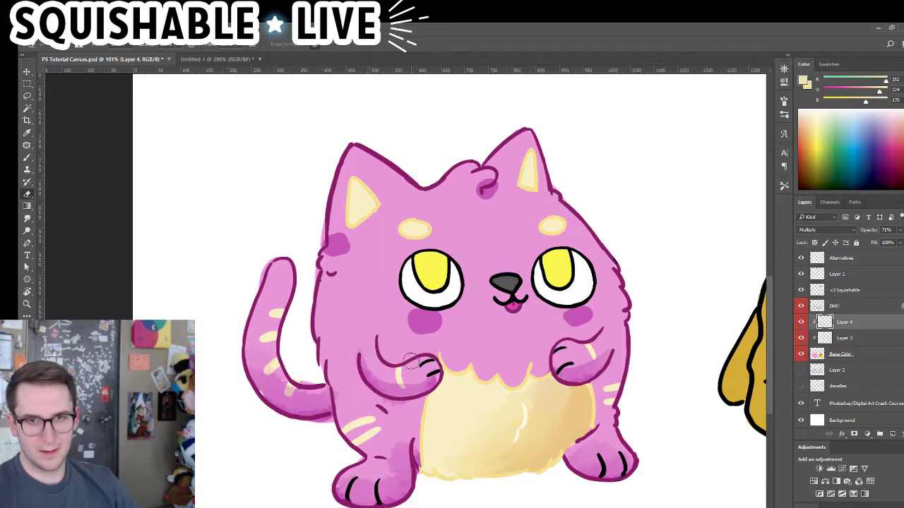
{"action": "key", "text": "ctrl+z"}
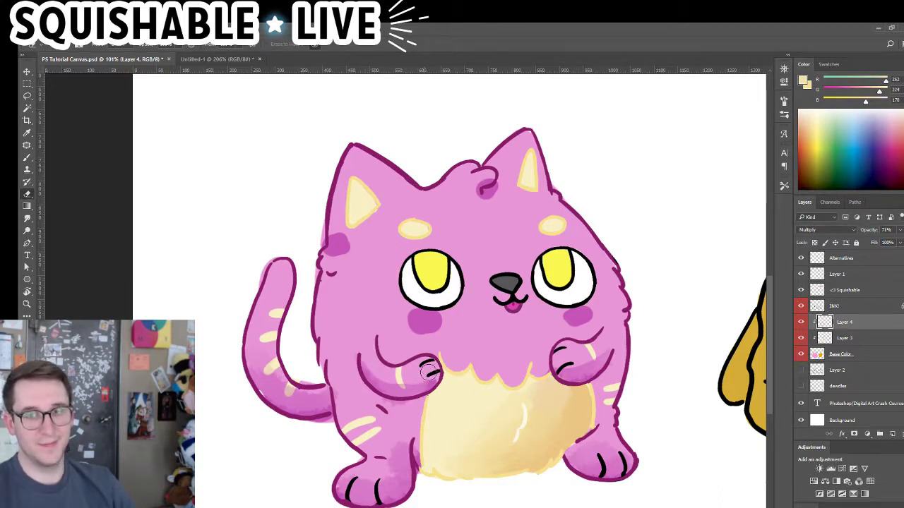
{"action": "left_click_drag", "start_coordinate": [532, 433], "coordinate": [484, 408]}
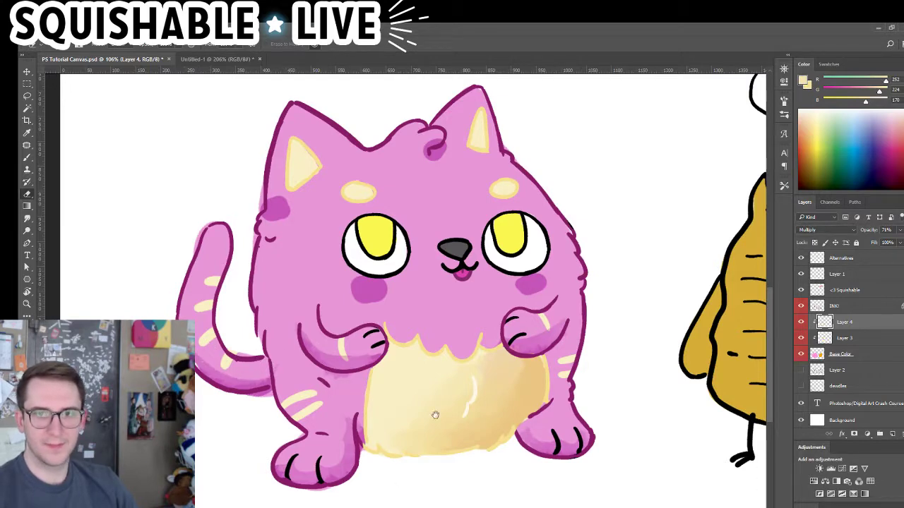
{"action": "left_click_drag", "start_coordinate": [487, 384], "coordinate": [452, 363]}
{"action": "scroll", "coordinate": [472, 357], "scroll_direction": "up", "scroll_amount": 1}
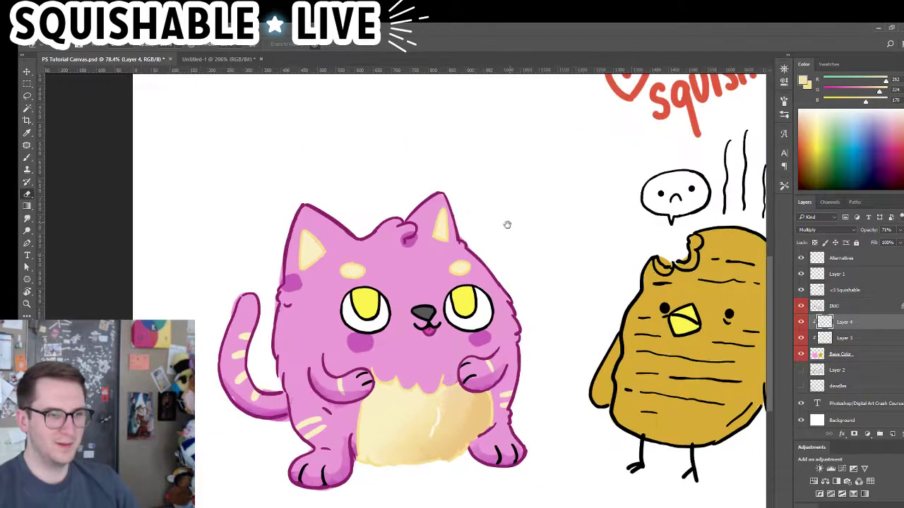
{"action": "scroll", "coordinate": [480, 360], "scroll_direction": "up", "scroll_amount": 2}
{"action": "scroll", "coordinate": [484, 362], "scroll_direction": "up", "scroll_amount": 2}
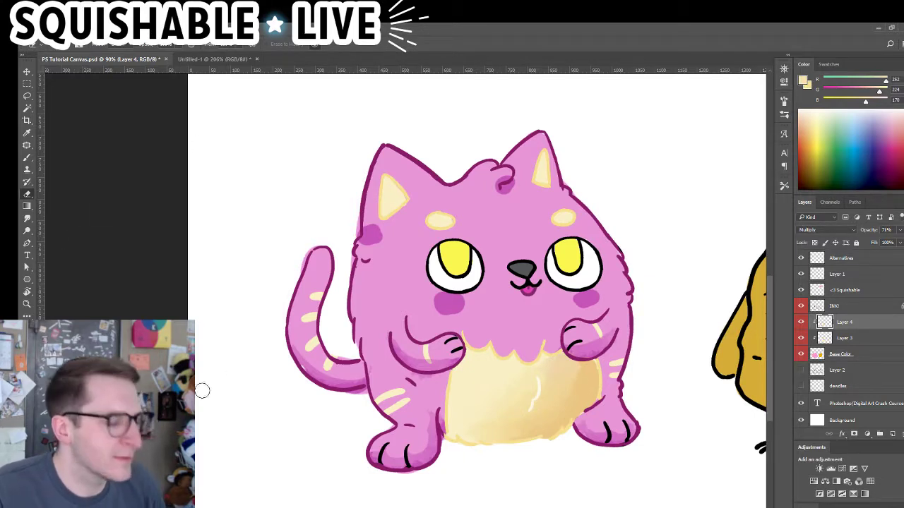
Examine the red heart and "squishable" lettering above the bird up close
{"action": "left_click_drag", "start_coordinate": [664, 169], "coordinate": [408, 345]}
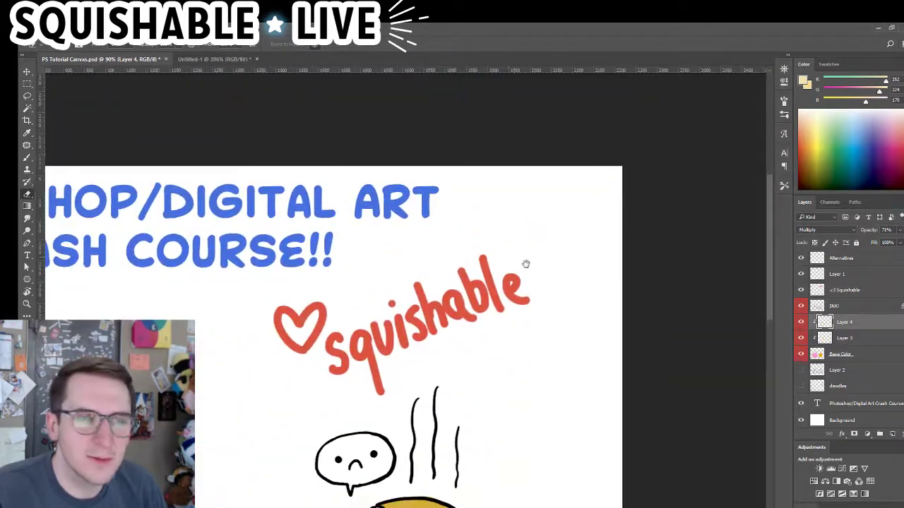
{"action": "left_click_drag", "start_coordinate": [283, 359], "coordinate": [368, 350]}
{"action": "left_click_drag", "start_coordinate": [368, 350], "coordinate": [234, 359]}
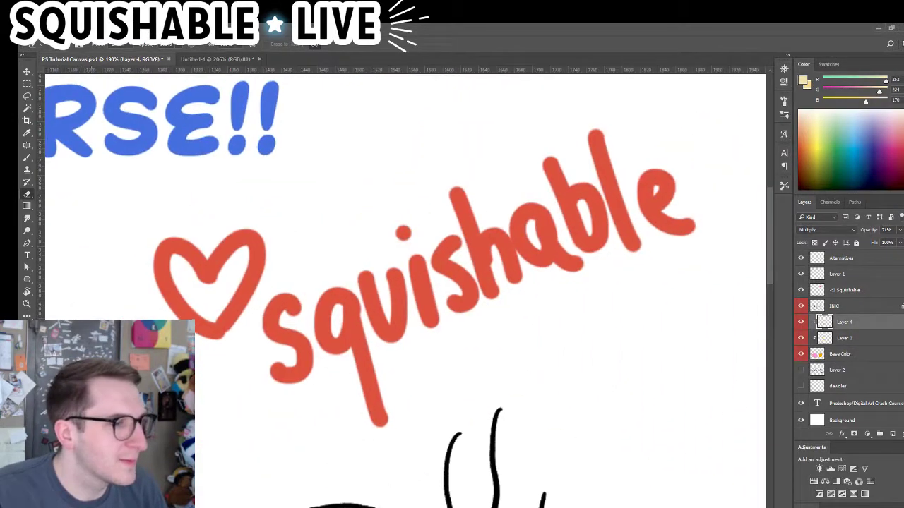